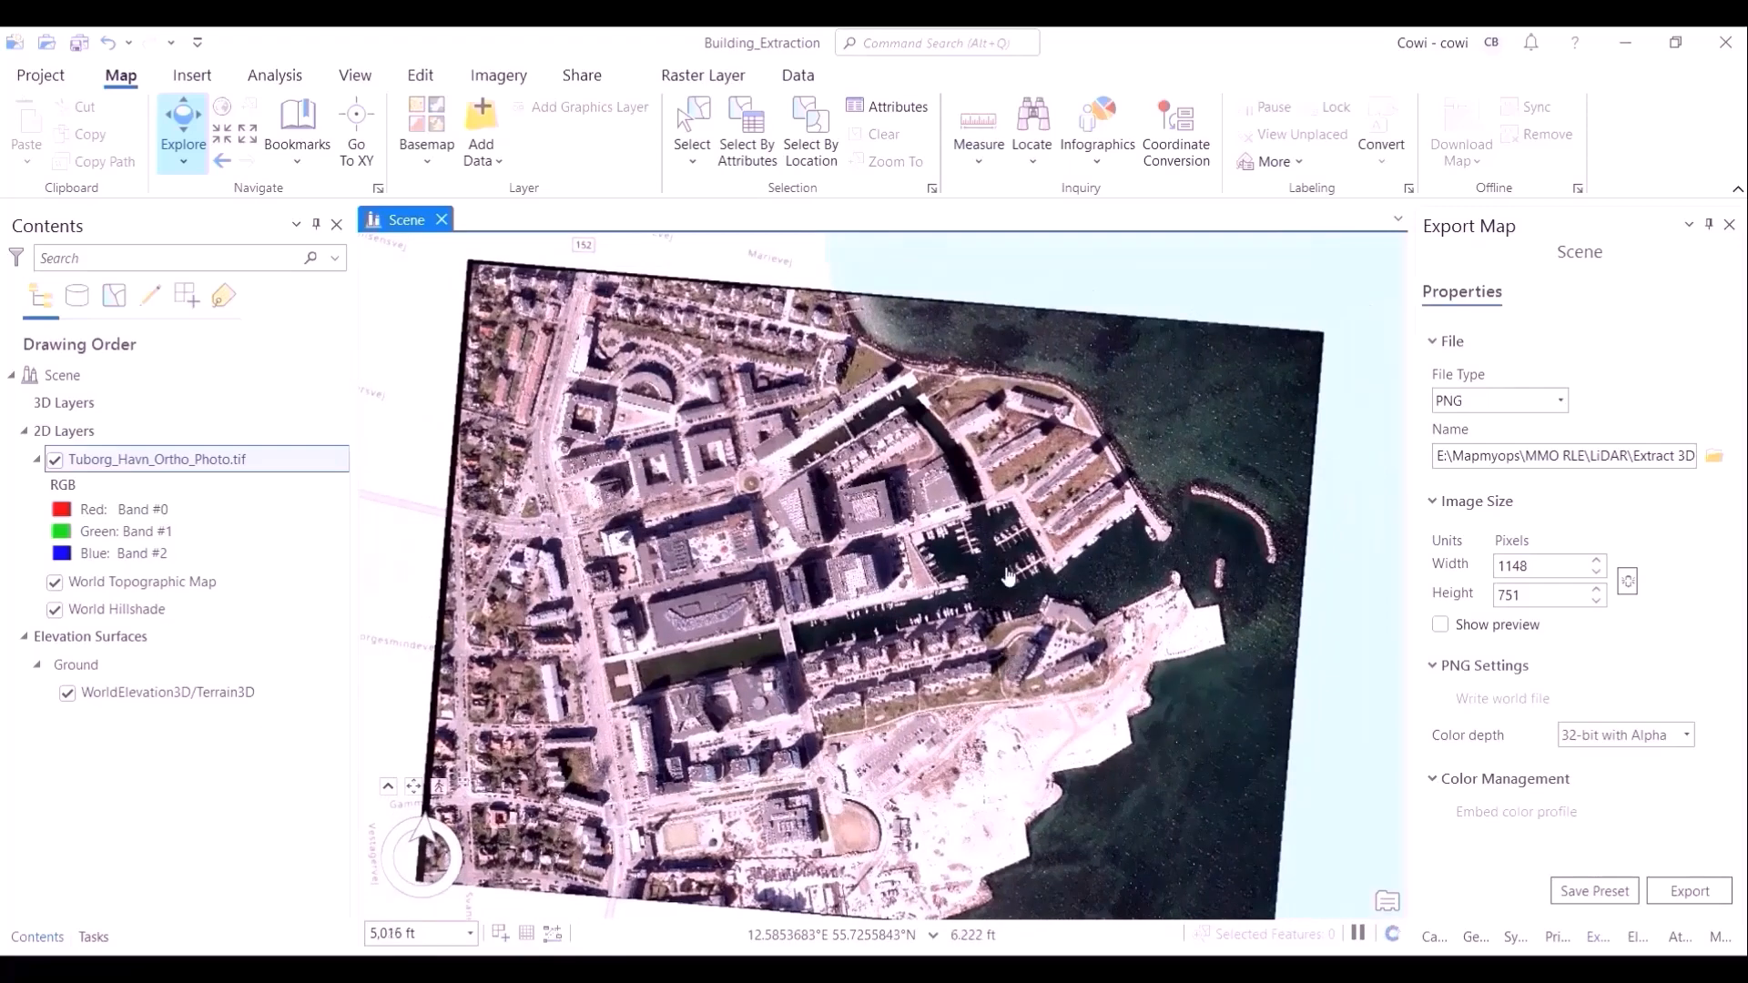
# Step: Show the project catalog and expand the Building_Extraction folder down to LAS_data inside Tuborg_Havn_data
pyautogui.click(355, 77)
pyautogui.click(358, 114)
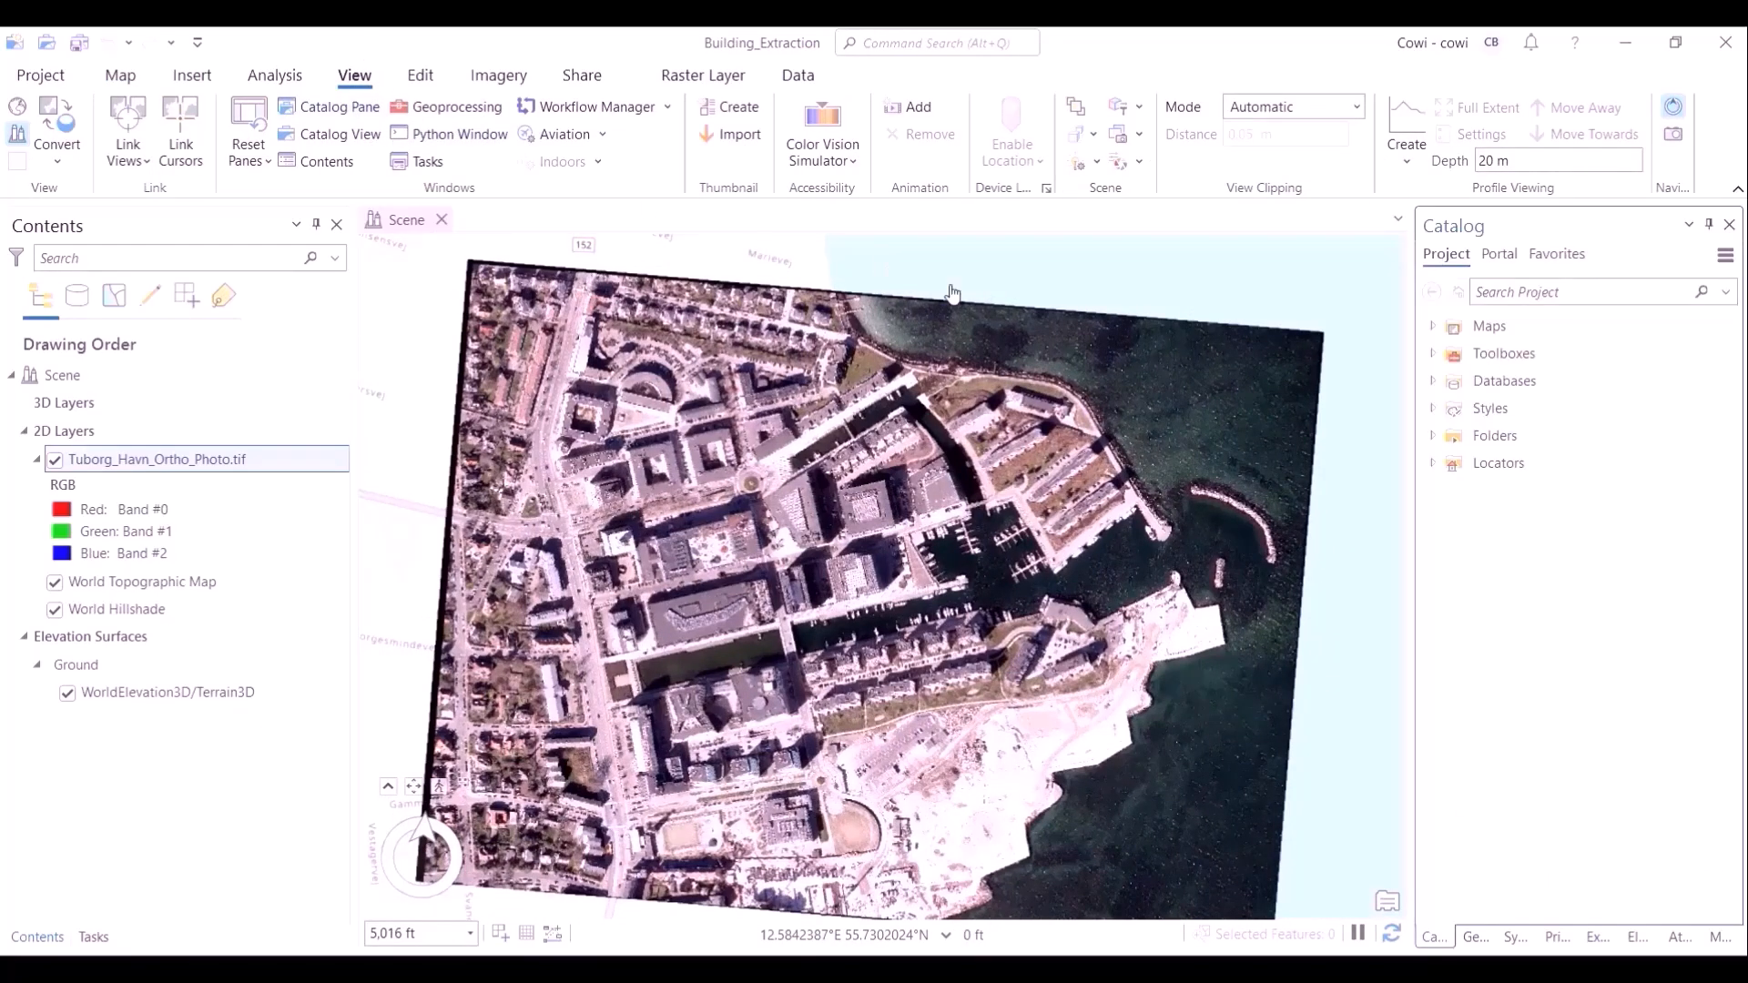
pyautogui.click(1433, 437)
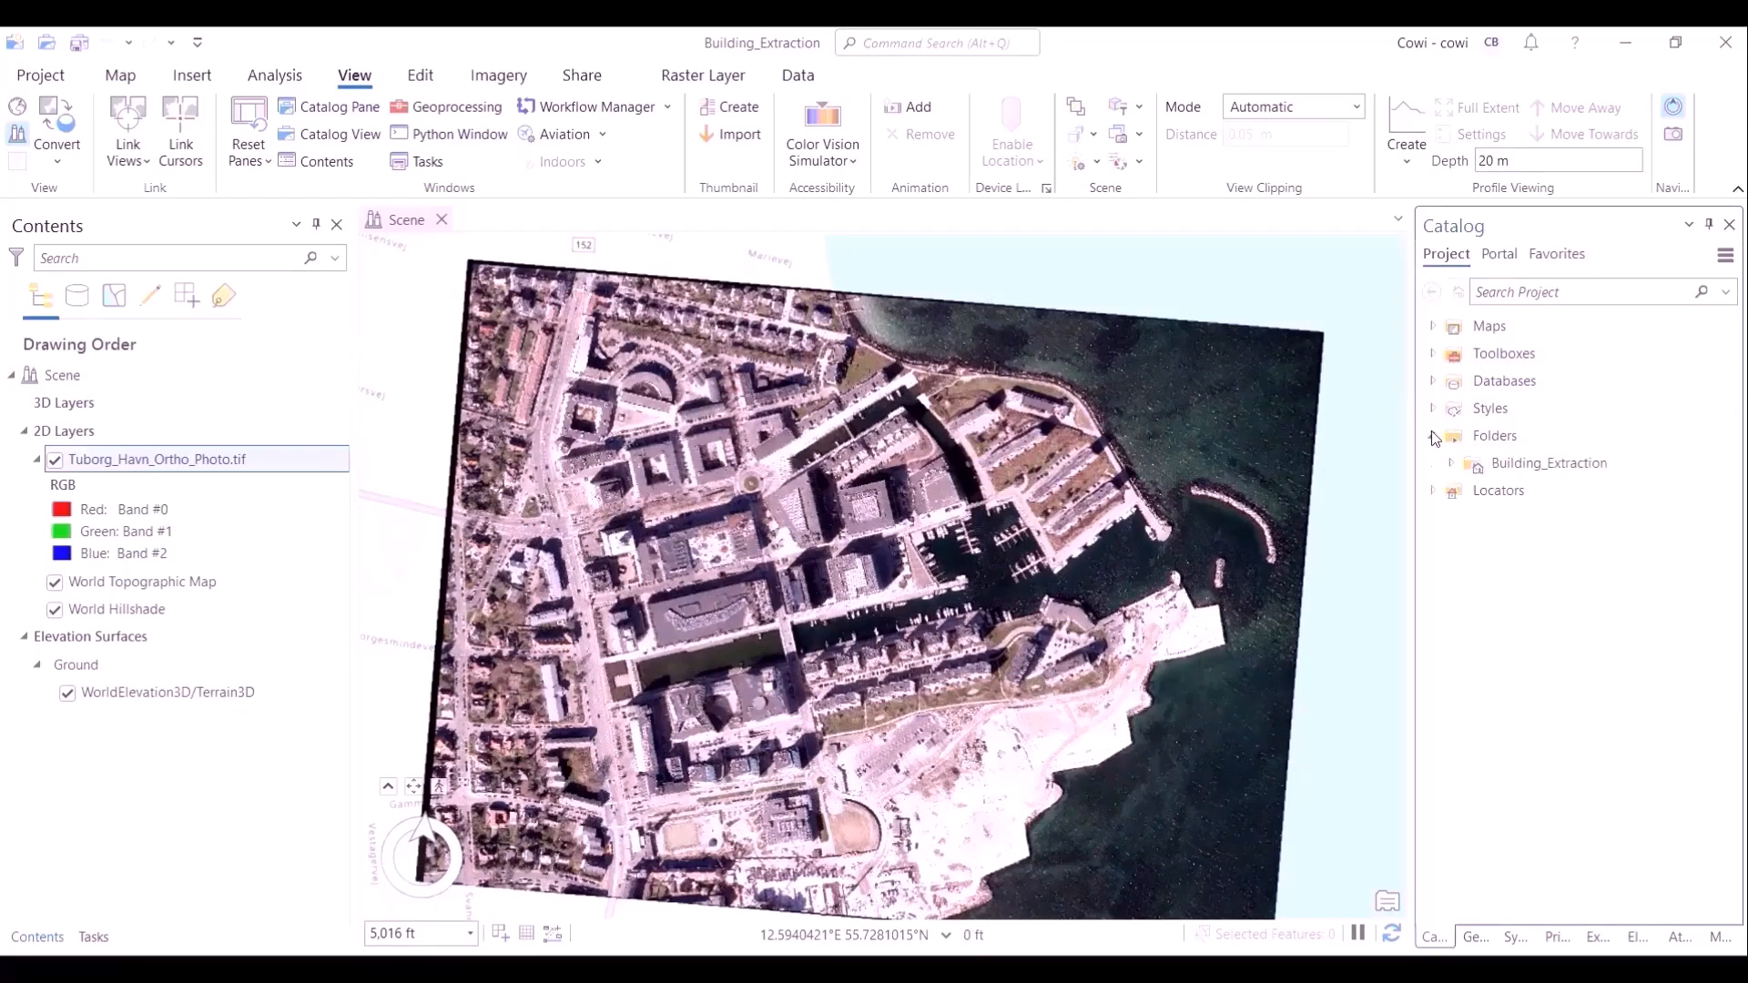
pyautogui.click(1452, 464)
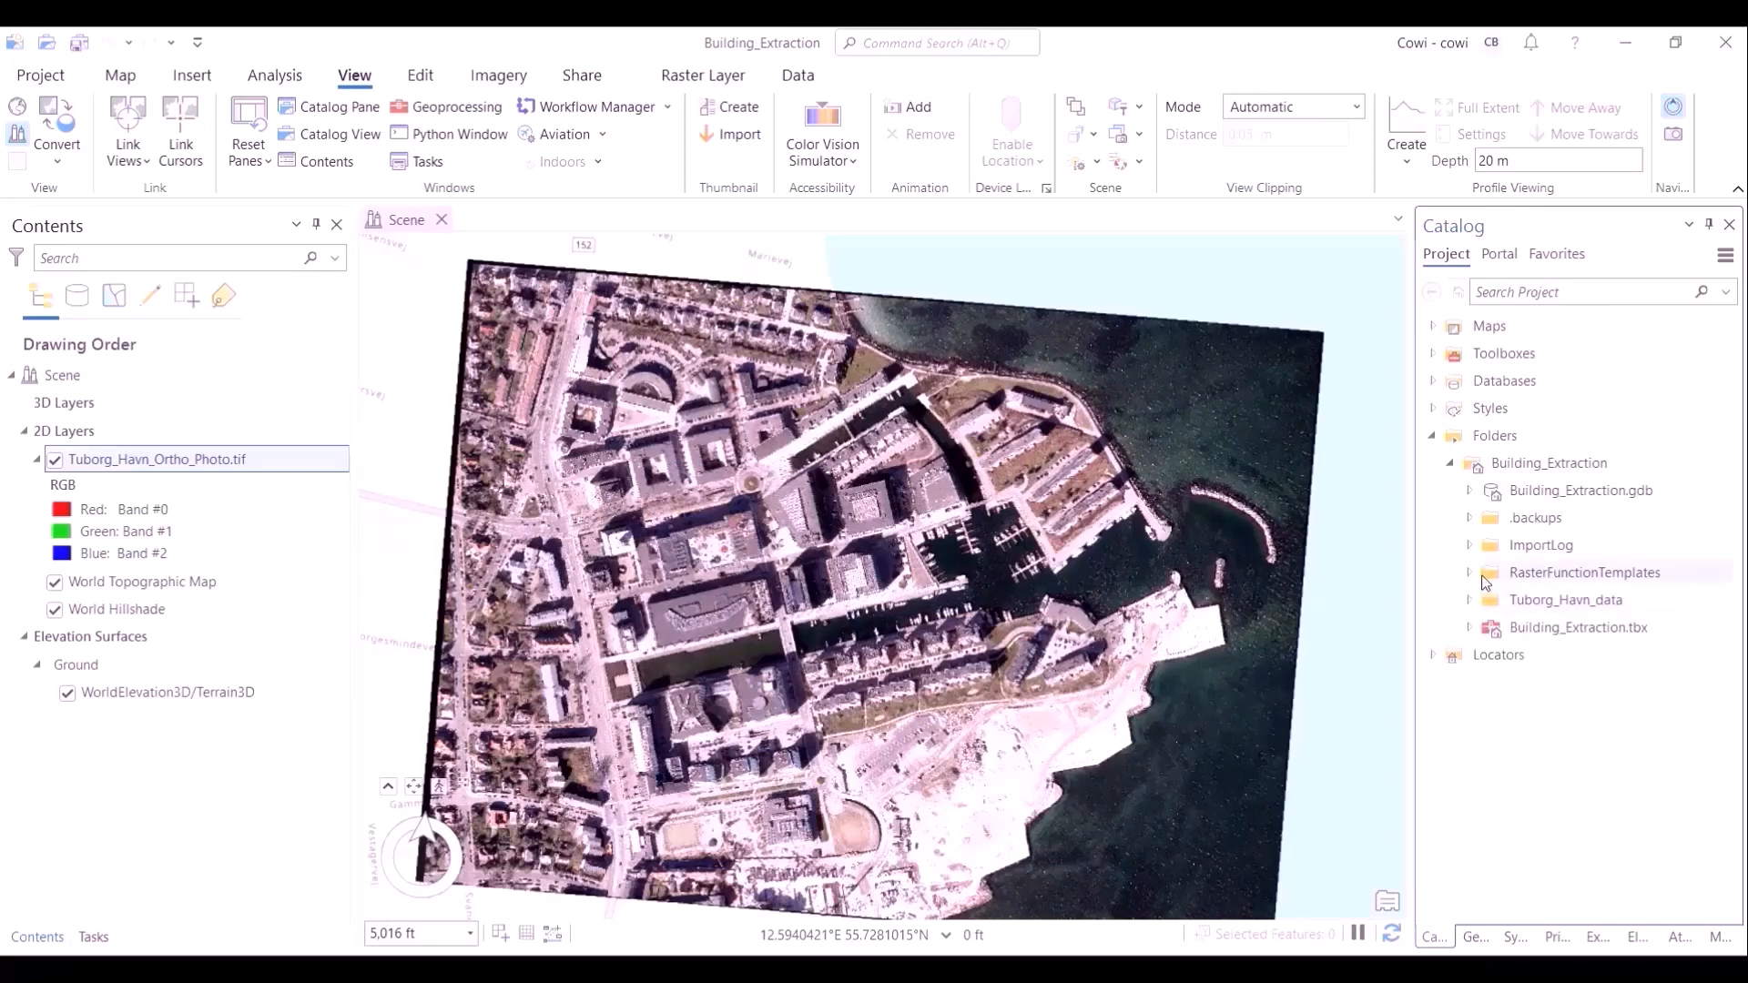
pyautogui.click(1471, 600)
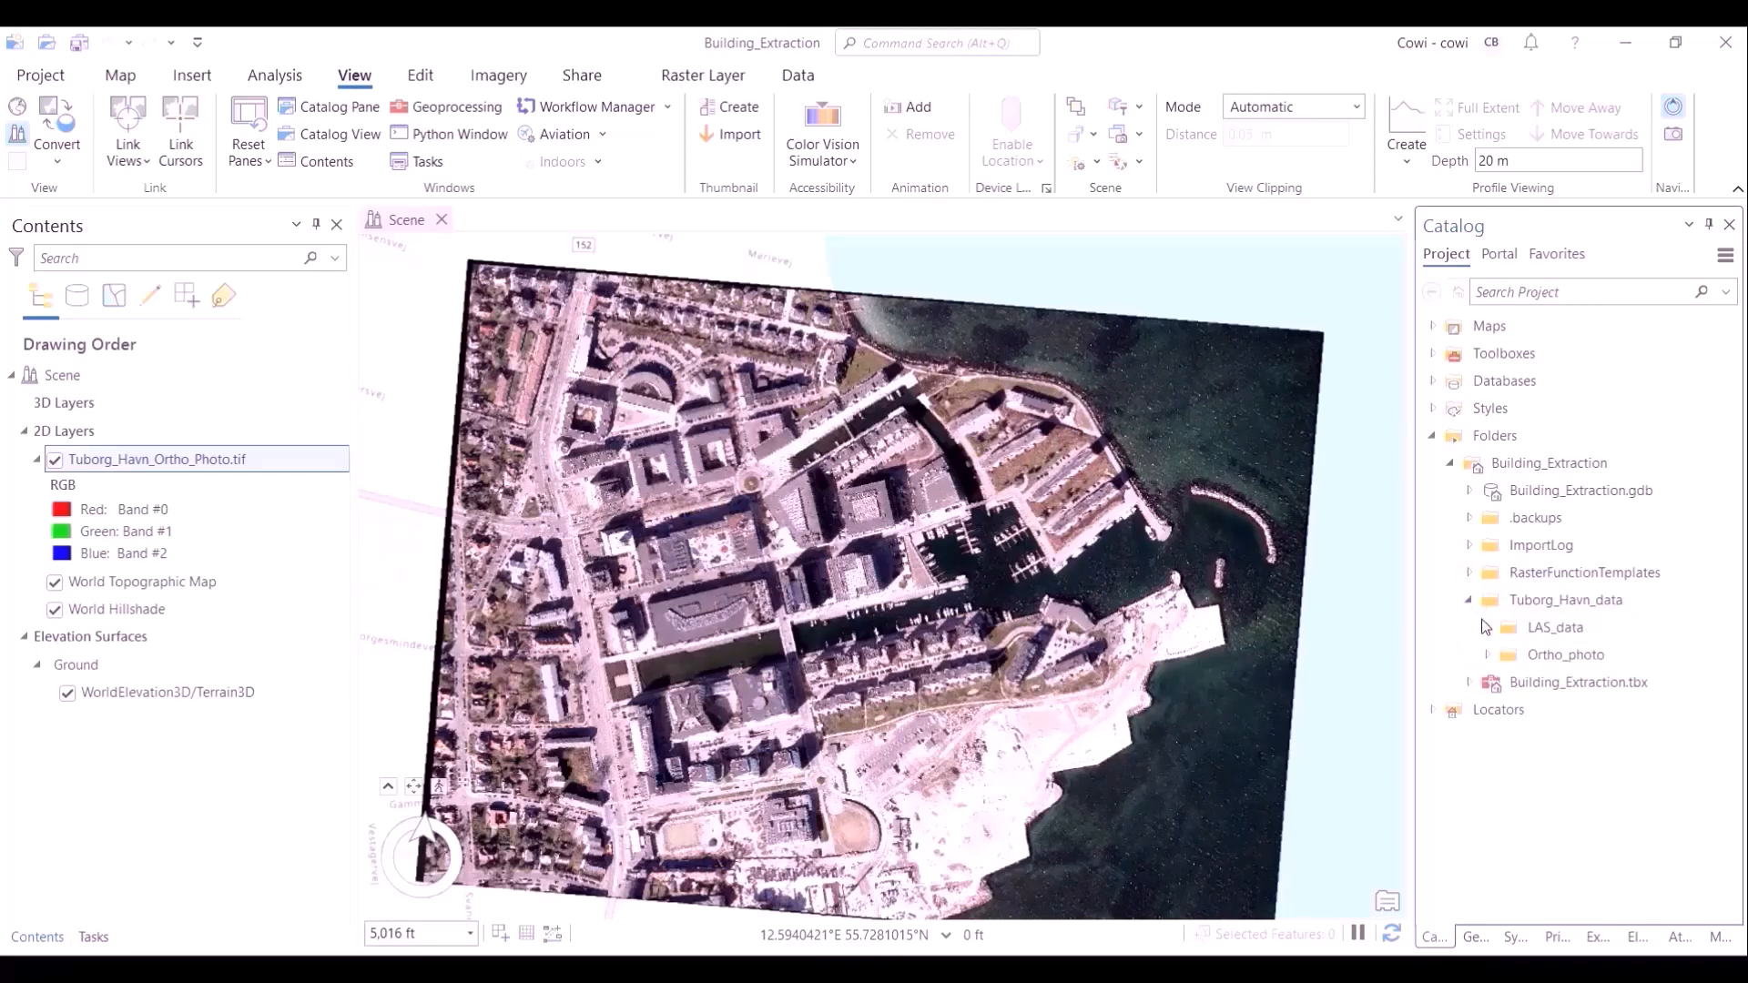
pyautogui.click(1485, 628)
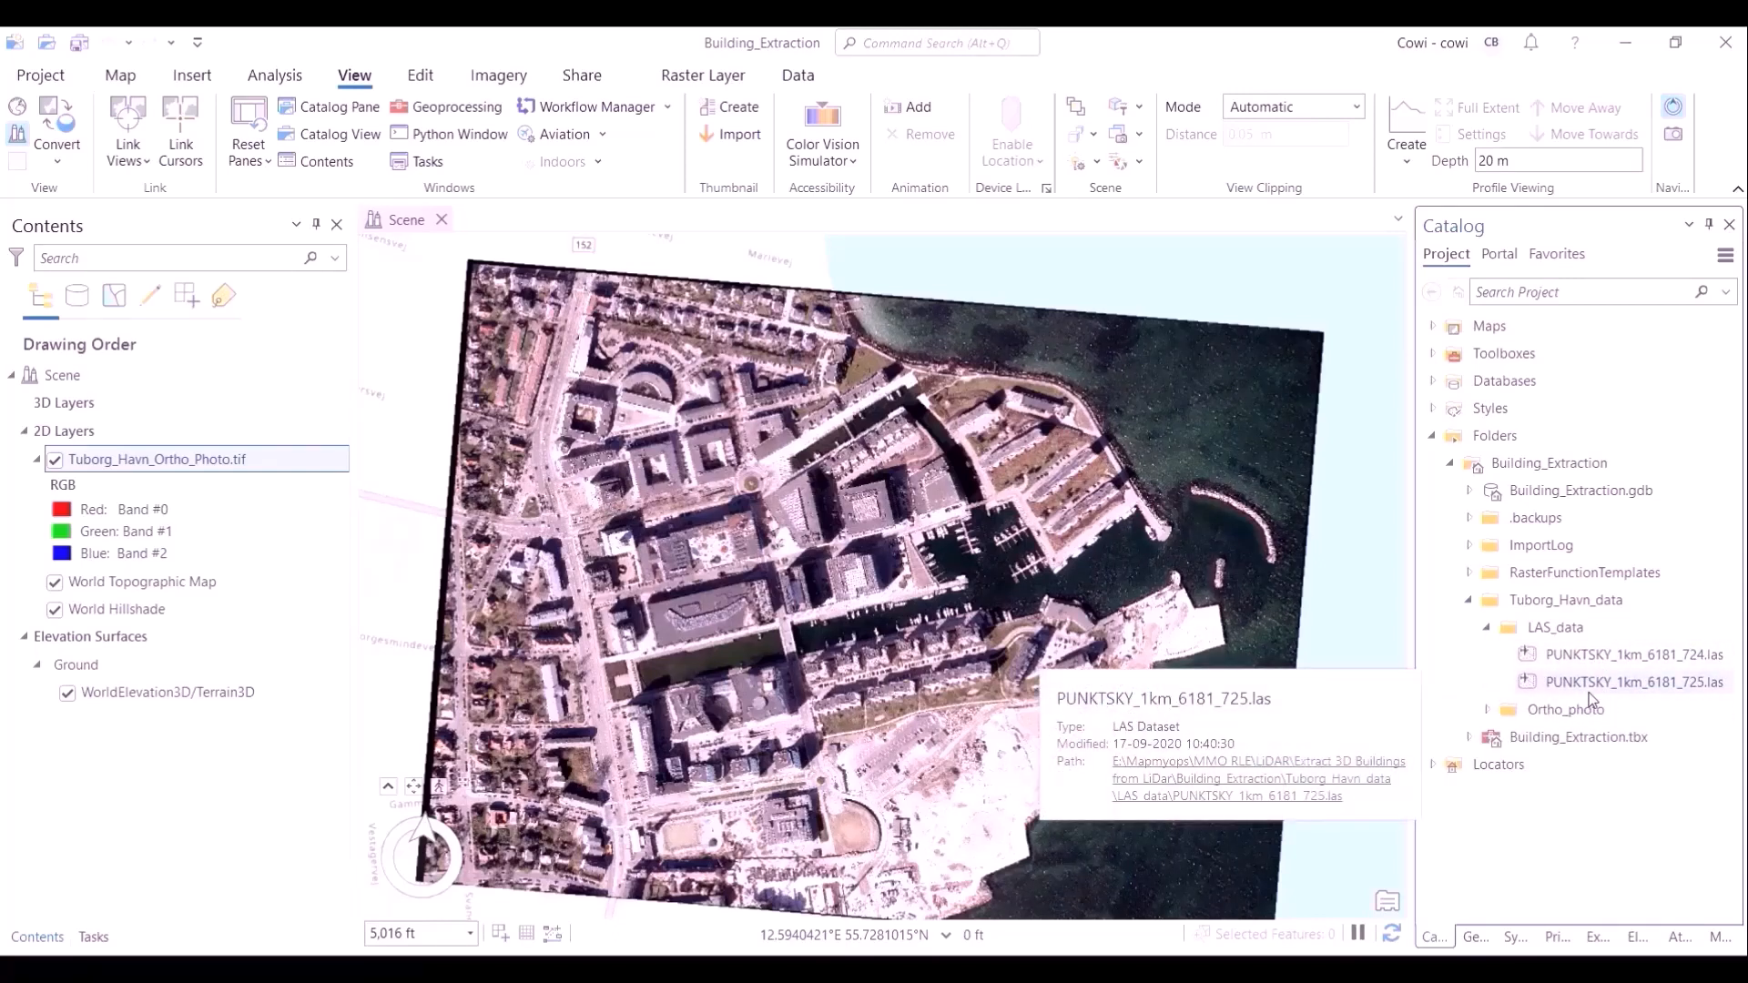
# Step: Create a new LAS dataset named Tuborg_Havn in the LAS_data folder
pyautogui.rightClick(1565, 628)
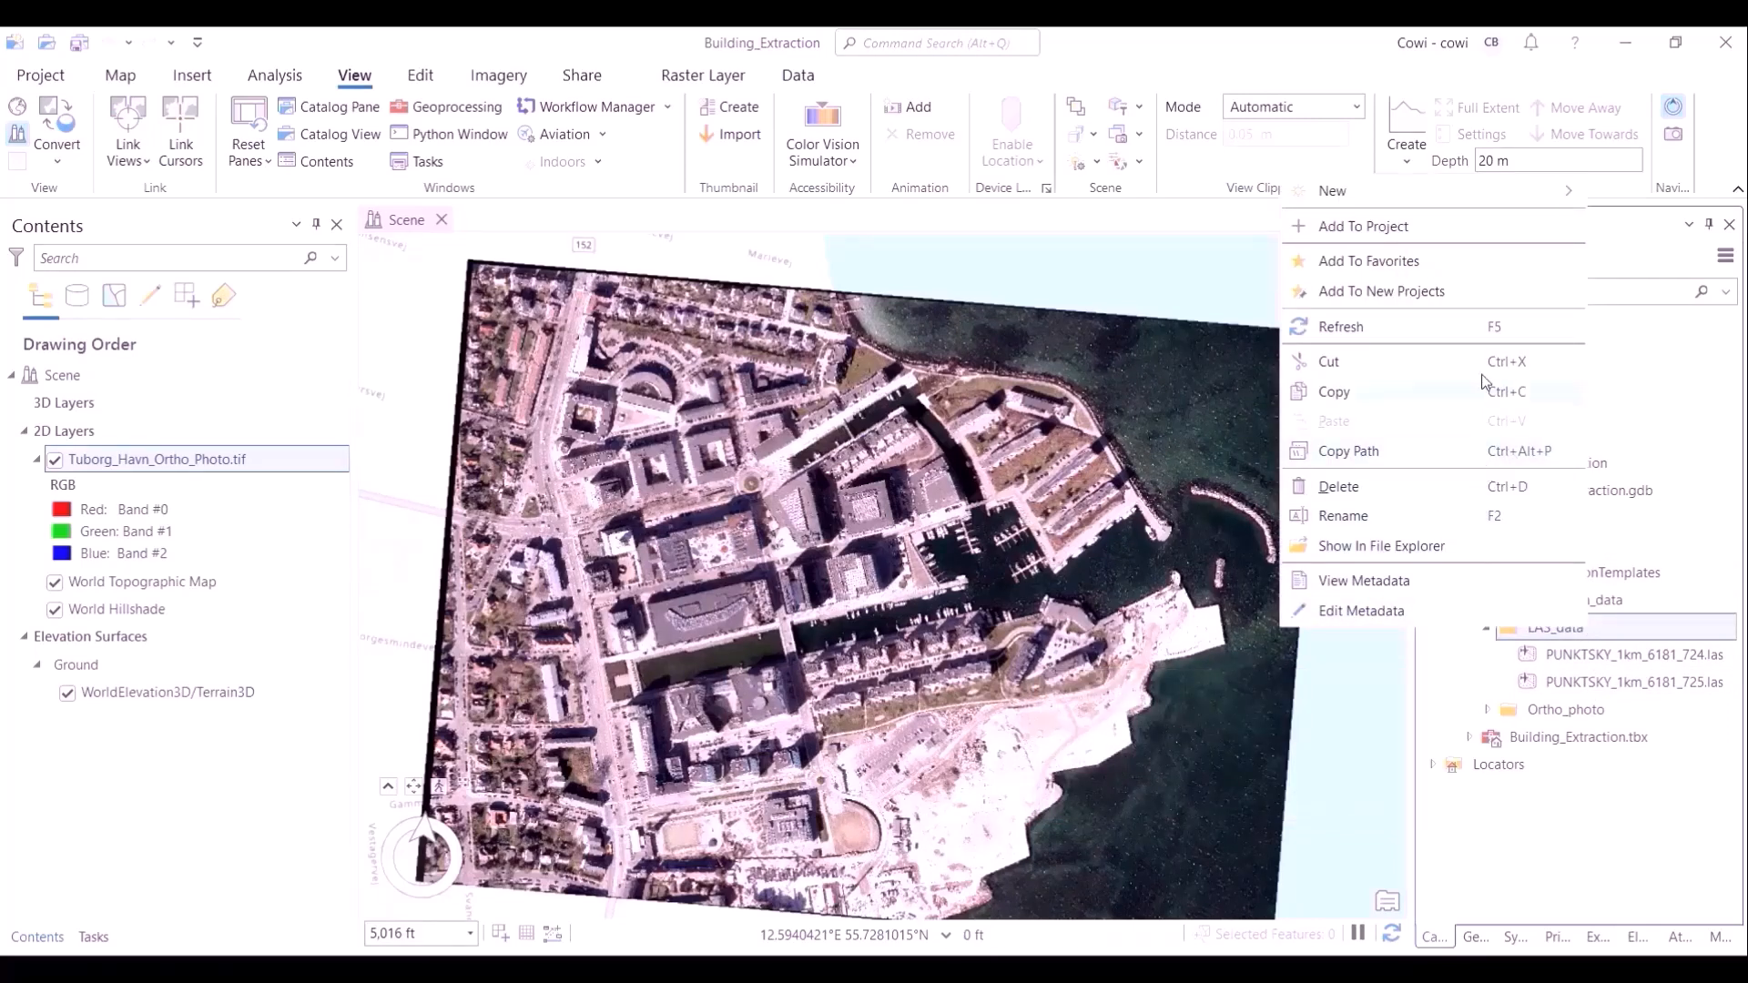
pyautogui.moveTo(1379, 186)
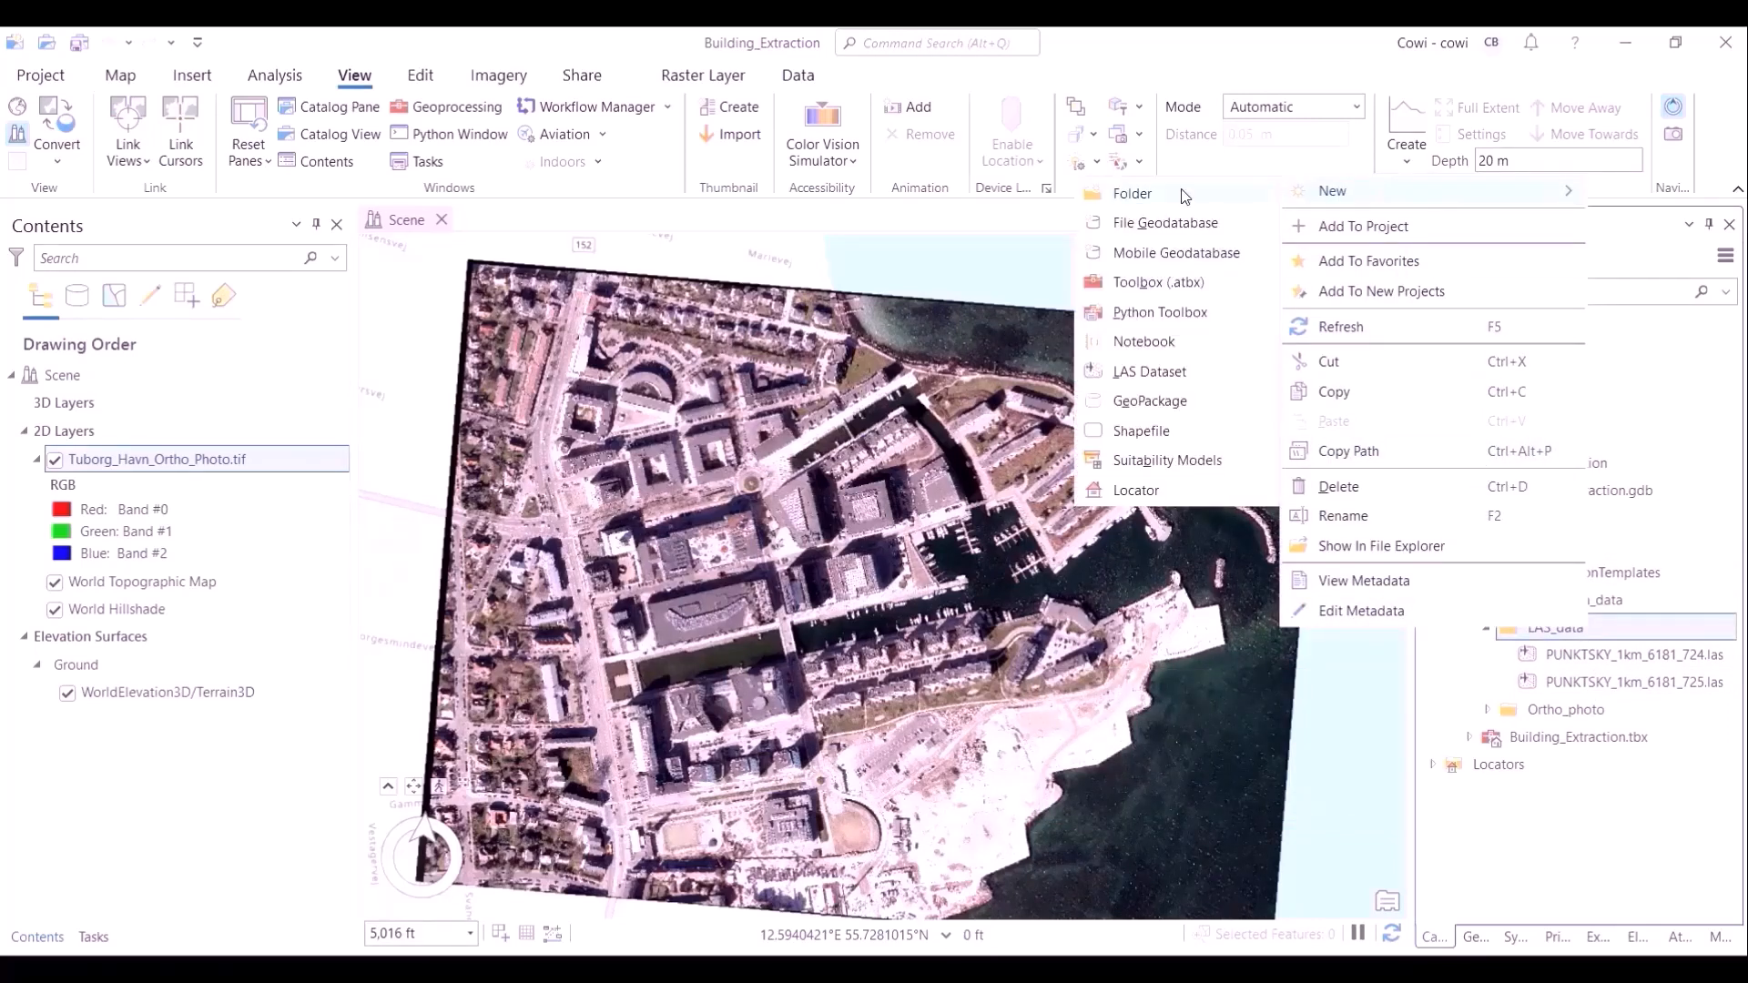
pyautogui.click(1222, 381)
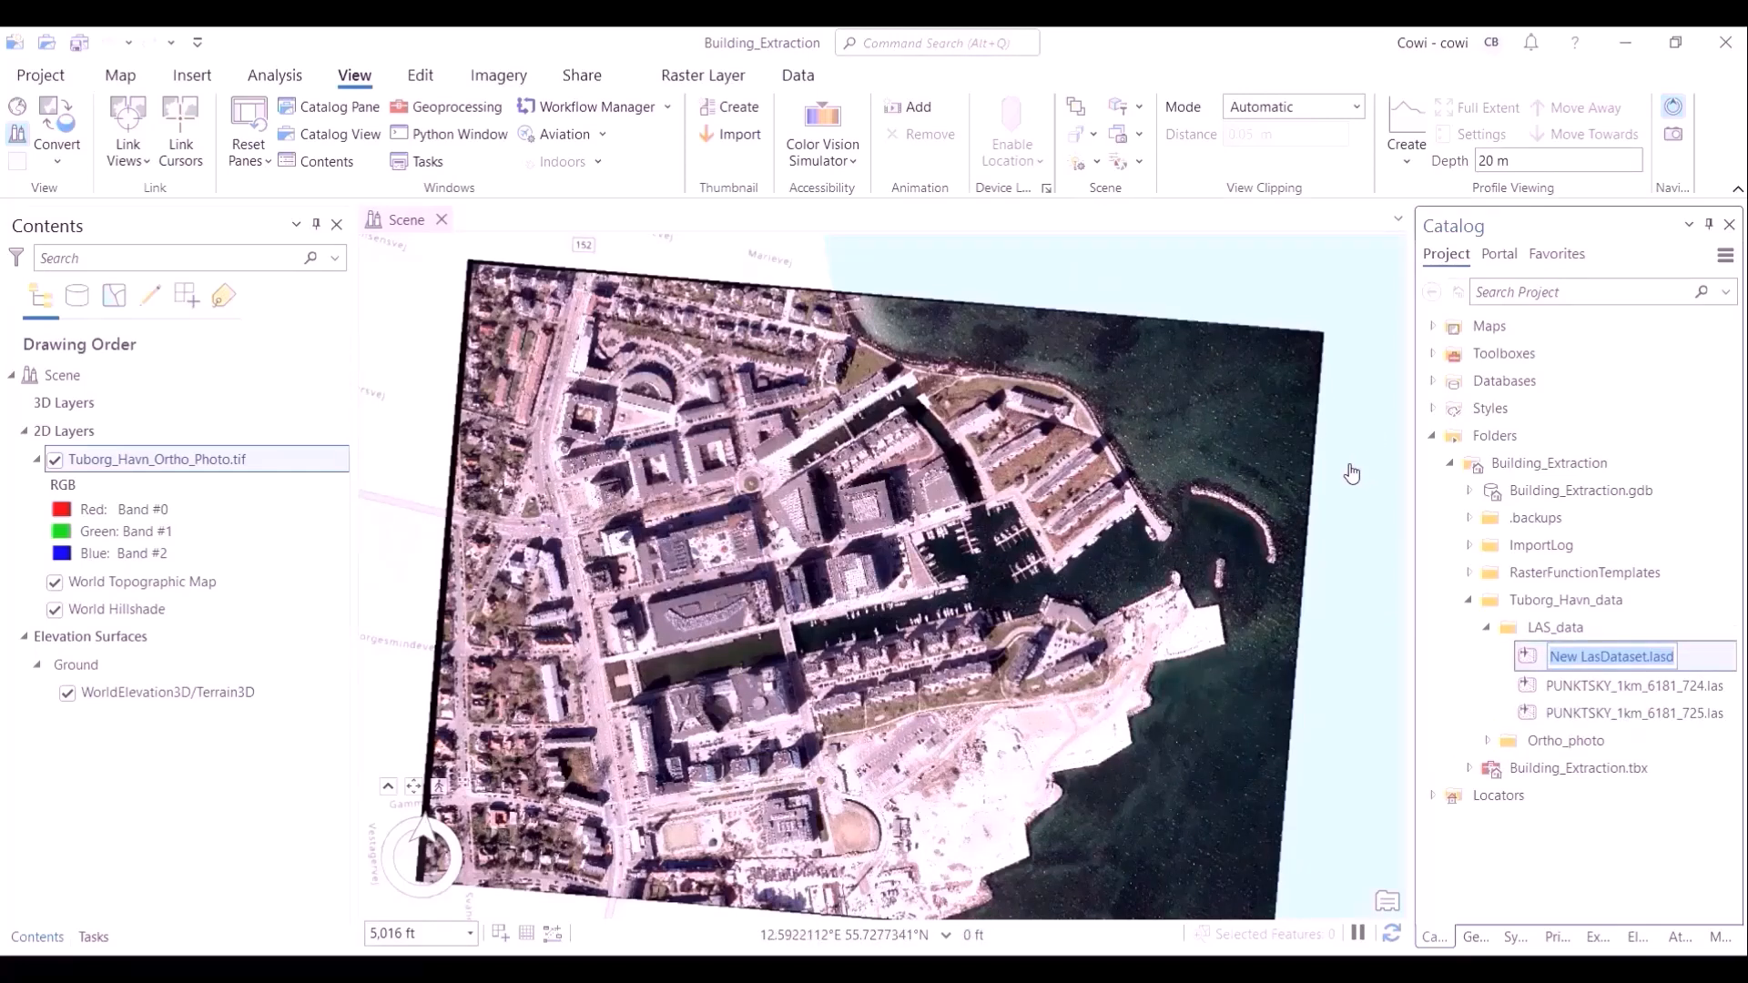
pyautogui.write('Tuborg')
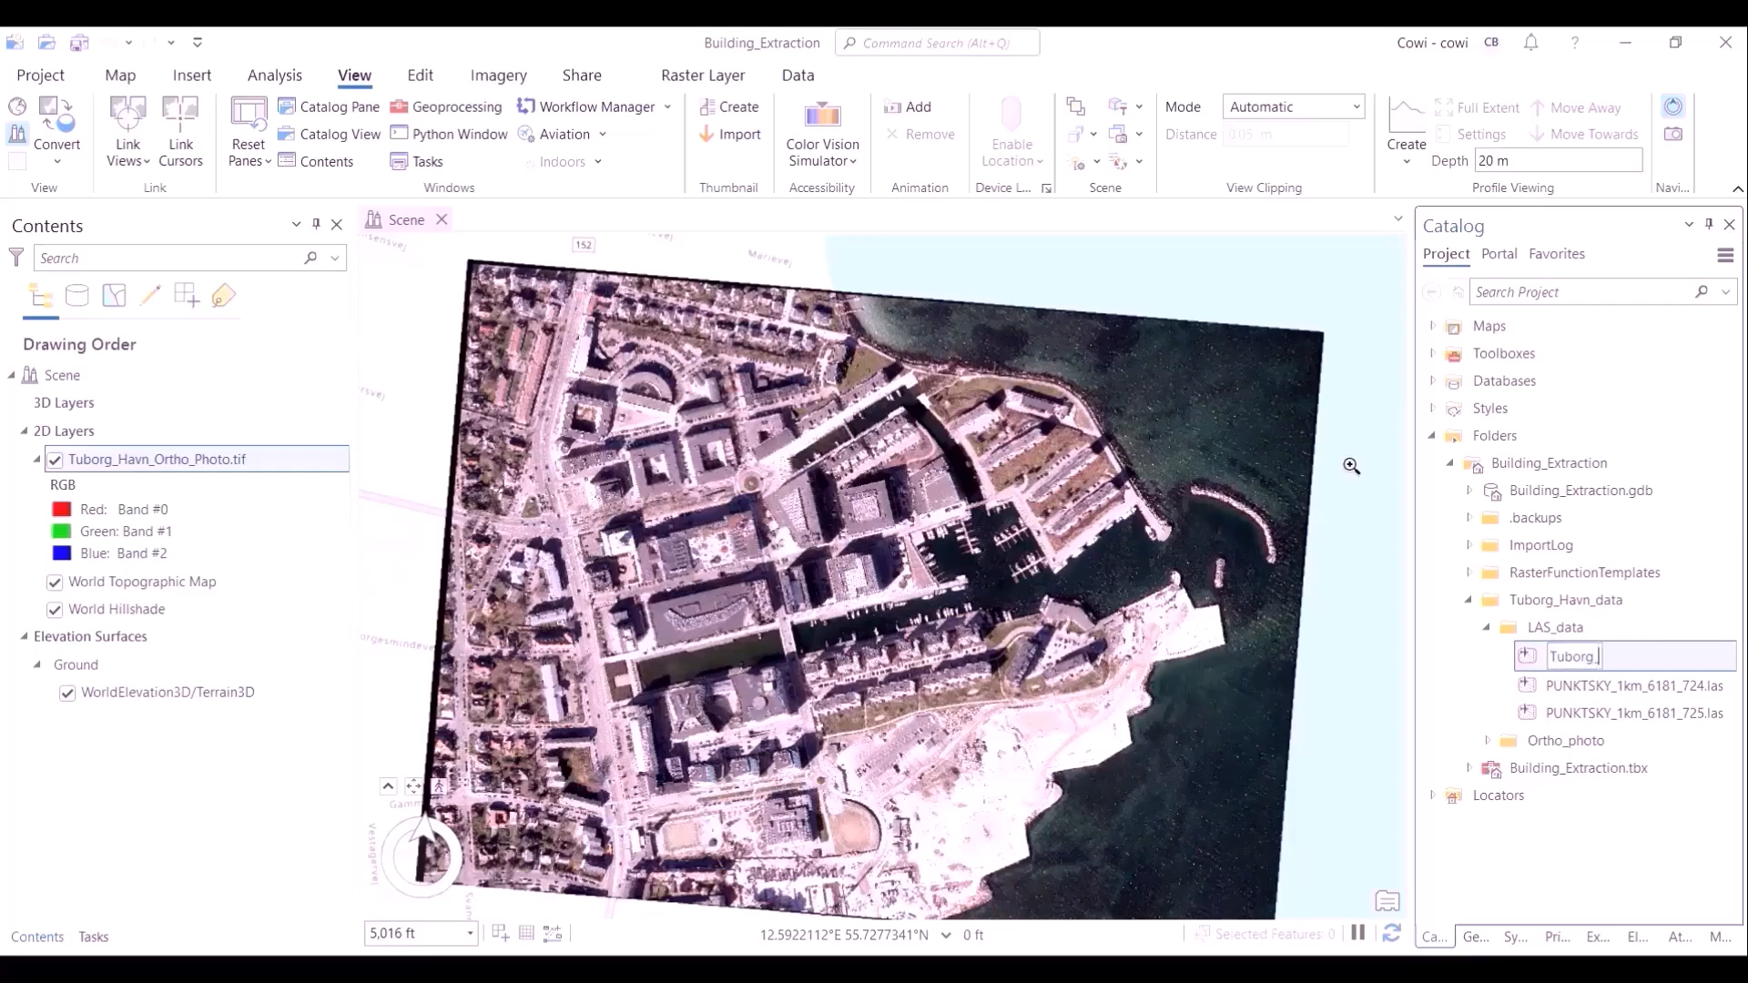
pyautogui.write('_Havn')
pyautogui.press('Return')
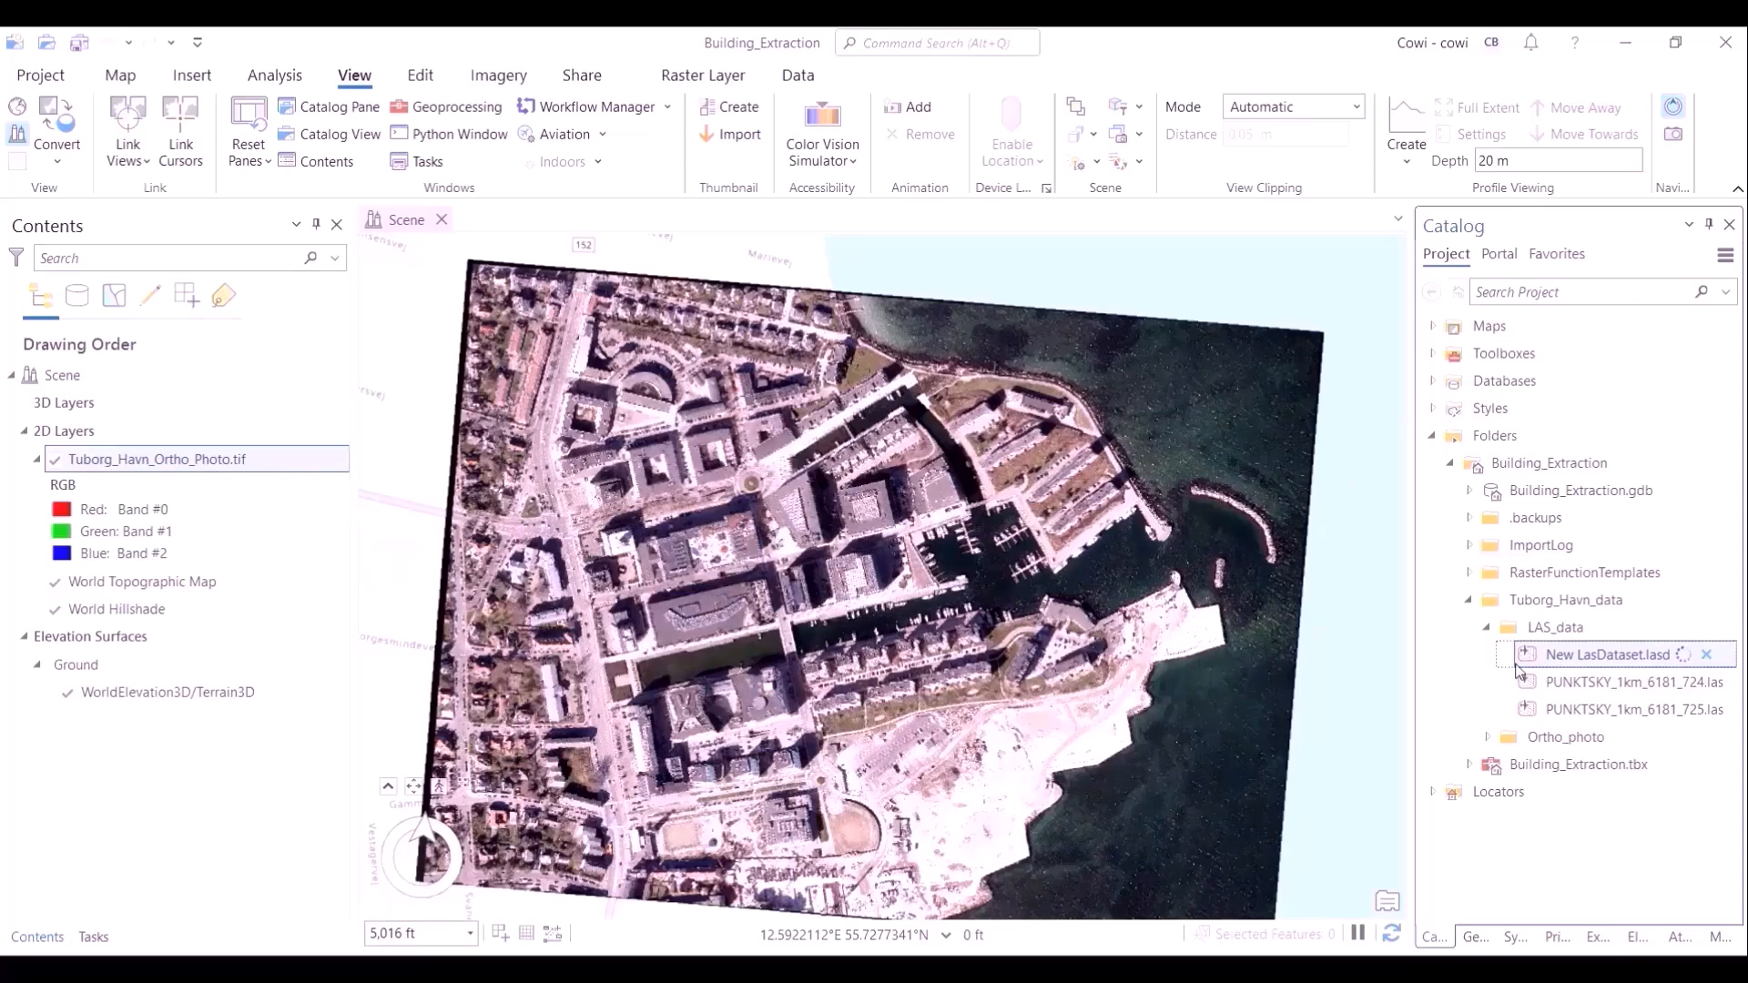
# Step: Add PUNKTSKY_1km_6181_724.las and PUNKTSKY_1km_6181_725.las from the LAS_data folder to the Tuborg_Havn.lasd dataset through its properties
pyautogui.rightClick(1573, 670)
pyautogui.click(1589, 708)
pyautogui.rightClick(1589, 709)
pyautogui.click(1486, 685)
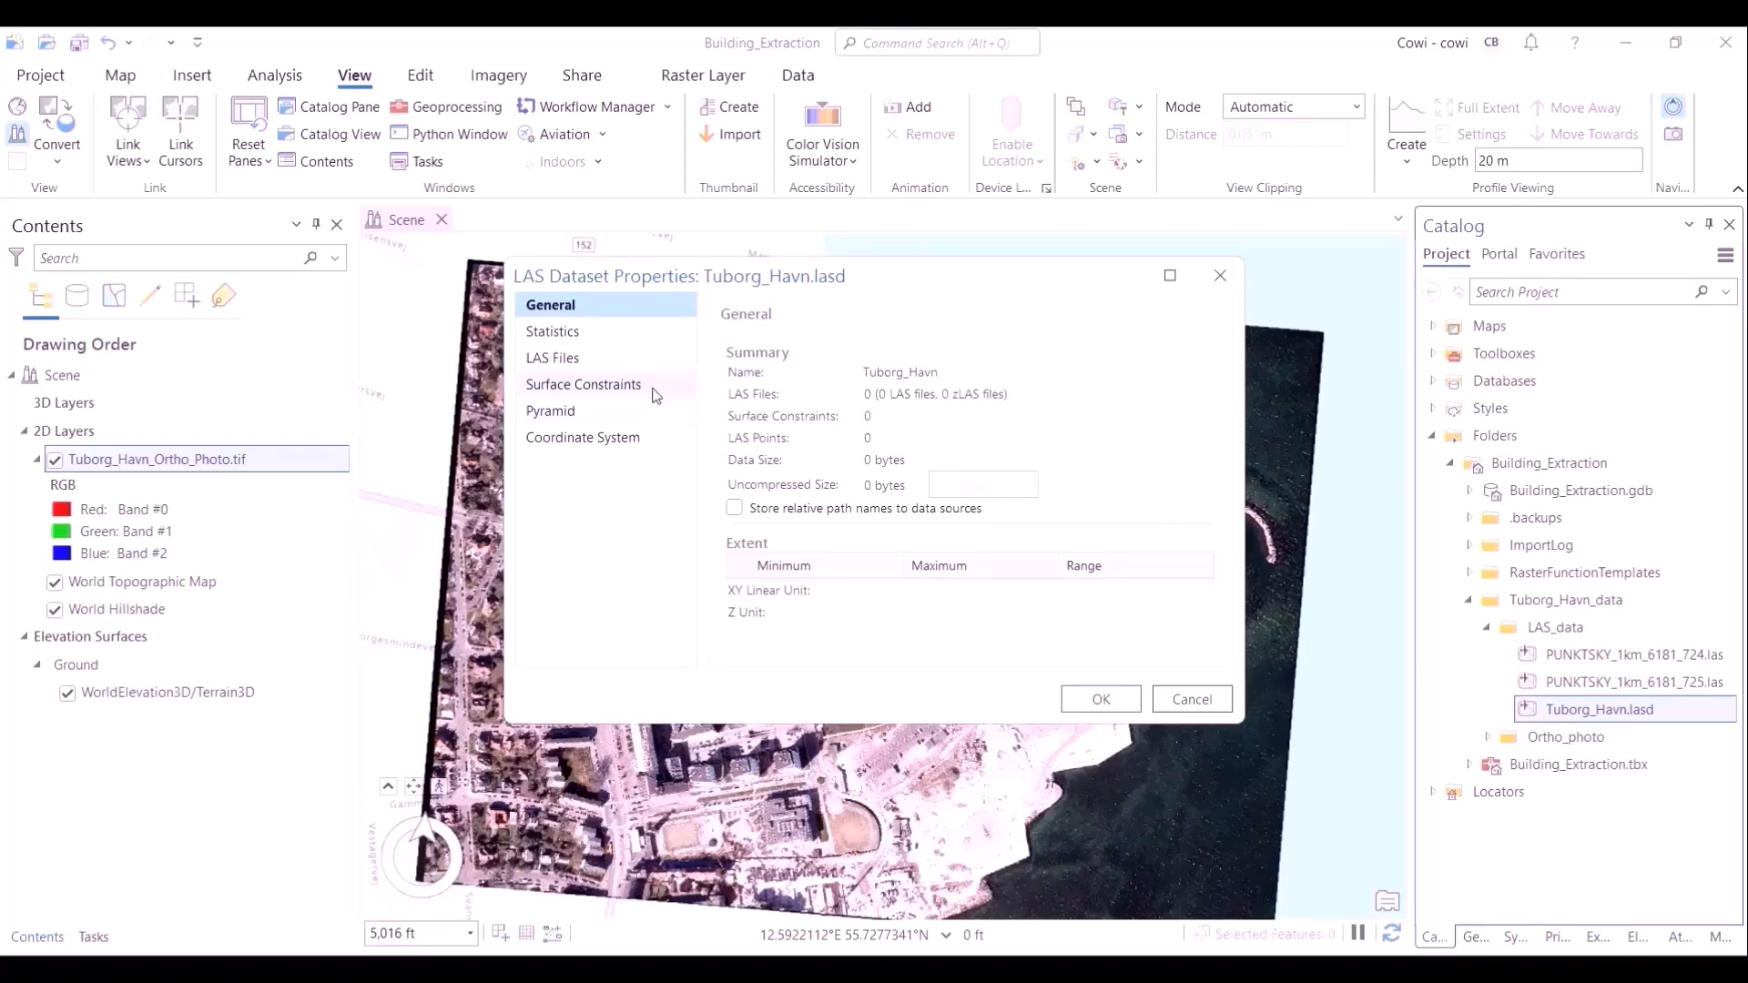
pyautogui.click(636, 360)
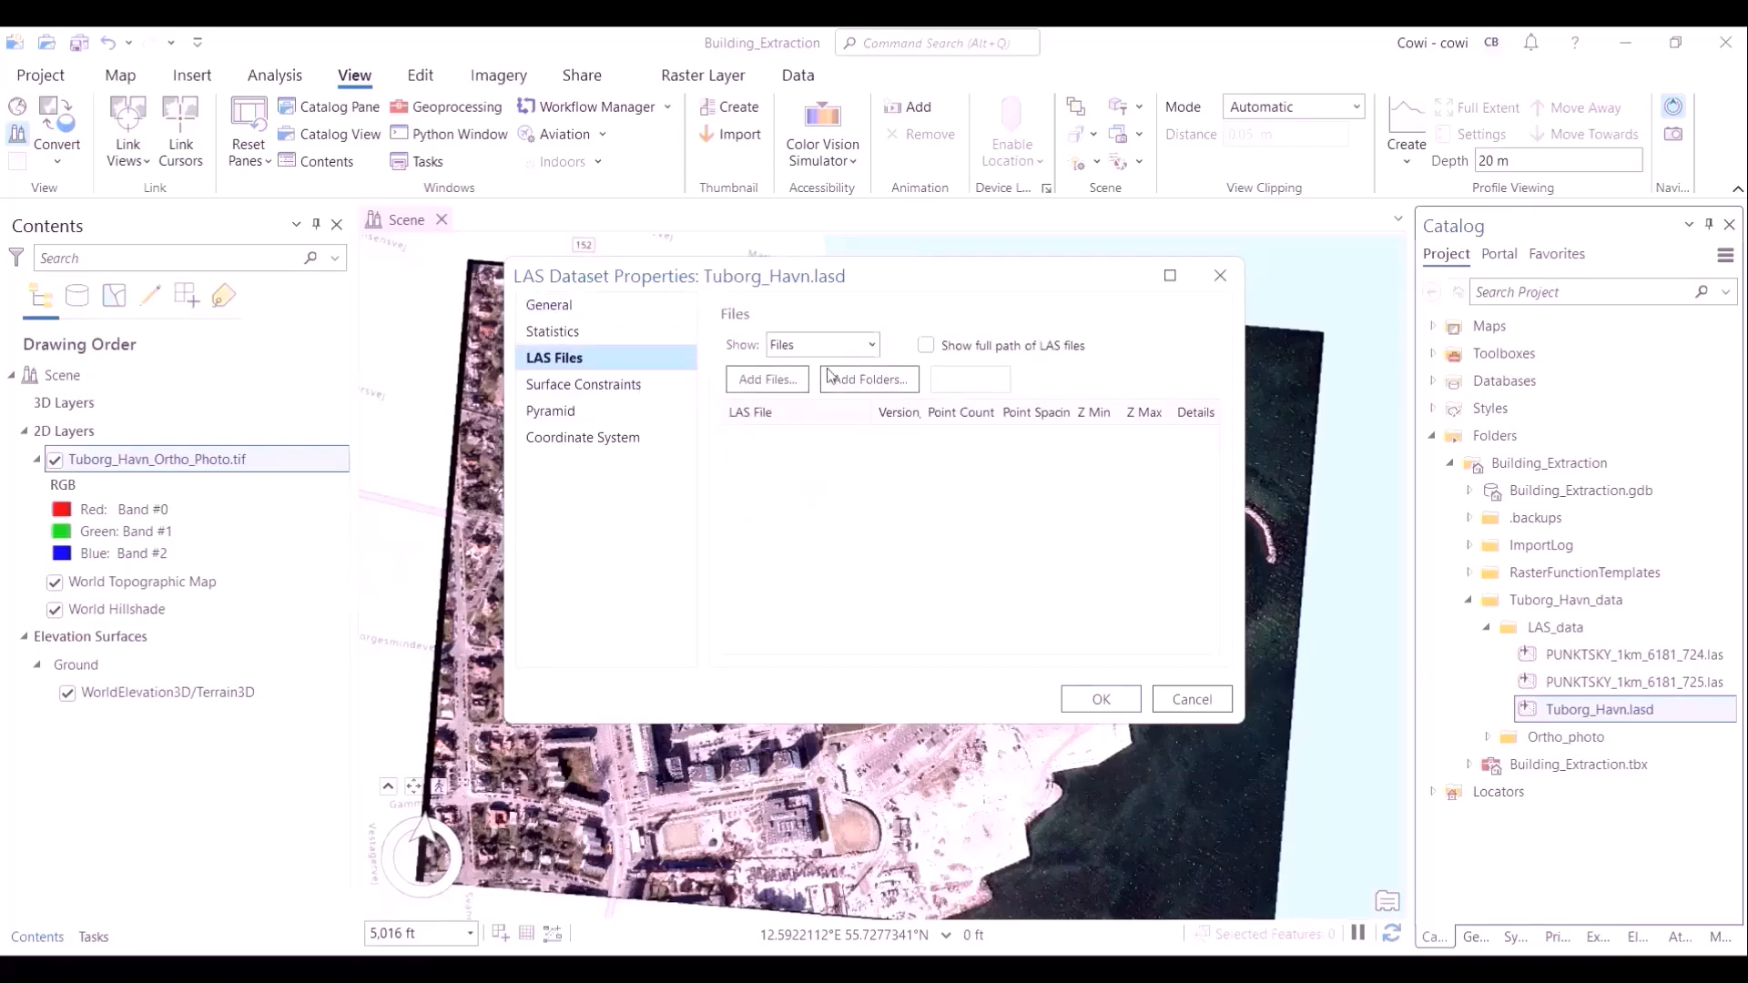
pyautogui.click(771, 386)
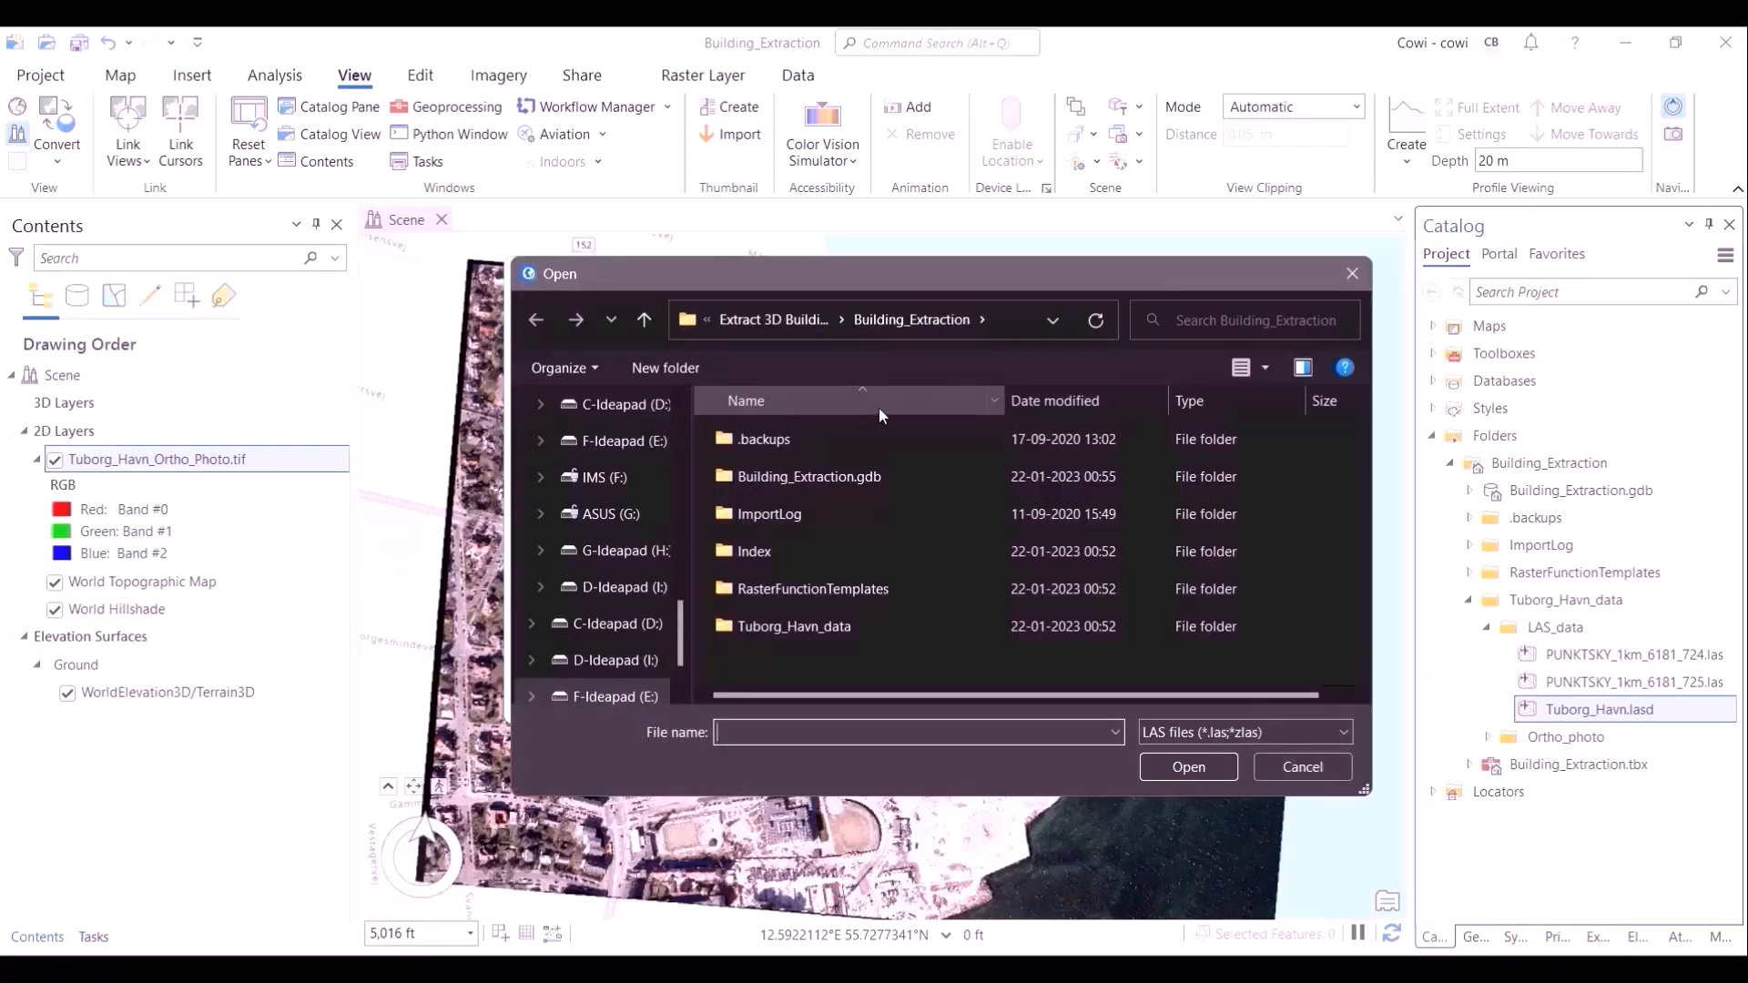
pyautogui.doubleClick(870, 628)
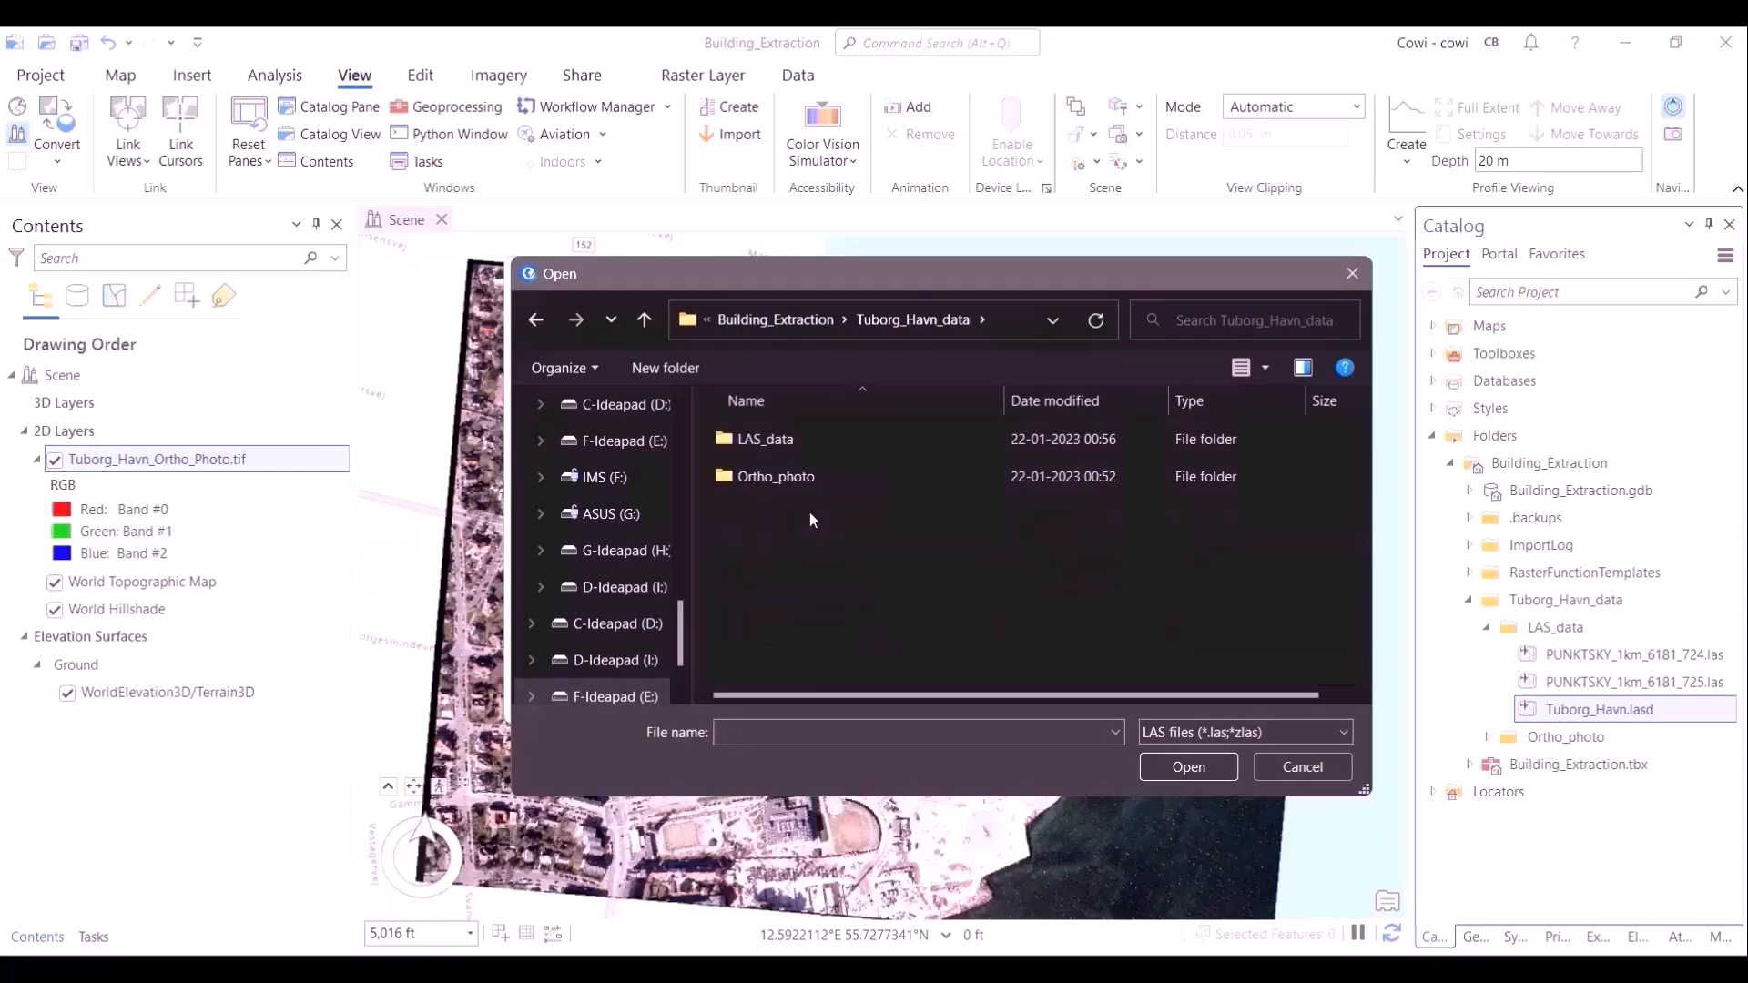
pyautogui.doubleClick(817, 438)
pyautogui.click(813, 443)
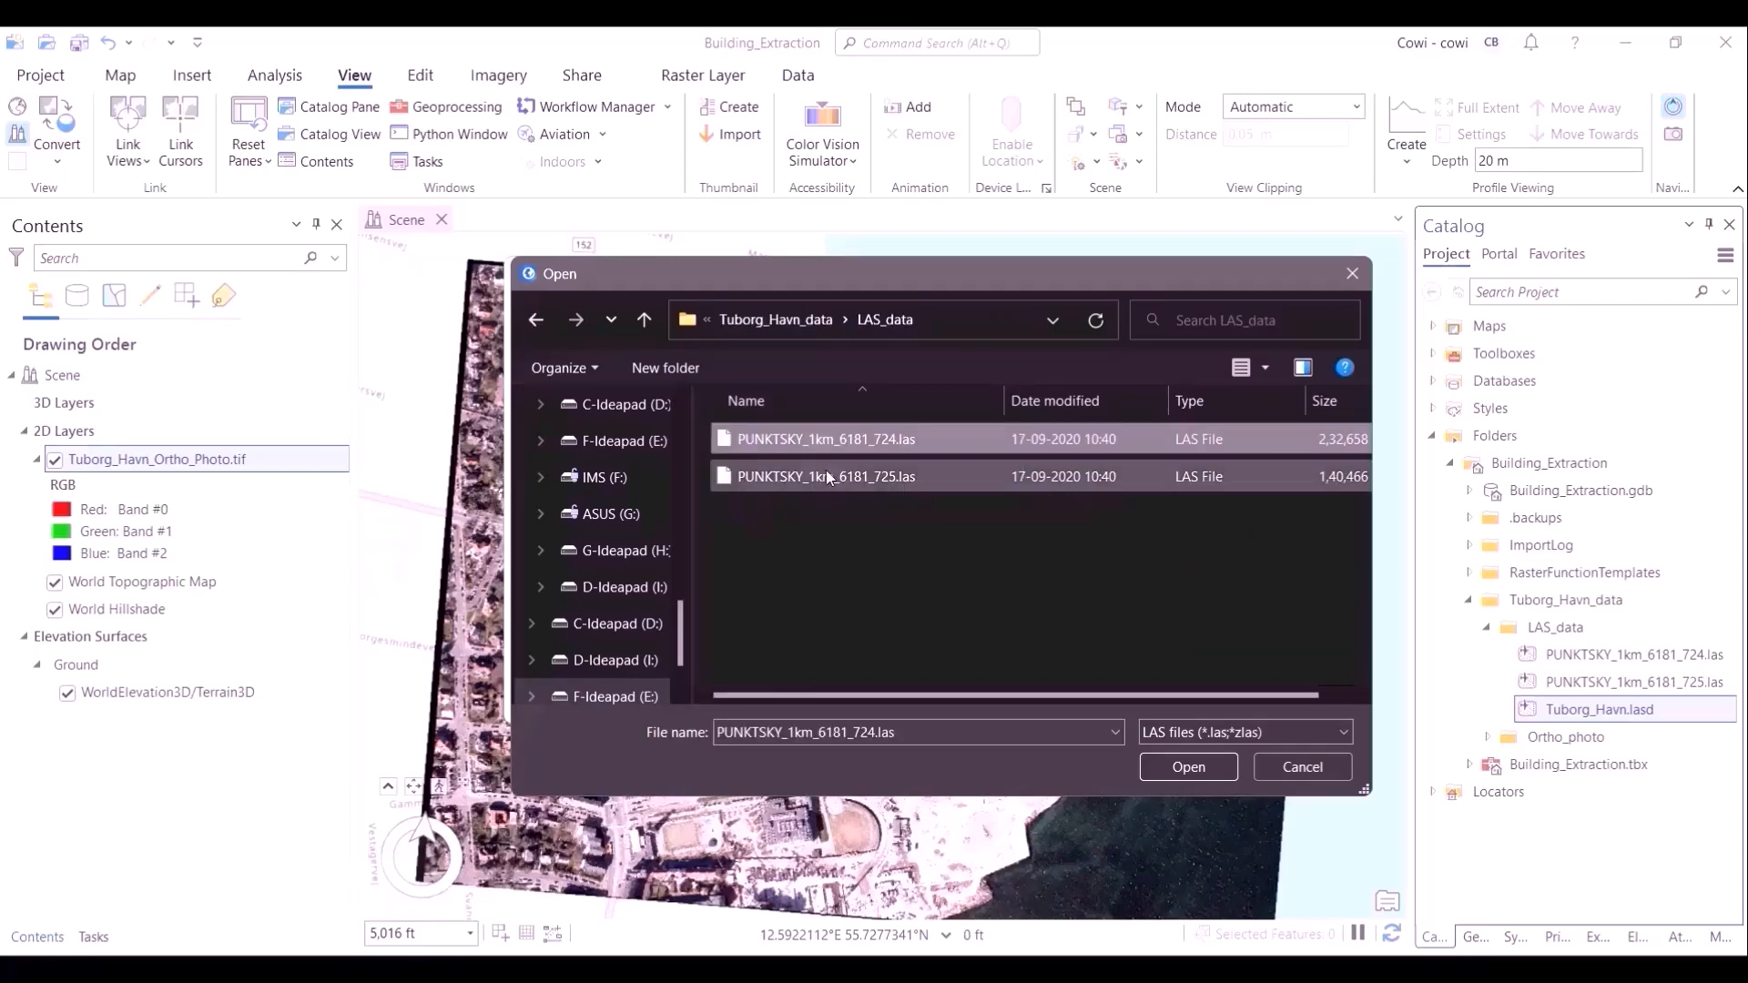
pyautogui.keyDown('shift'); pyautogui.click(827, 474); pyautogui.keyUp('shift')
pyautogui.click(1180, 763)
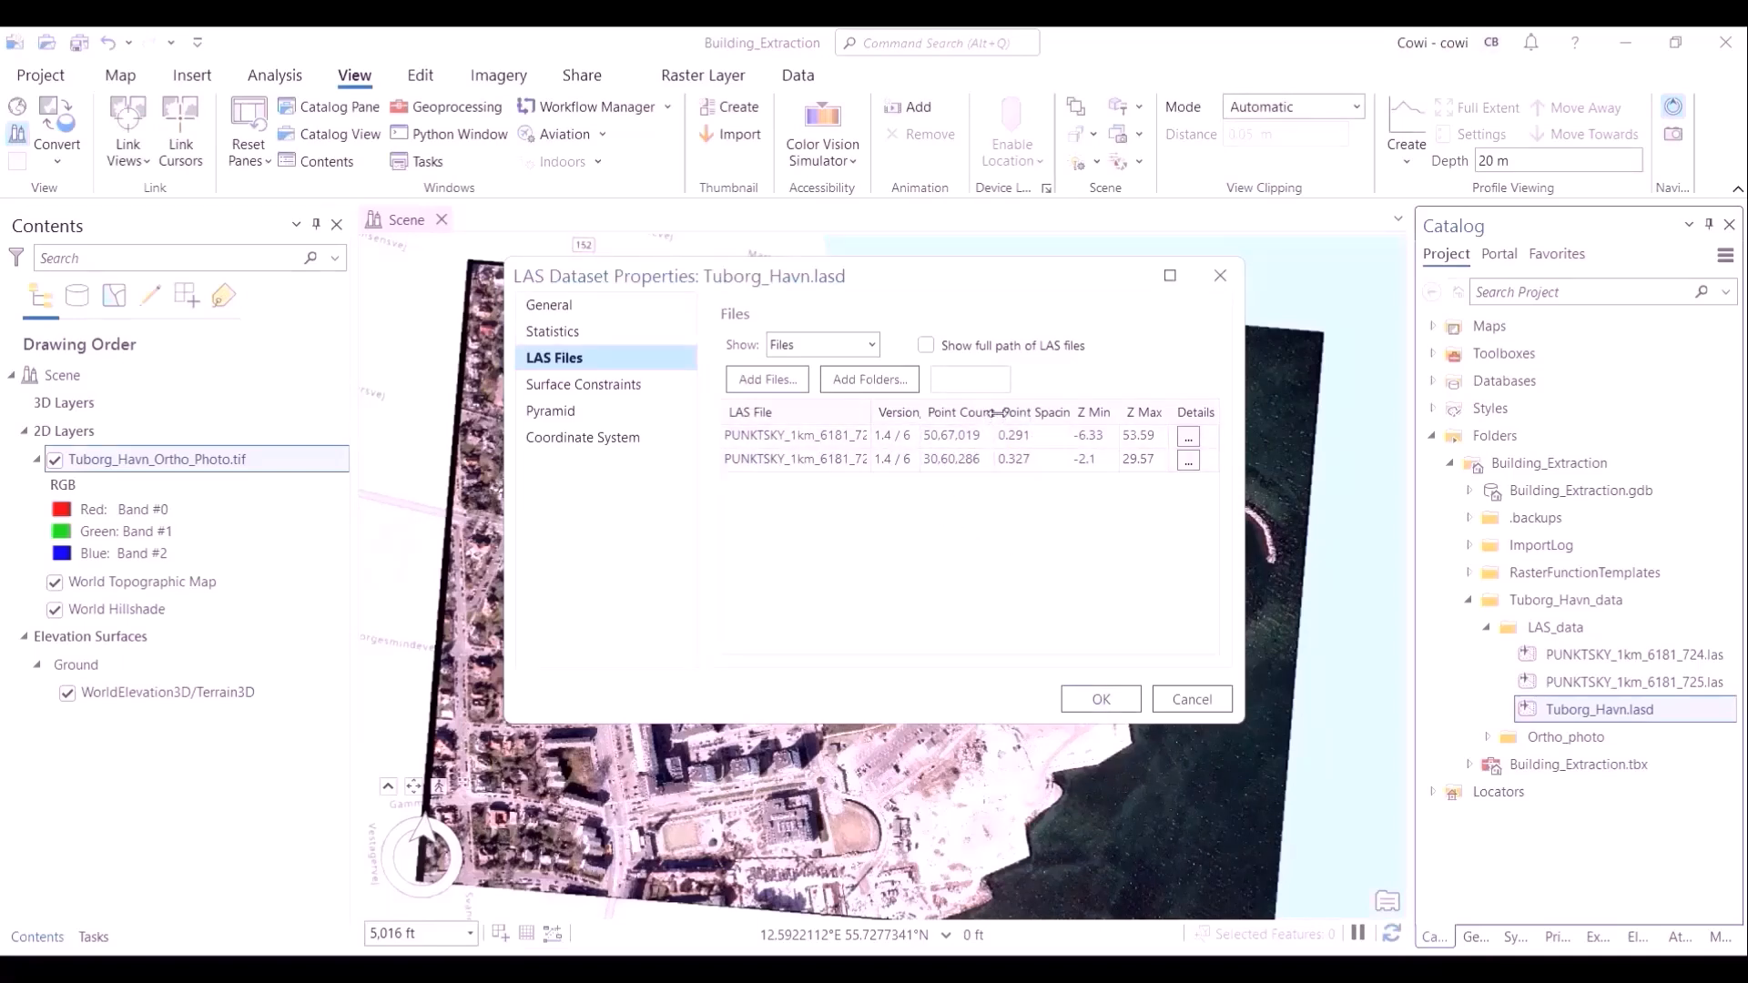
# Step: Review the dataset's LAS file details, general summary, classification statistics and coordinate system, and apply the dataset properties
pyautogui.moveTo(995, 412); pyautogui.dragTo(1039, 412)
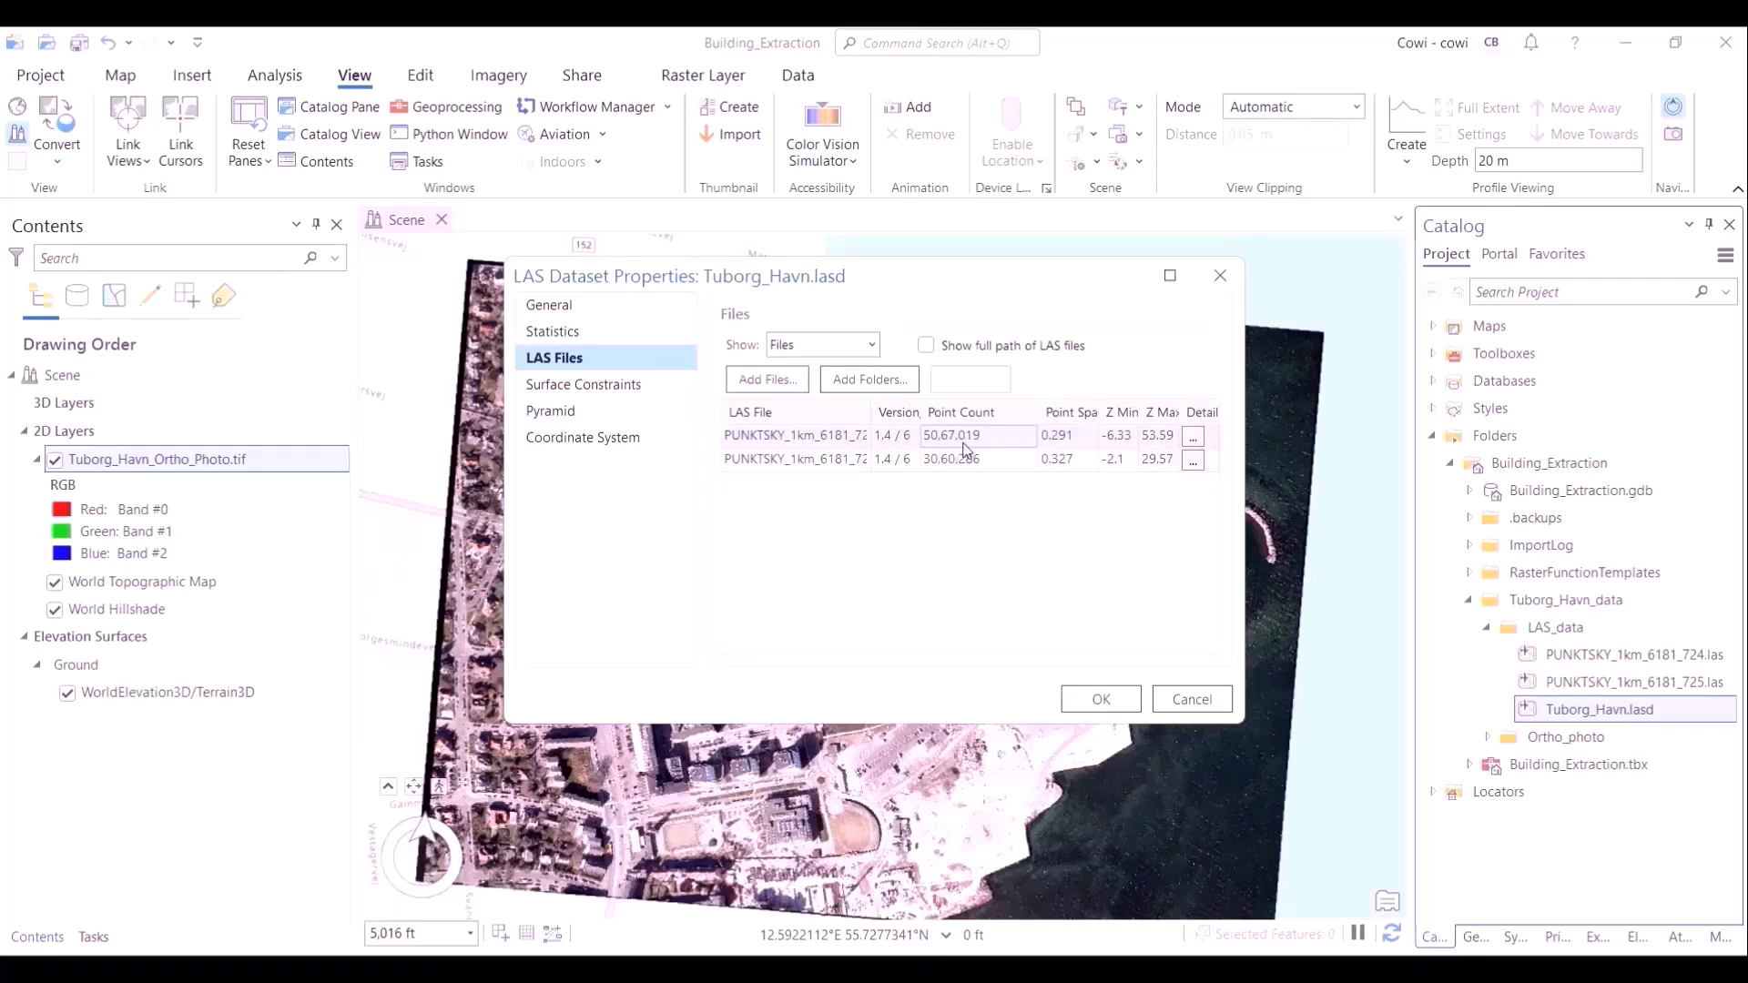
pyautogui.moveTo(872, 418); pyautogui.dragTo(907, 419)
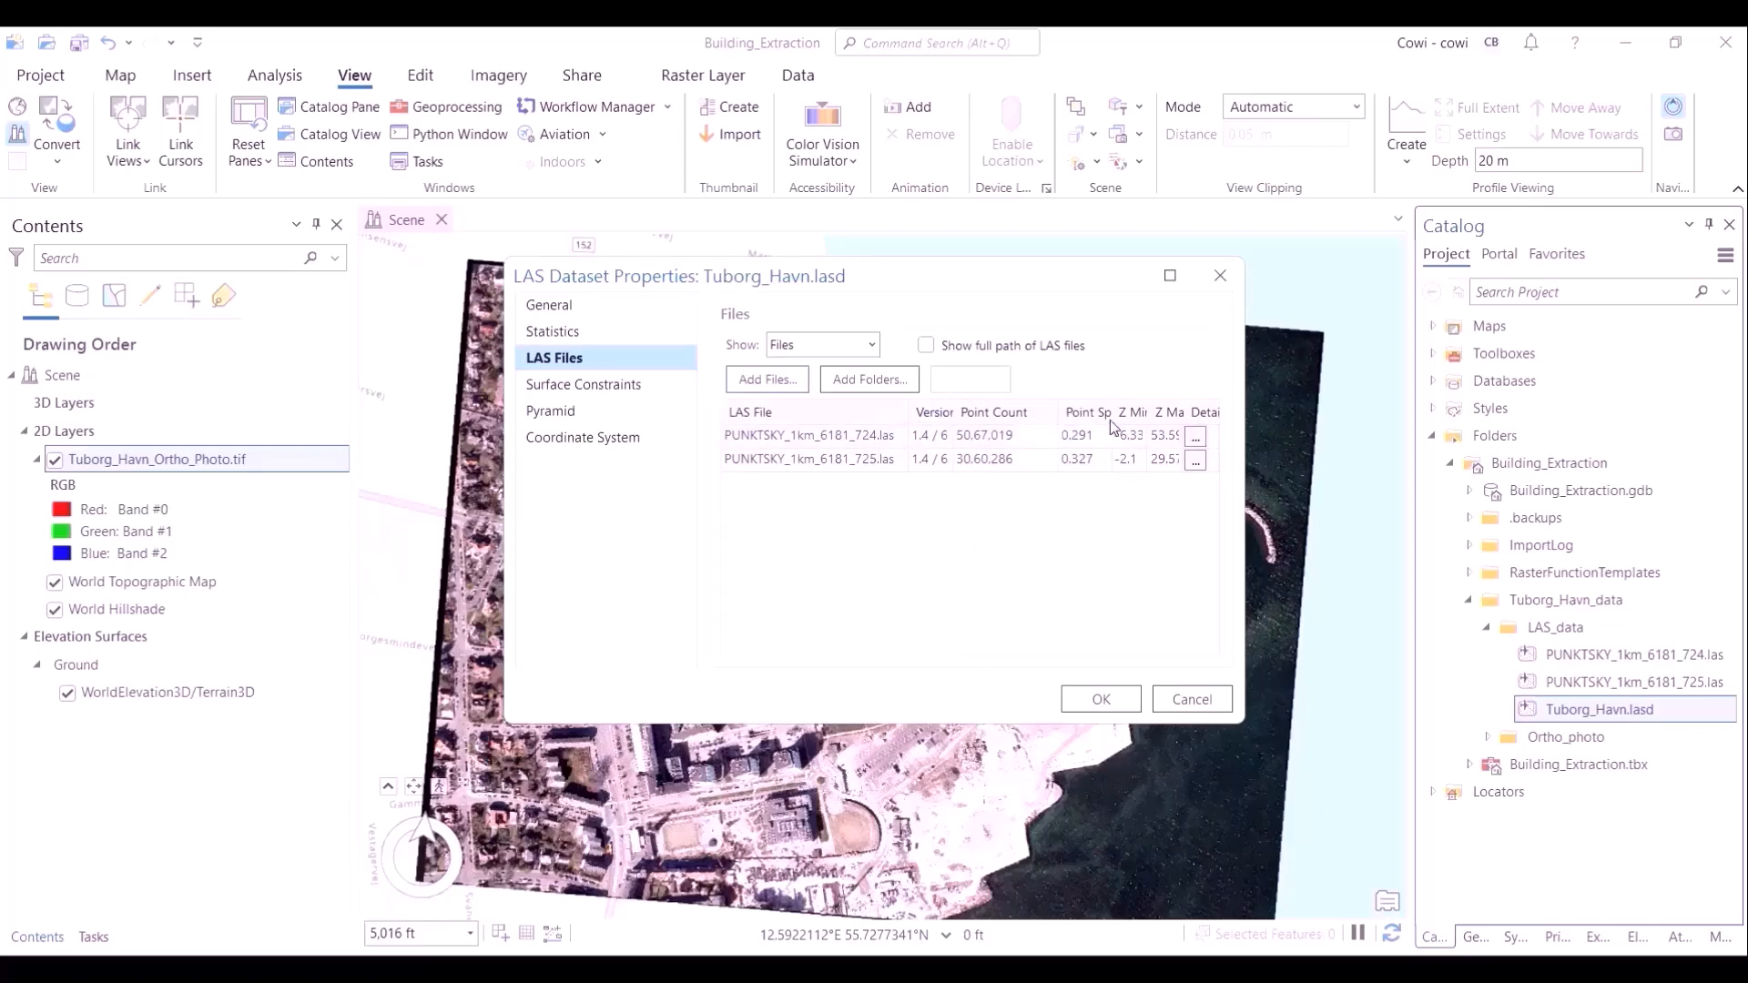
pyautogui.moveTo(1111, 413); pyautogui.dragTo(1100, 412)
pyautogui.click(588, 306)
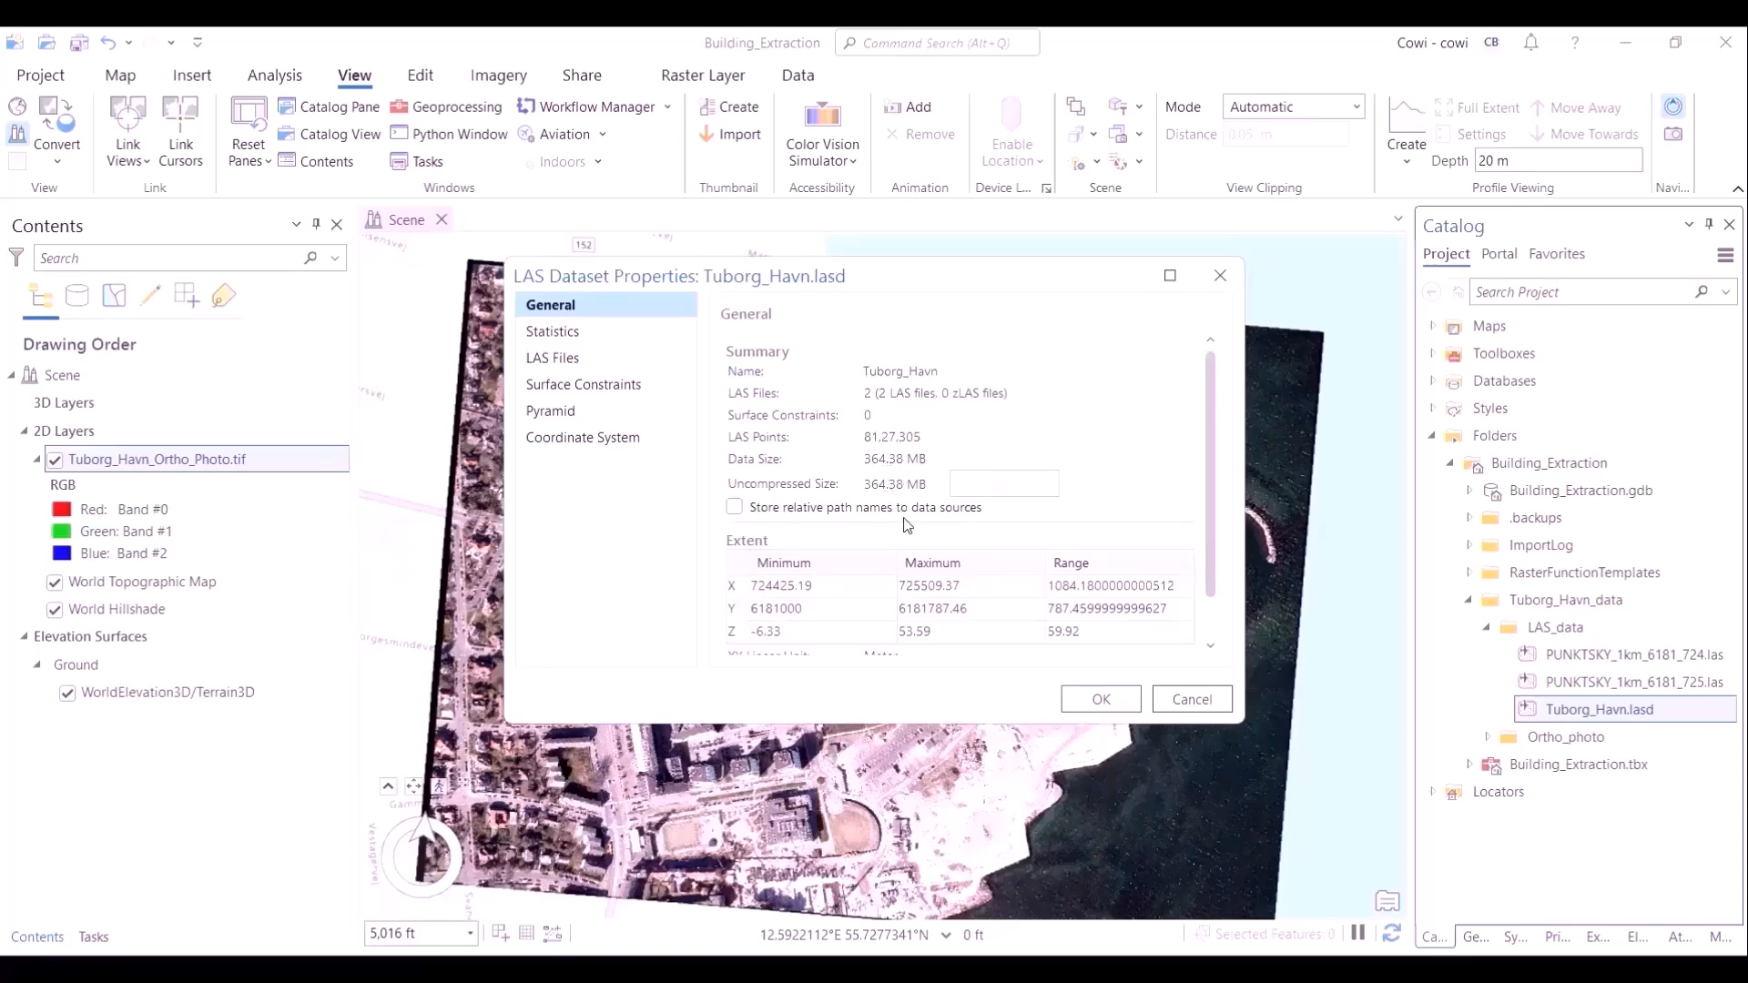
pyautogui.scroll(-1, 1211, 500)
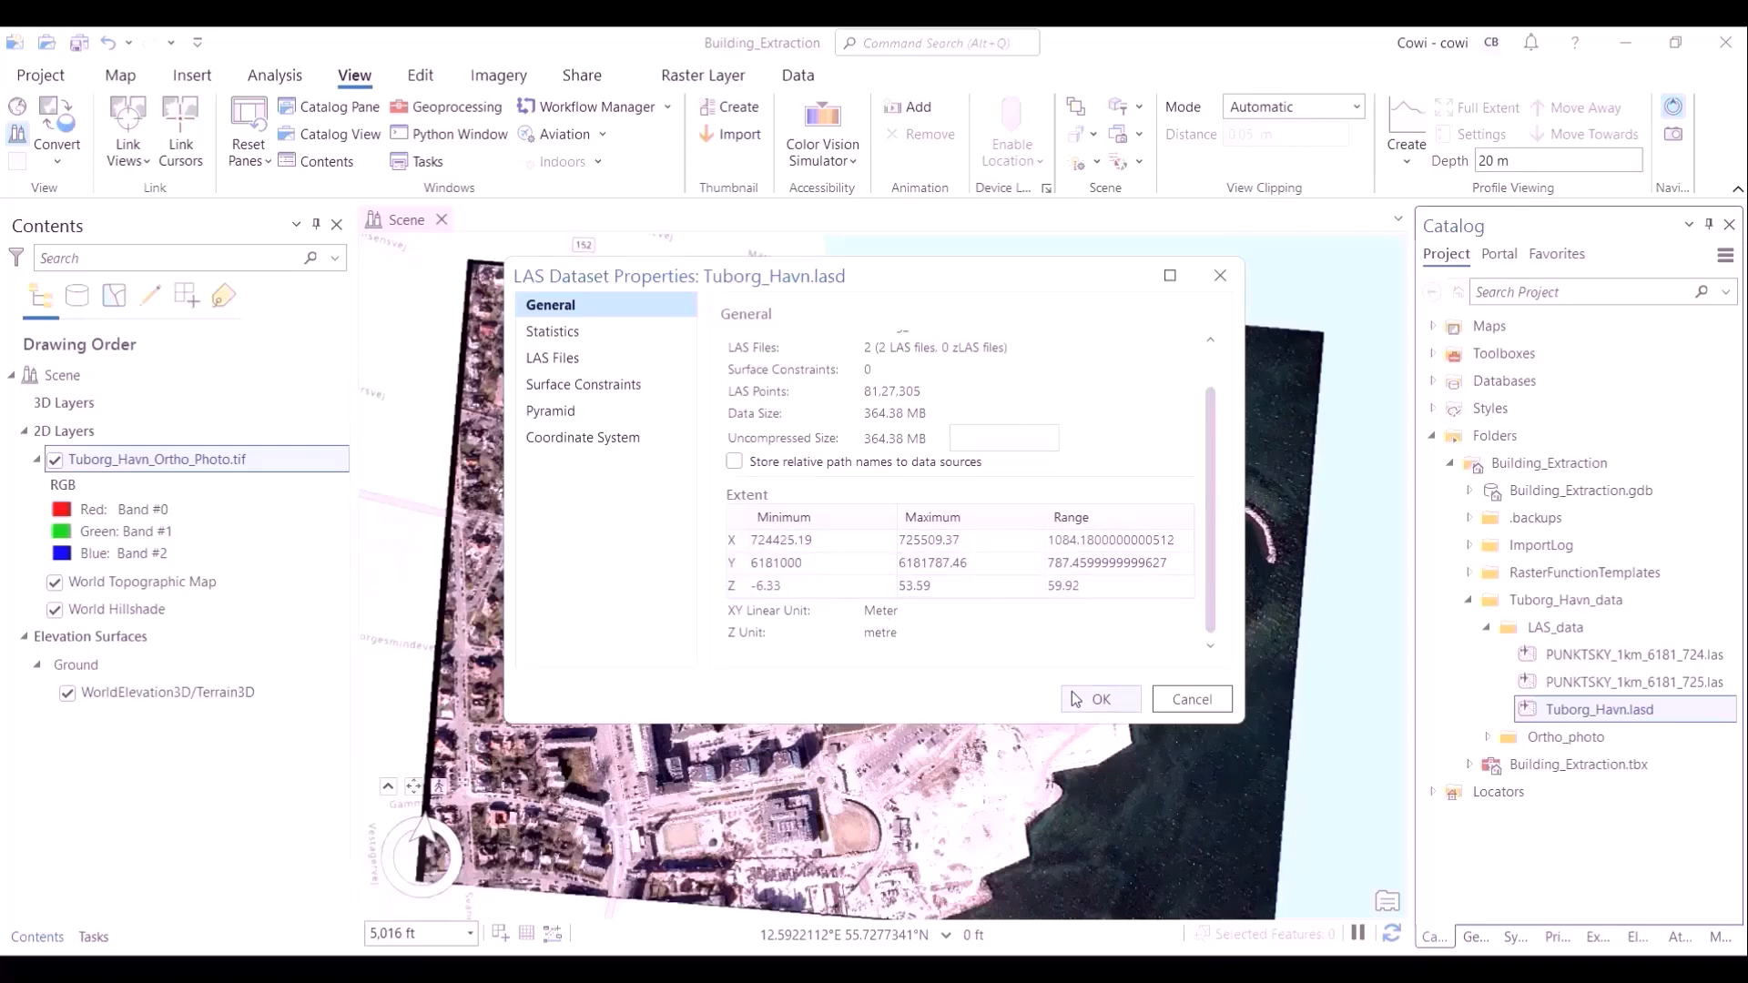
pyautogui.click(583, 332)
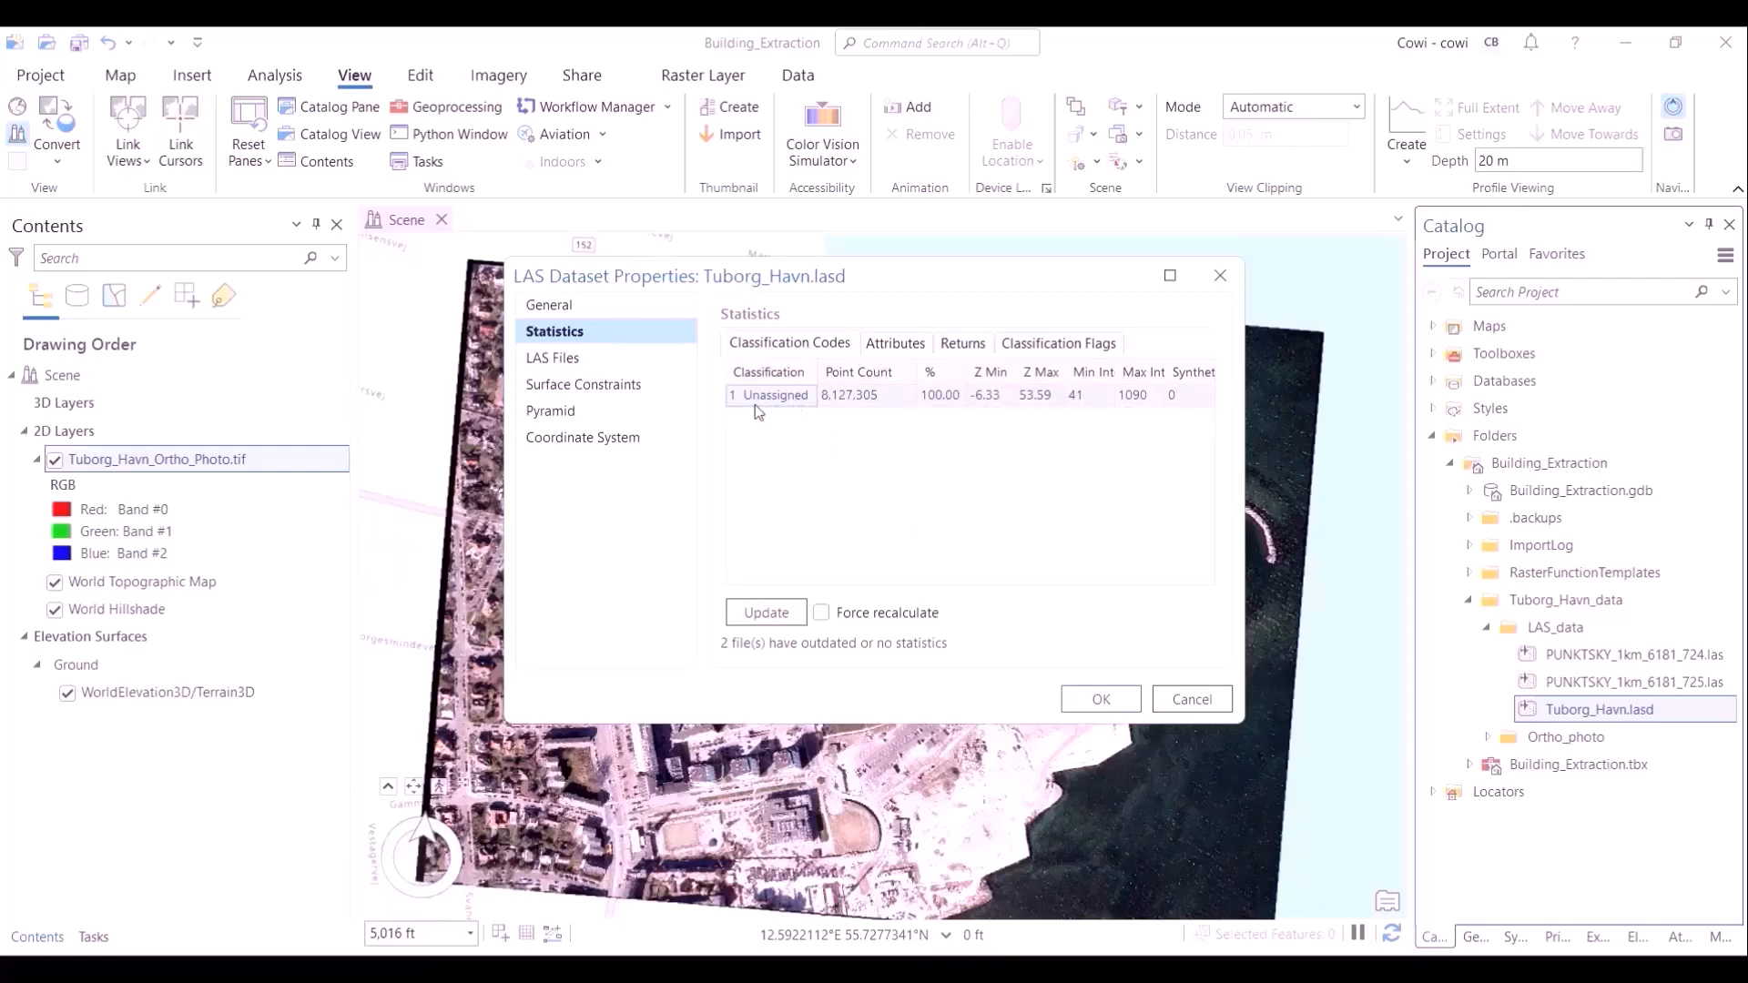
pyautogui.click(628, 437)
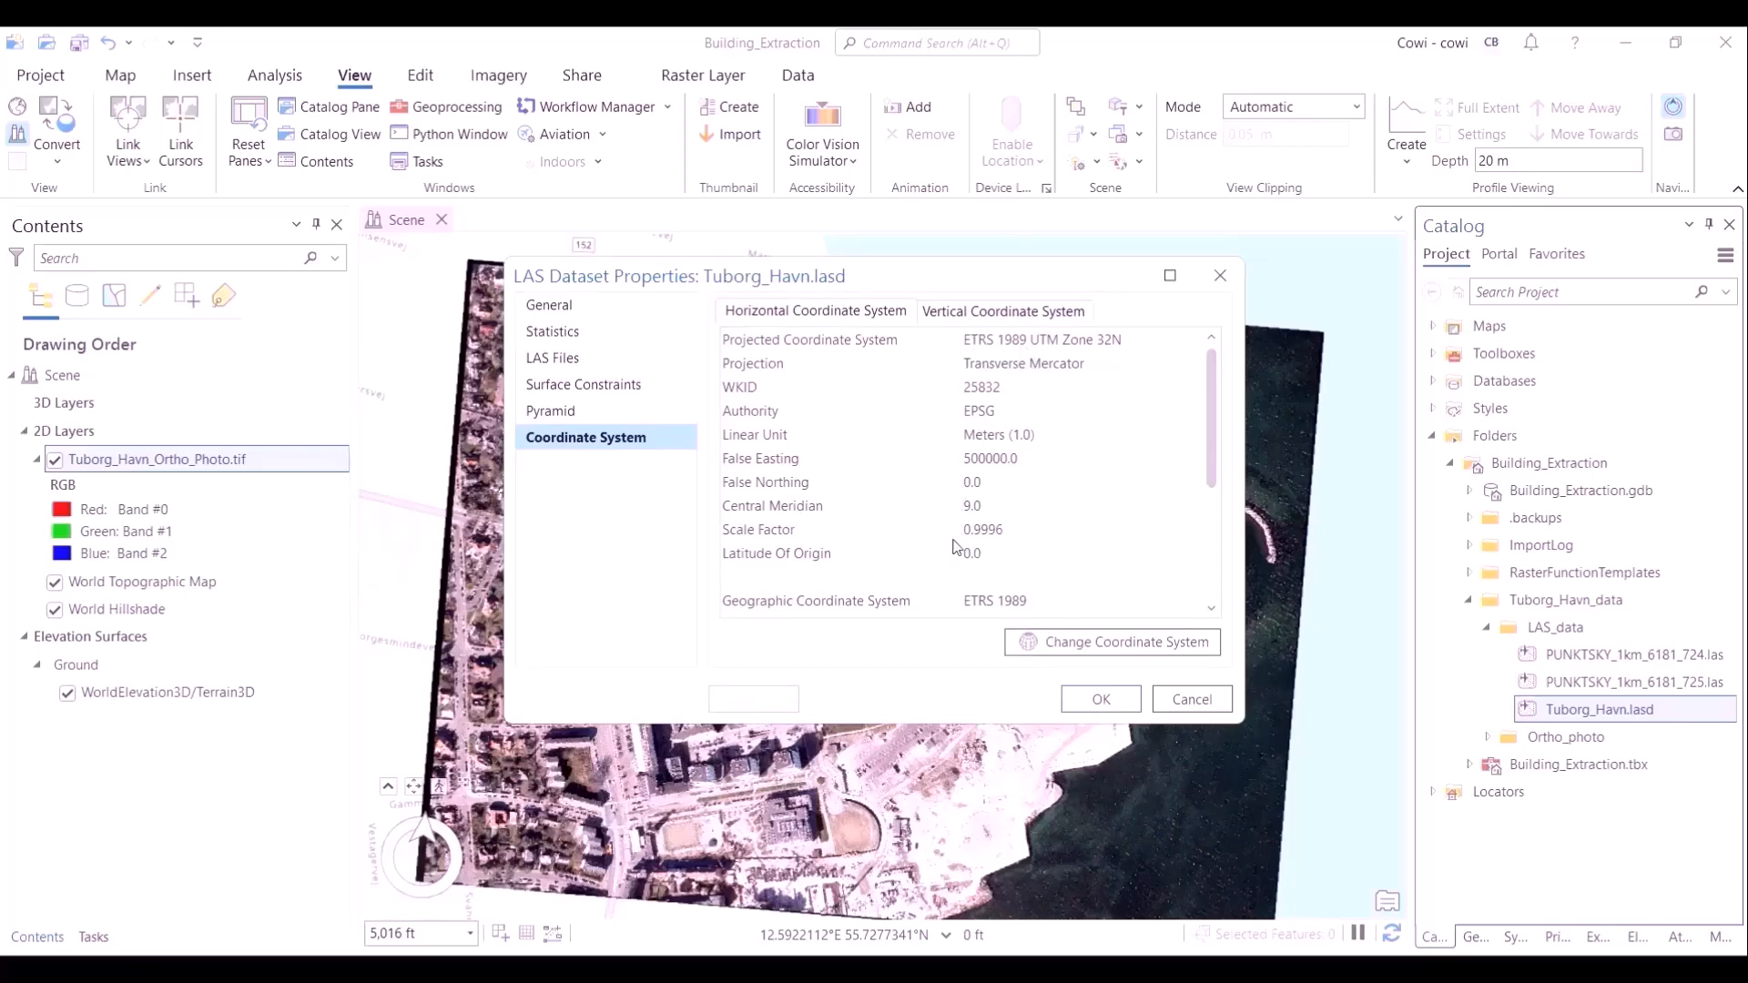
pyautogui.click(1101, 698)
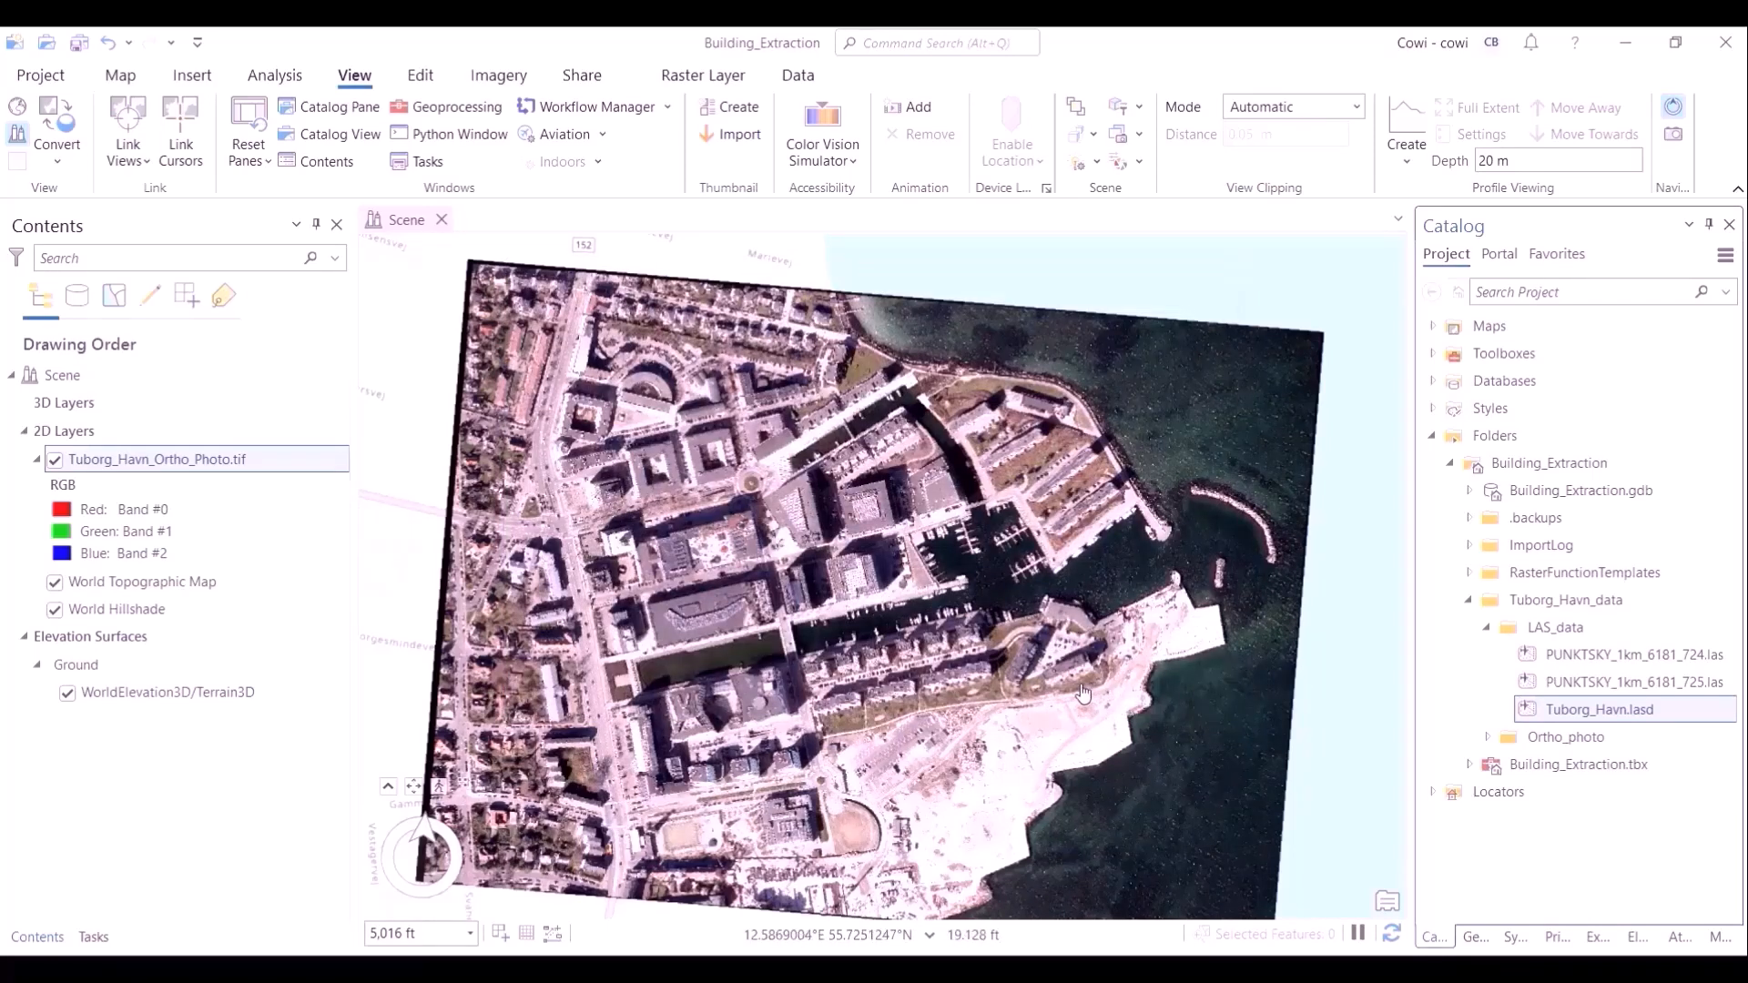
# Step: Hide the Tuborg_Havn_Ortho_Photo.tif layer and add Tuborg_Havn.lasd to the current scene with its elevation legend expanded
pyautogui.click(55, 459)
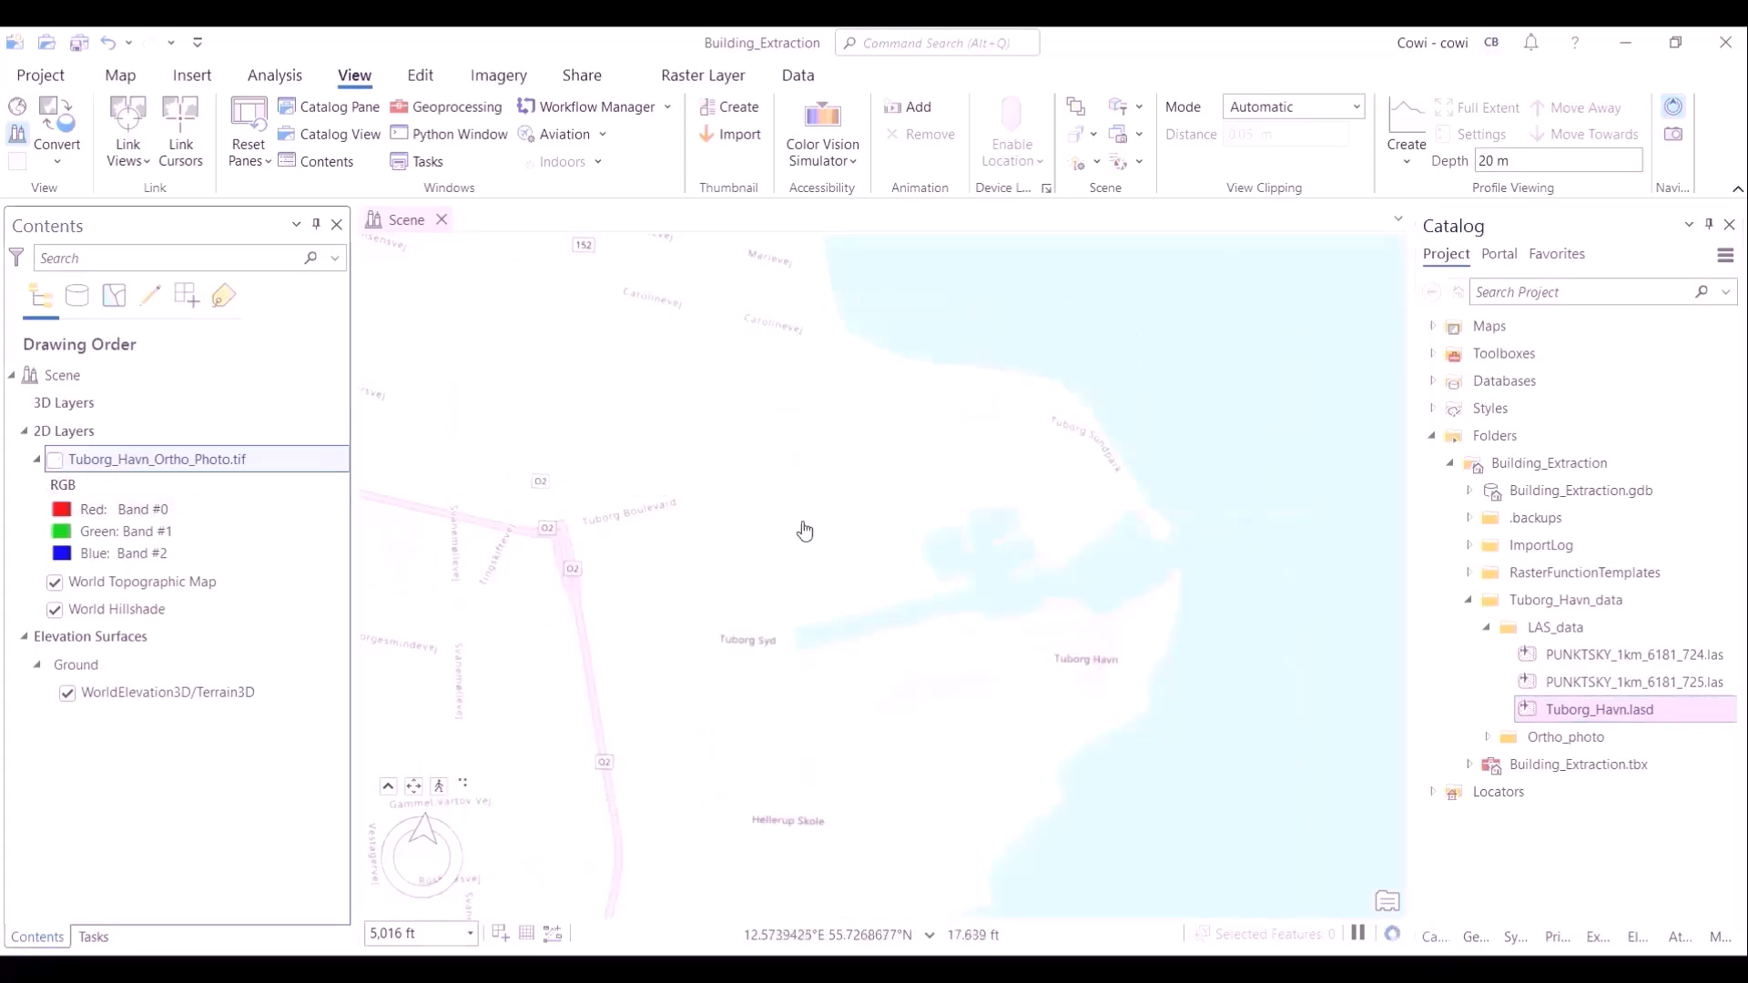
pyautogui.rightClick(1598, 713)
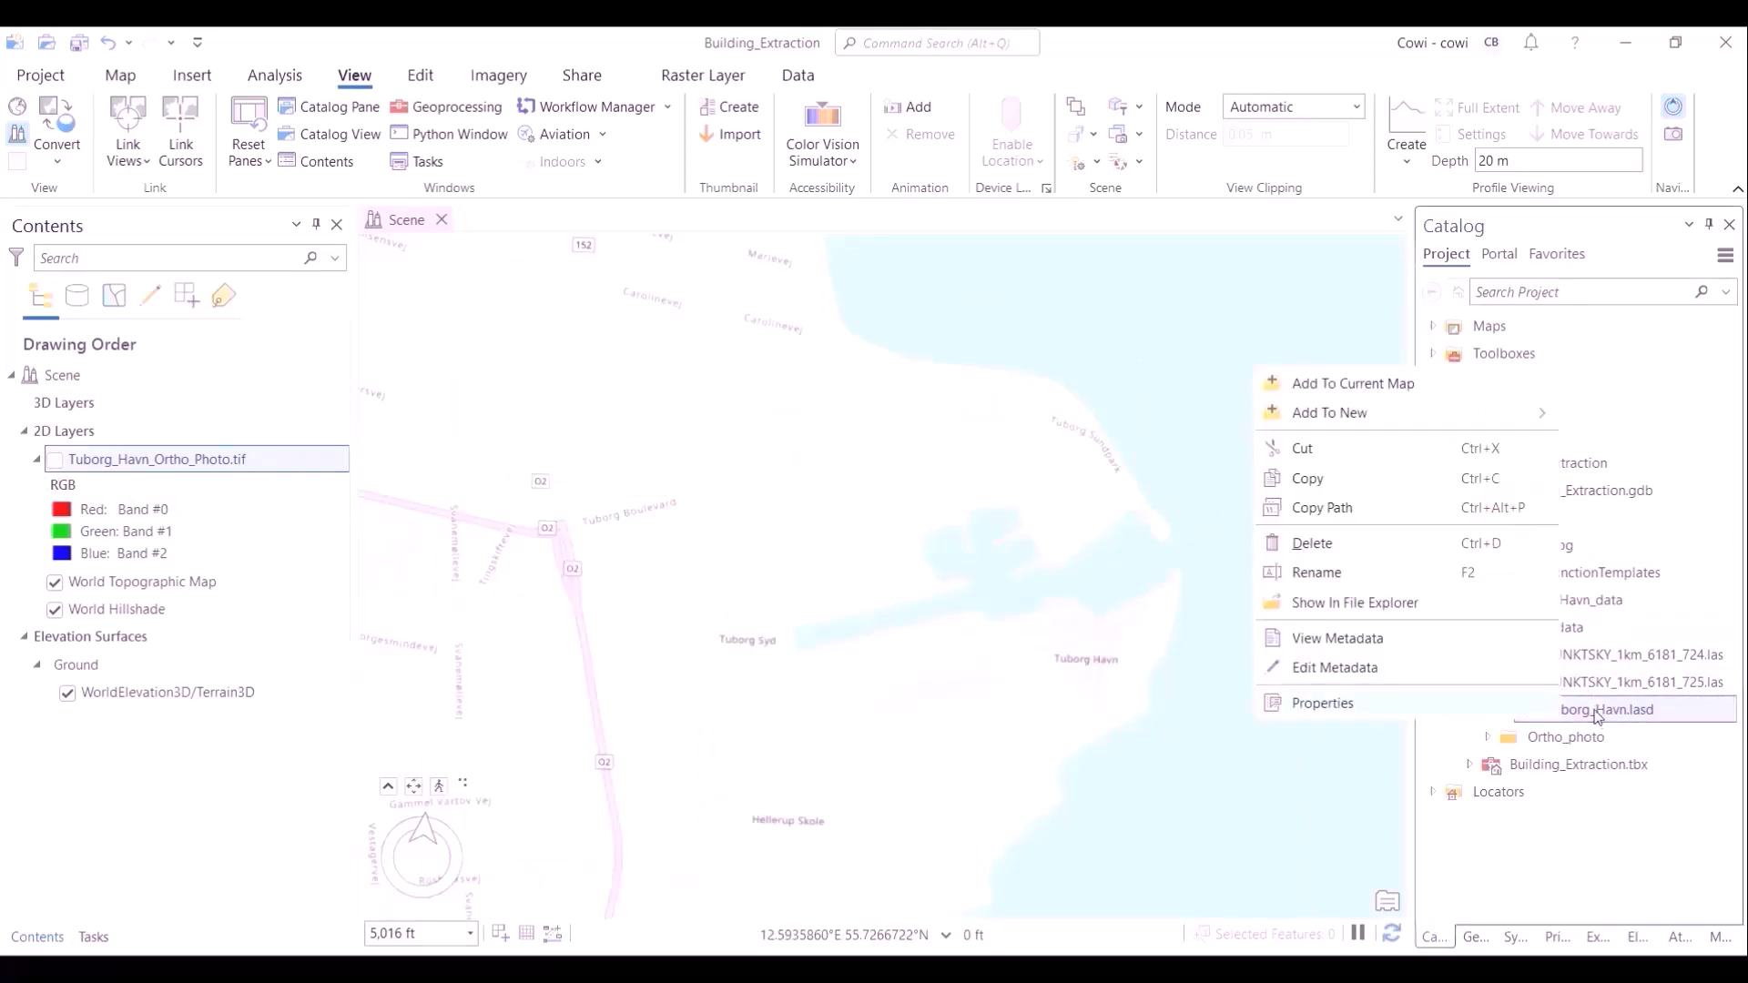
pyautogui.click(1390, 390)
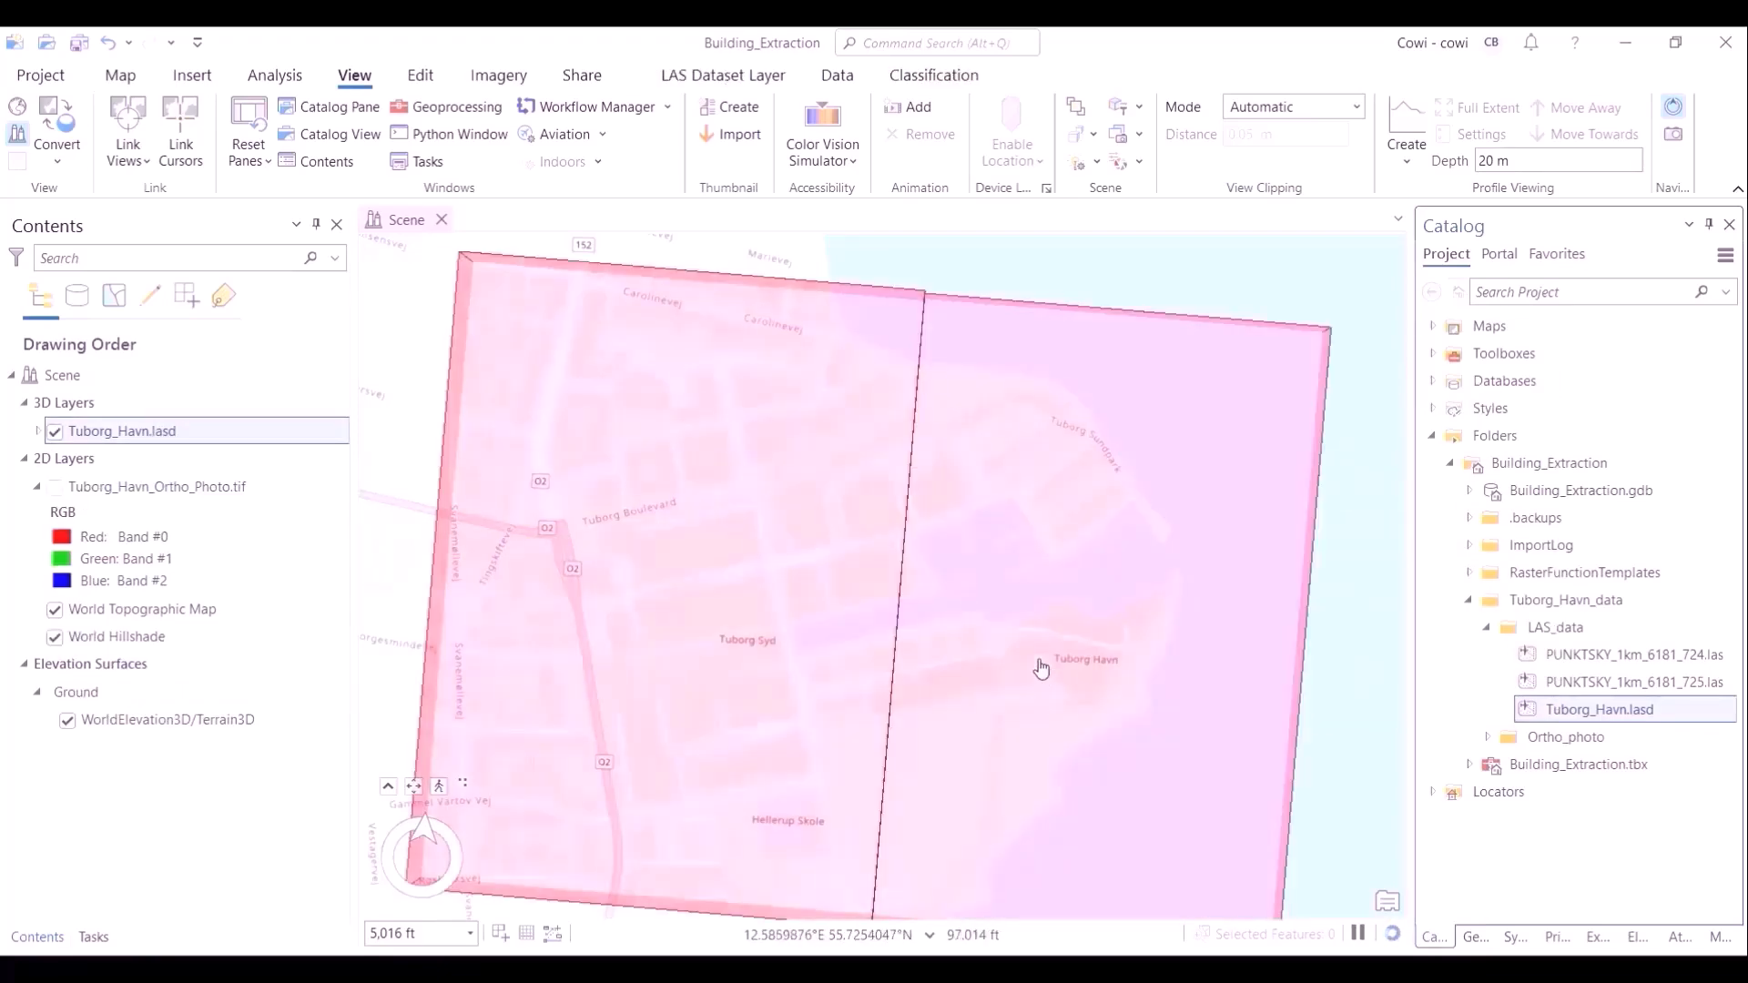
pyautogui.click(26, 458)
pyautogui.click(37, 432)
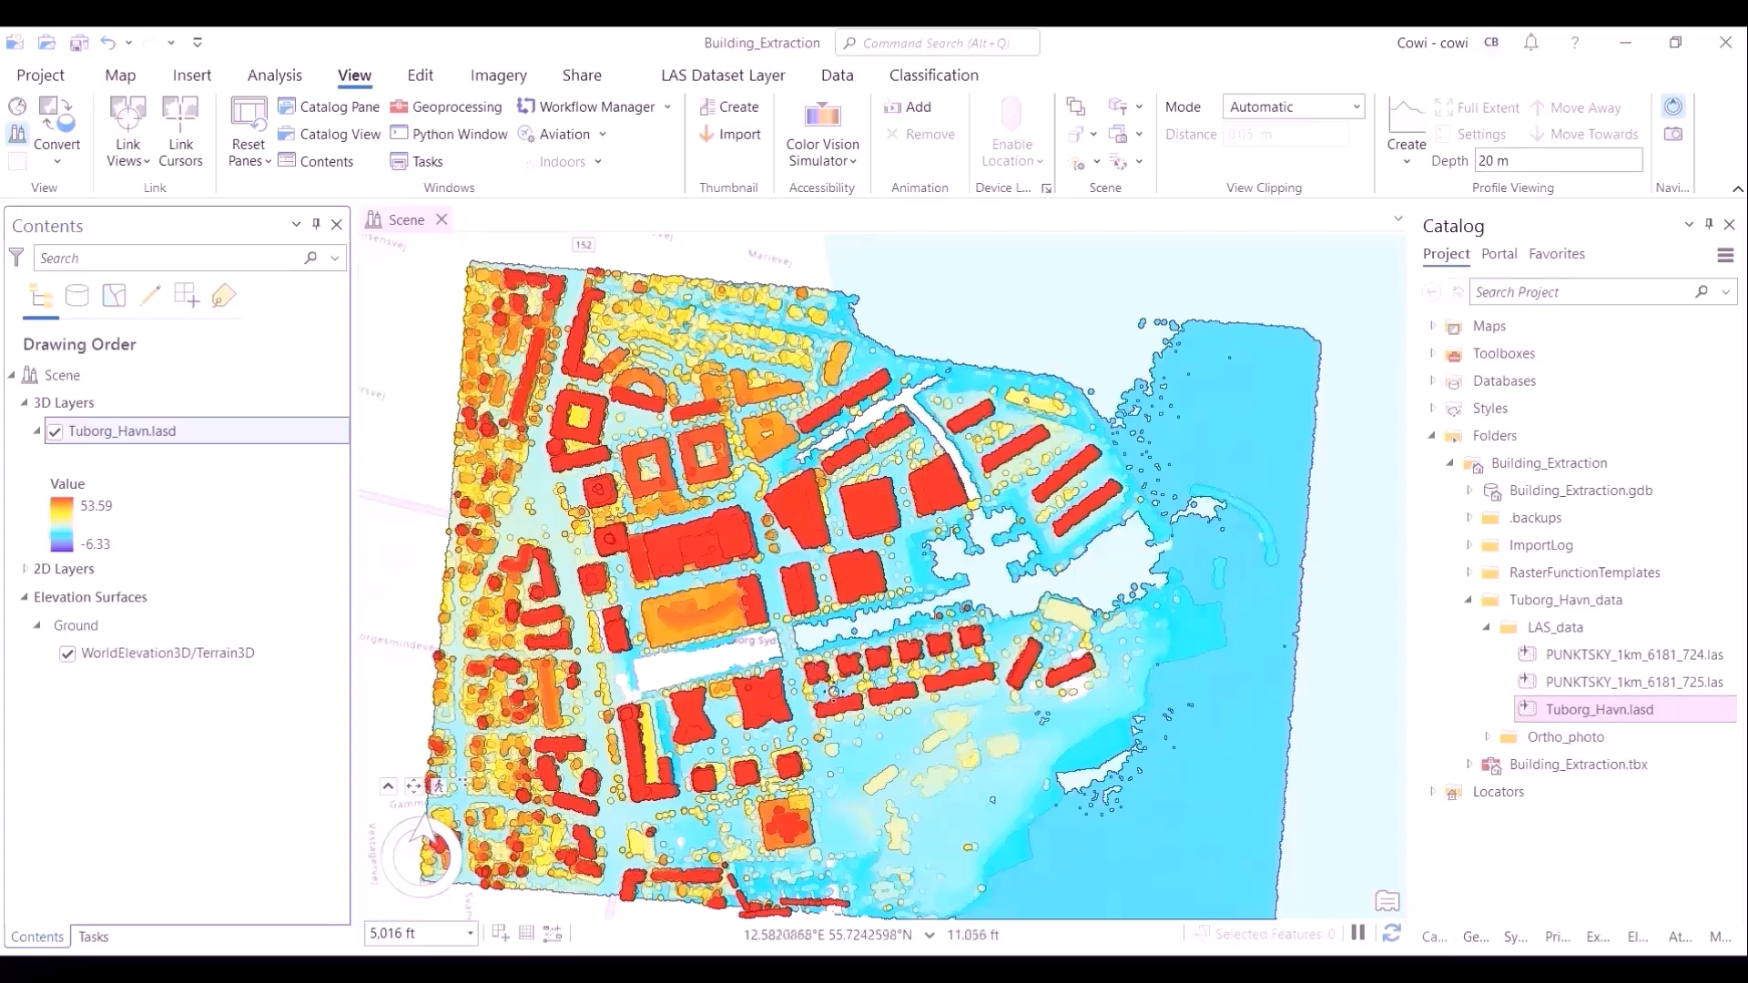
# Step: Examine the buildings, trees and ground in the Tuborg_Havn point cloud from above and from low oblique angles
pyautogui.moveTo(852, 683); pyautogui.dragTo(856, 551)
pyautogui.scroll(5, 769, 648)
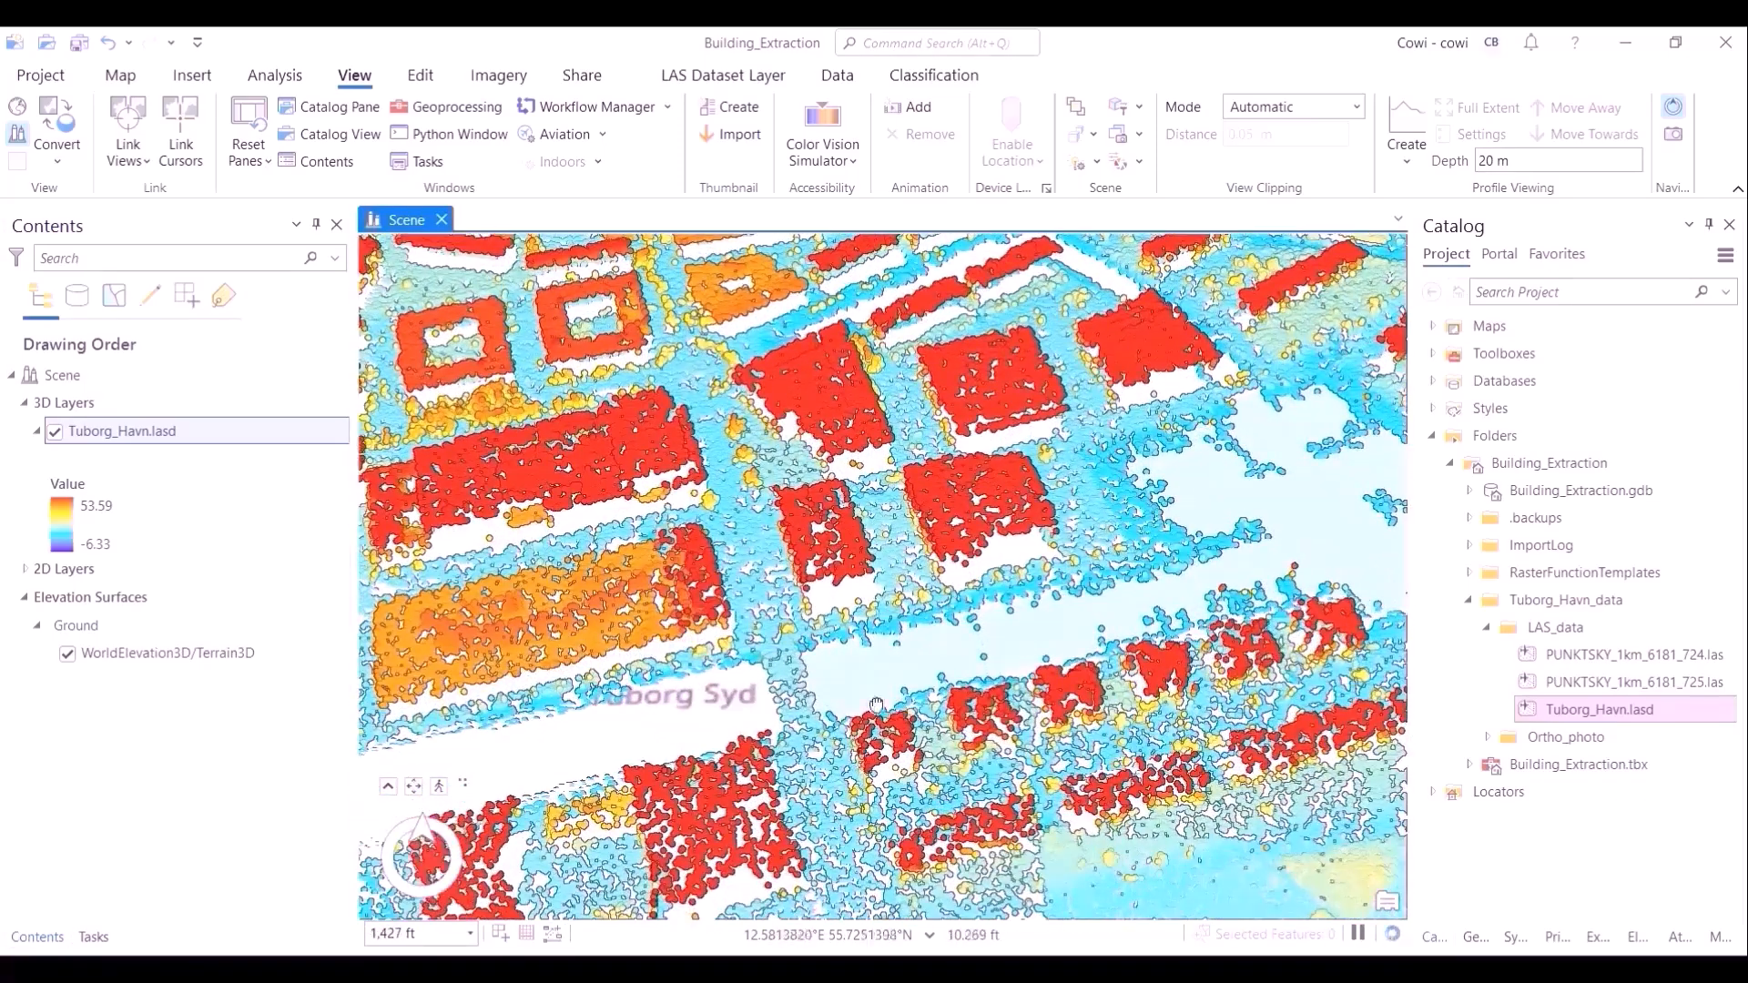
pyautogui.moveTo(900, 642); pyautogui.dragTo(988, 168)
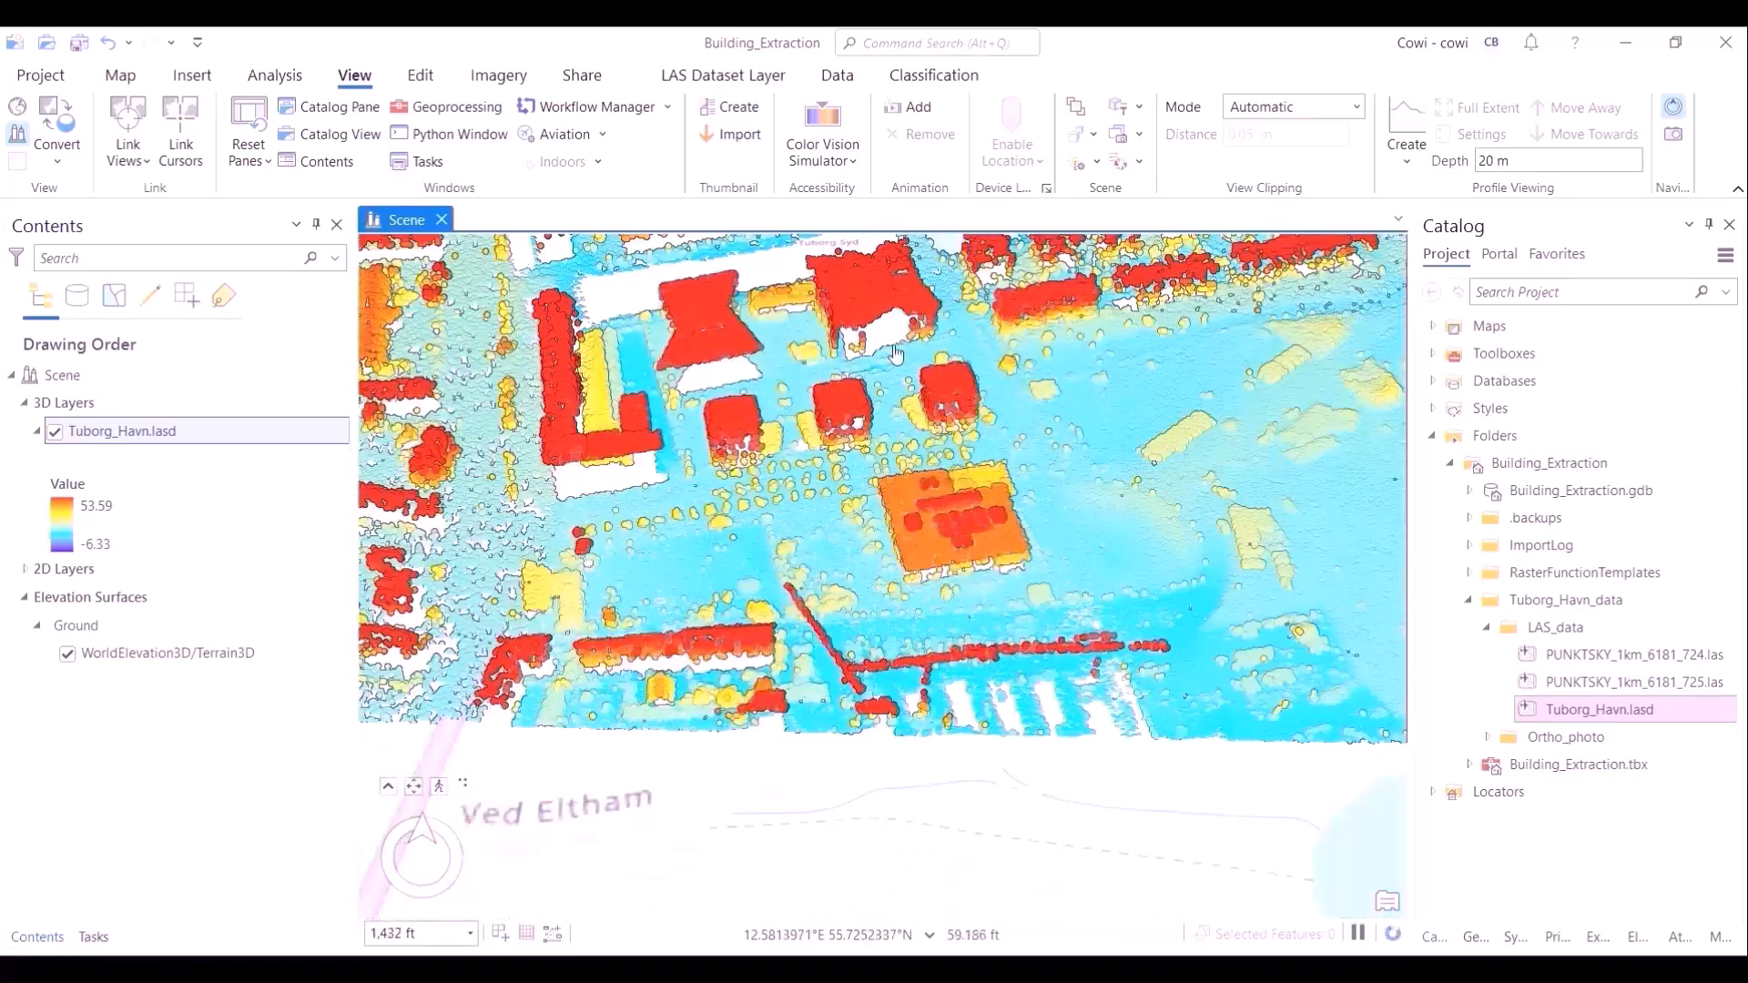
pyautogui.moveTo(881, 474); pyautogui.dragTo(1291, 630)
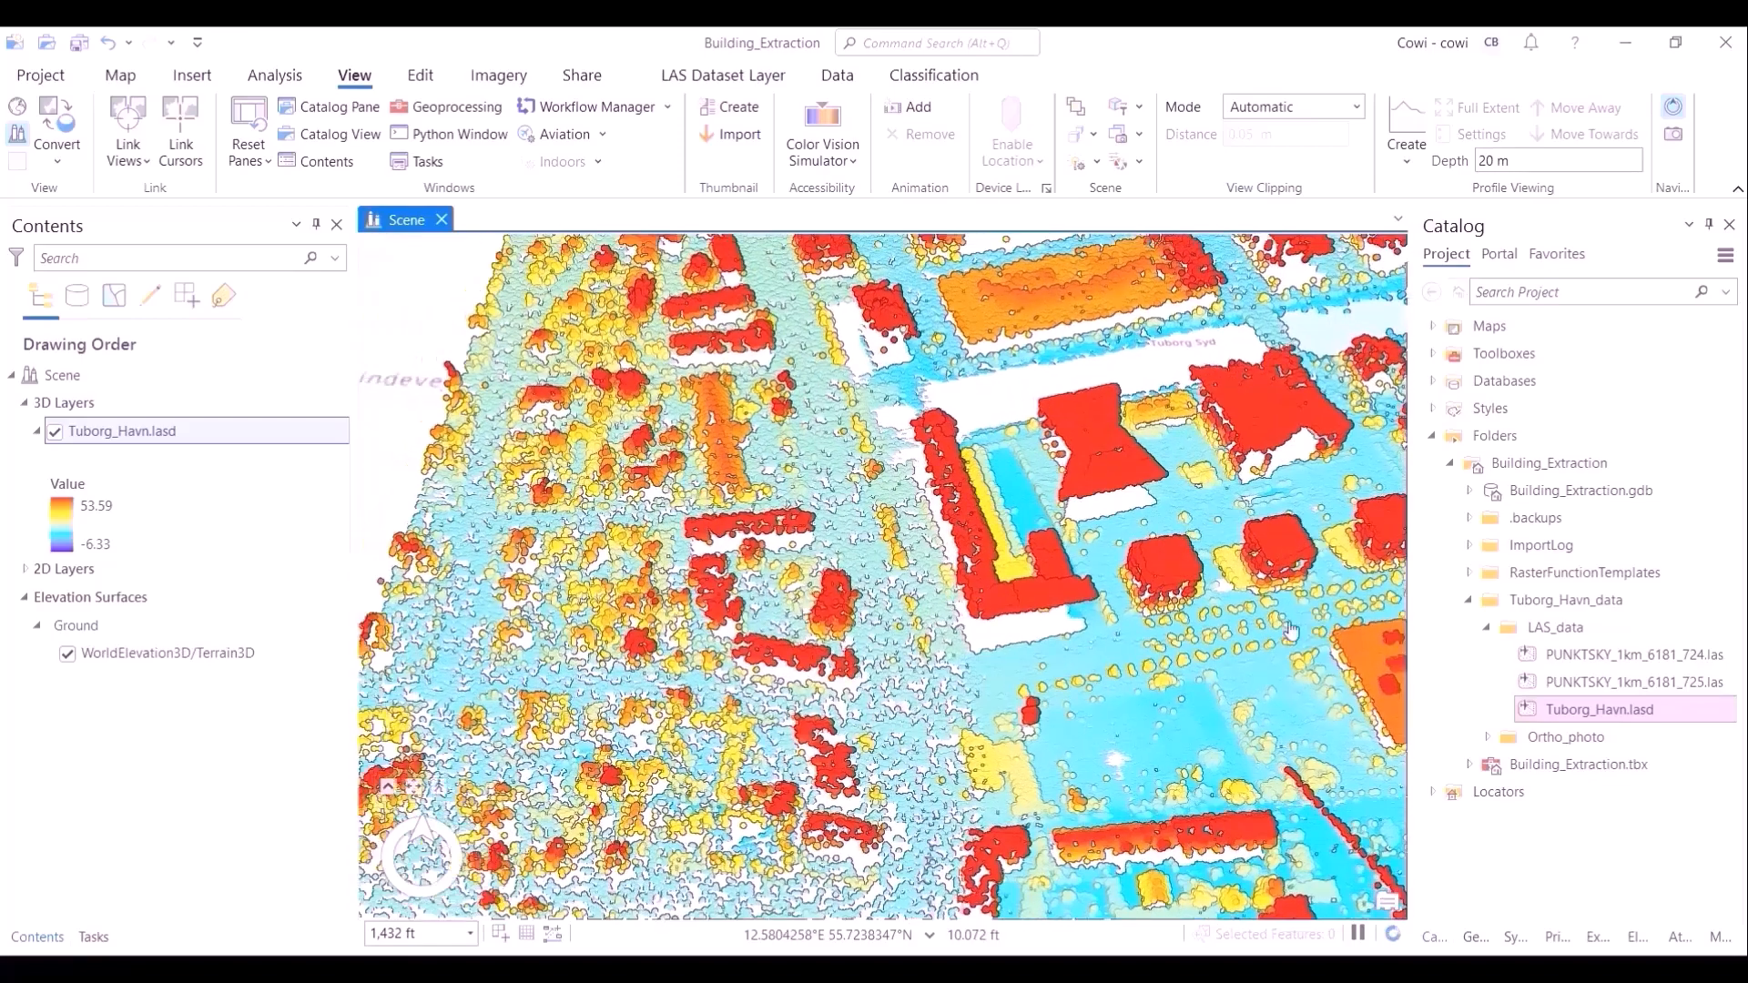
pyautogui.scroll(-2, 1013, 590)
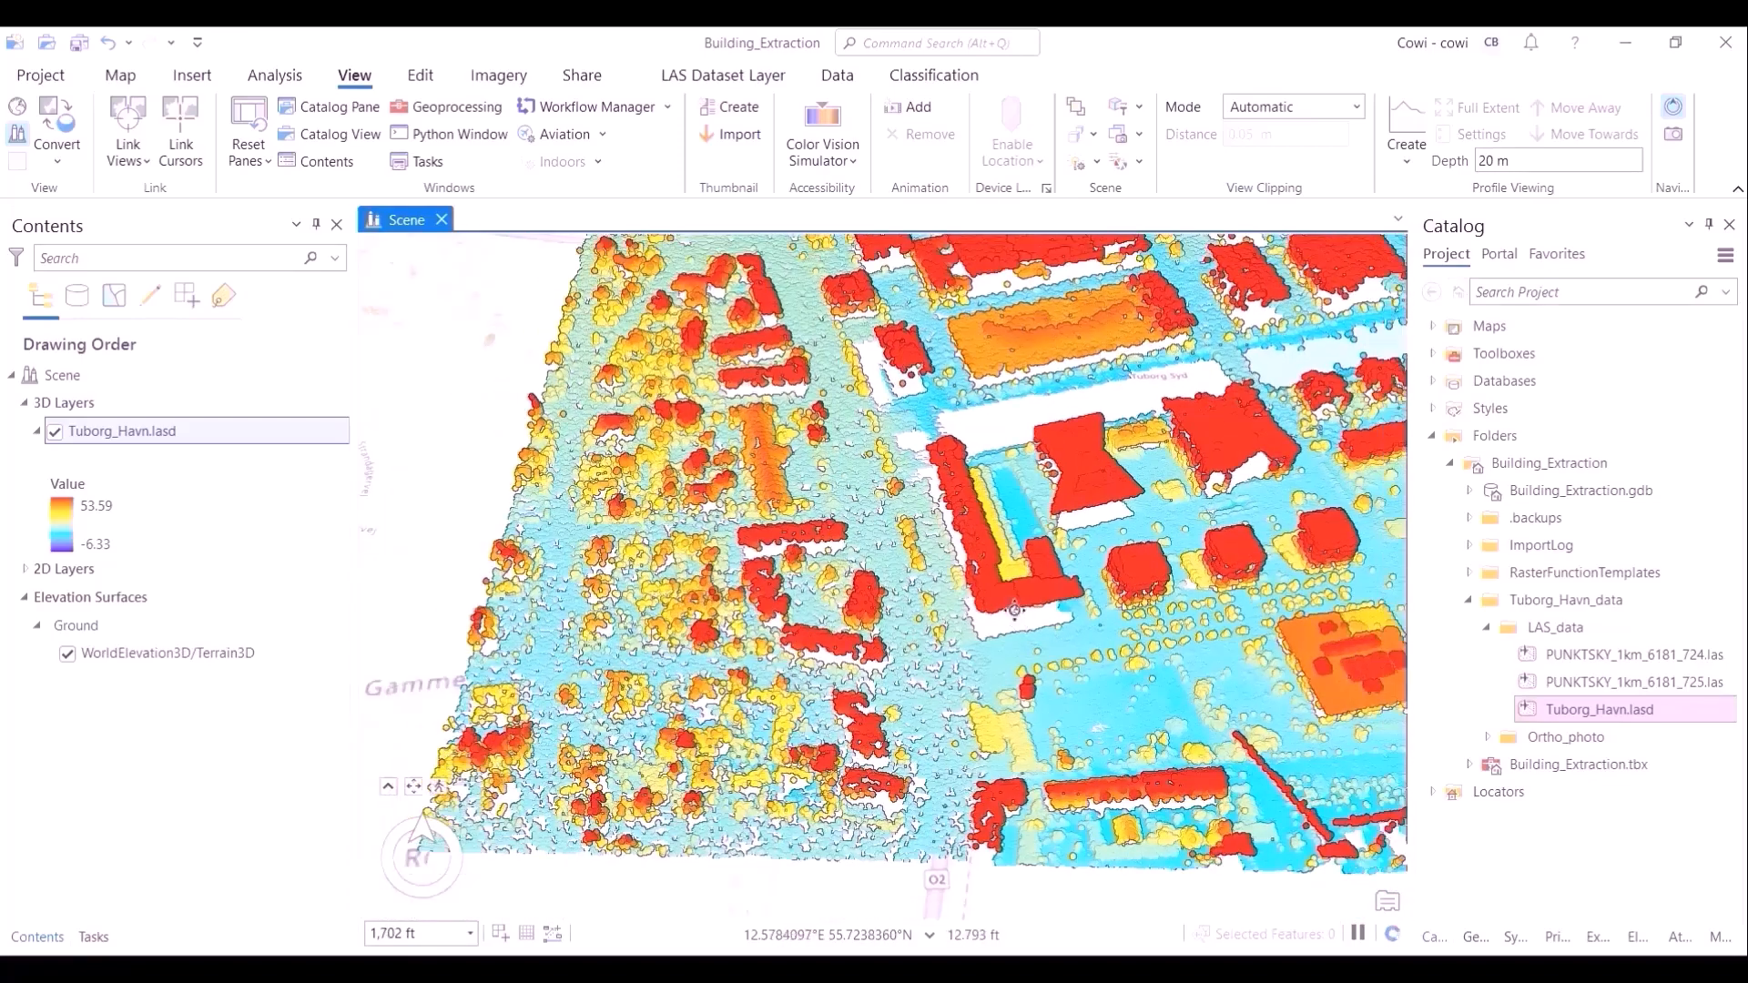
pyautogui.moveTo(1015, 611); pyautogui.dragTo(991, 339)
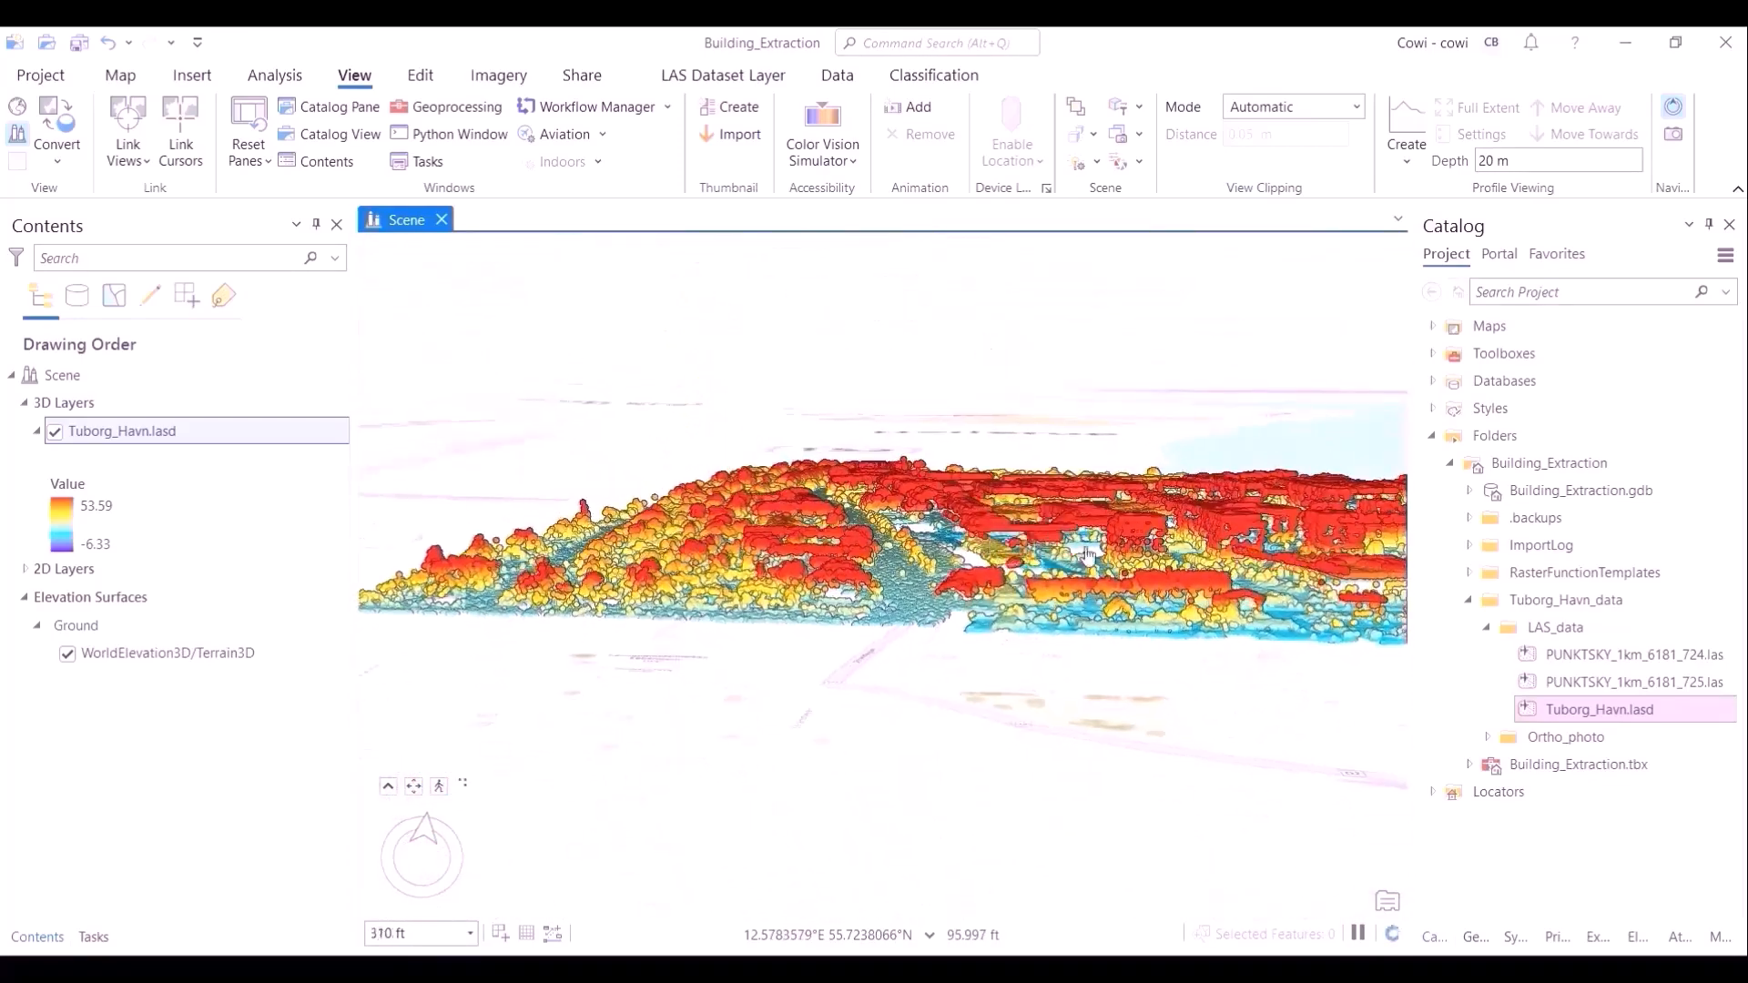
pyautogui.scroll(3, 706, 683)
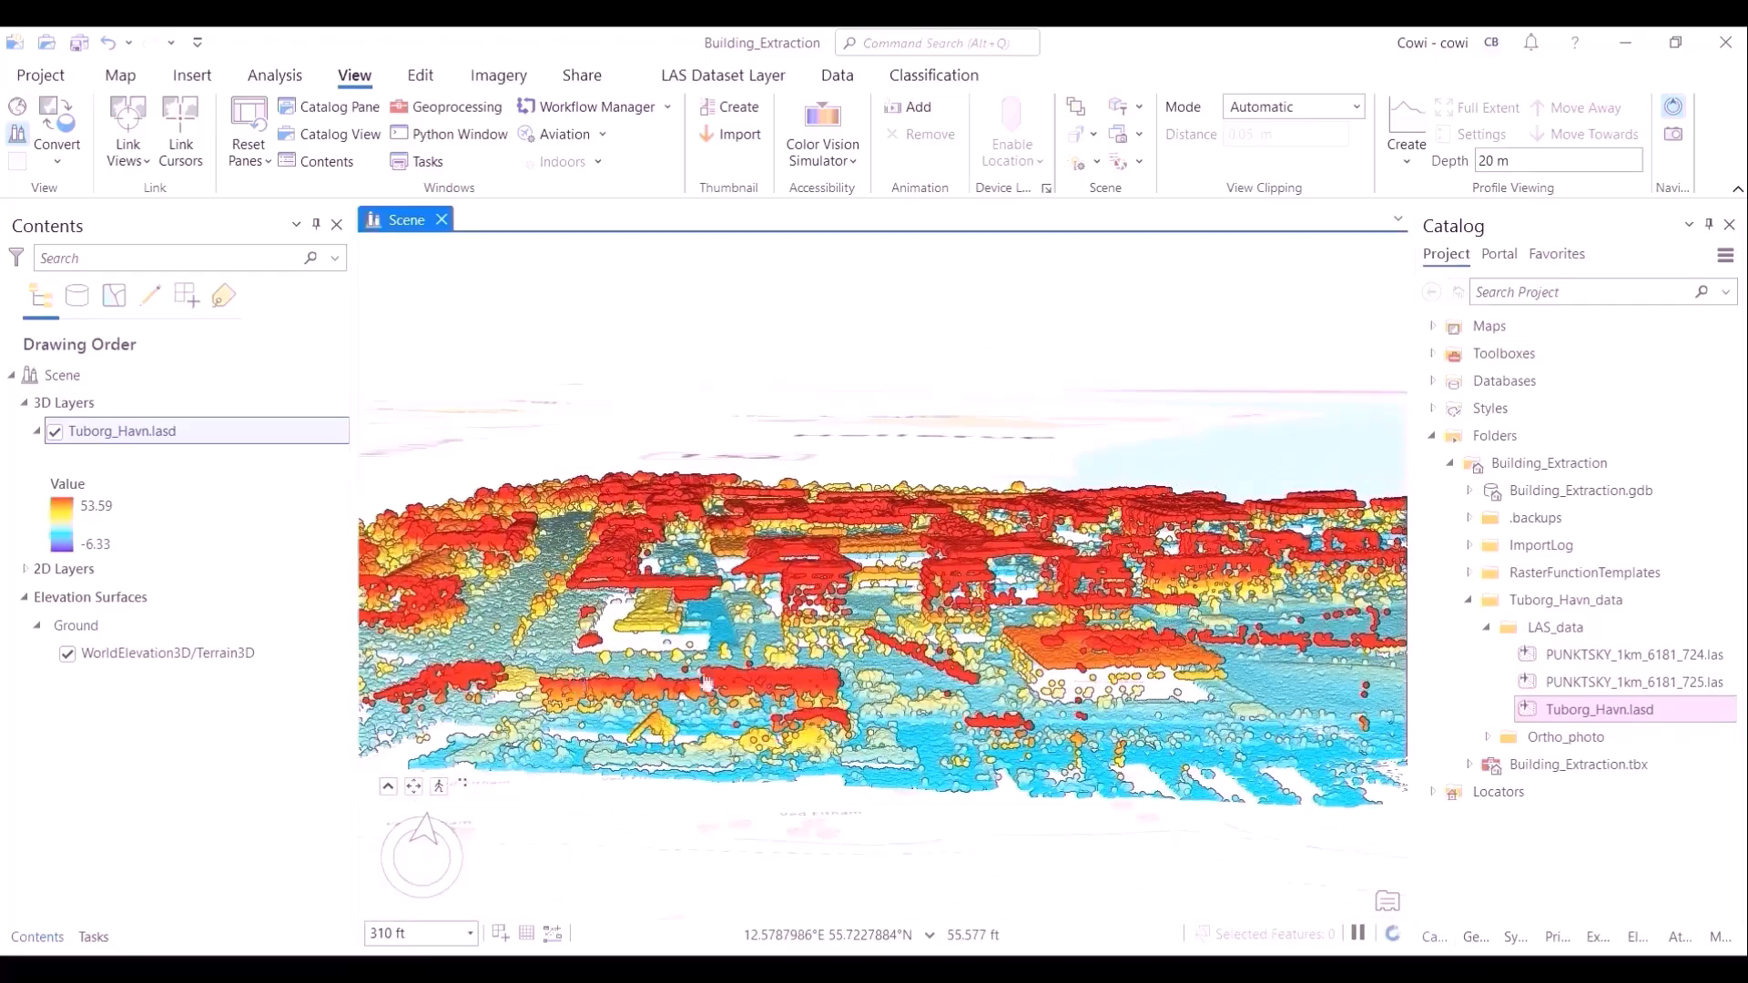
pyautogui.moveTo(1256, 535); pyautogui.dragTo(1184, 583)
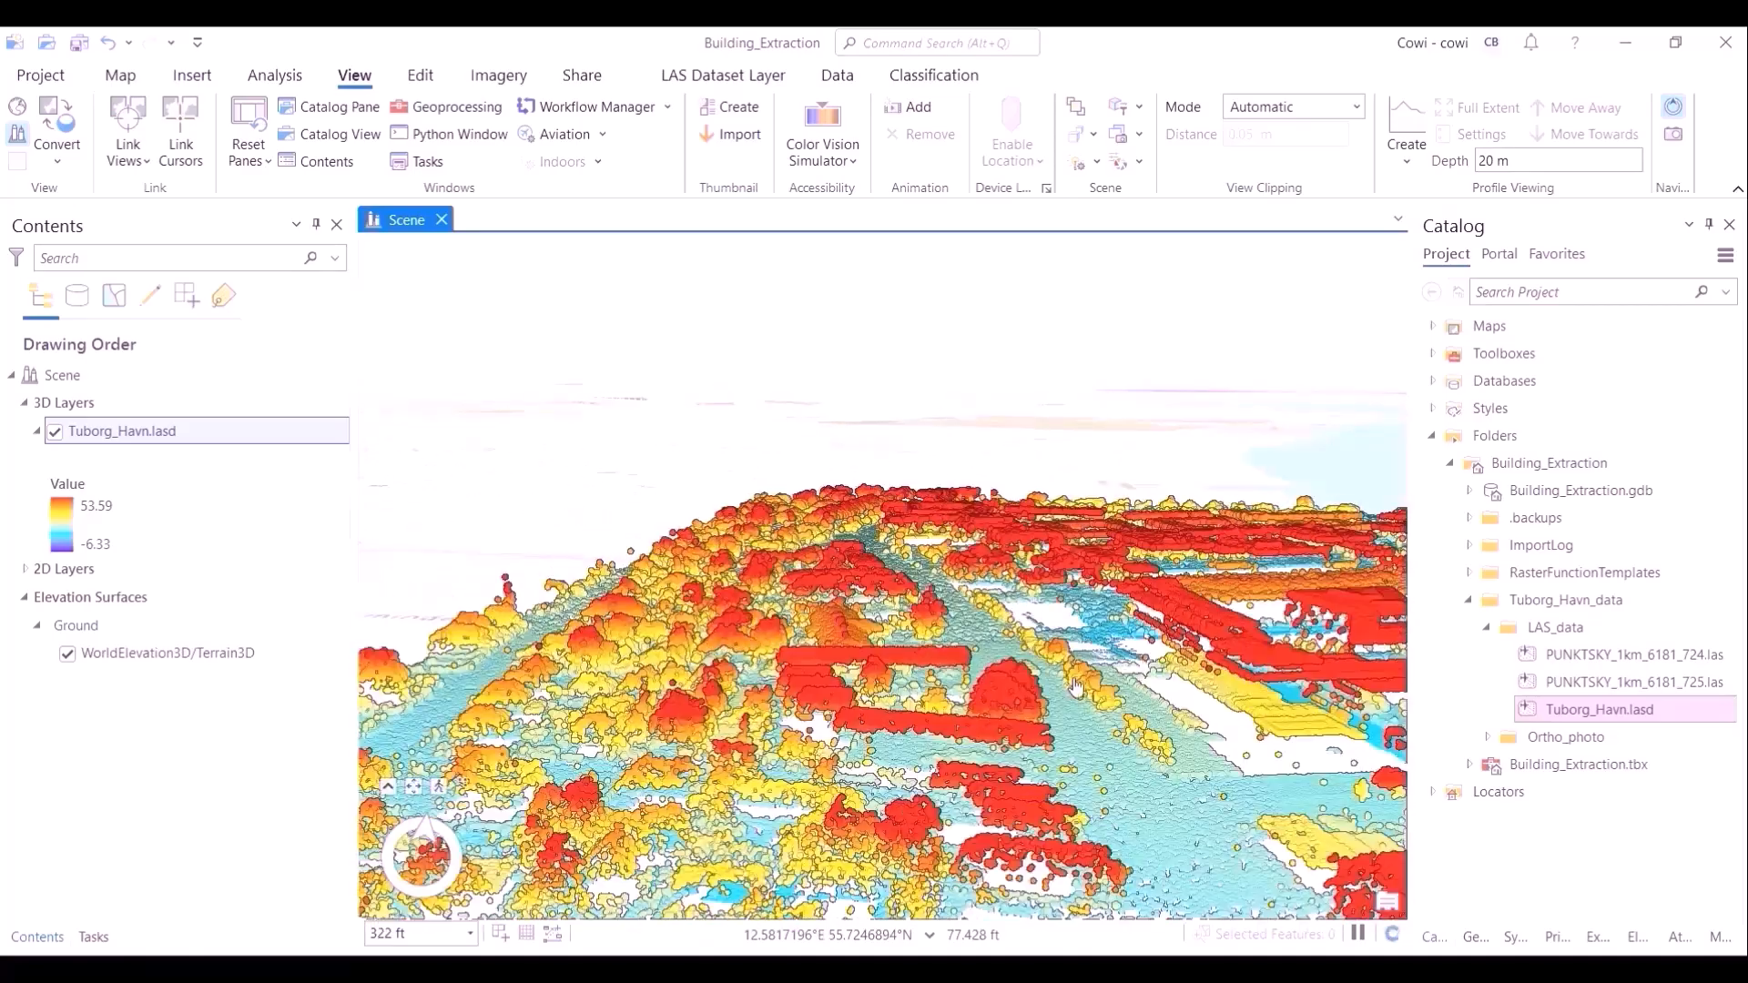
pyautogui.moveTo(1046, 648); pyautogui.dragTo(578, 619)
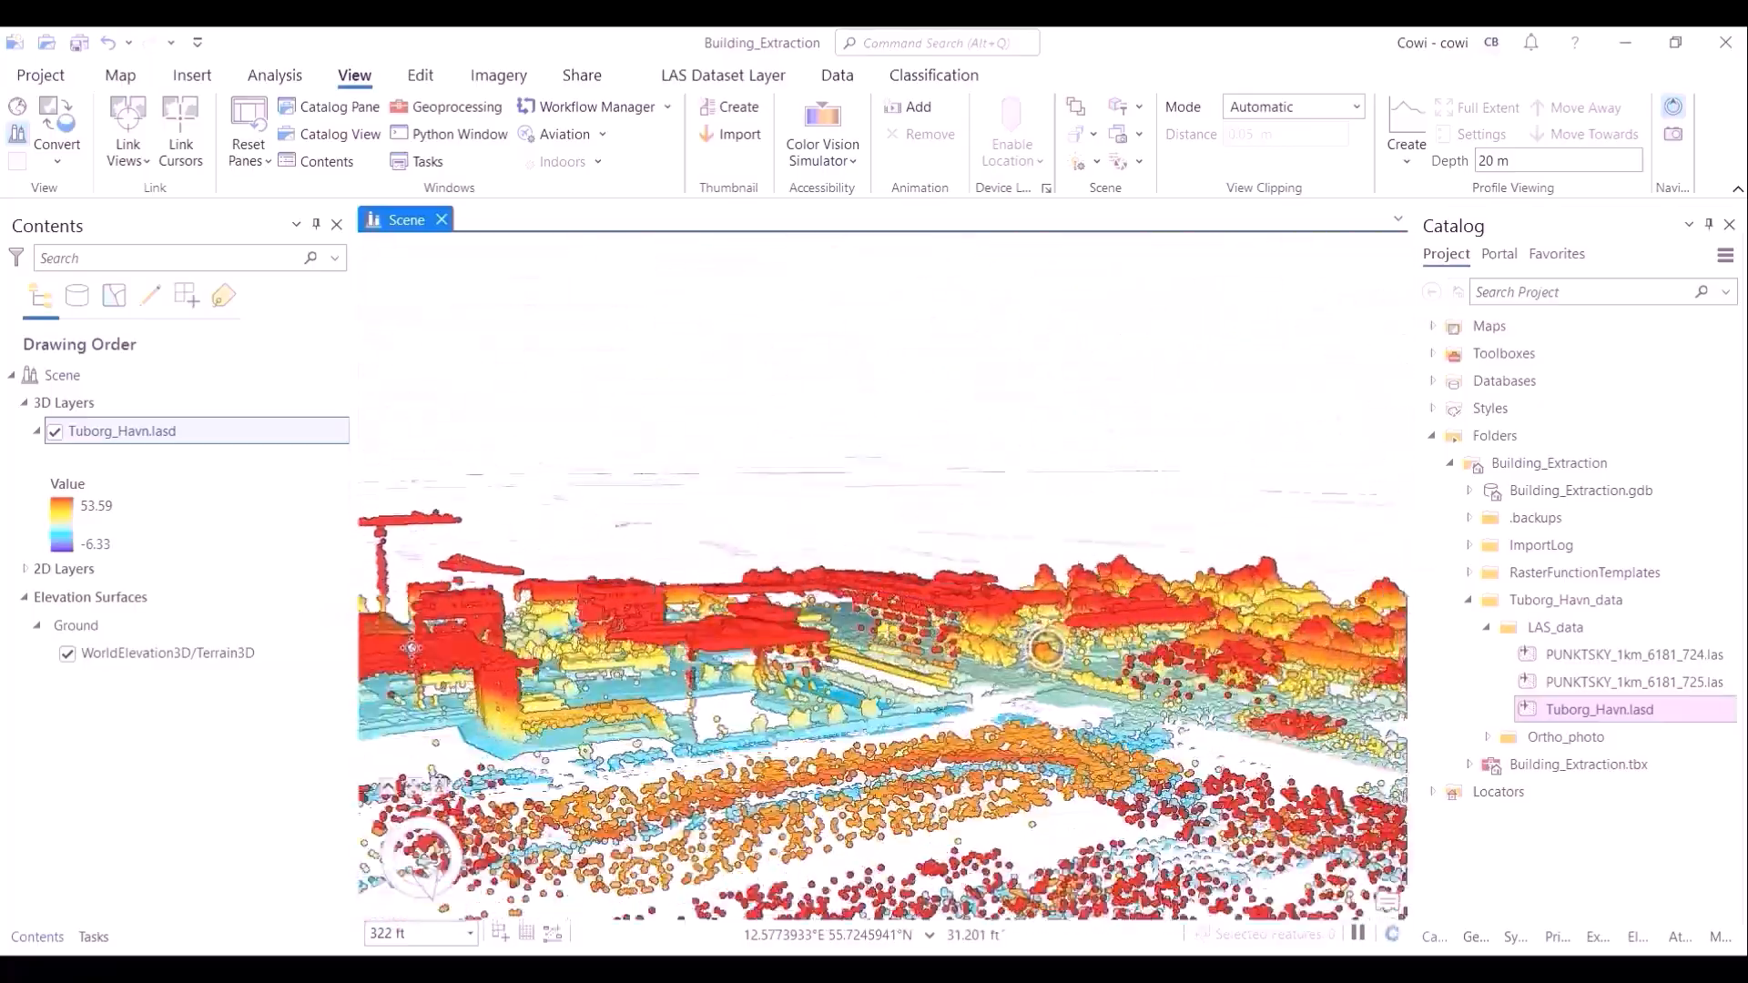
# Step: View the Tuborg_Havn point cloud from above and zoom to the full extent of the layer
pyautogui.moveTo(412, 649); pyautogui.dragTo(979, 824)
pyautogui.scroll(-4, 1011, 519)
pyautogui.moveTo(1066, 519); pyautogui.dragTo(797, 527)
pyautogui.scroll(-5, 811, 498)
pyautogui.scroll(-4, 780, 638)
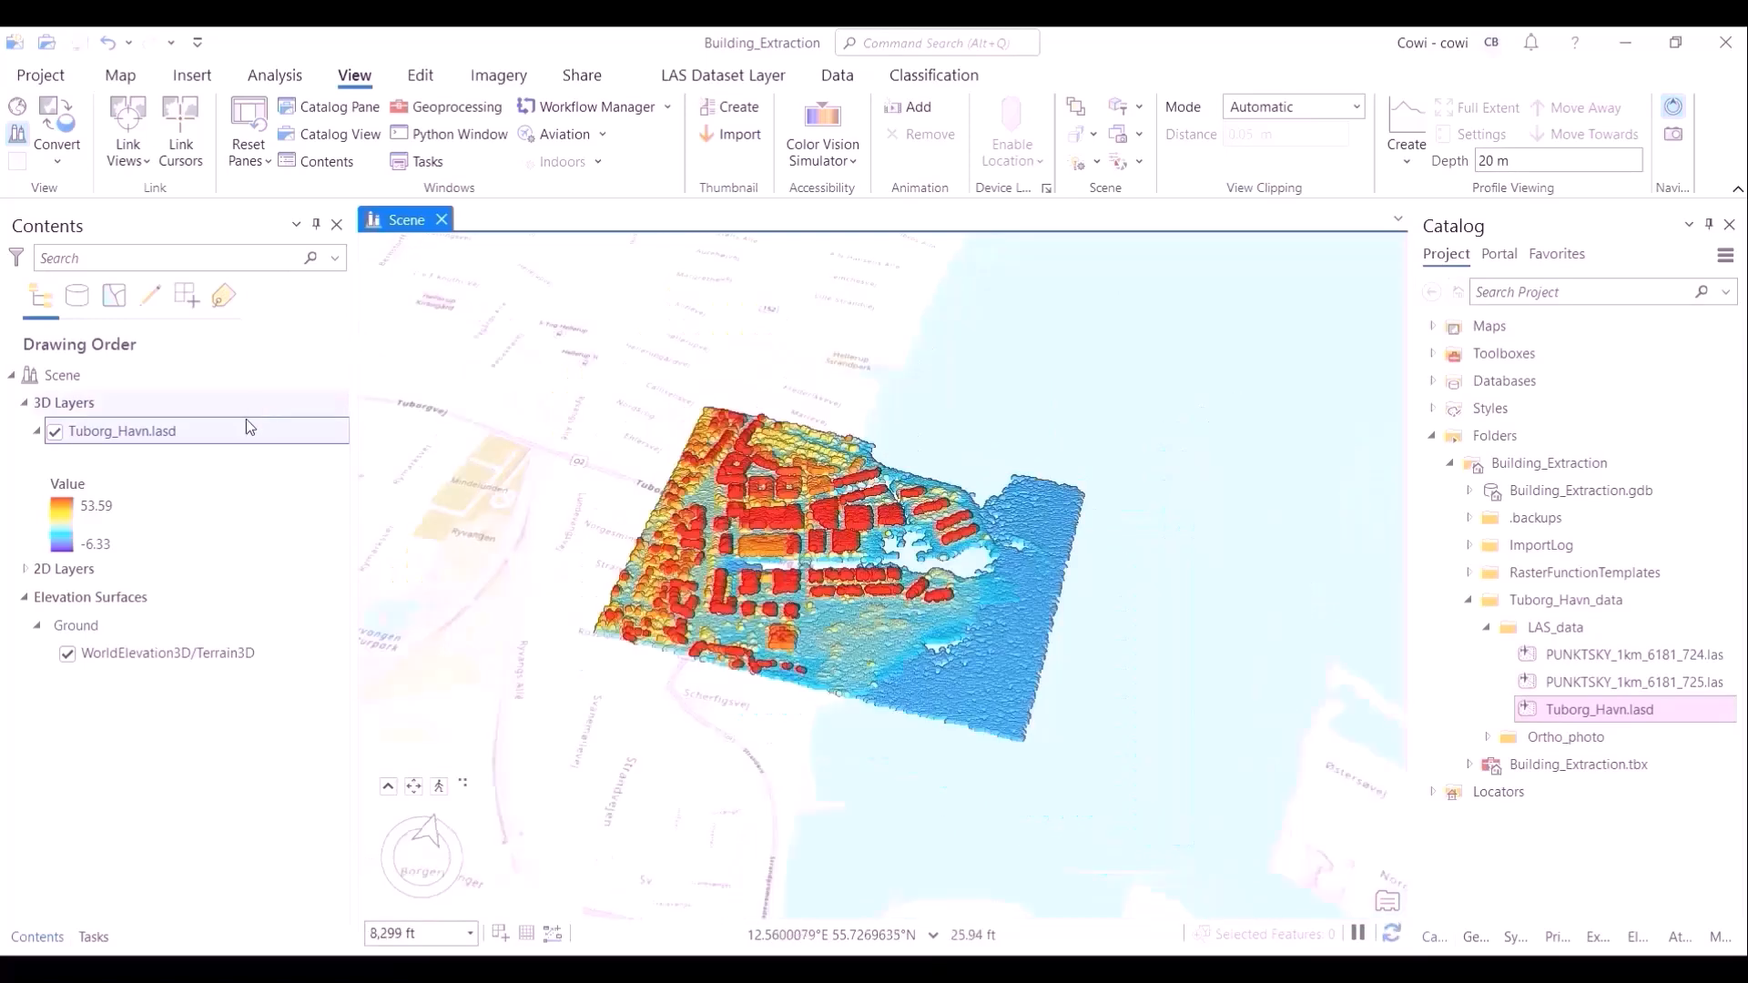
pyautogui.rightClick(193, 435)
pyautogui.click(274, 547)
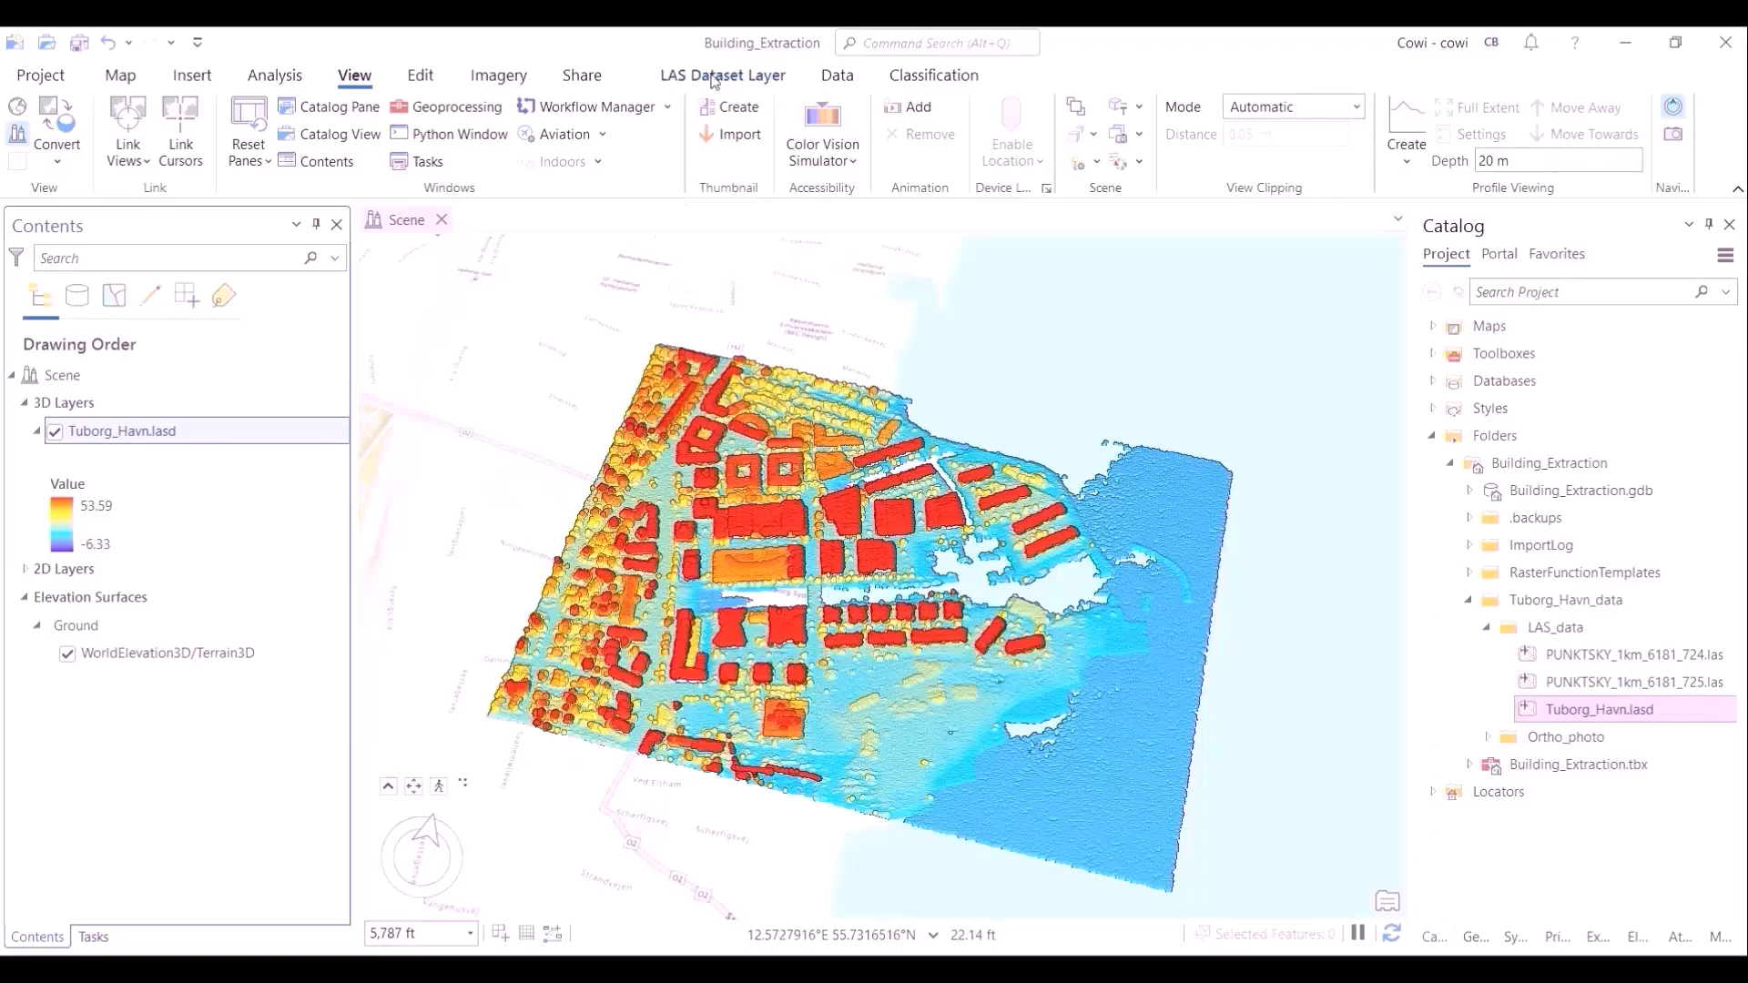
# Step: Symbolize the points of the Tuborg_Havn.lasd layer by class
pyautogui.click(722, 75)
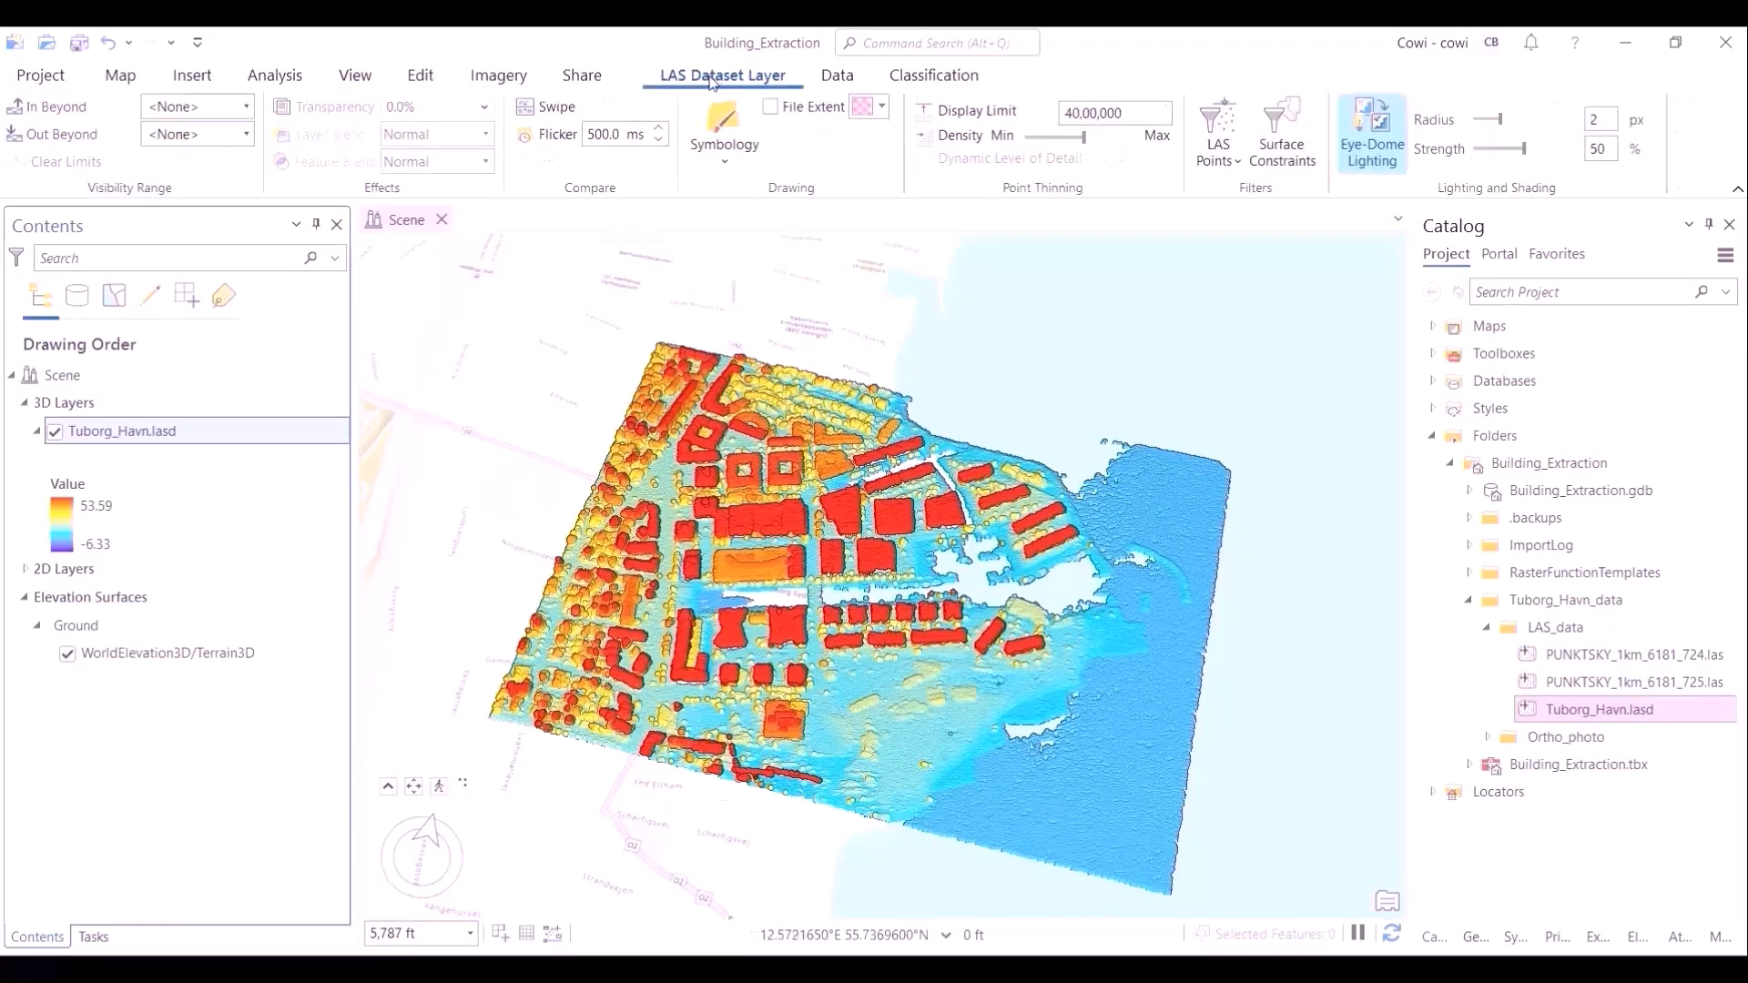
pyautogui.click(725, 161)
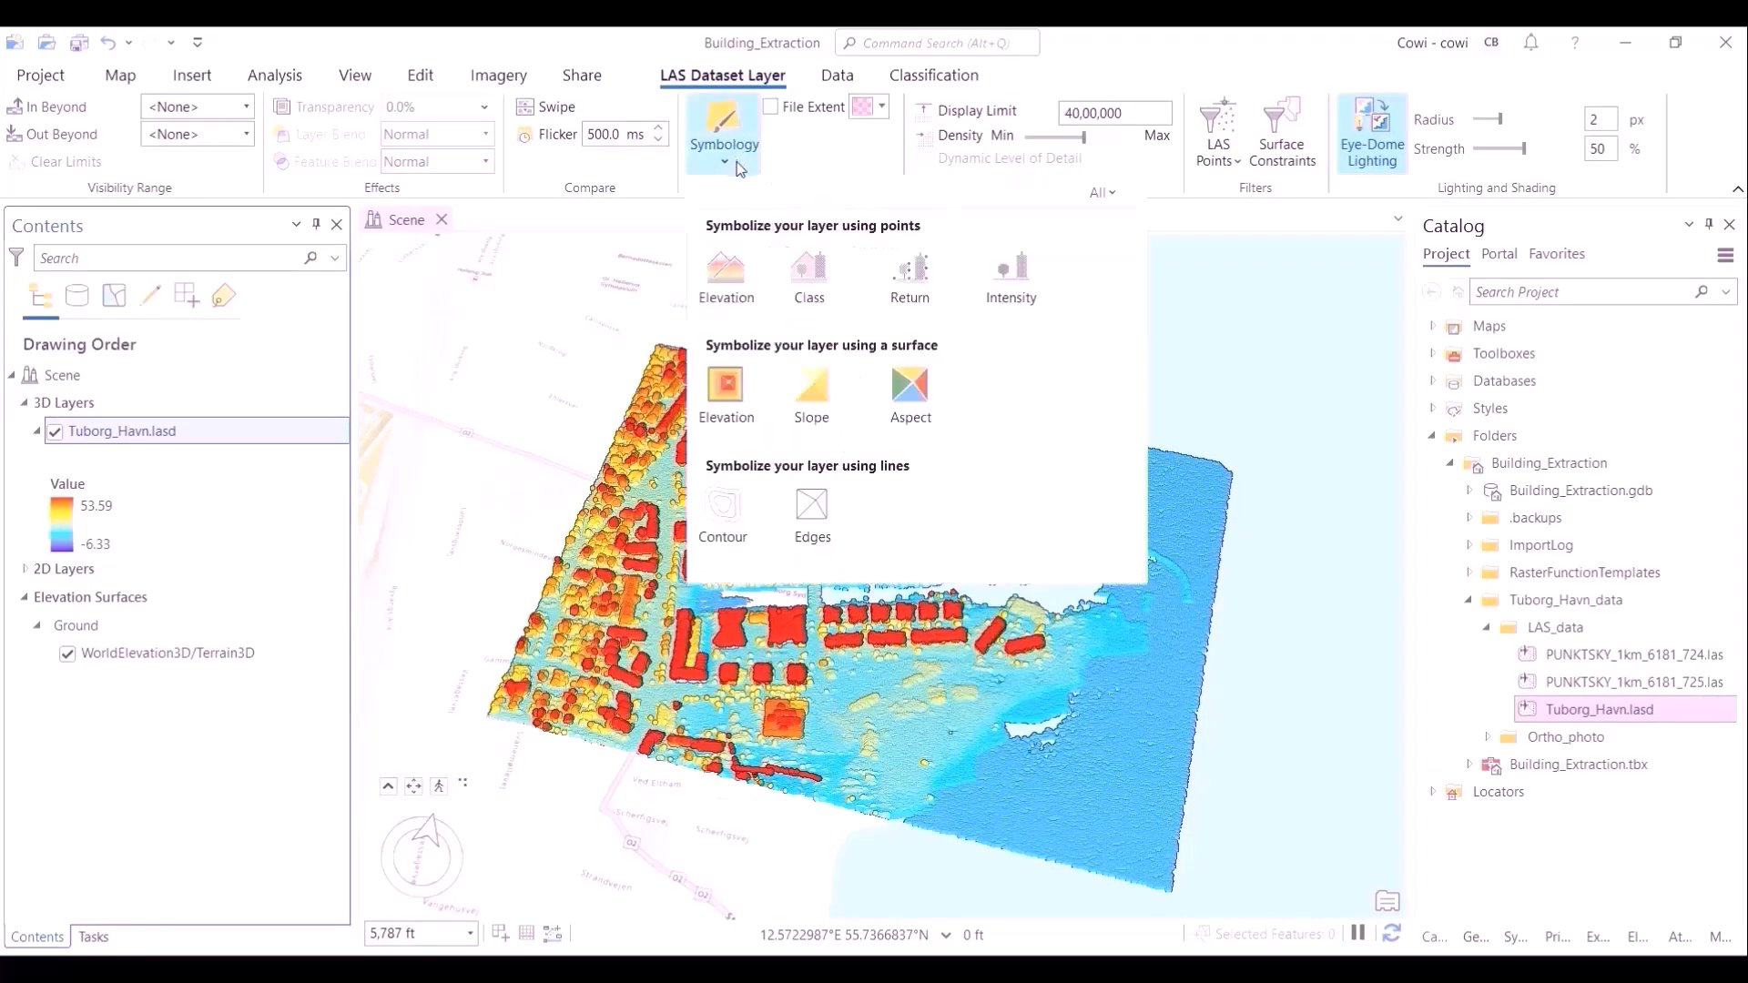
pyautogui.click(810, 284)
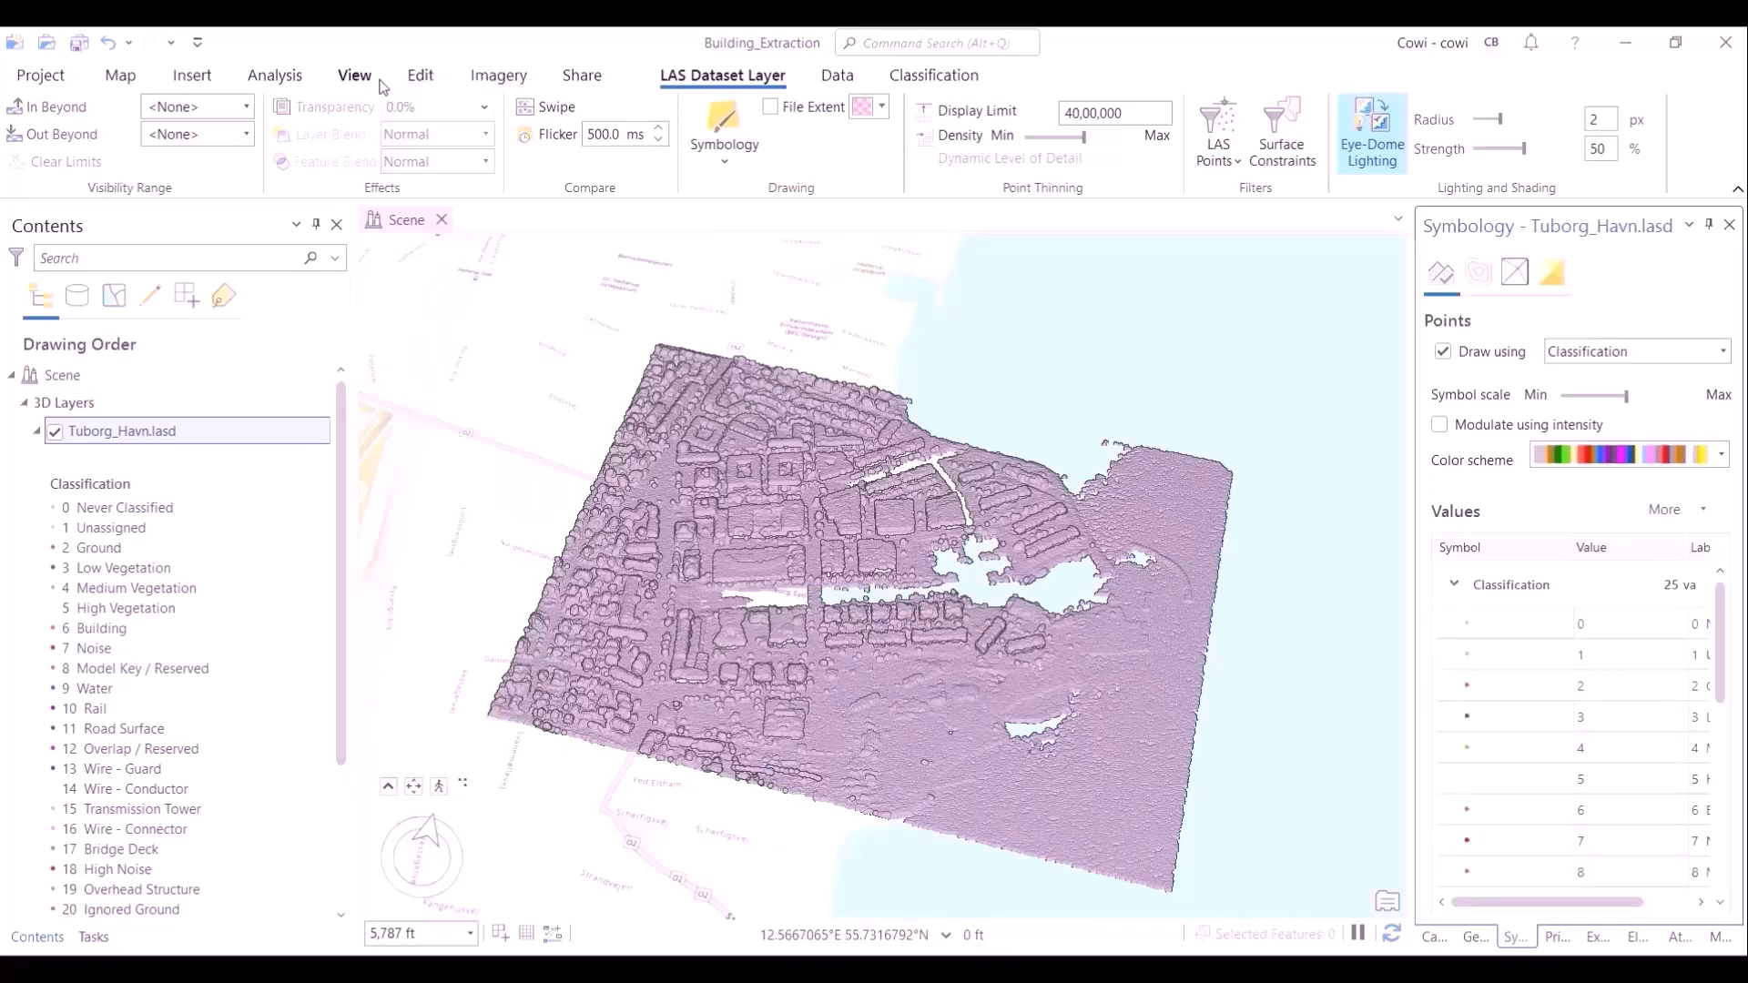
# Step: Run the Classify LAS Ground tool on Tuborg_Havn.lasd with Standard Classification as the ground detection method and statistics computed
pyautogui.click(355, 77)
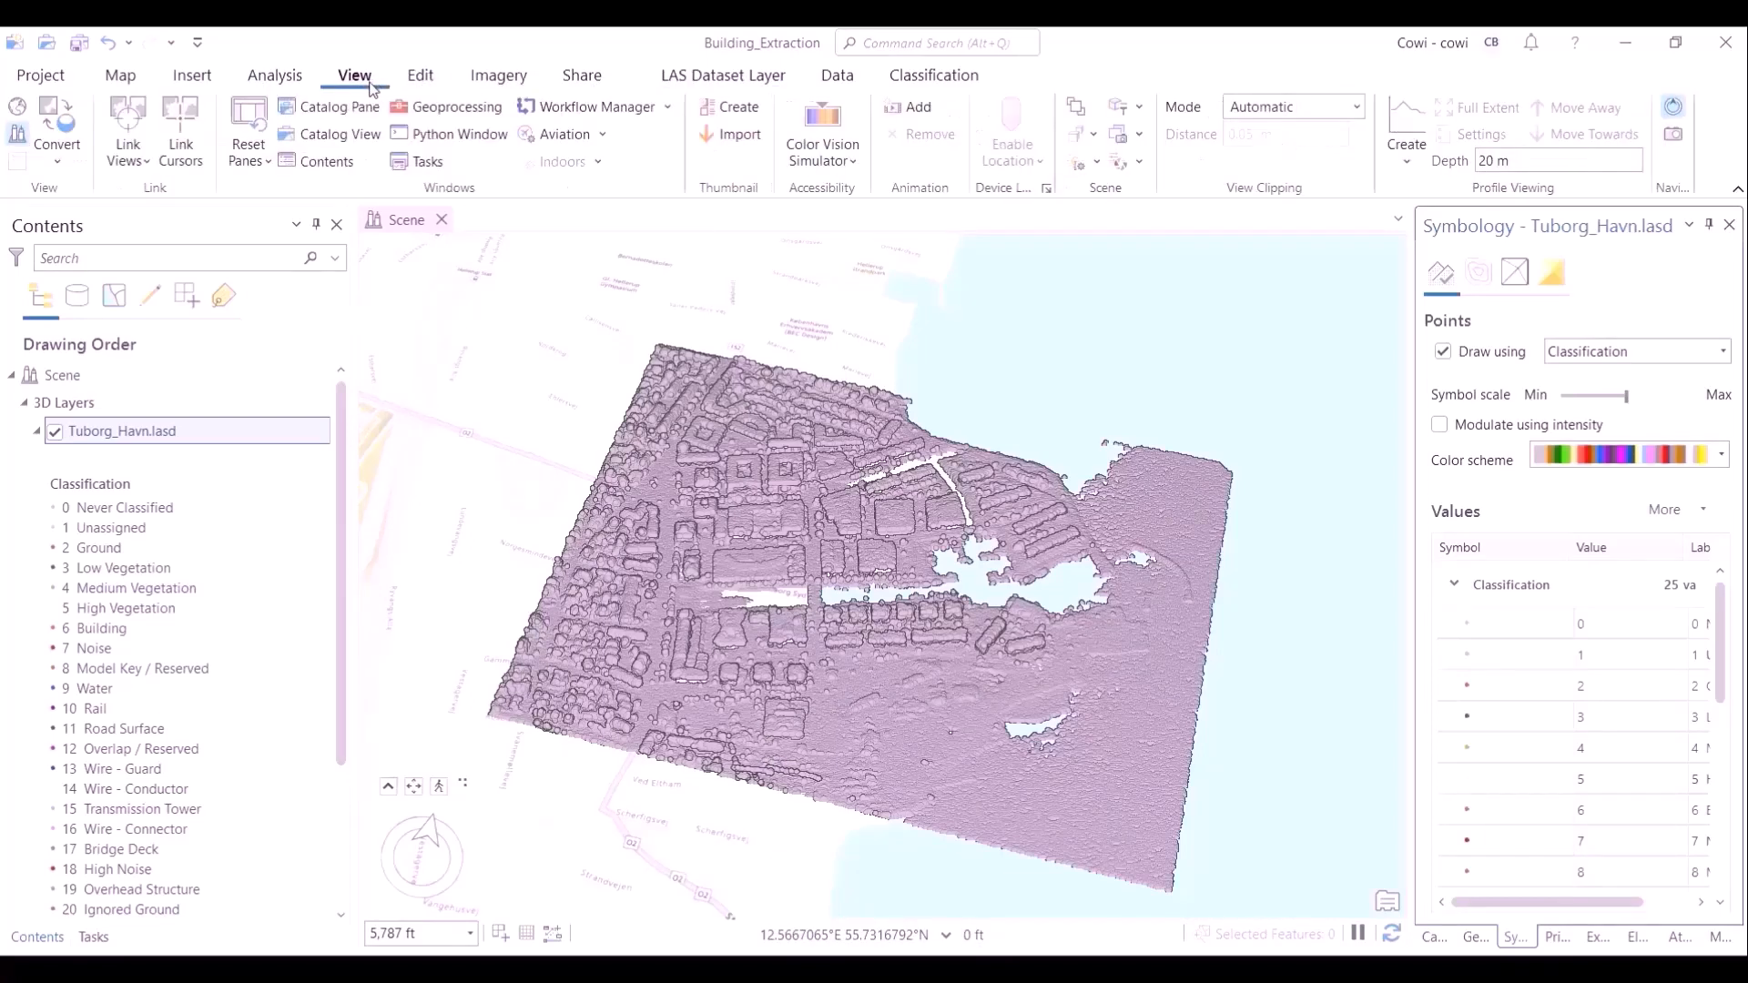
pyautogui.click(453, 108)
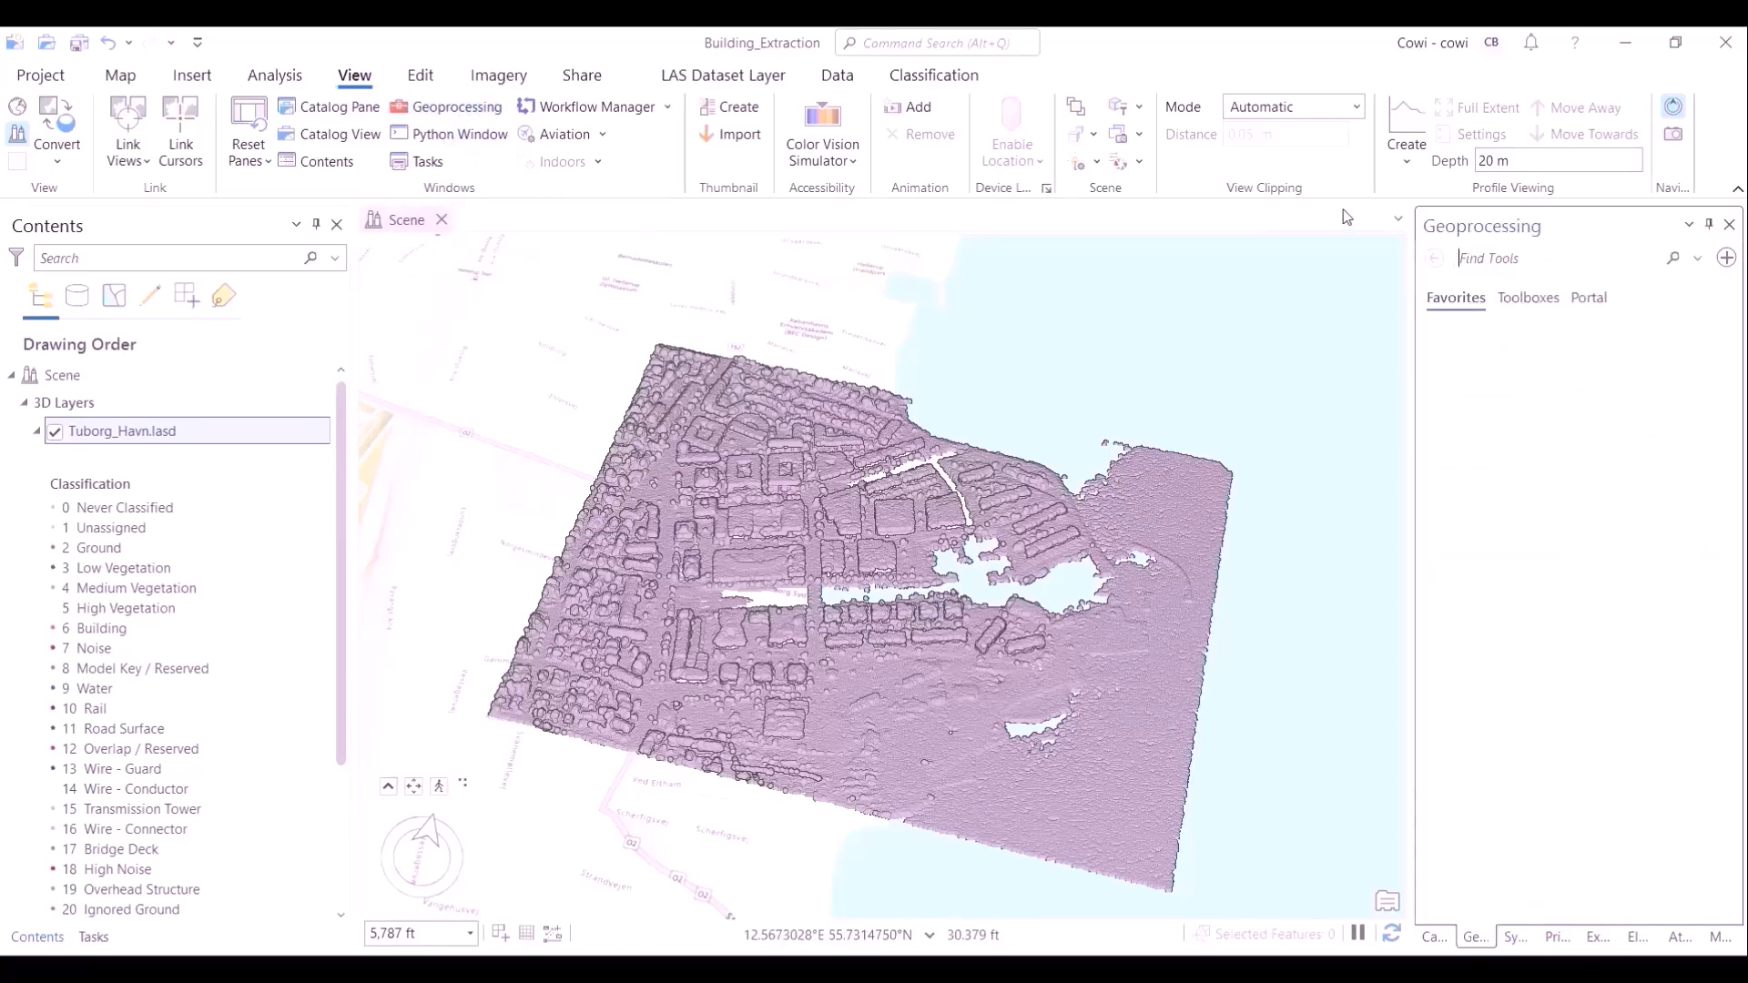
pyautogui.write('classify las ground')
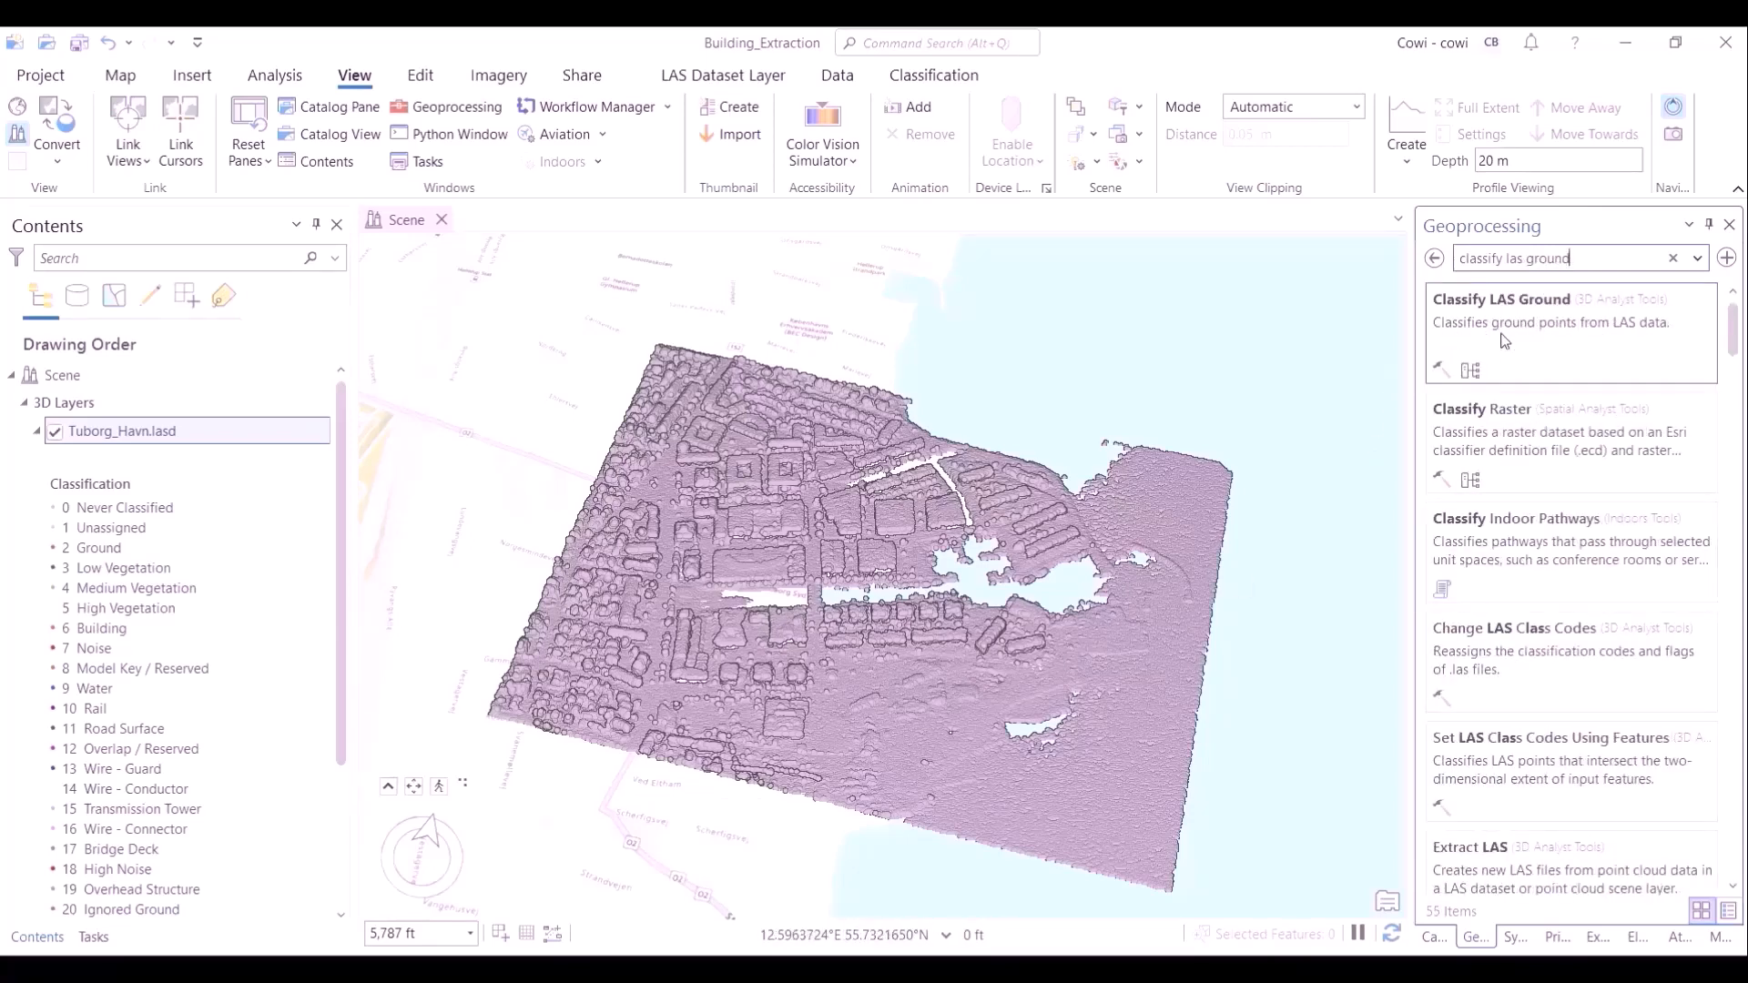
pyautogui.click(1580, 327)
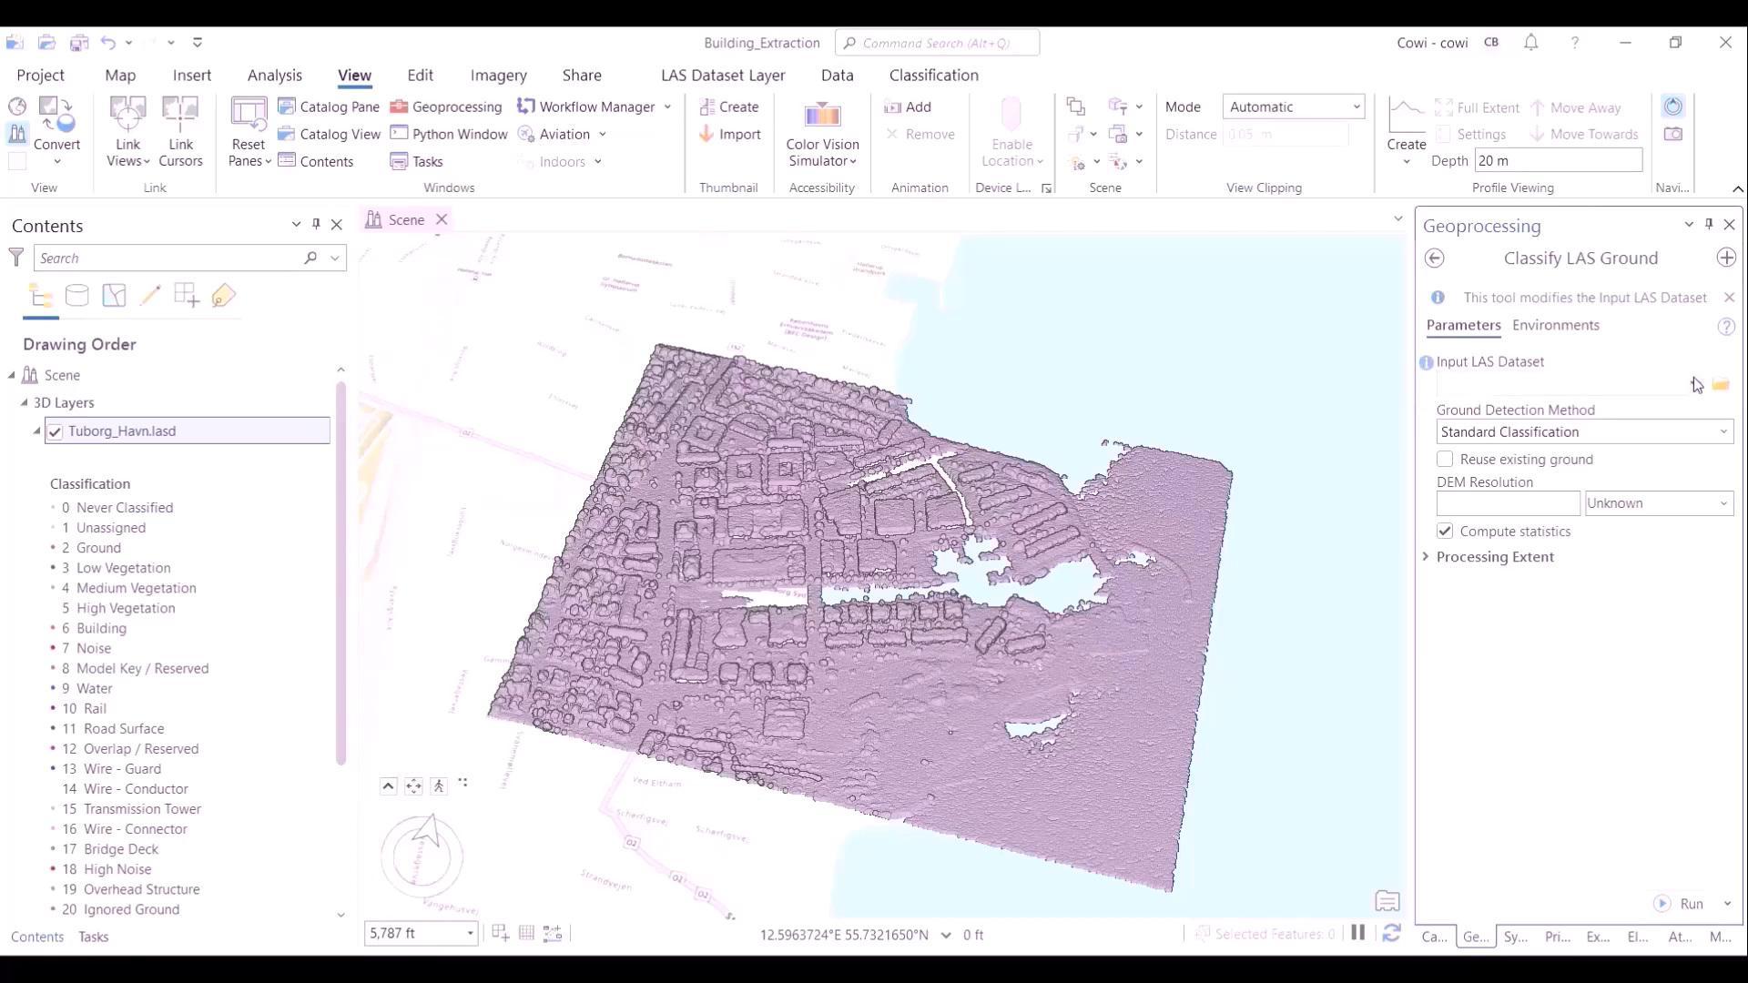
pyautogui.click(1696, 383)
pyautogui.click(1635, 417)
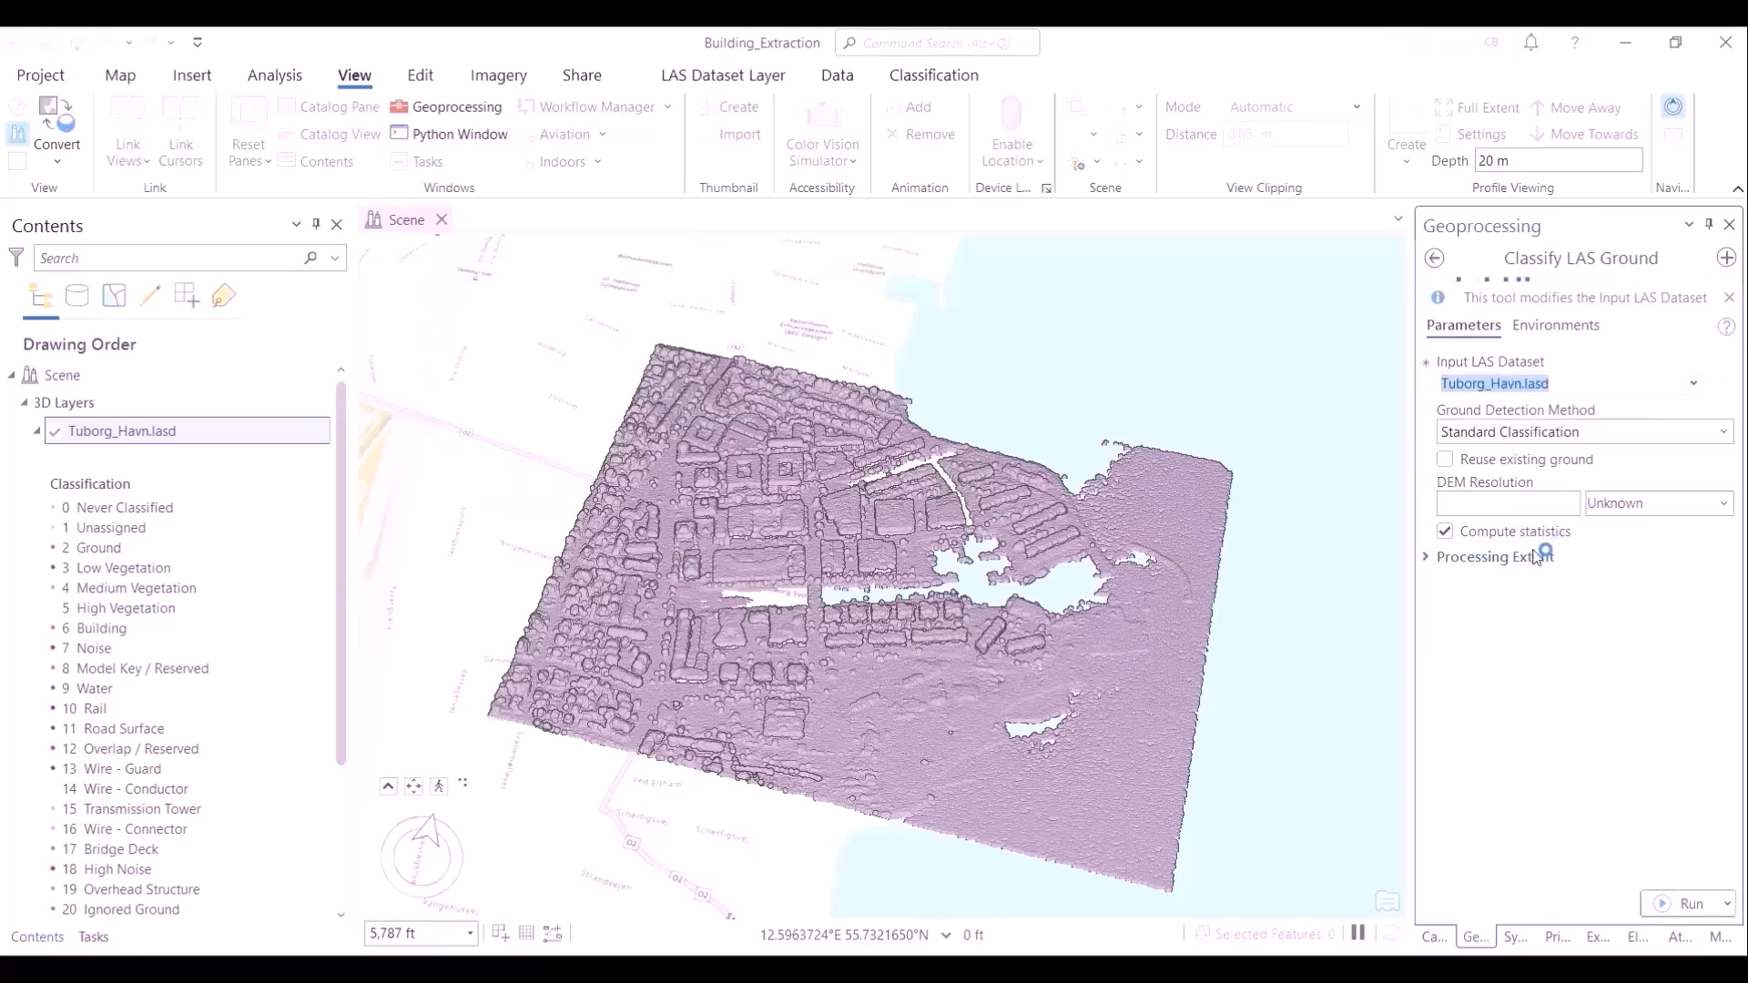
pyautogui.scroll(3, 974, 640)
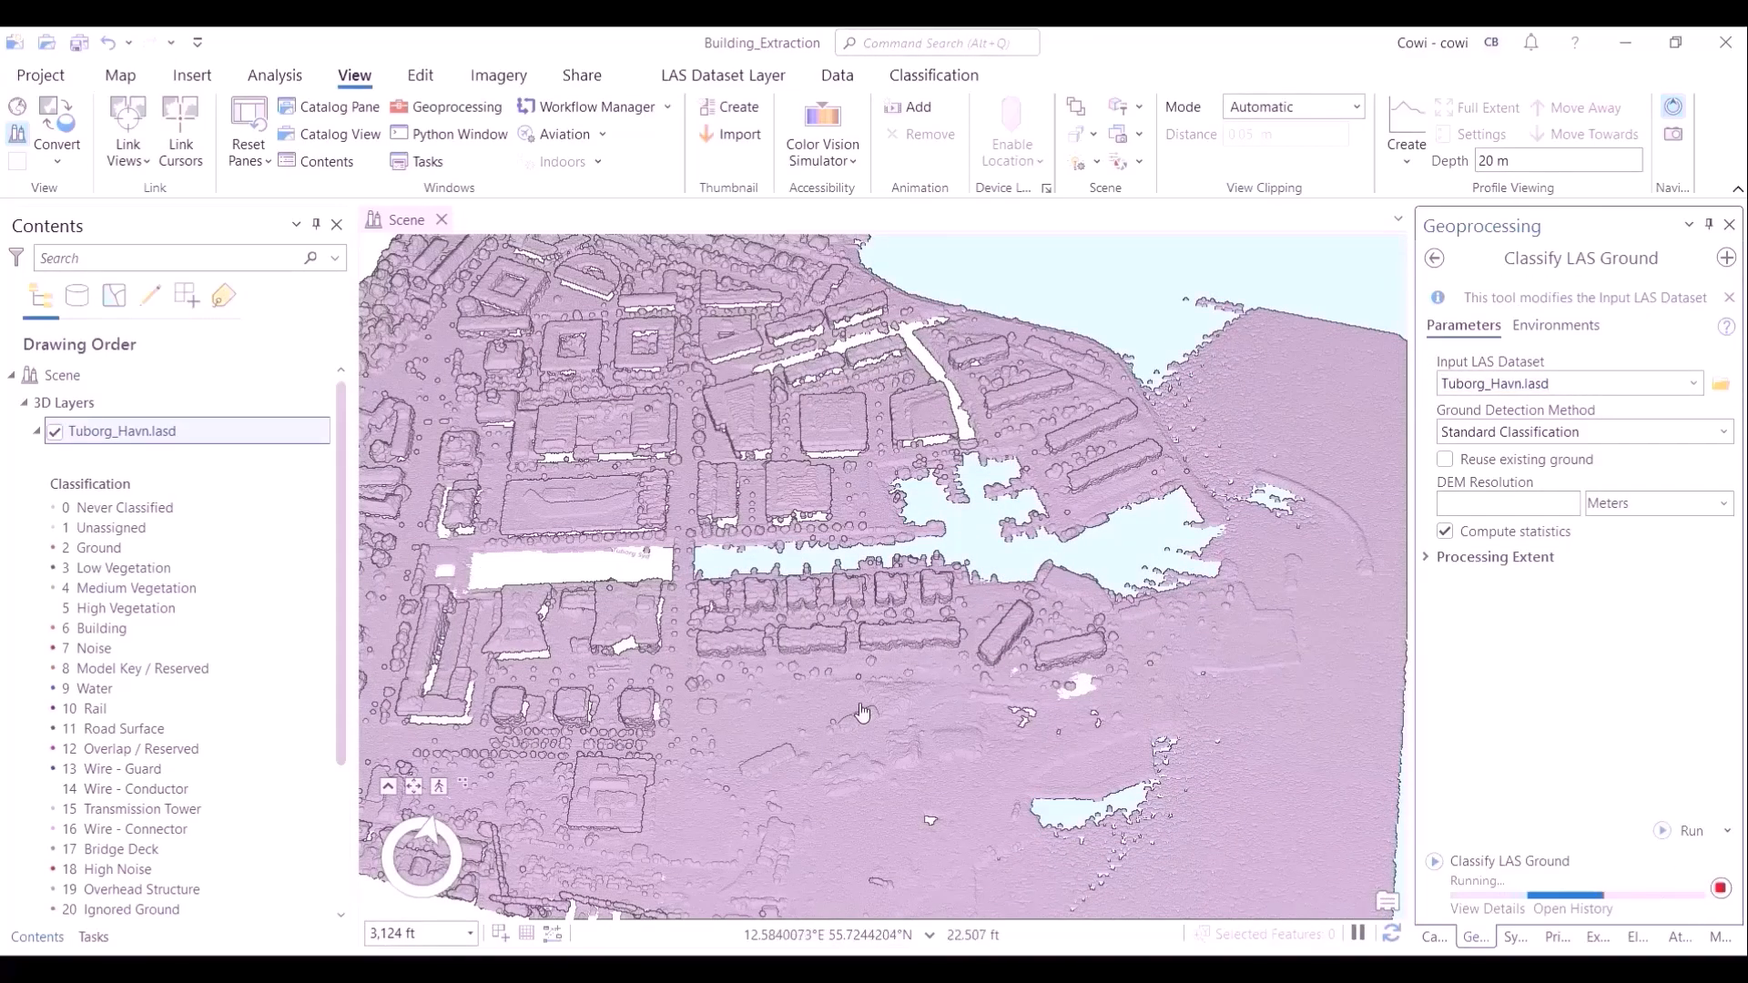
pyautogui.scroll(-2, 862, 712)
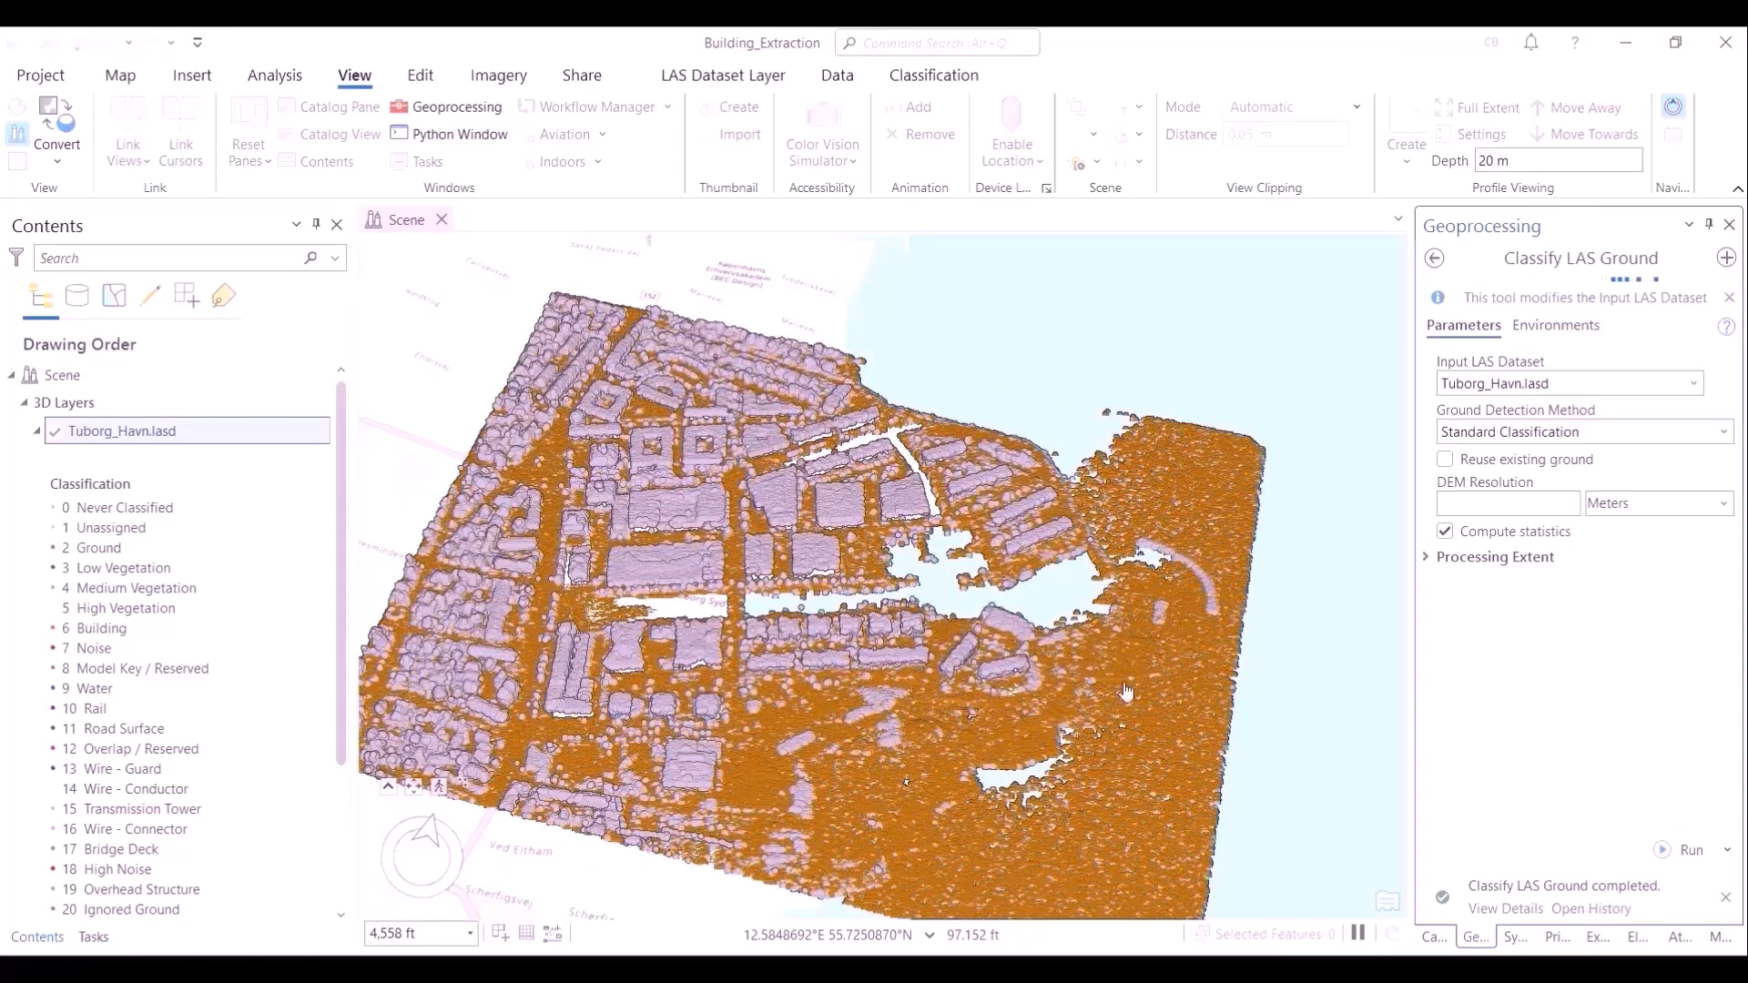
# Step: Examine the classified ground points around the buildings and harbour from several angles and return to the full layer extent
pyautogui.moveTo(1007, 746); pyautogui.dragTo(1083, 674)
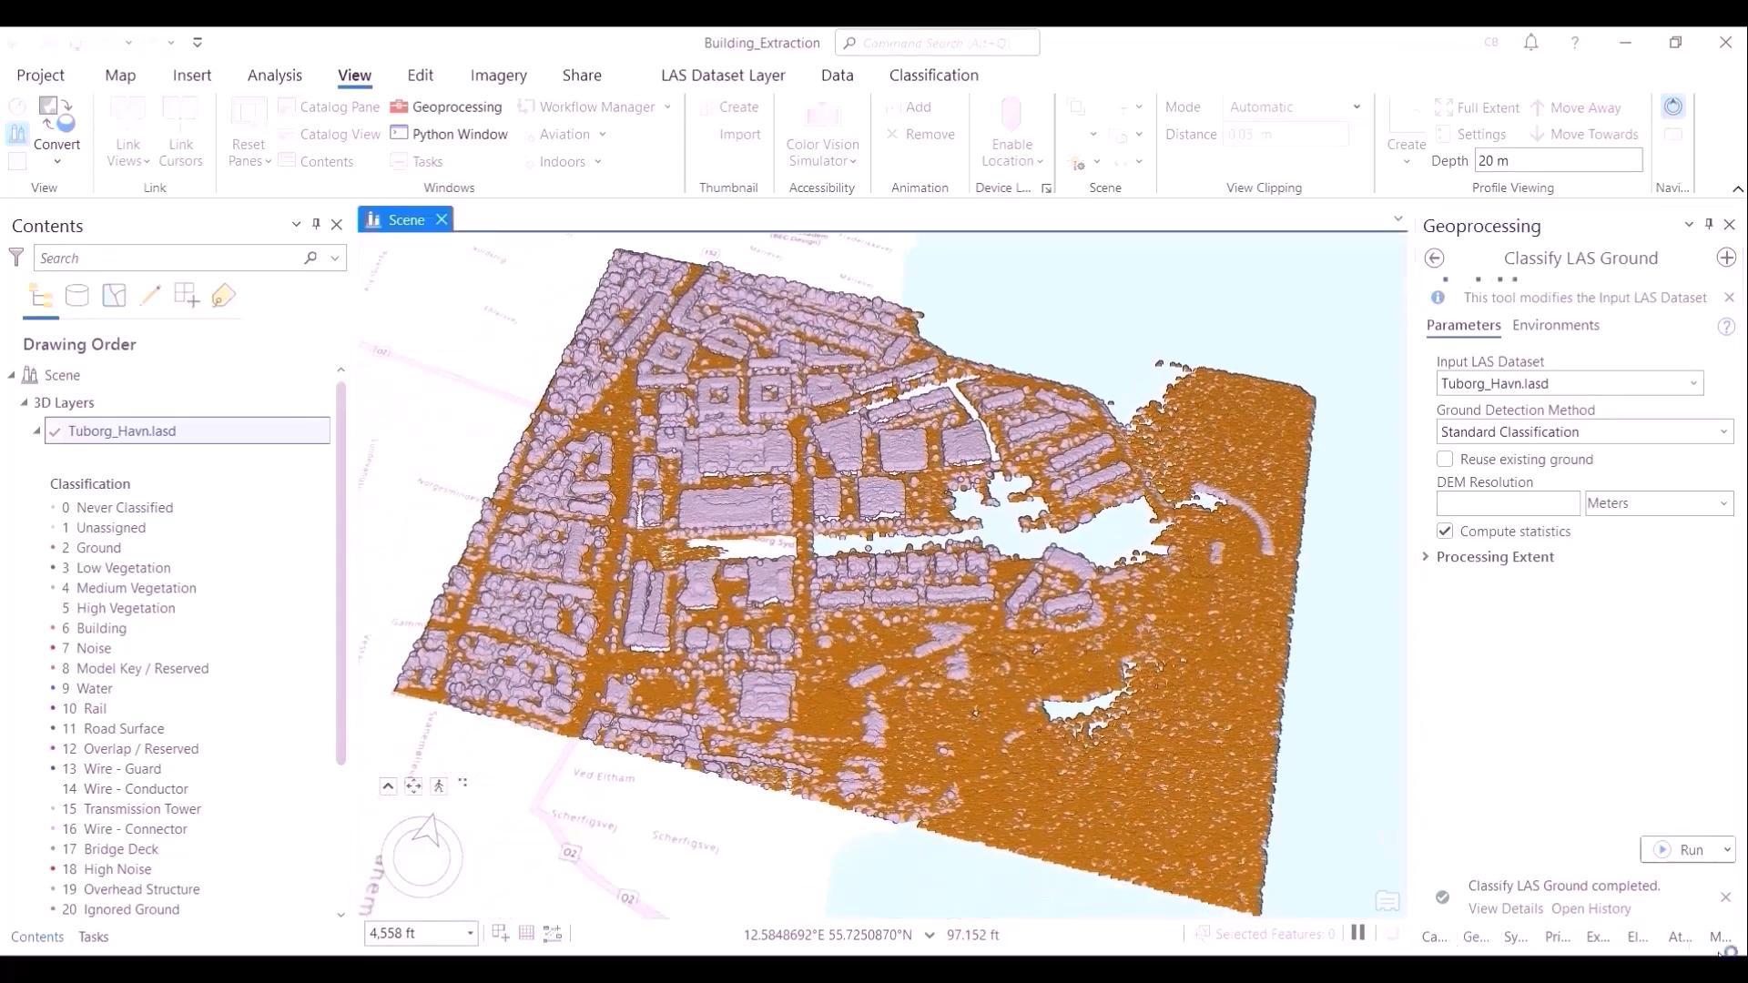
pyautogui.moveTo(1663, 904)
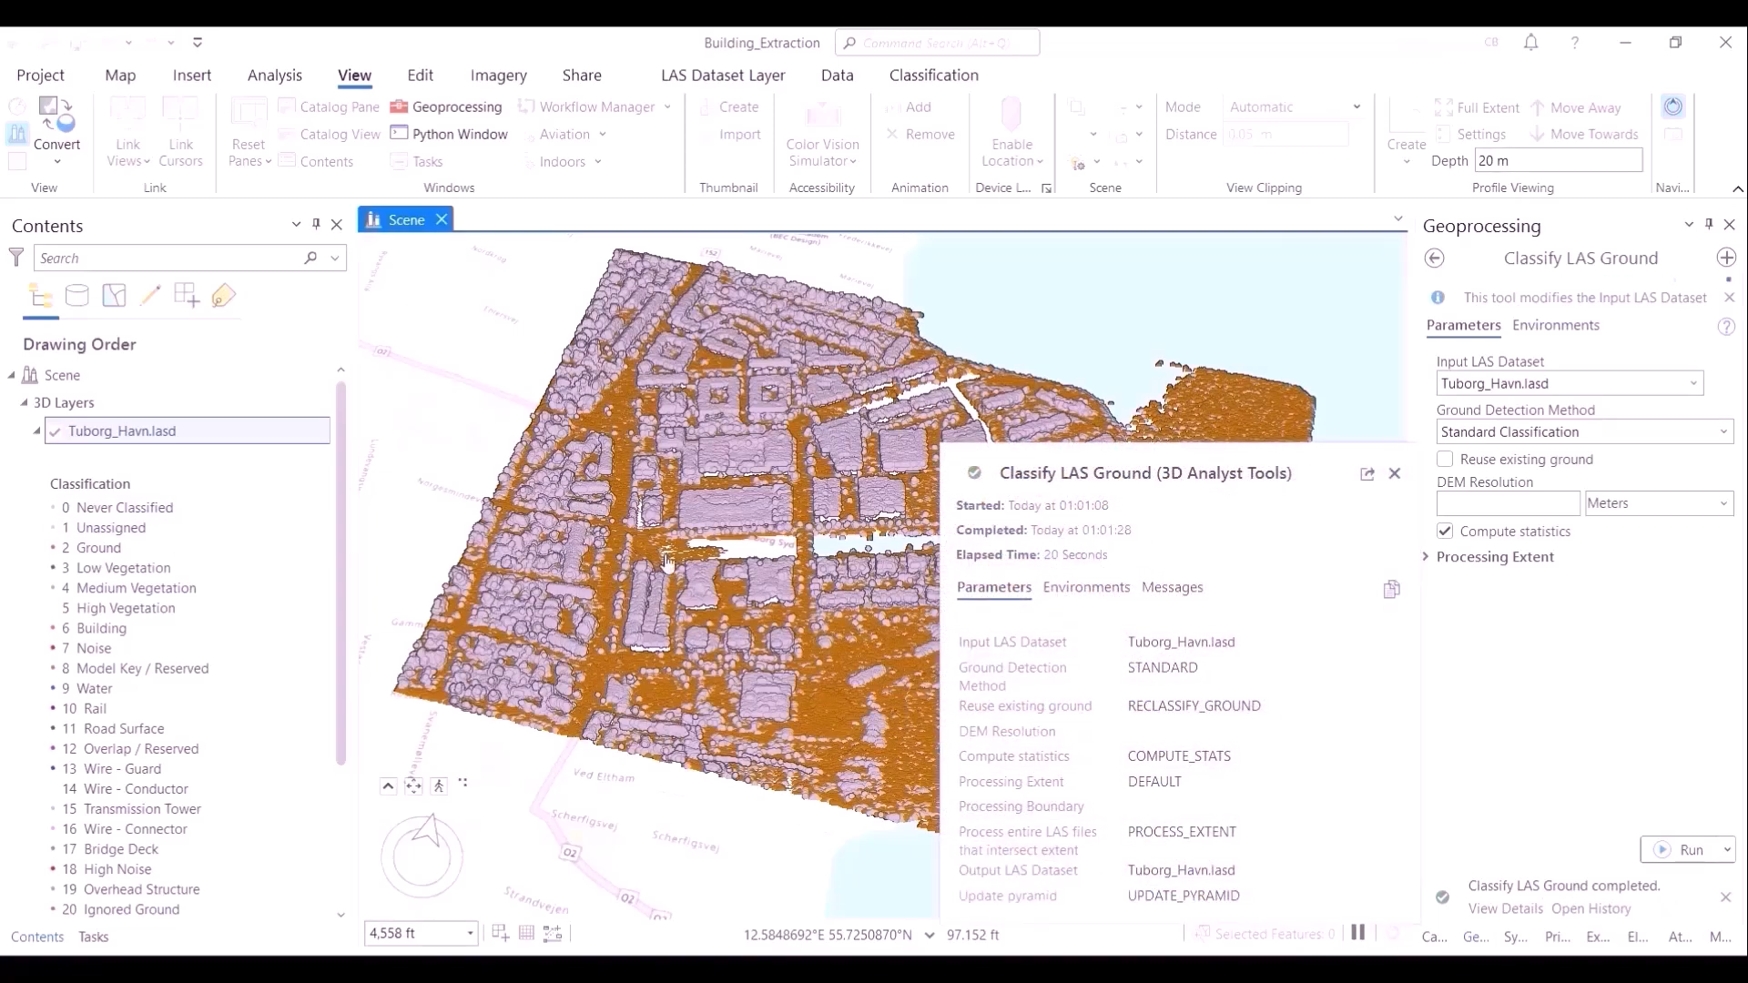
pyautogui.scroll(1, 926, 689)
pyautogui.scroll(3, 925, 690)
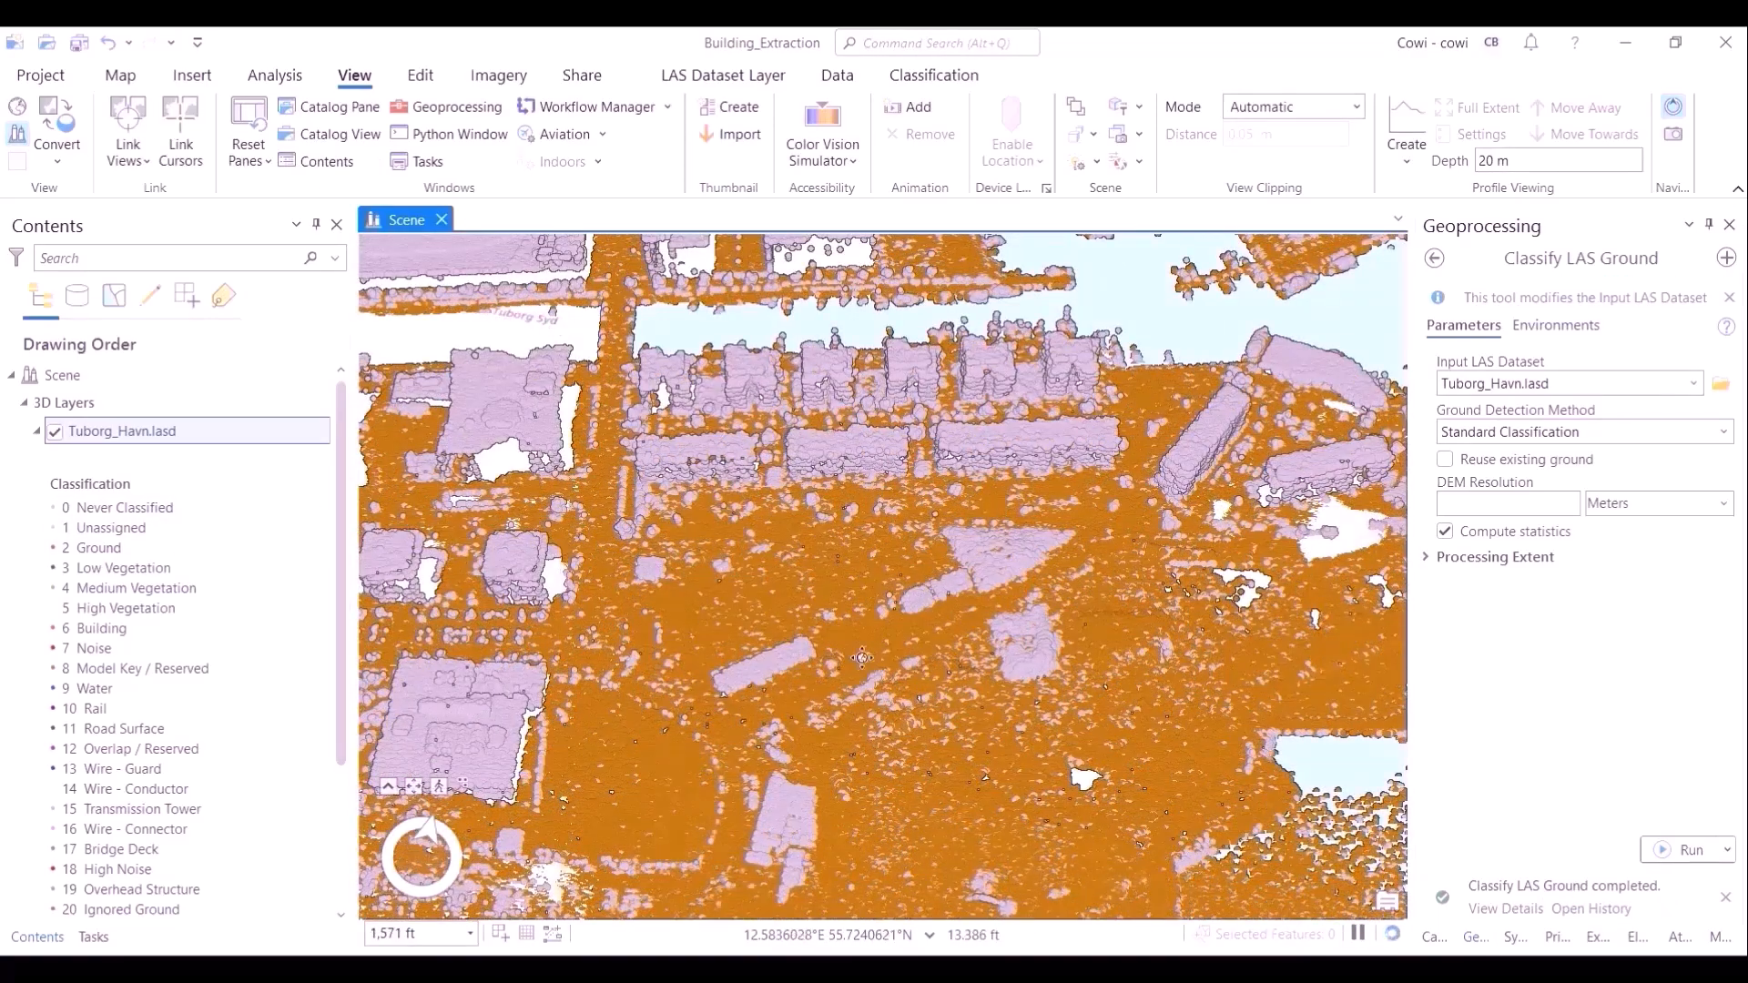
pyautogui.moveTo(877, 664); pyautogui.dragTo(828, 603)
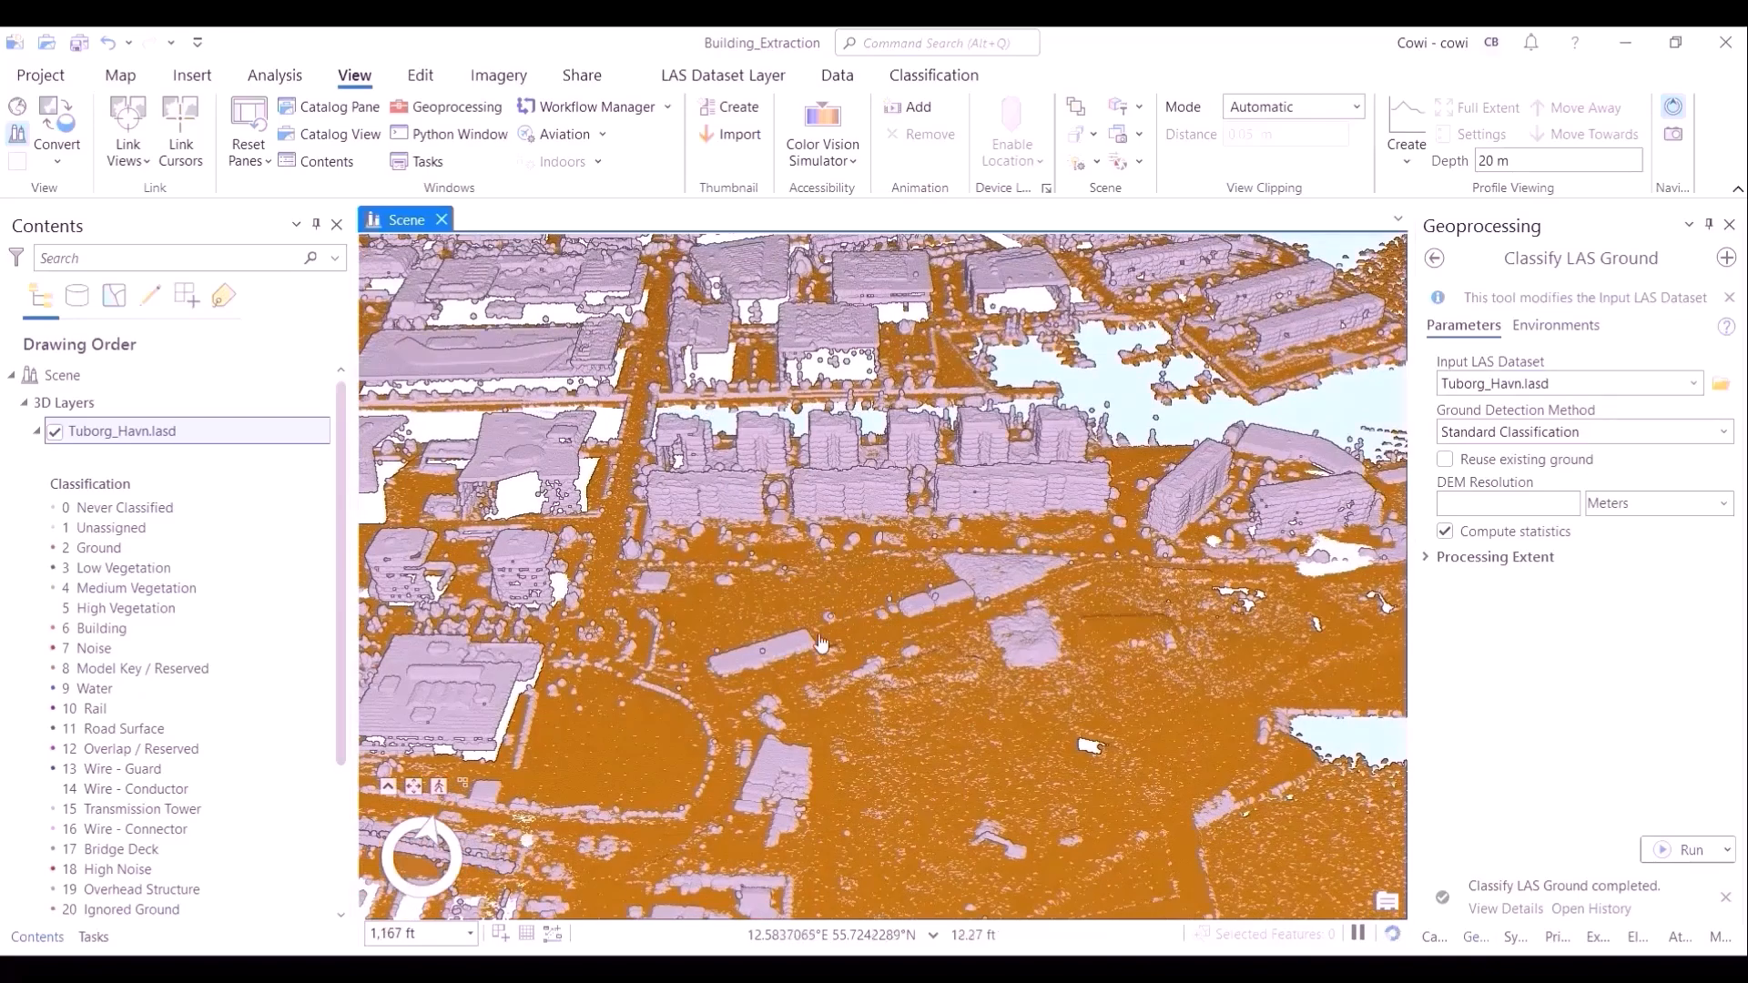
pyautogui.moveTo(1059, 660); pyautogui.dragTo(1134, 888)
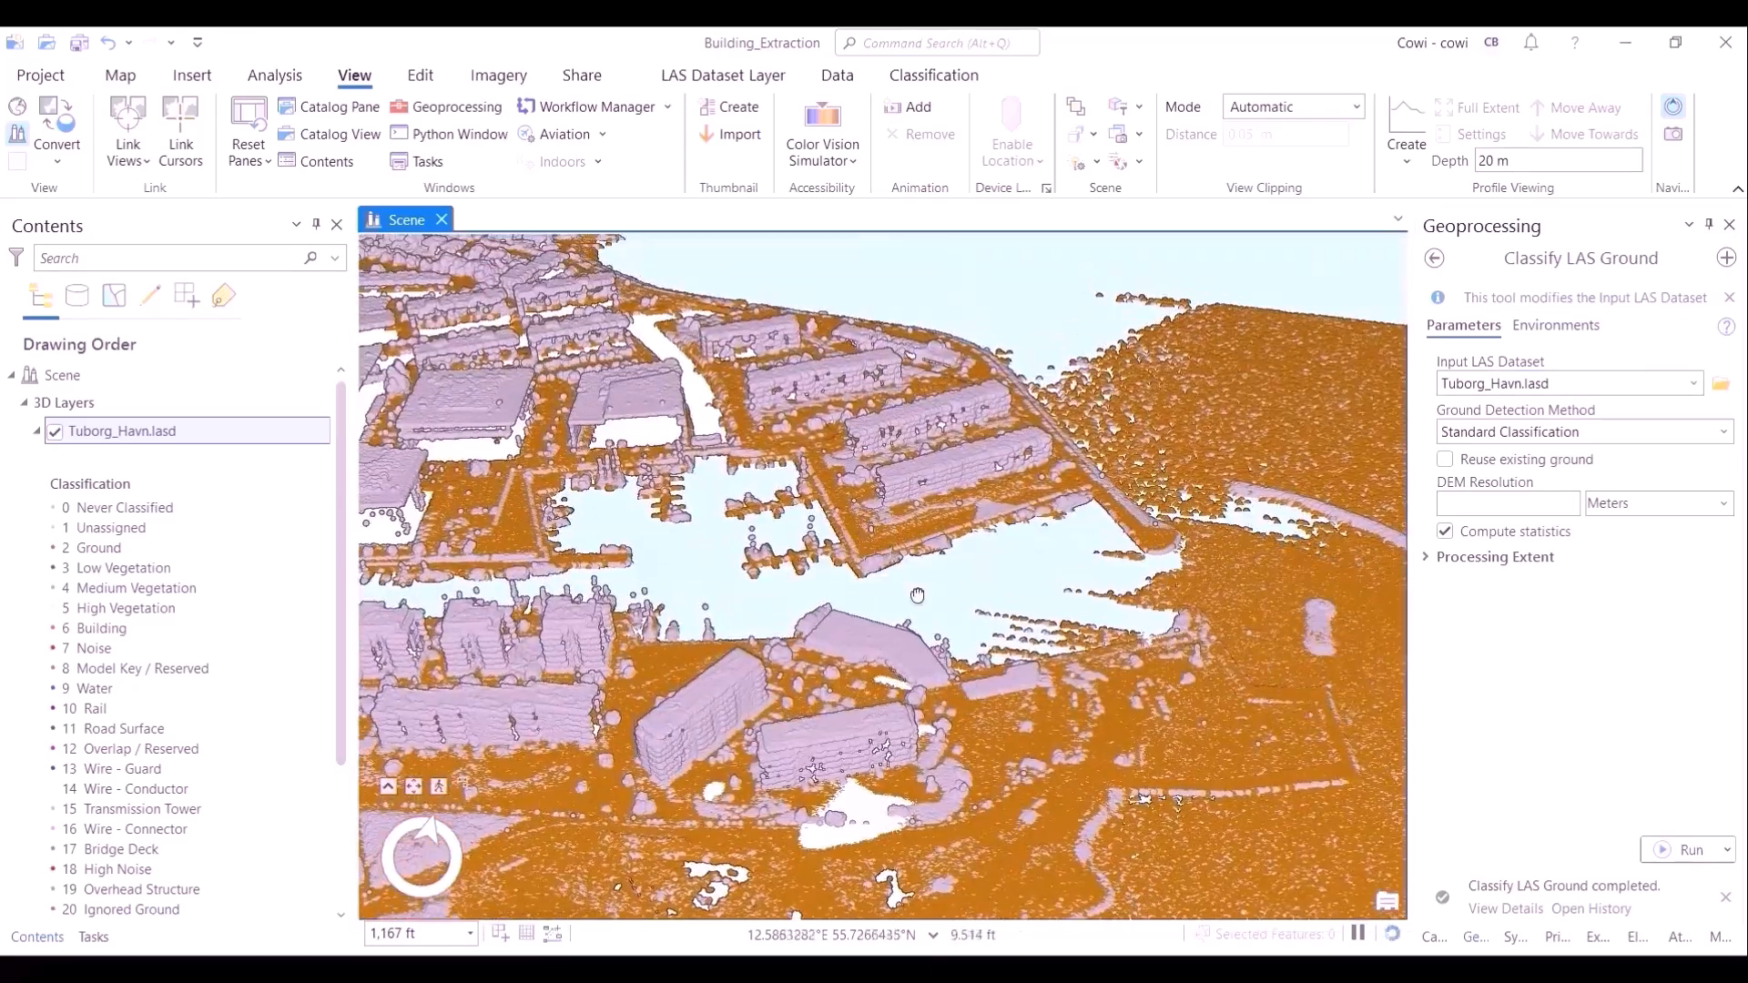
pyautogui.scroll(5, 753, 727)
pyautogui.scroll(4, 849, 649)
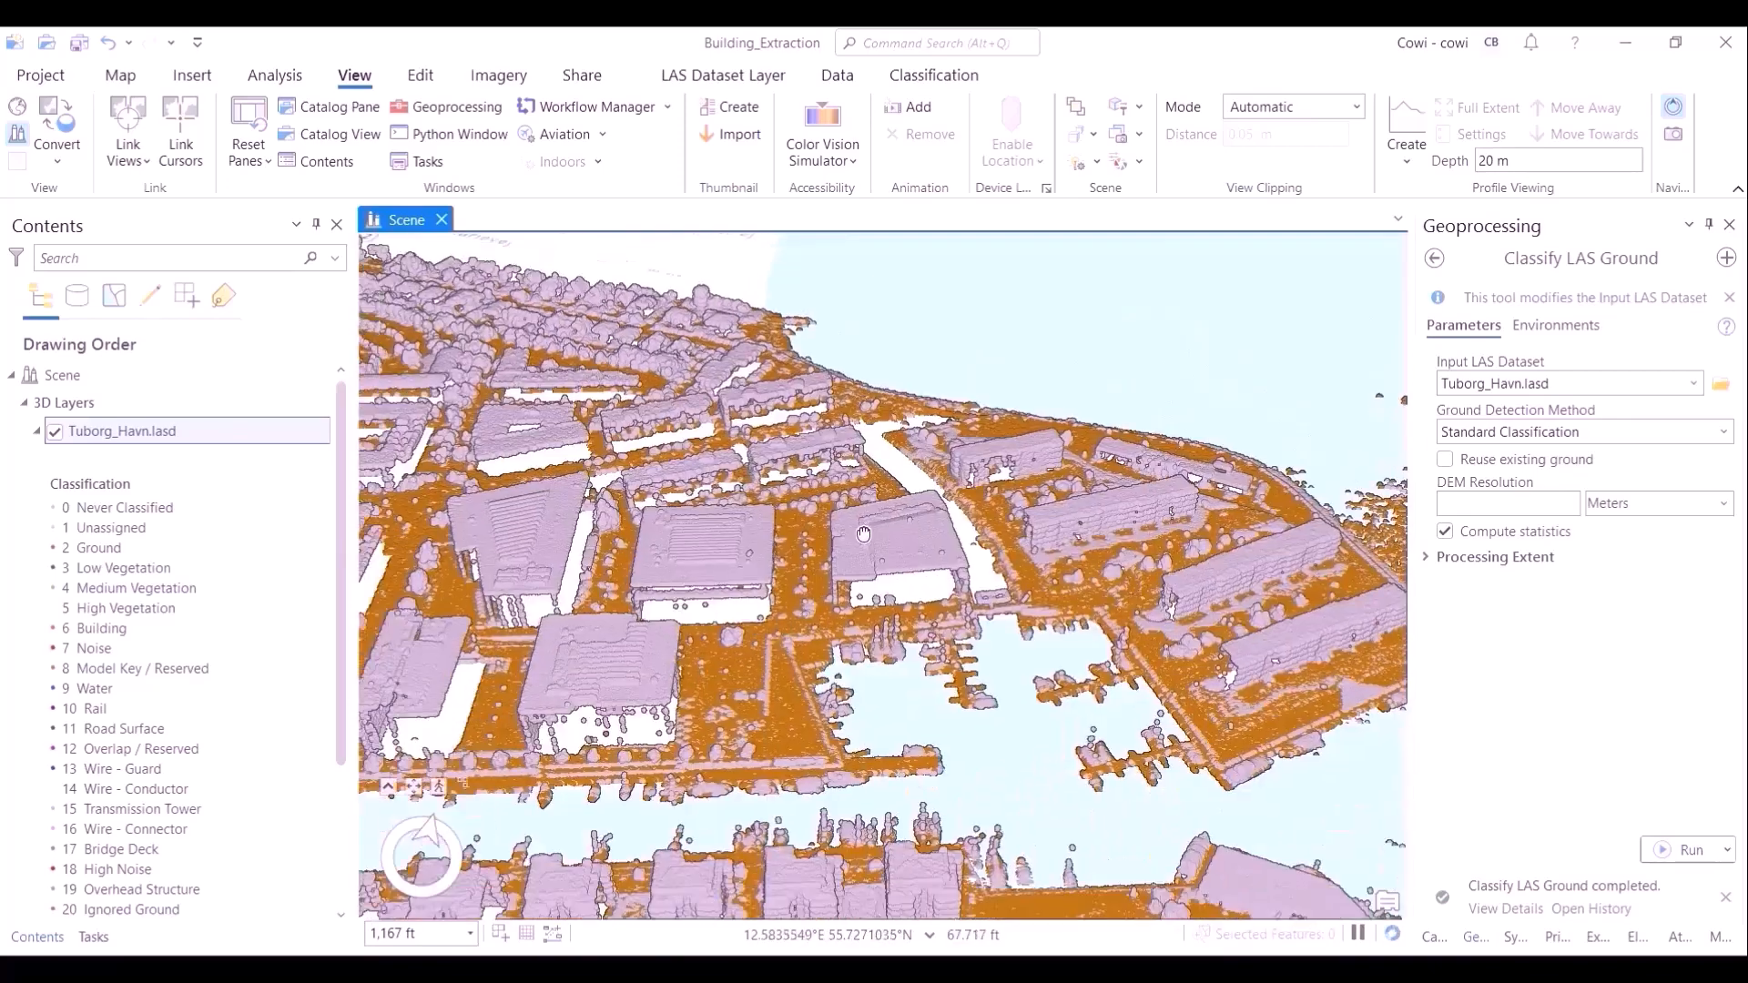
pyautogui.moveTo(849, 647); pyautogui.dragTo(1054, 482)
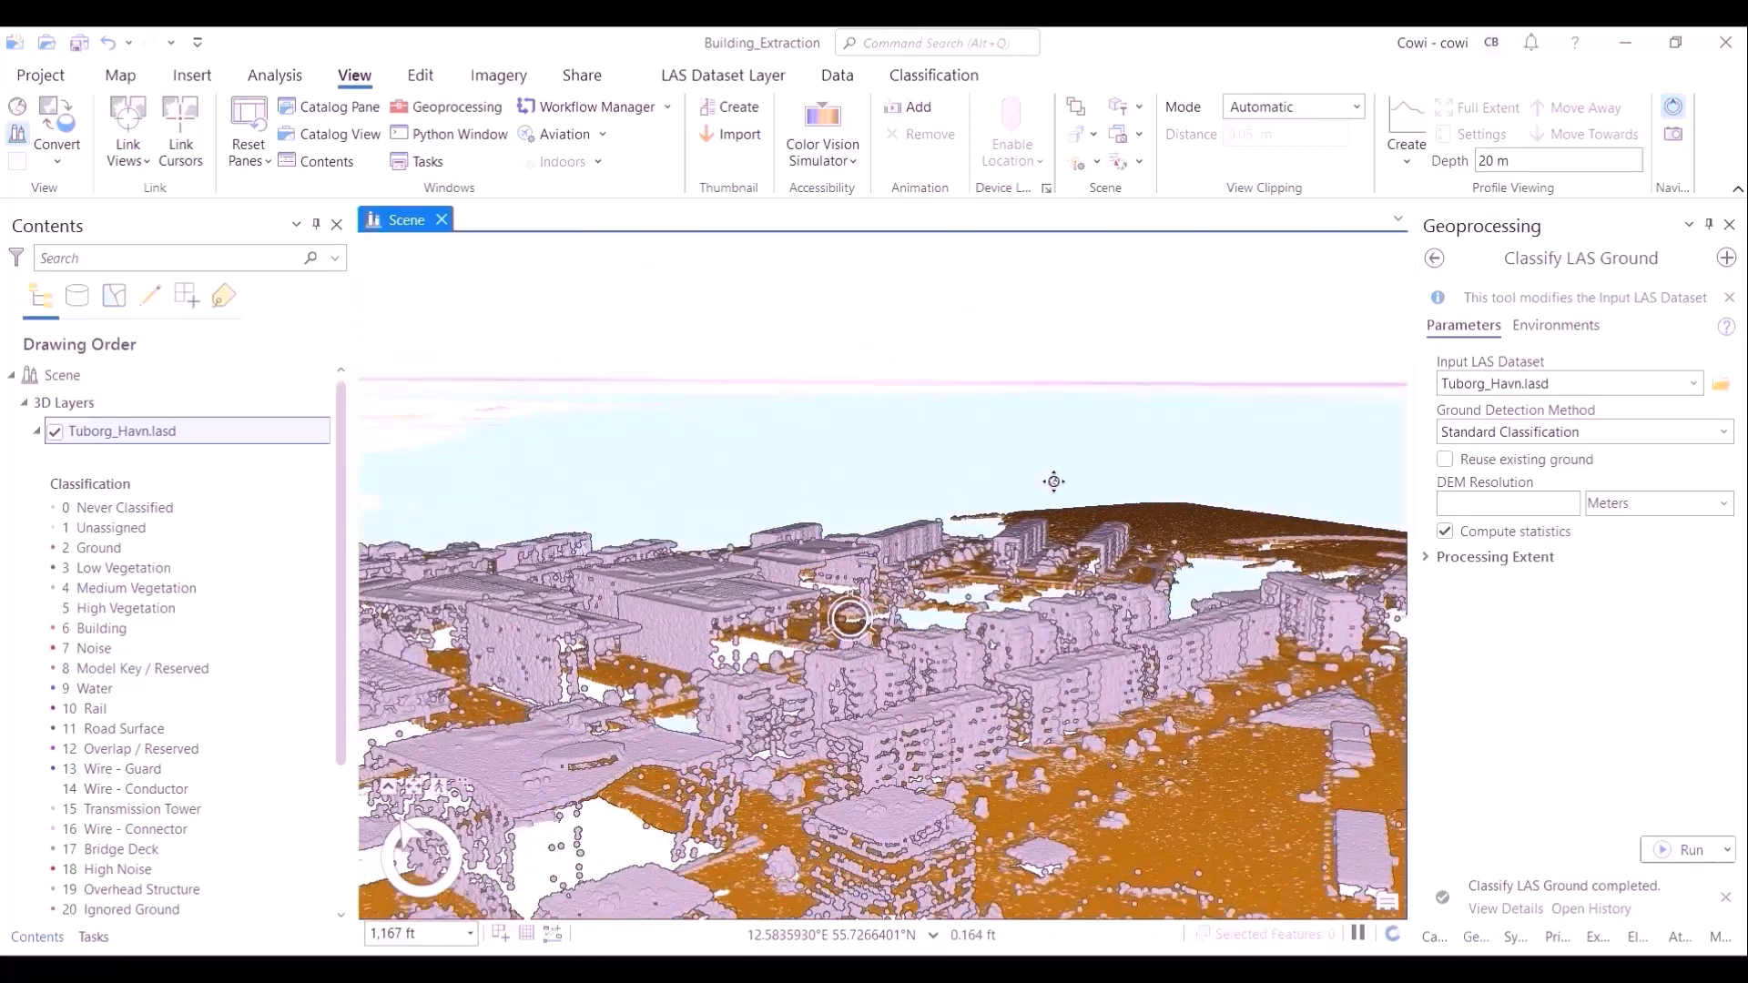
pyautogui.rightClick(210, 430)
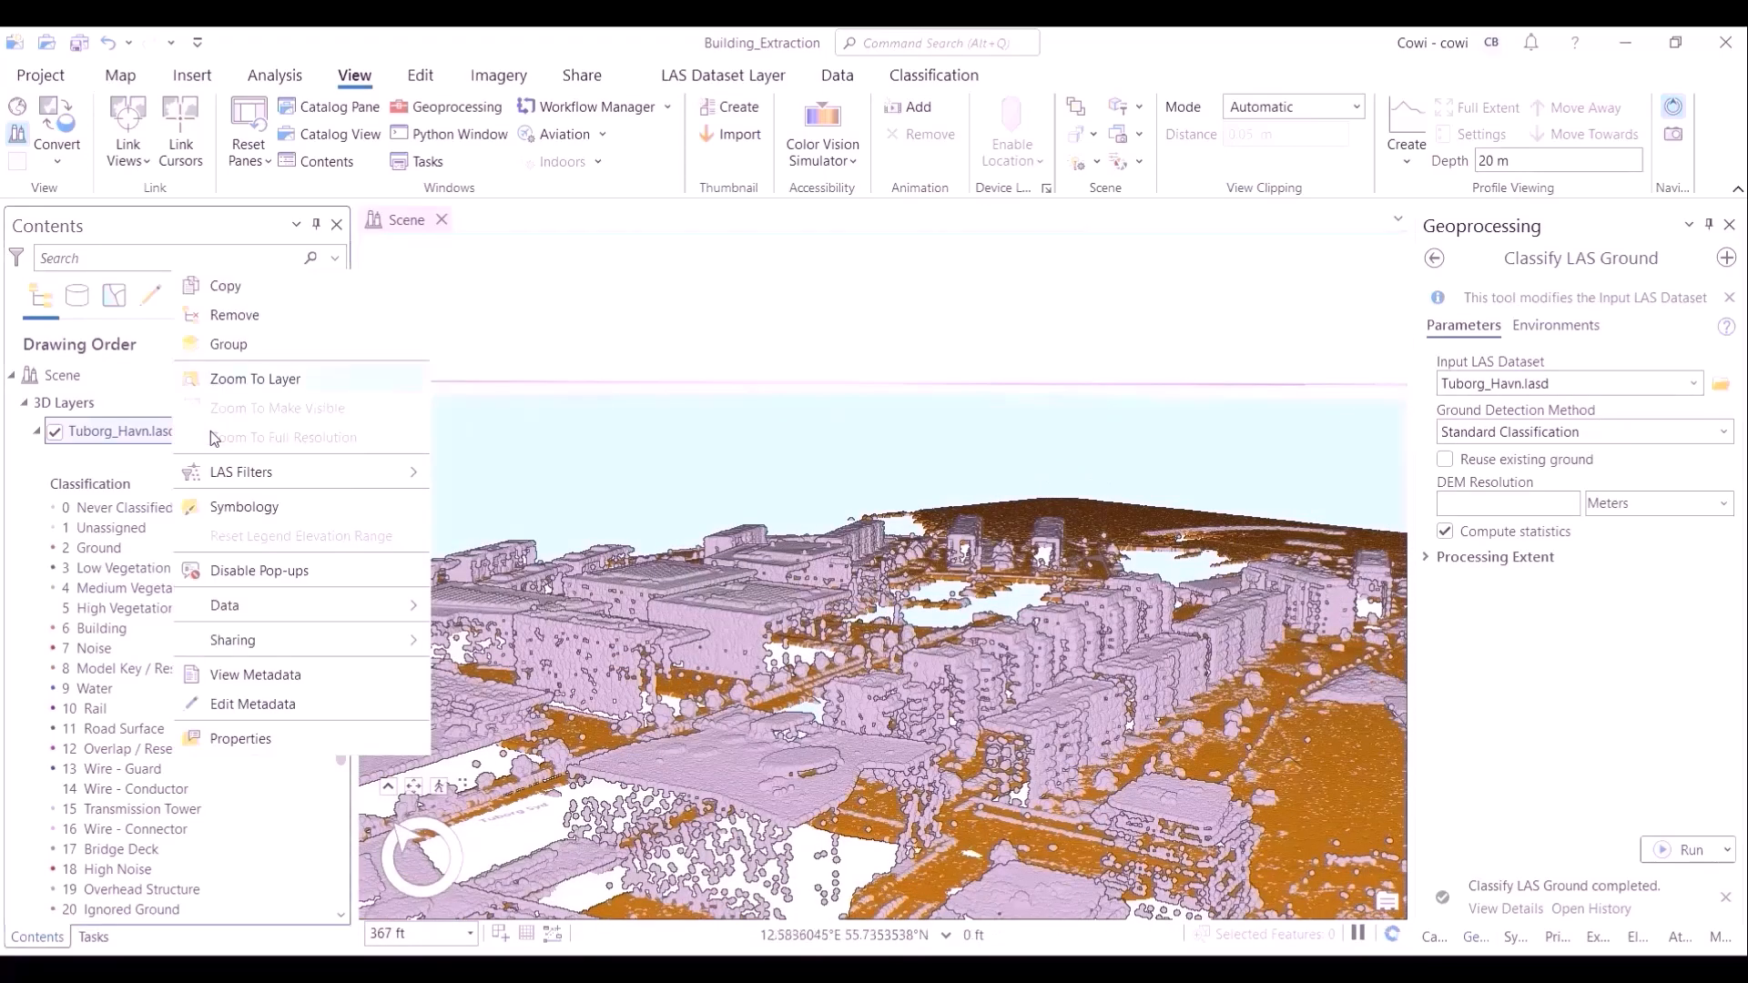
pyautogui.click(280, 378)
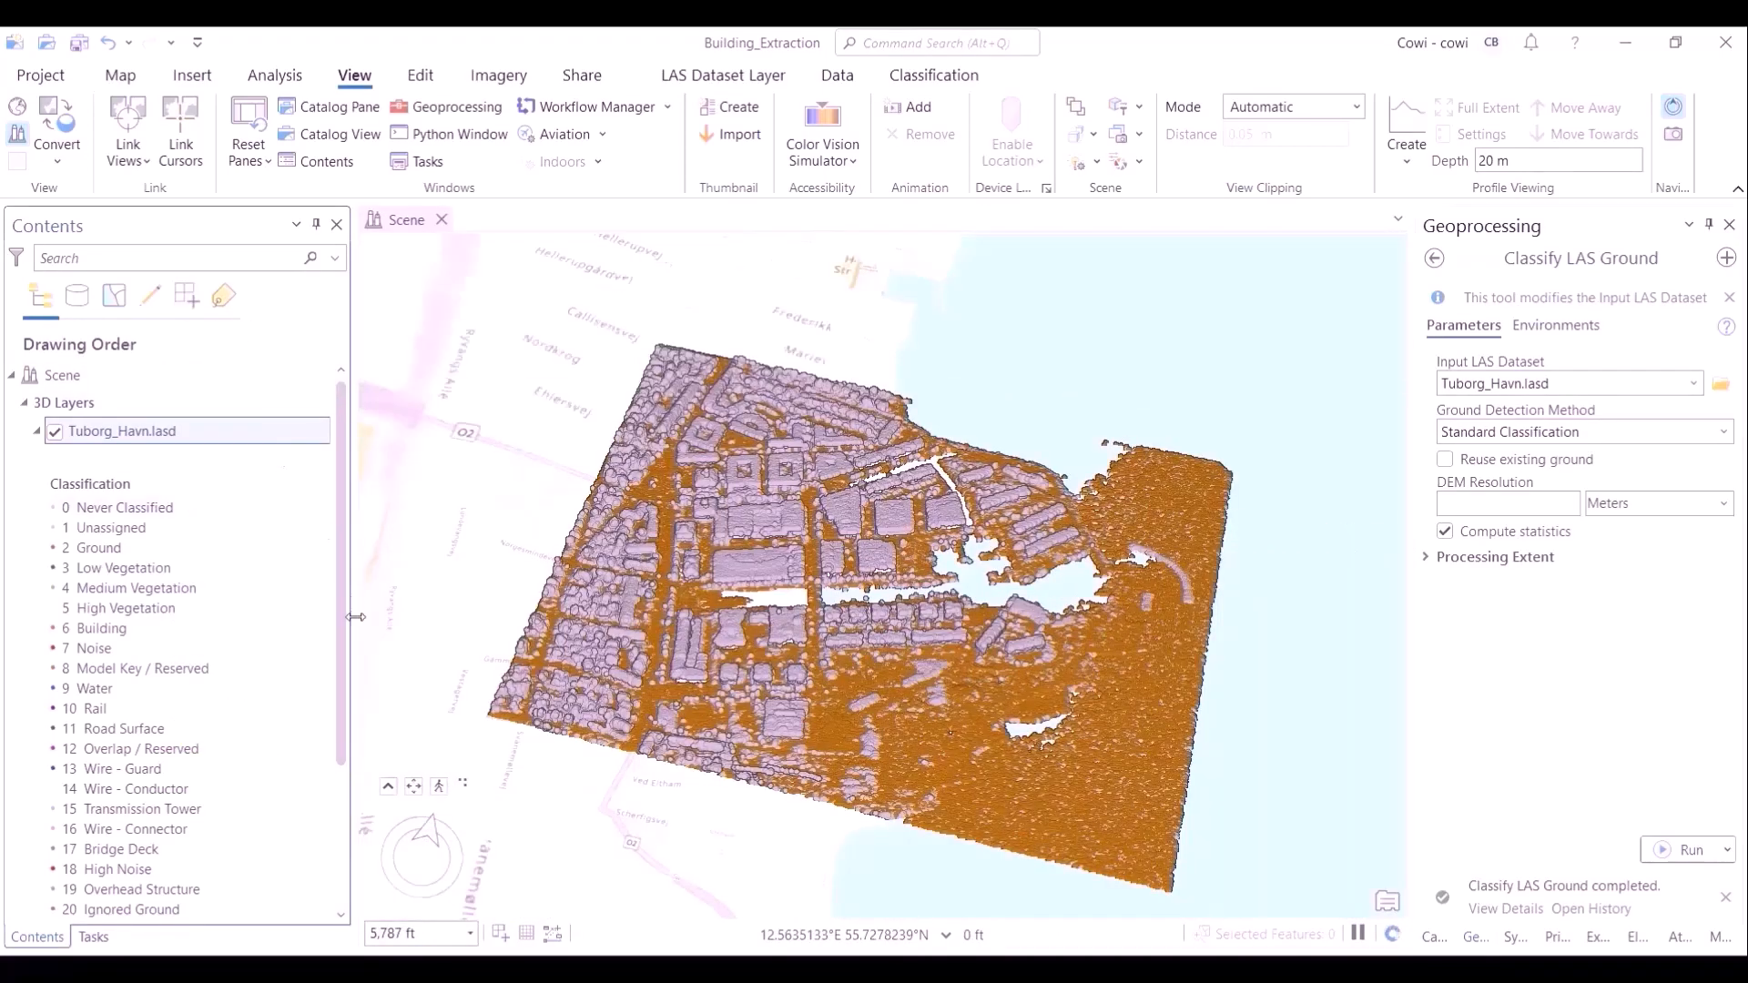
# Step: Filter the Tuborg_Havn.lasd layer to show only points classified as 2 Ground and inspect the filtered points
pyautogui.click(723, 74)
pyautogui.click(1218, 145)
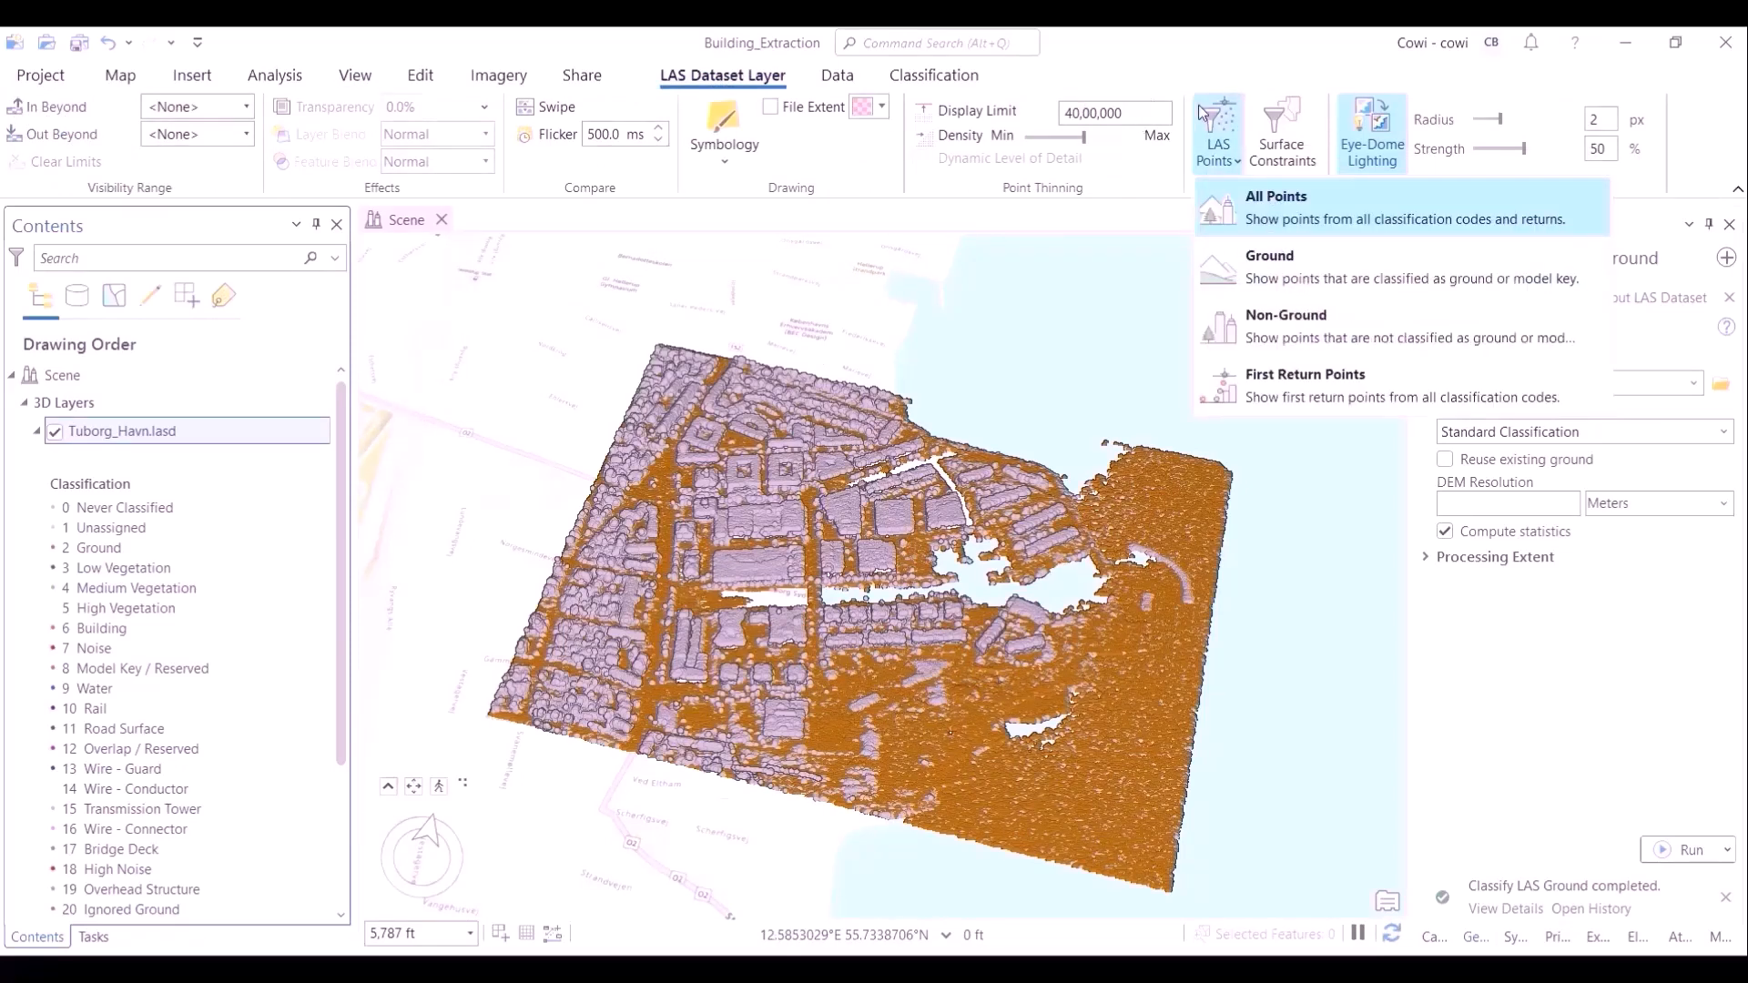
pyautogui.click(1277, 254)
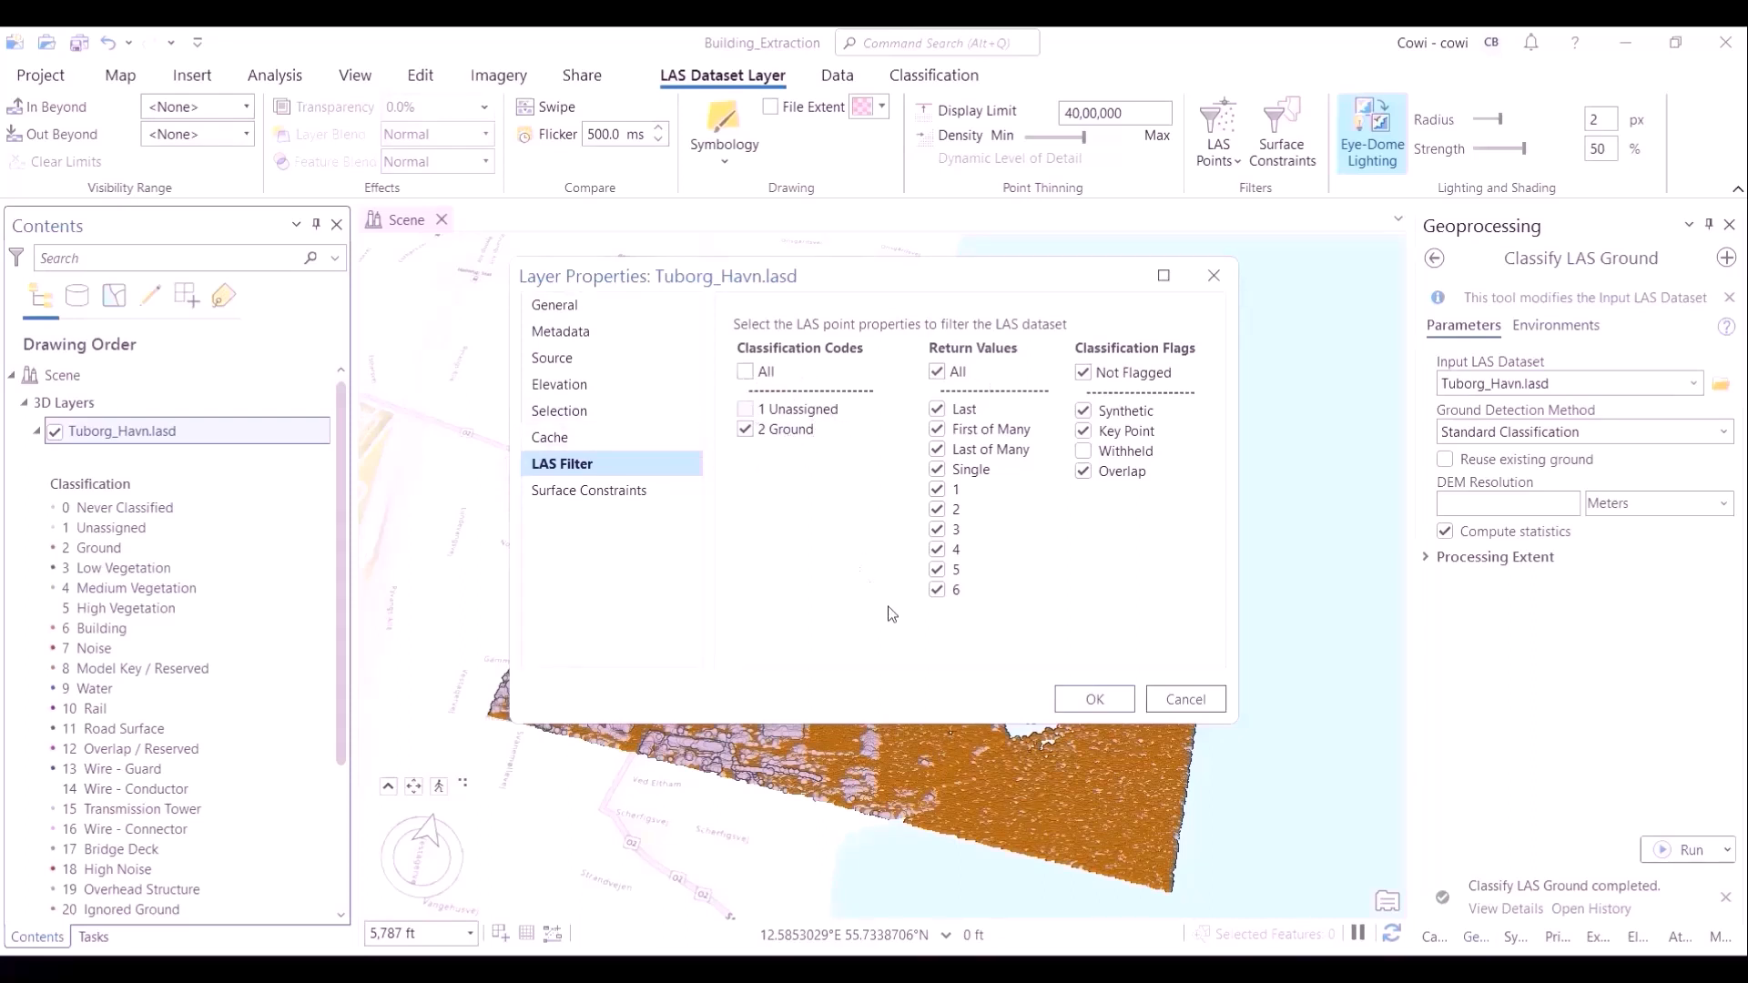
pyautogui.click(1096, 699)
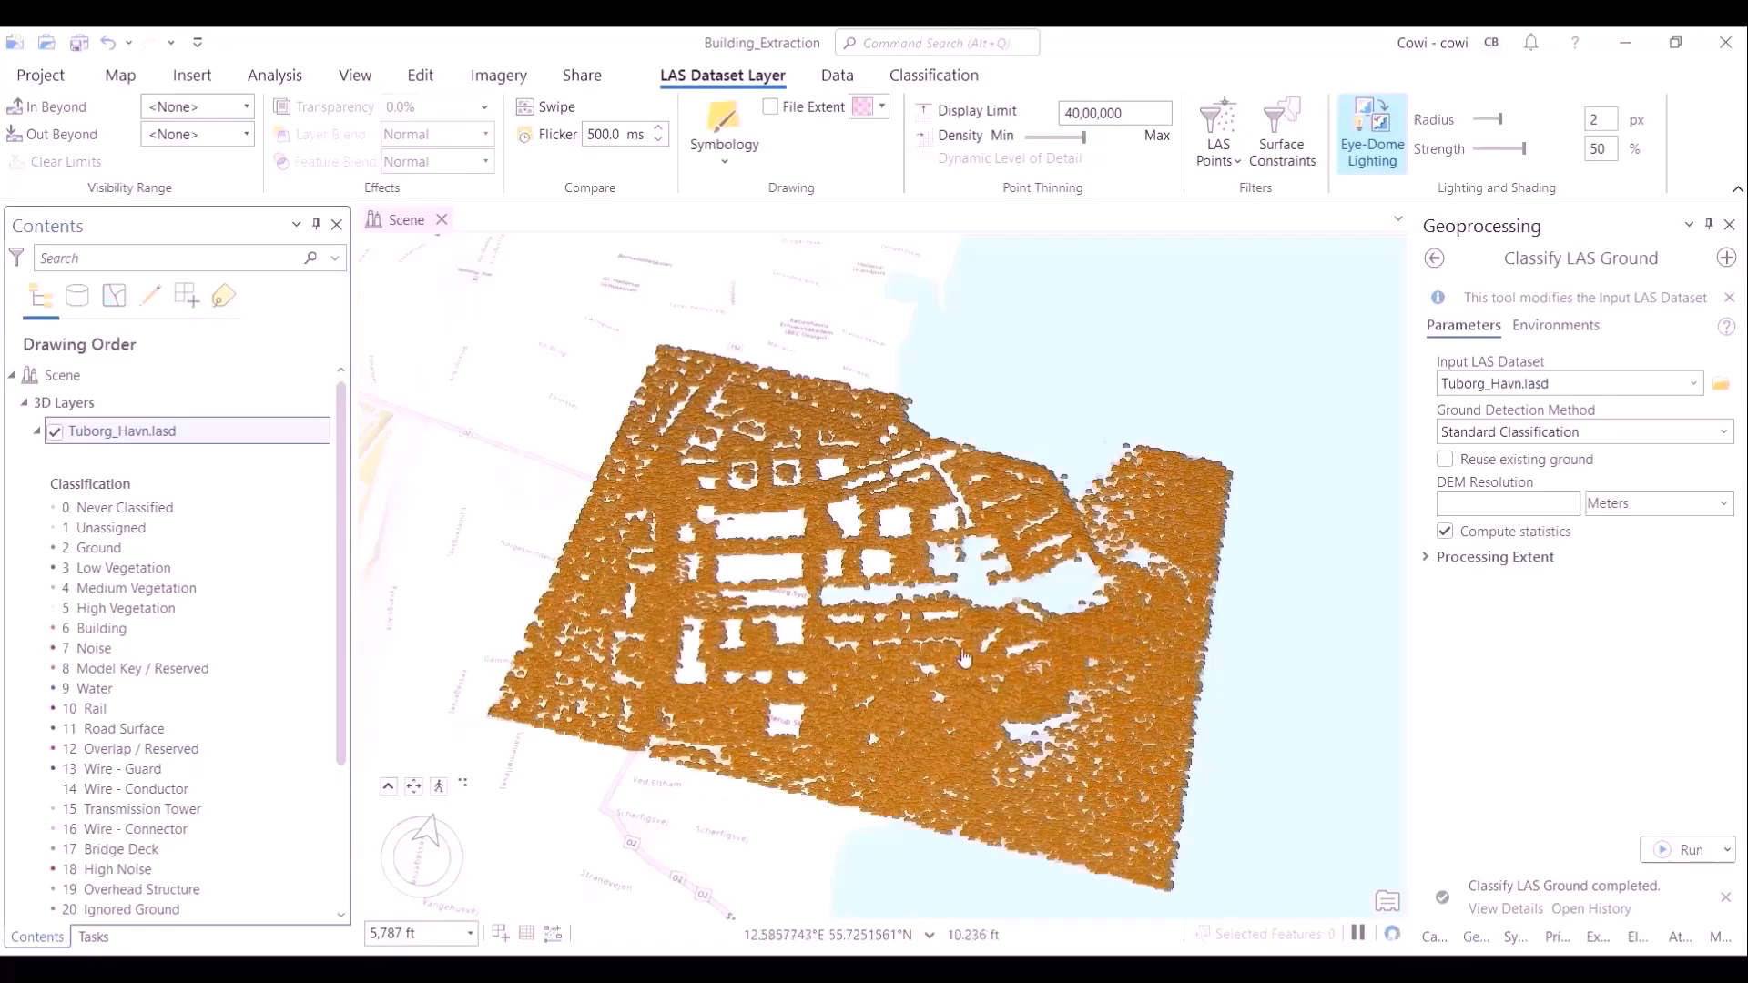
pyautogui.scroll(3, 1006, 719)
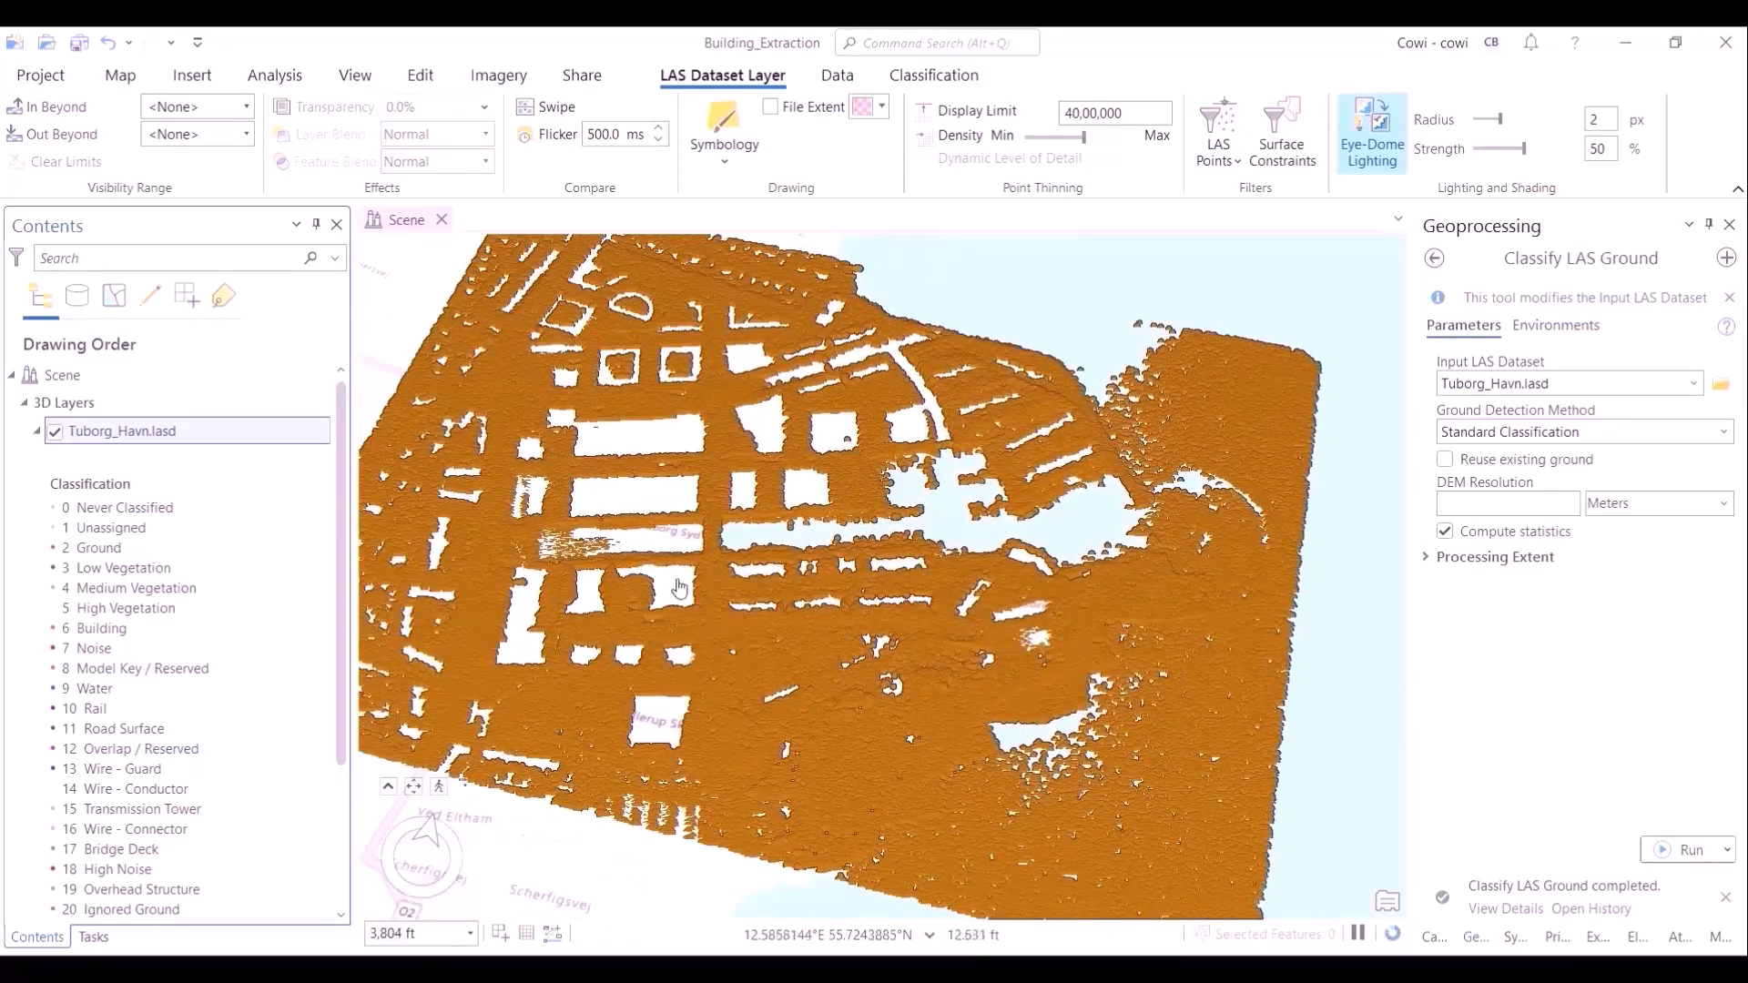
pyautogui.scroll(2, 1001, 724)
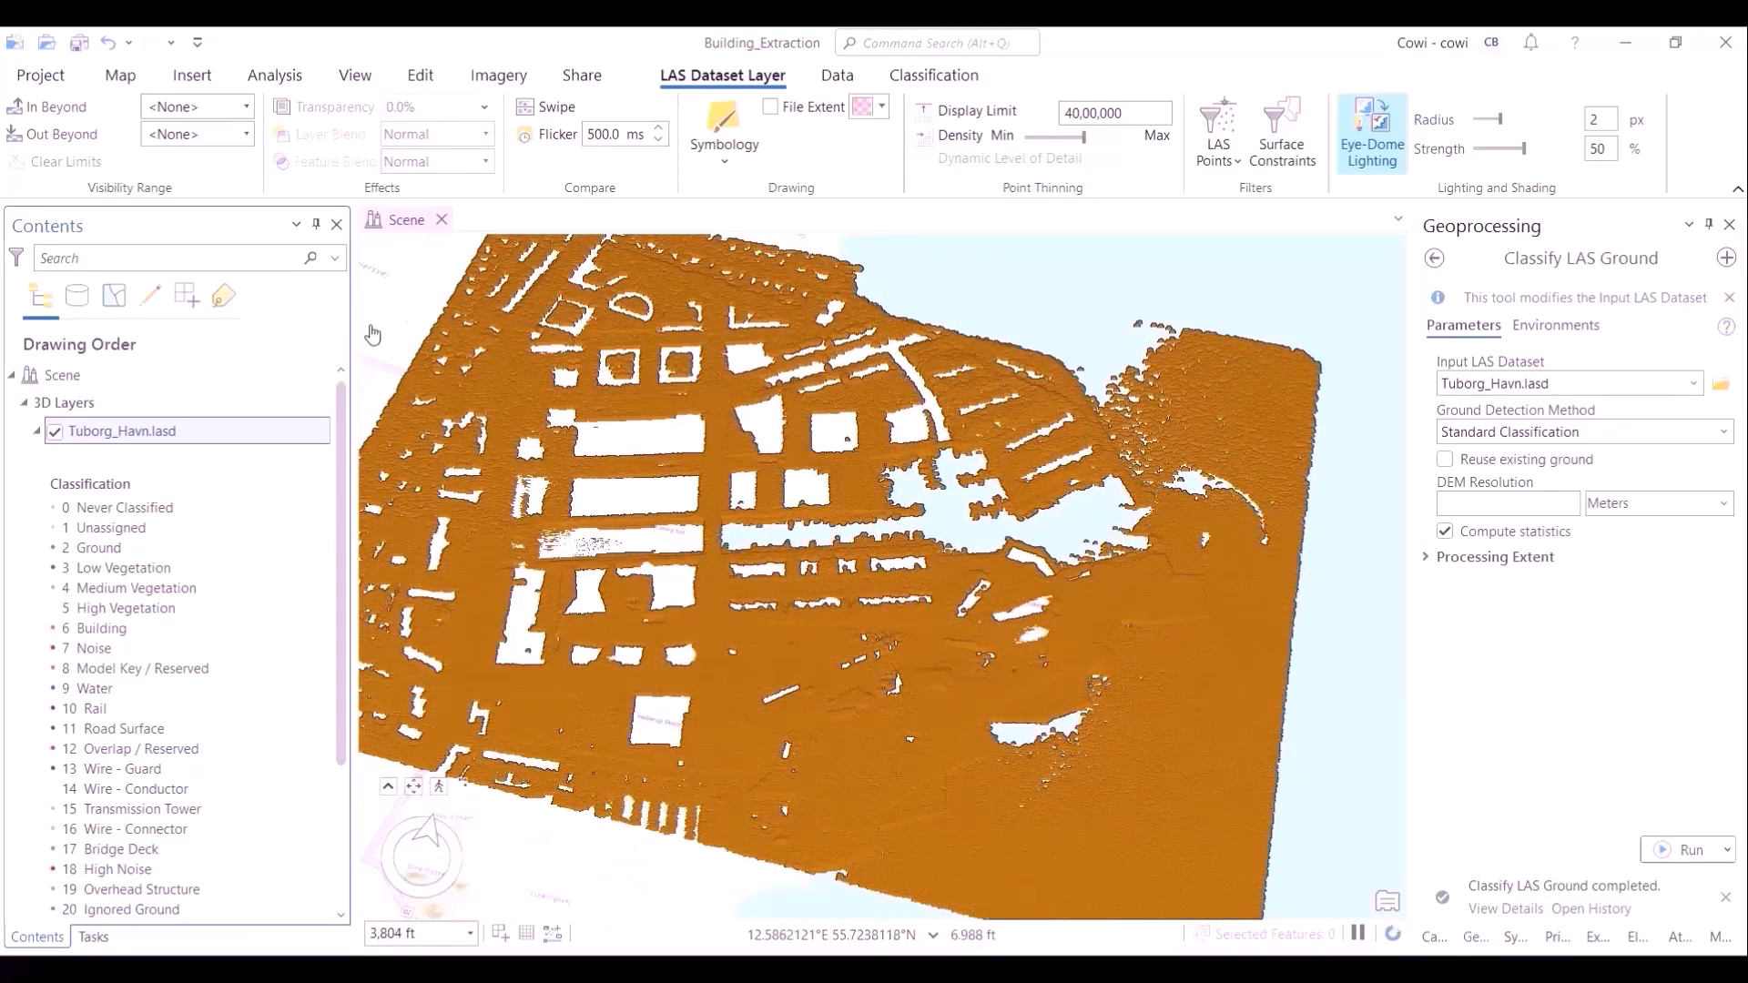
pyautogui.scroll(-2, 796, 544)
# Step: Set up the LAS Dataset To Raster tool with Tuborg_Havn.lasd as input and Tuborg_Havn_DEM as the output raster
pyautogui.click(1435, 259)
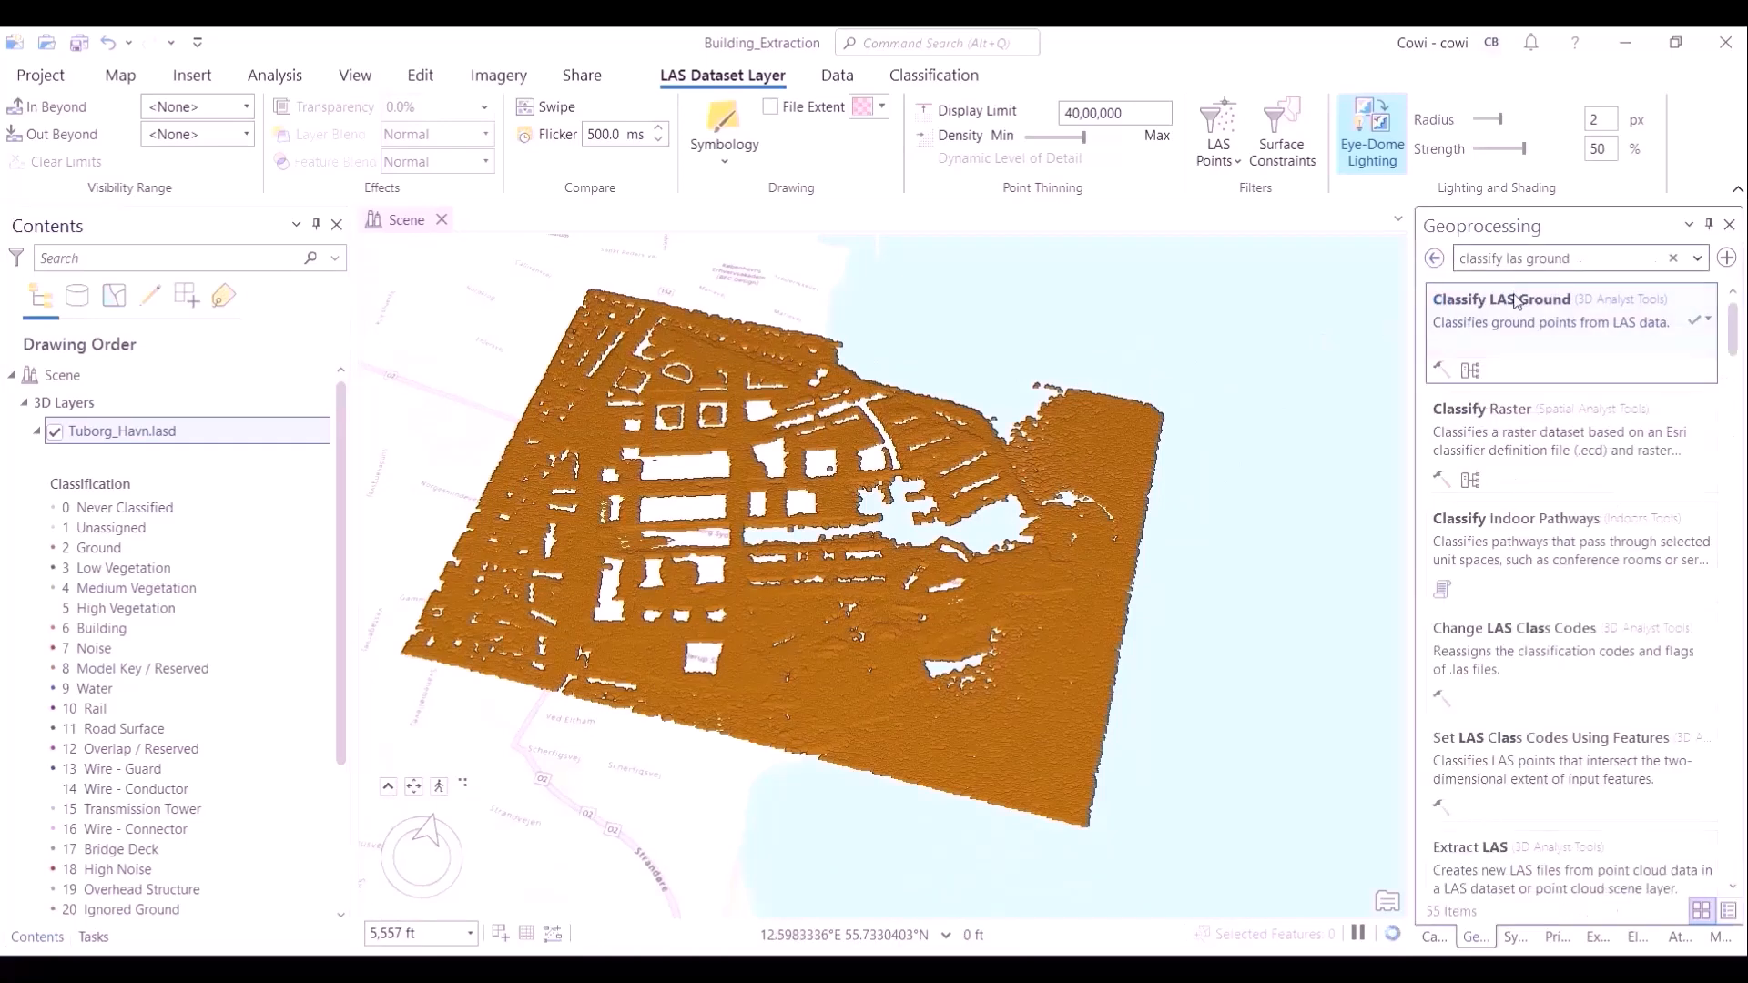
pyautogui.write('las dataset')
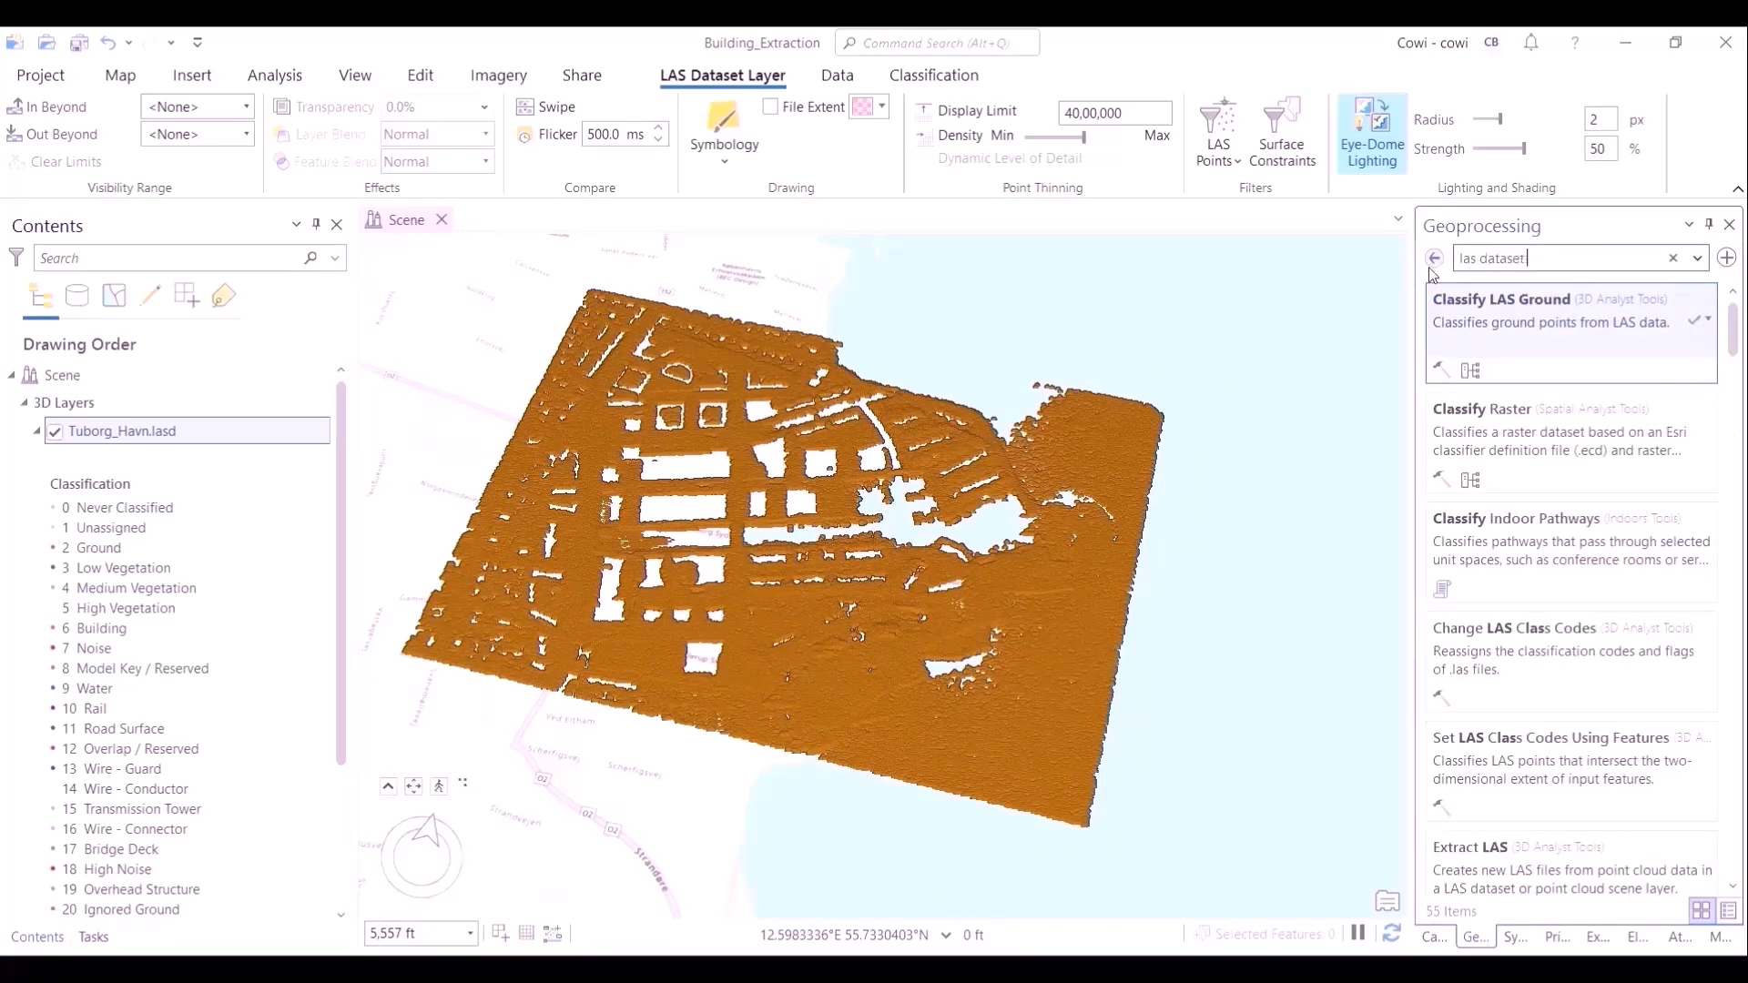
pyautogui.write(' to raster')
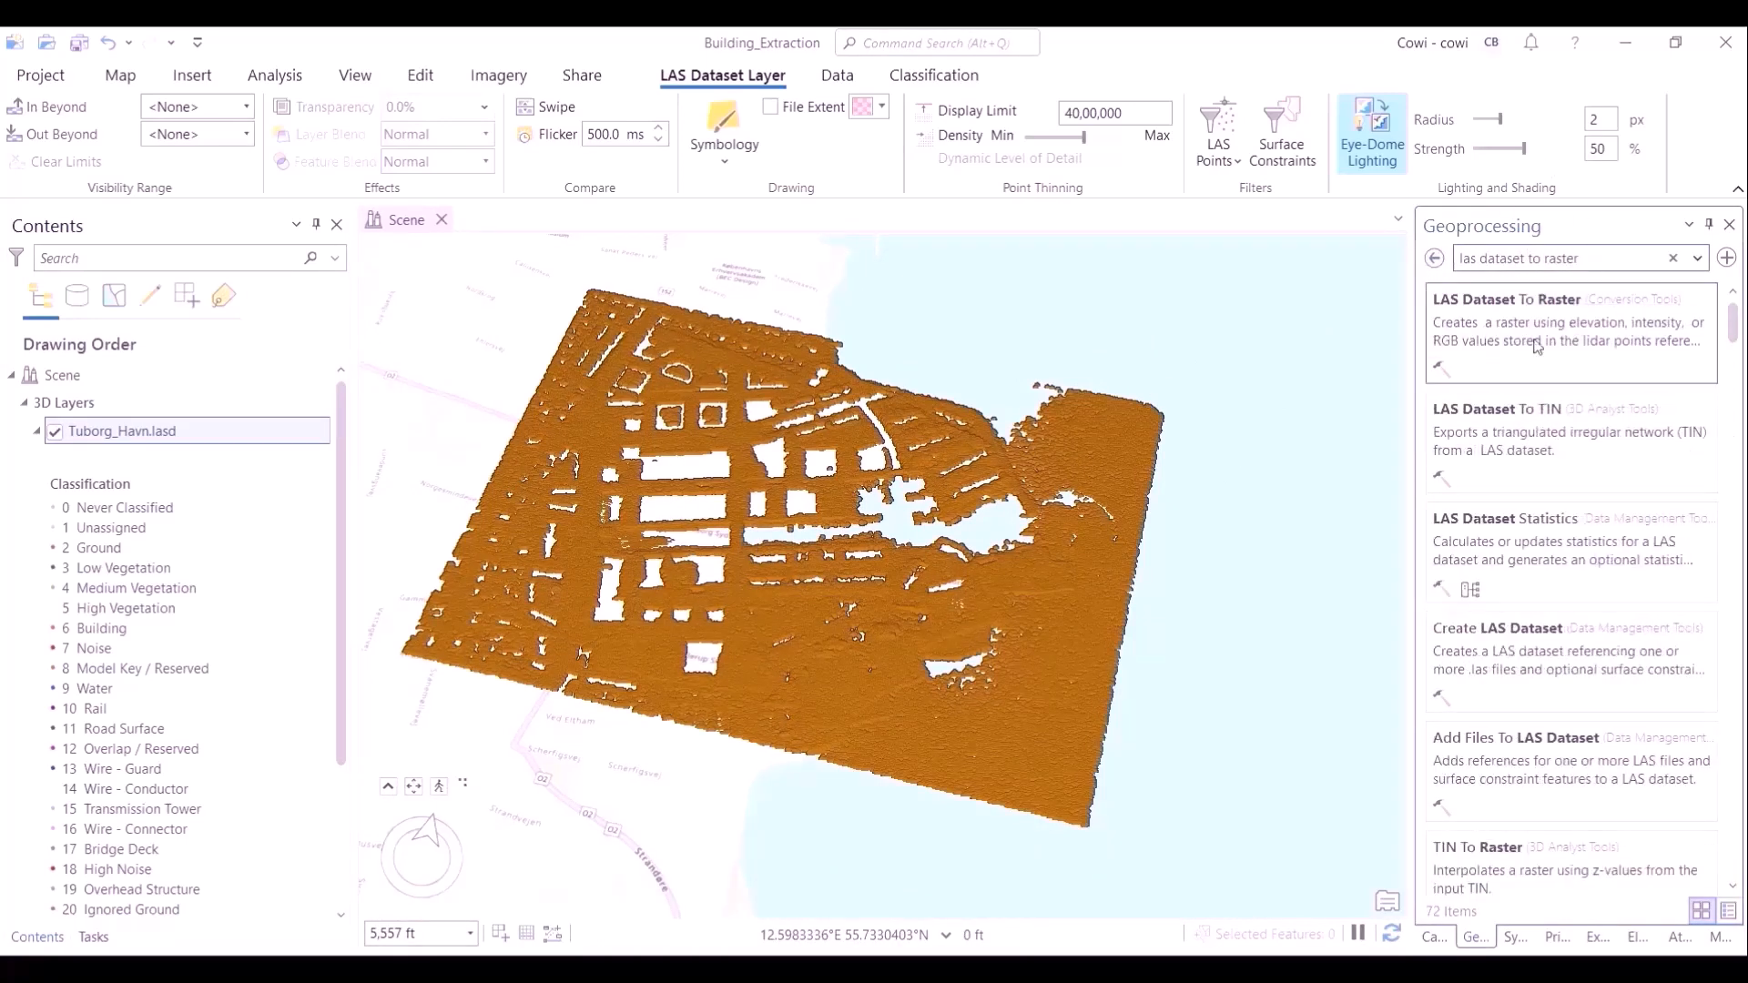
pyautogui.click(1525, 338)
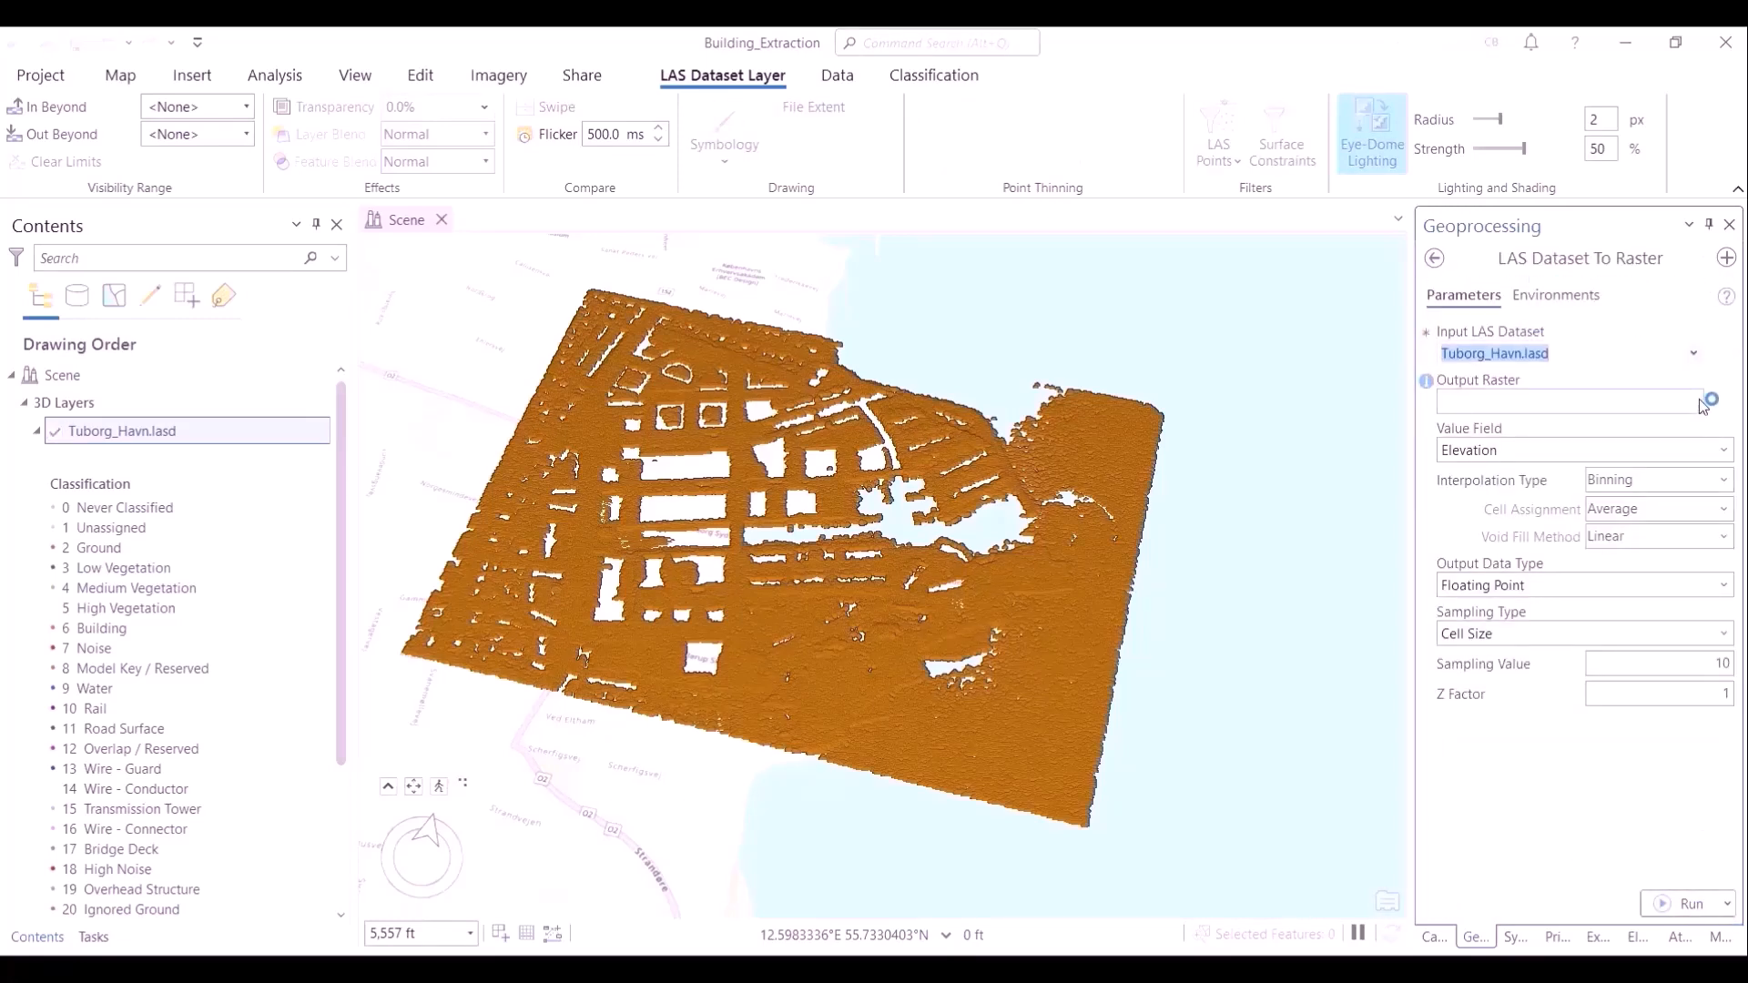
pyautogui.tripleClick(1695, 402)
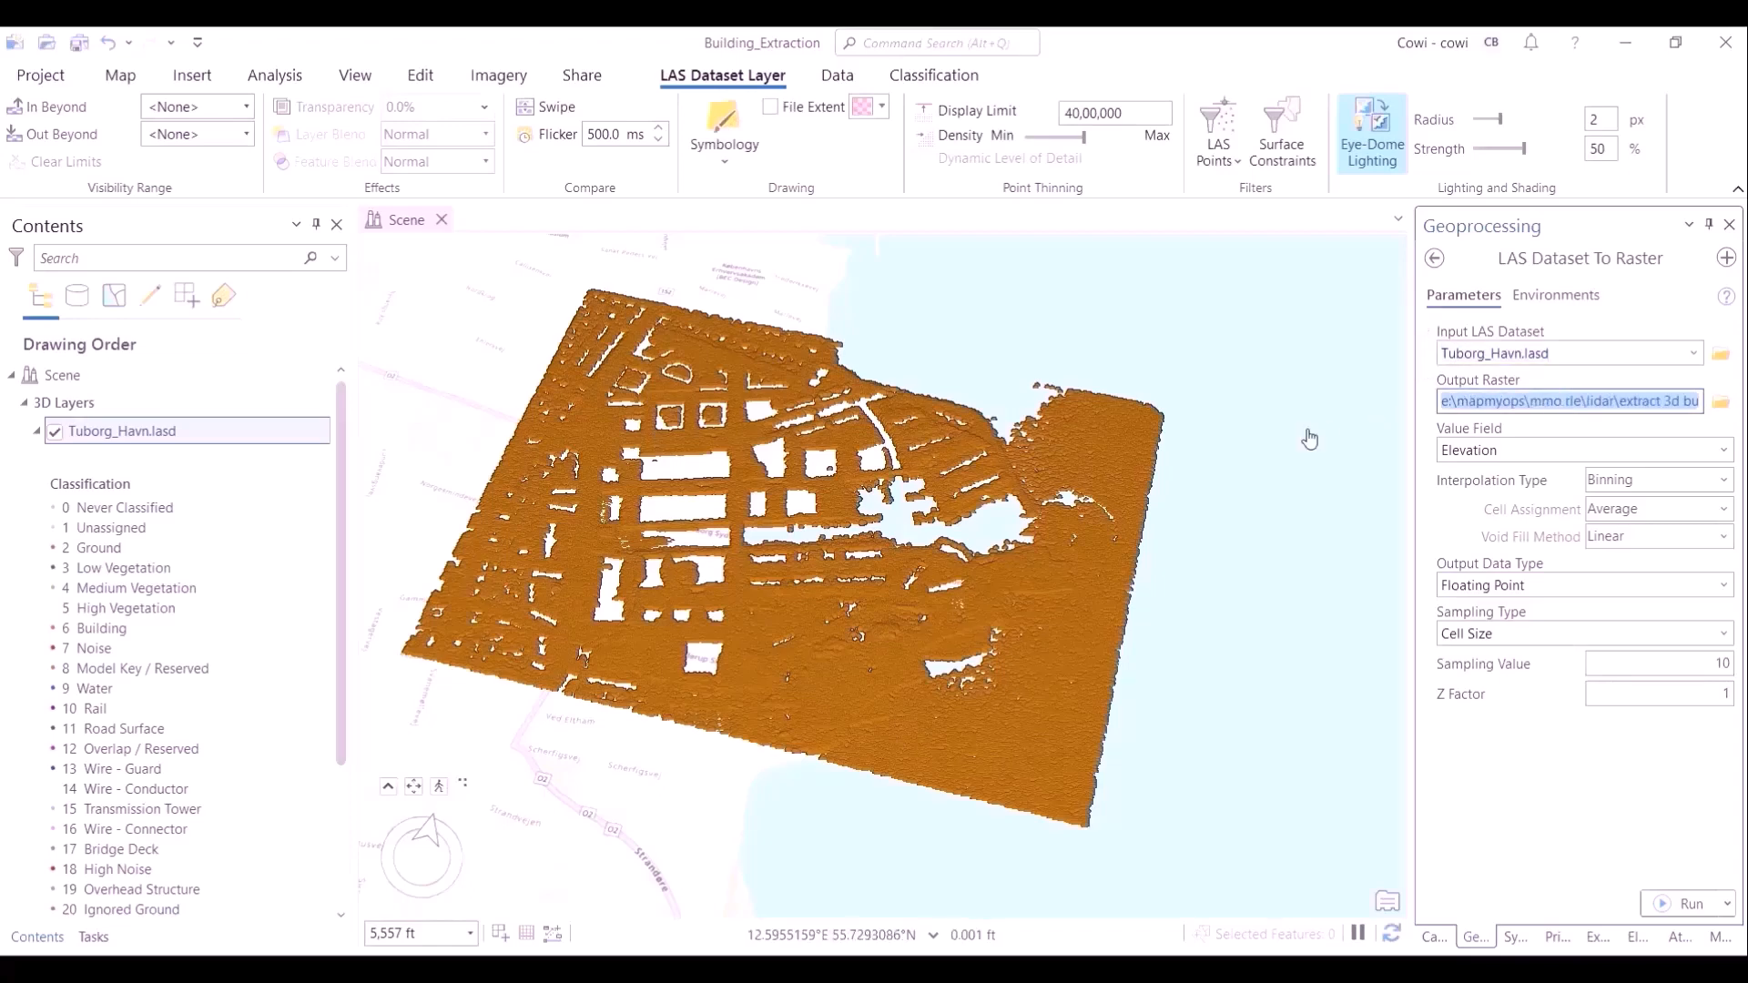
pyautogui.write('Tuborg_Havn_DEM')
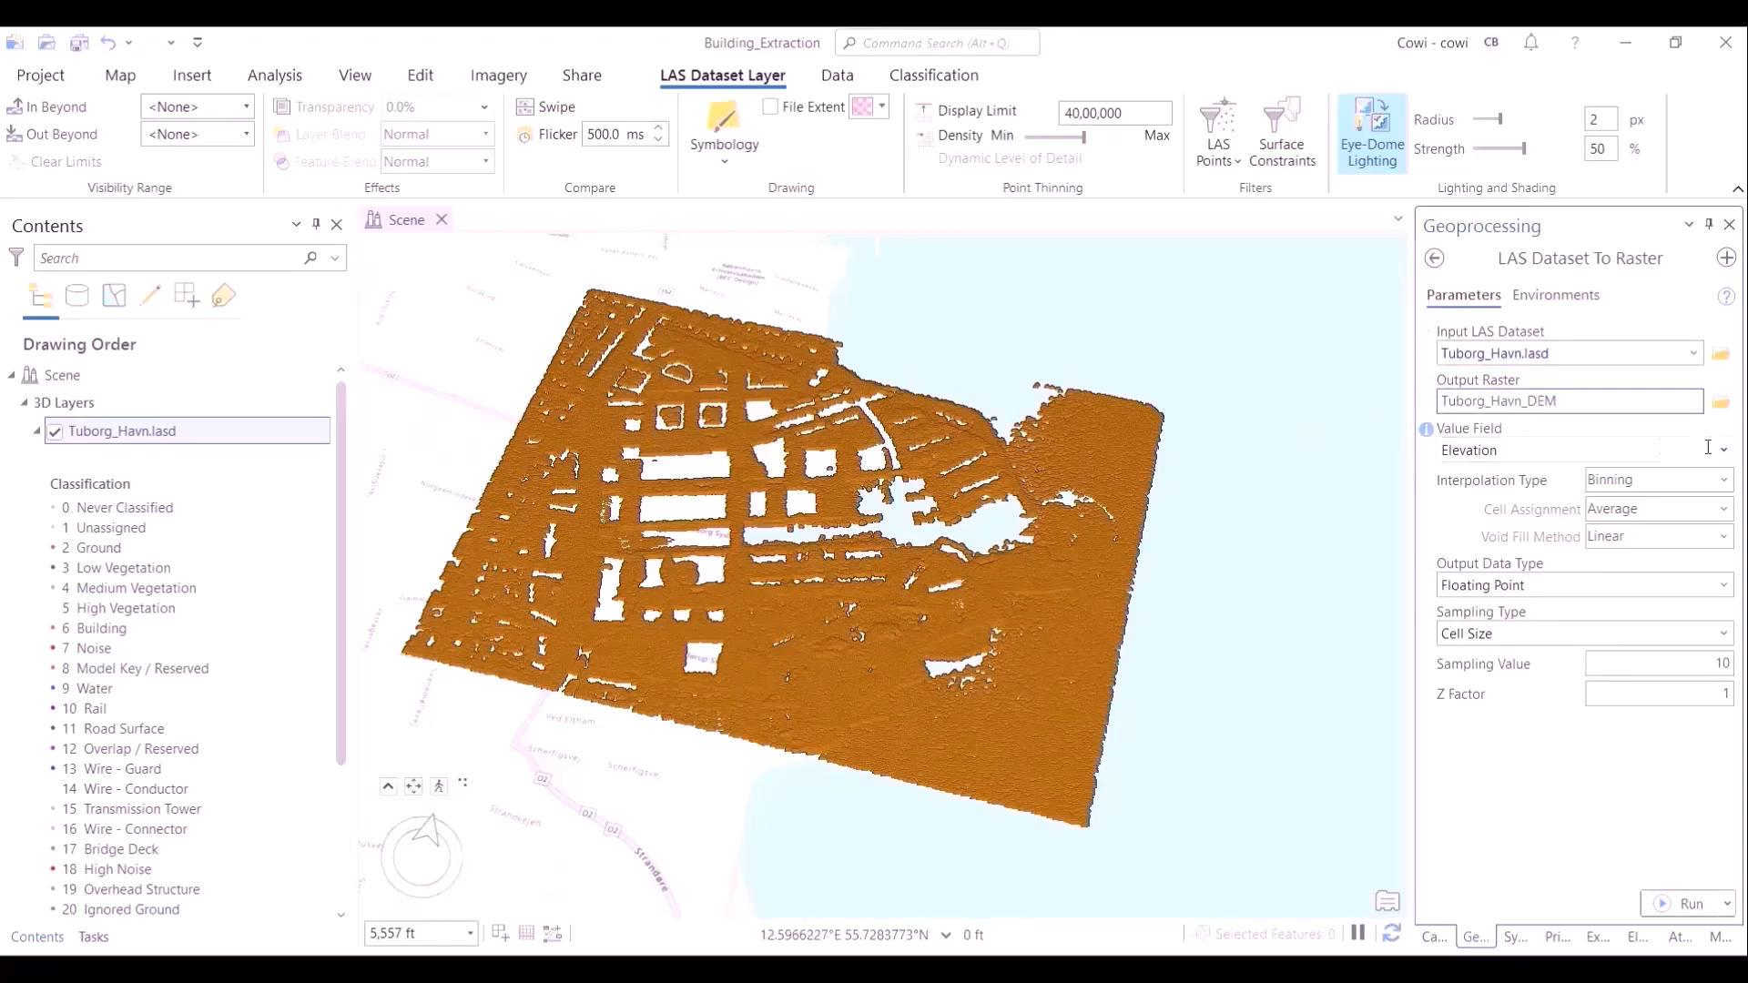
# Step: Generate the elevation raster using Triangulation interpolation and a cell size sampling value of 0.5
pyautogui.click(1723, 480)
pyautogui.click(1640, 530)
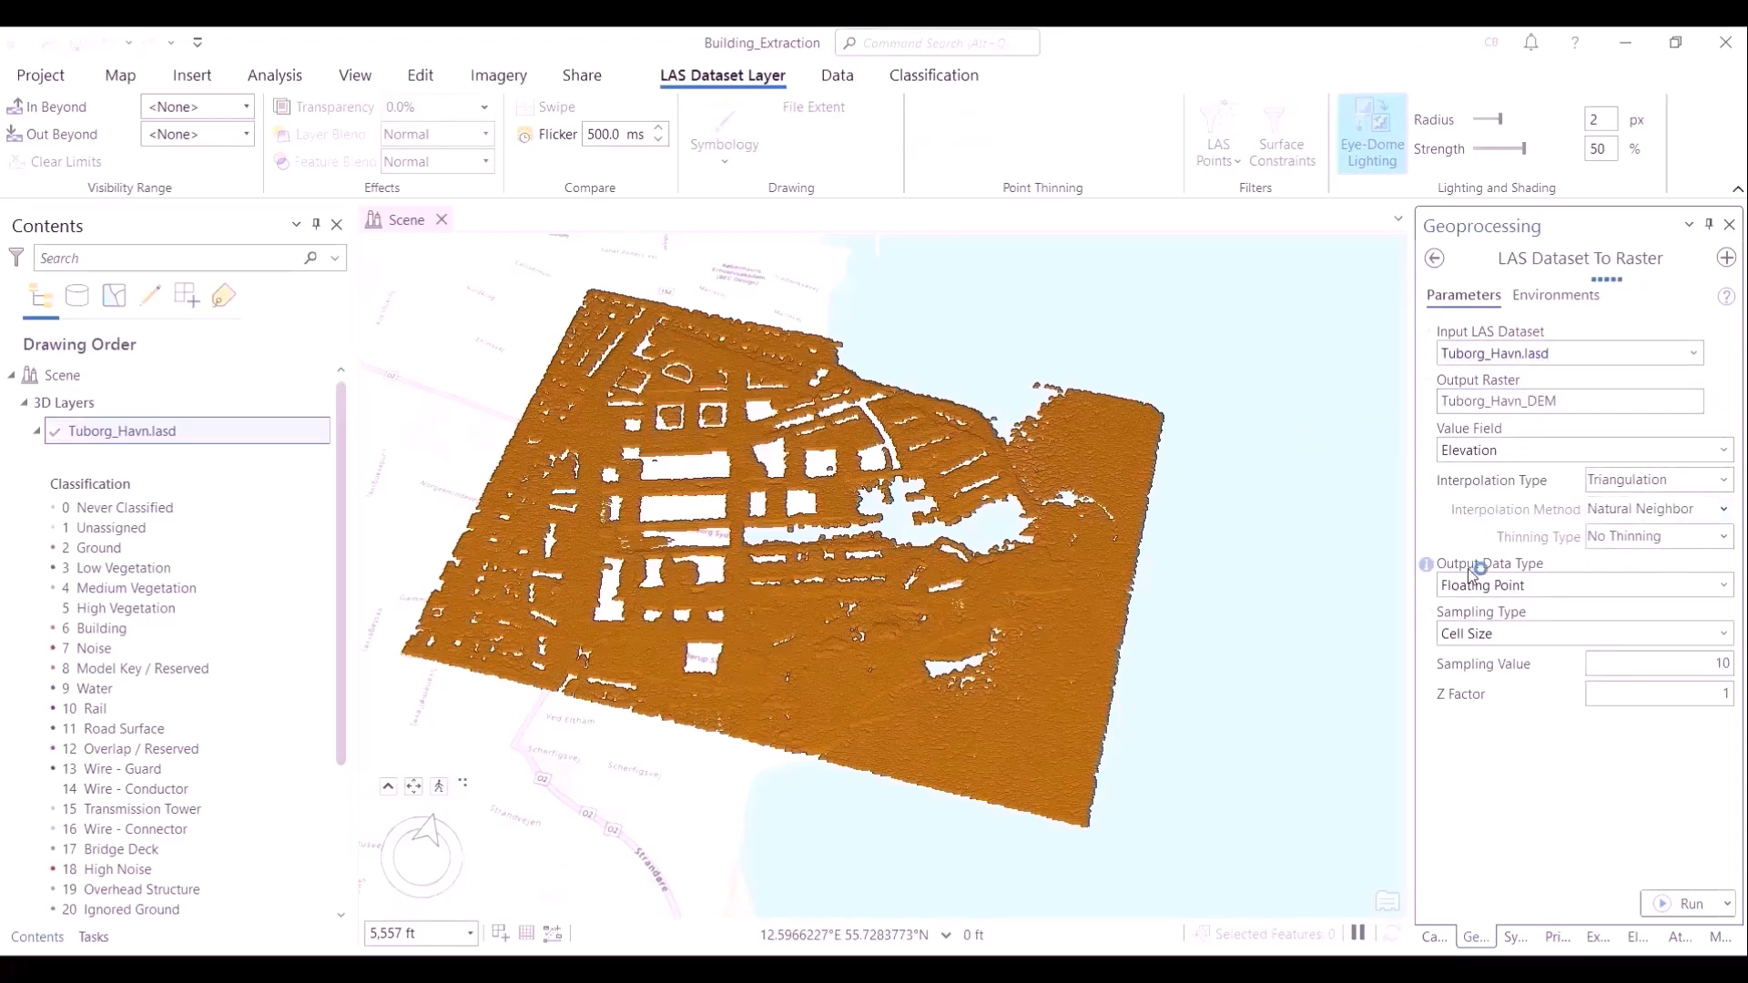
pyautogui.doubleClick(1667, 664)
pyautogui.write('0.5')
pyautogui.click(1653, 752)
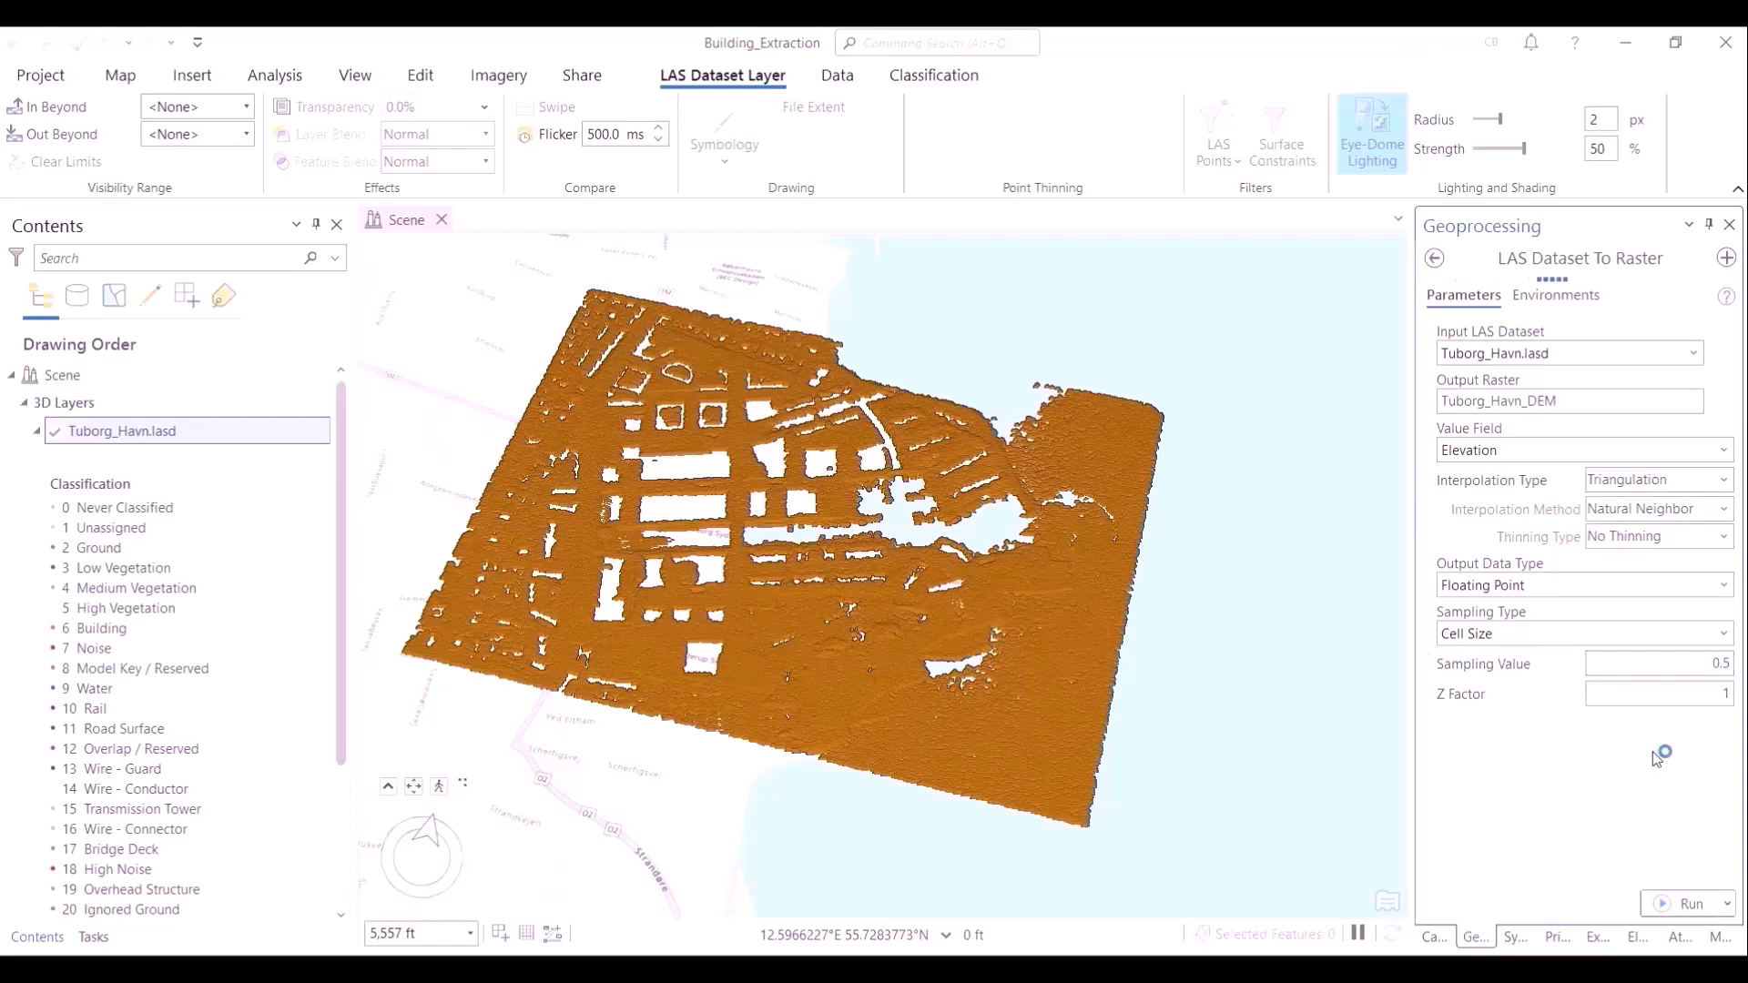
pyautogui.click(1684, 903)
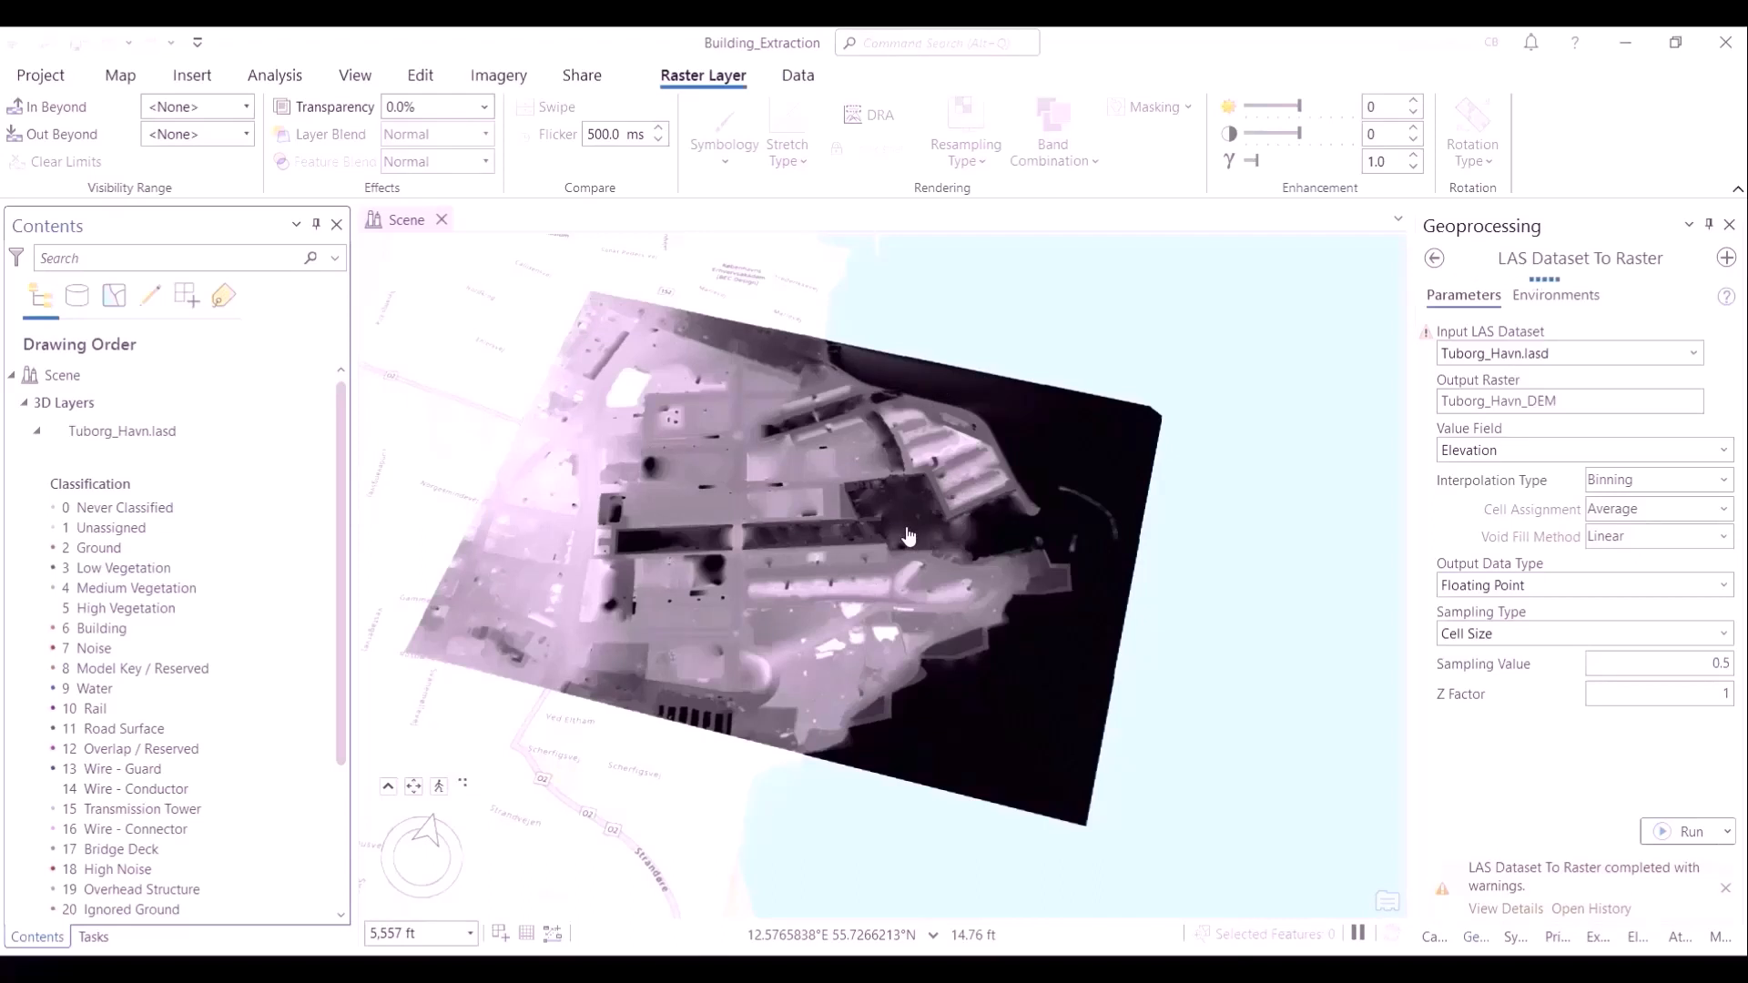
# Step: Examine the Tuborg_Havn_DEM raster around the harbour and building areas, collapsing the LAS layer's legend and toggling the raster off and on
pyautogui.scroll(5, 908, 536)
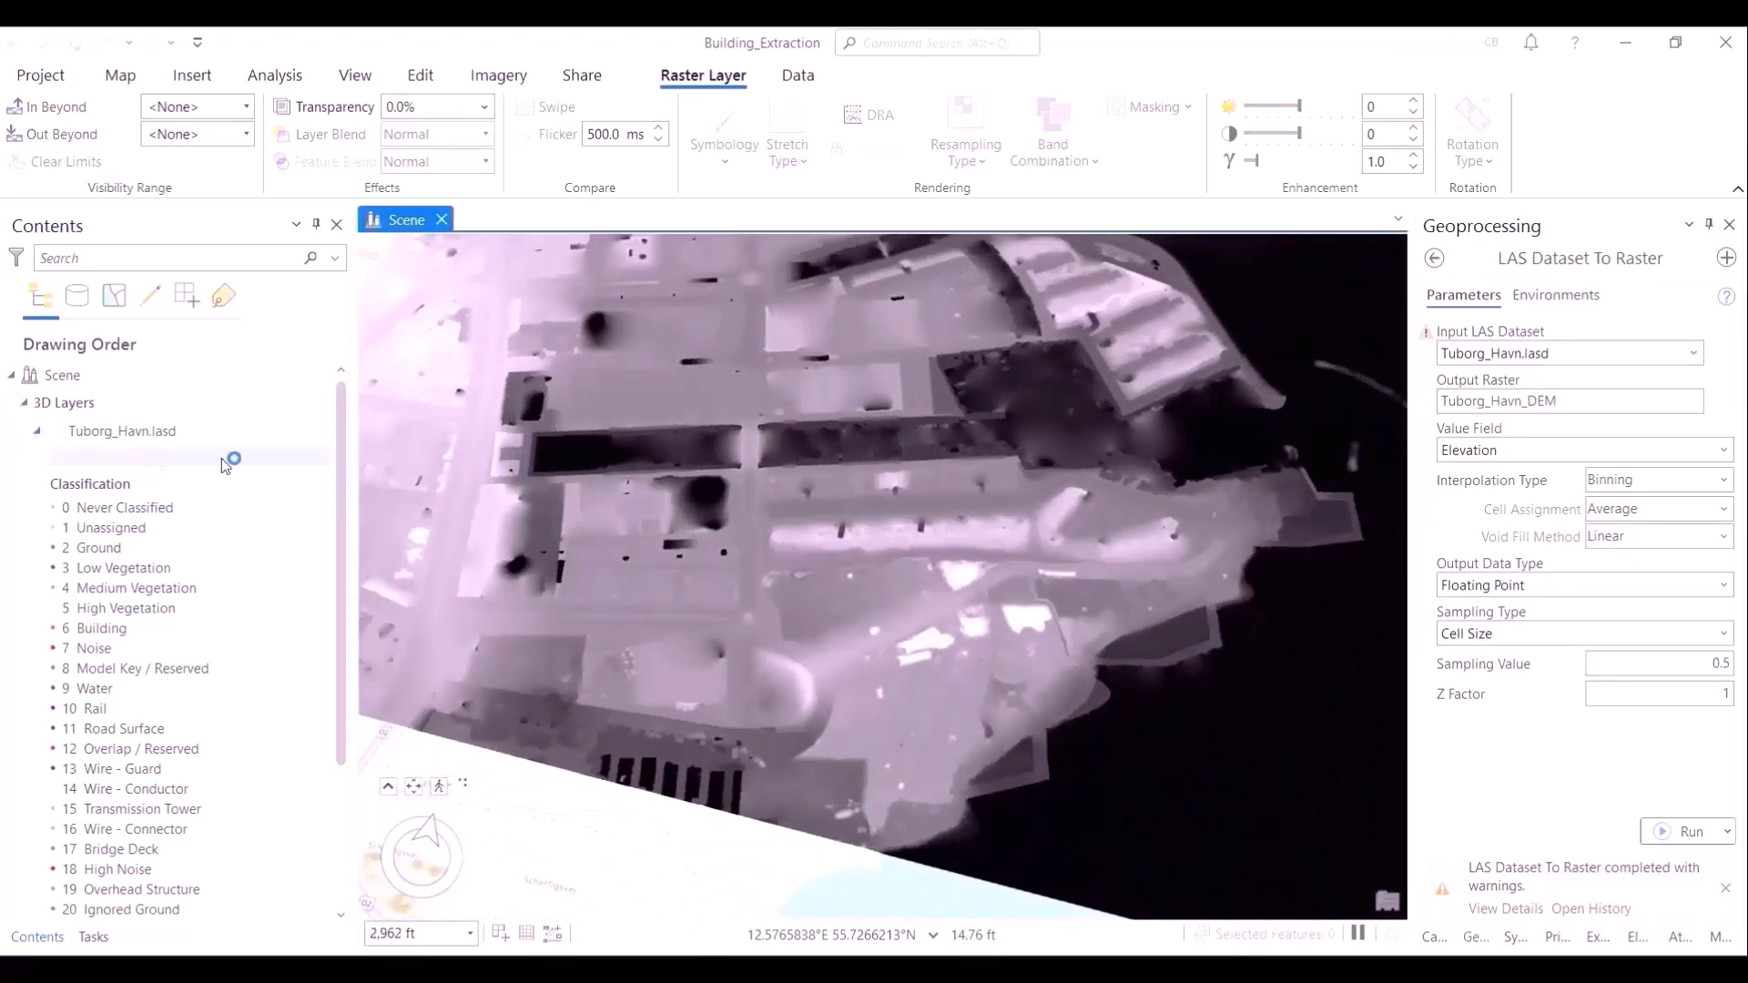
pyautogui.click(37, 432)
pyautogui.click(26, 459)
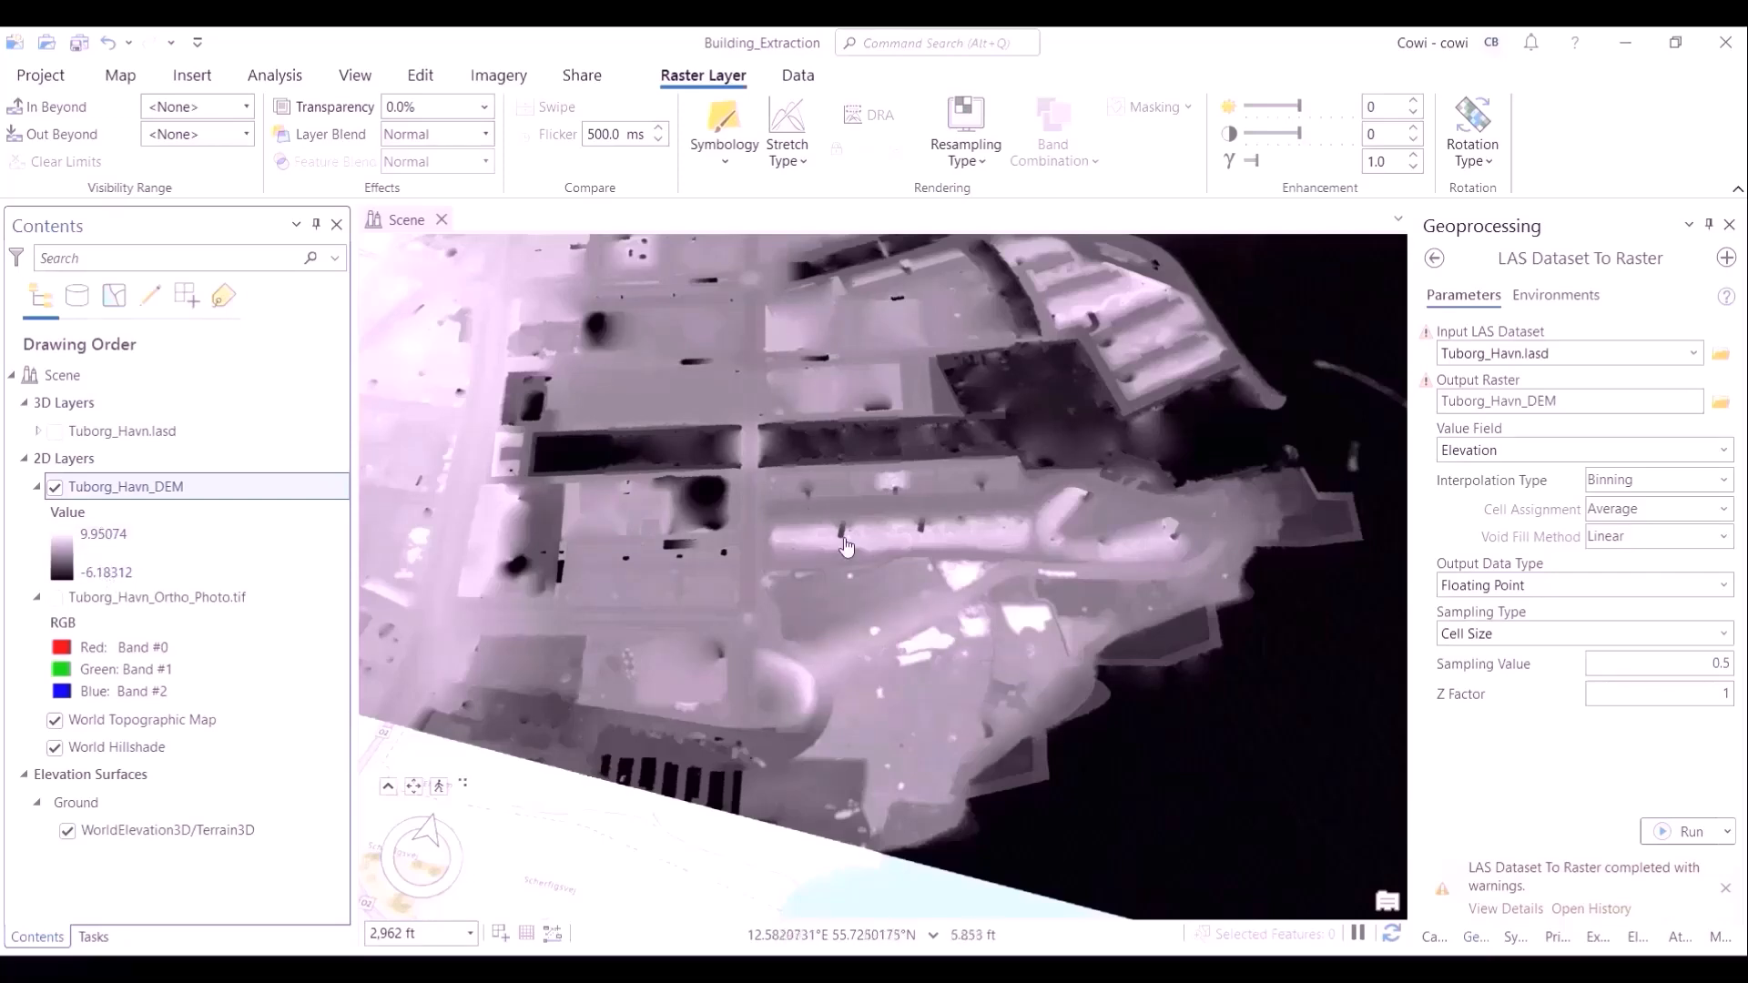
pyautogui.moveTo(653, 451); pyautogui.dragTo(687, 484)
pyautogui.scroll(-2, 899, 581)
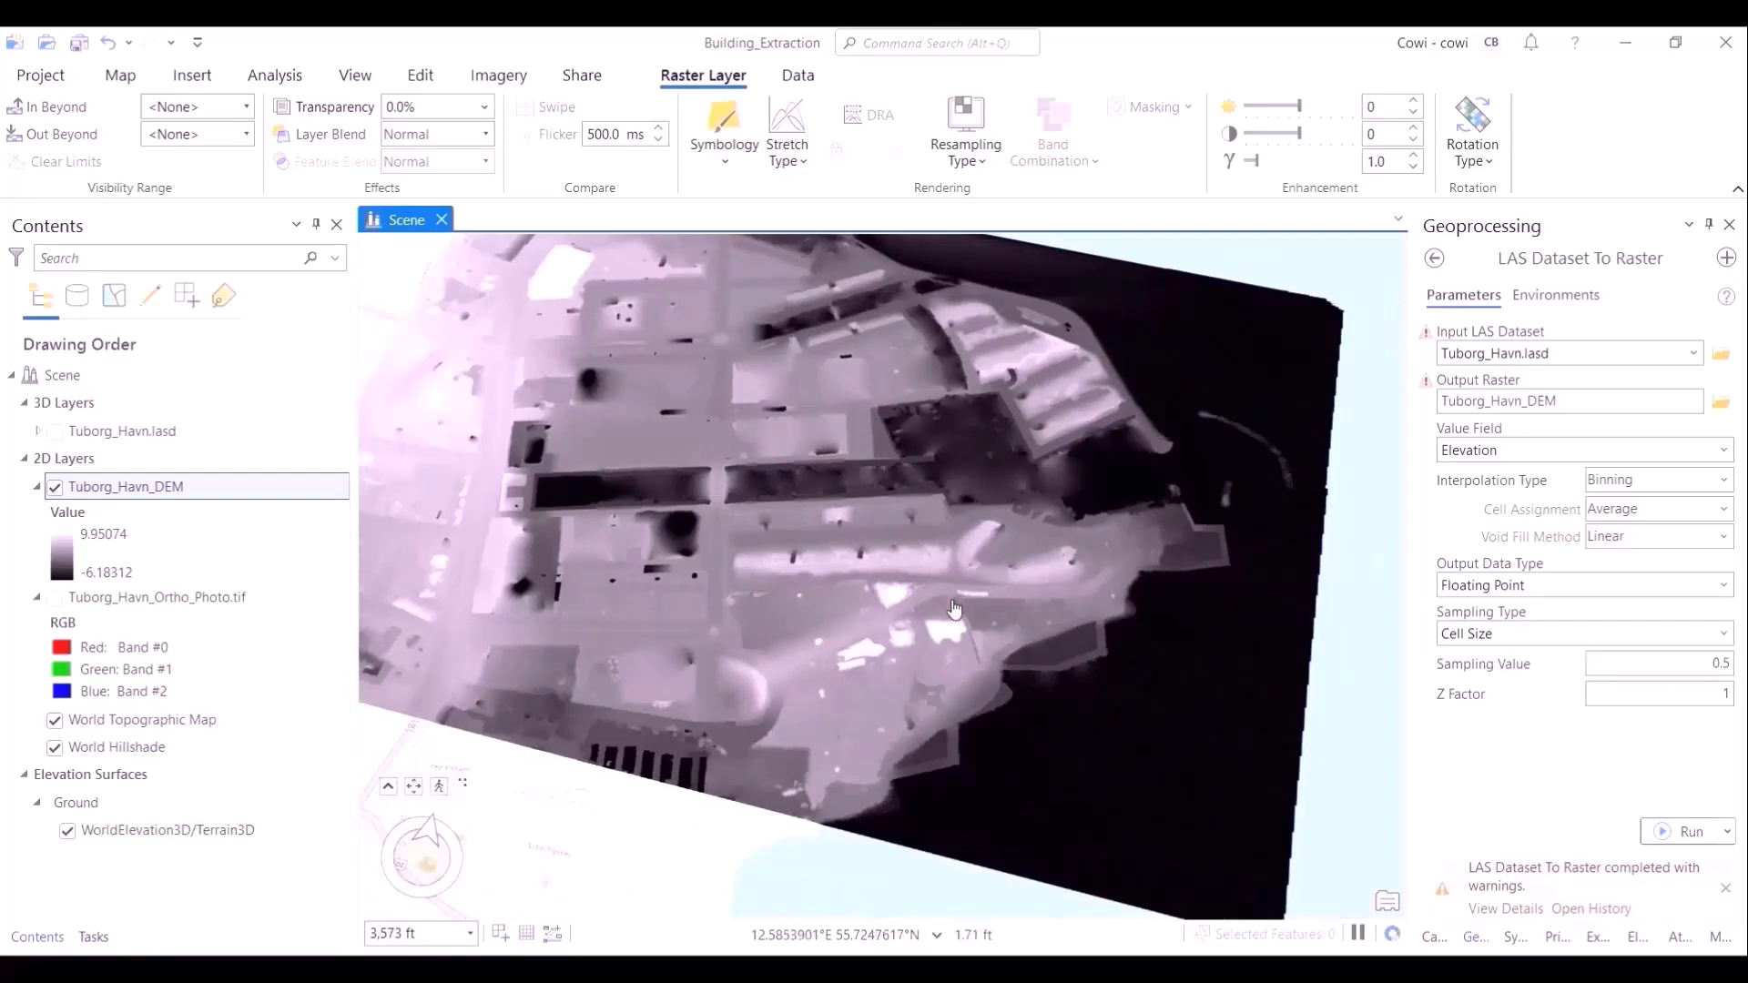
pyautogui.scroll(2, 947, 632)
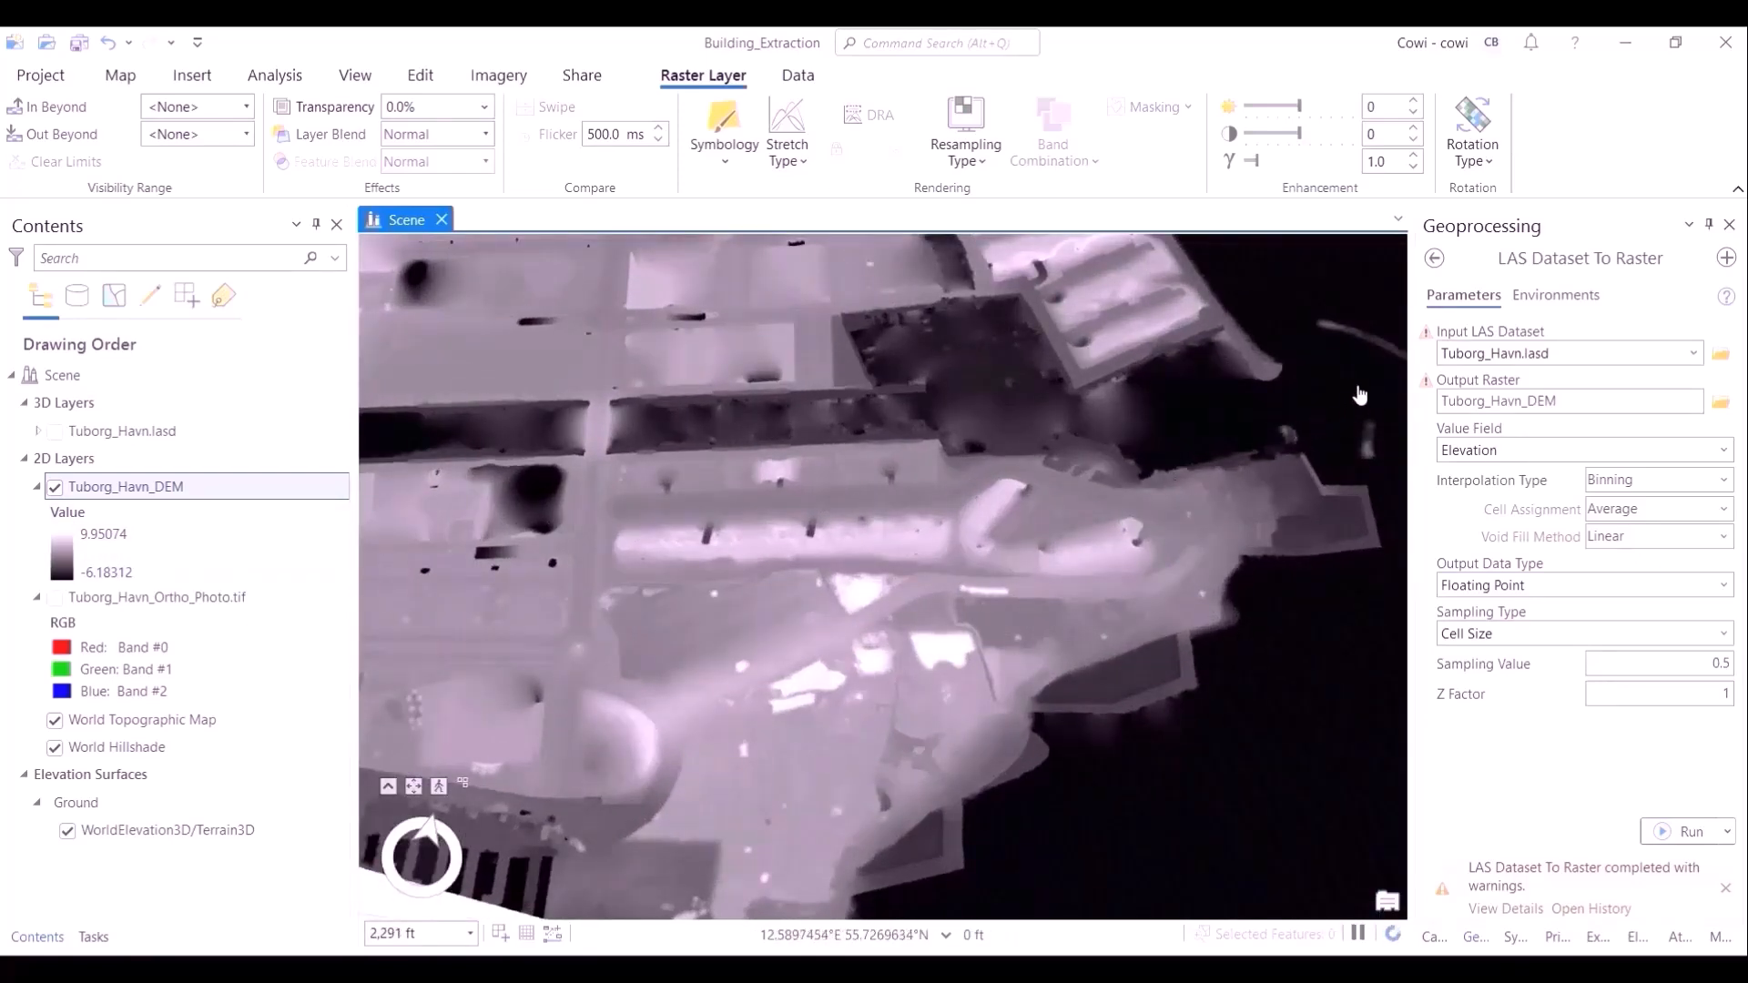
pyautogui.scroll(-1, 1290, 435)
pyautogui.scroll(-1, 1290, 435)
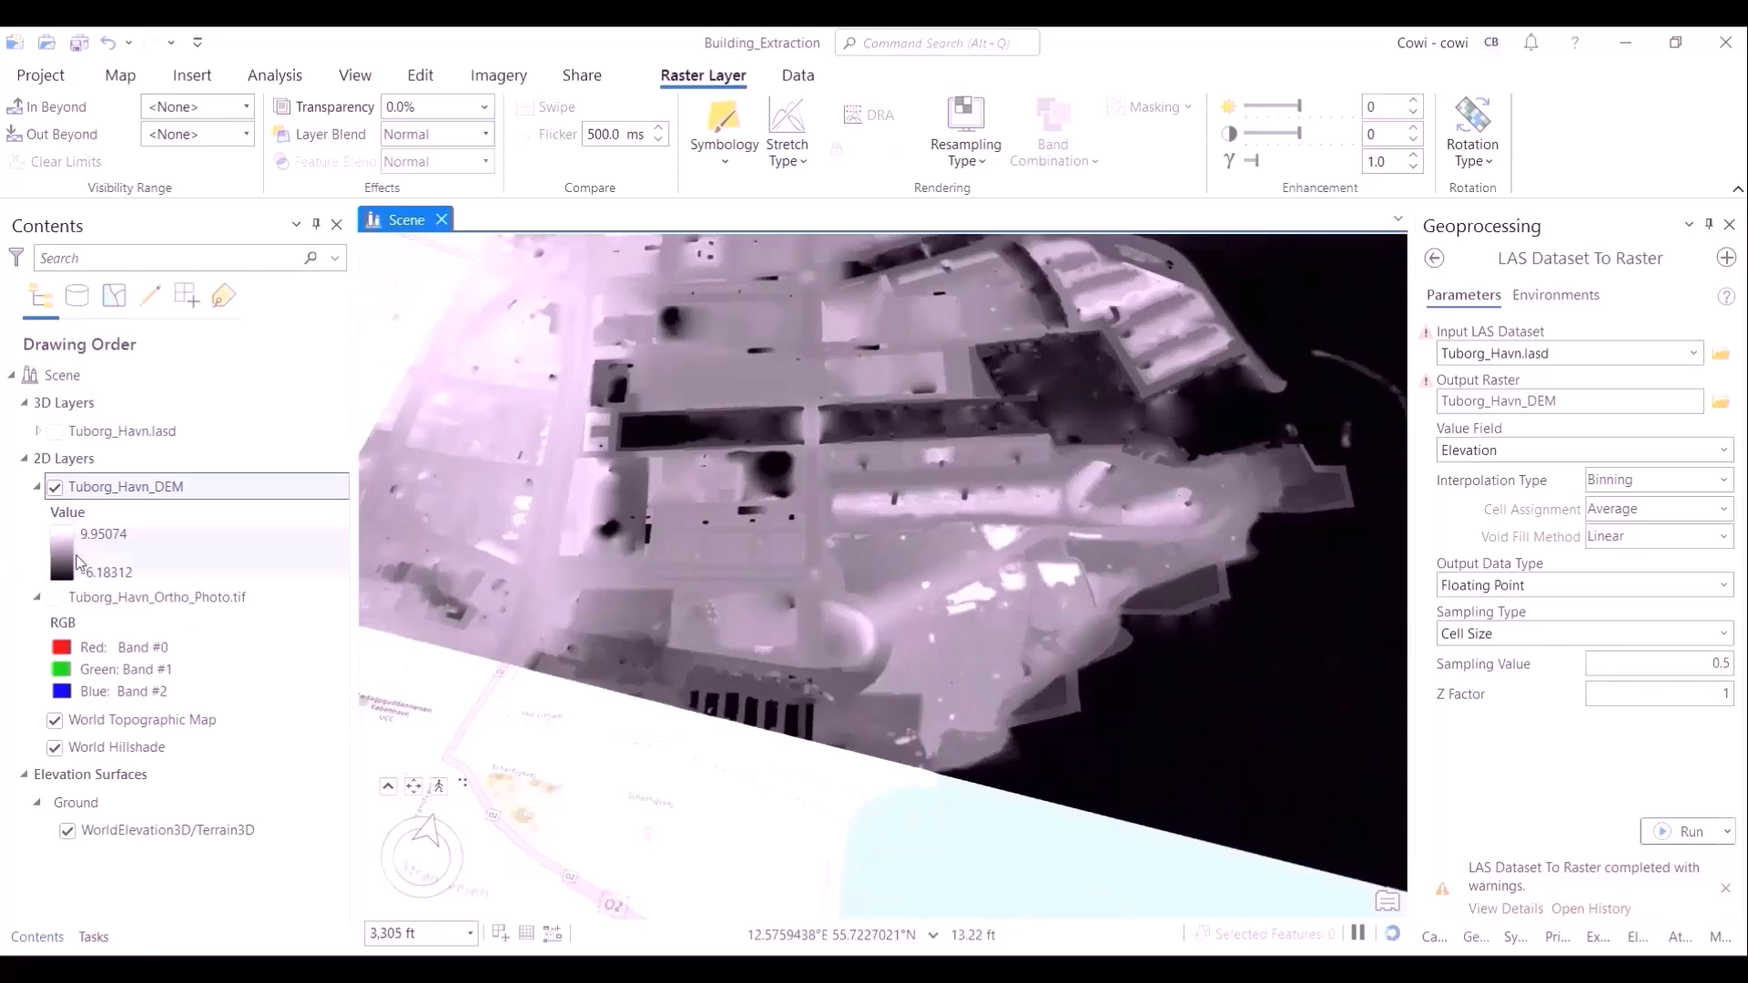
pyautogui.moveTo(601, 555); pyautogui.dragTo(606, 683)
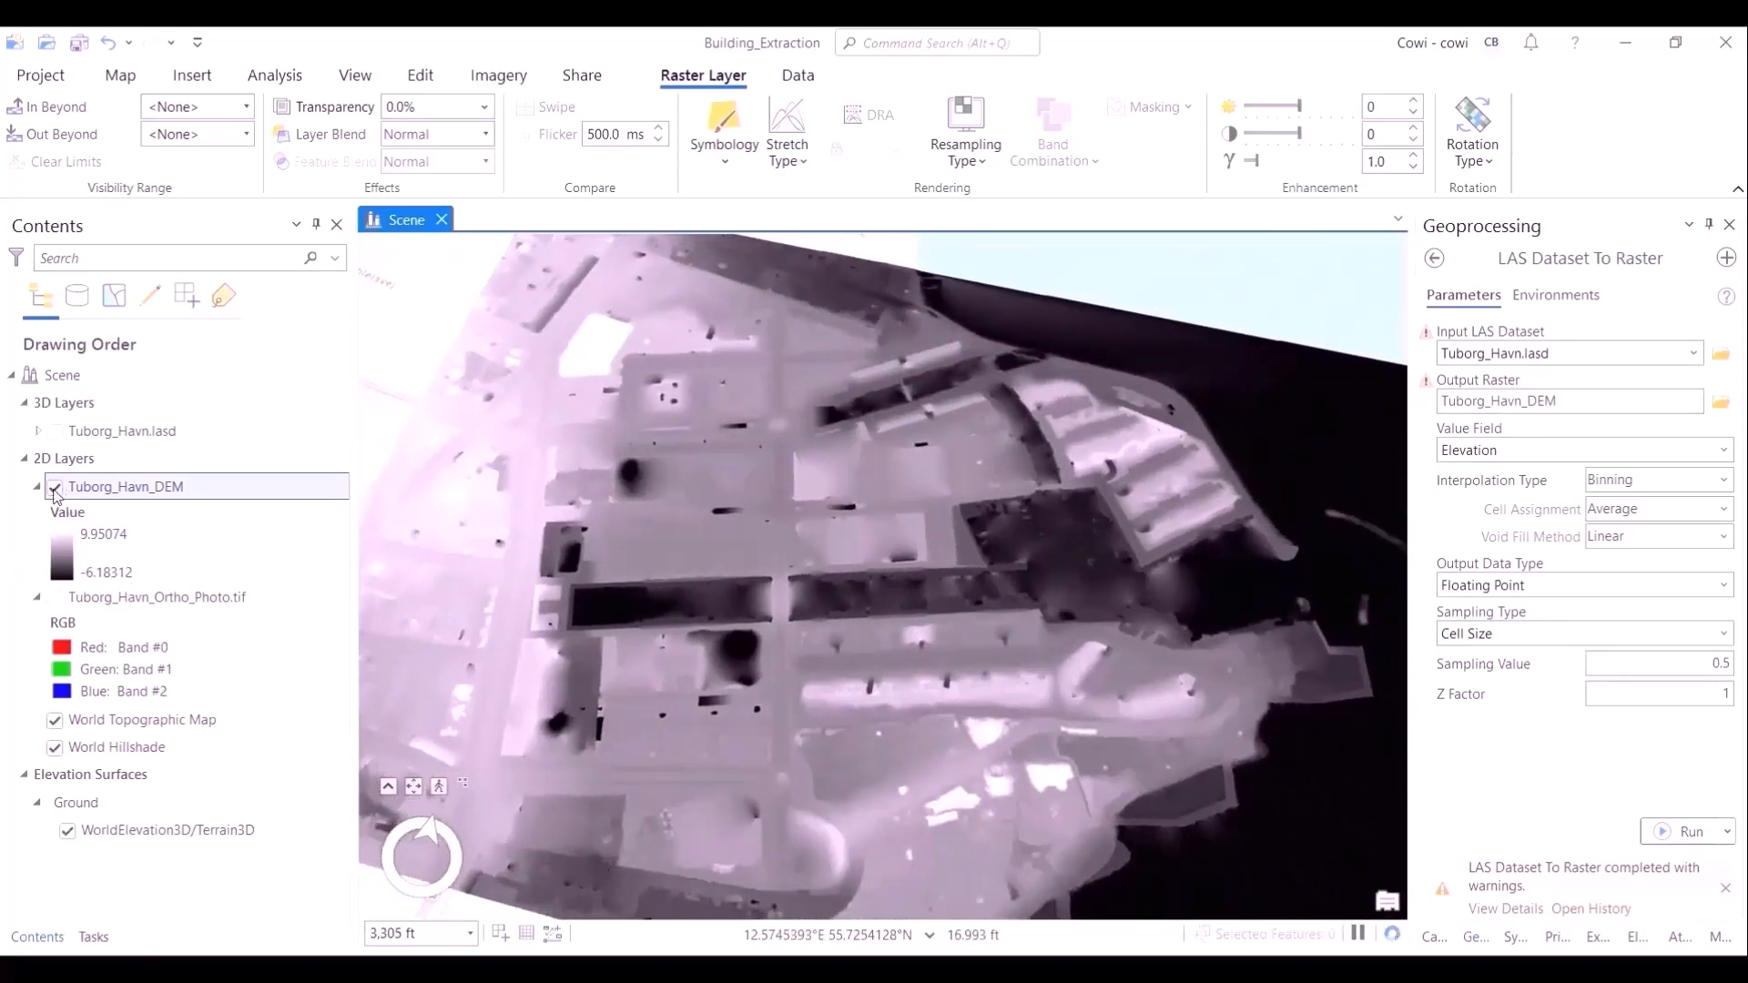
pyautogui.click(54, 489)
pyautogui.click(55, 489)
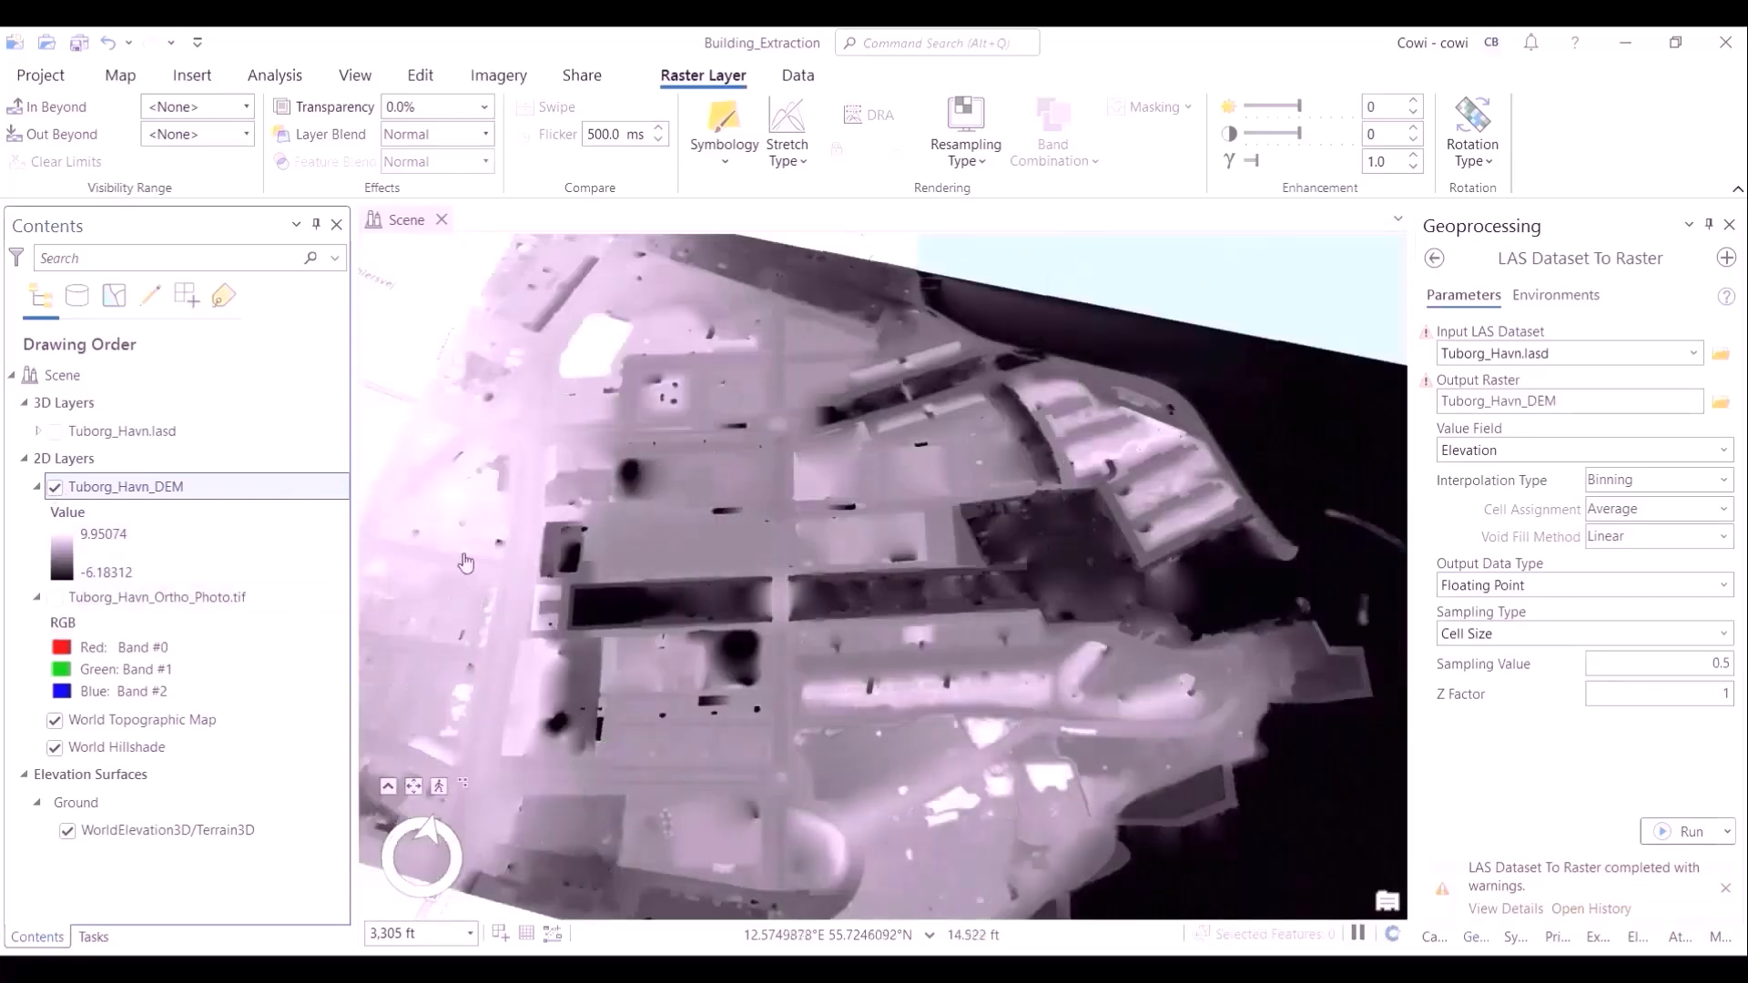
# Step: Hide the Tuborg_Havn_DEM raster and display the Tuborg_Havn.lasd point layer in its place
pyautogui.click(54, 488)
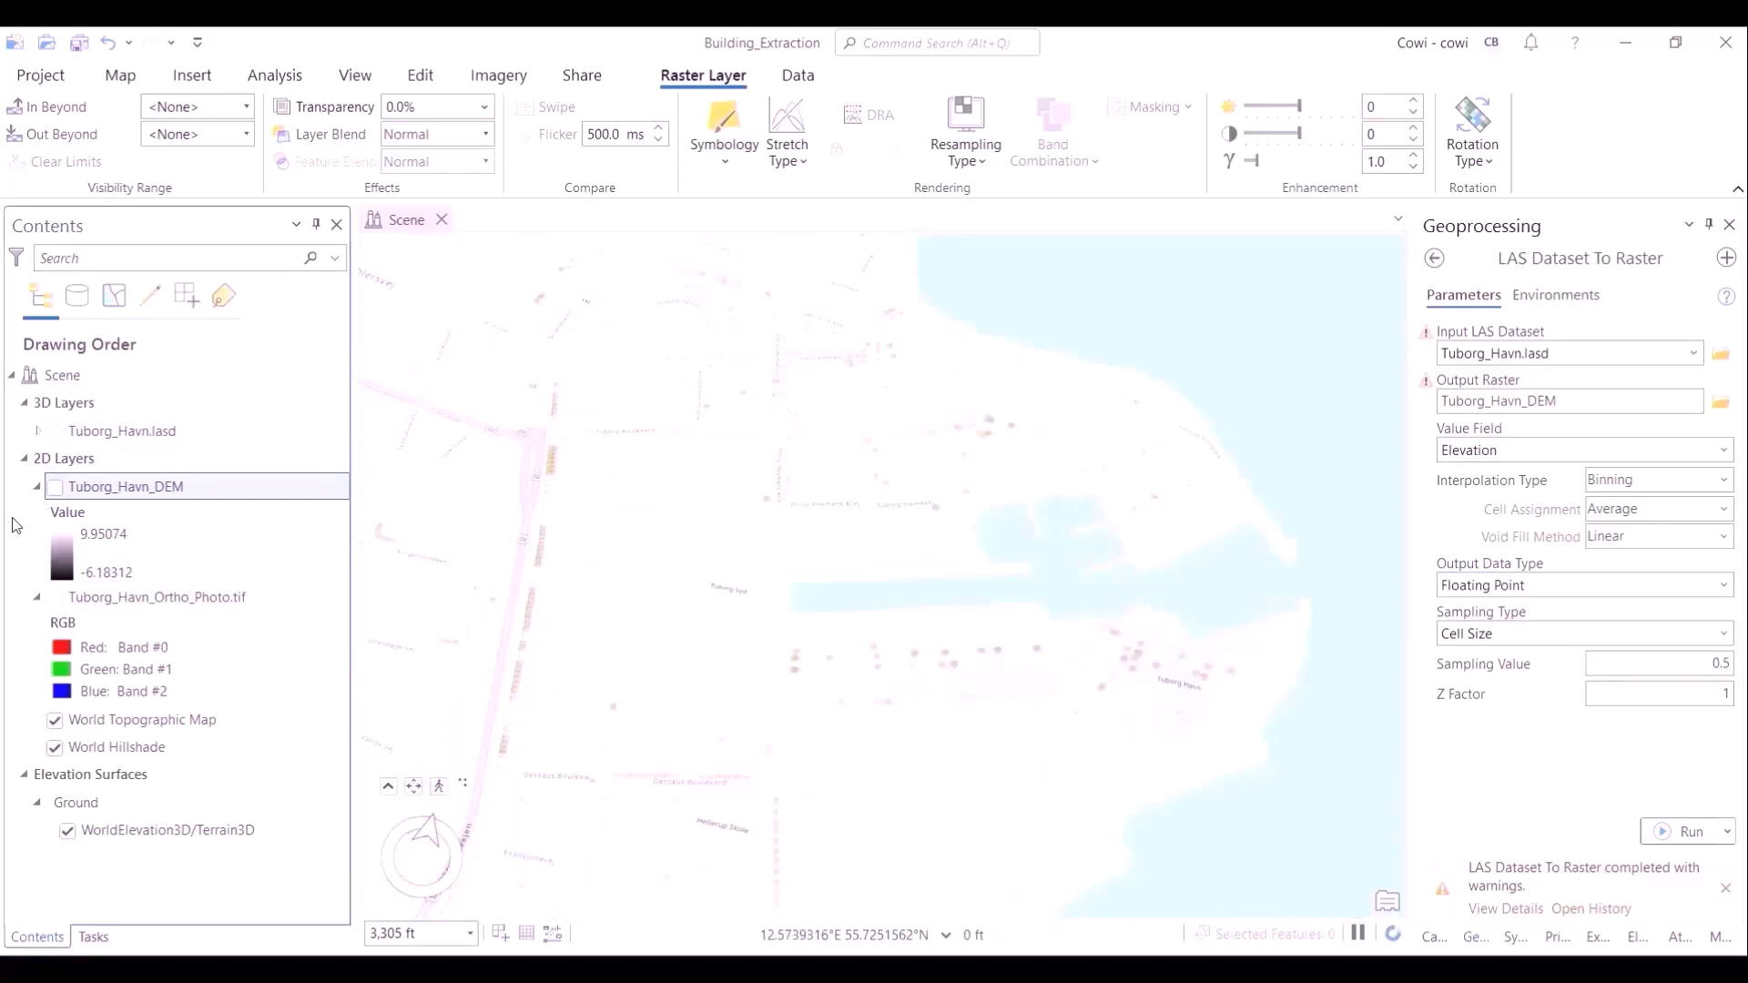
pyautogui.click(55, 432)
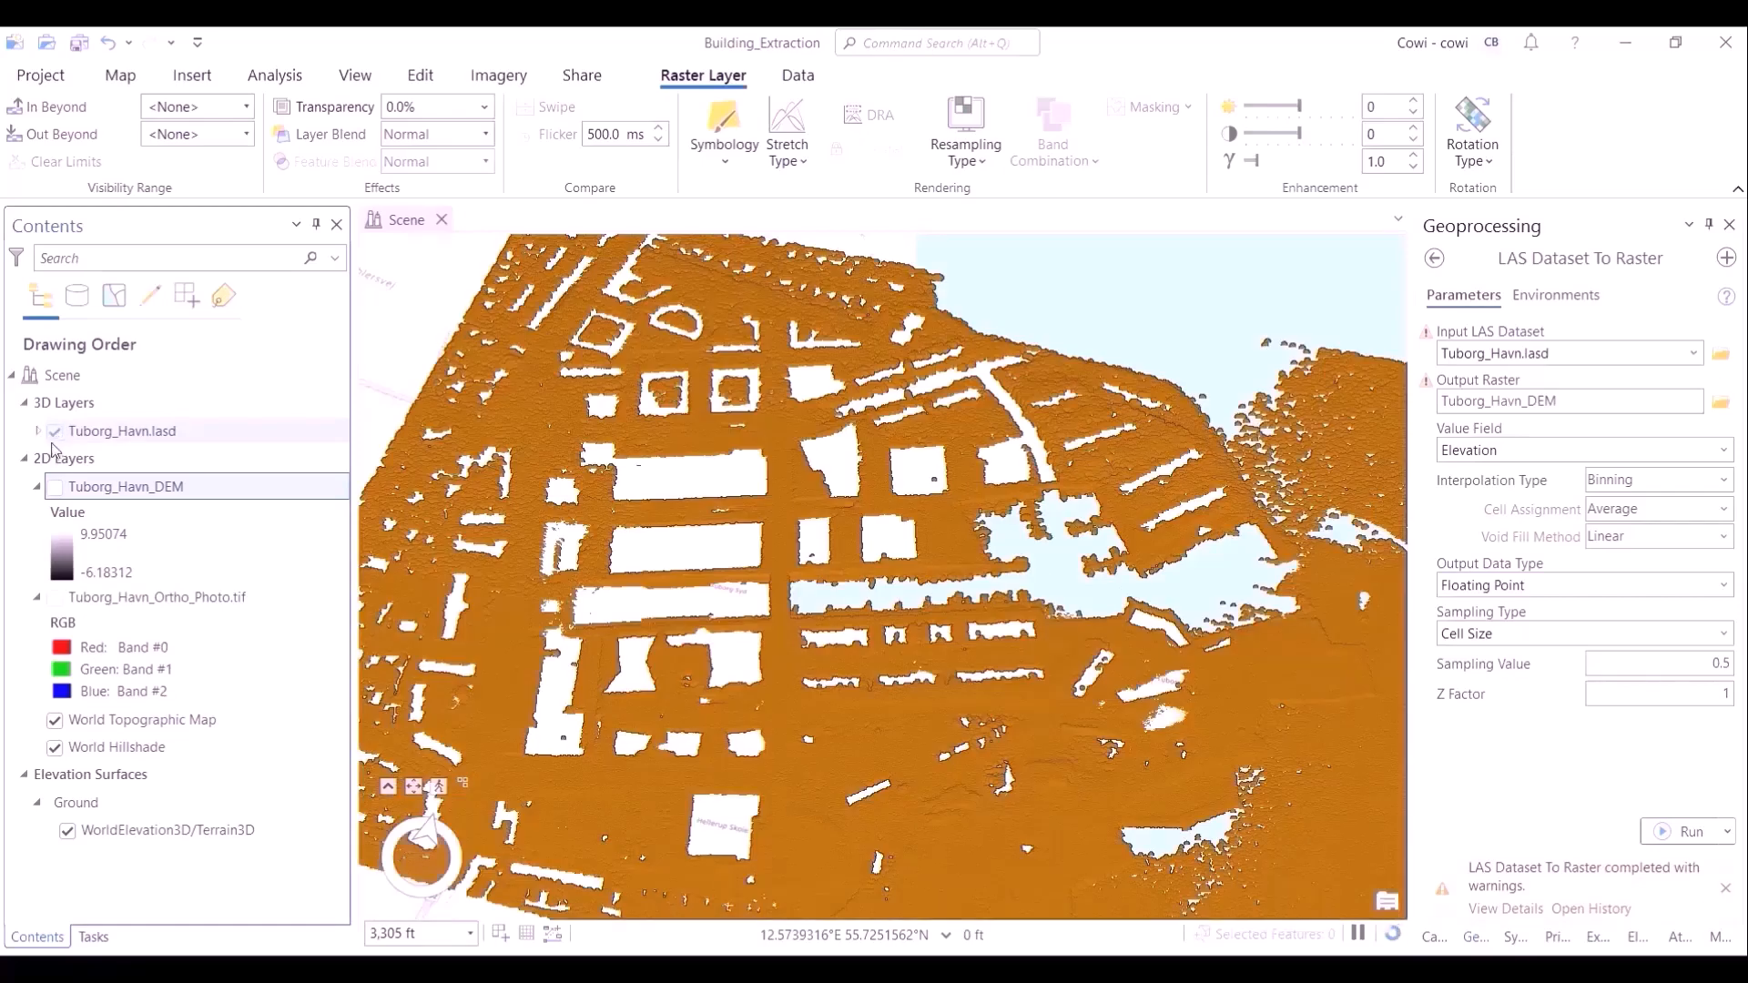
pyautogui.scroll(-2, 615, 477)
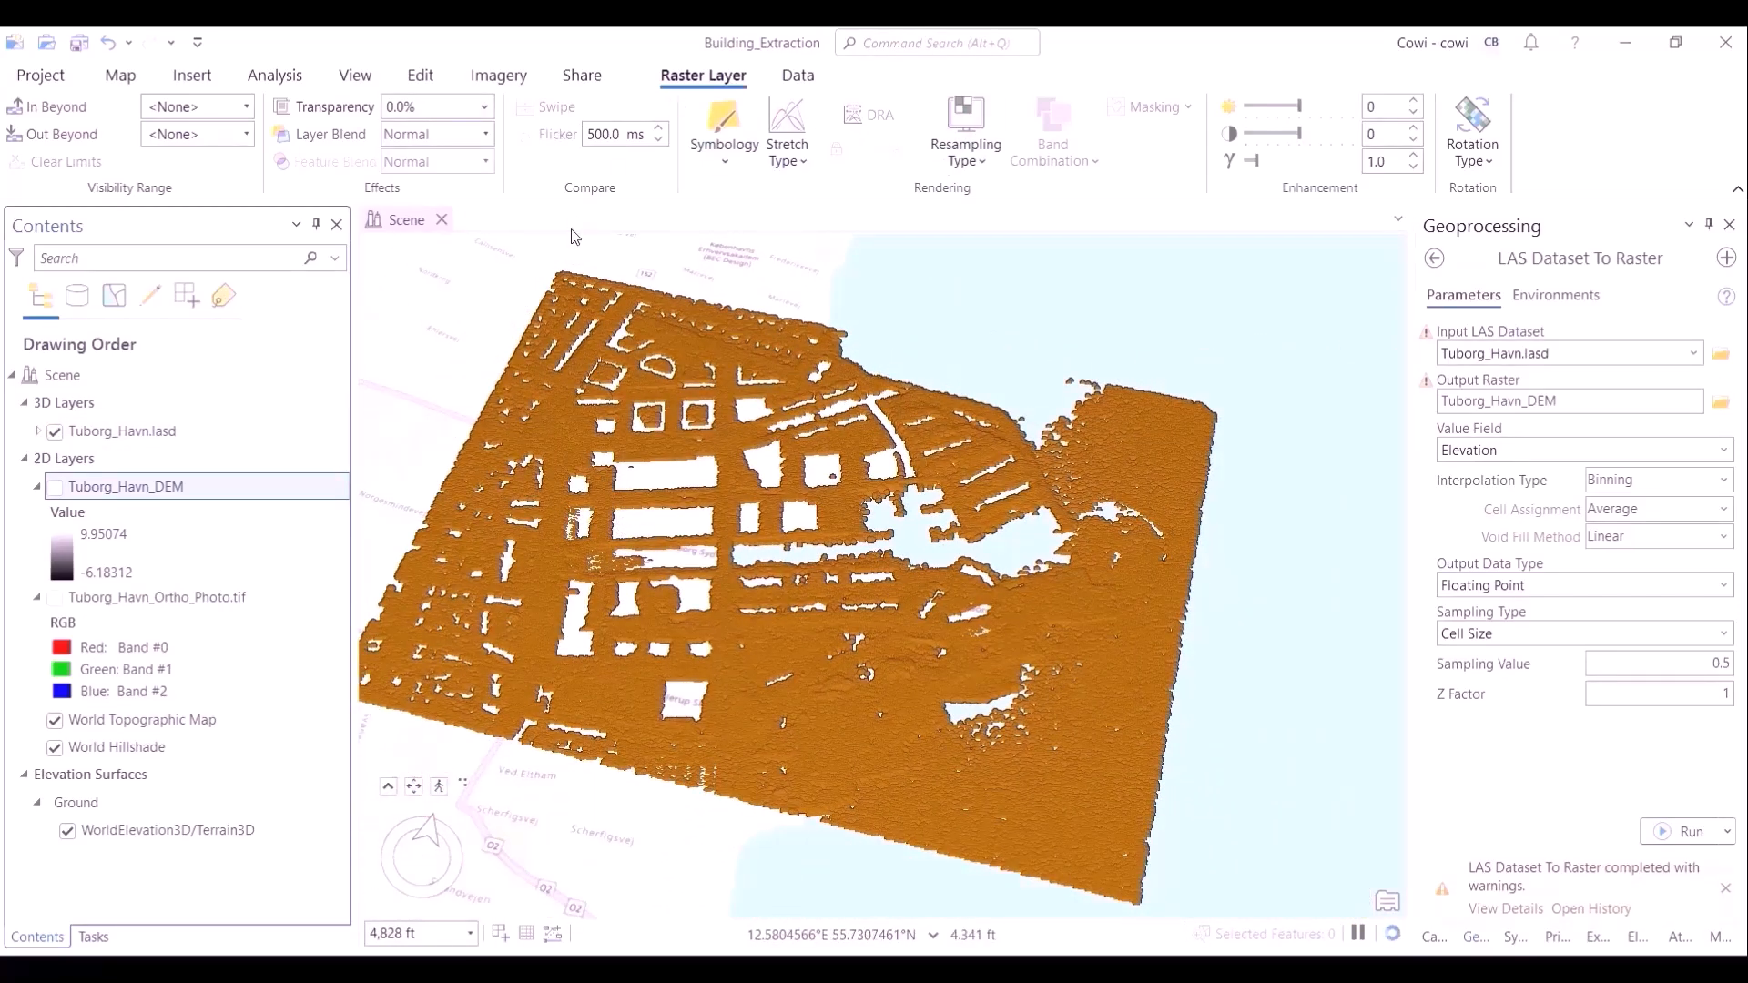
# Step: Filter the Tuborg_Havn.lasd layer to show only points classified as 1 Unassigned and inspect them
pyautogui.click(136, 432)
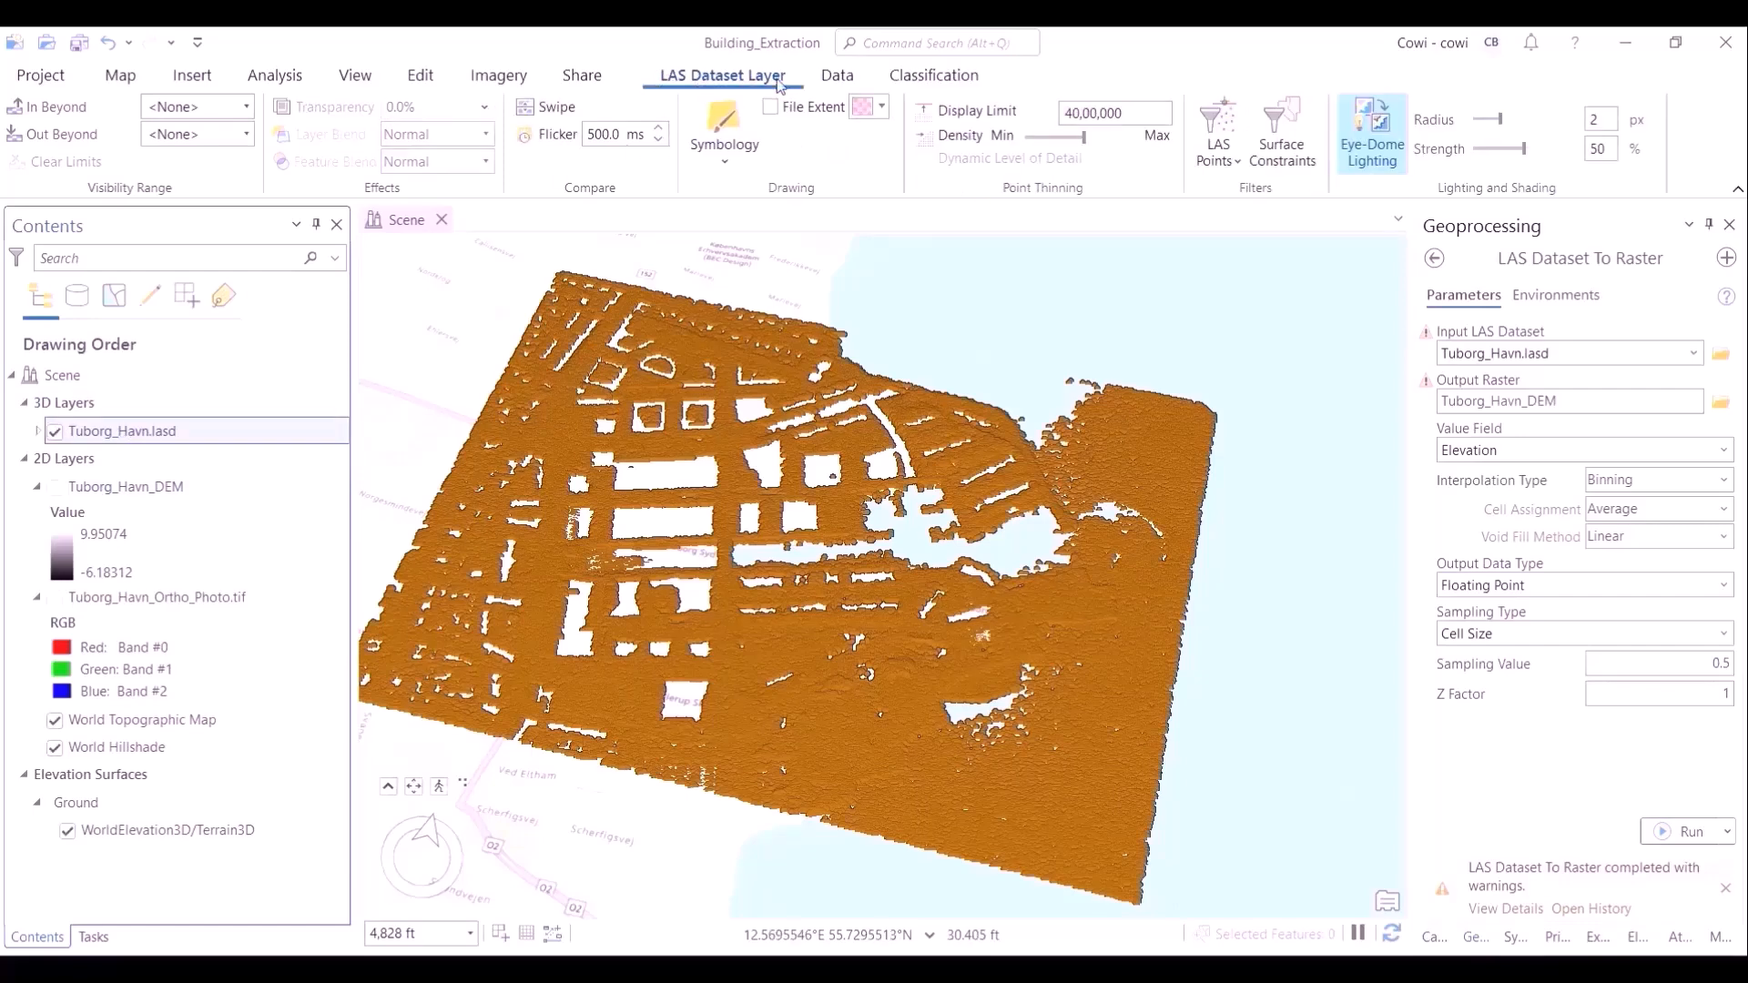
pyautogui.click(1221, 126)
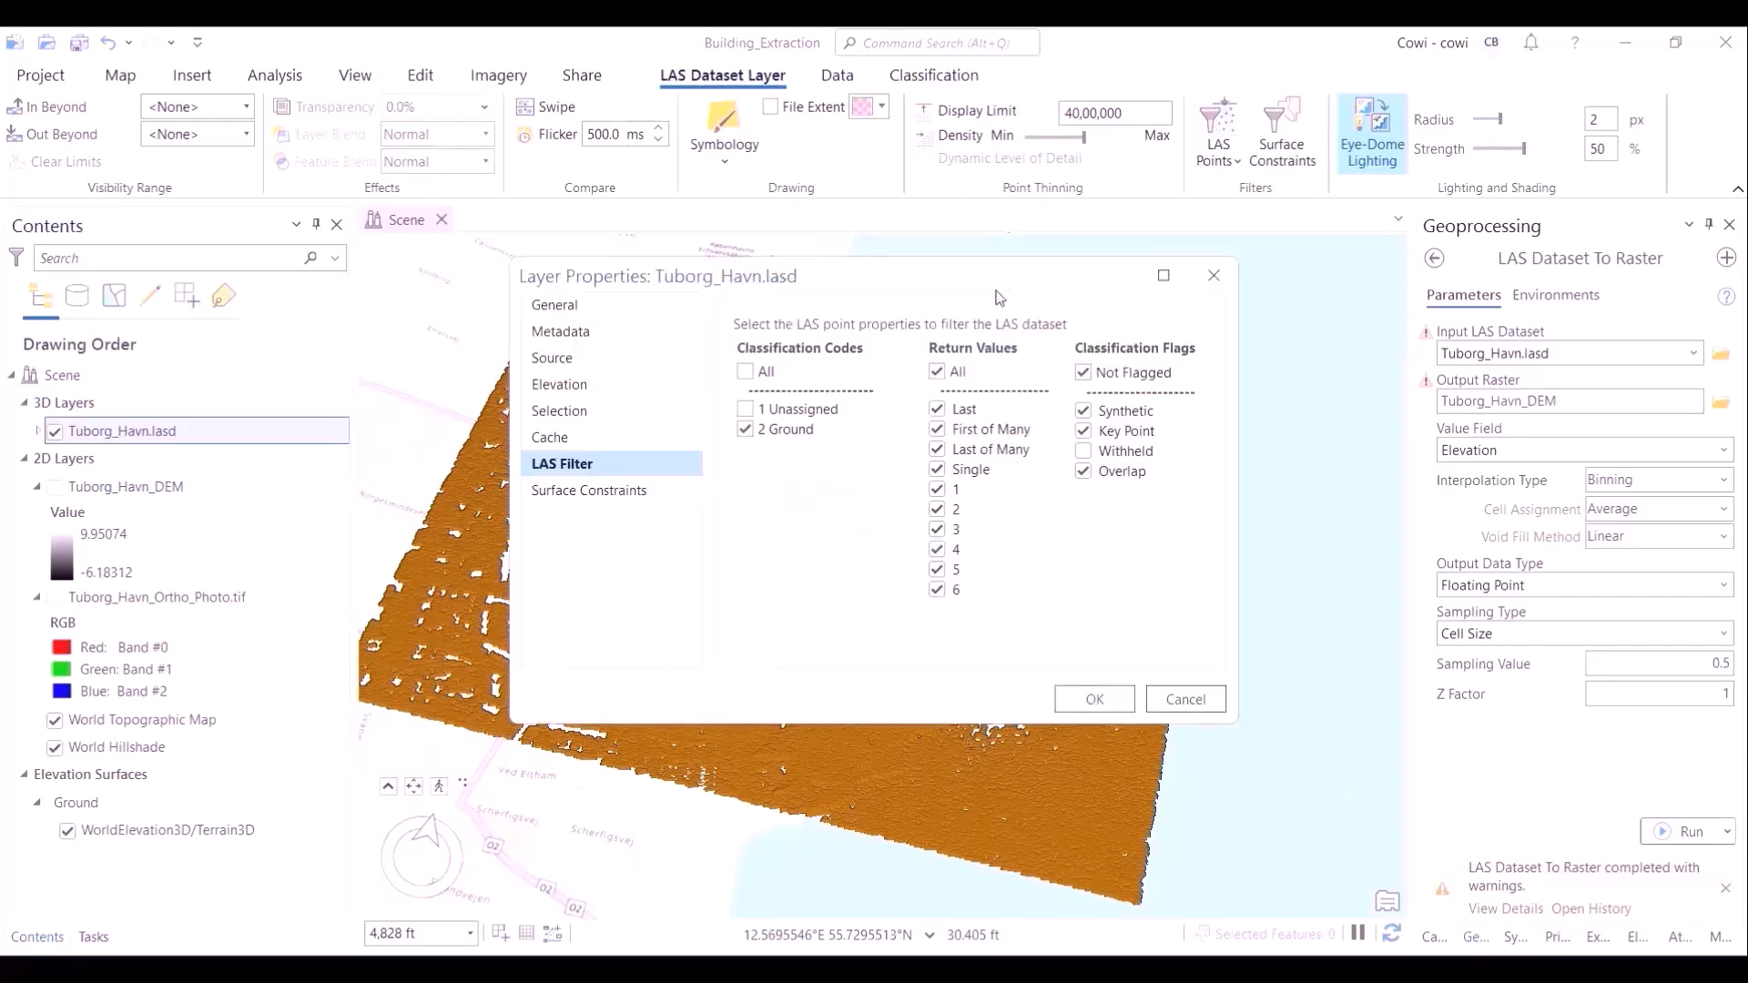
pyautogui.click(1097, 698)
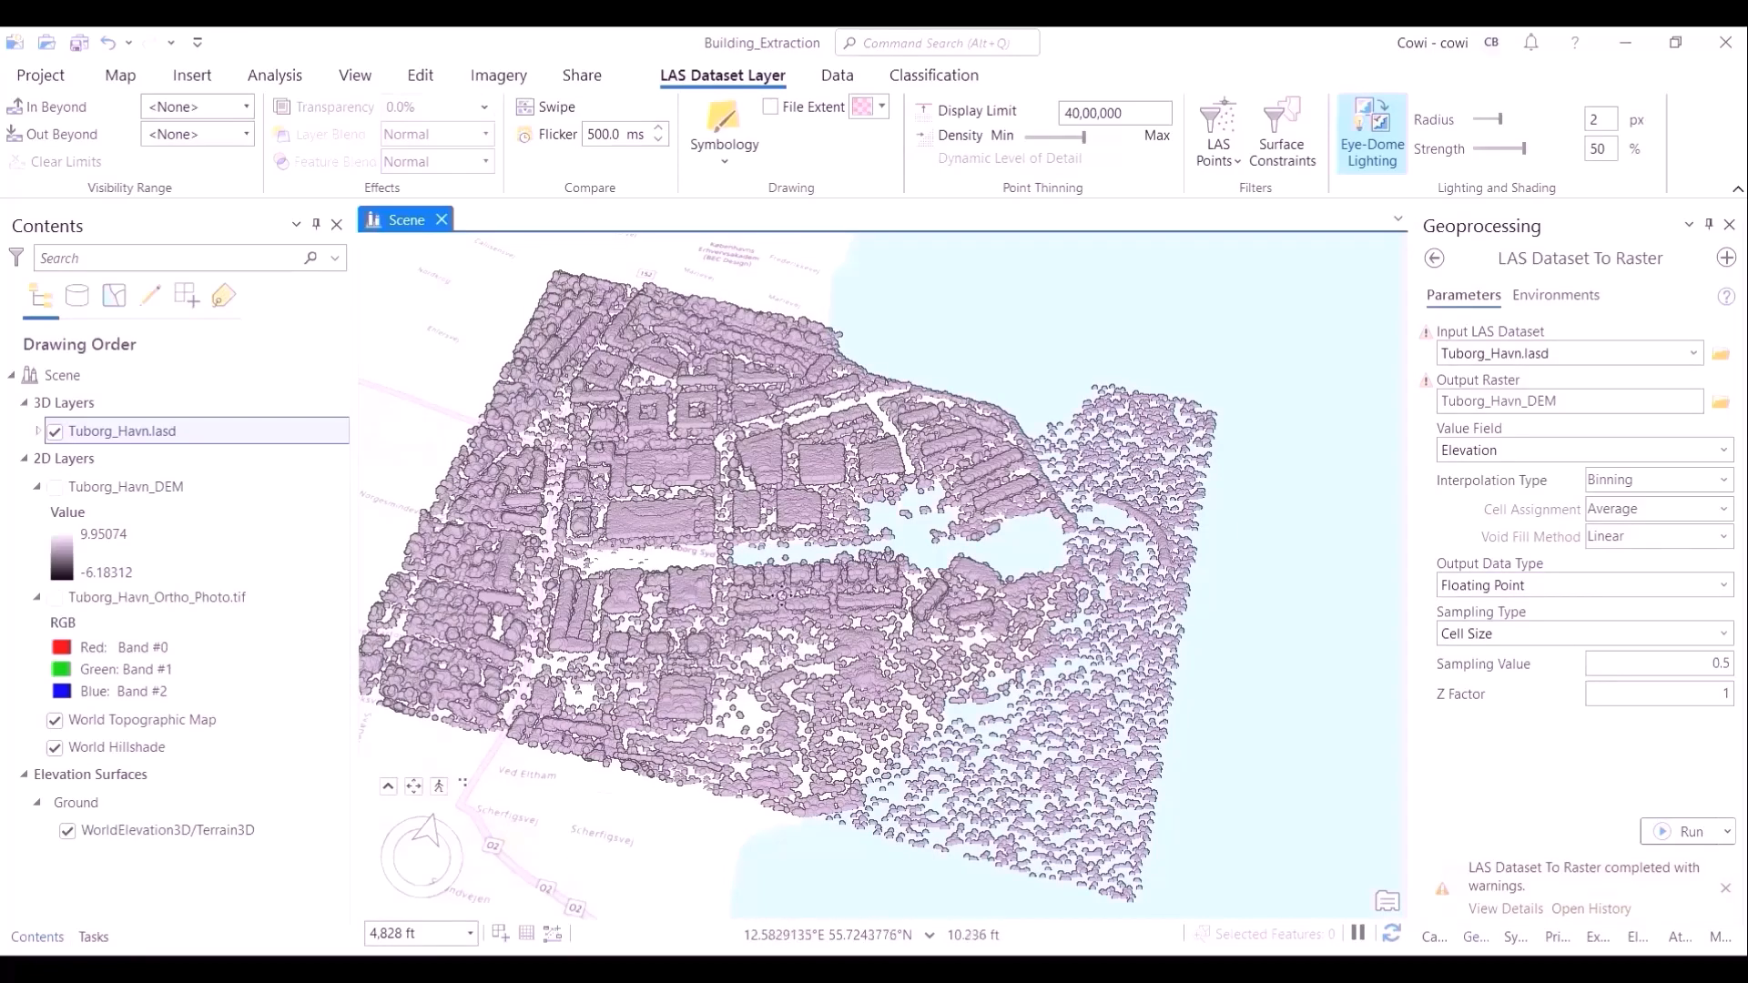
pyautogui.moveTo(773, 446); pyautogui.dragTo(861, 569)
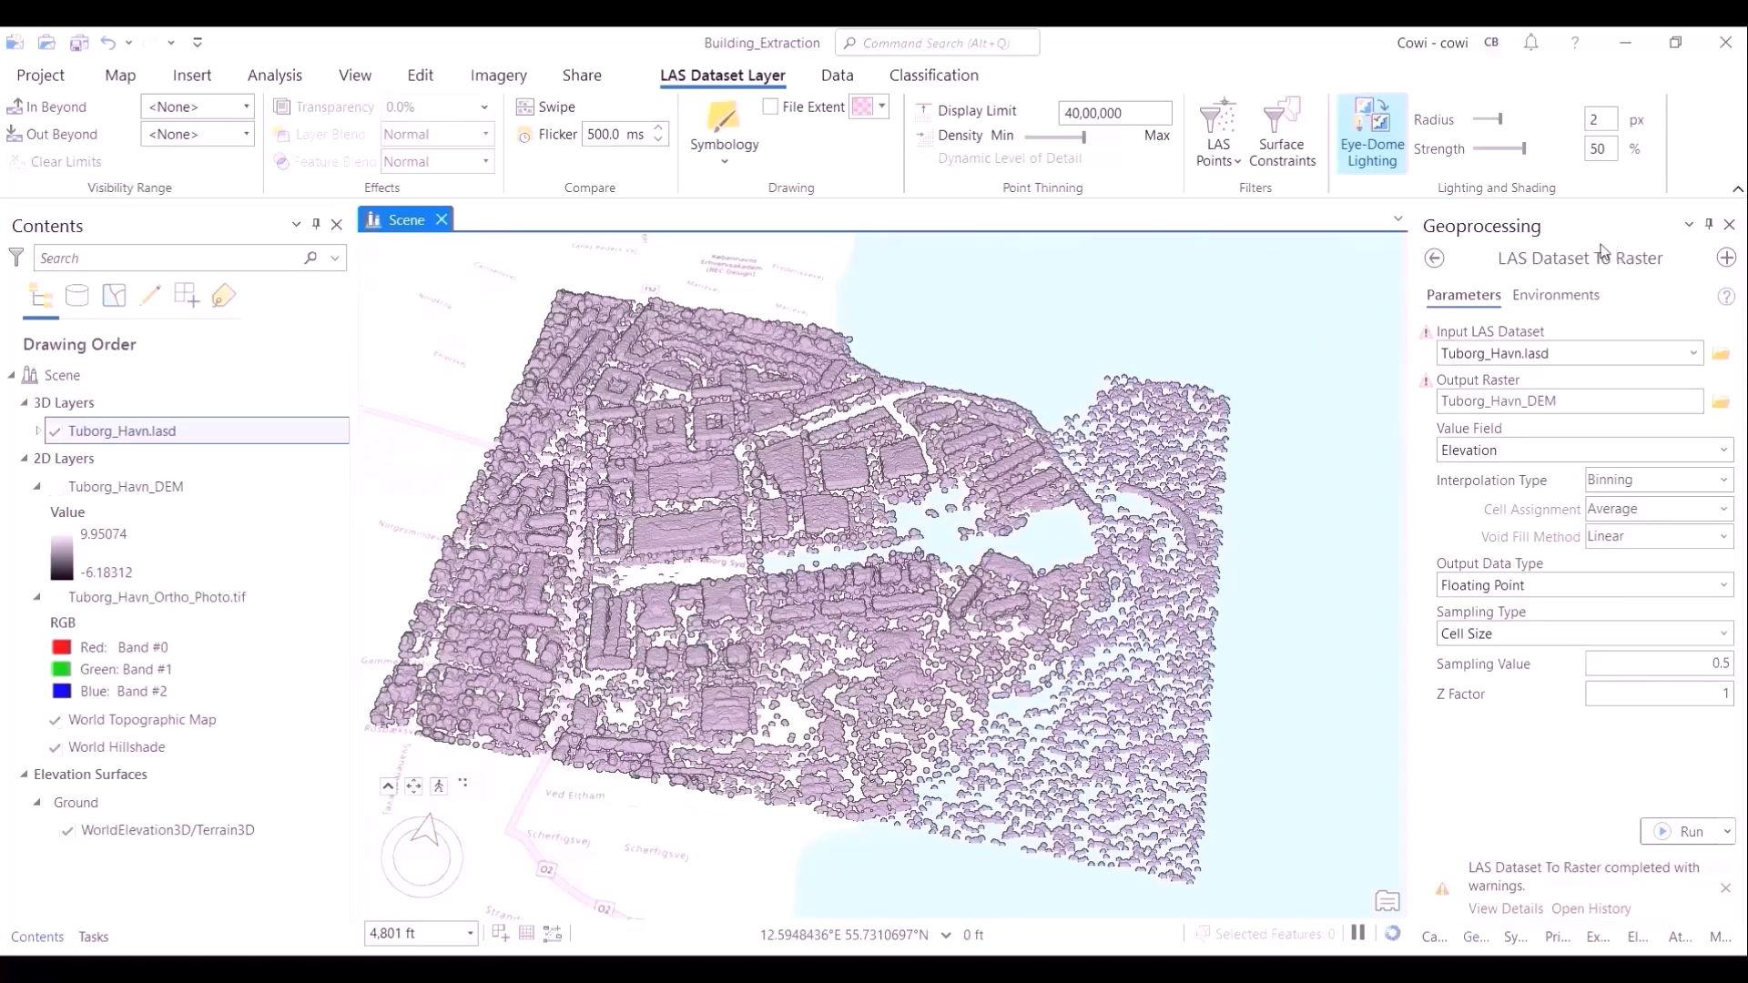
# Step: Find the Classify LAS Noise tool and set Tuborg_Havn.lasd as its input LAS dataset
pyautogui.click(1434, 259)
pyautogui.moveTo(1596, 257); pyautogui.dragTo(1410, 279)
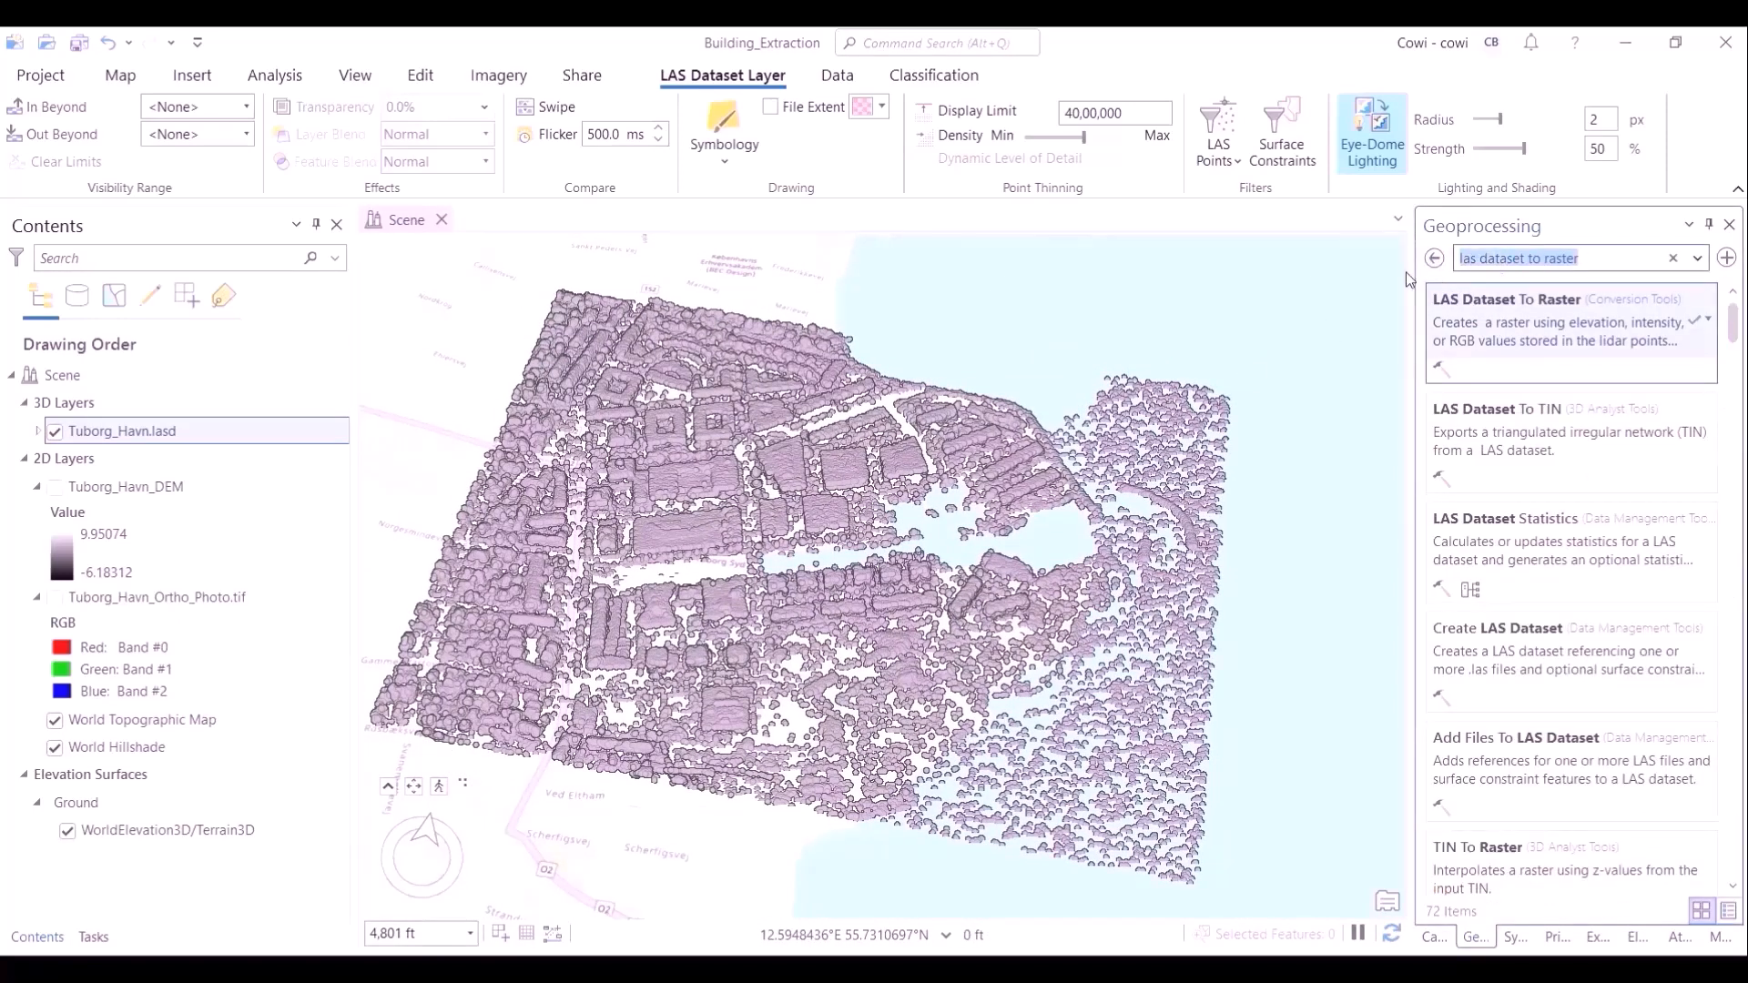
pyautogui.write('classify las noise')
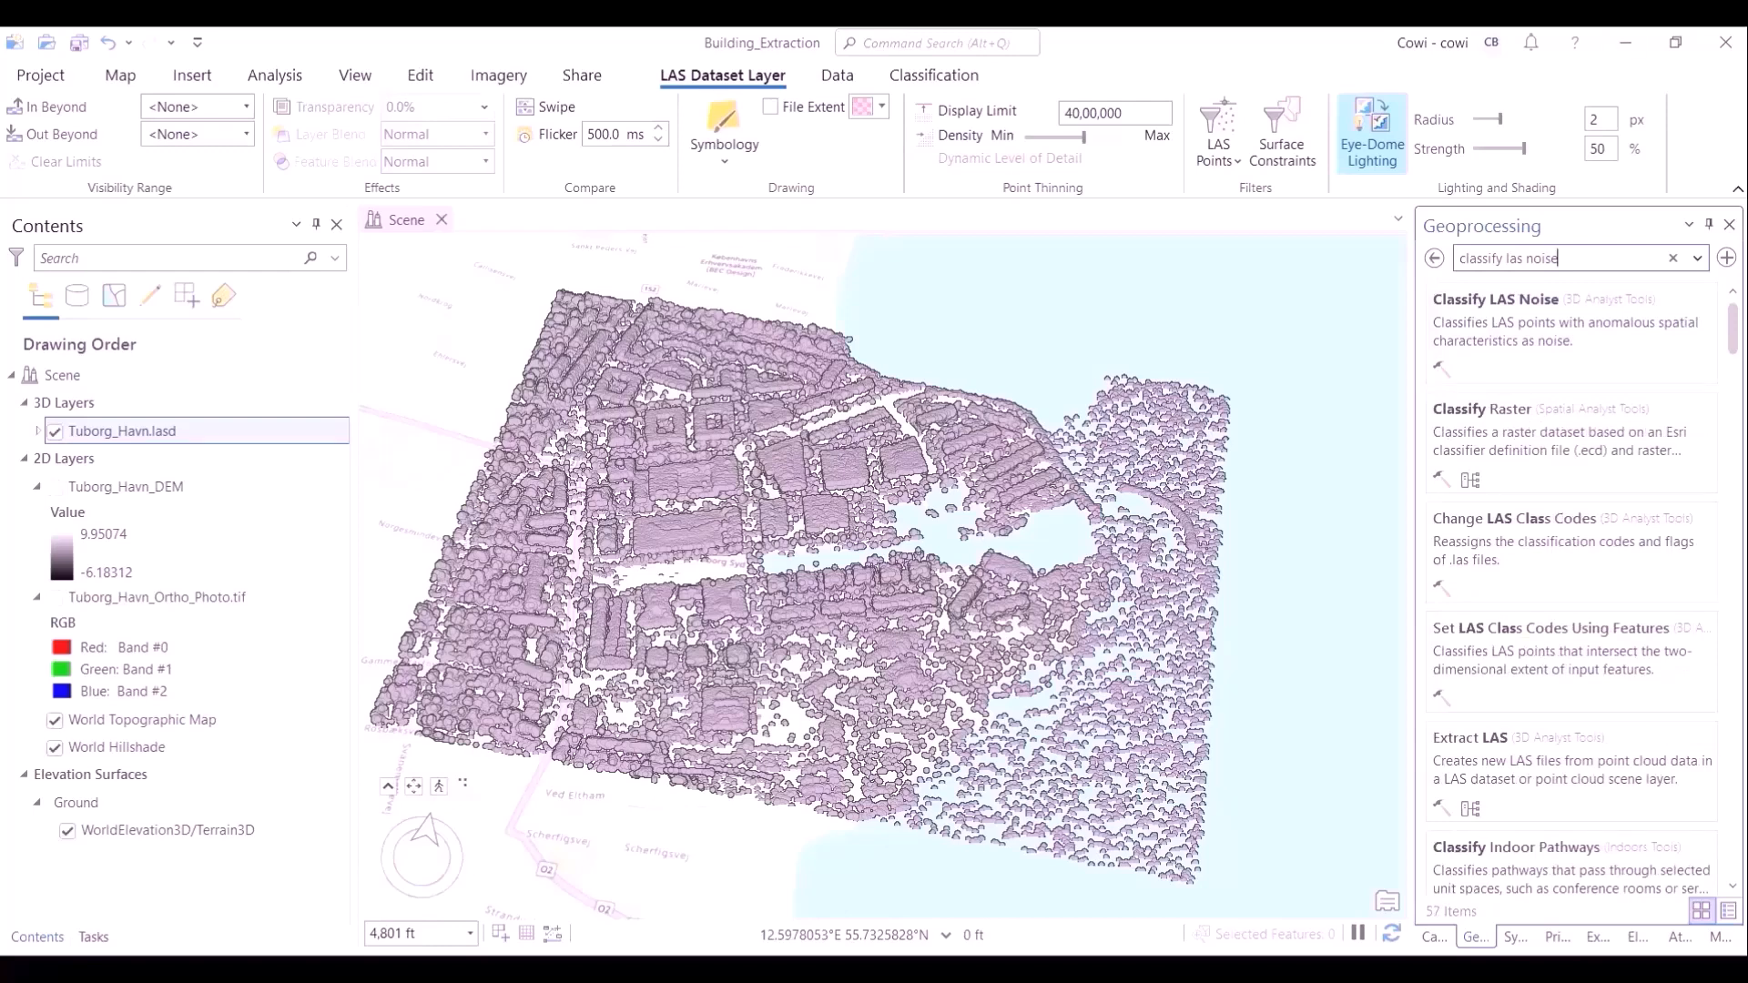
pyautogui.click(1498, 336)
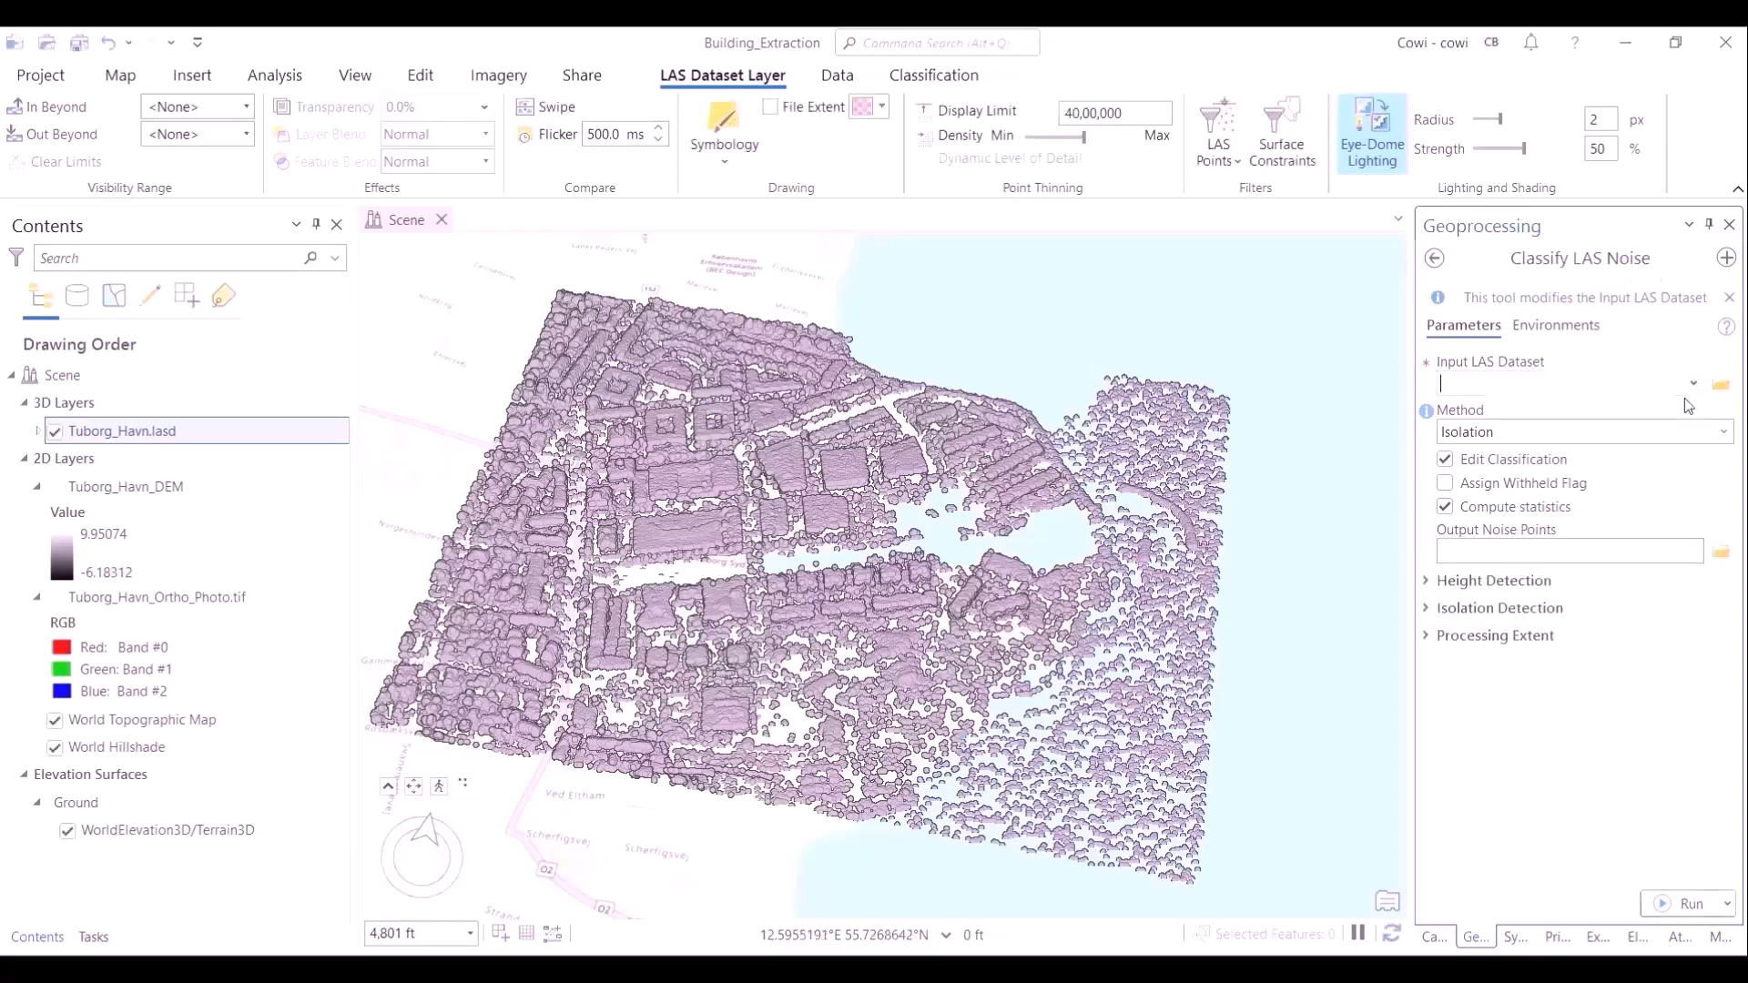
pyautogui.click(1691, 383)
pyautogui.click(1659, 411)
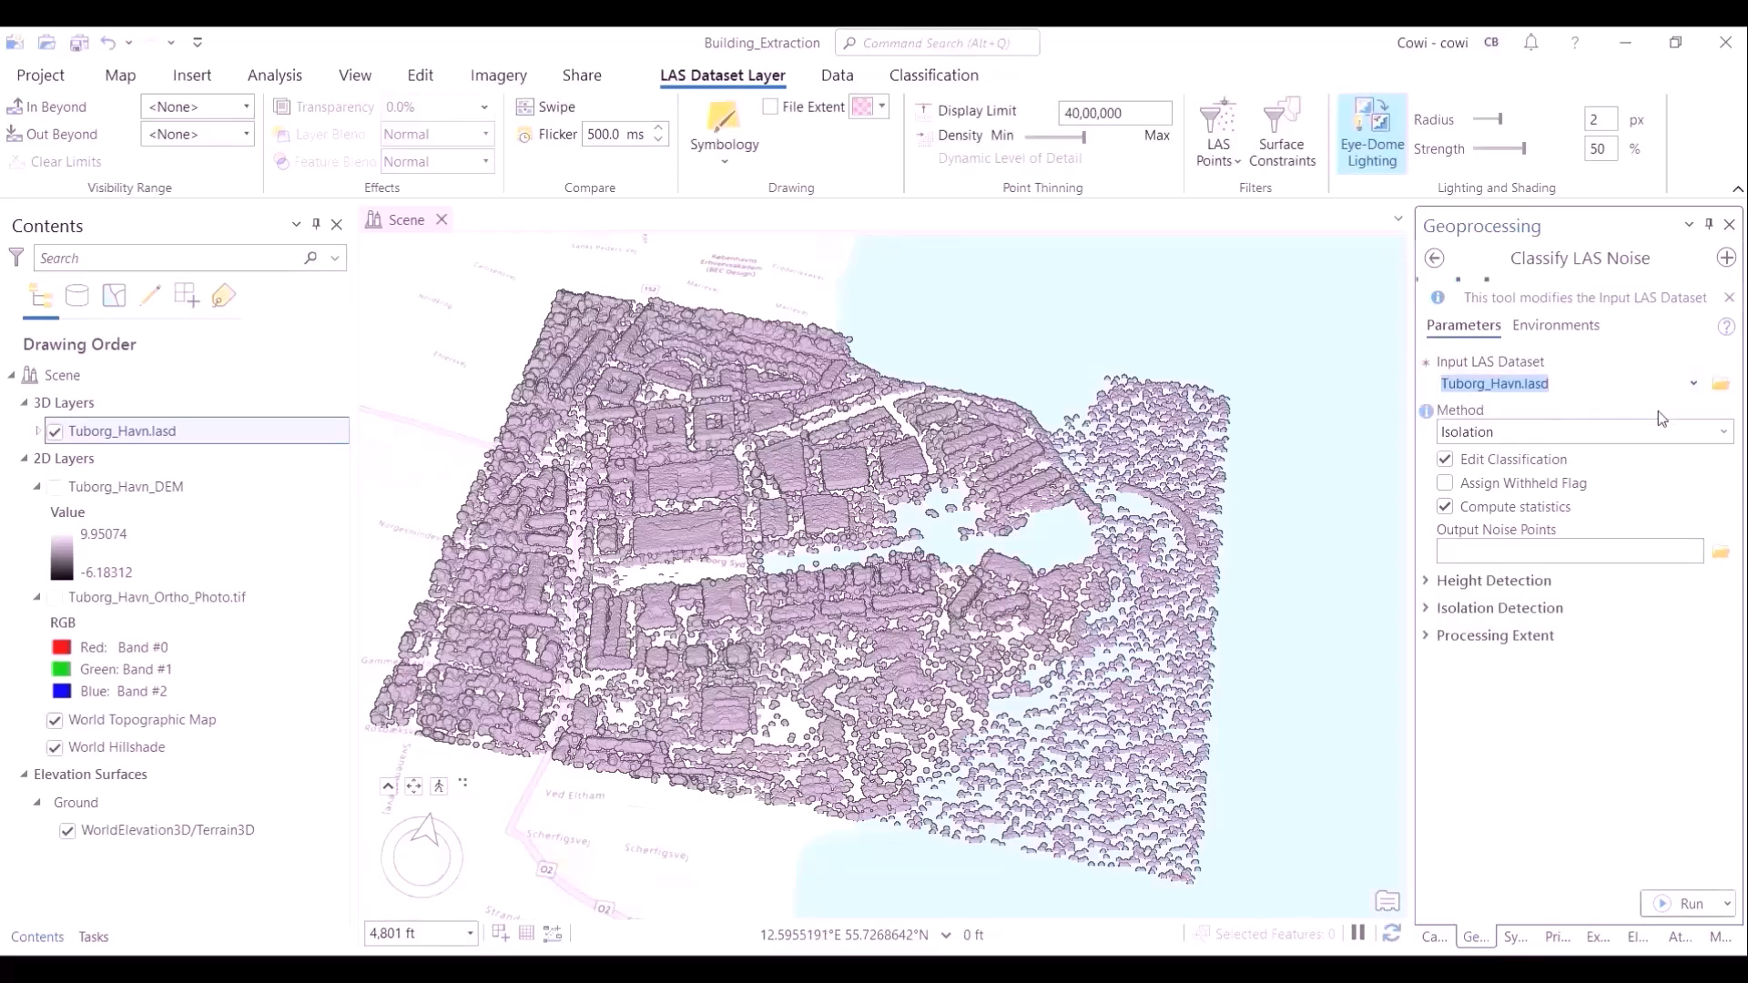
# Step: Classify noise by Relative Height from Ground, using Tuborg_Havn_DEM as ground and a minimum height of -2 meters
pyautogui.click(1727, 435)
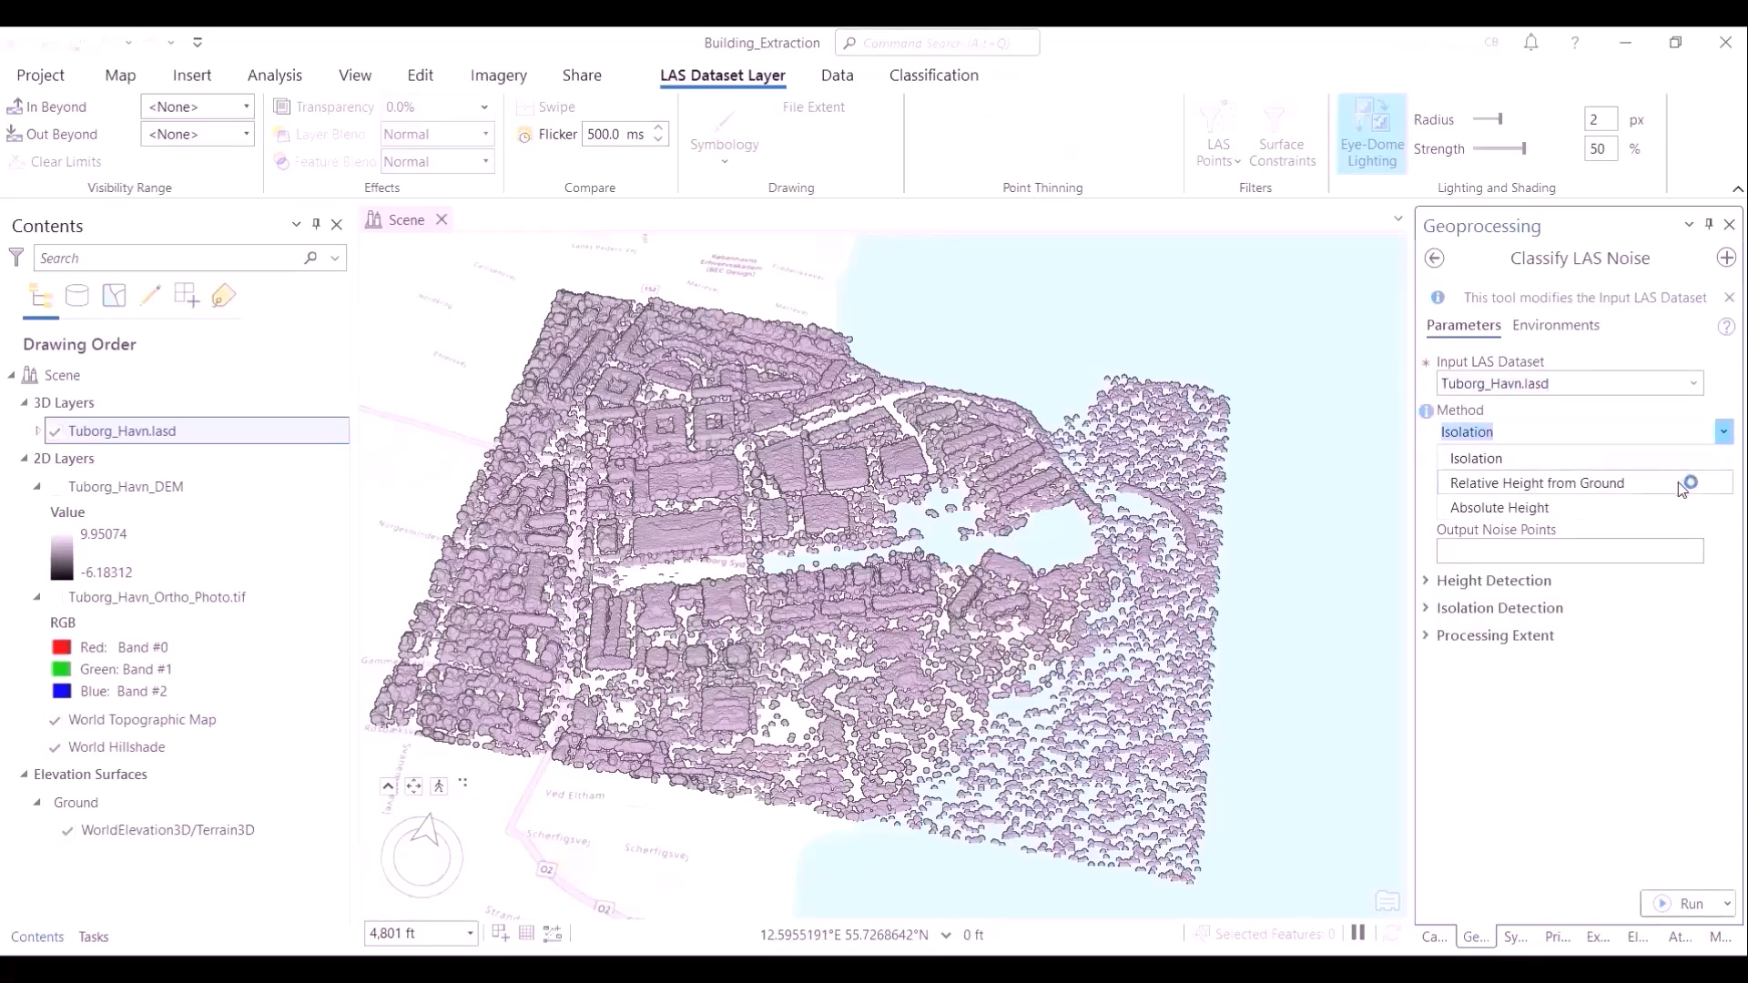
pyautogui.click(1679, 482)
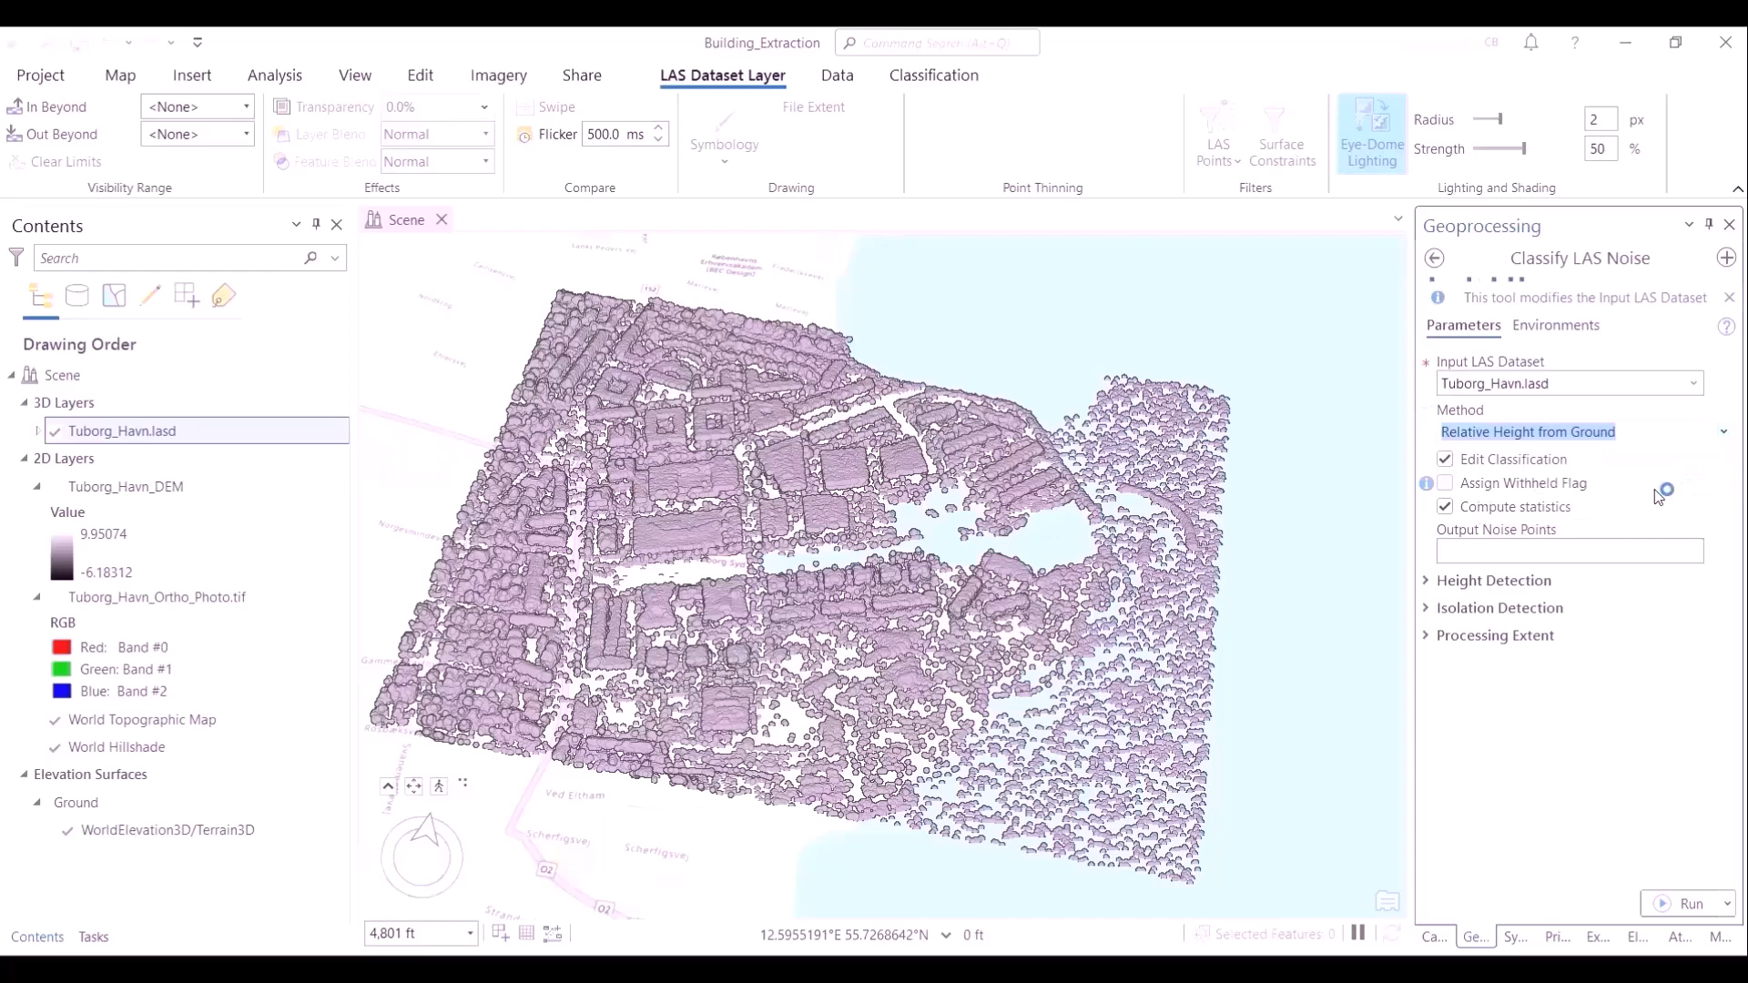
pyautogui.click(1661, 580)
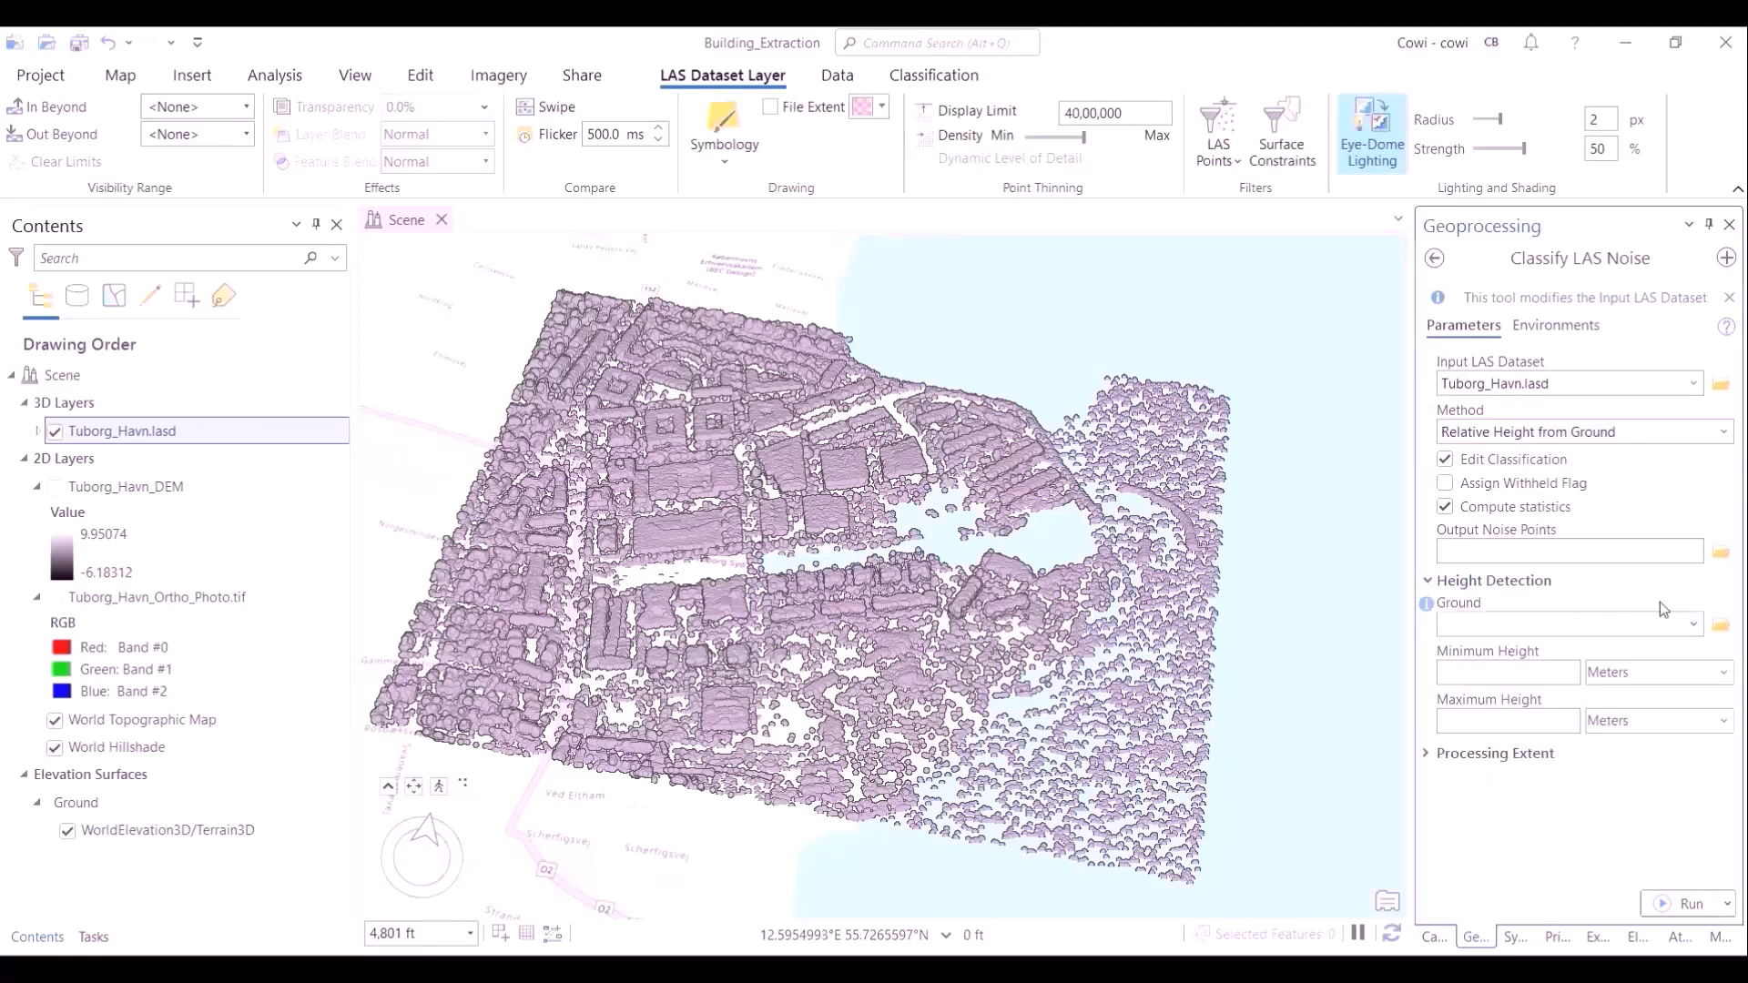
pyautogui.click(1694, 625)
pyautogui.click(1511, 650)
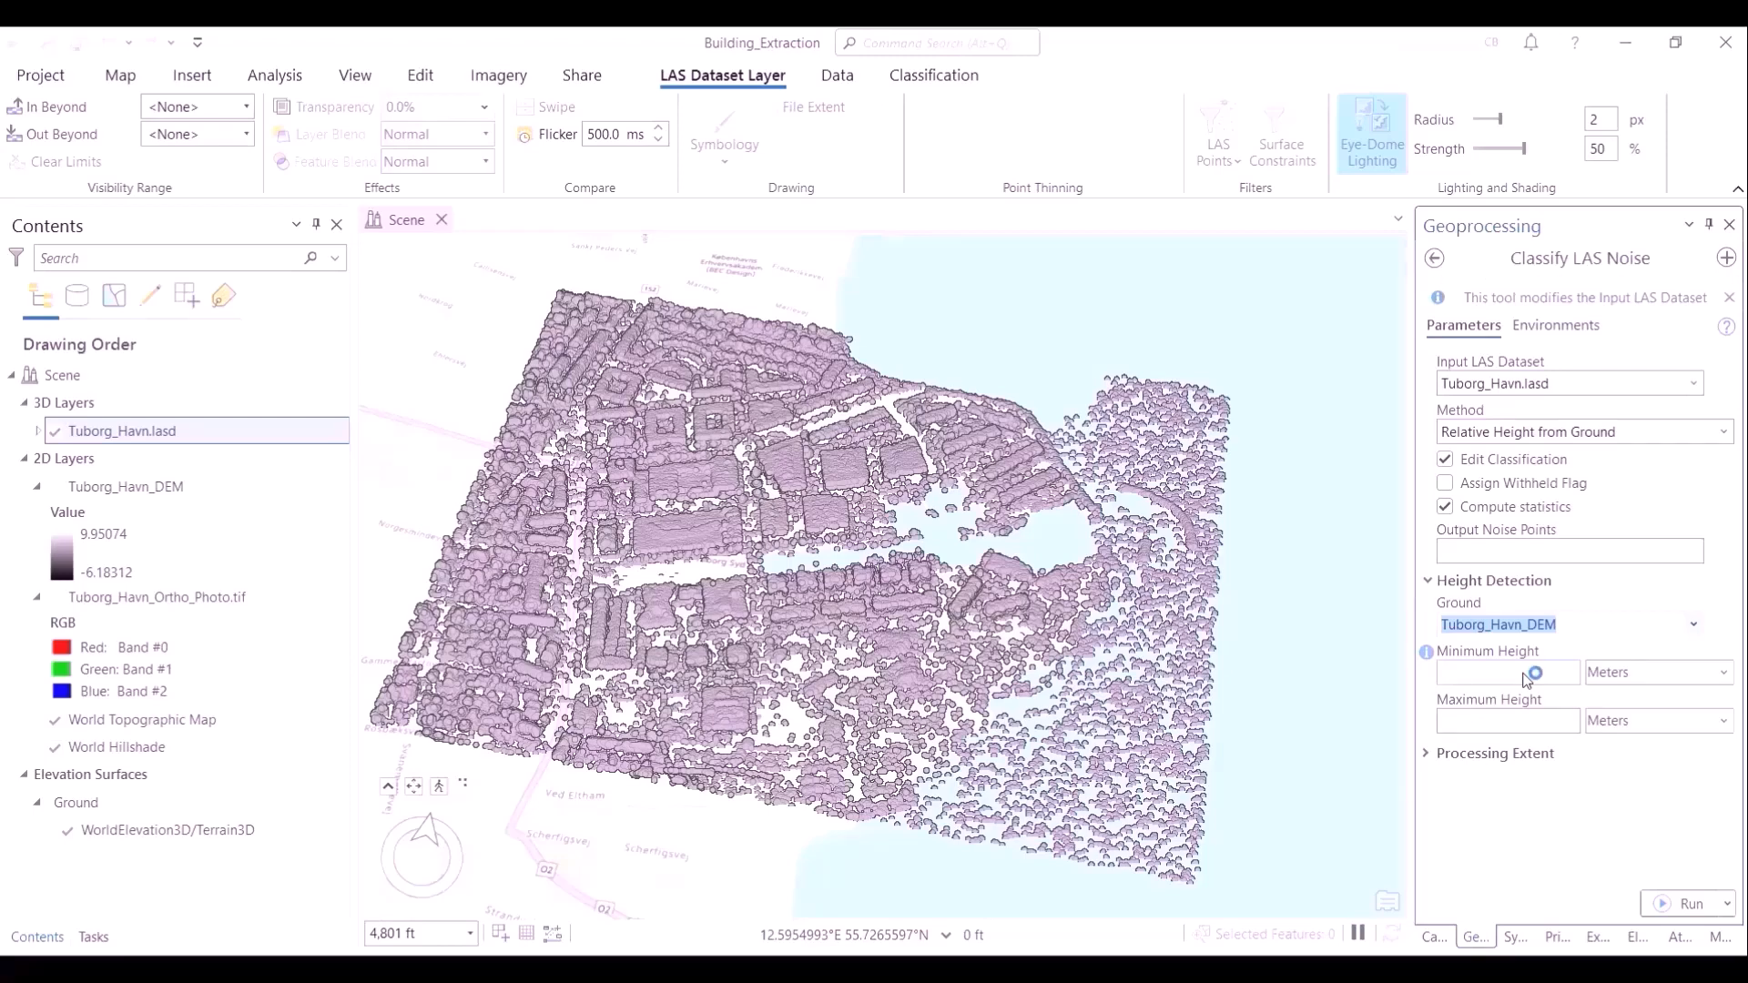
pyautogui.click(1462, 681)
pyautogui.write('-2')
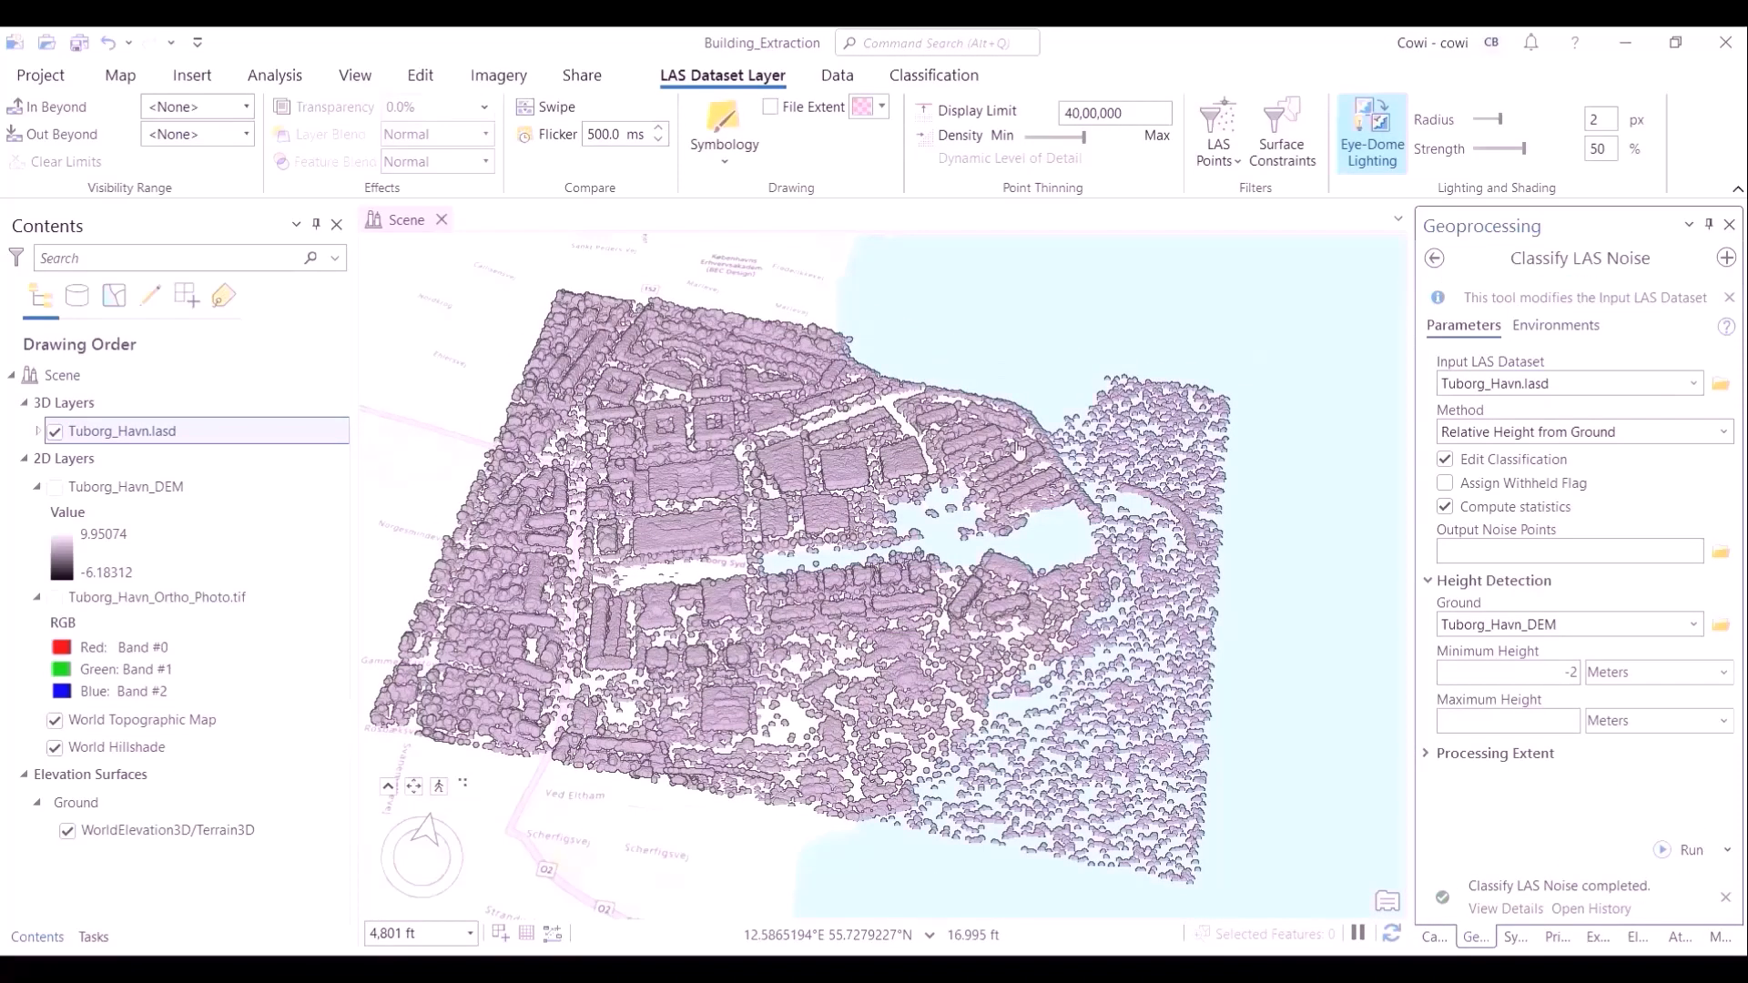
# Step: Set the Tuborg_Havn.lasd filter to show the 1 Unassigned, 2 Ground and 7 Noise points together
pyautogui.click(1217, 125)
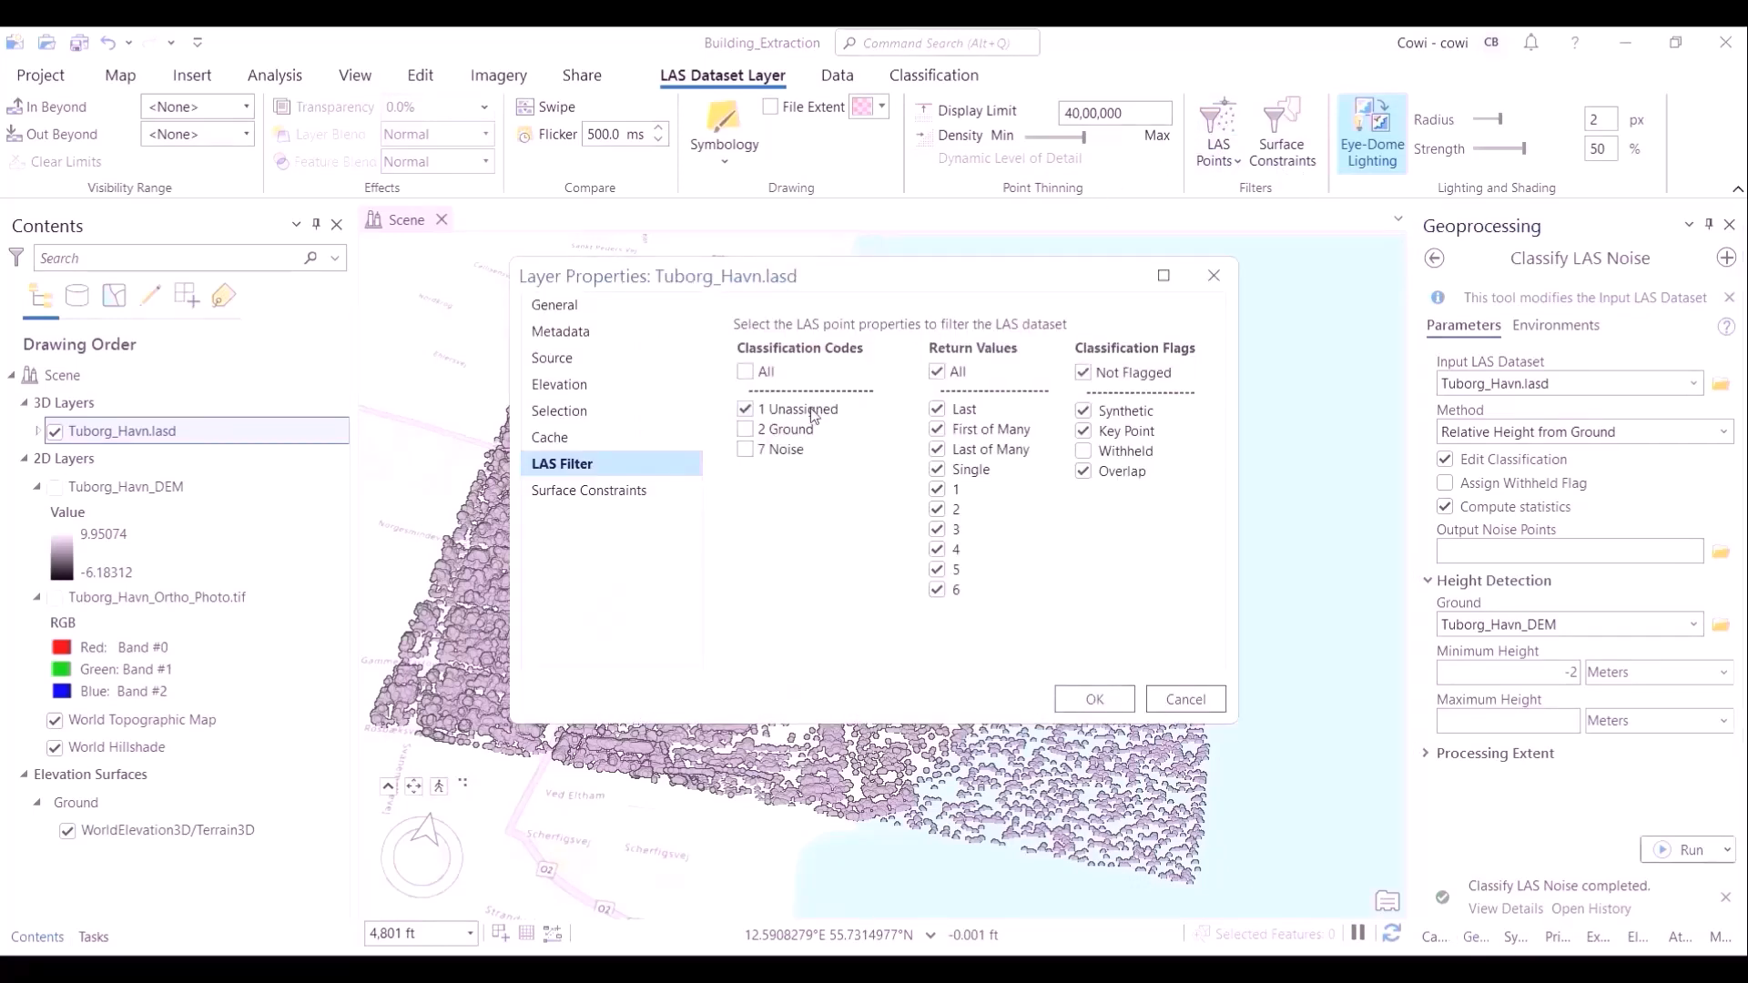
pyautogui.click(799, 452)
pyautogui.click(1095, 699)
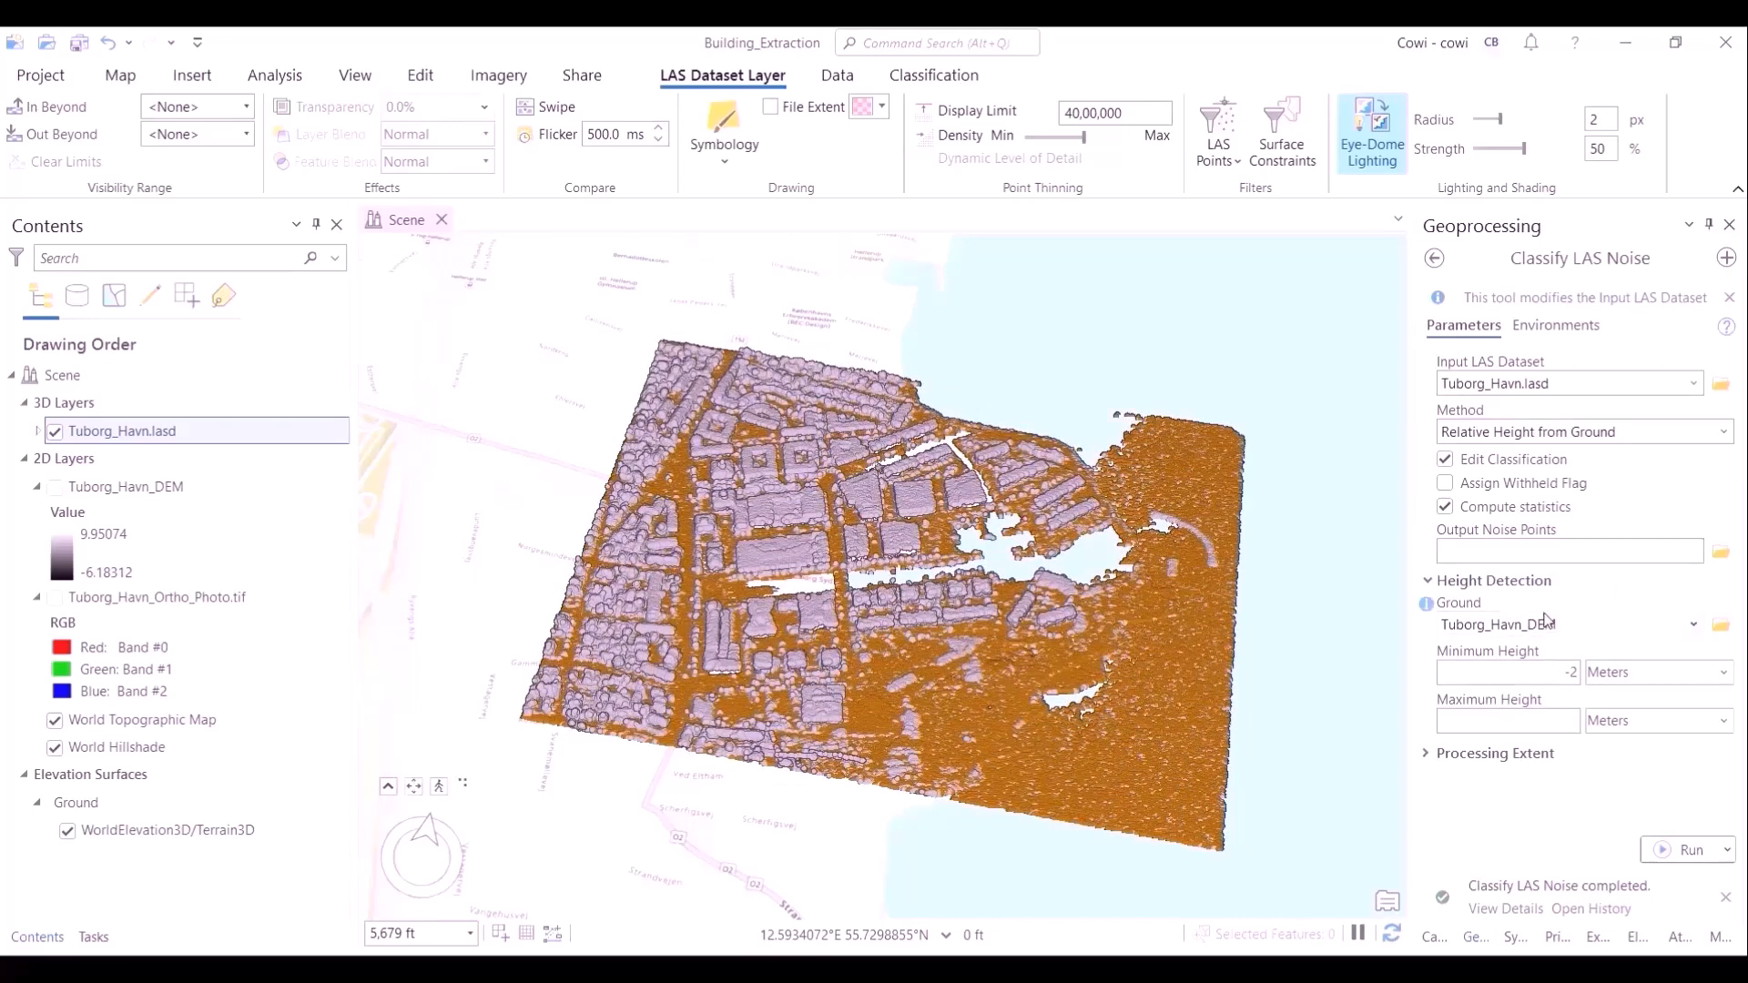
# Step: Run the noise classification with the Absolute Height method, using a minimum height of 0 and a maximum of 42 meters
pyautogui.click(1603, 432)
pyautogui.click(1620, 507)
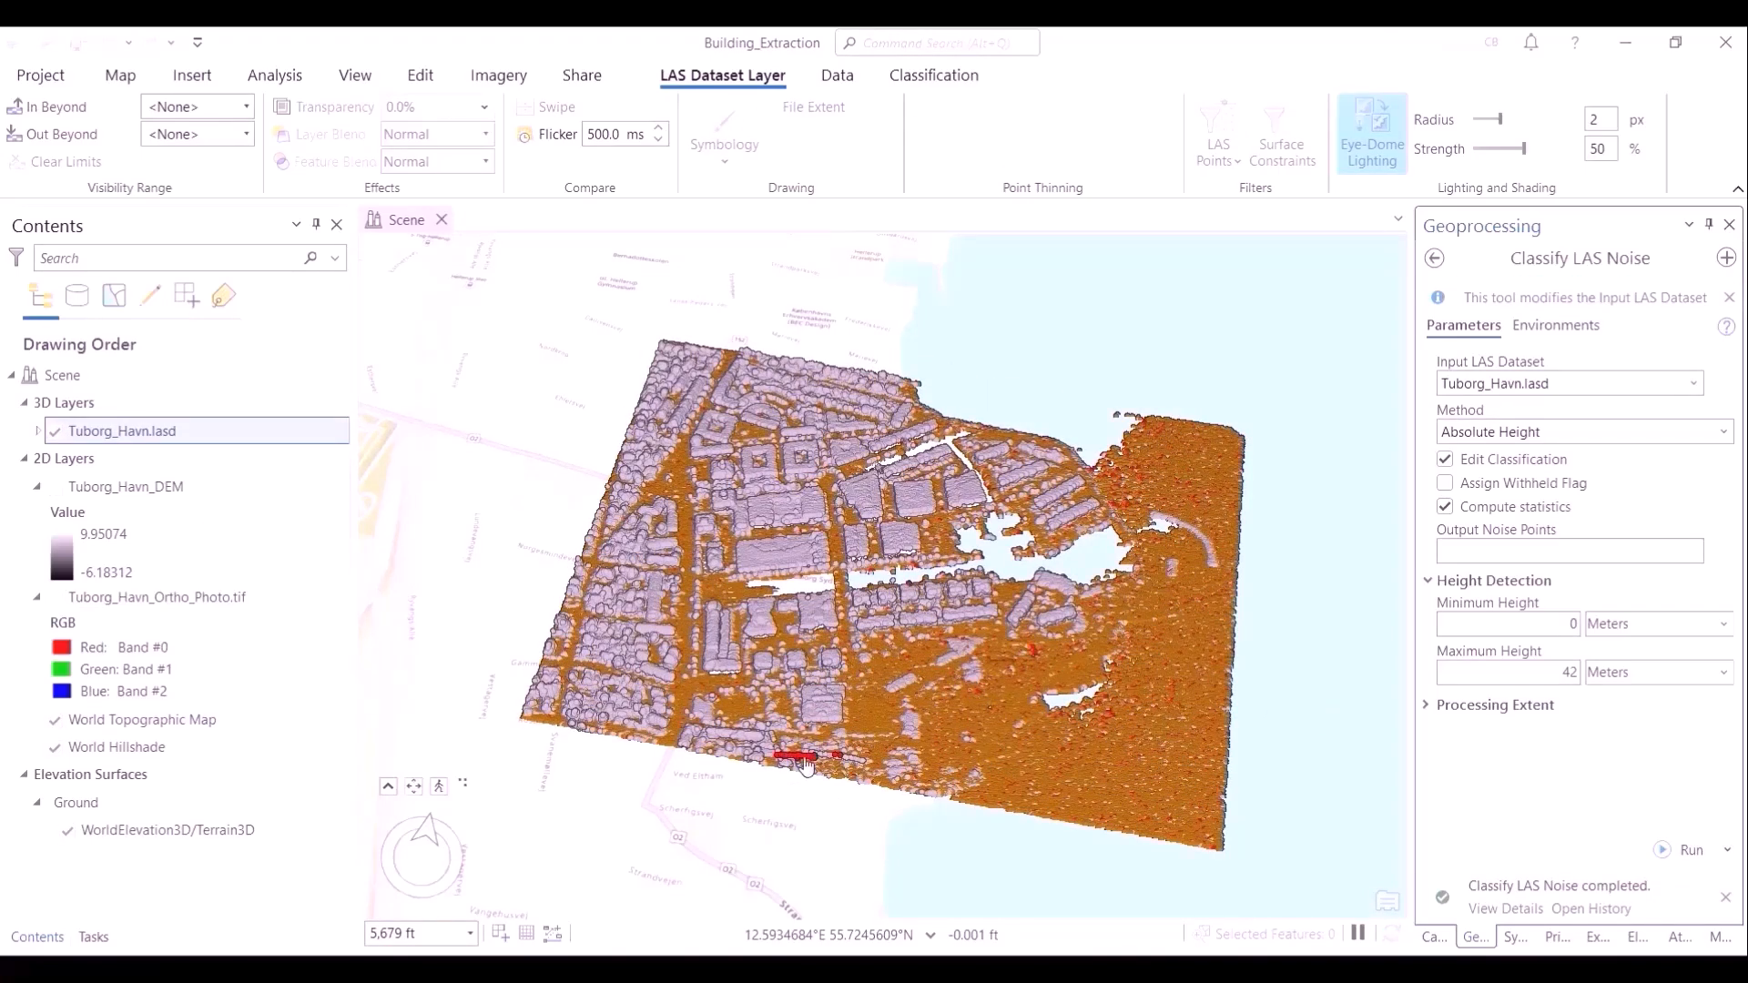
# Step: Examine the points classified as noise from above and from the side, around the tall cranes and the buildings
pyautogui.scroll(3, 776, 788)
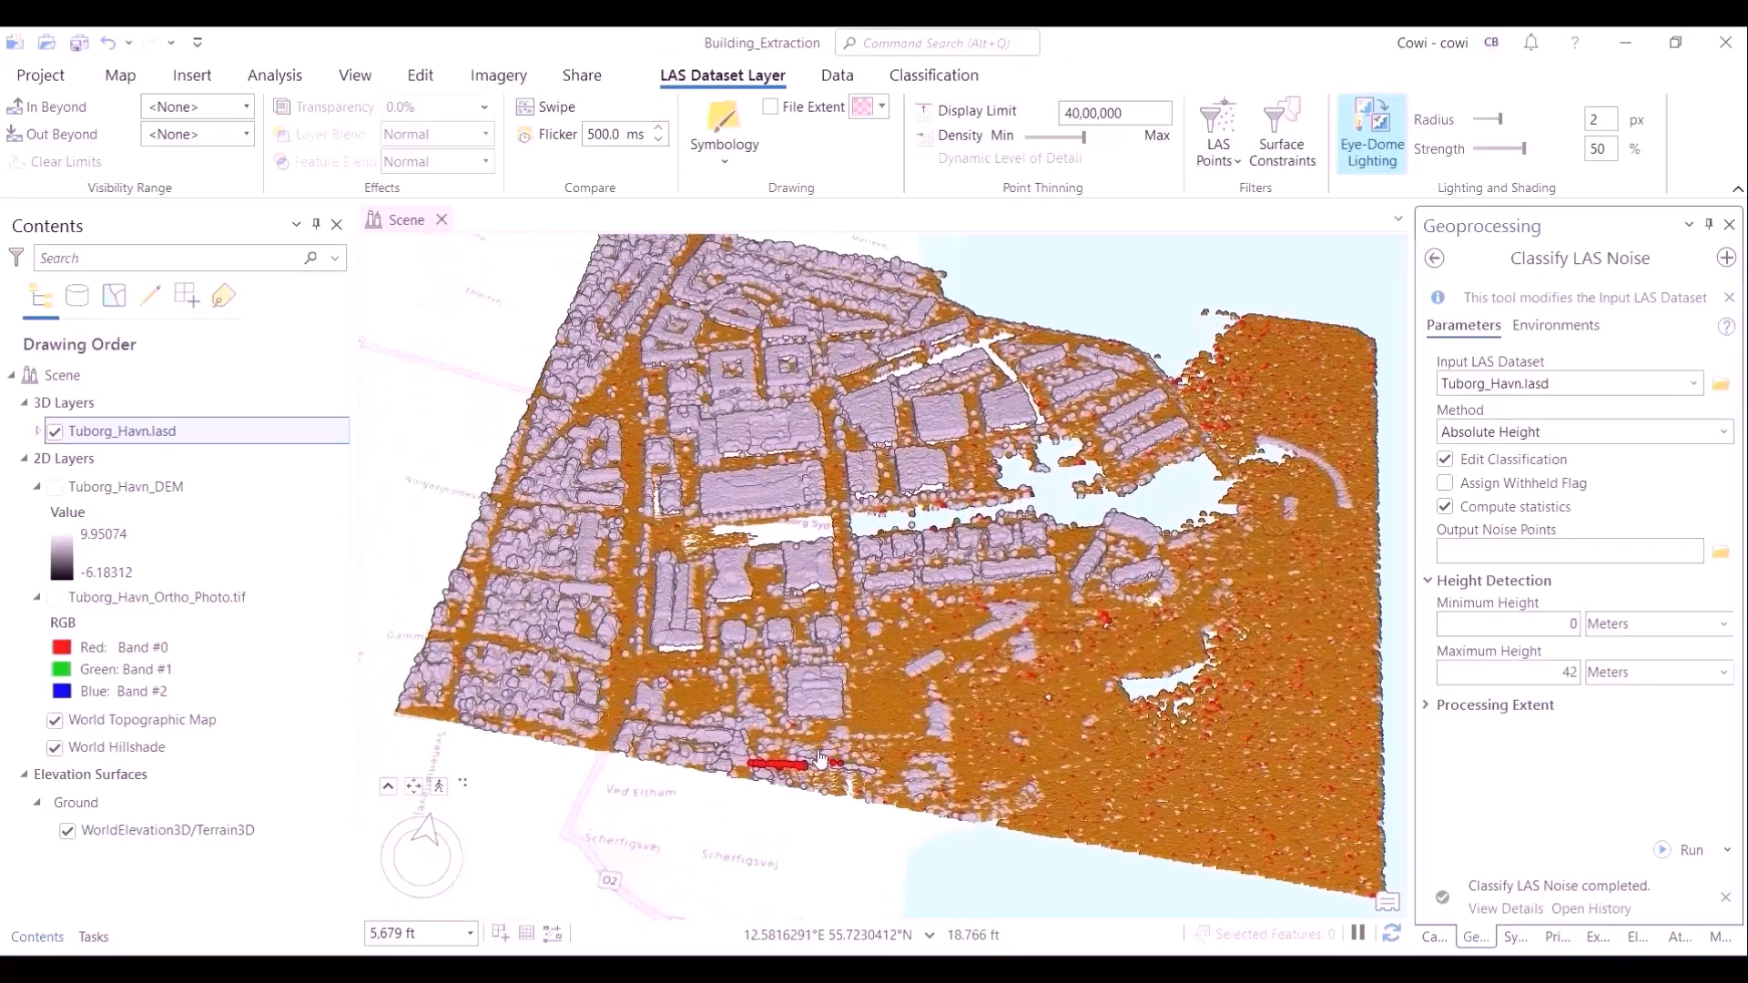
pyautogui.moveTo(776, 788); pyautogui.dragTo(807, 457)
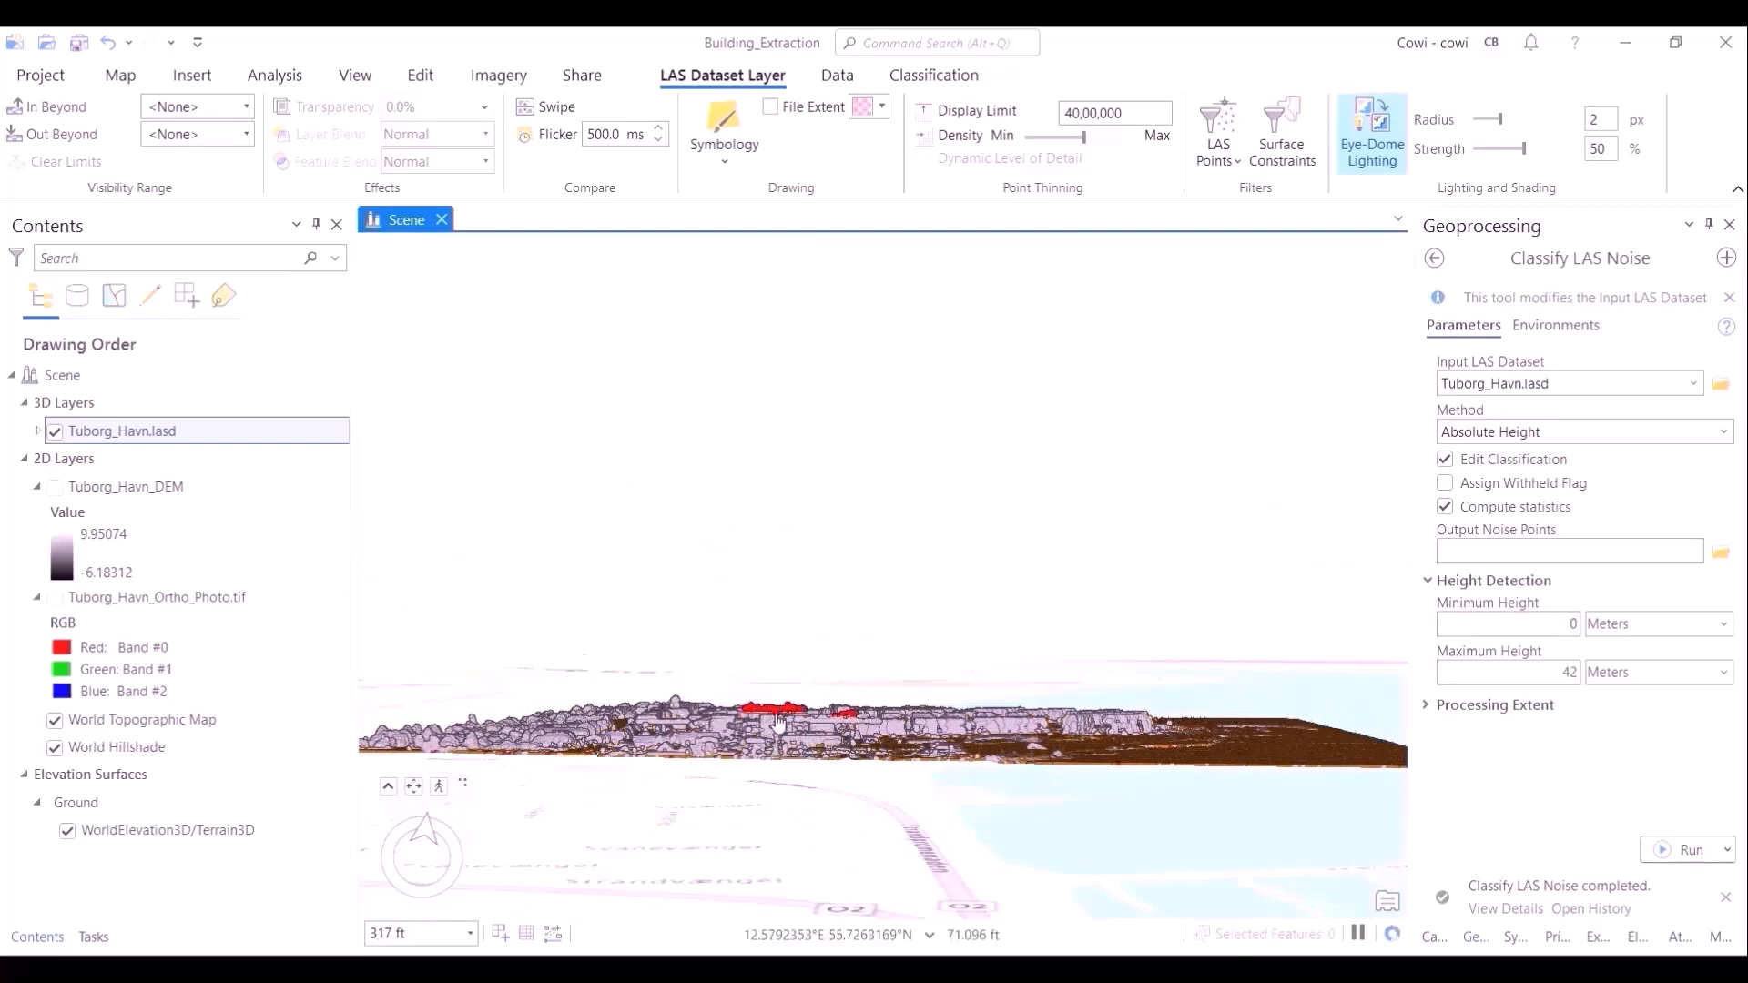
pyautogui.scroll(5, 788, 734)
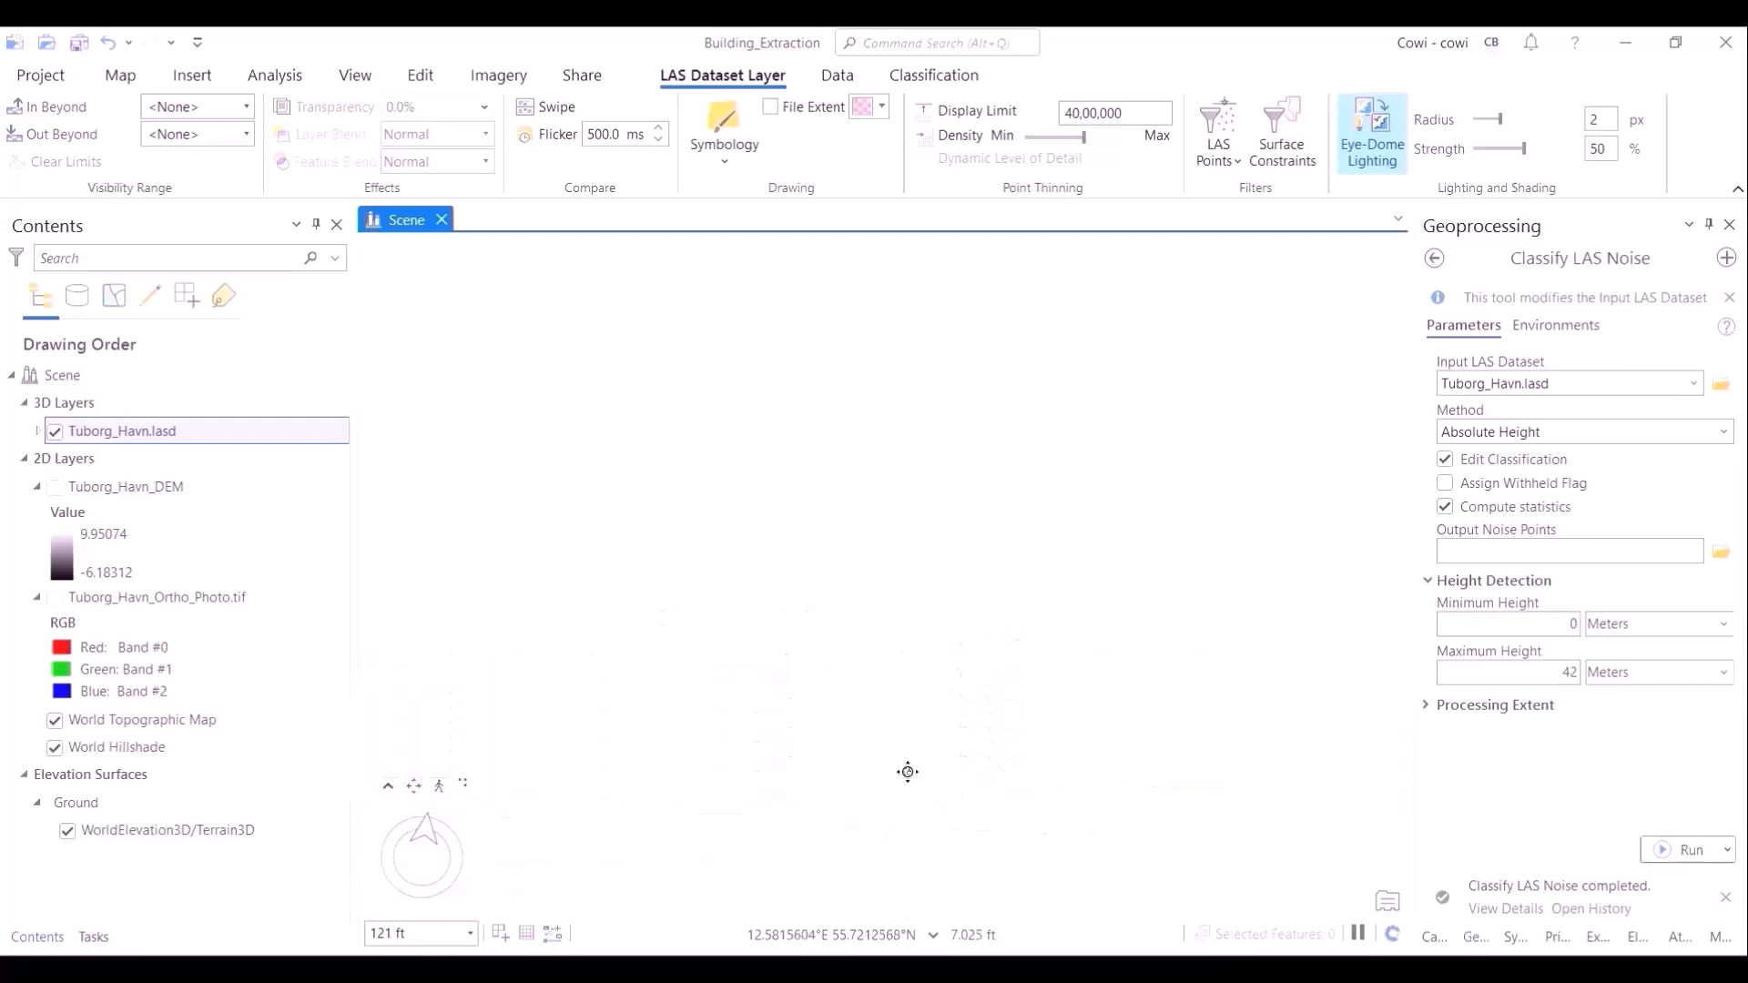
pyautogui.moveTo(908, 769); pyautogui.dragTo(937, 611)
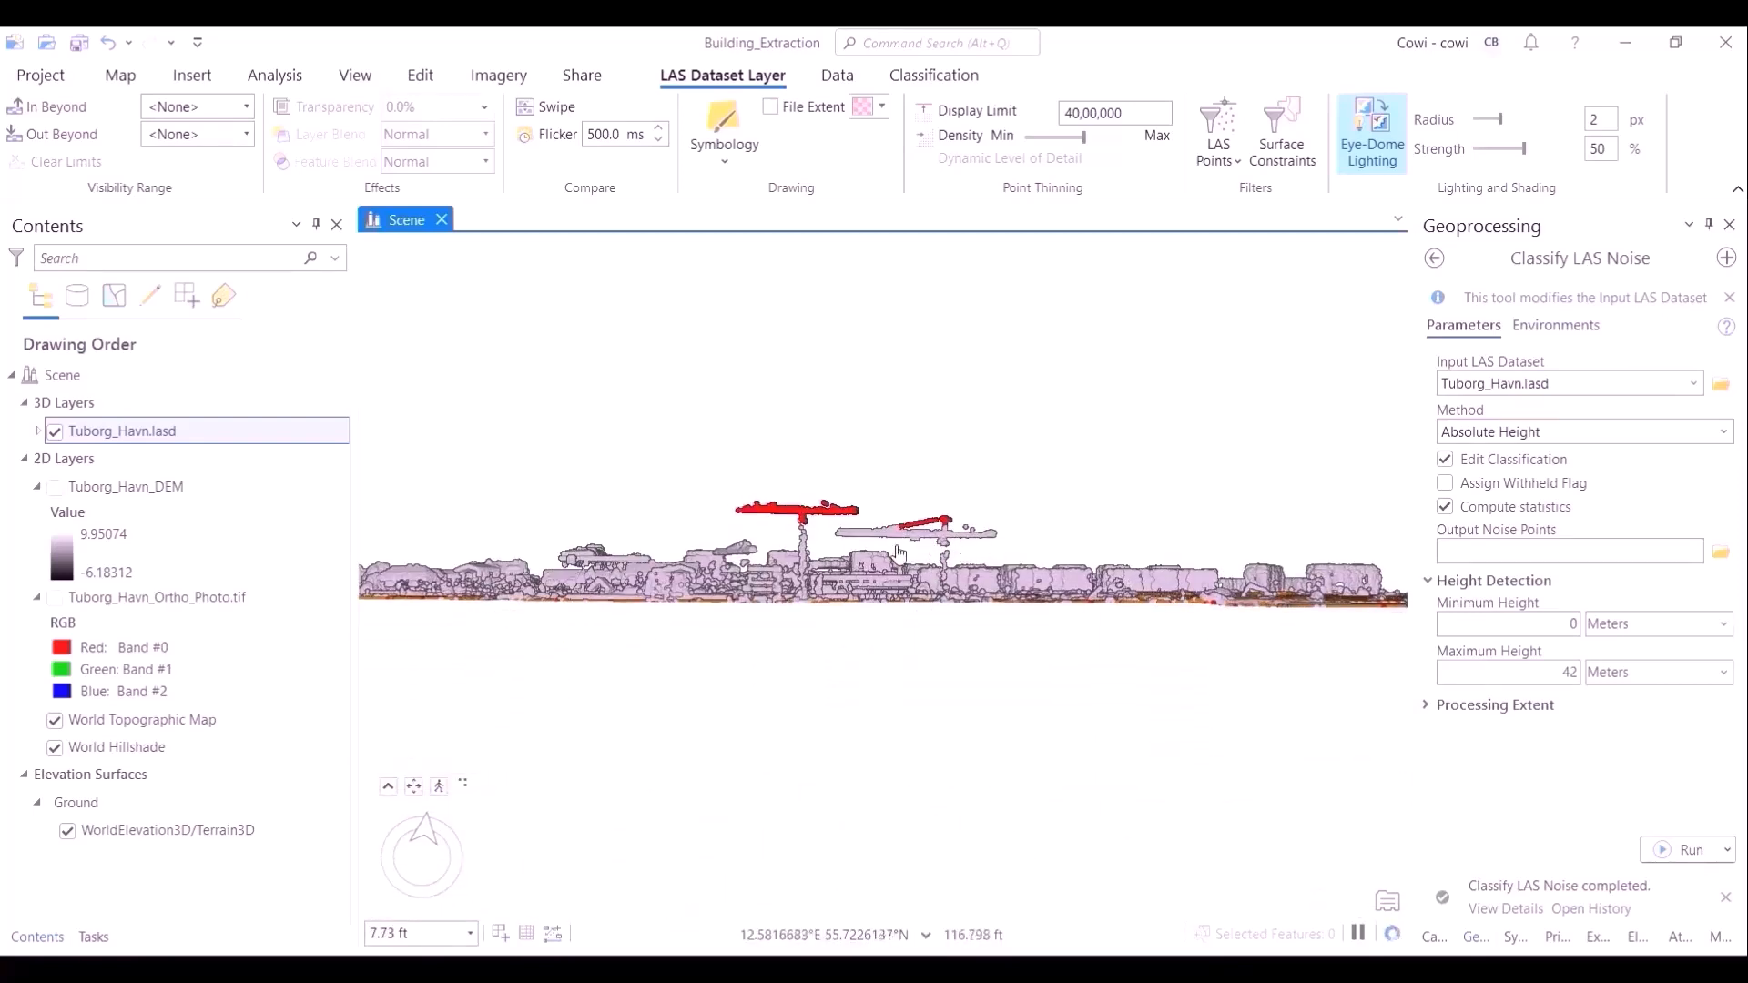
pyautogui.scroll(1, 795, 528)
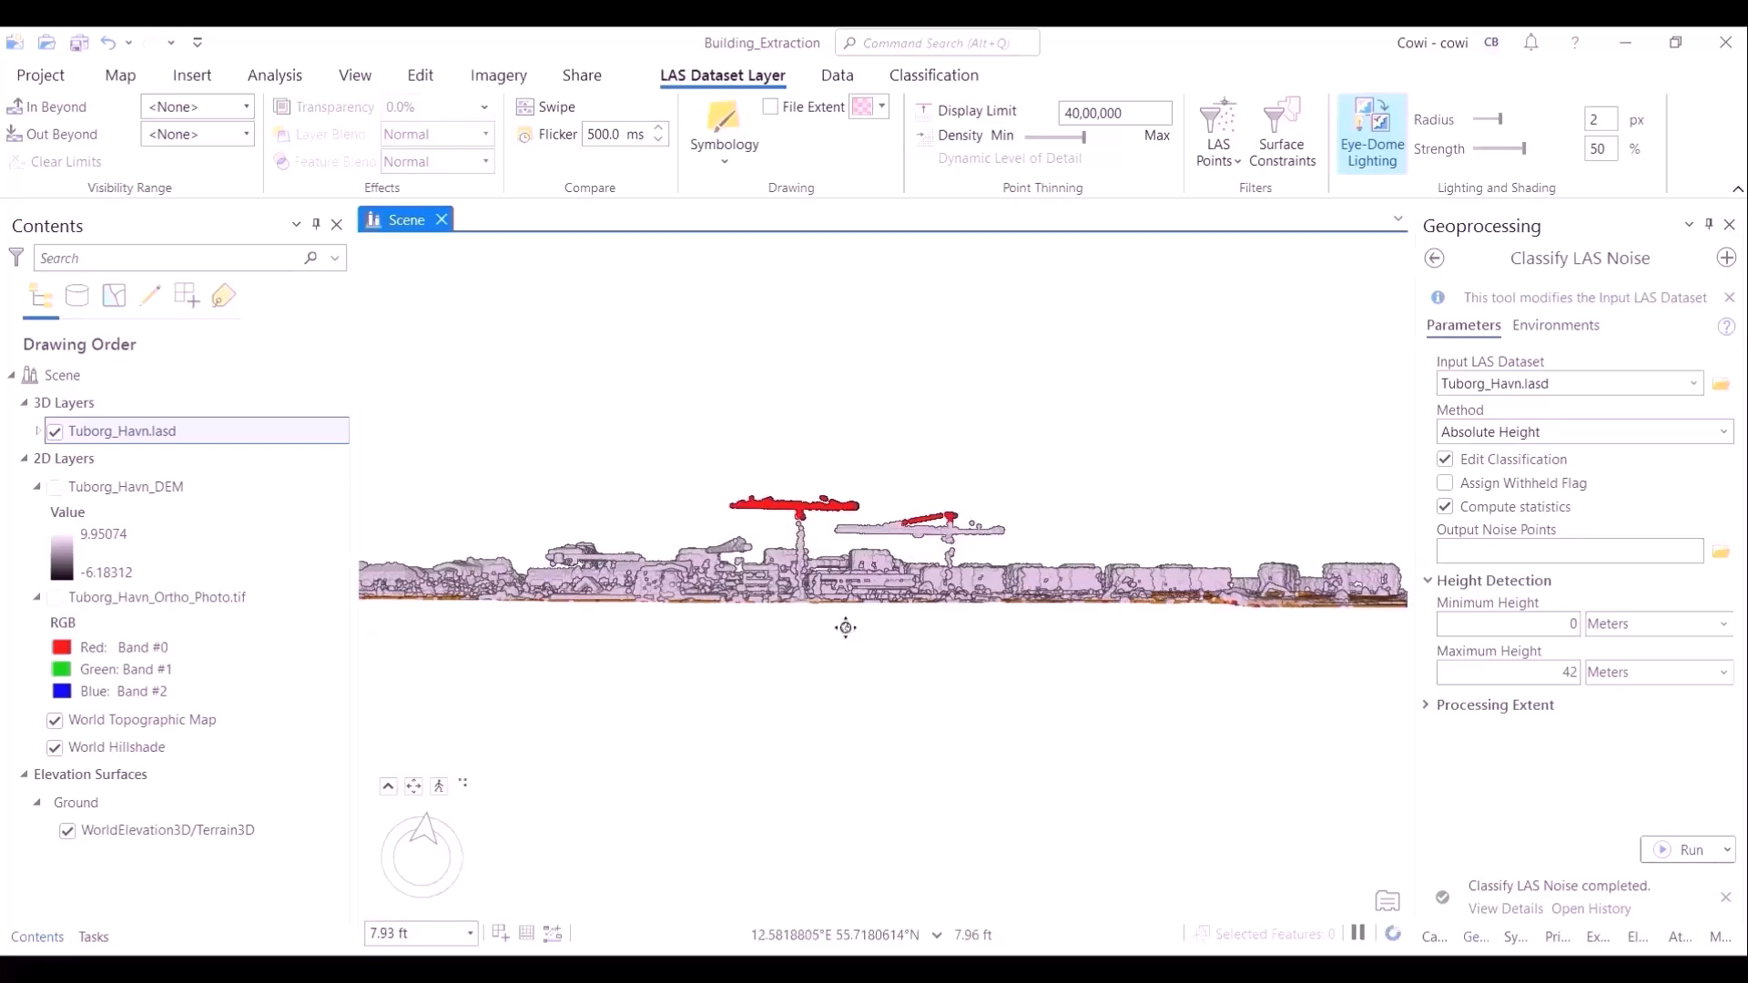
pyautogui.moveTo(845, 662); pyautogui.dragTo(956, 512)
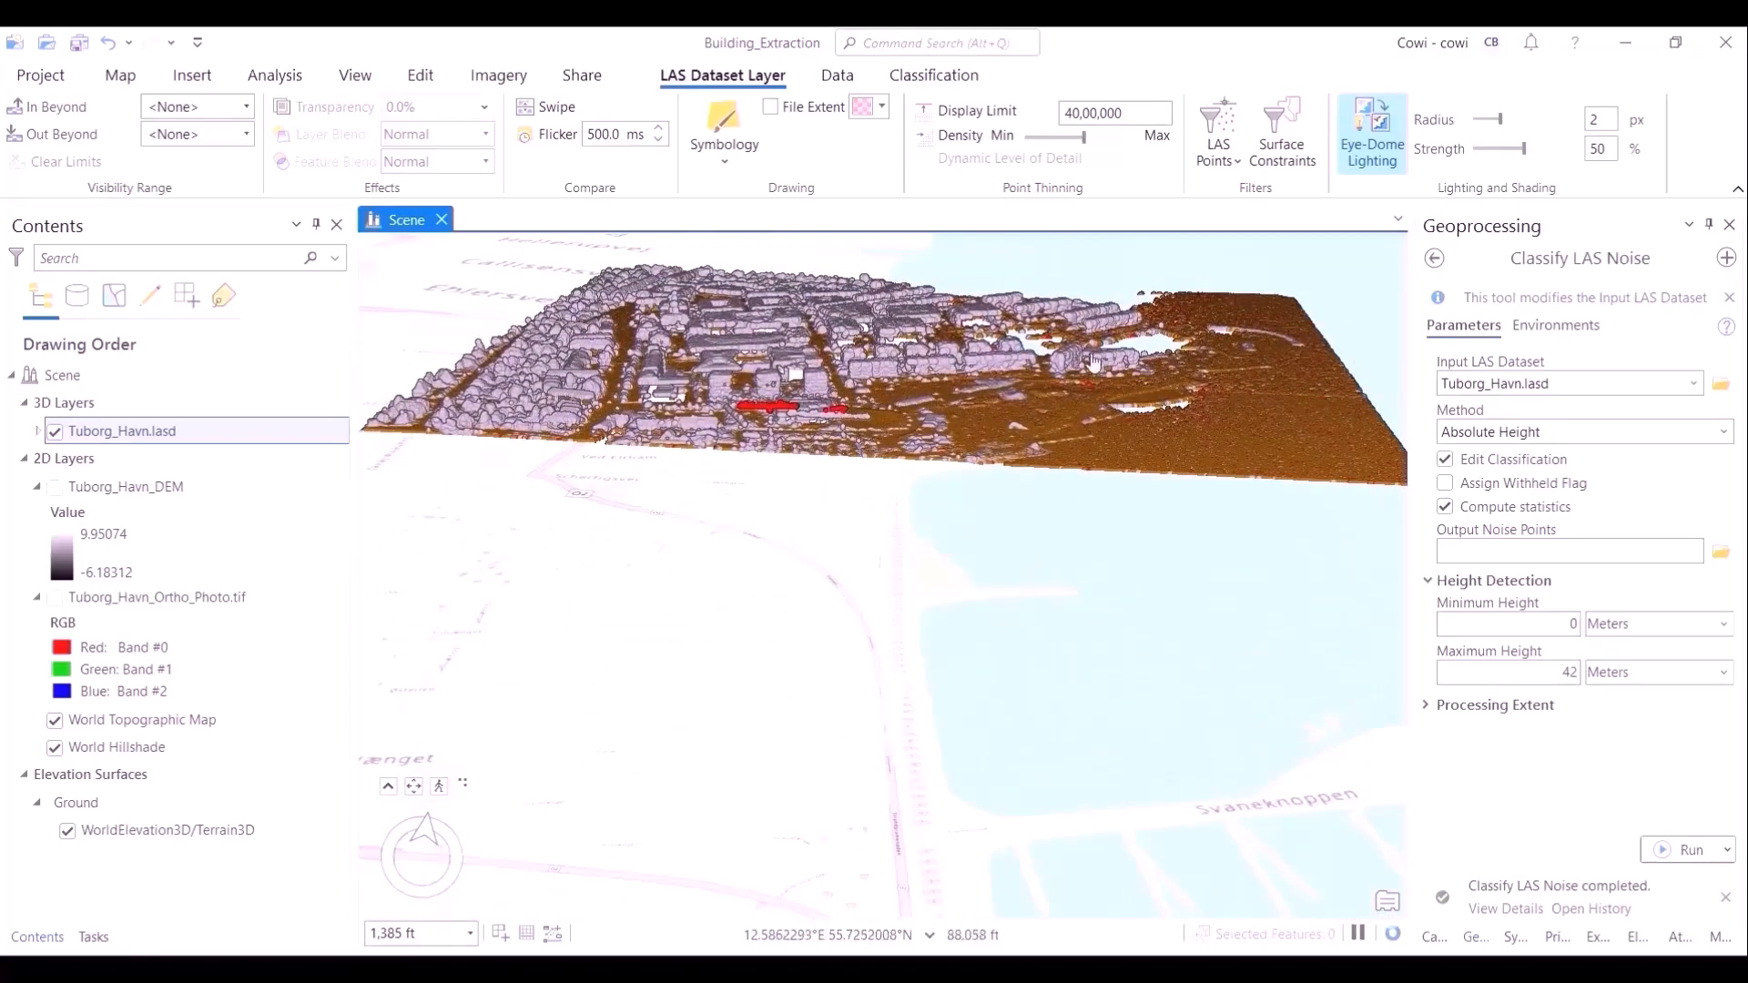
pyautogui.scroll(10, 929, 675)
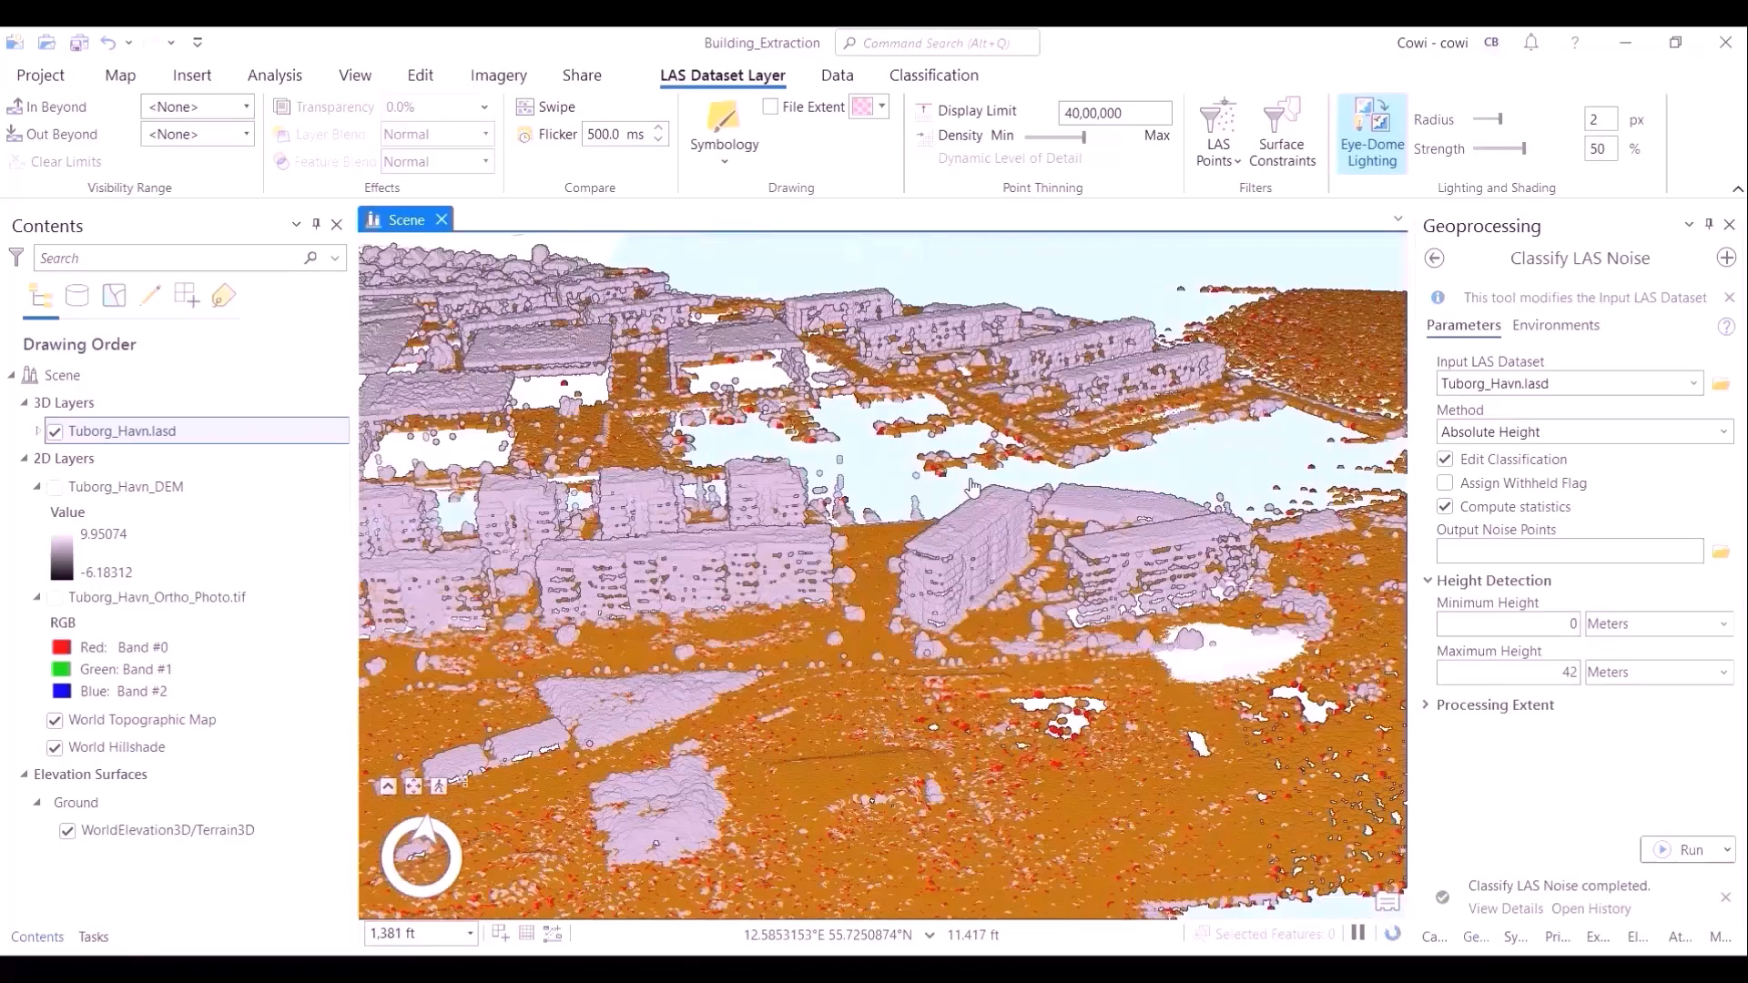
# Step: Exclude 1 Unassigned from the layer's point filter, keeping 2 Ground, 7 Noise and 18 High Noise displayed
pyautogui.scroll(8, 972, 487)
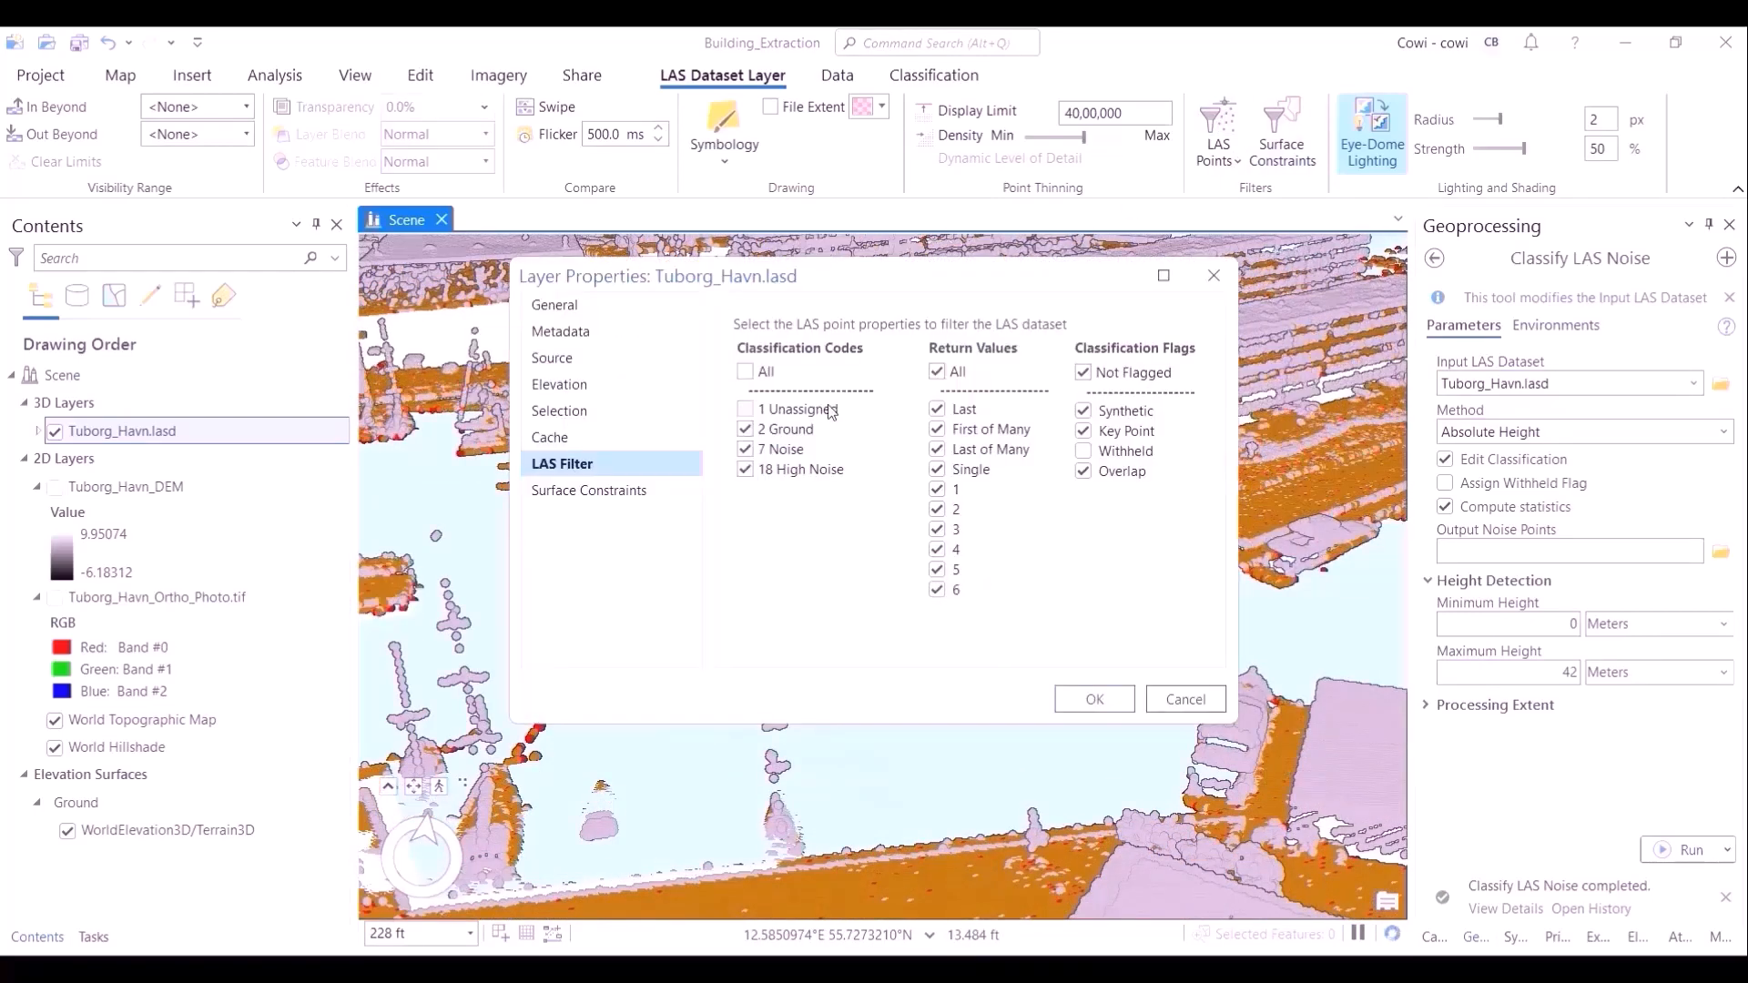
pyautogui.click(1081, 698)
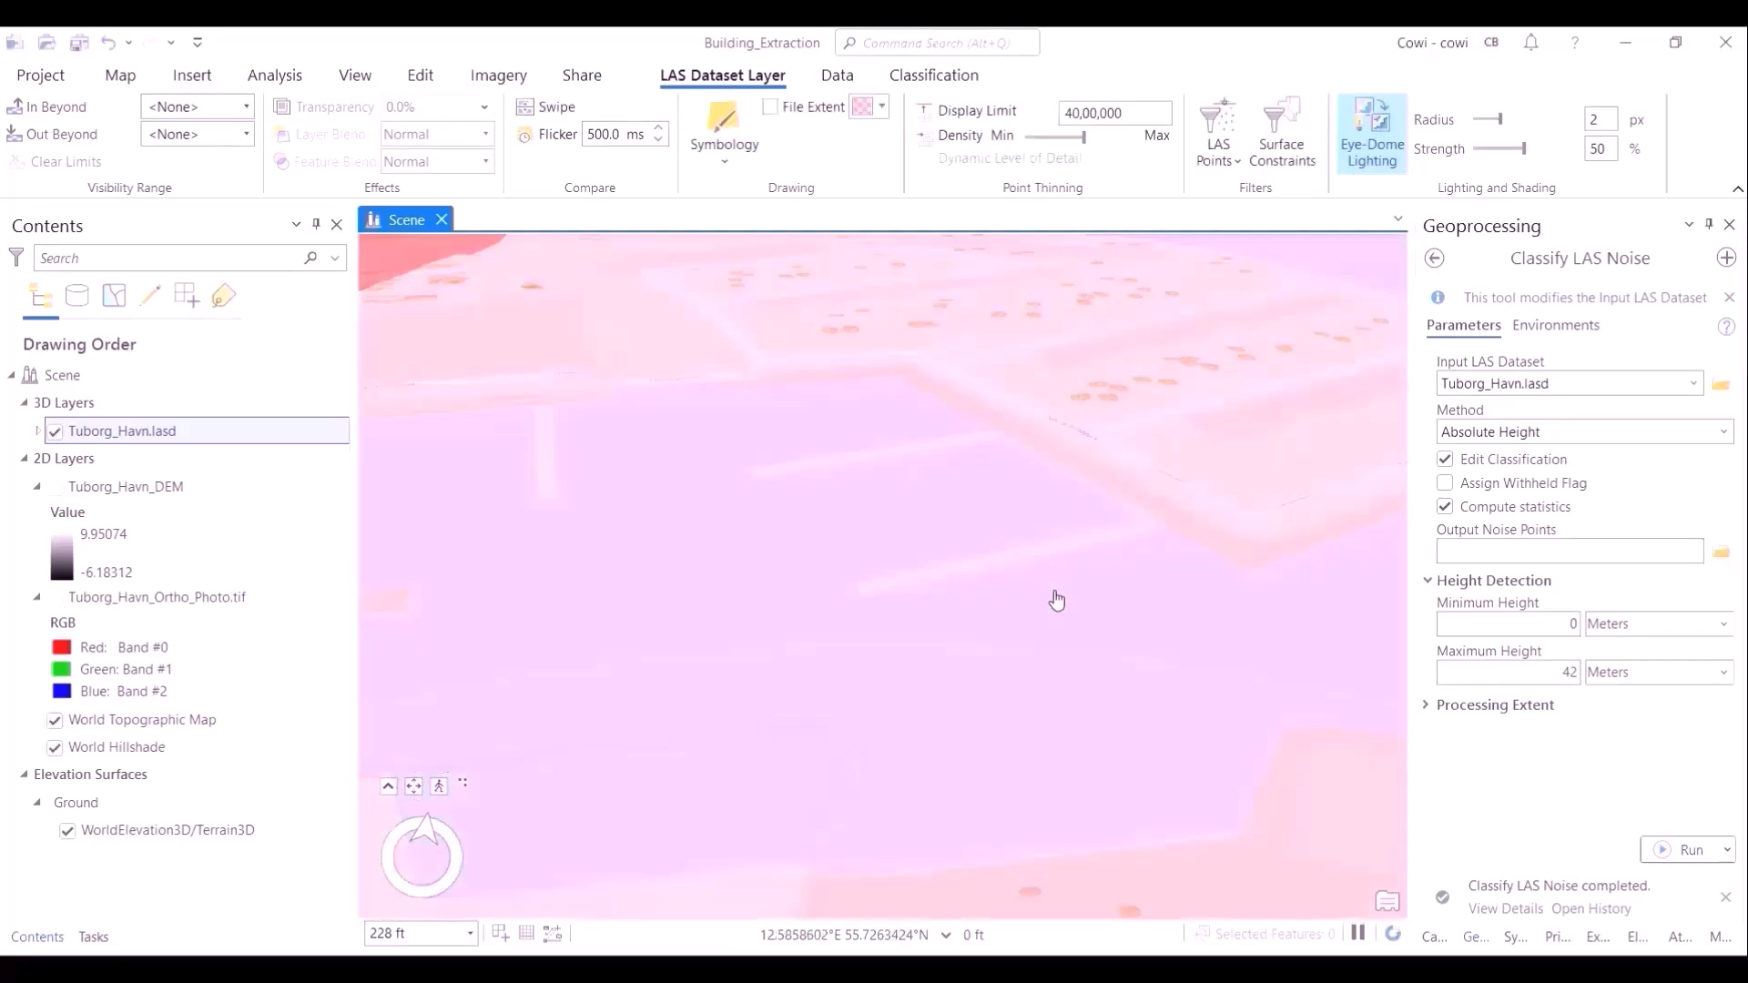
# Step: Set the Tuborg_Havn.lasd point filter to show only 1 Unassigned, excluding 2 Ground, 7 Noise and 18 High Noise
pyautogui.scroll(-5, 1056, 601)
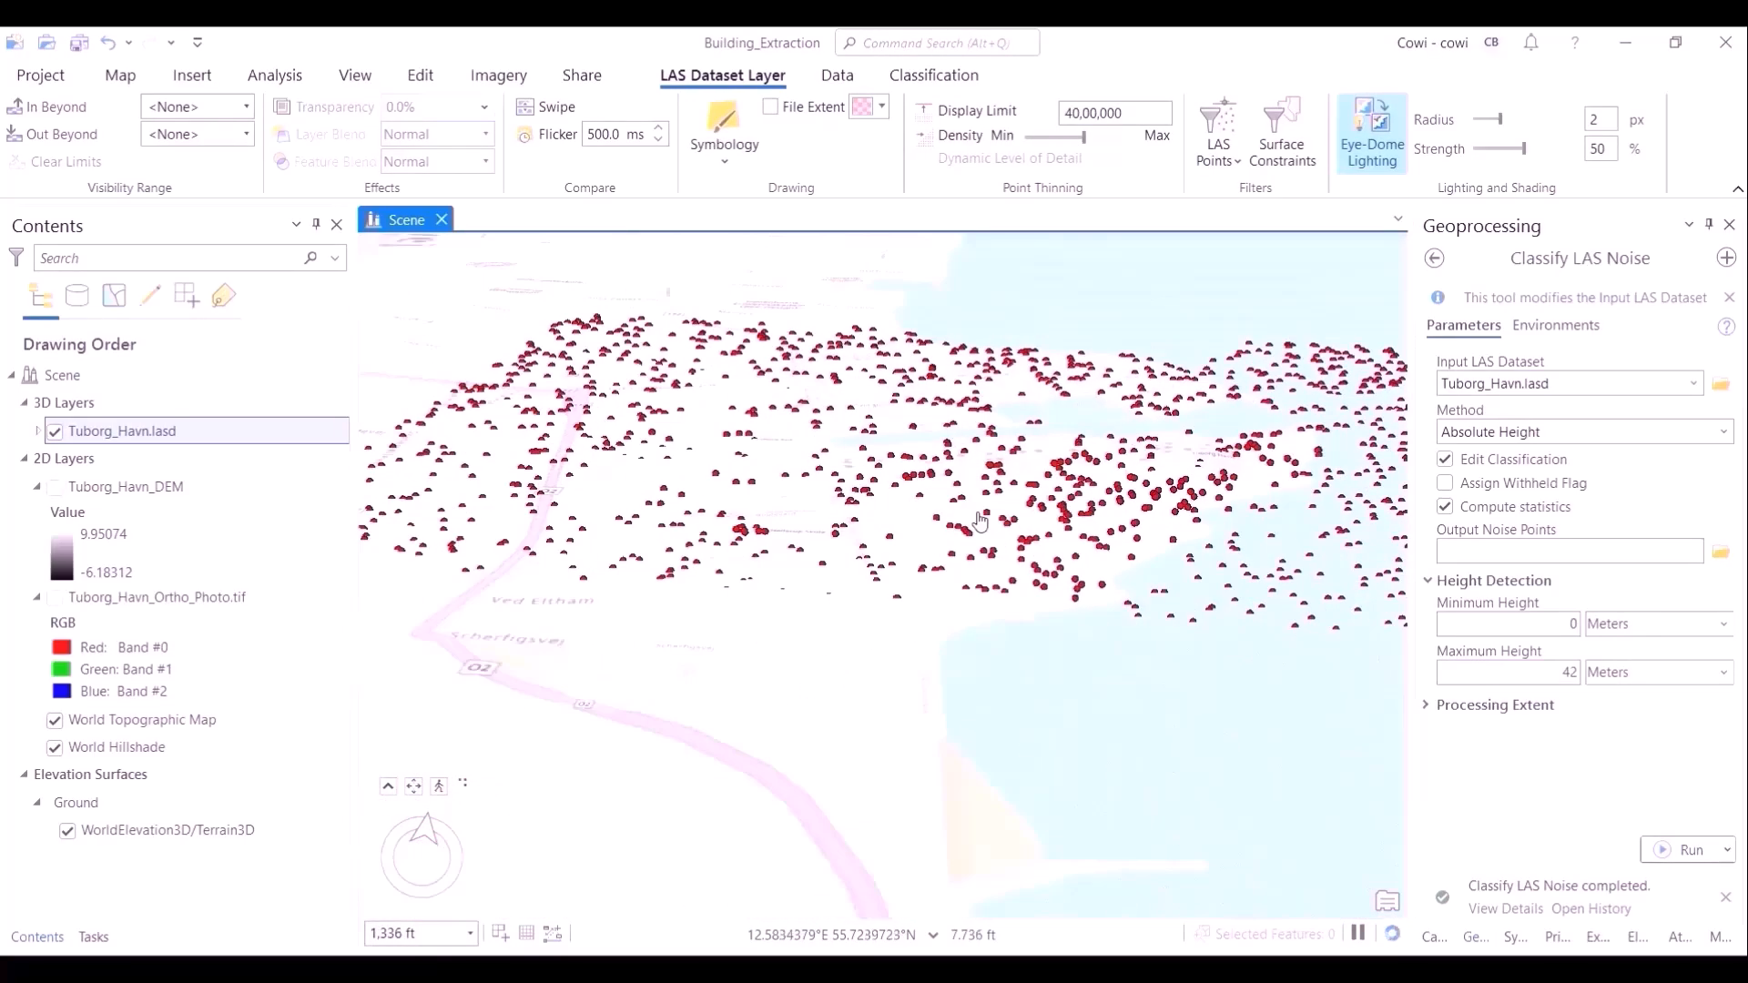
pyautogui.scroll(5, 907, 541)
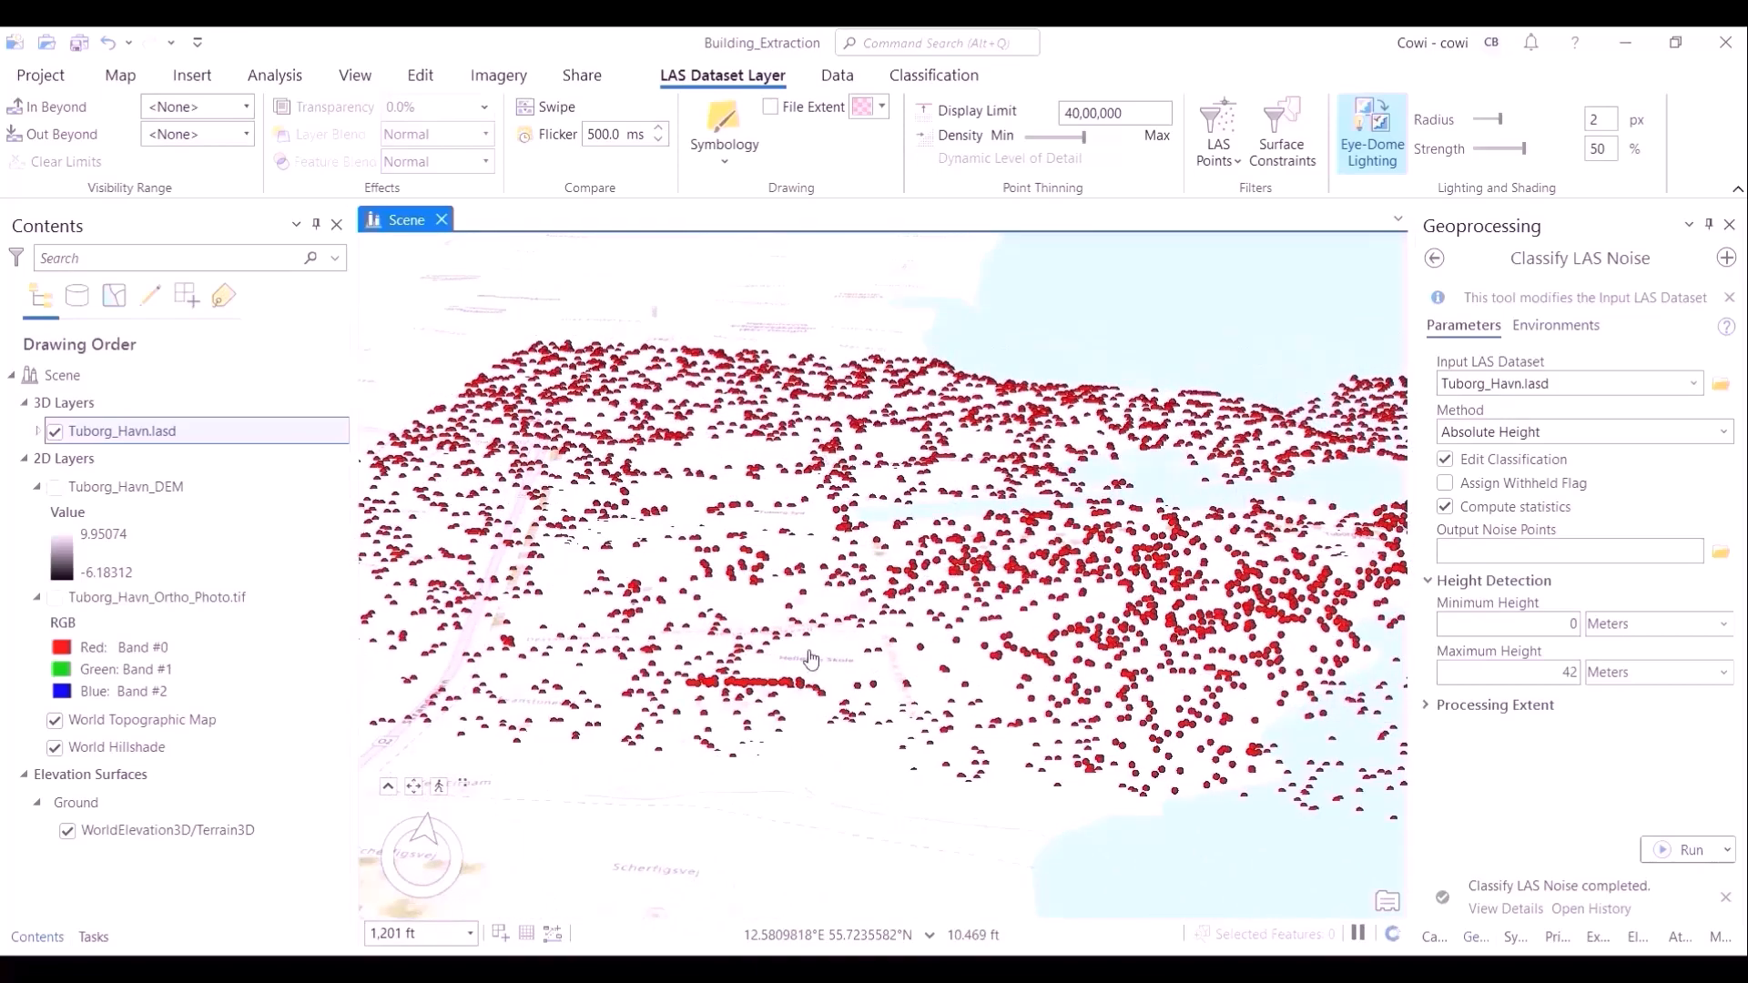
pyautogui.scroll(-5, 832, 710)
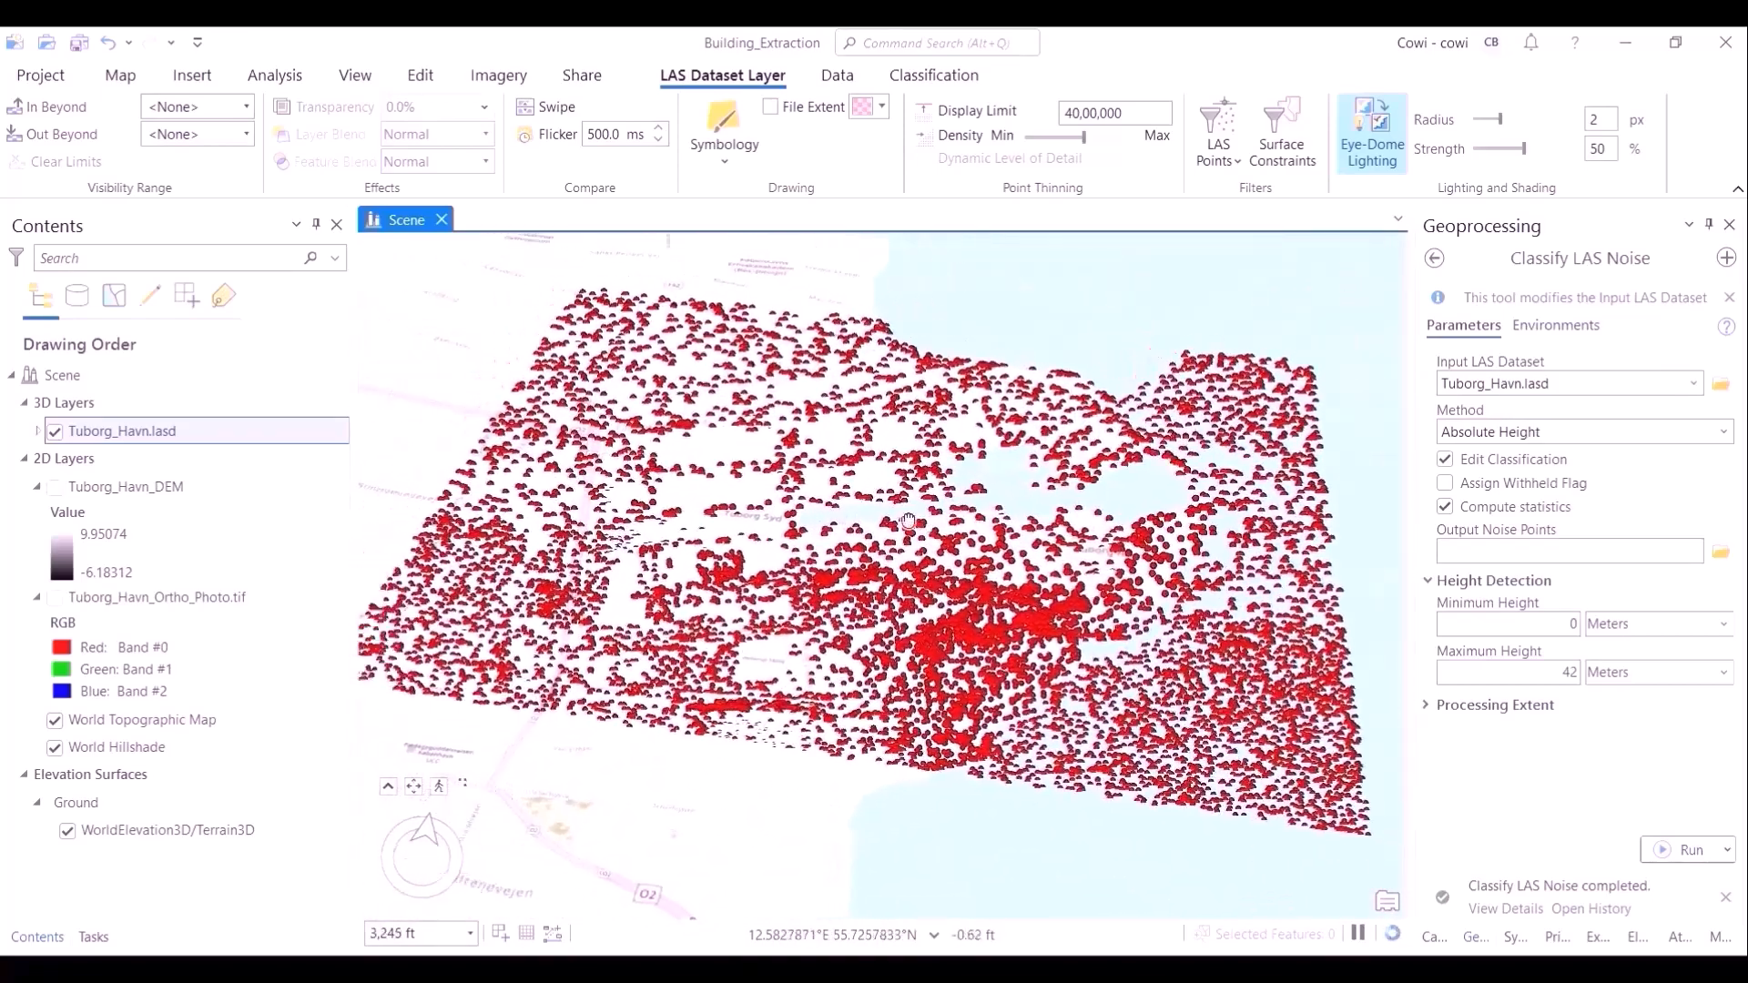
pyautogui.click(1241, 125)
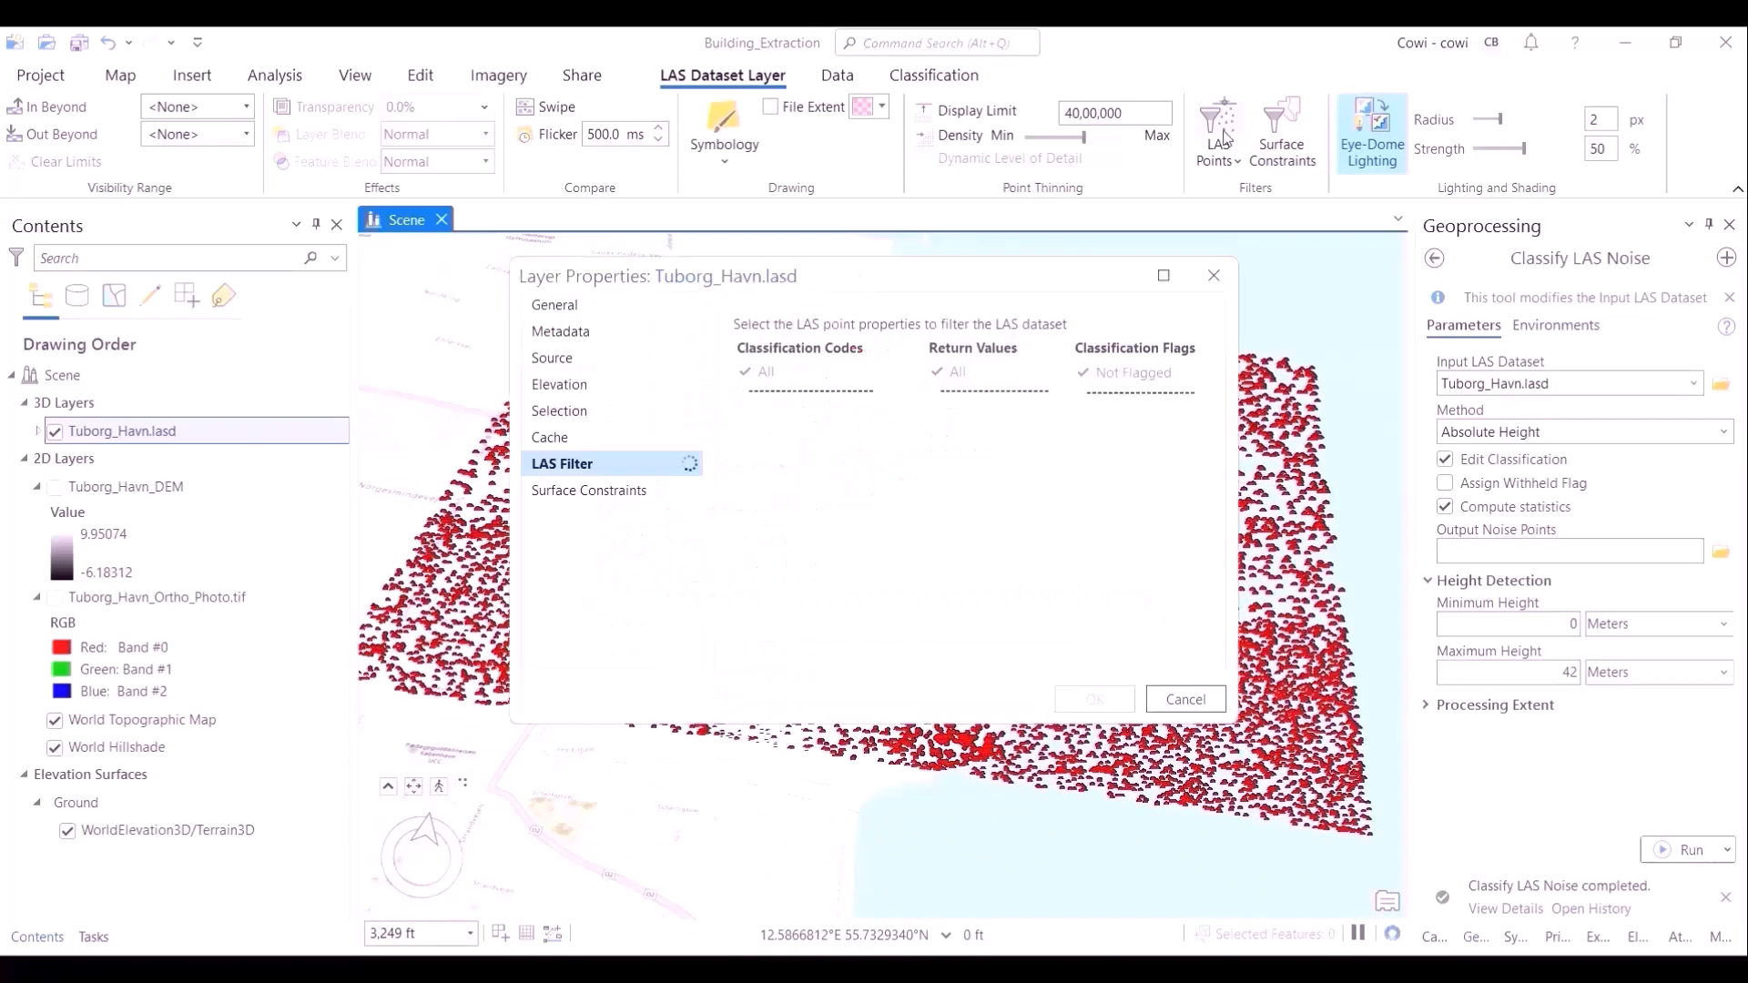
pyautogui.click(824, 408)
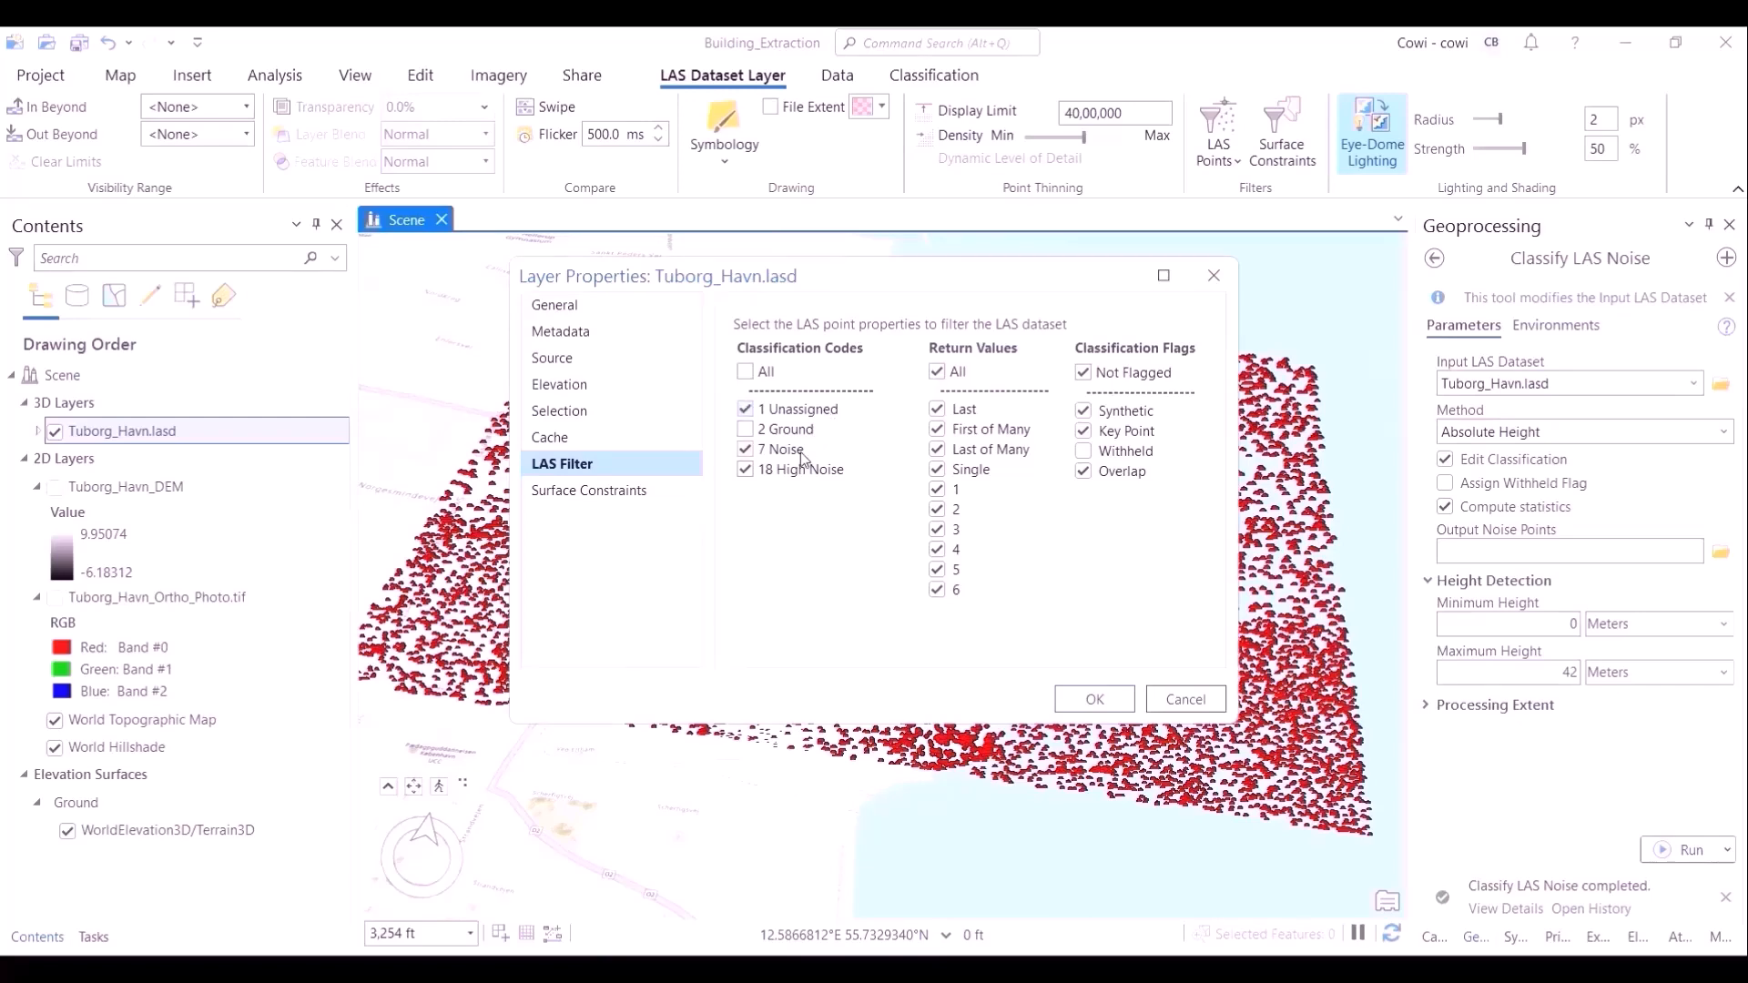
pyautogui.click(801, 450)
pyautogui.click(1095, 700)
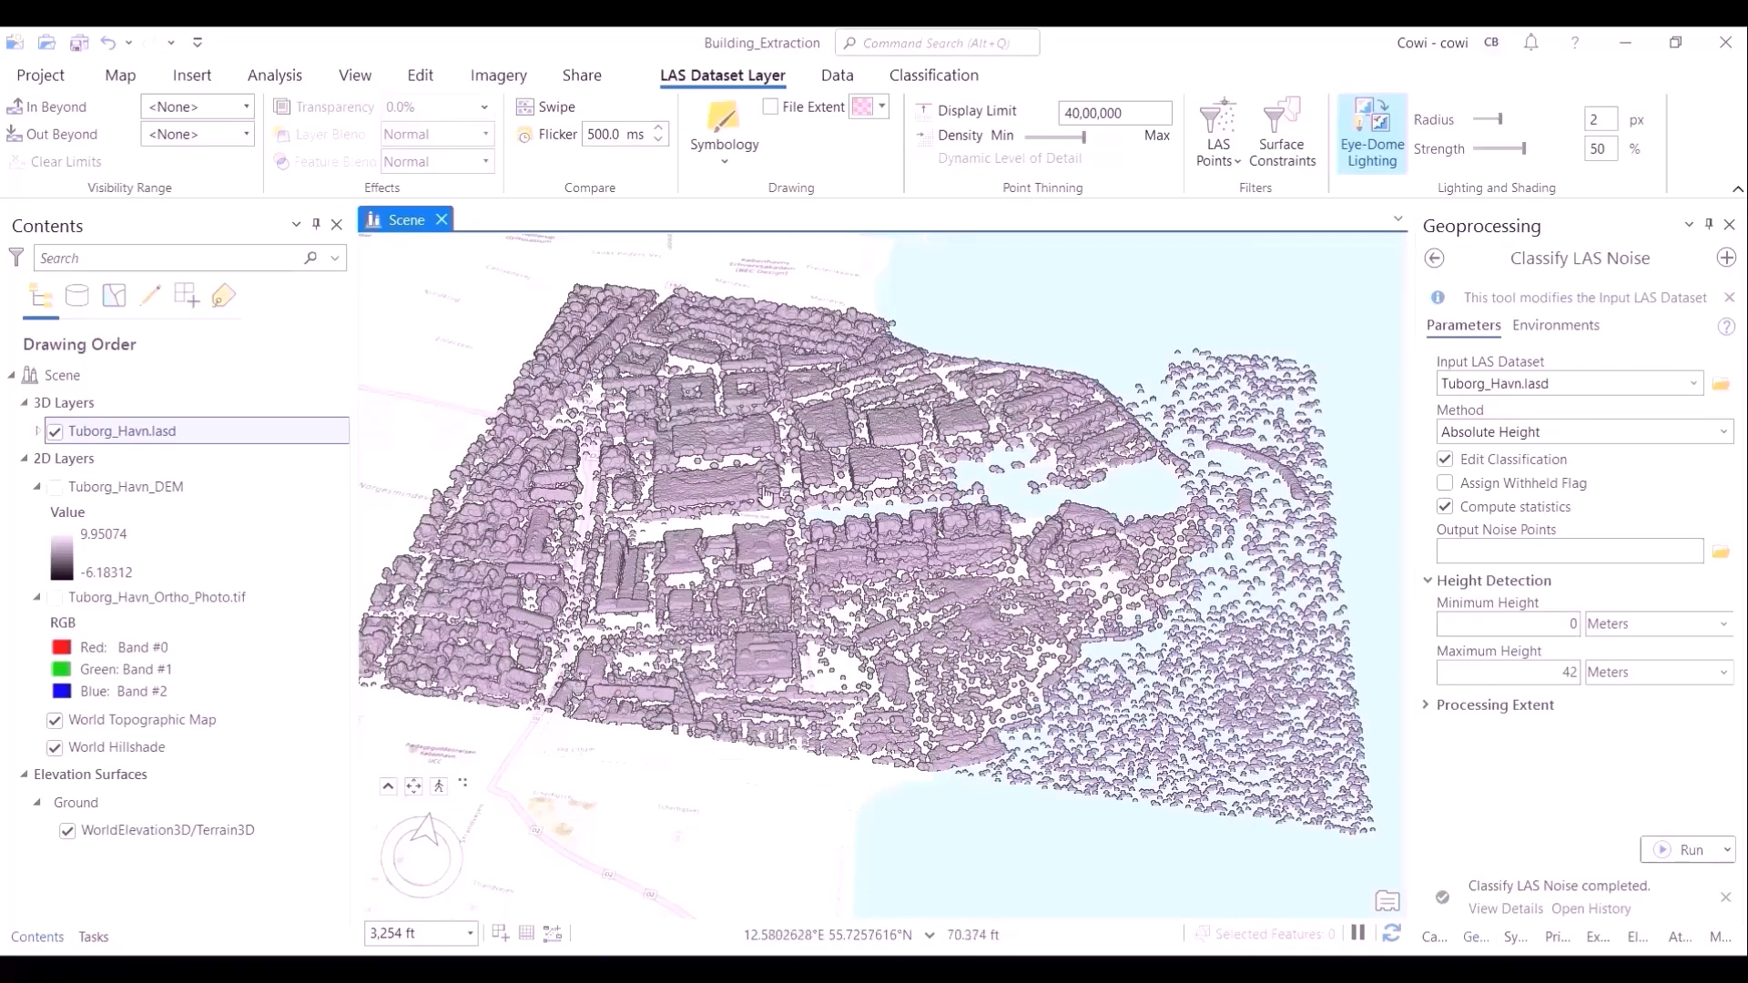
pyautogui.scroll(3, 985, 384)
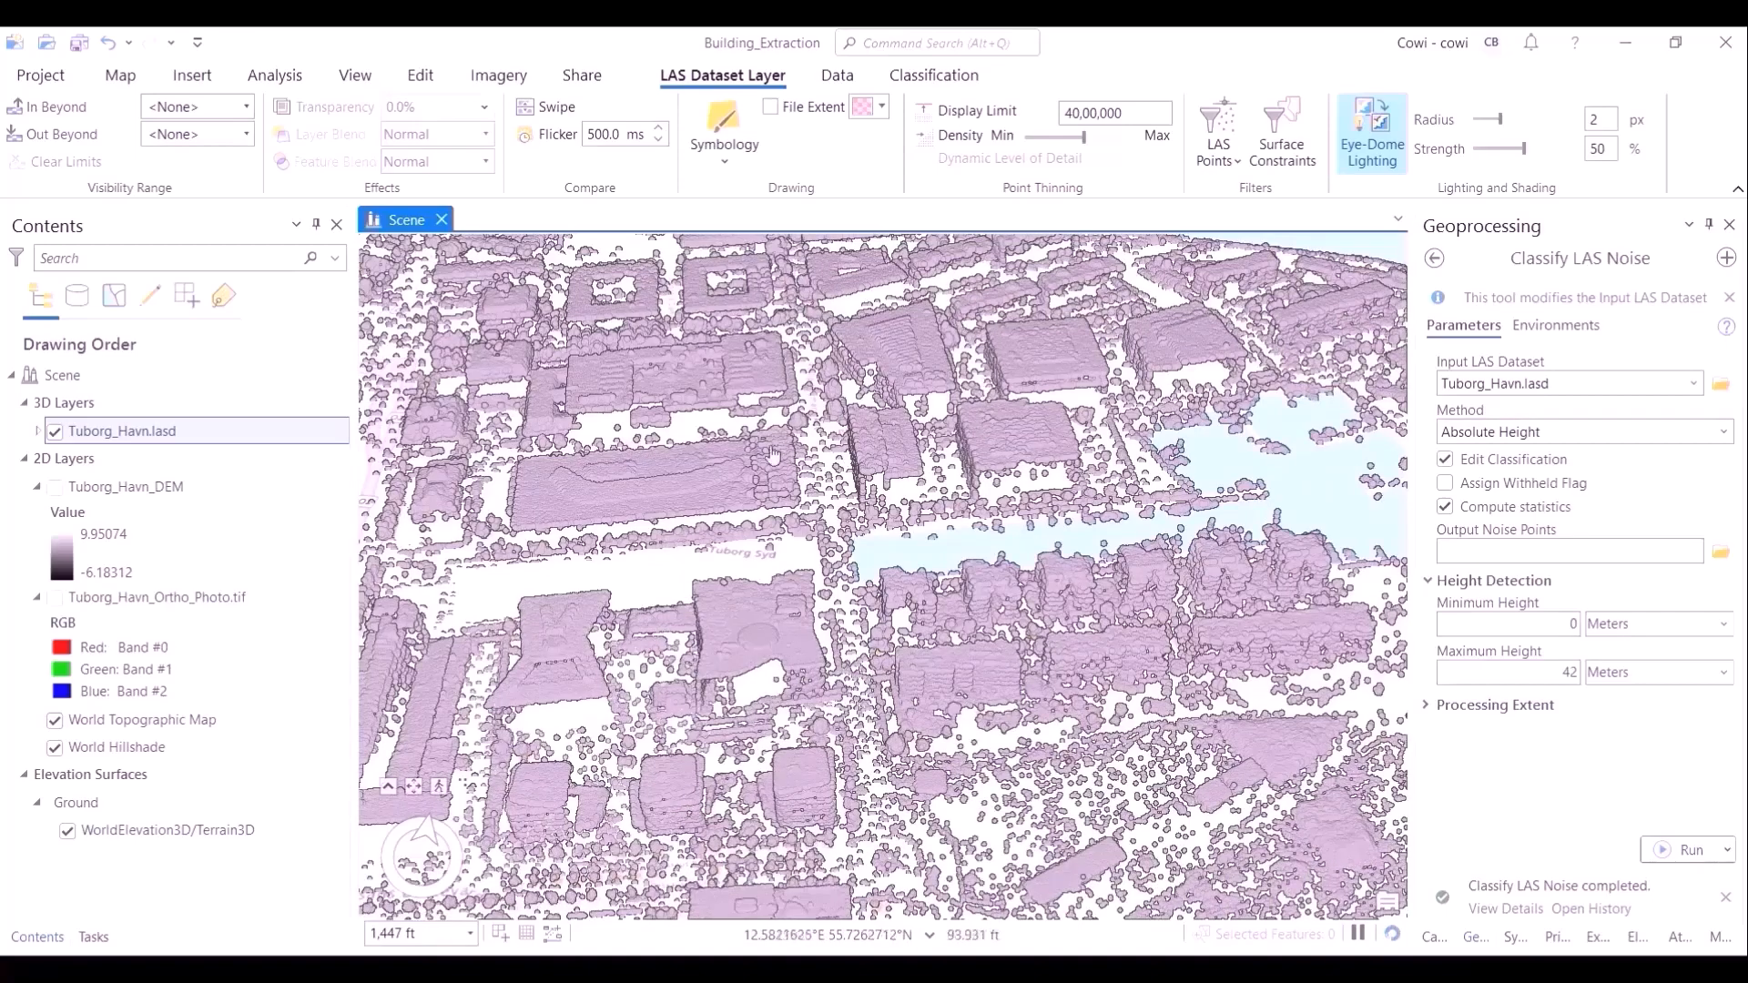
pyautogui.scroll(-3, 875, 517)
pyautogui.scroll(-2, 875, 517)
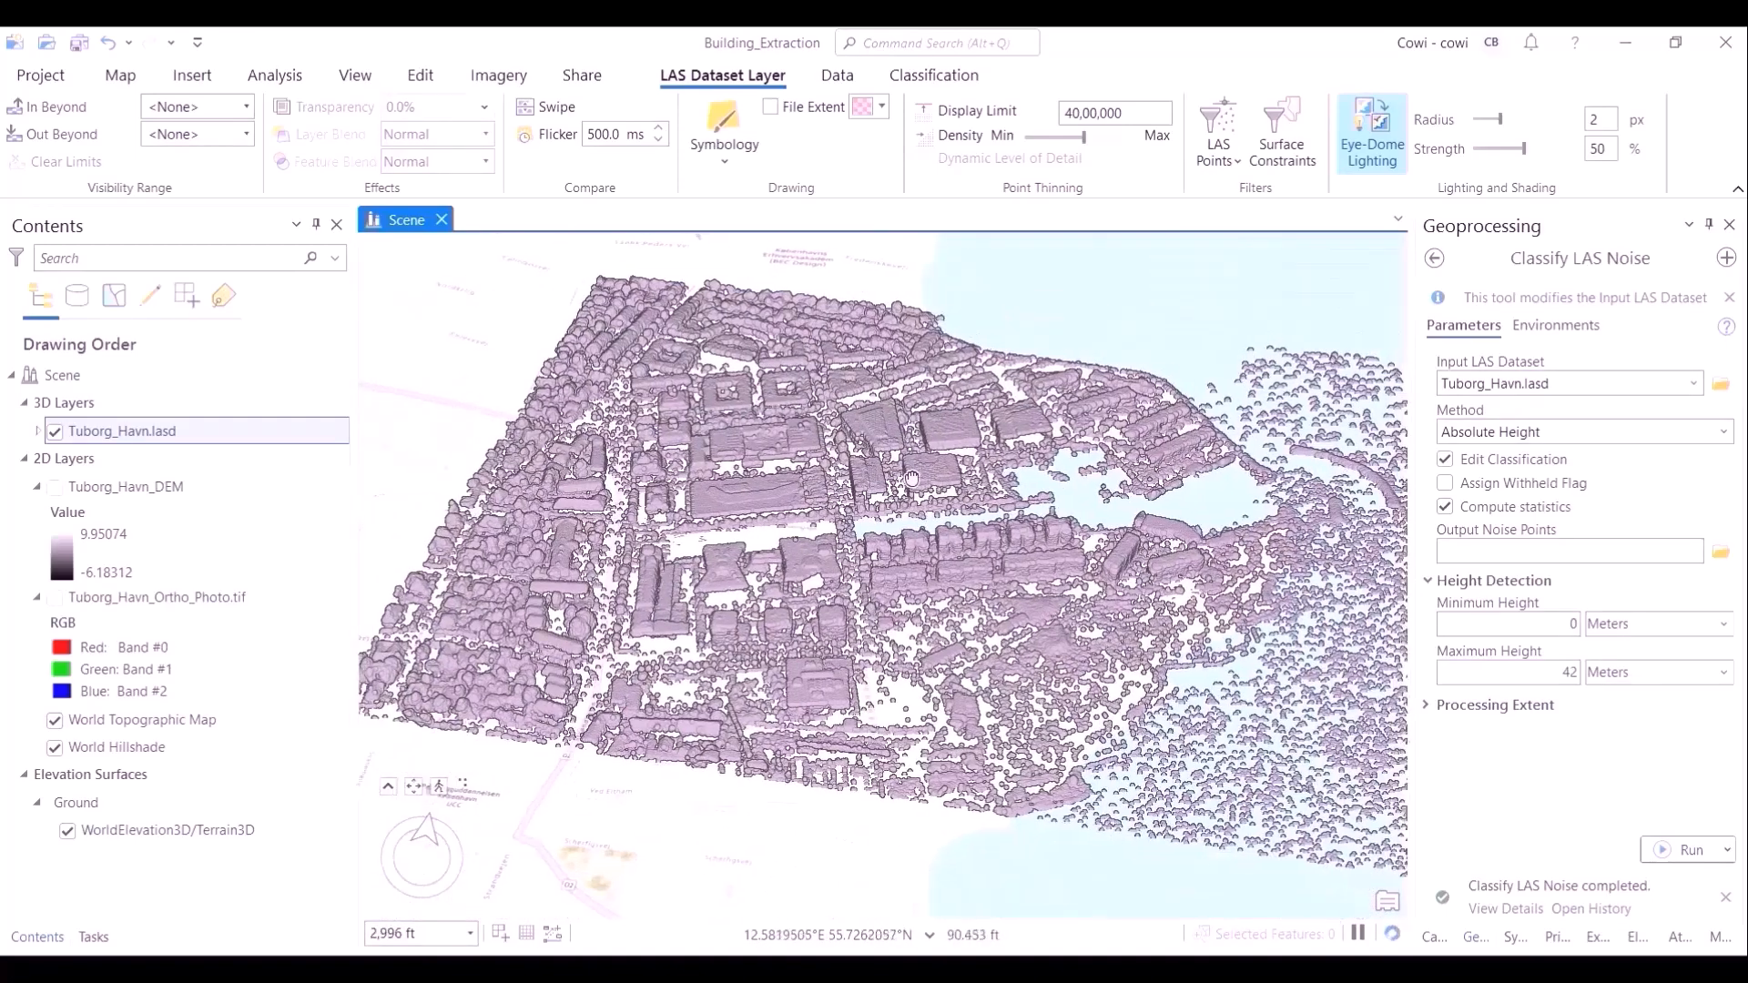
# Step: Run Classify LAS Building on Tuborg_Havn.lasd with minimum rooftop height 2 meters, minimum area 10 square meters and the Standard method
pyautogui.click(1435, 258)
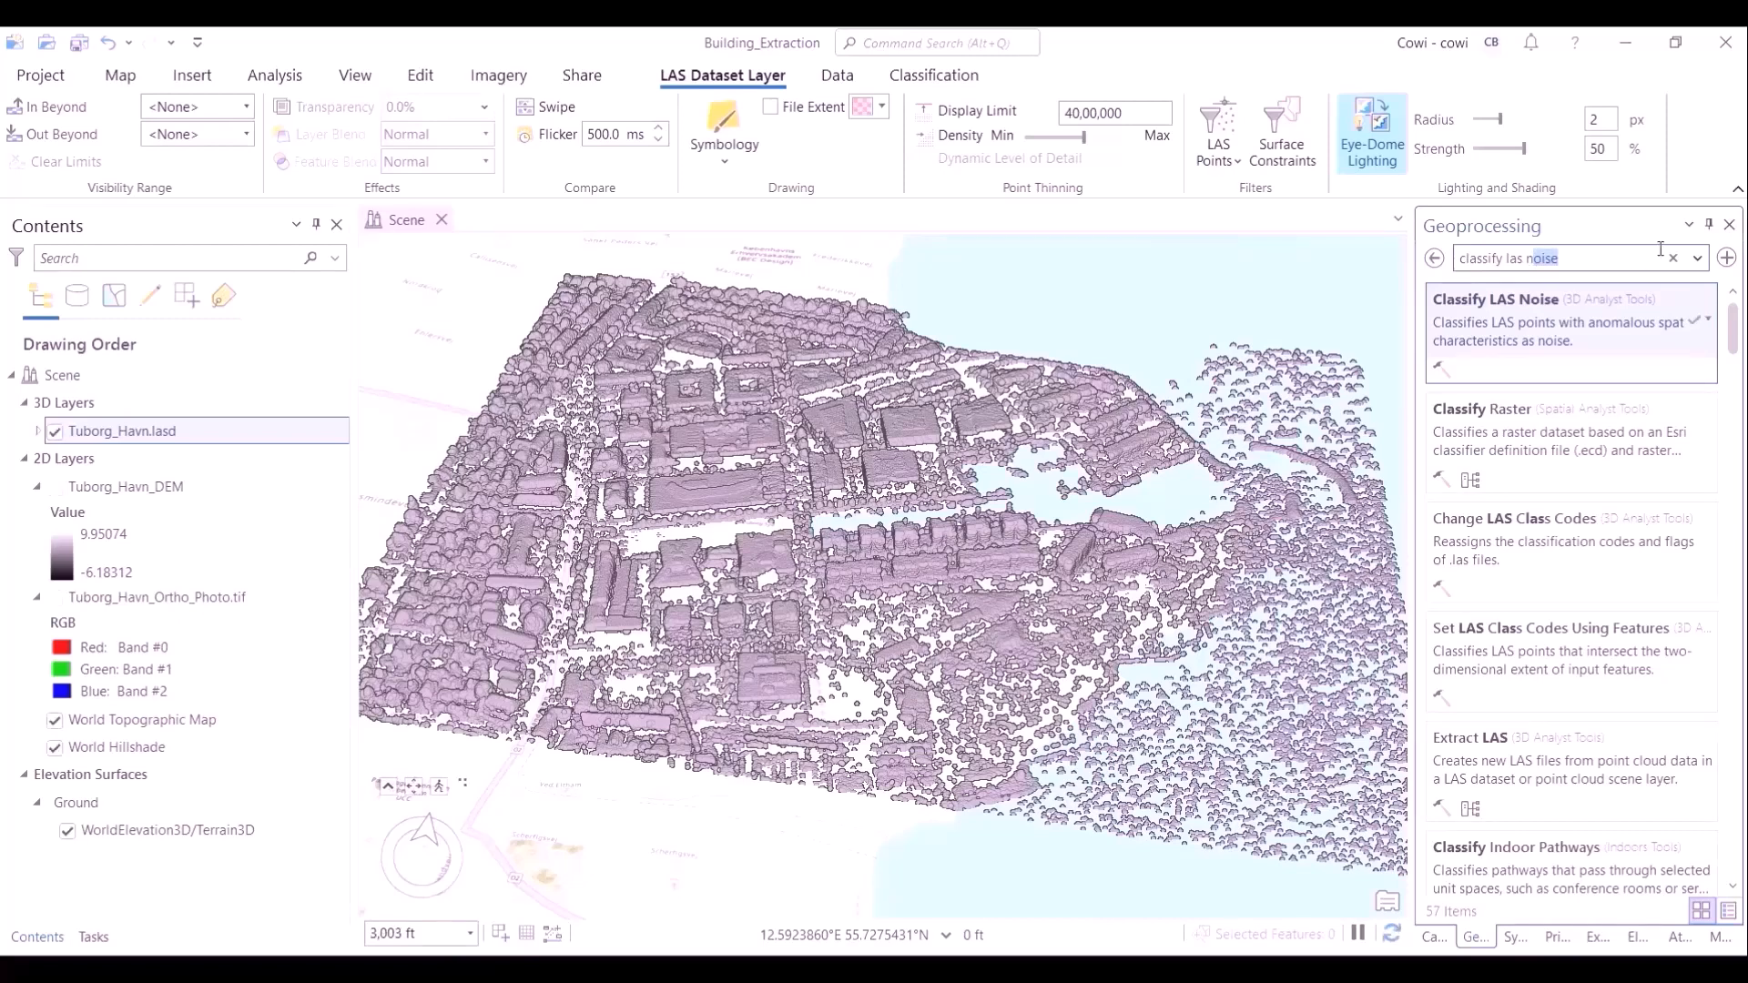
pyautogui.write('i')
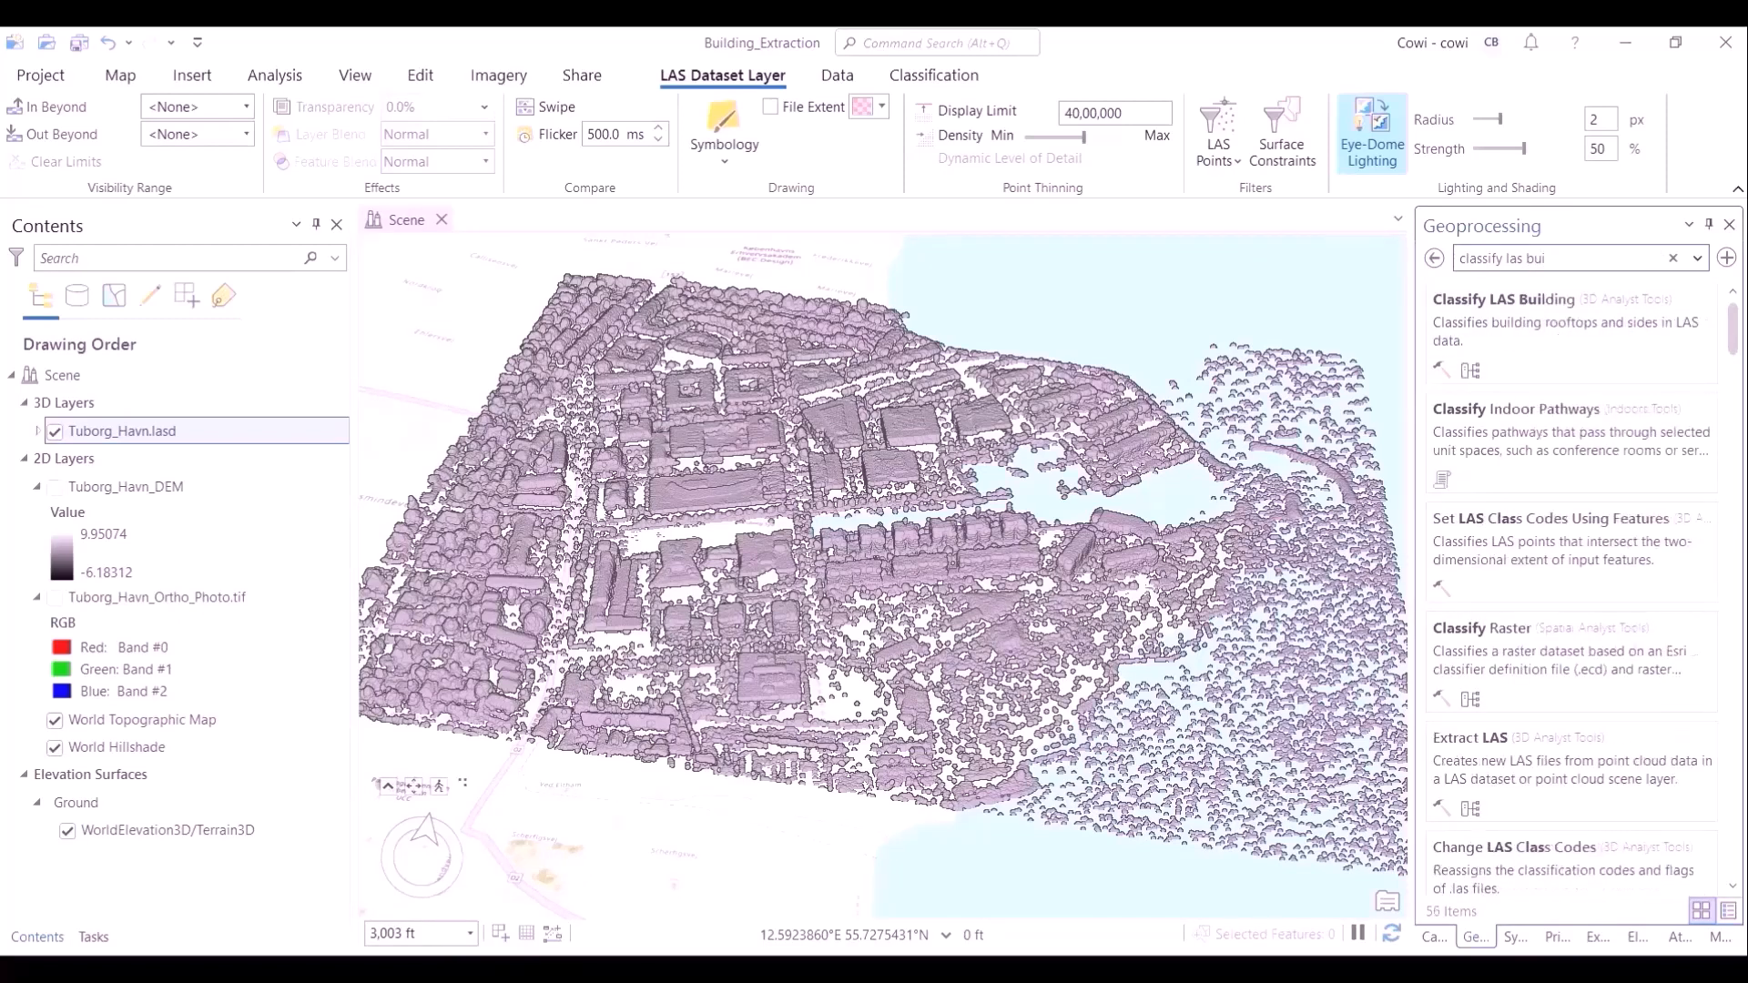
pyautogui.click(1507, 305)
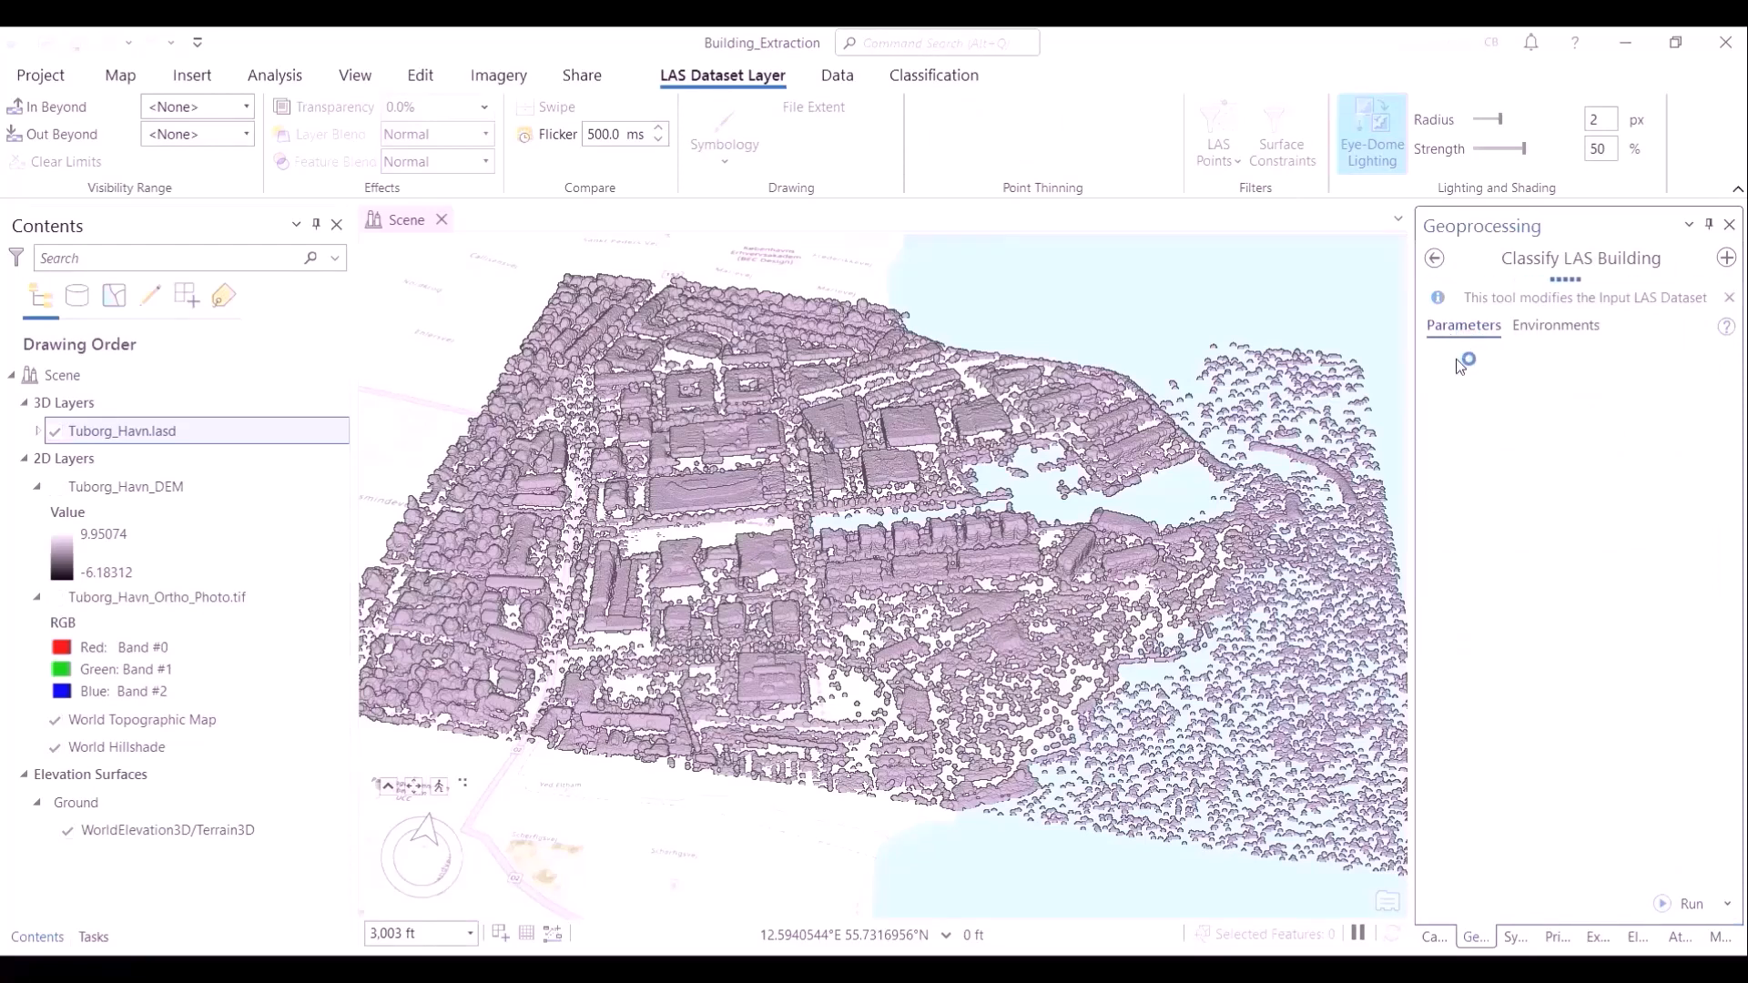
pyautogui.click(1694, 382)
pyautogui.click(1548, 406)
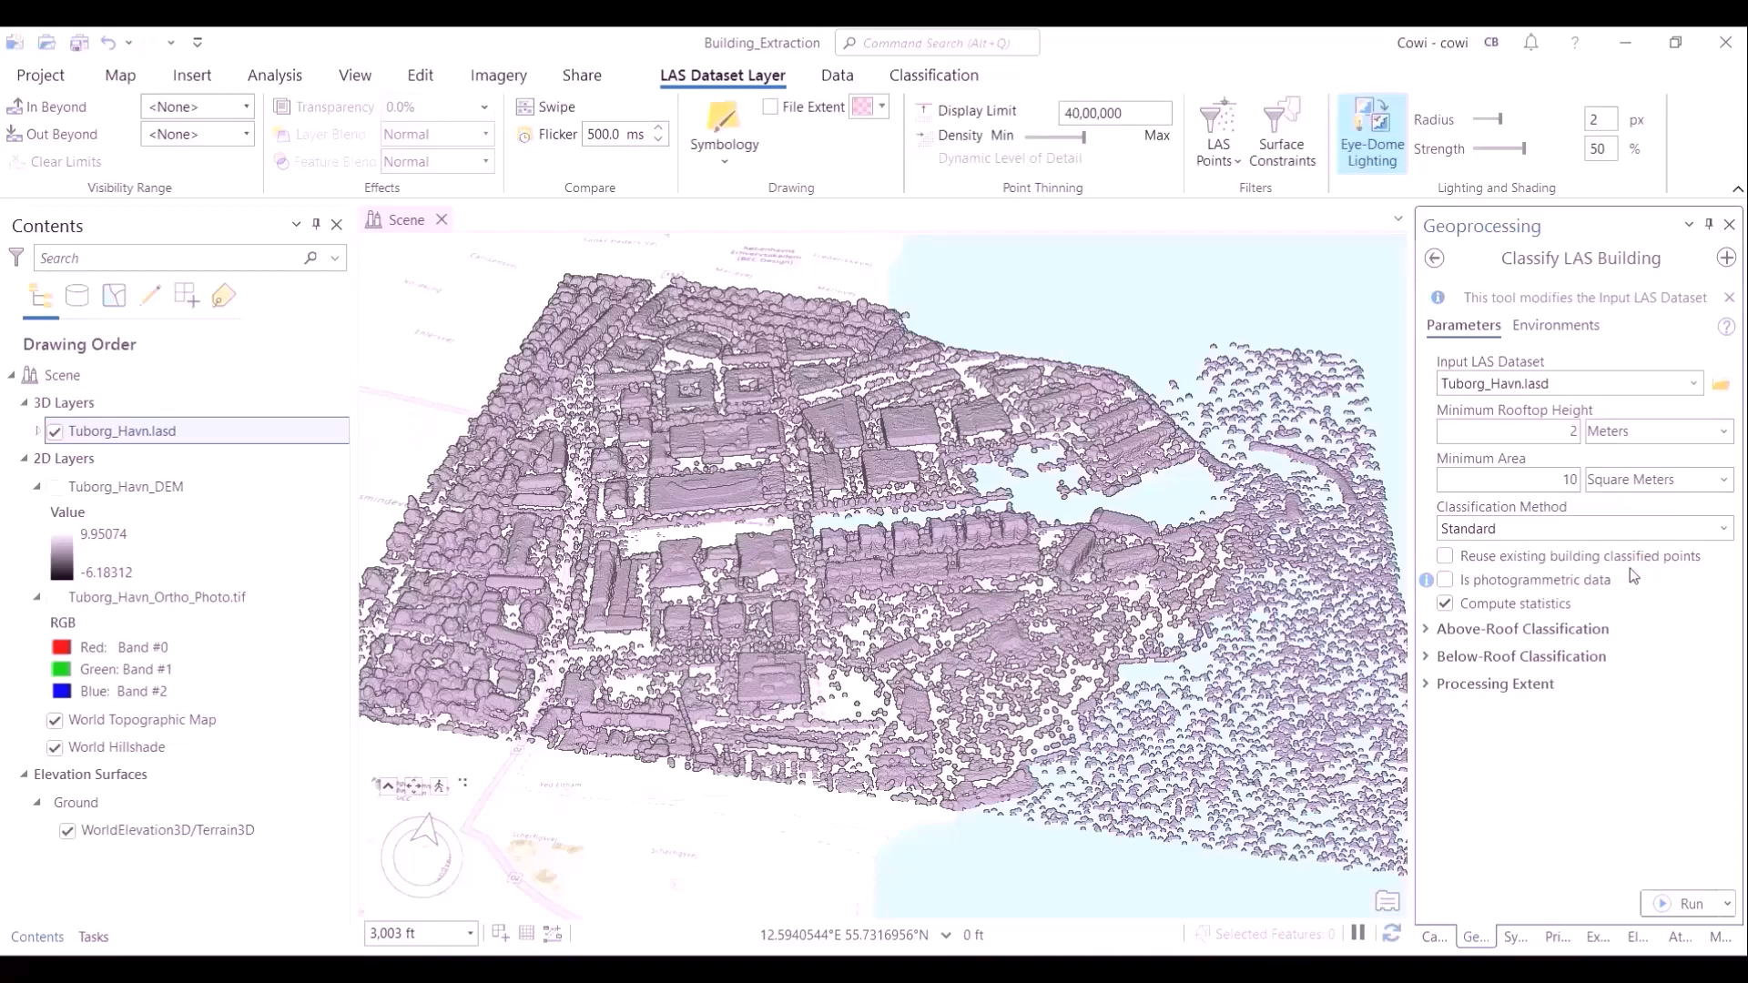
pyautogui.click(1691, 906)
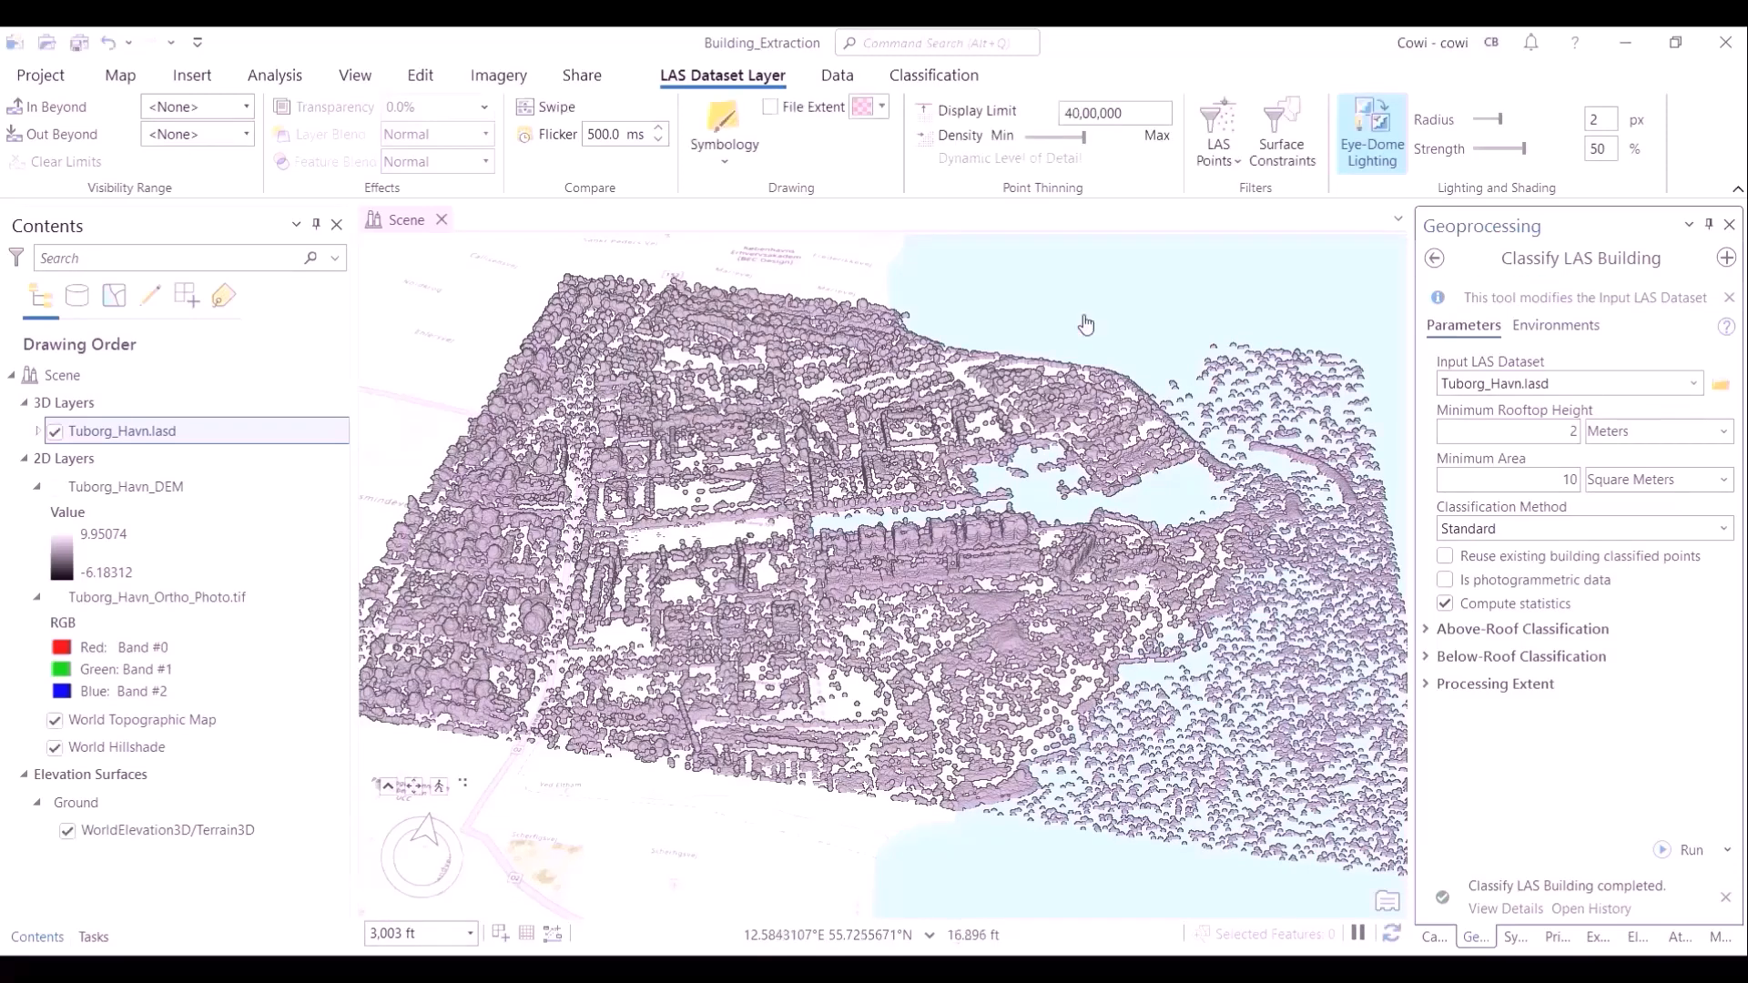
# Step: Set the Tuborg_Havn.lasd point filter to show only the 6 Building class
pyautogui.click(1224, 125)
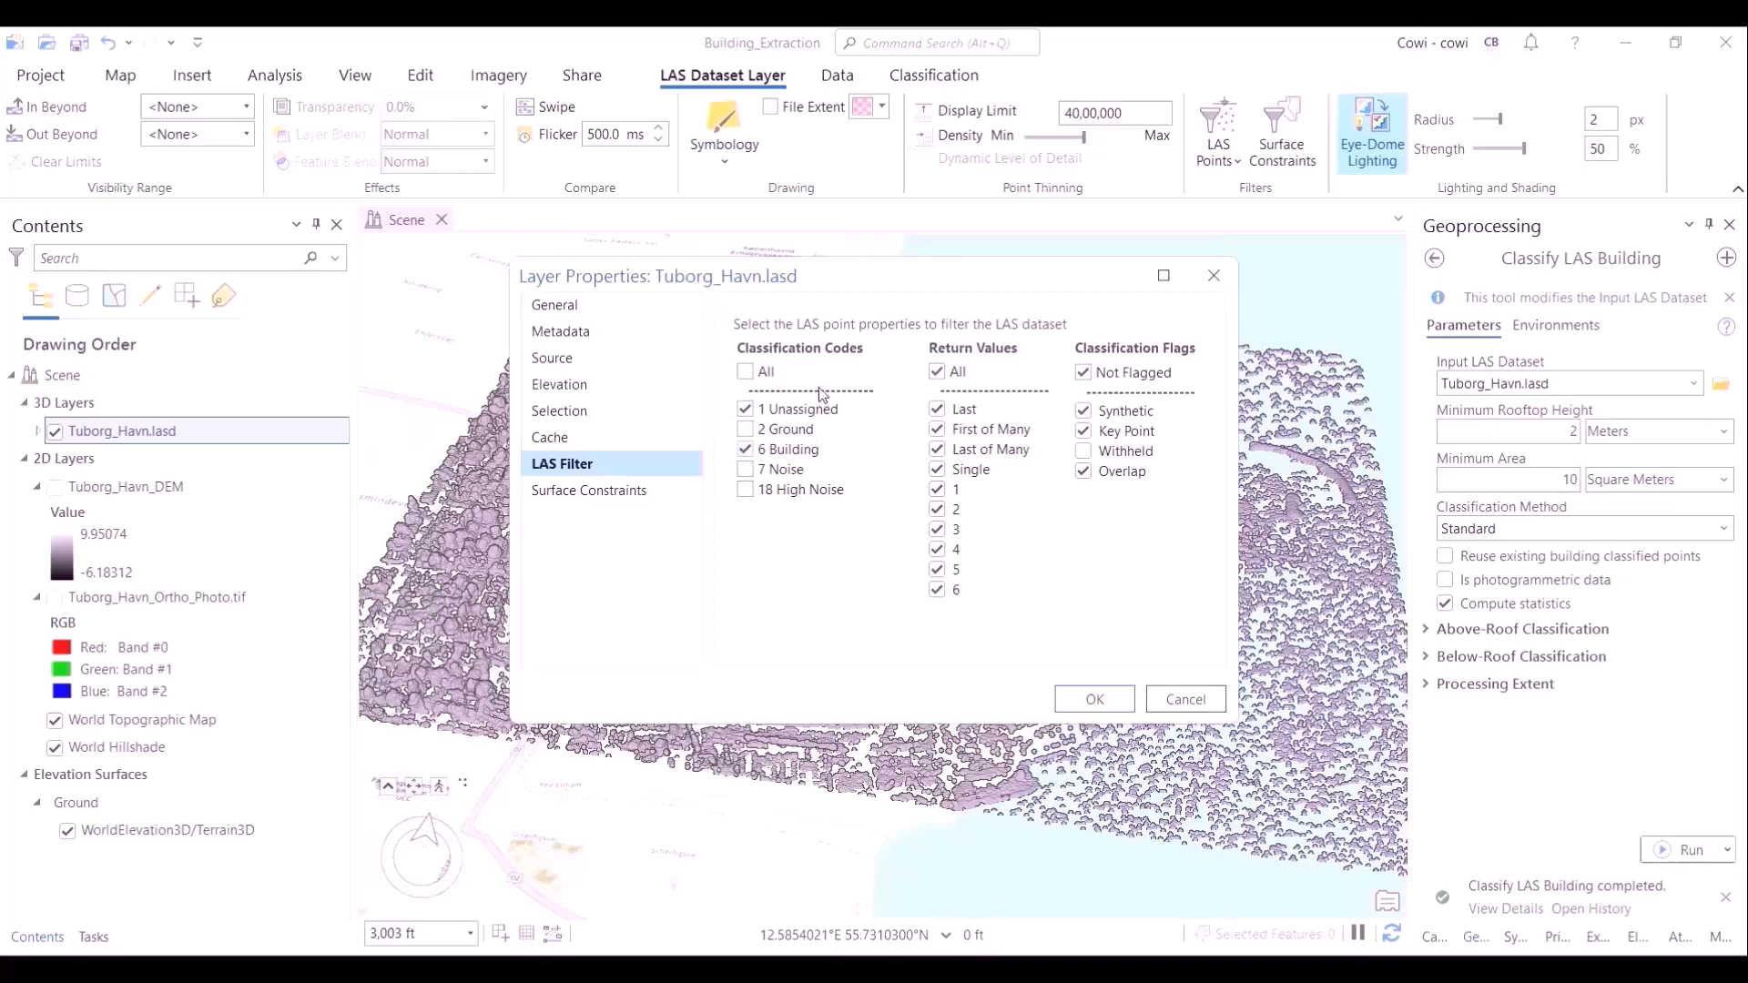
pyautogui.click(1132, 701)
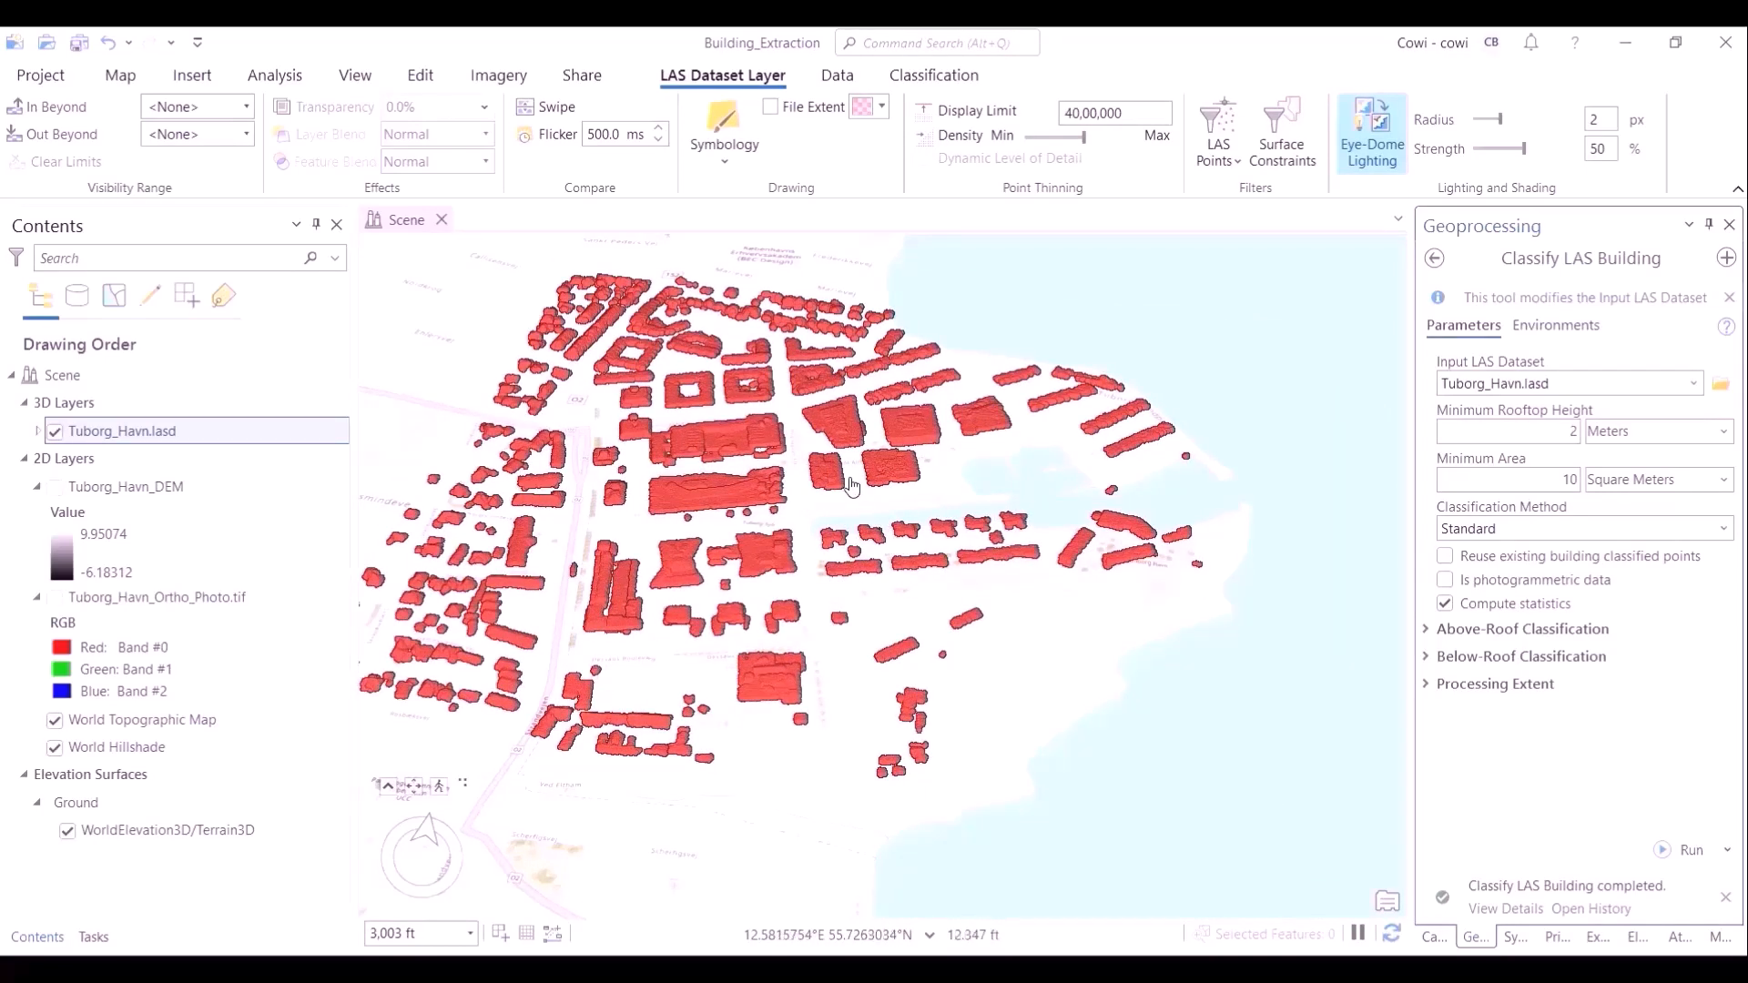
# Step: Examine the points classified as buildings across the site and close up, checking roofs and facades from low angles
pyautogui.moveTo(839, 515); pyautogui.dragTo(918, 578)
pyautogui.scroll(4, 894, 577)
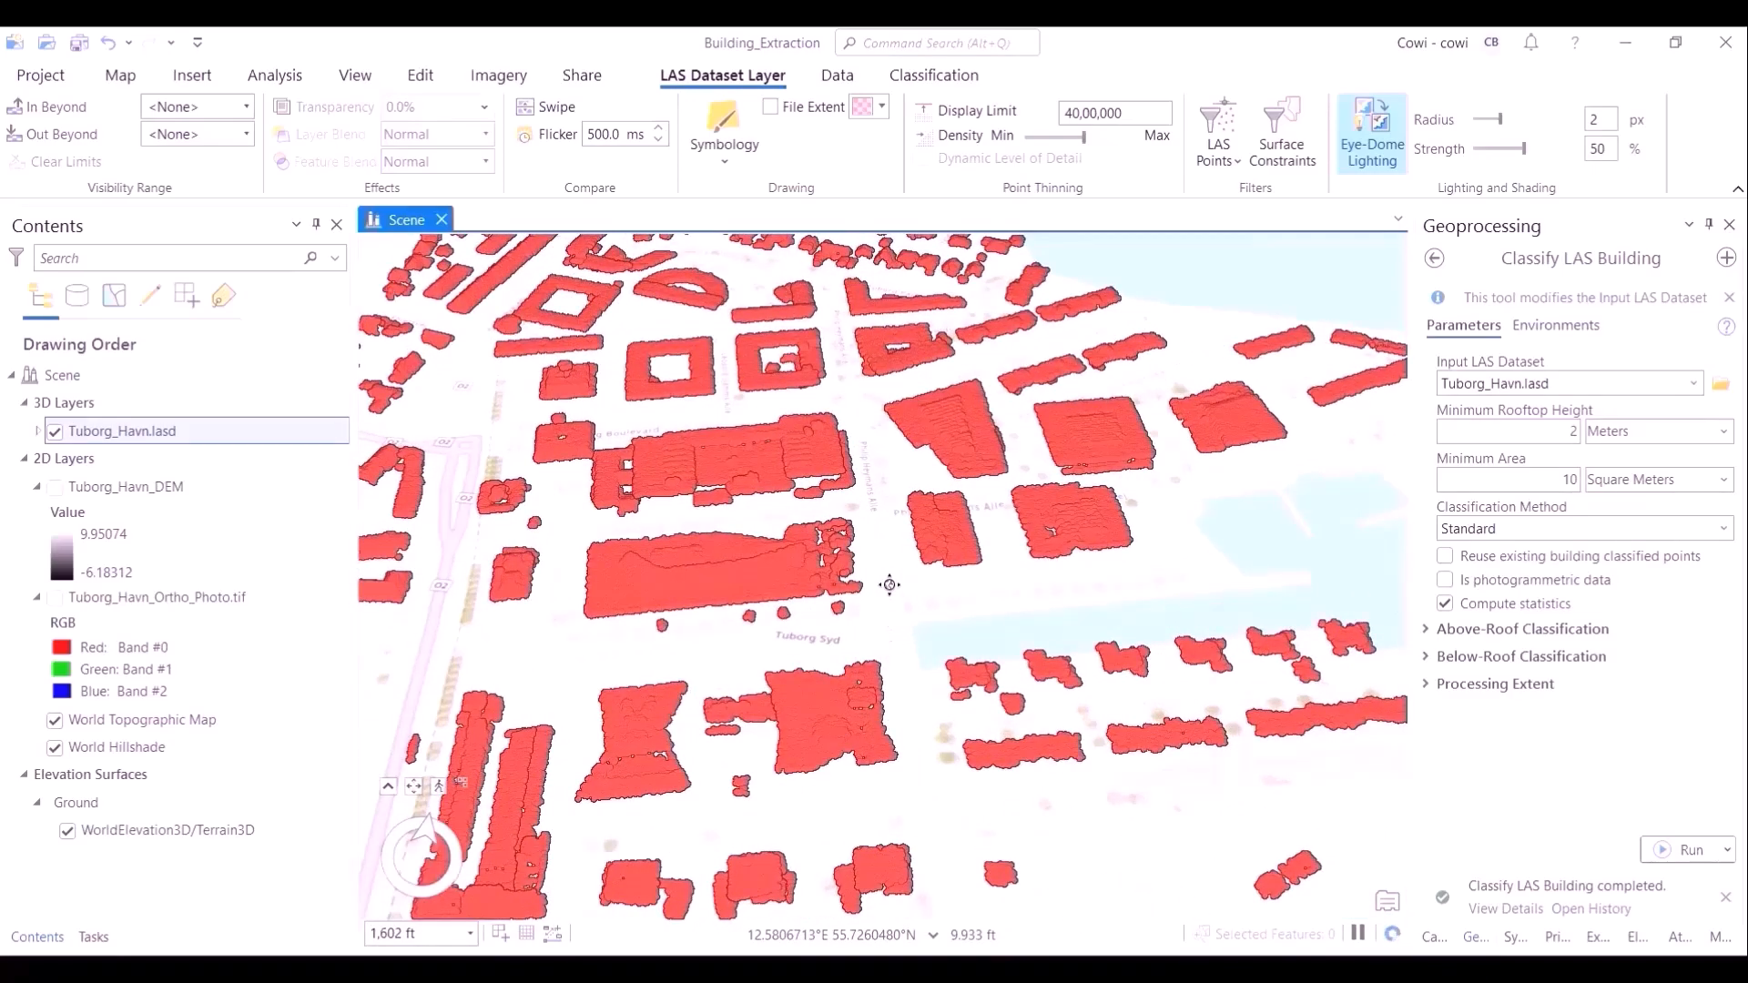
pyautogui.moveTo(859, 417); pyautogui.dragTo(933, 247)
pyautogui.scroll(-2, 897, 419)
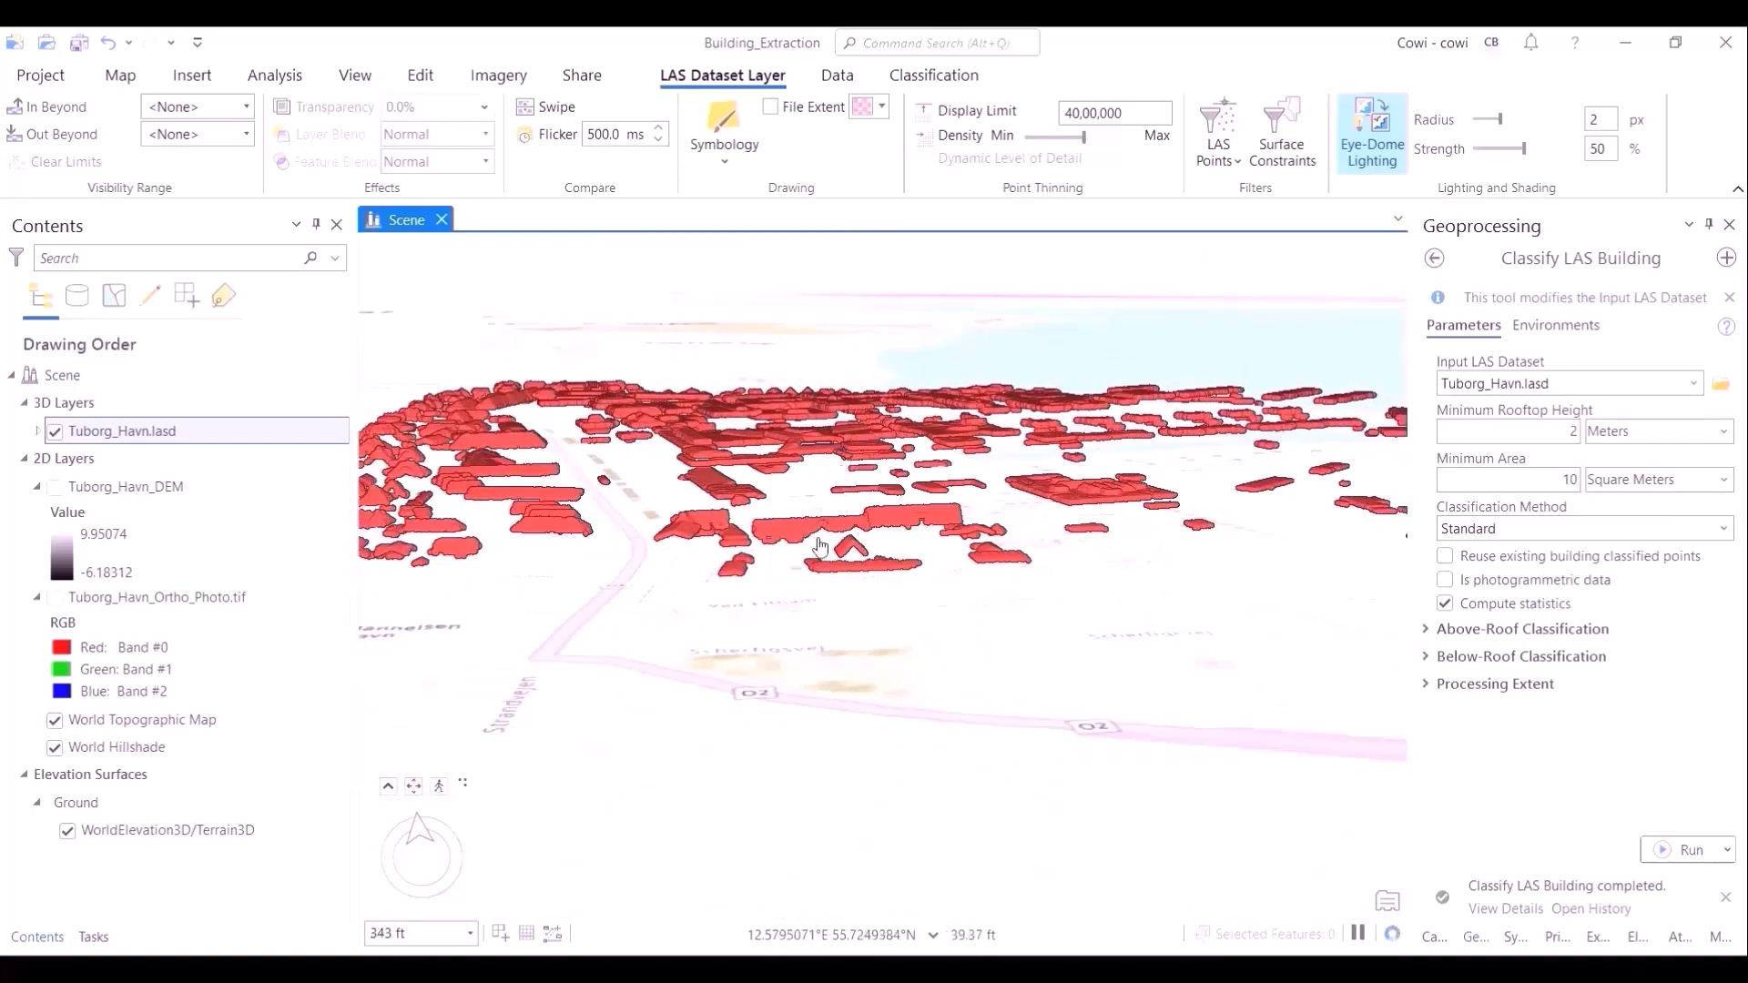
pyautogui.moveTo(950, 590); pyautogui.dragTo(1238, 762)
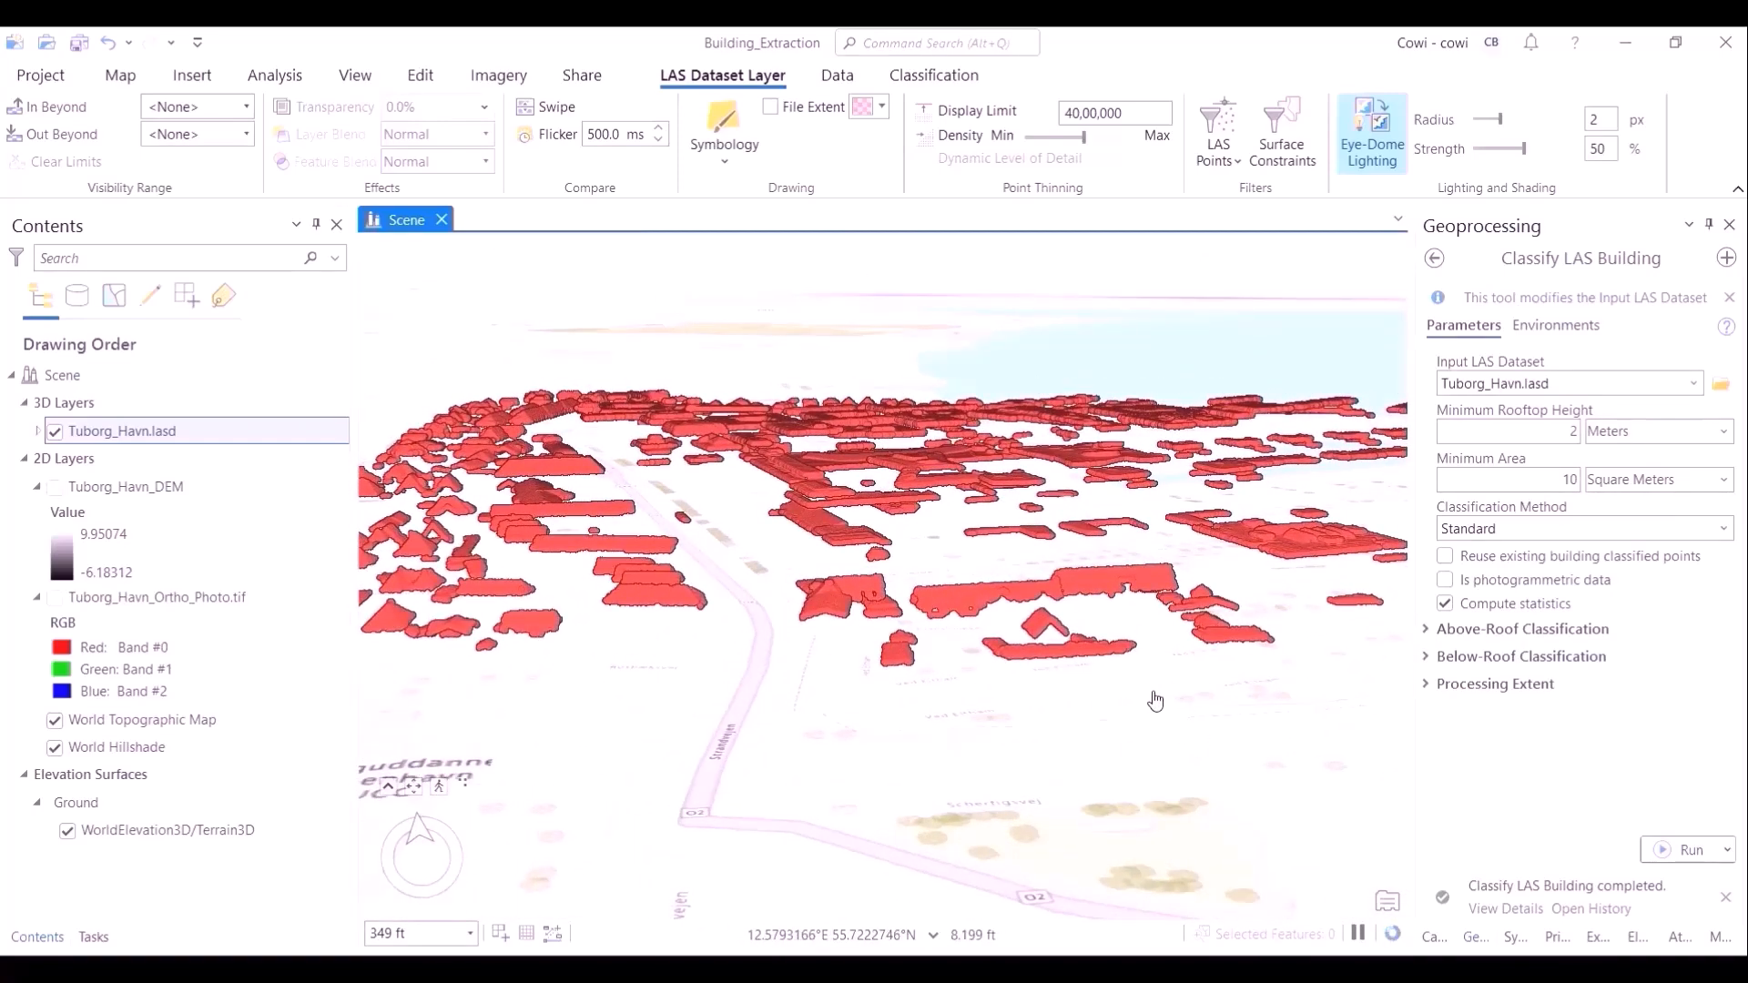
pyautogui.scroll(2, 598, 623)
pyautogui.moveTo(597, 624); pyautogui.dragTo(761, 734)
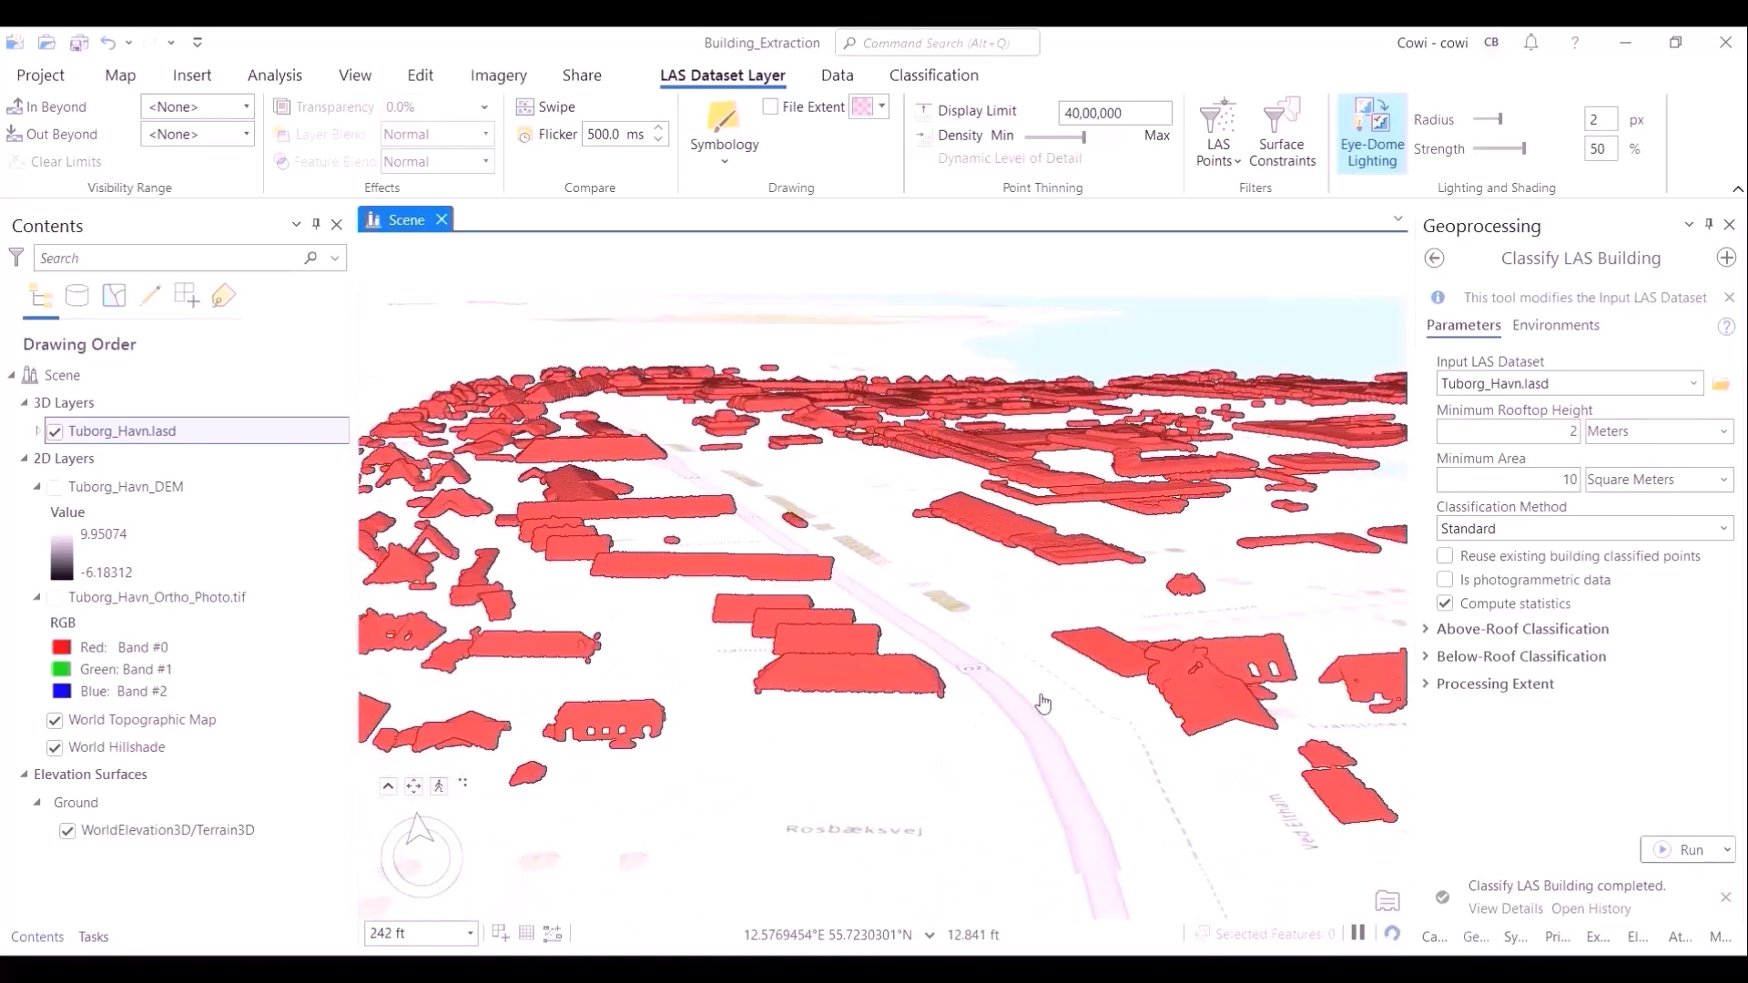
pyautogui.moveTo(1043, 704); pyautogui.dragTo(1225, 675)
pyautogui.scroll(3, 838, 724)
pyautogui.moveTo(817, 731); pyautogui.dragTo(951, 728)
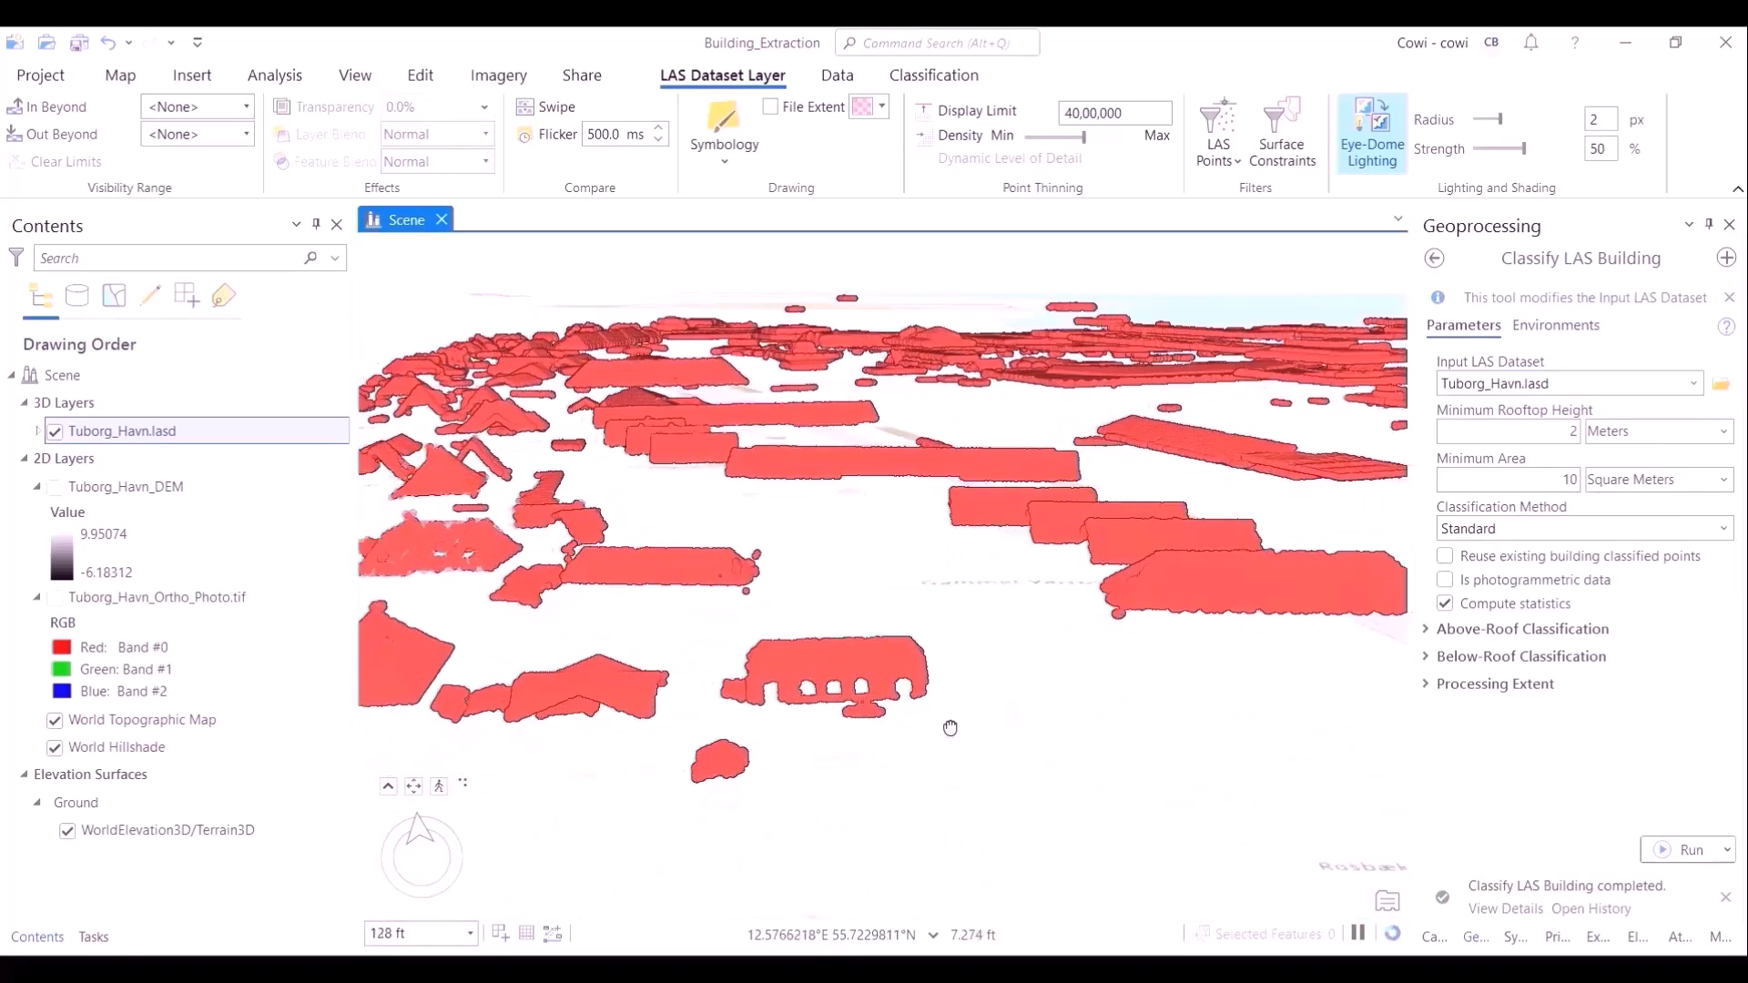
pyautogui.scroll(3, 816, 714)
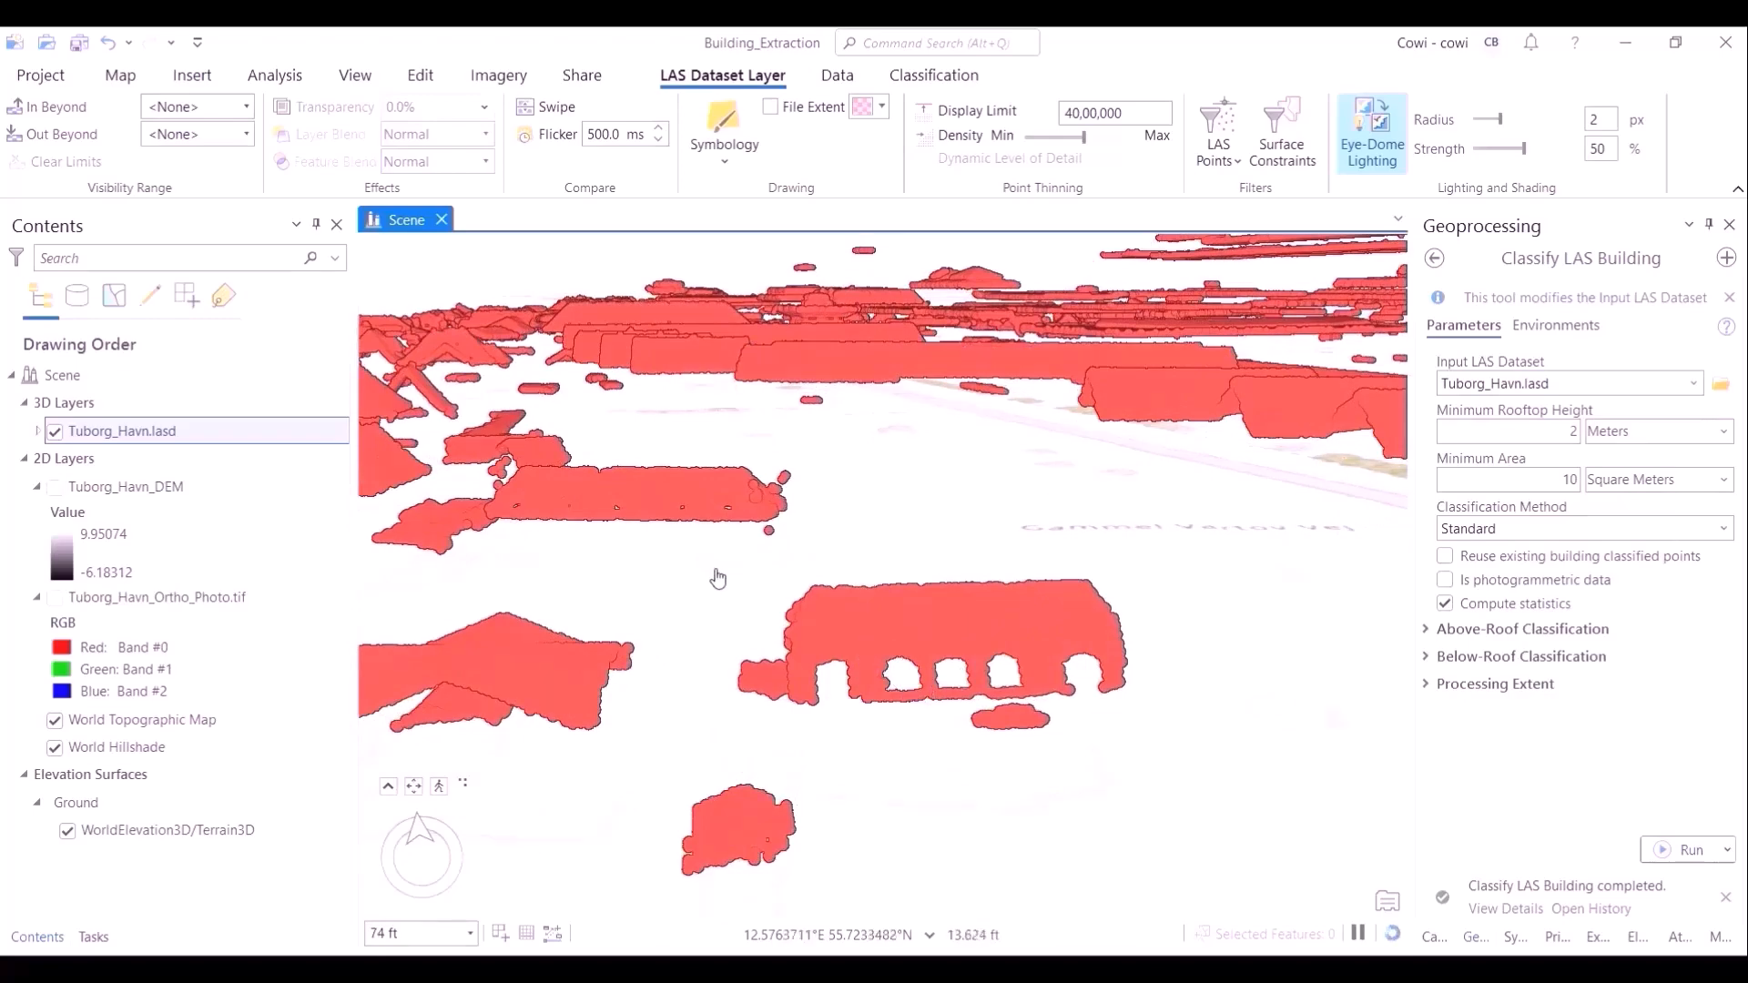
pyautogui.moveTo(718, 578); pyautogui.dragTo(1347, 500)
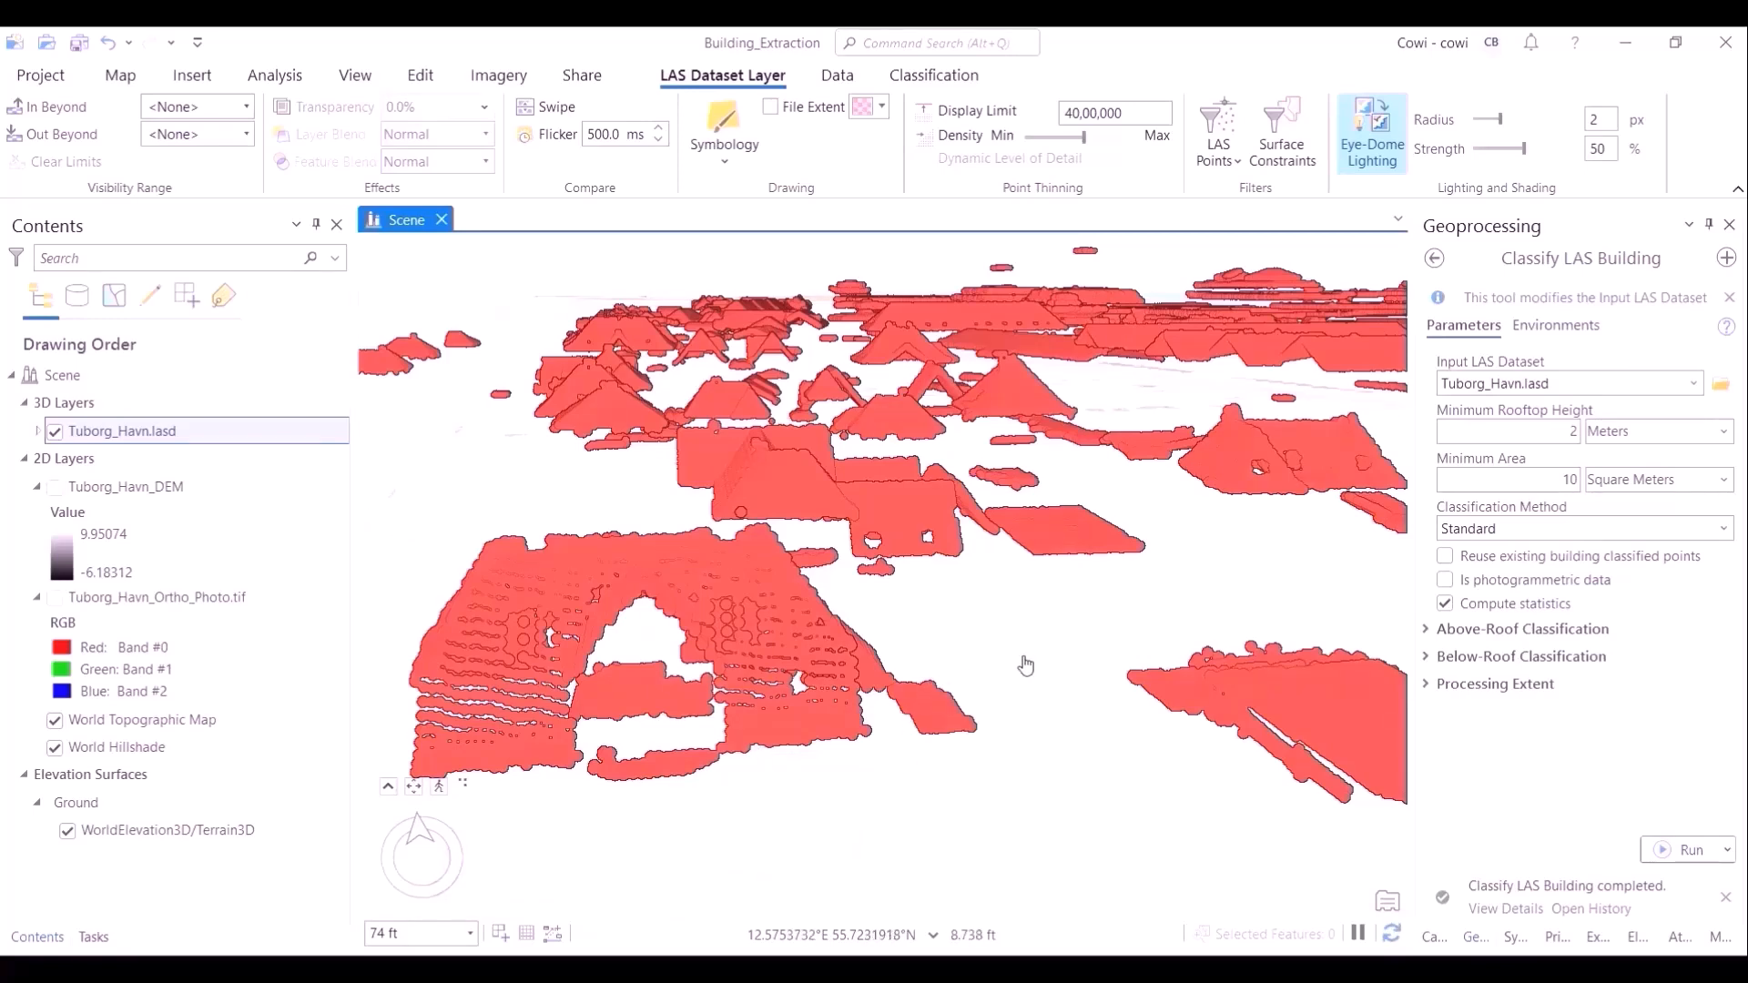
# Step: Display only the 1 Unassigned points for the whole dataset and examine what the building classification left out
pyautogui.rightClick(186, 433)
pyautogui.click(222, 382)
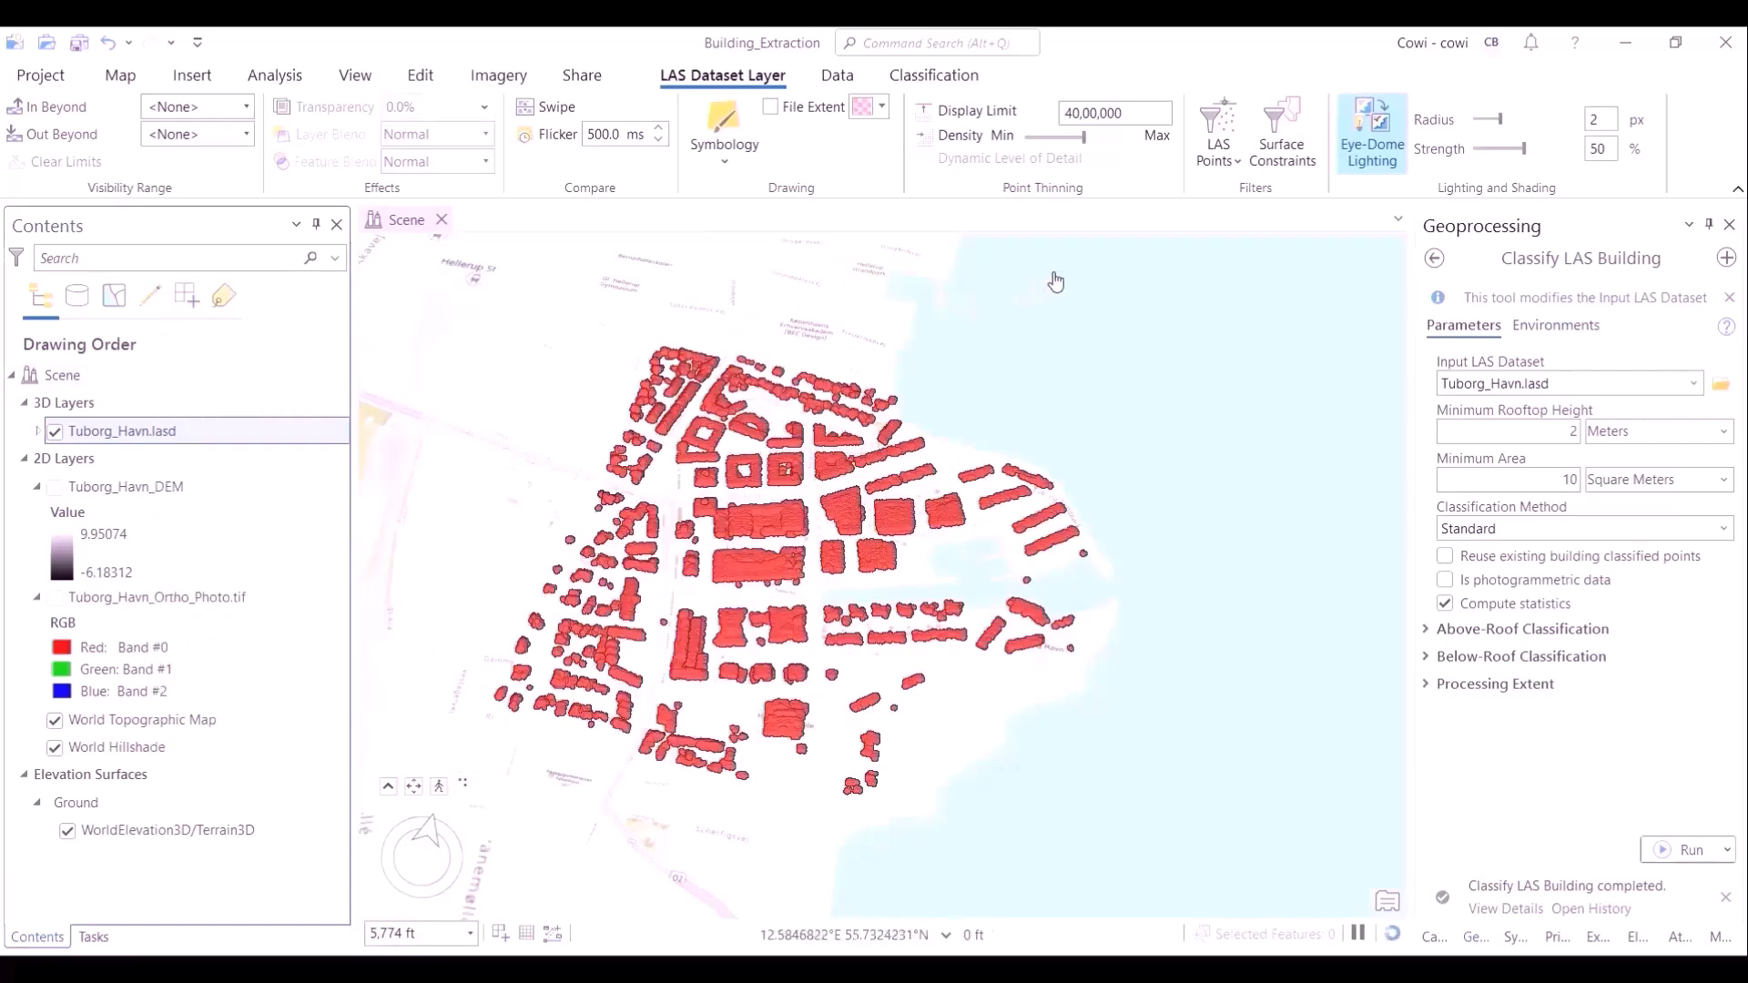
pyautogui.click(1214, 137)
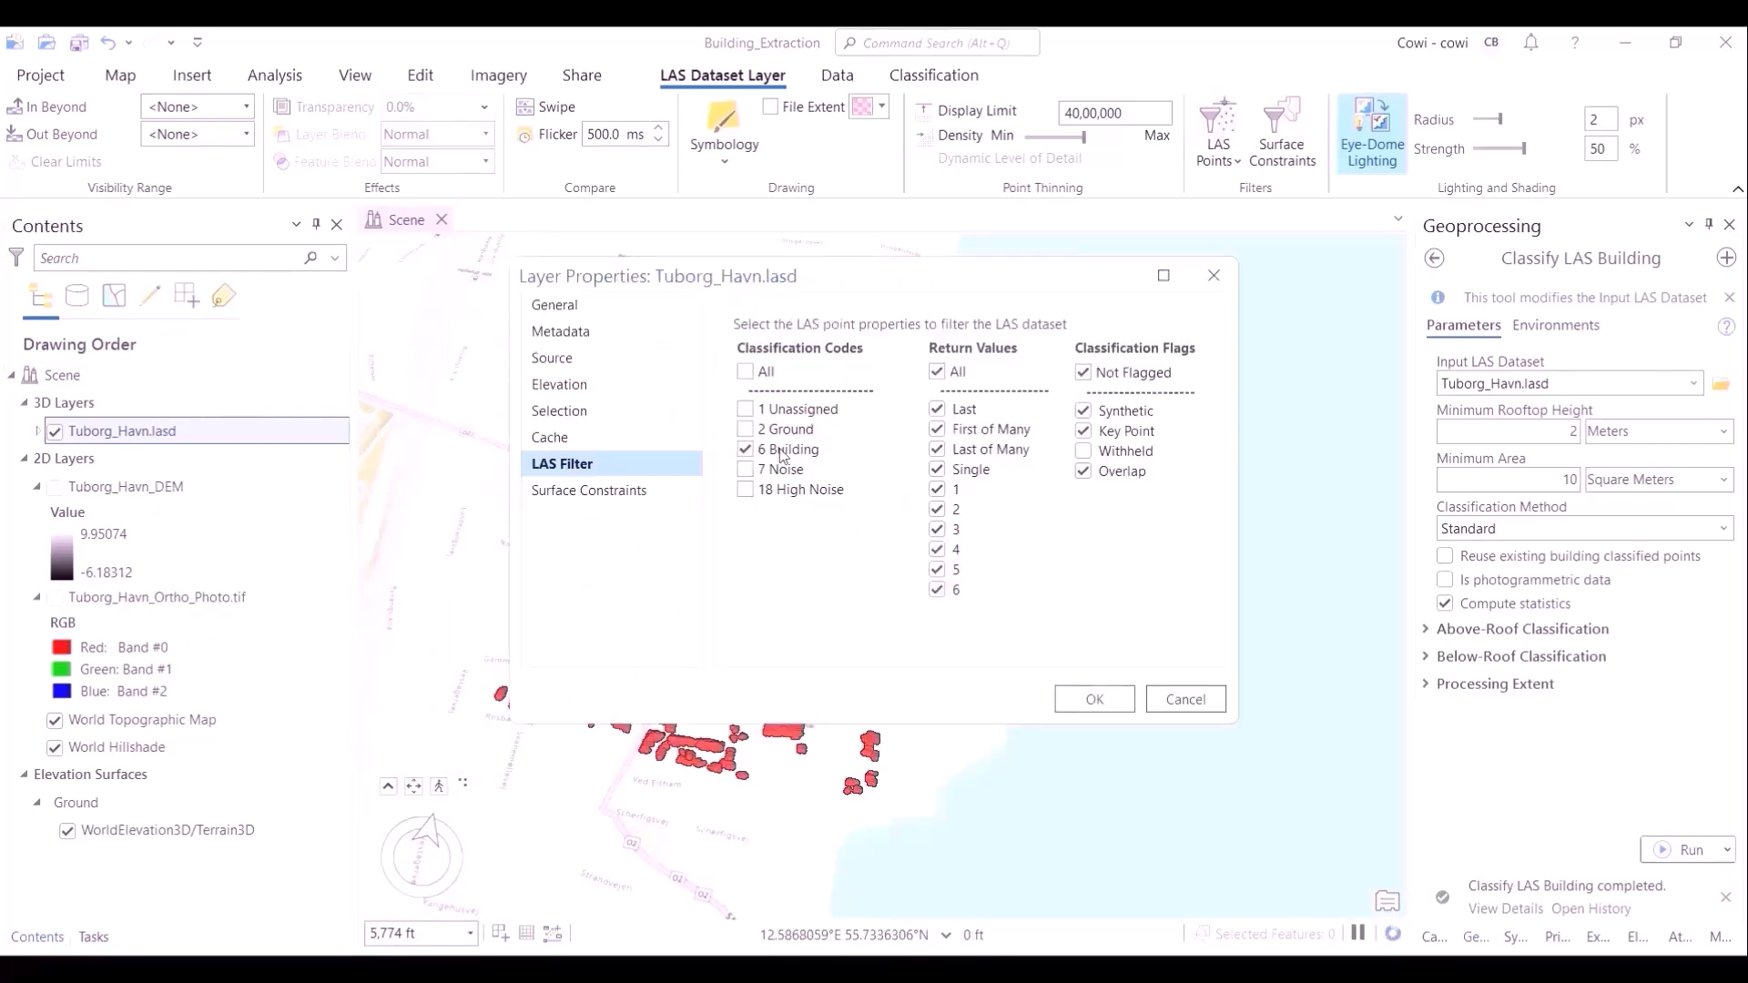
pyautogui.click(1096, 707)
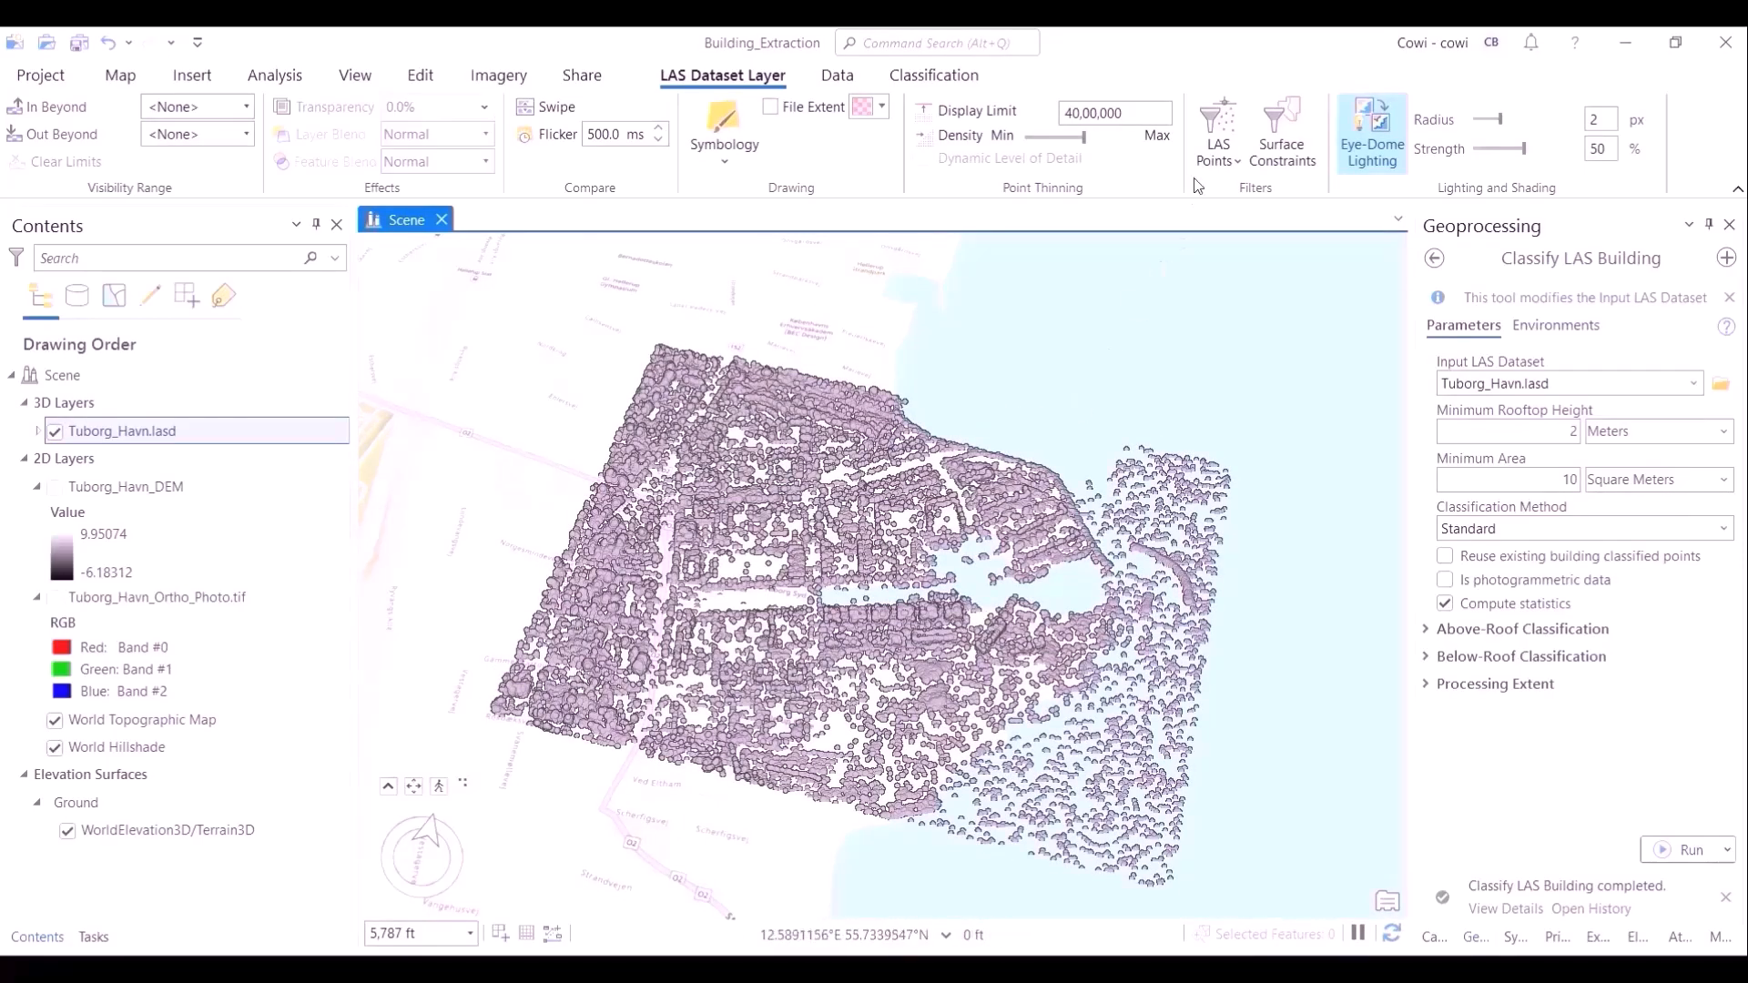
pyautogui.scroll(3, 1038, 492)
pyautogui.moveTo(1087, 587); pyautogui.dragTo(1280, 589)
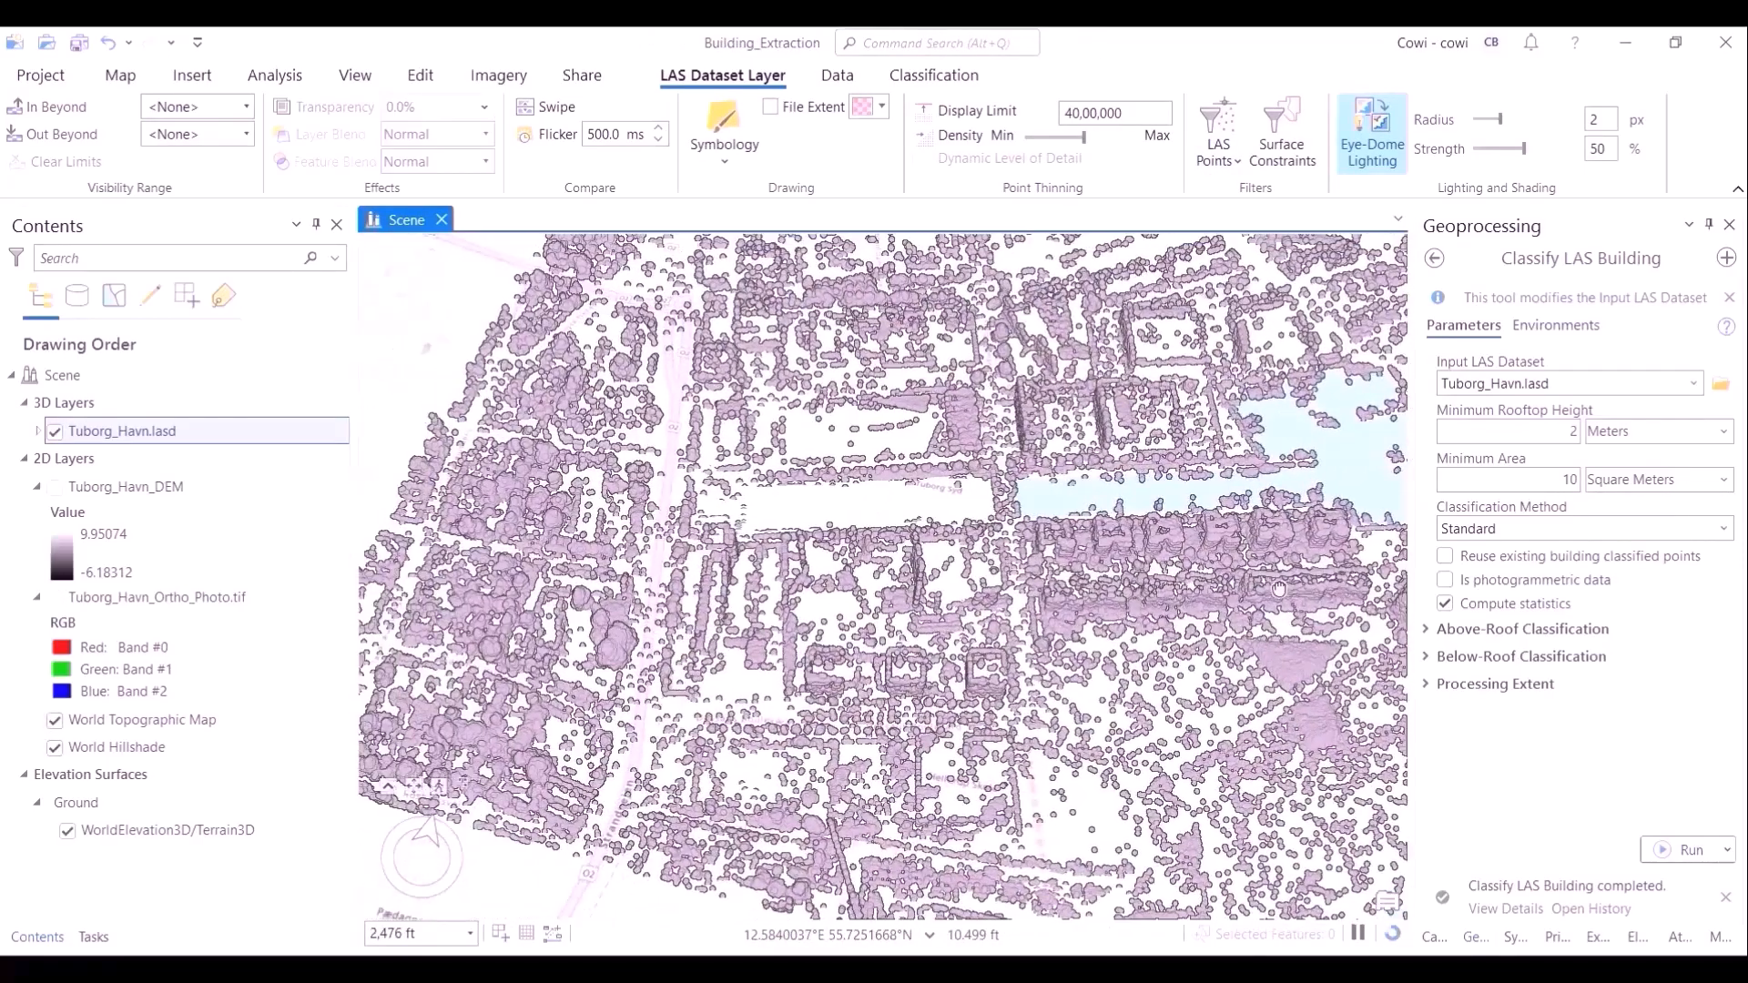
pyautogui.moveTo(1104, 647); pyautogui.dragTo(1311, 410)
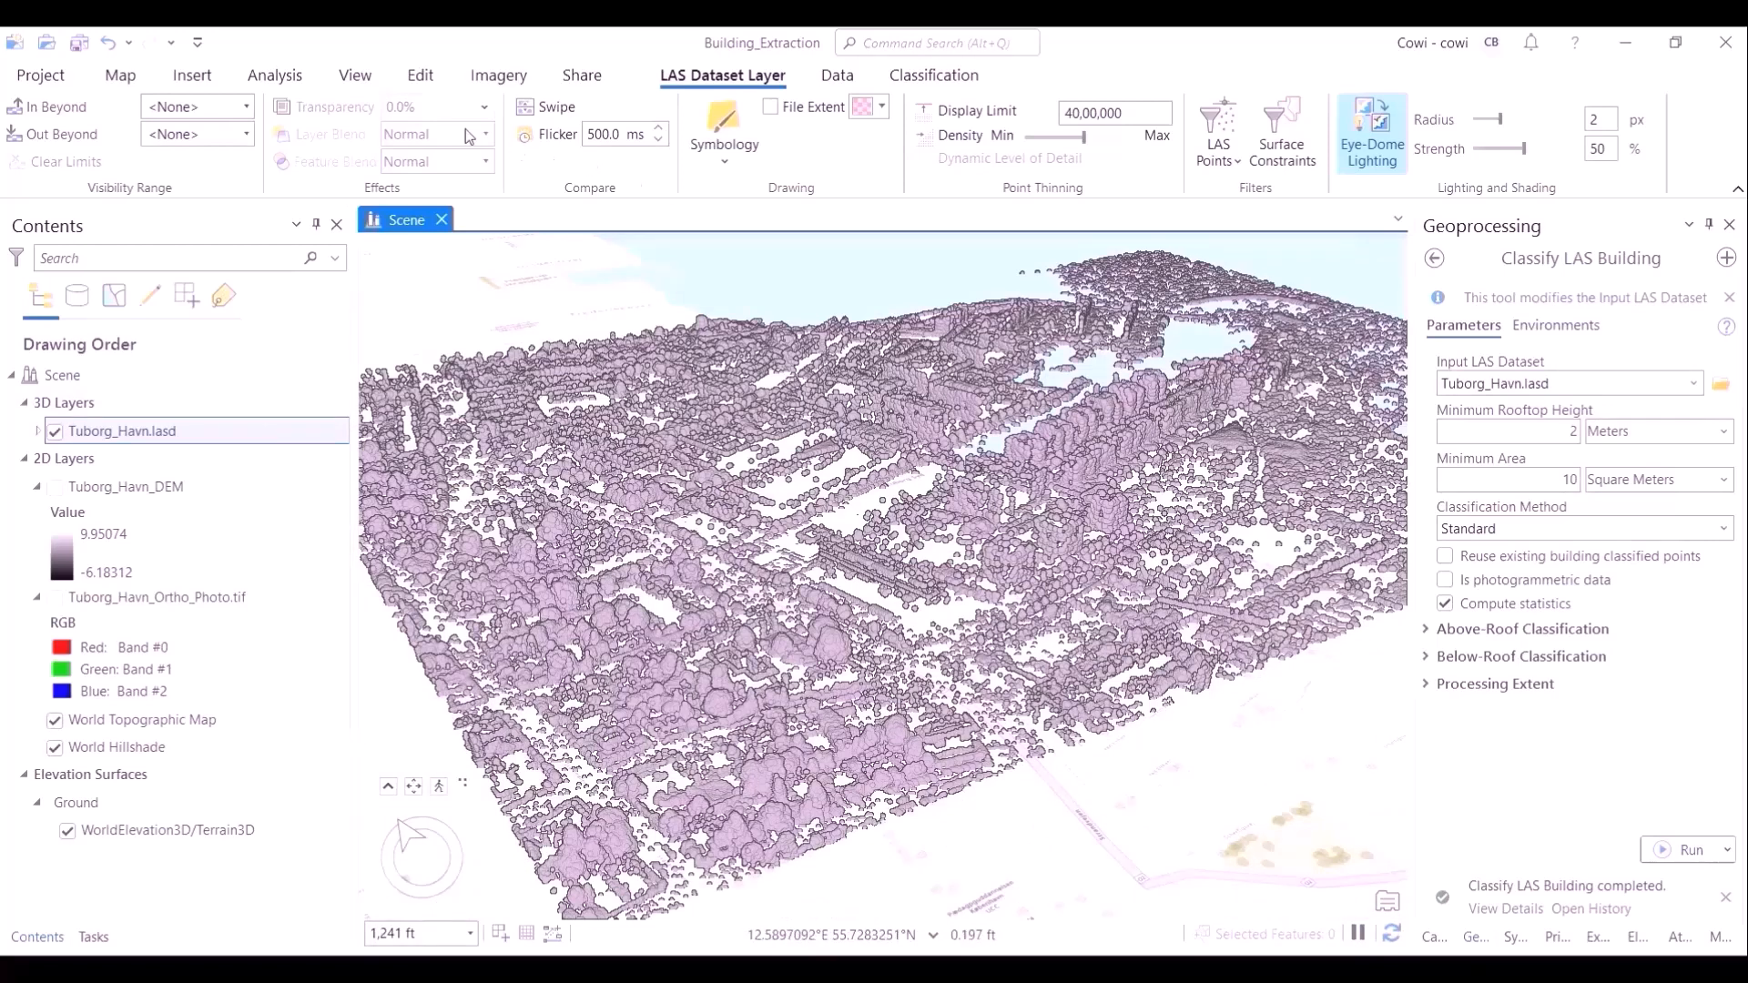
# Step: Convert the project's Scene to a 2D map
pyautogui.click(363, 78)
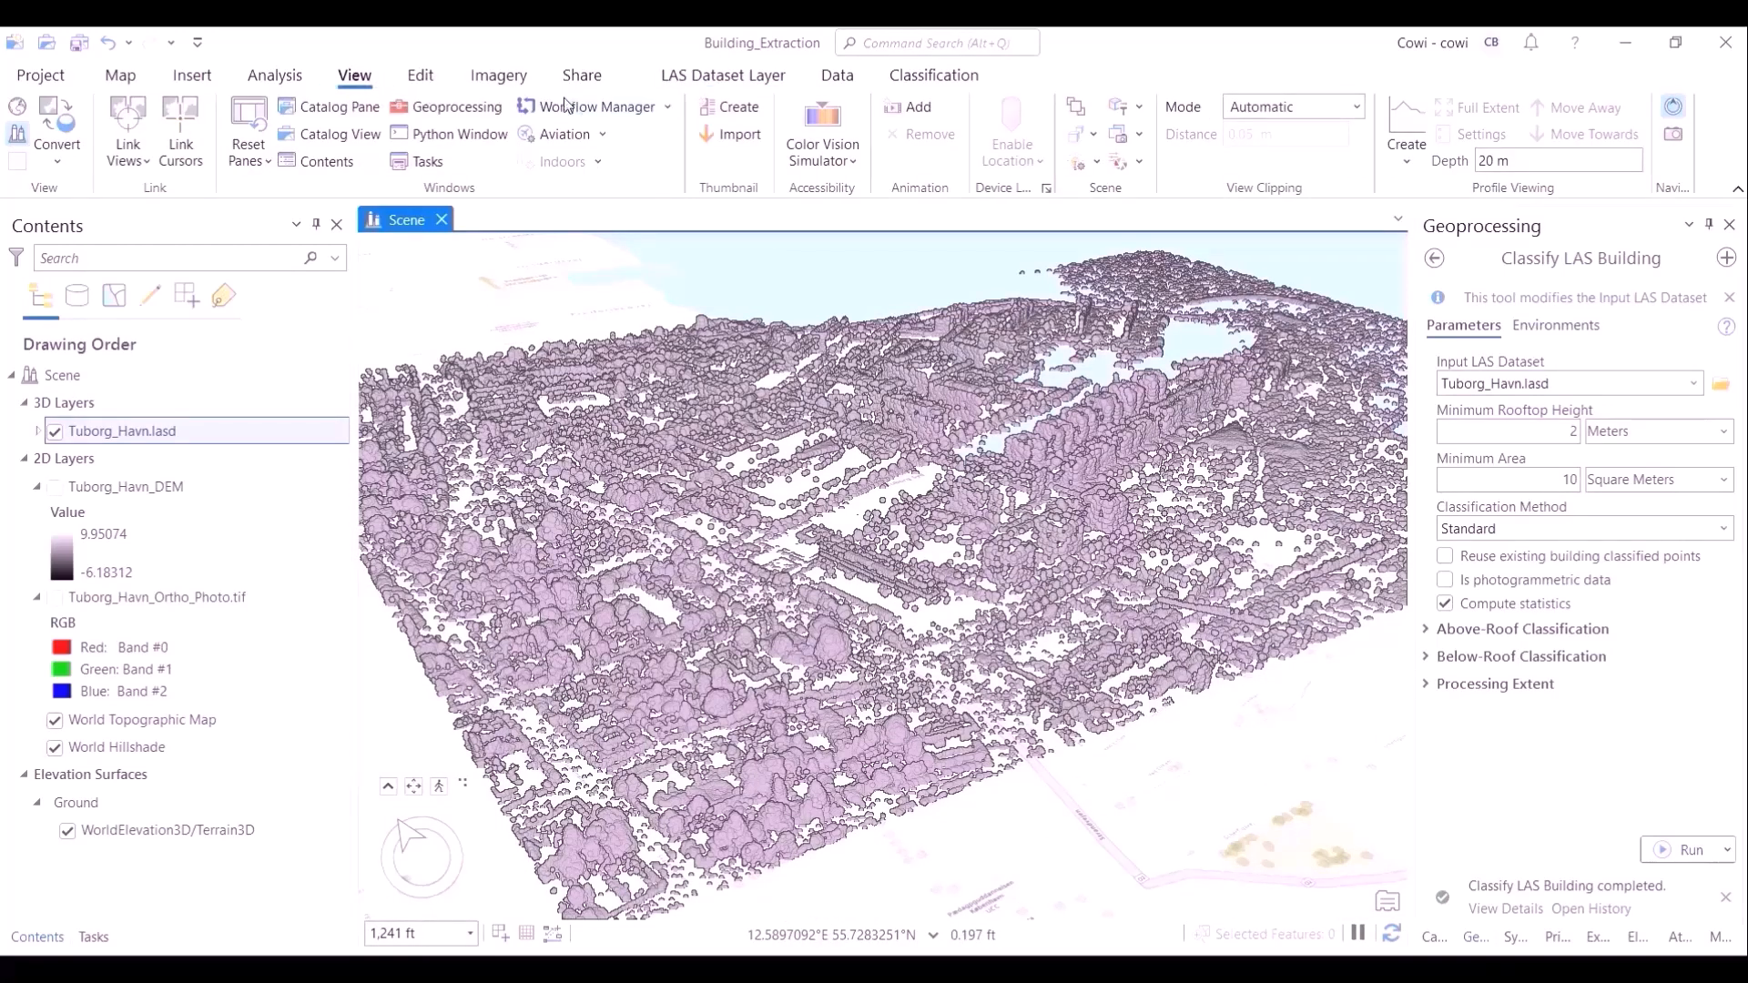
pyautogui.click(339, 107)
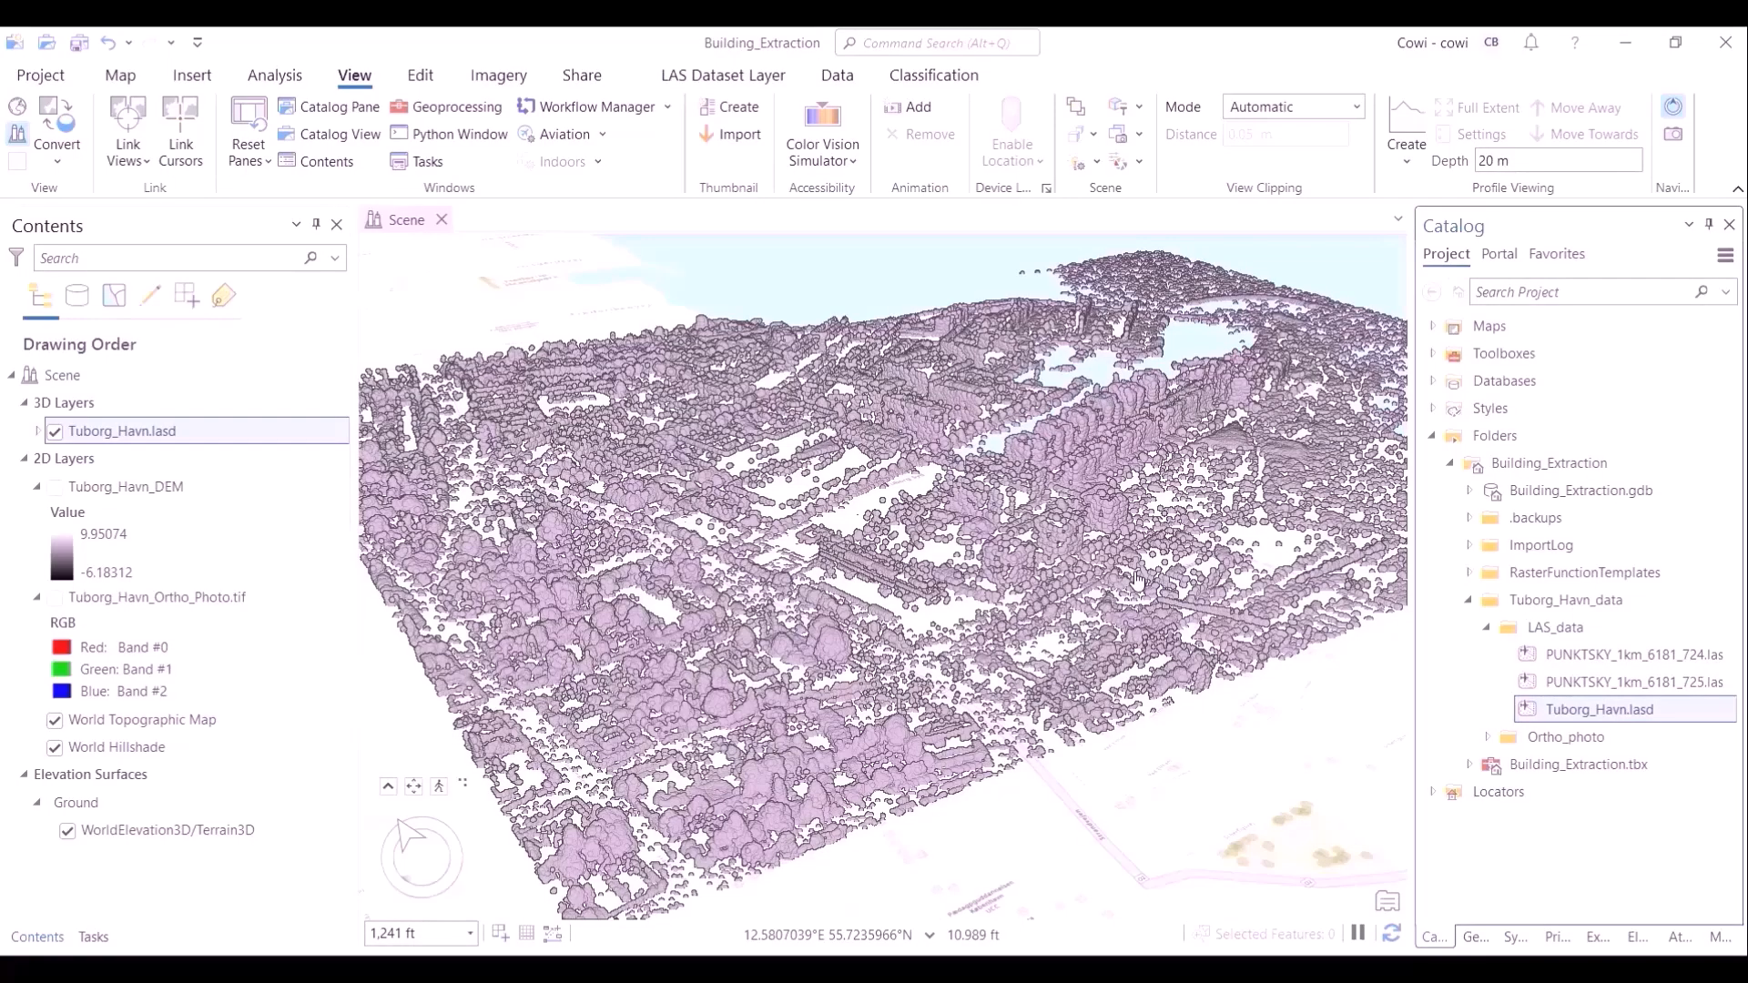
pyautogui.click(1433, 326)
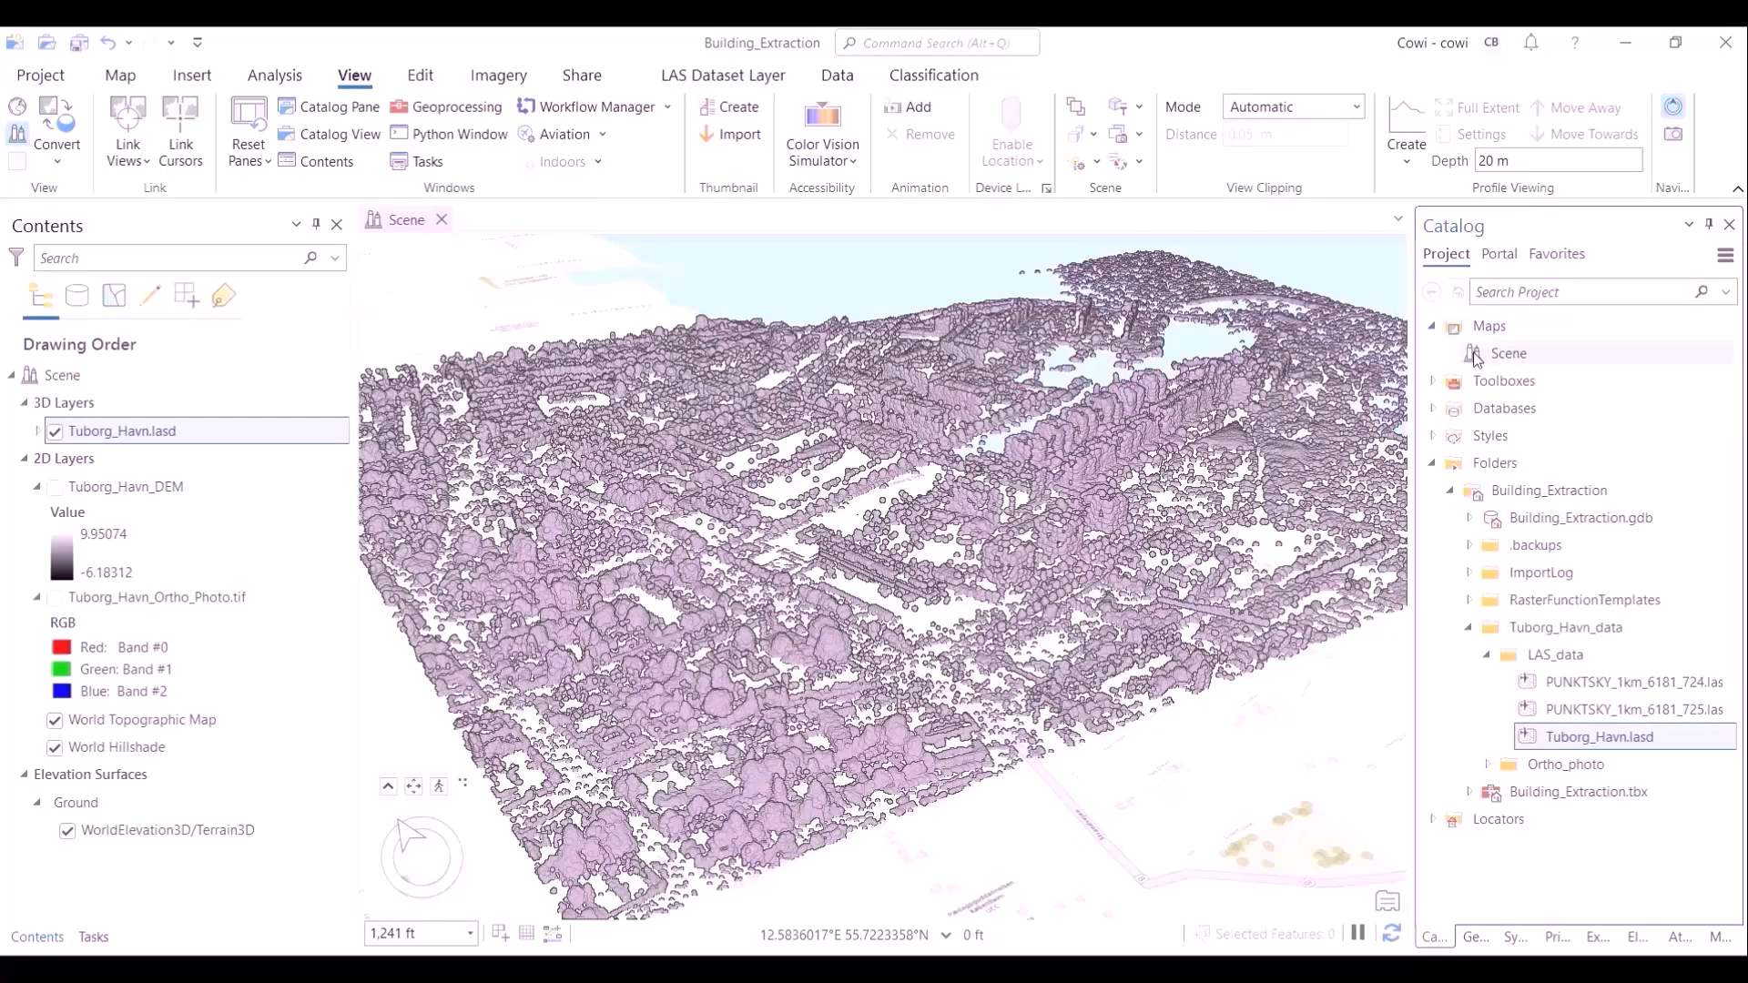
pyautogui.rightClick(1487, 362)
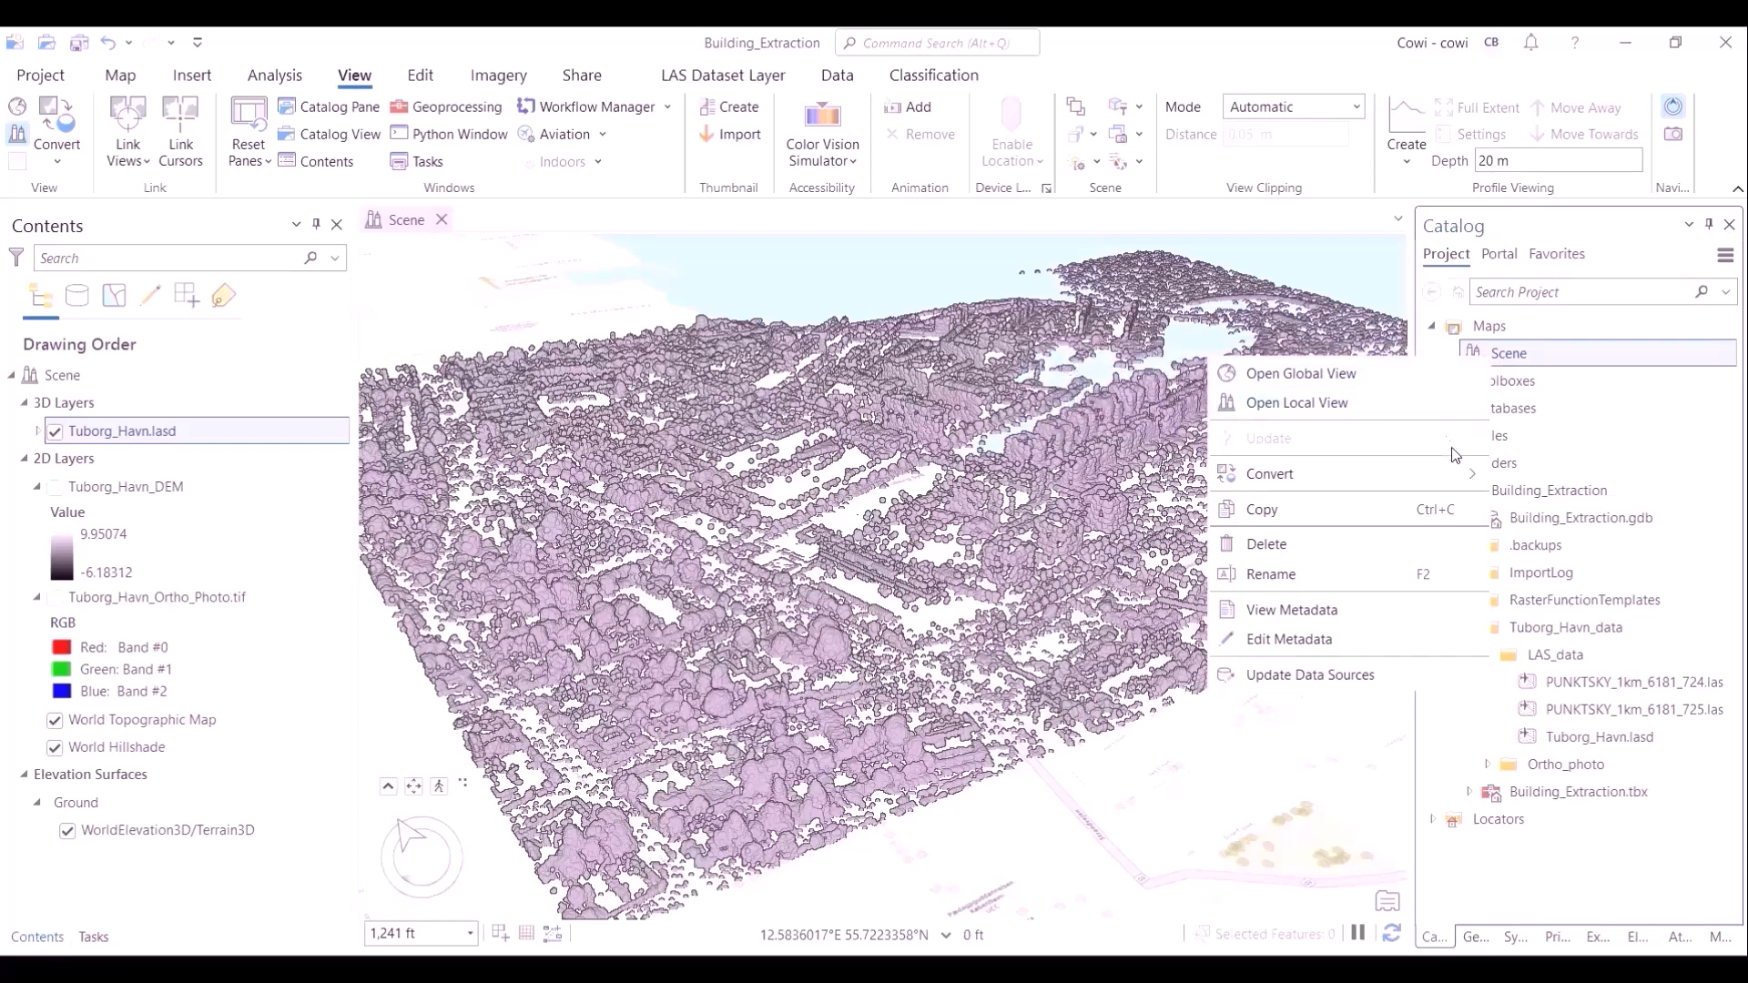
pyautogui.moveTo(1470, 472)
pyautogui.click(1539, 474)
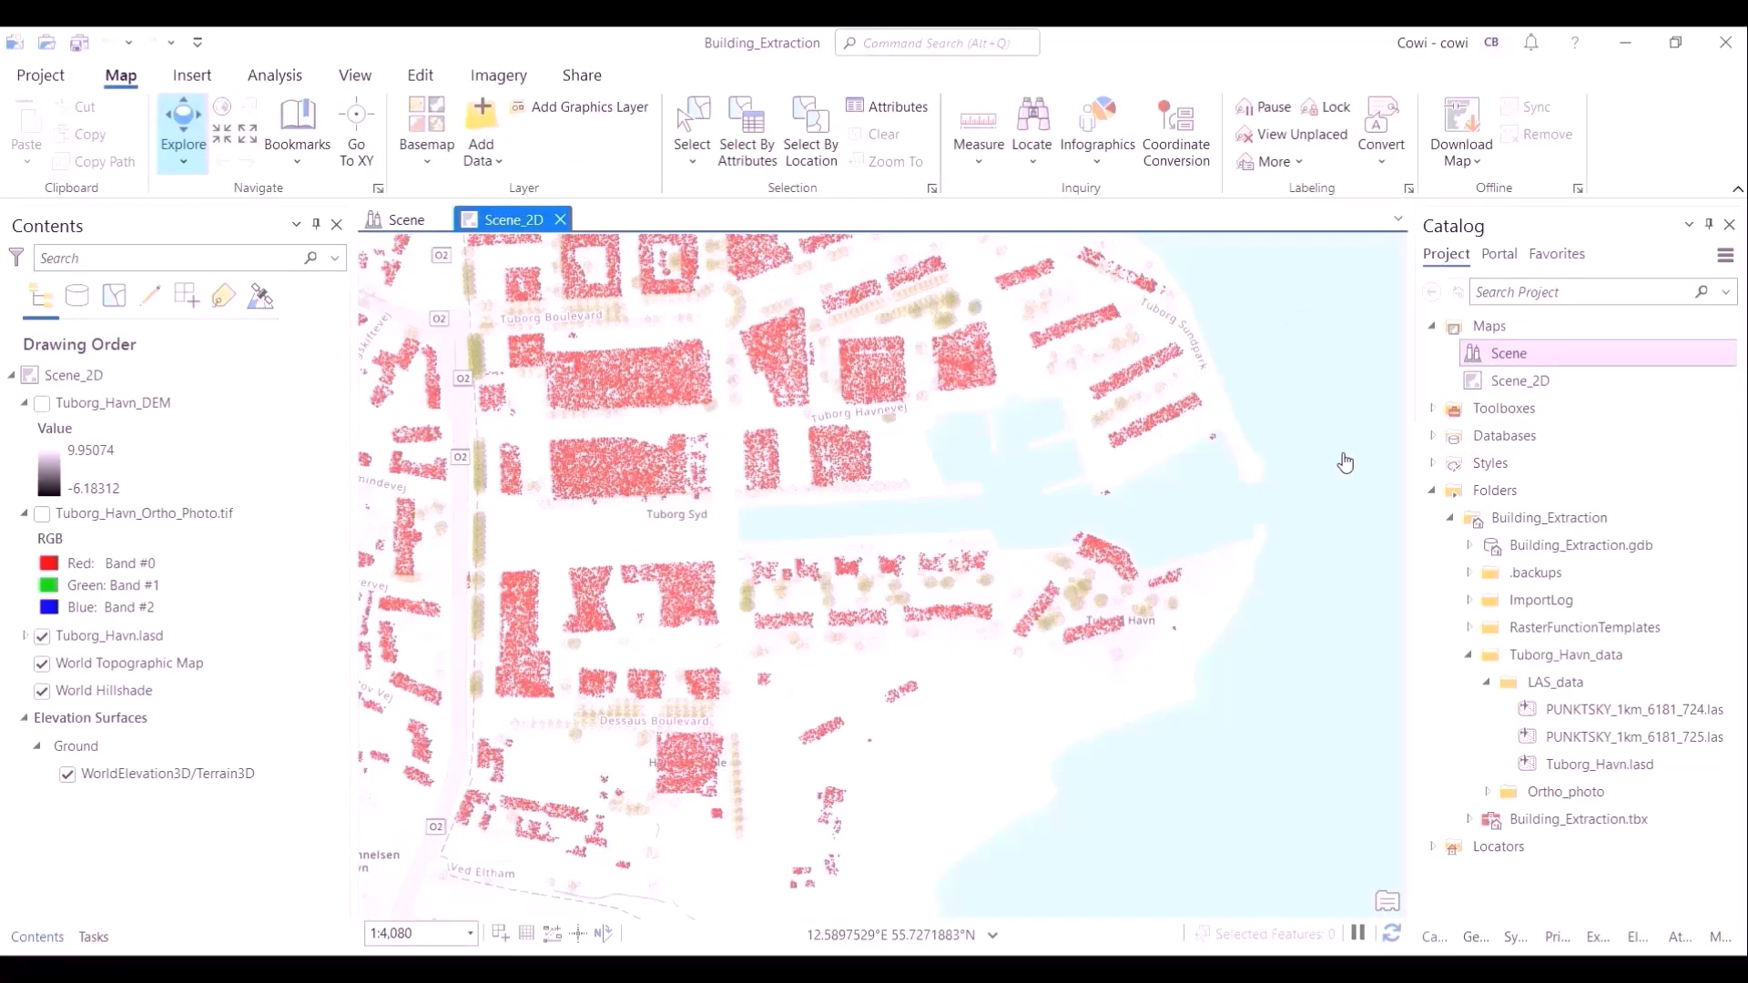
# Step: Rename the converted Scene_2D map as 2D Map
pyautogui.moveTo(946, 478); pyautogui.dragTo(1145, 559)
pyautogui.click(1489, 384)
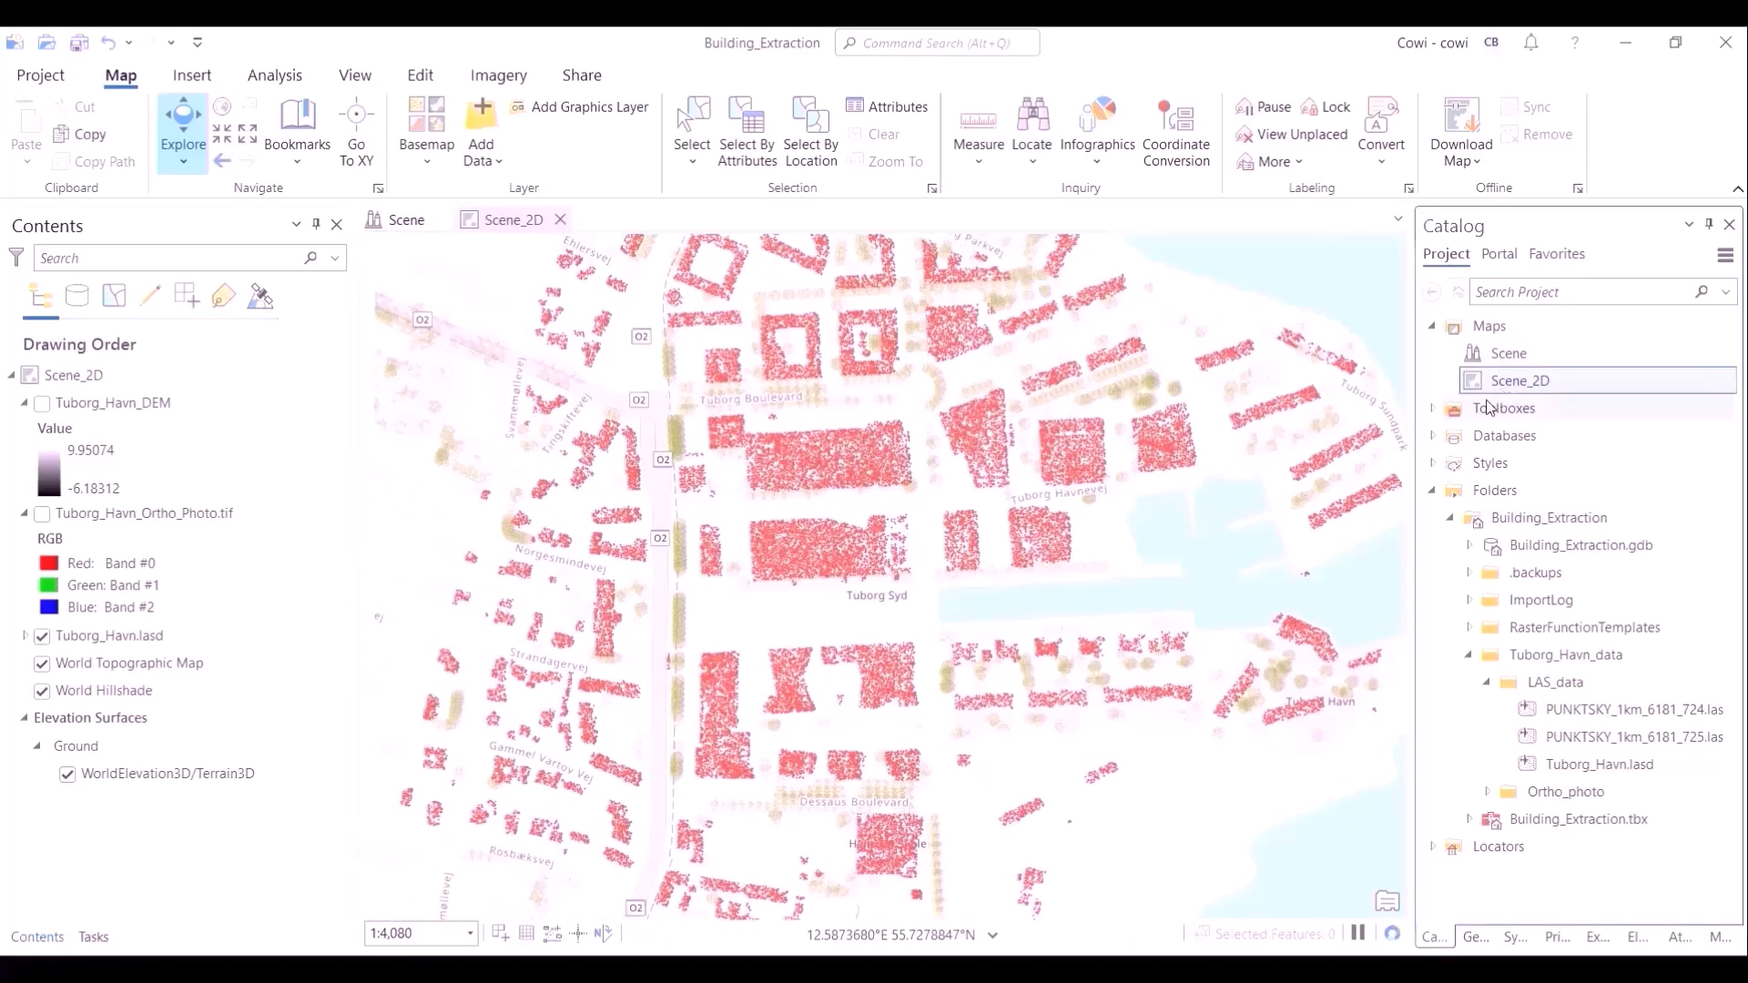
pyautogui.press('F2')
pyautogui.write('2')
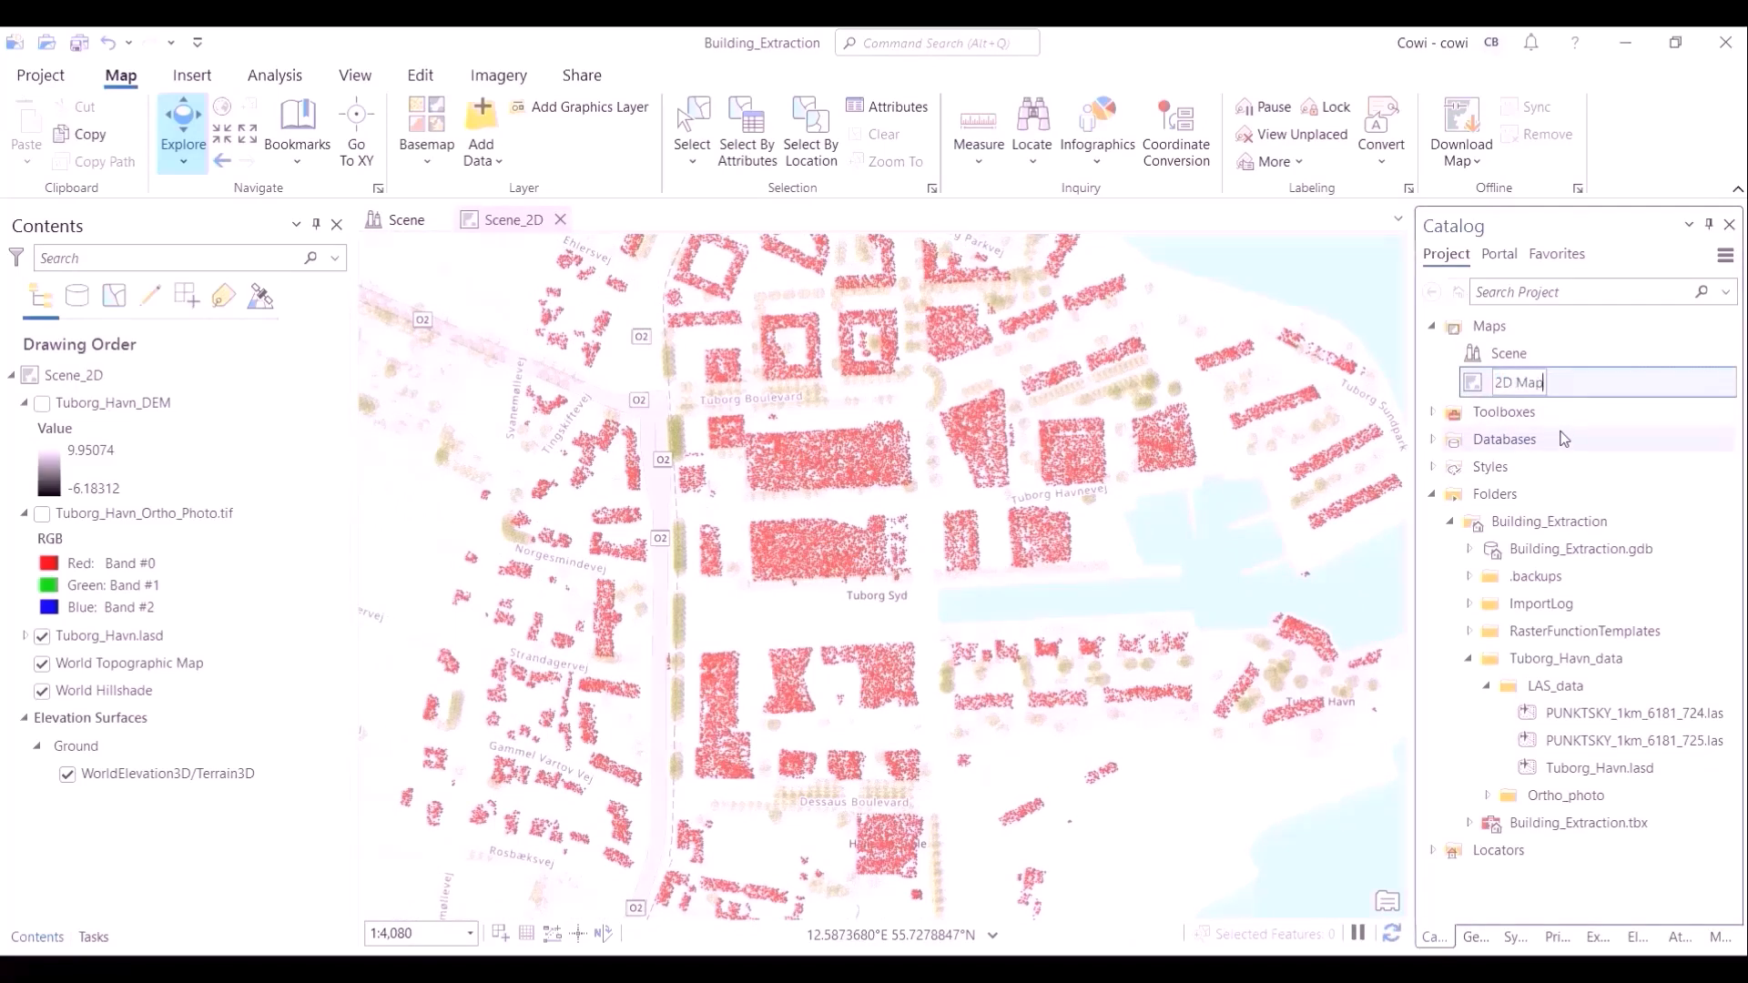
pyautogui.write('D Map')
pyautogui.press('Return')
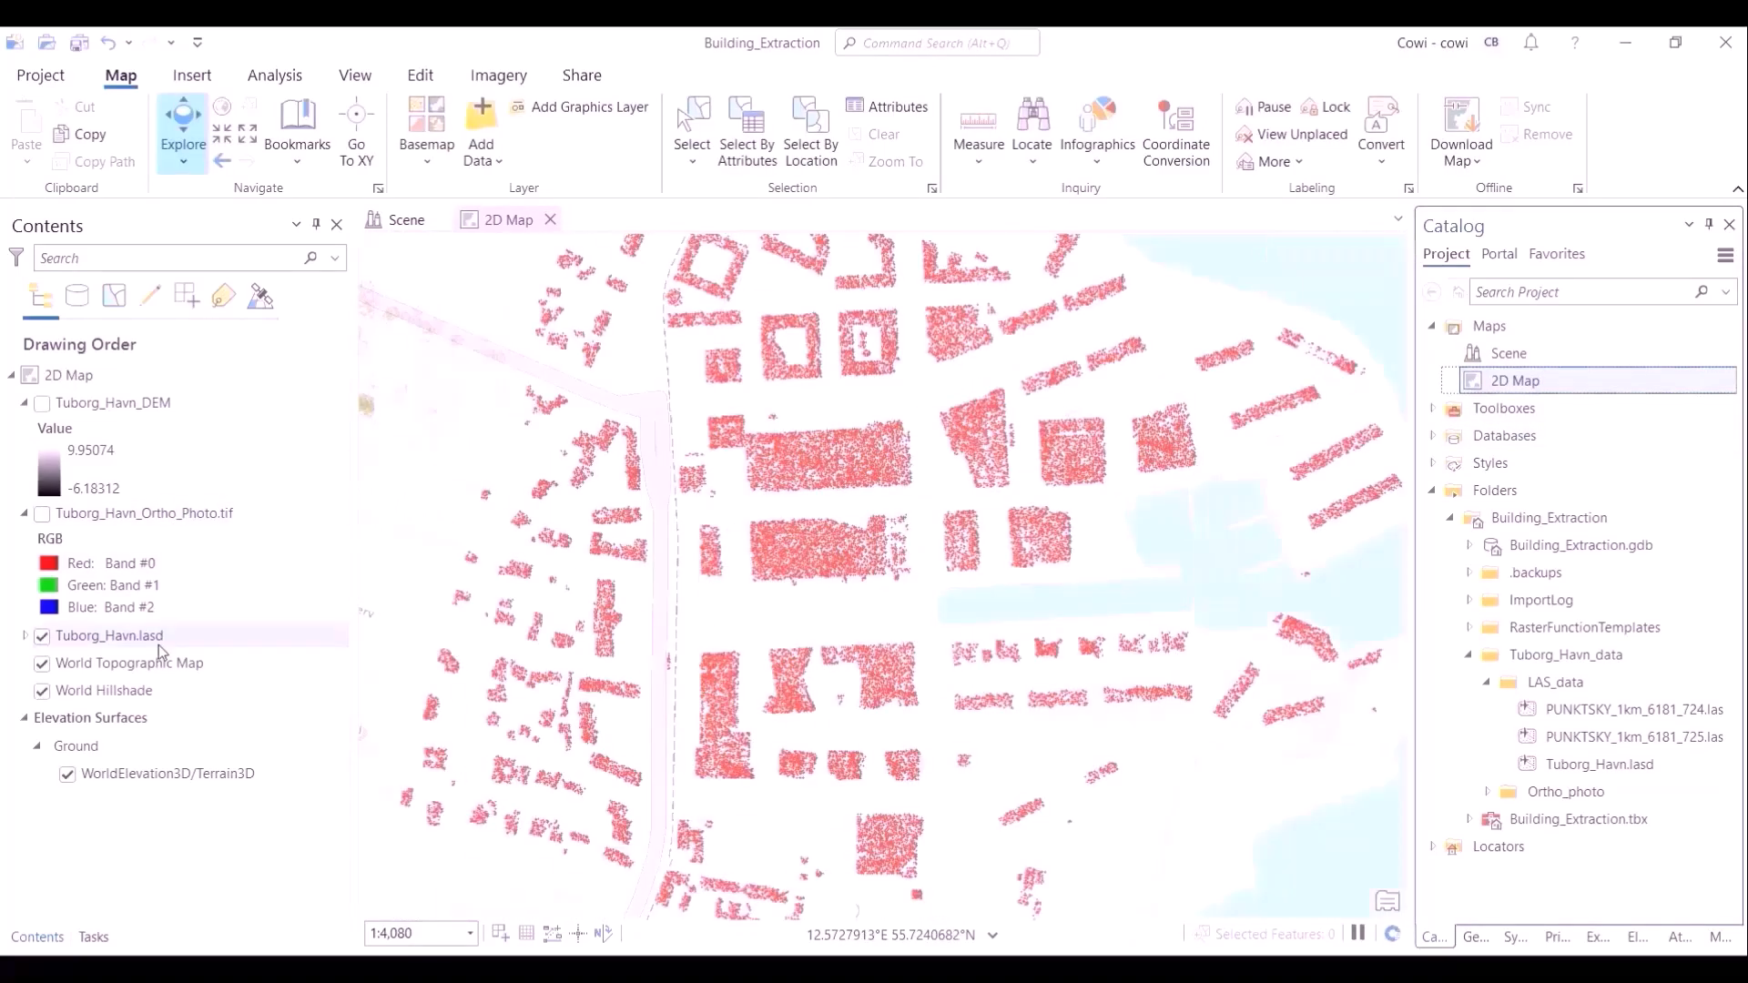
# Step: Move the Tuborg_Havn.lasd layer above Tuborg_Havn_Ortho_Photo.tif in the drawing order and show the ortho photo
pyautogui.moveTo(160, 645); pyautogui.dragTo(187, 521)
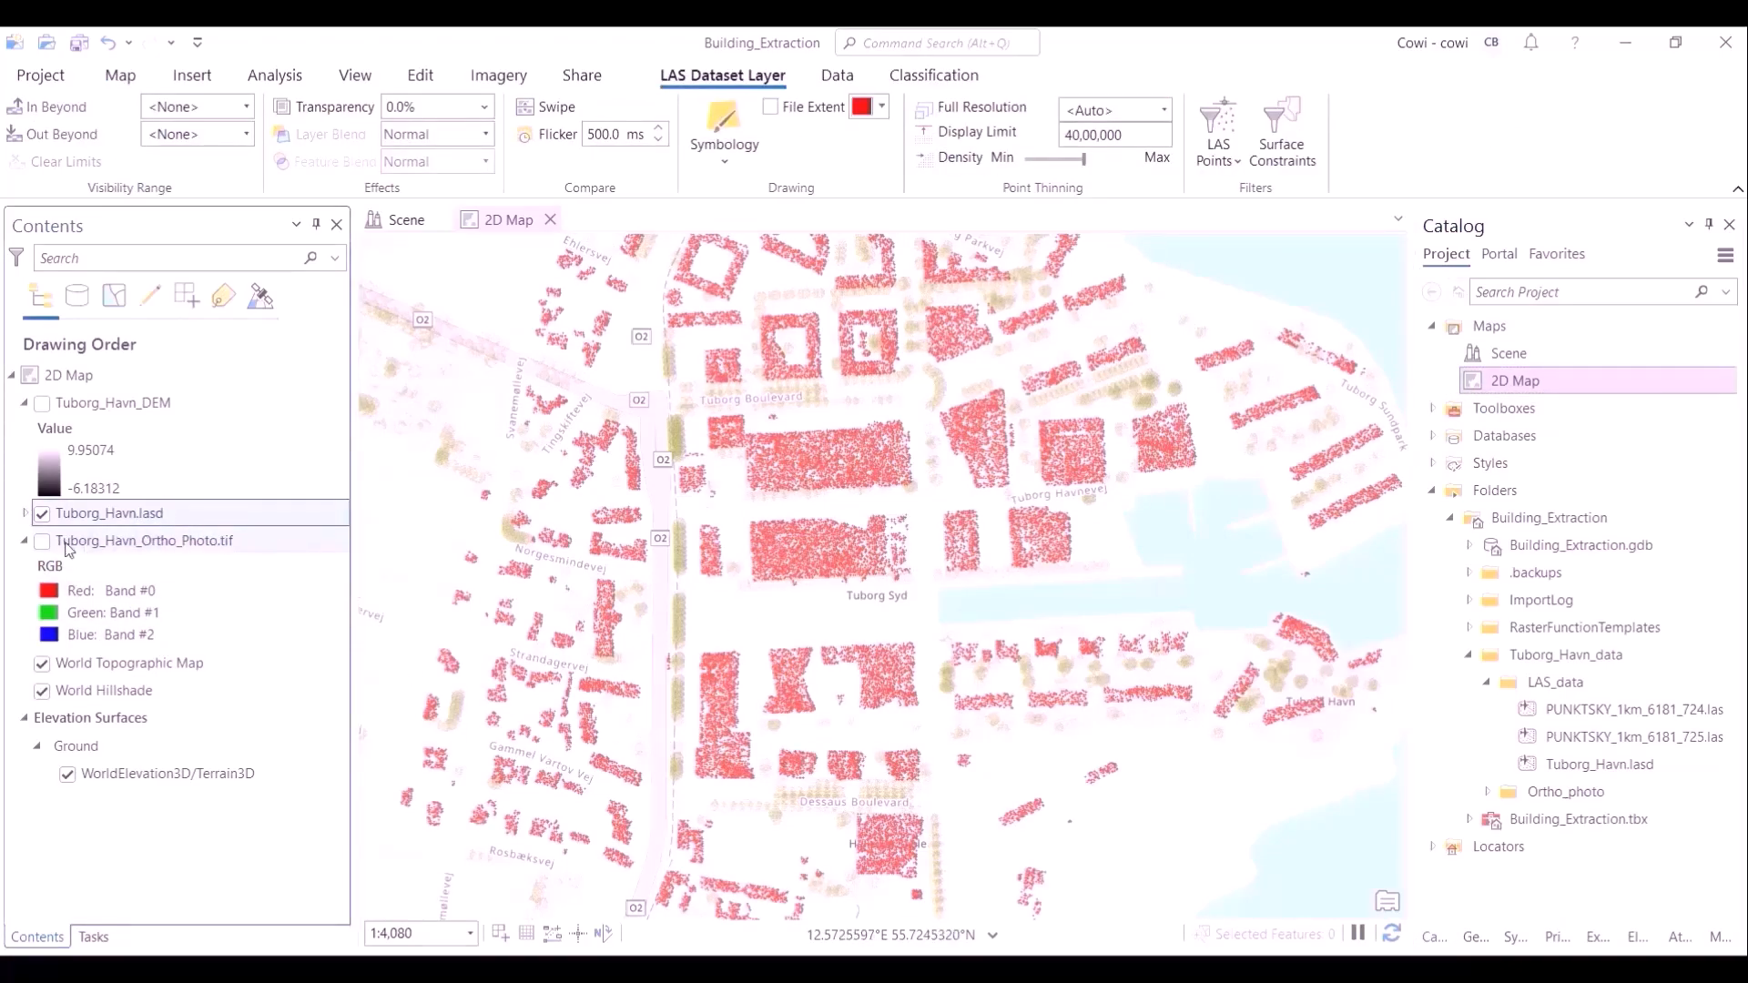
pyautogui.click(42, 541)
# Step: Compare the classified building points with the roofs in the ortho photo across the harbour blocks and the residential area
pyautogui.moveTo(990, 607); pyautogui.dragTo(1045, 735)
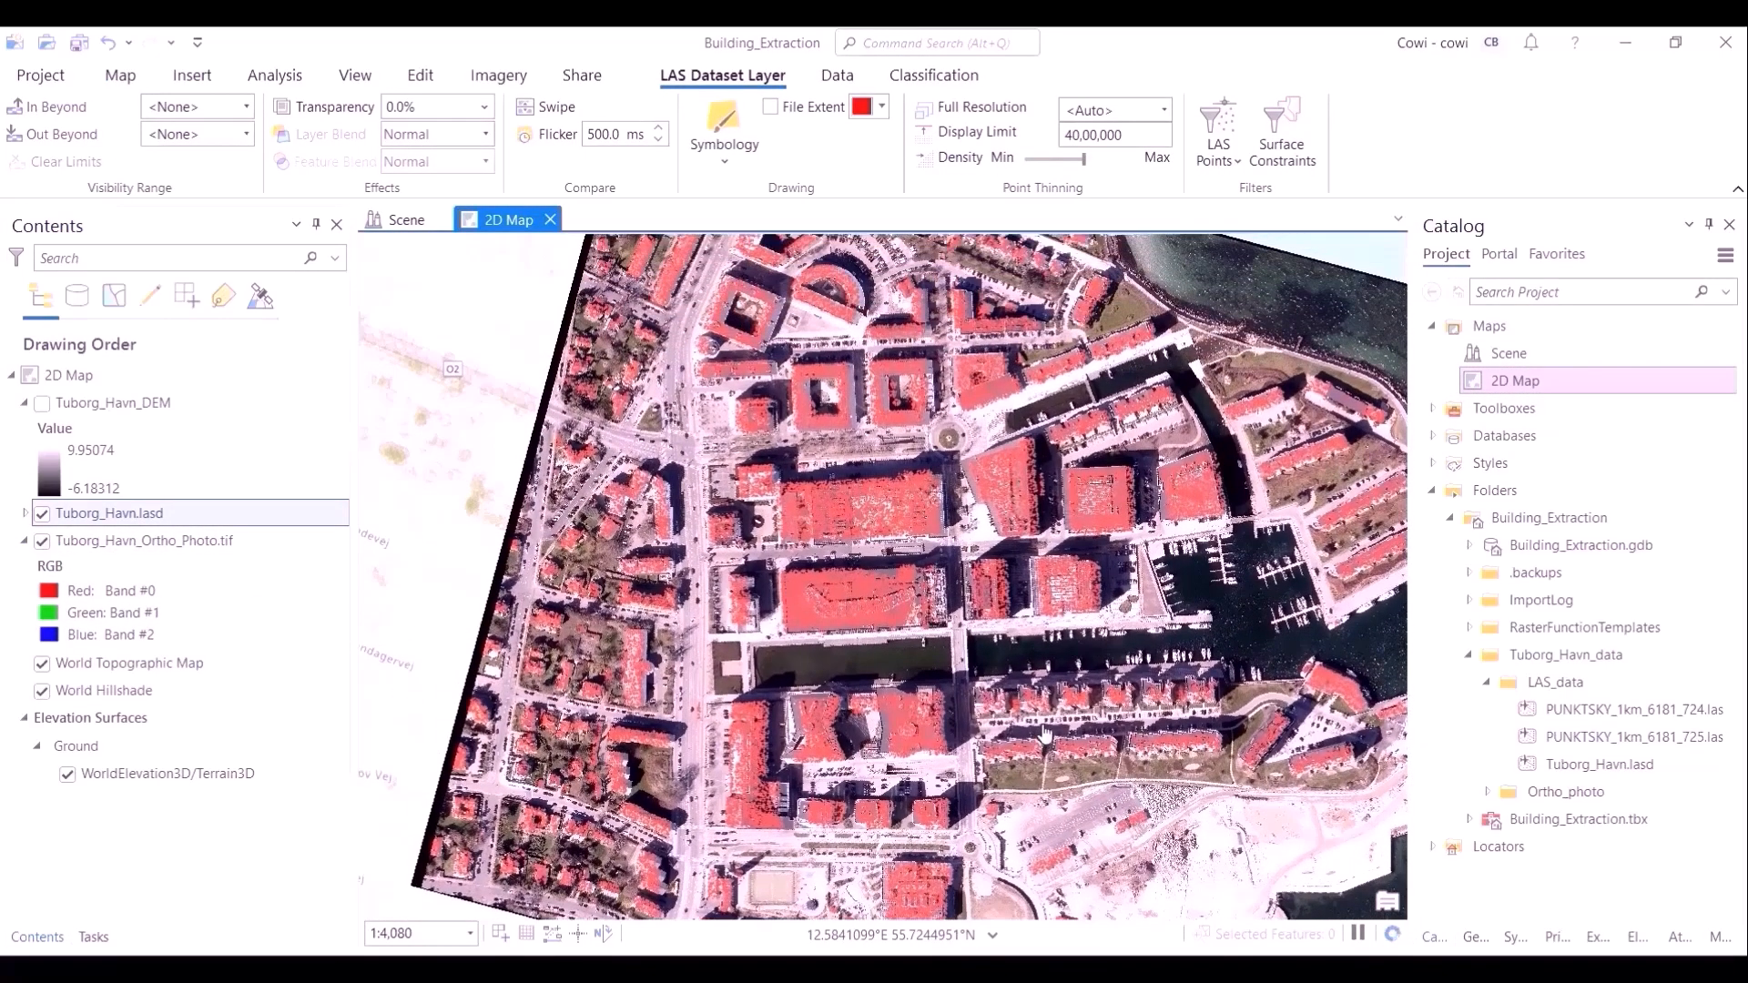
pyautogui.scroll(3, 981, 697)
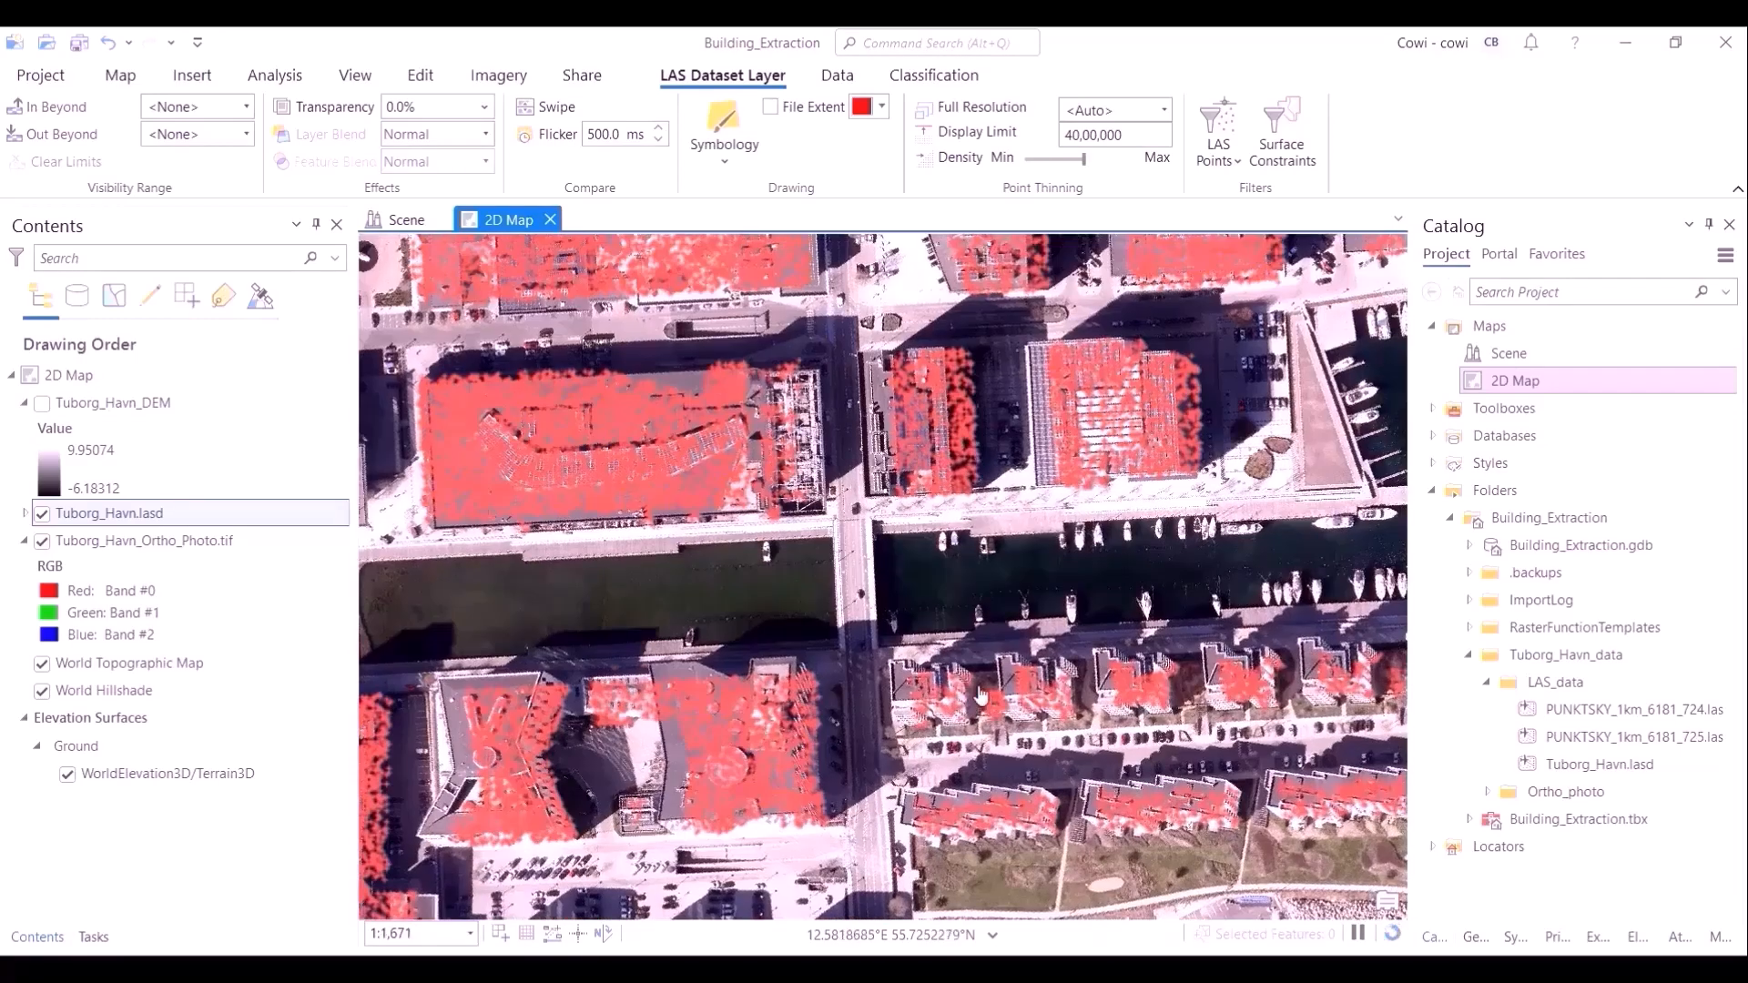
pyautogui.moveTo(880, 607); pyautogui.dragTo(1029, 555)
pyautogui.moveTo(847, 637); pyautogui.dragTo(983, 583)
pyautogui.moveTo(820, 692); pyautogui.dragTo(938, 653)
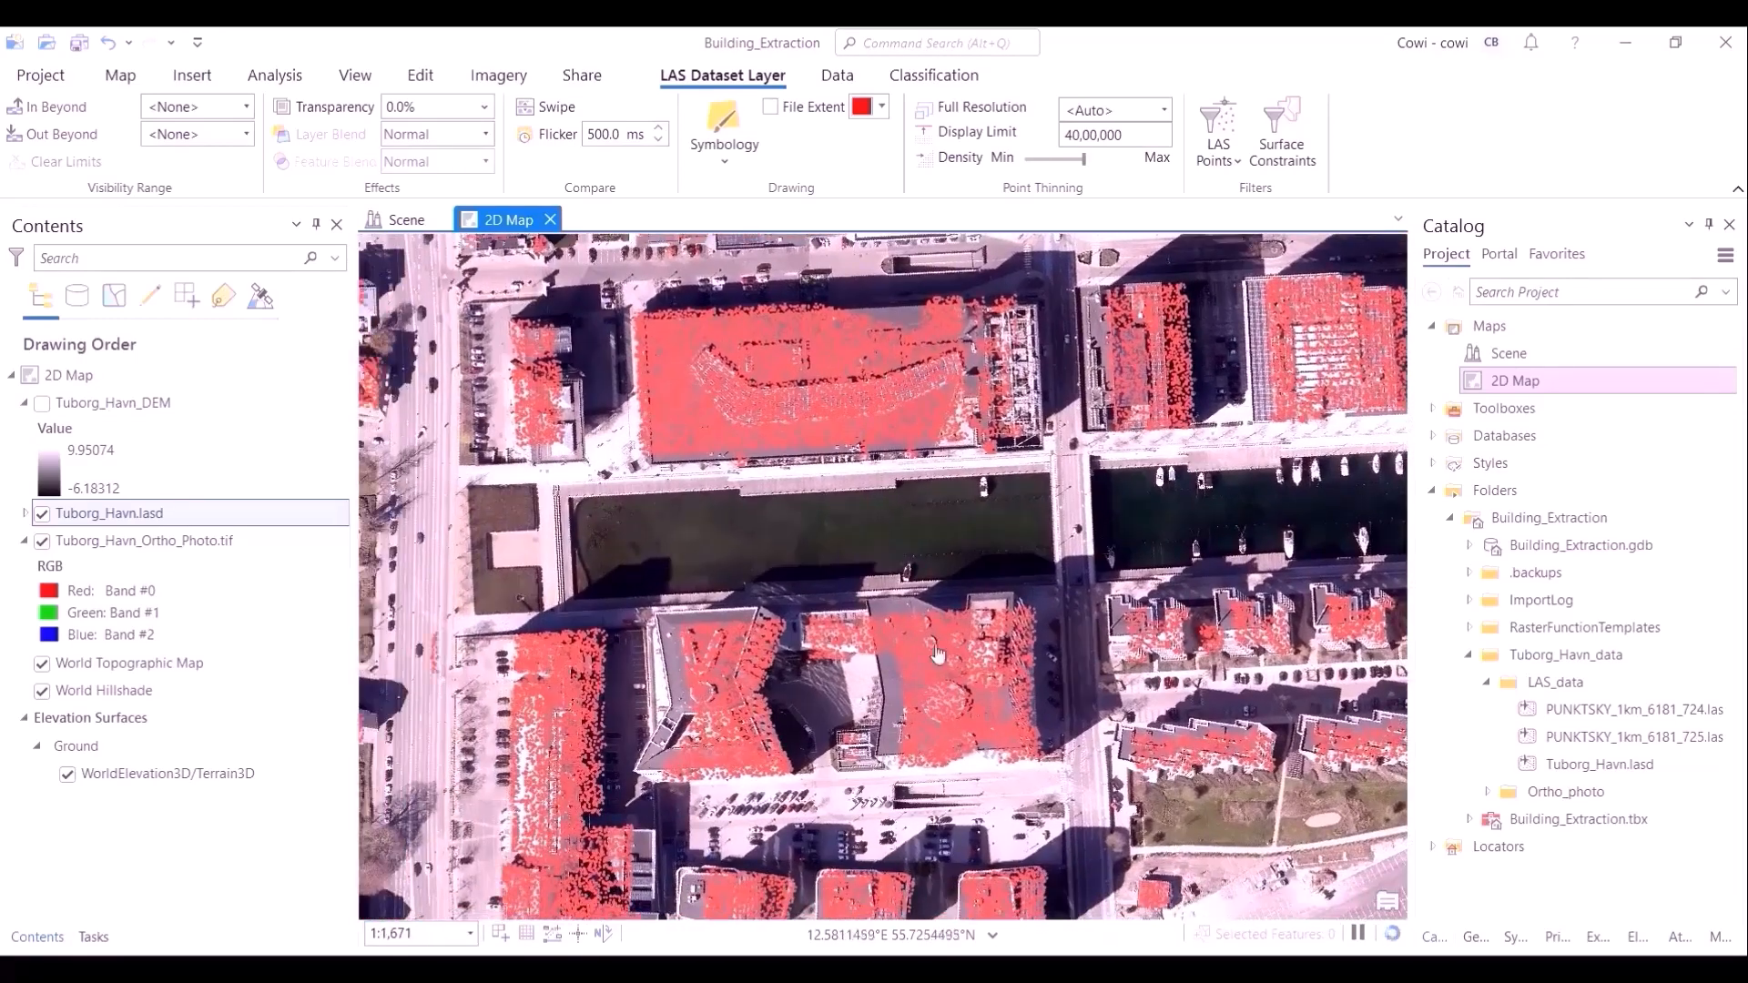
pyautogui.moveTo(852, 743); pyautogui.dragTo(988, 516)
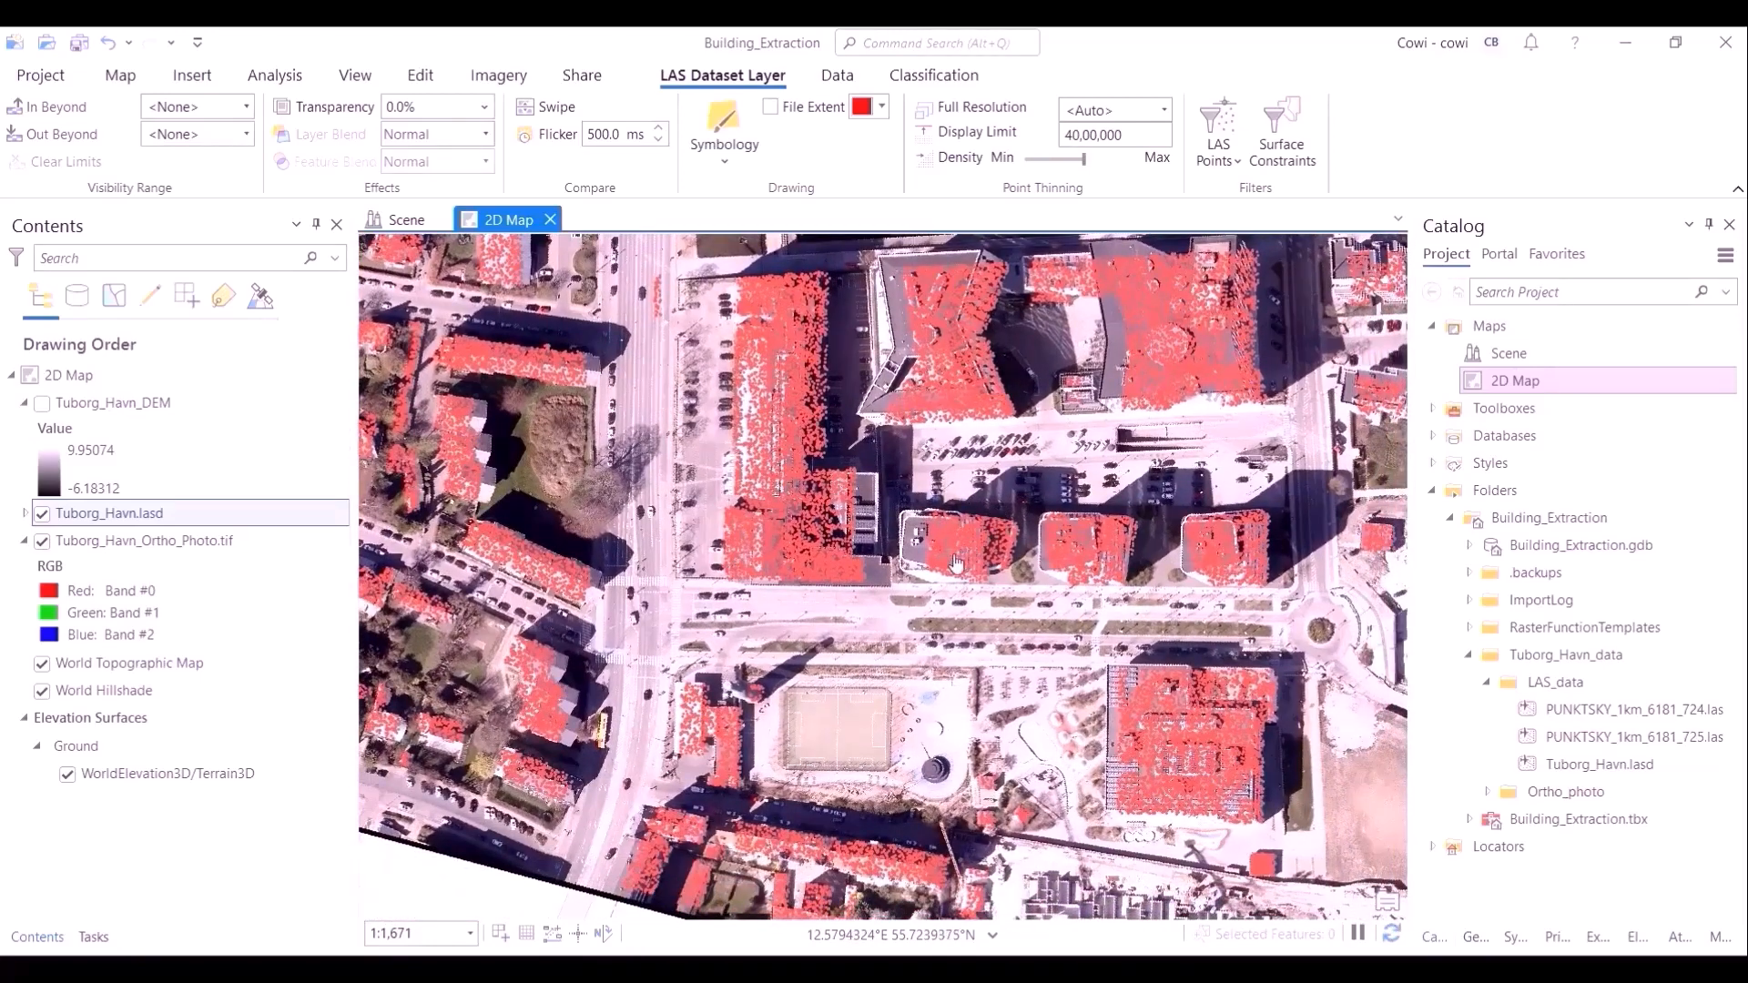
pyautogui.moveTo(856, 672); pyautogui.dragTo(1120, 724)
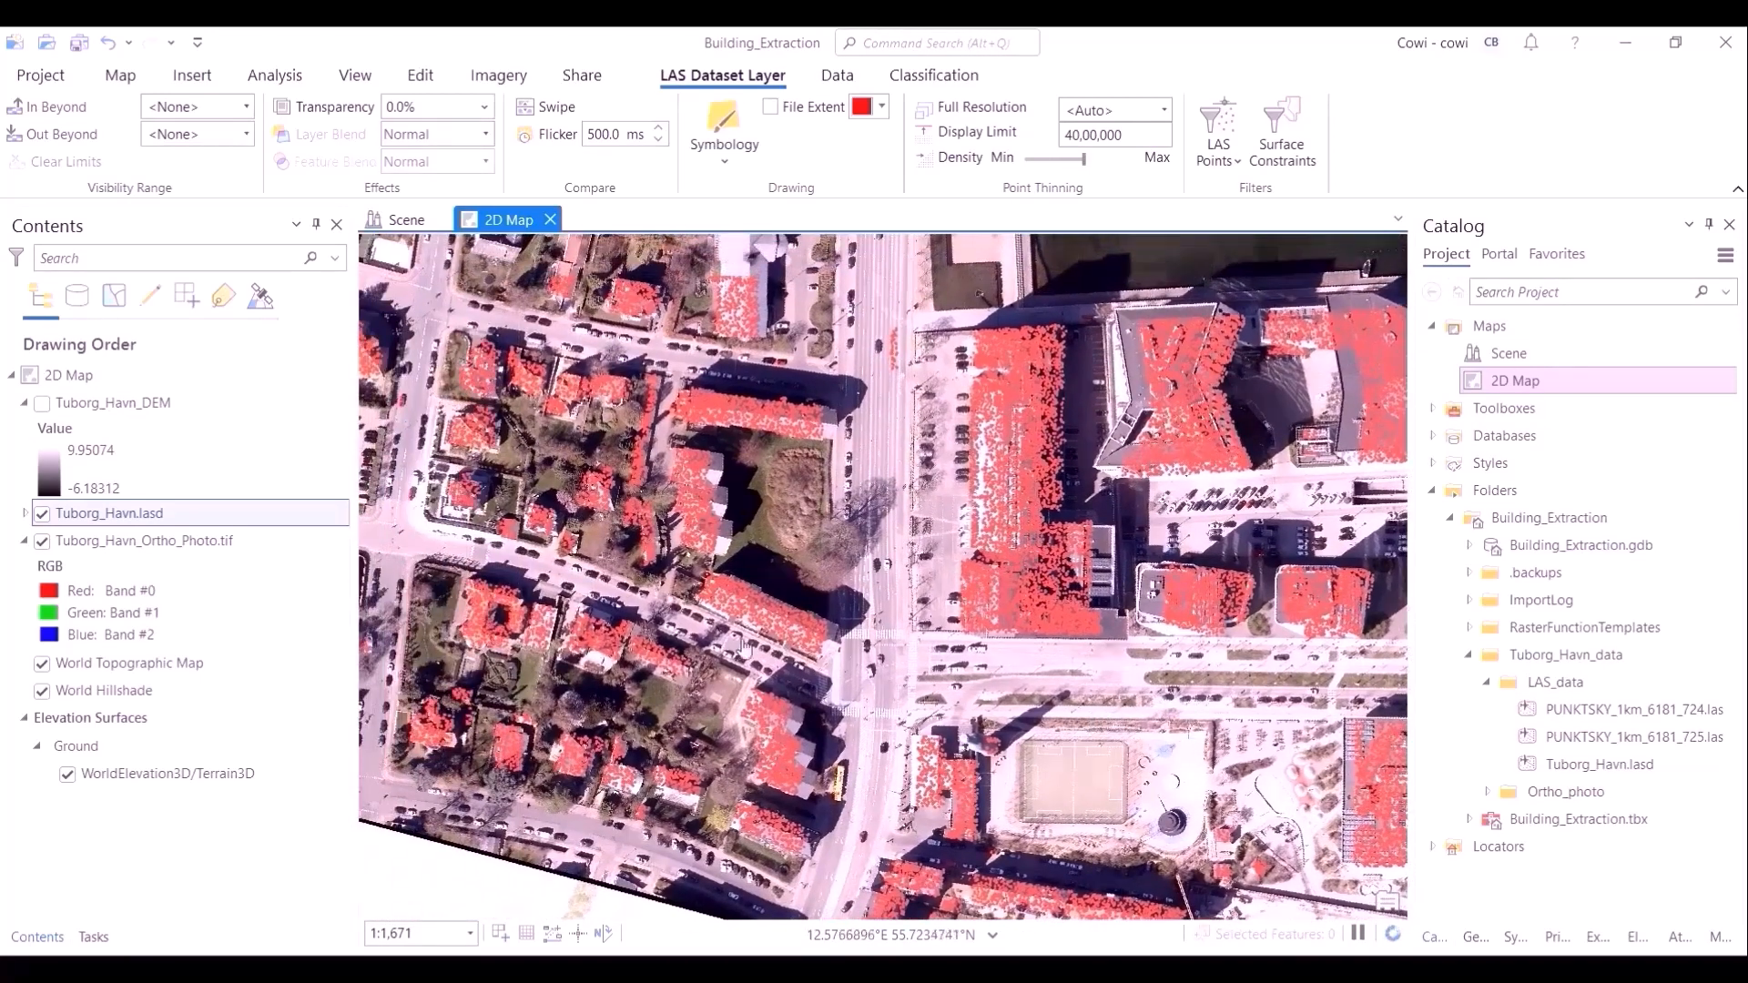
pyautogui.moveTo(637, 620); pyautogui.dragTo(790, 648)
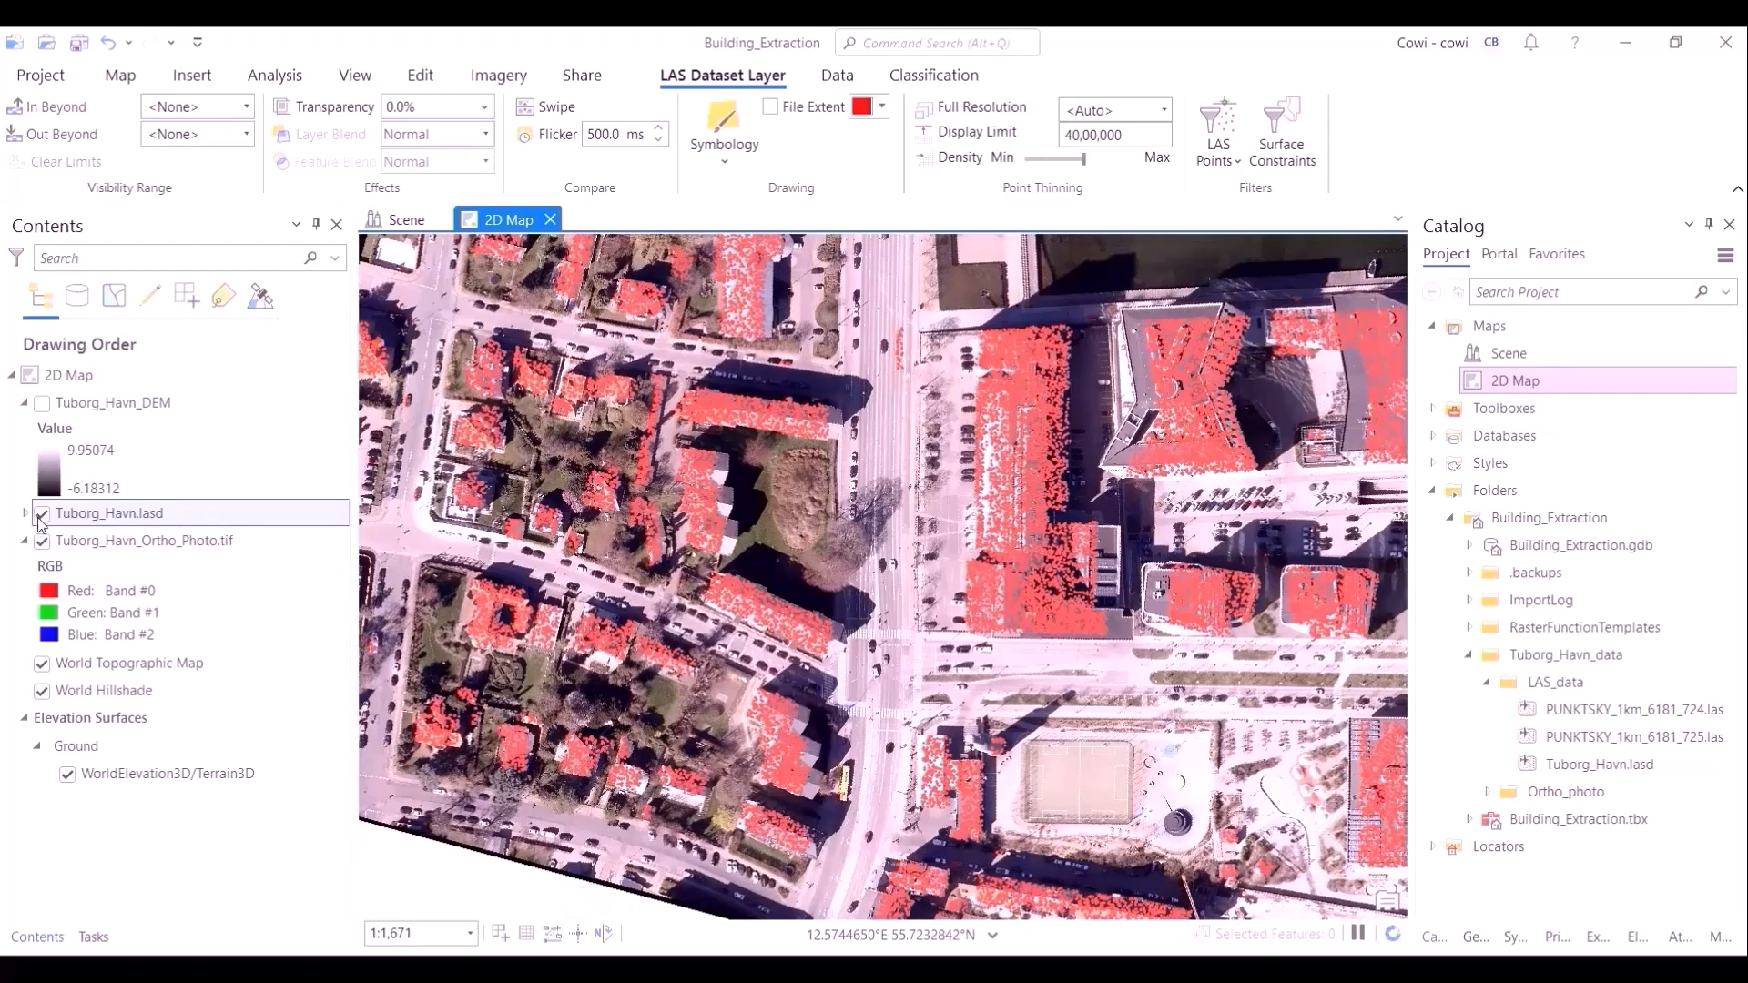
pyautogui.click(47, 519)
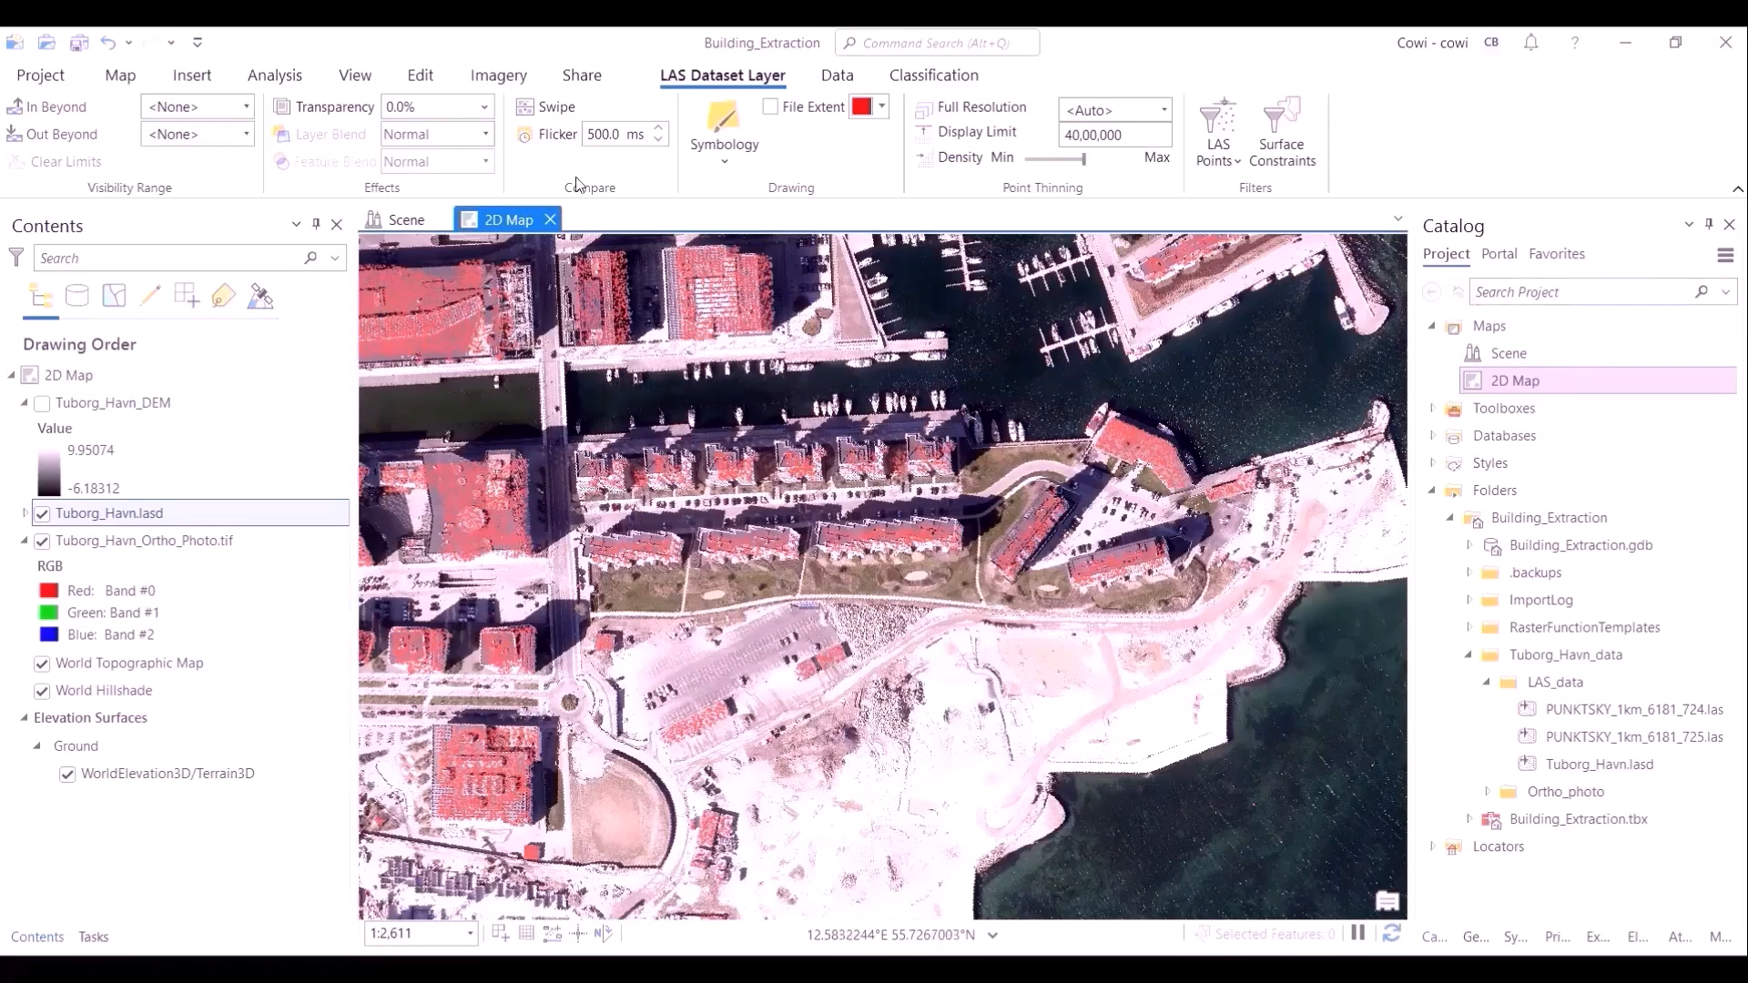
# Step: Search the geoprocessing tools for "las point statistics as raster" and open the LAS Point Statistics As Raster tool
pyautogui.click(355, 75)
pyautogui.click(448, 107)
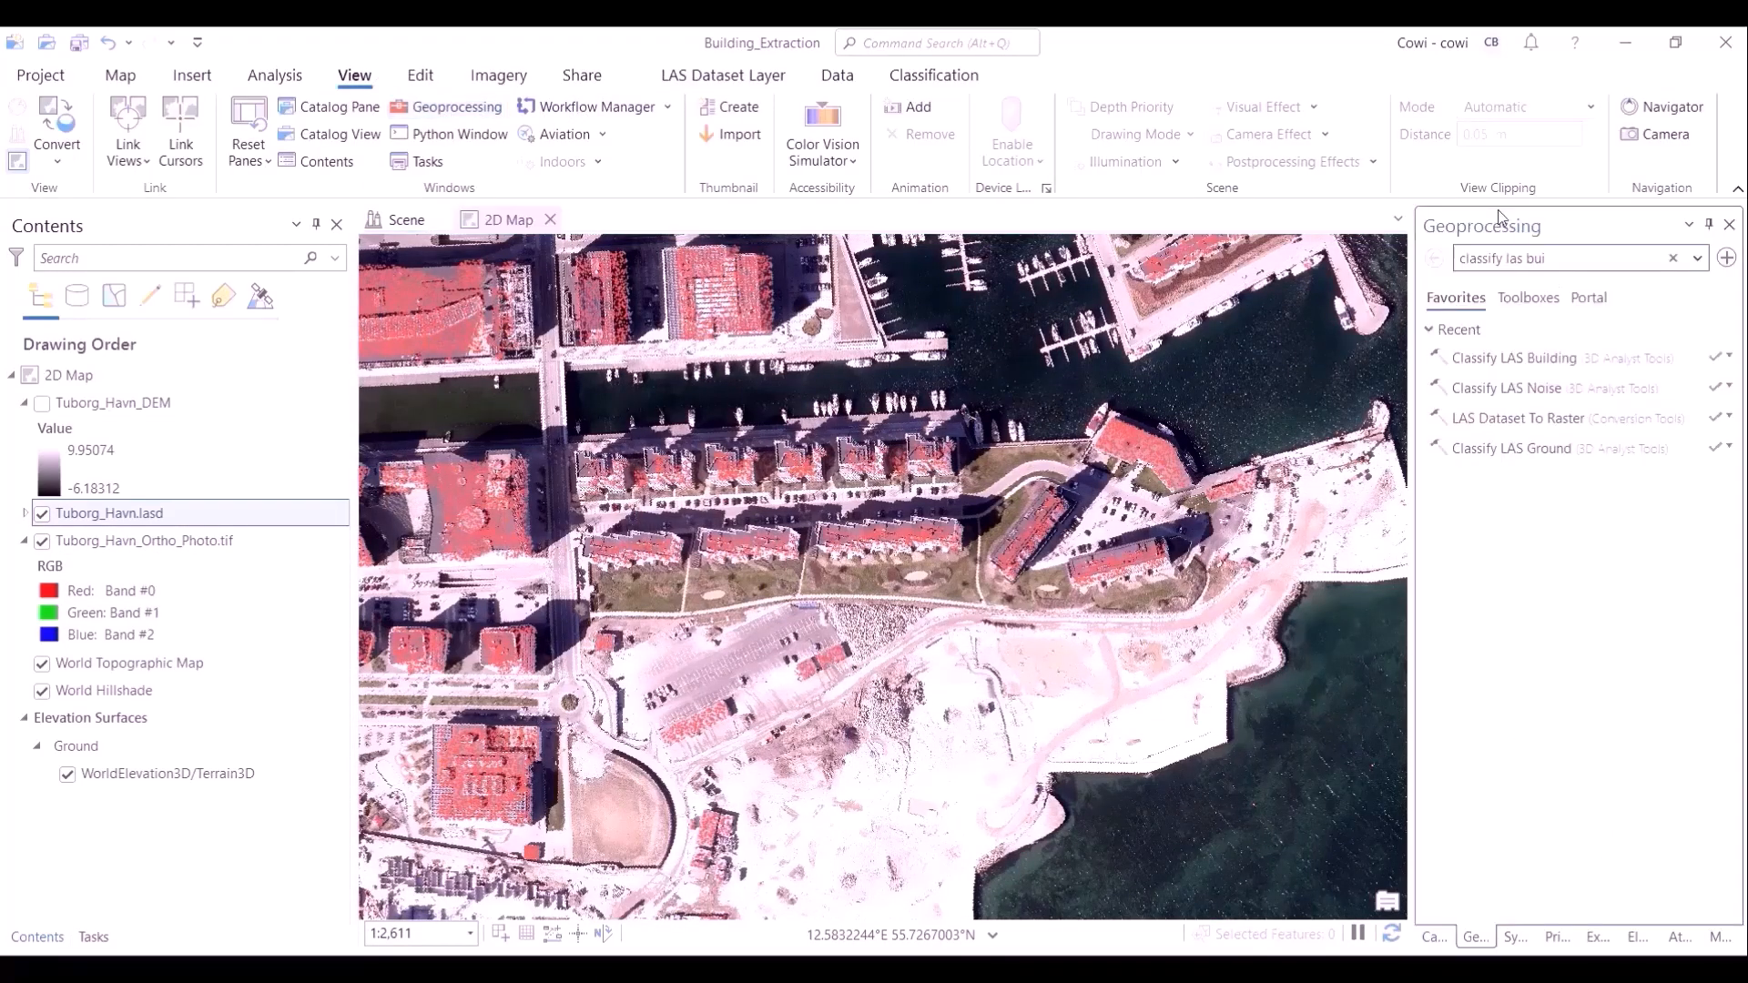
pyautogui.click(1673, 260)
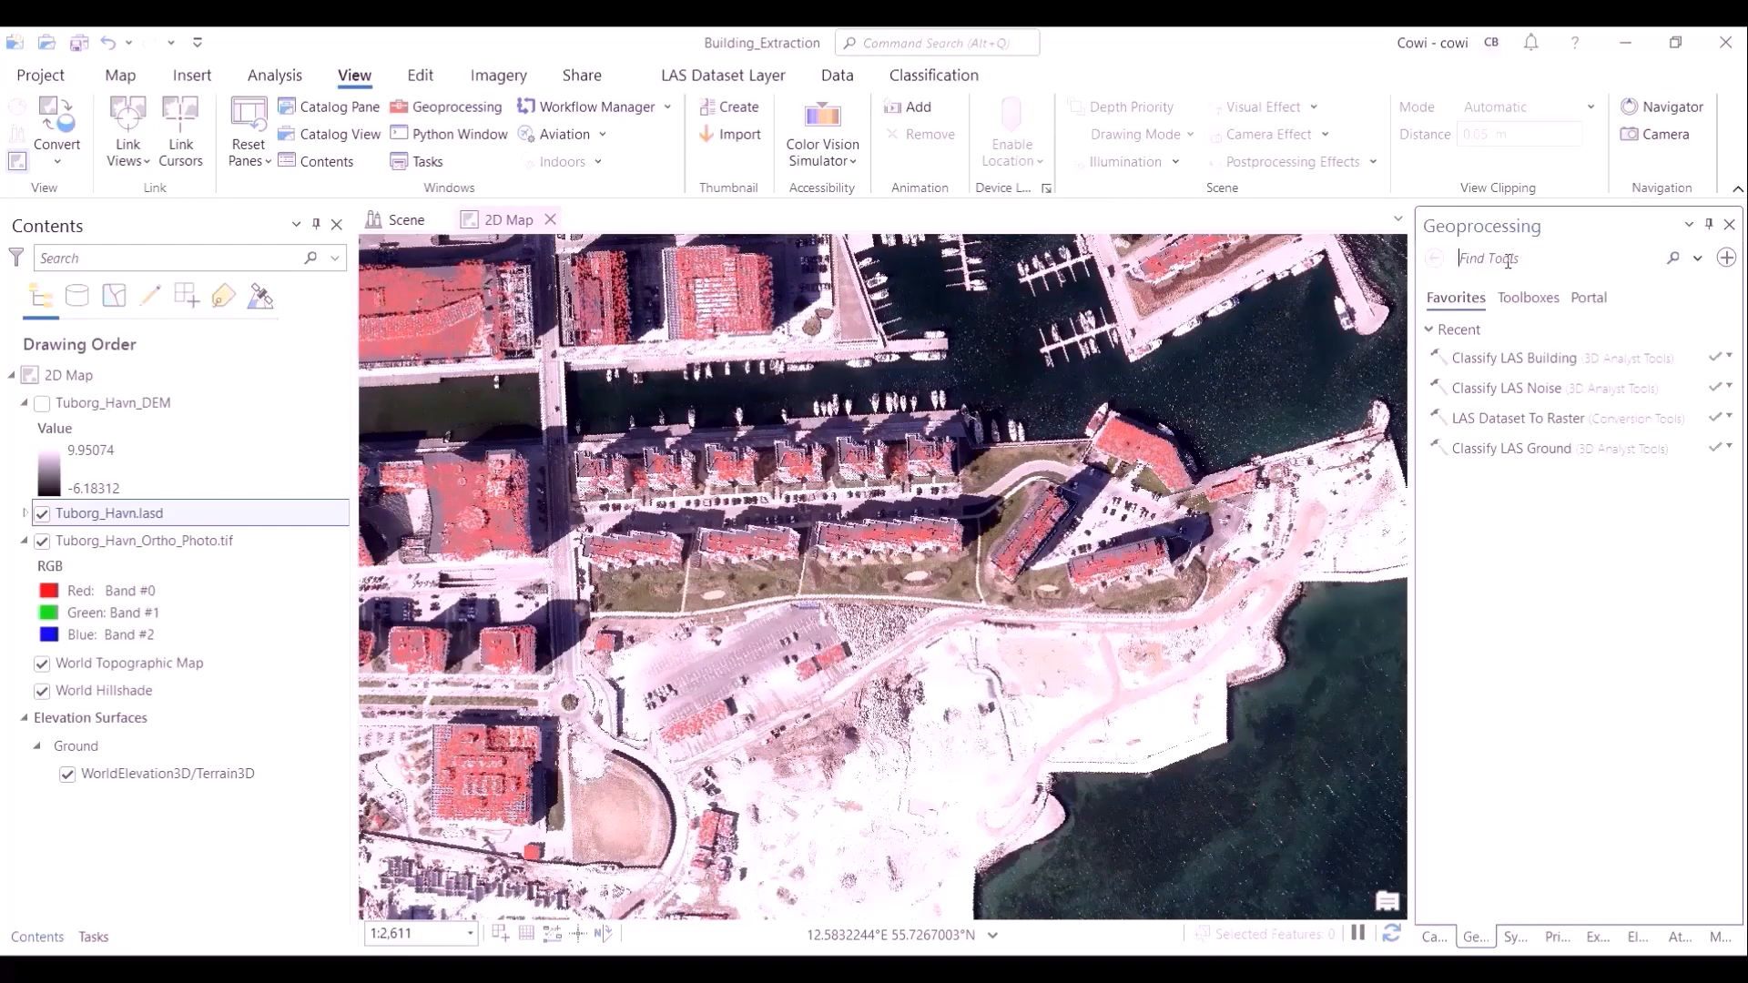
pyautogui.write('las point statistics as raster')
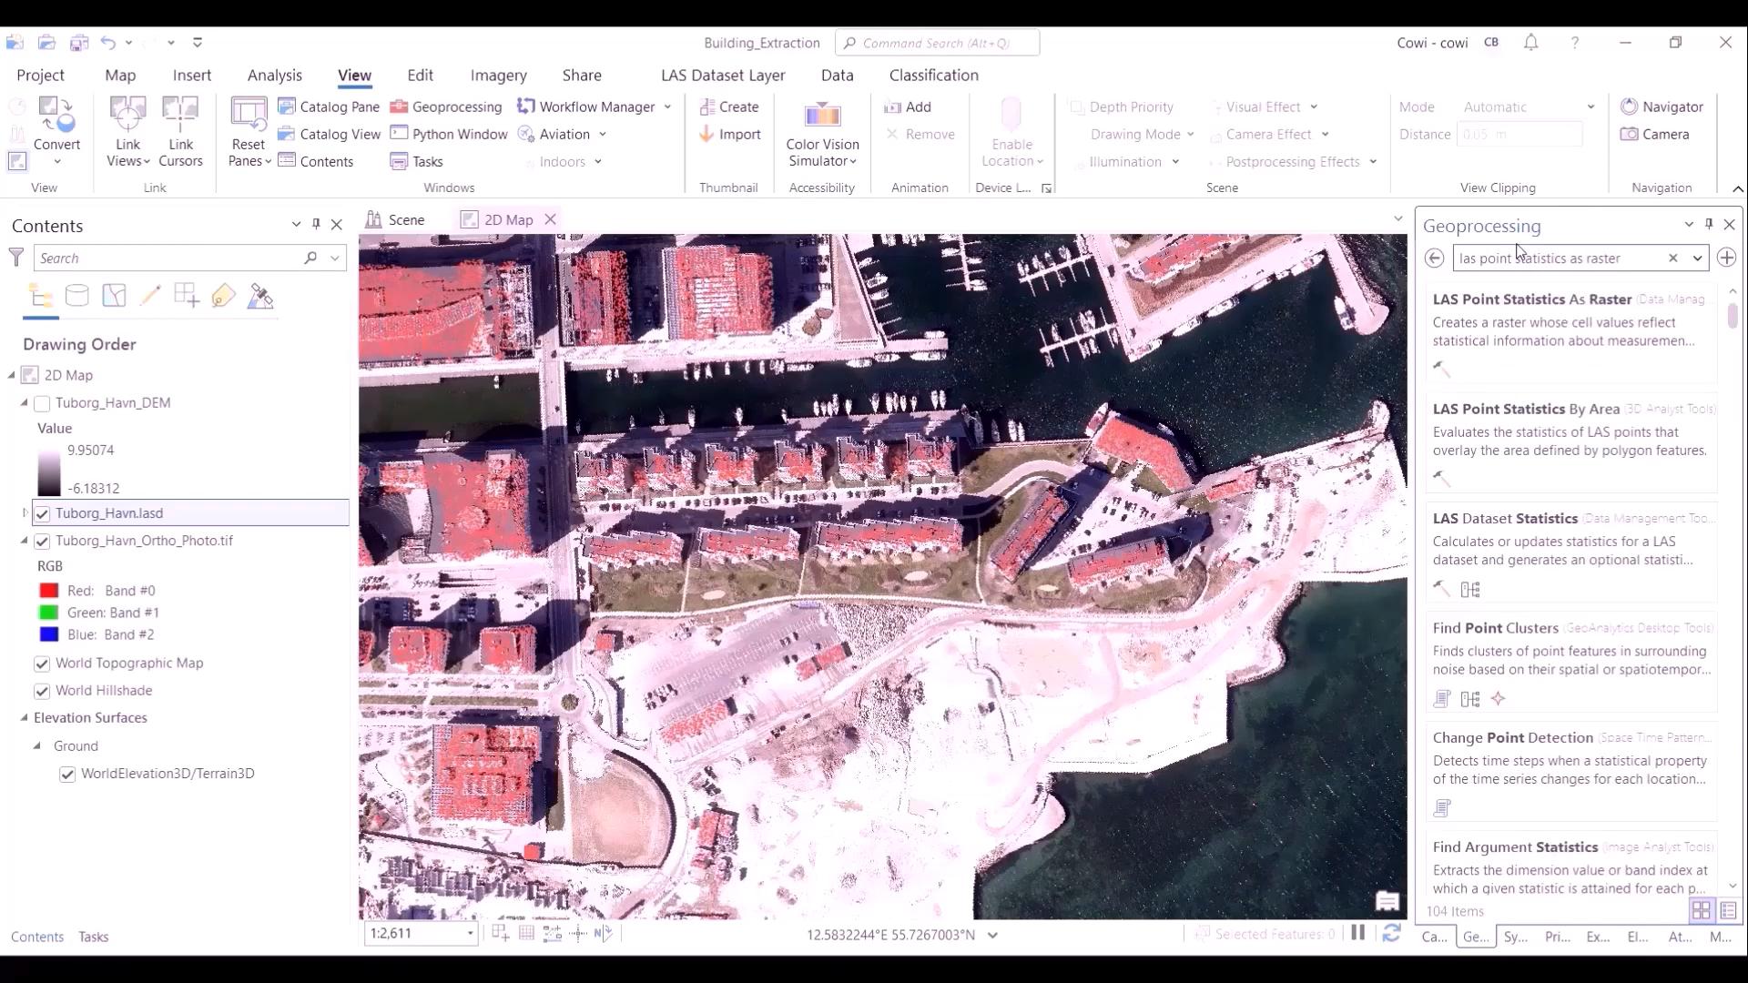
pyautogui.click(1532, 337)
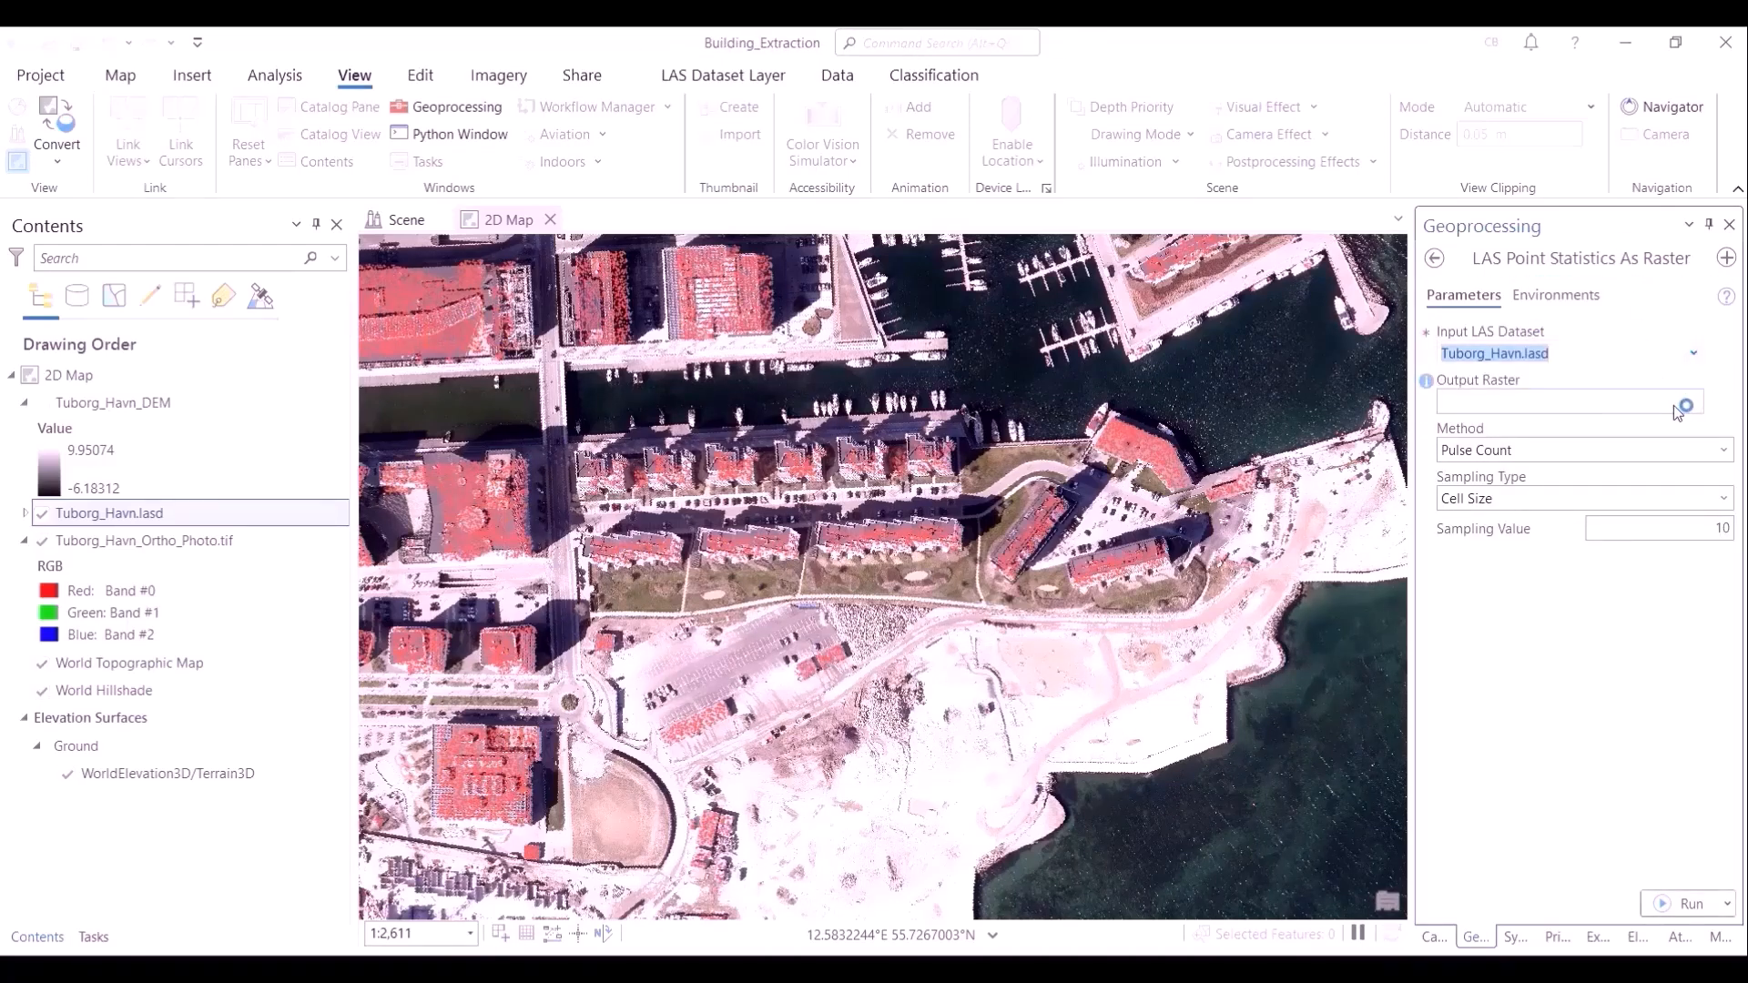
# Step: Create the raster Buildings_Raster from Tuborg_Havn.lasd using the Most Frequent Class Code method and a cell size of 0.5
pyautogui.tripleClick(1530, 402)
pyautogui.write('Buildings_Raster')
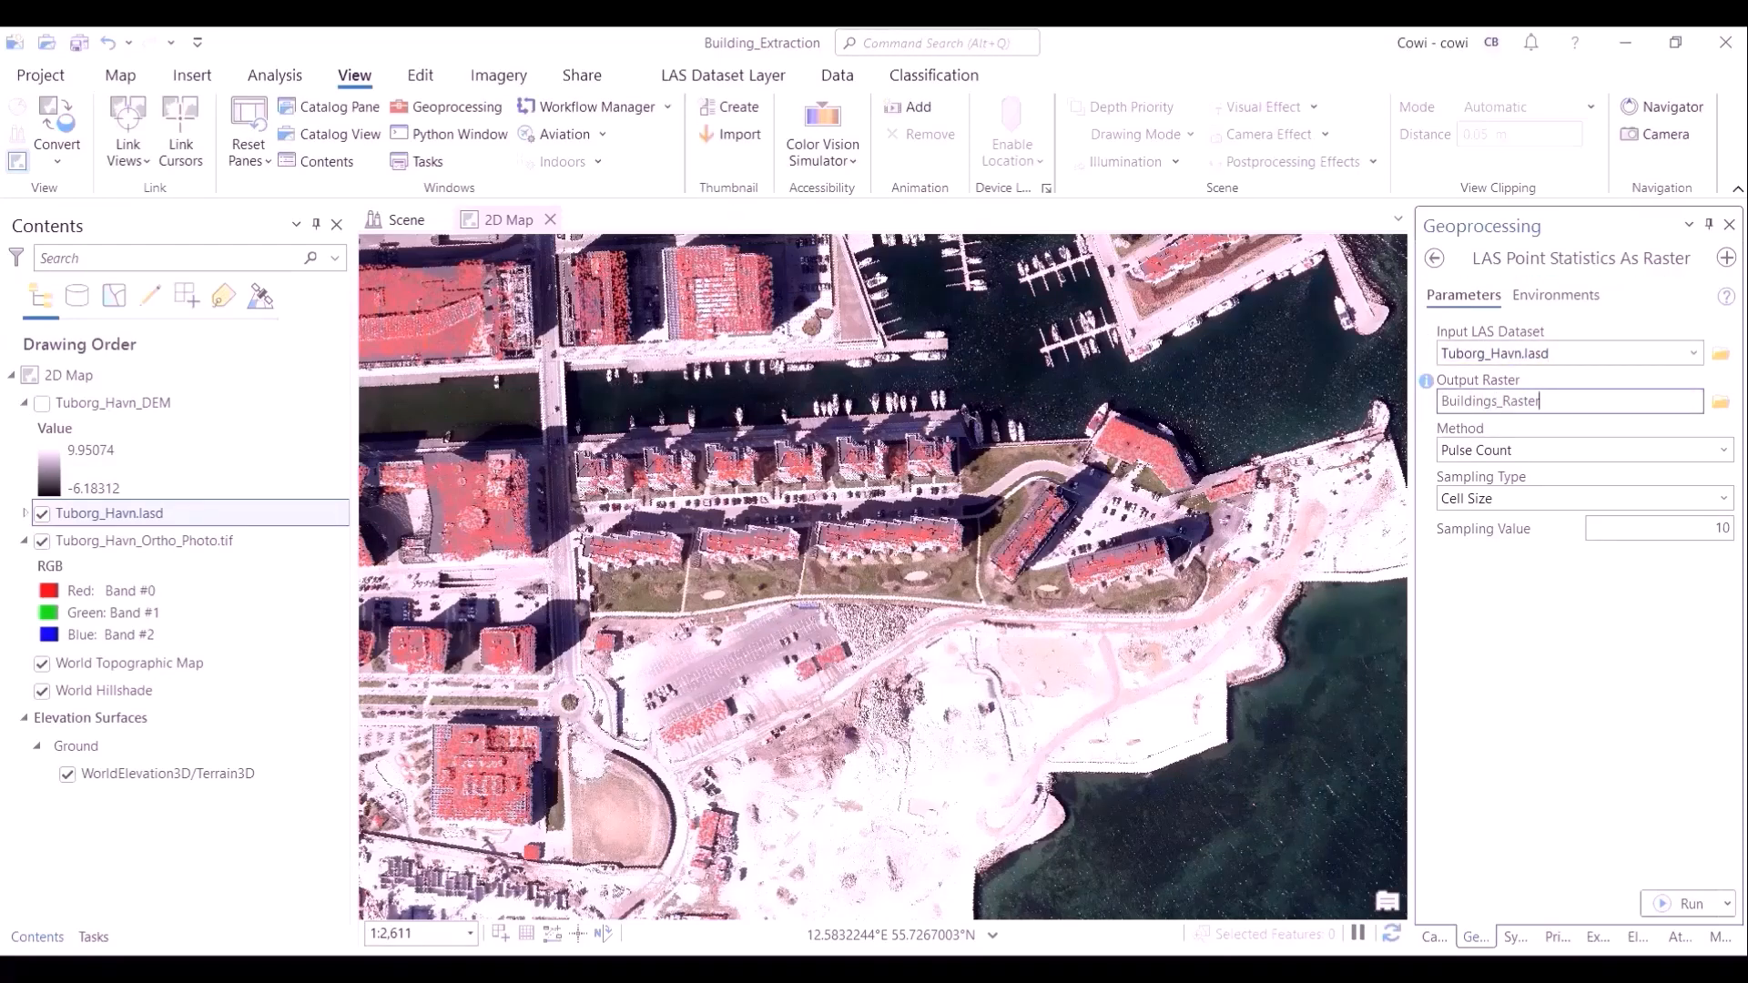
pyautogui.click(1721, 450)
pyautogui.click(1654, 544)
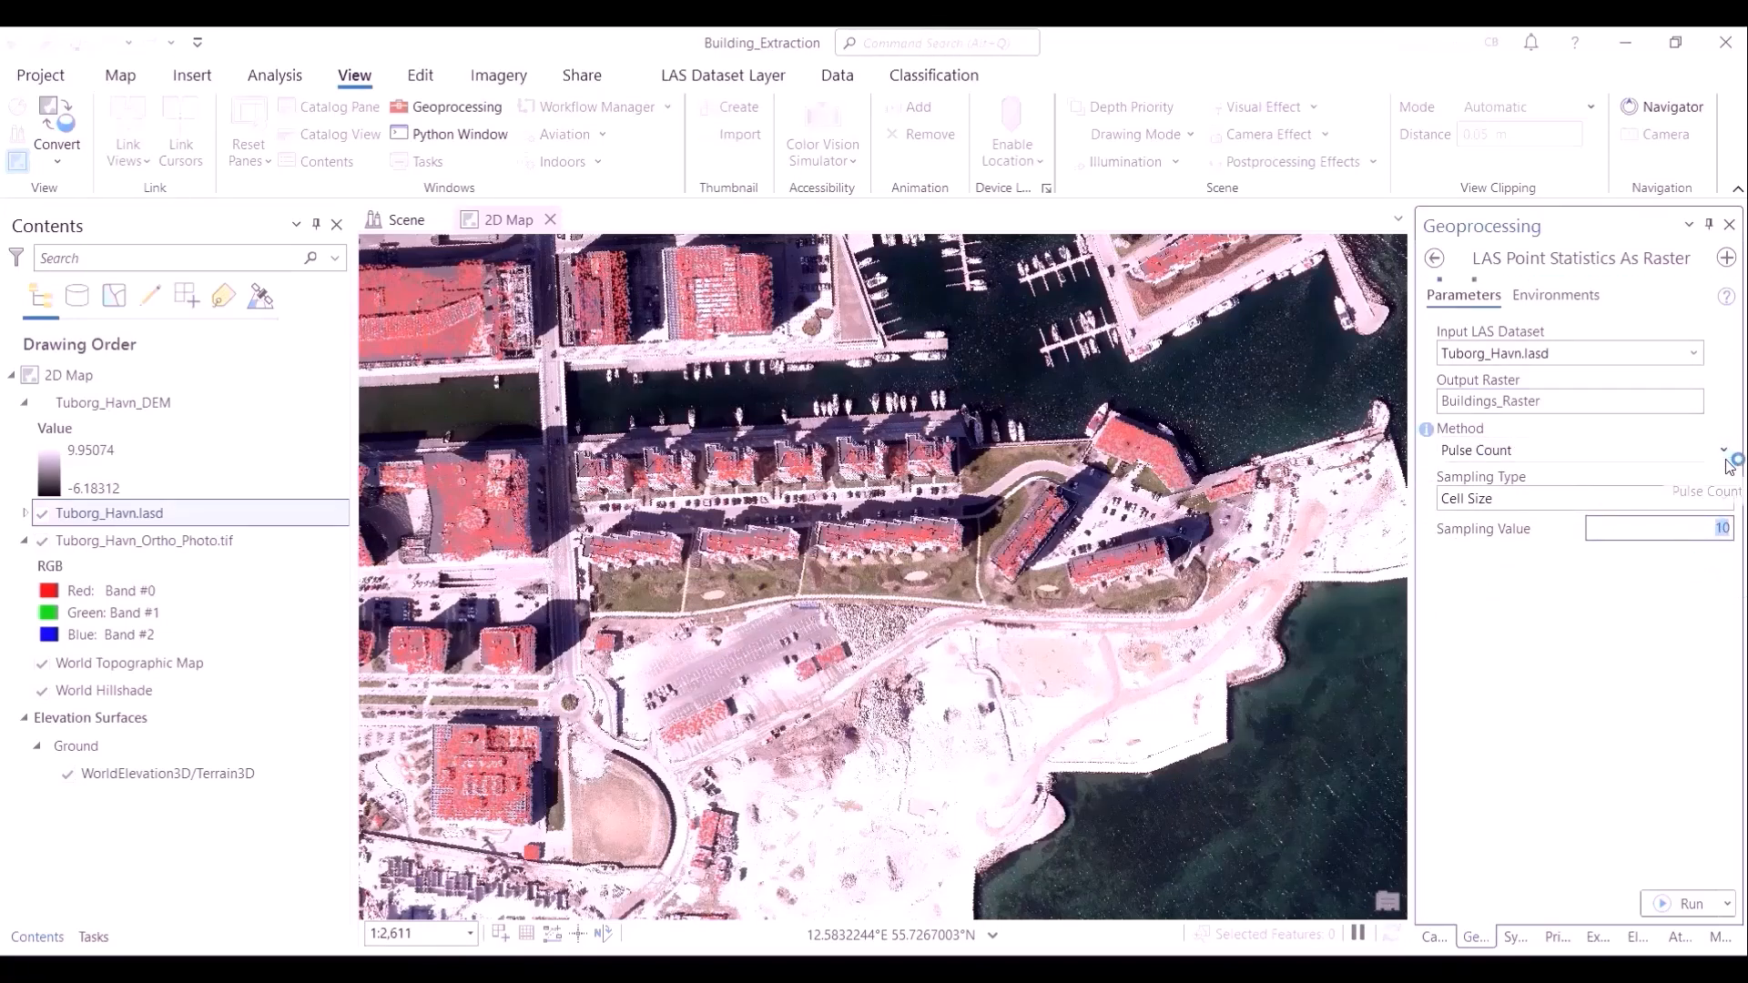
pyautogui.write('0.5')
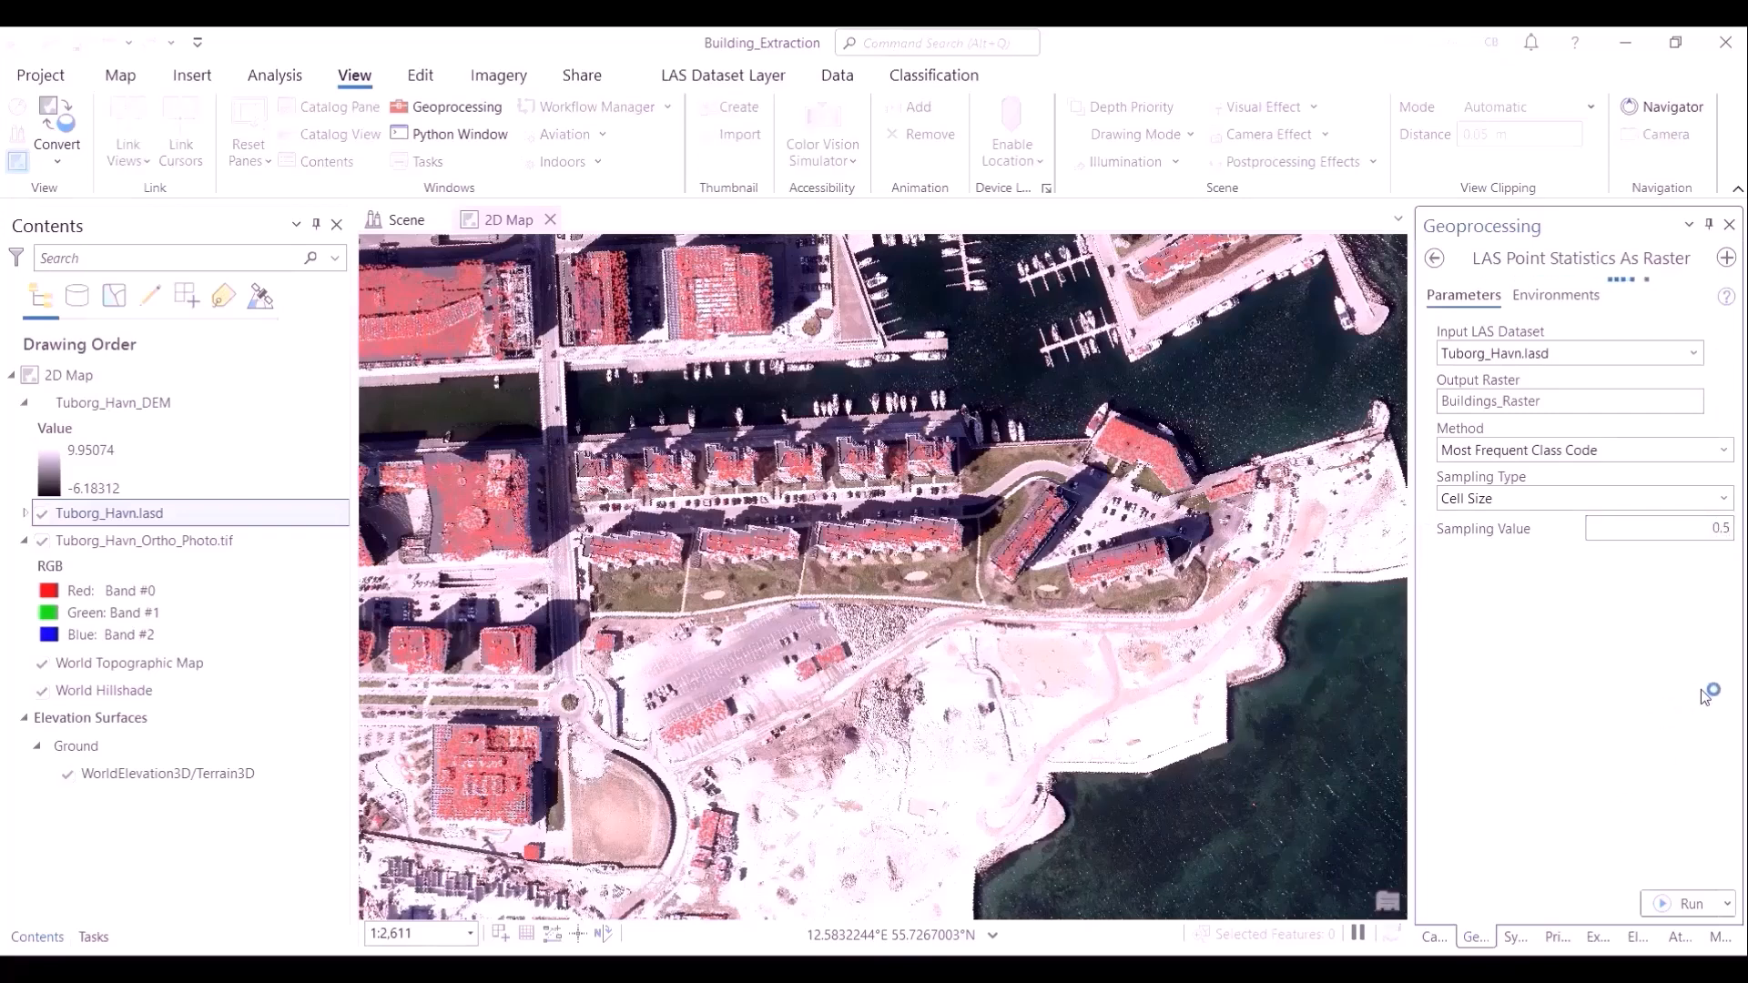
pyautogui.click(1690, 904)
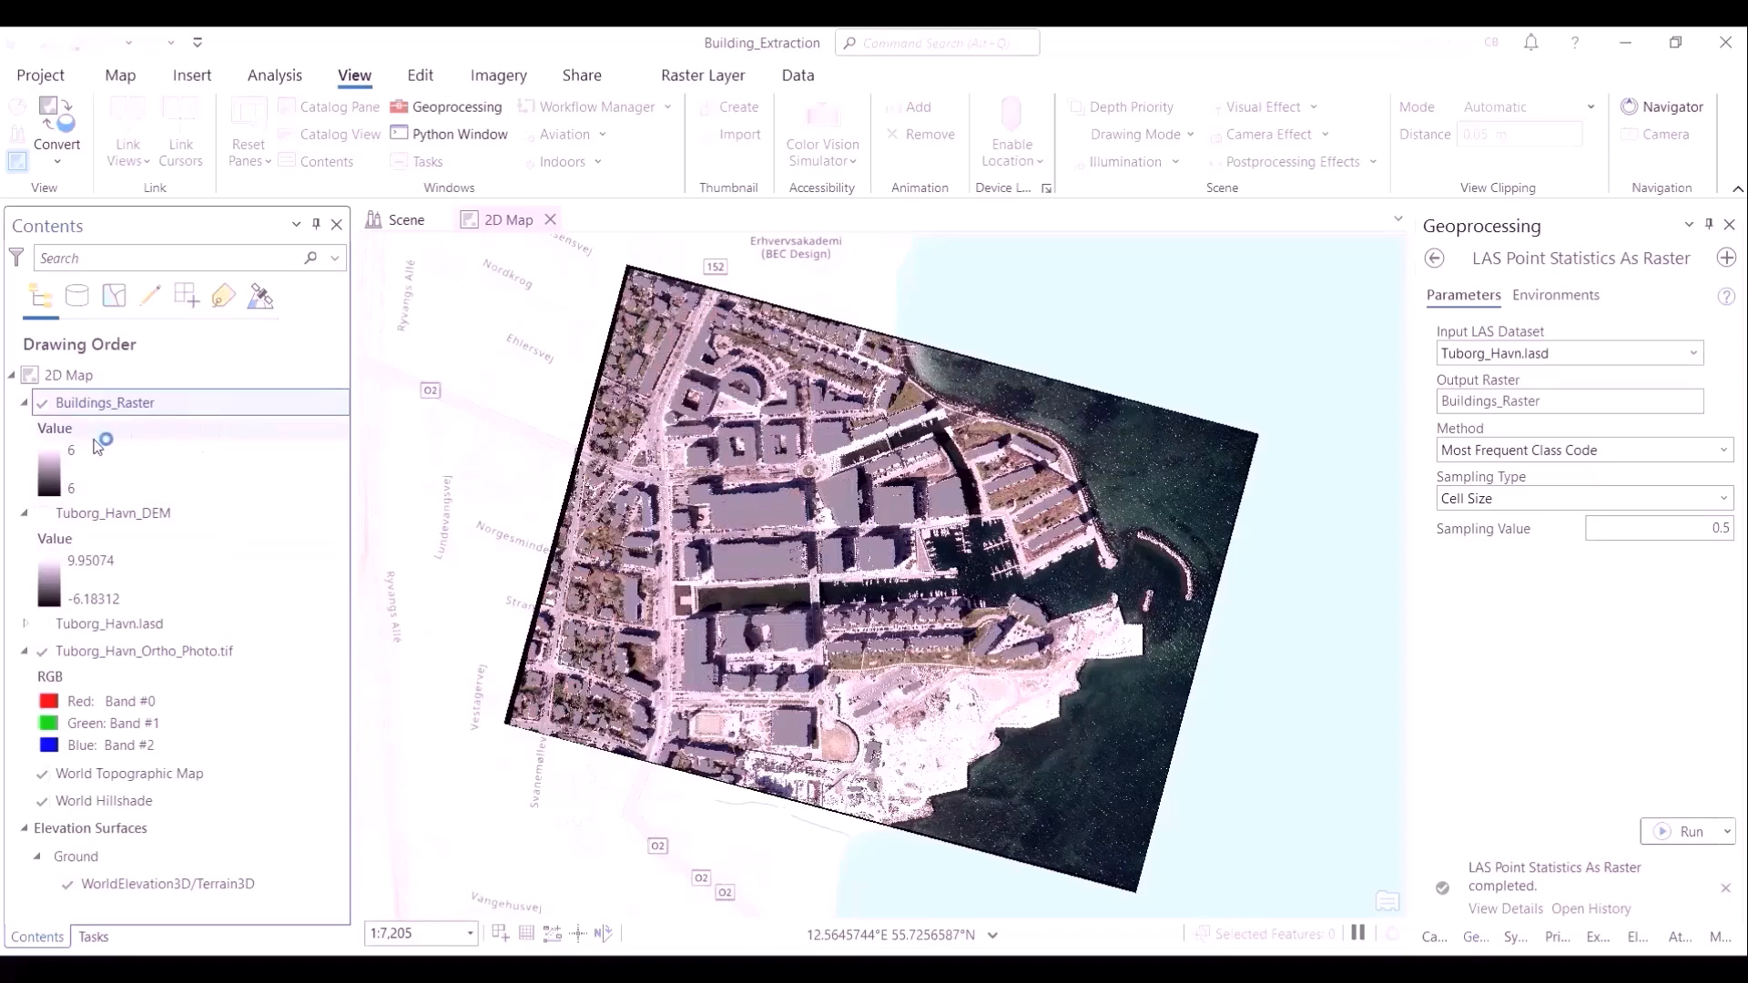
# Step: Show the color scheme names and apply the Purple-Red (Continuous) scheme to the Buildings_Raster layer
pyautogui.click(43, 457)
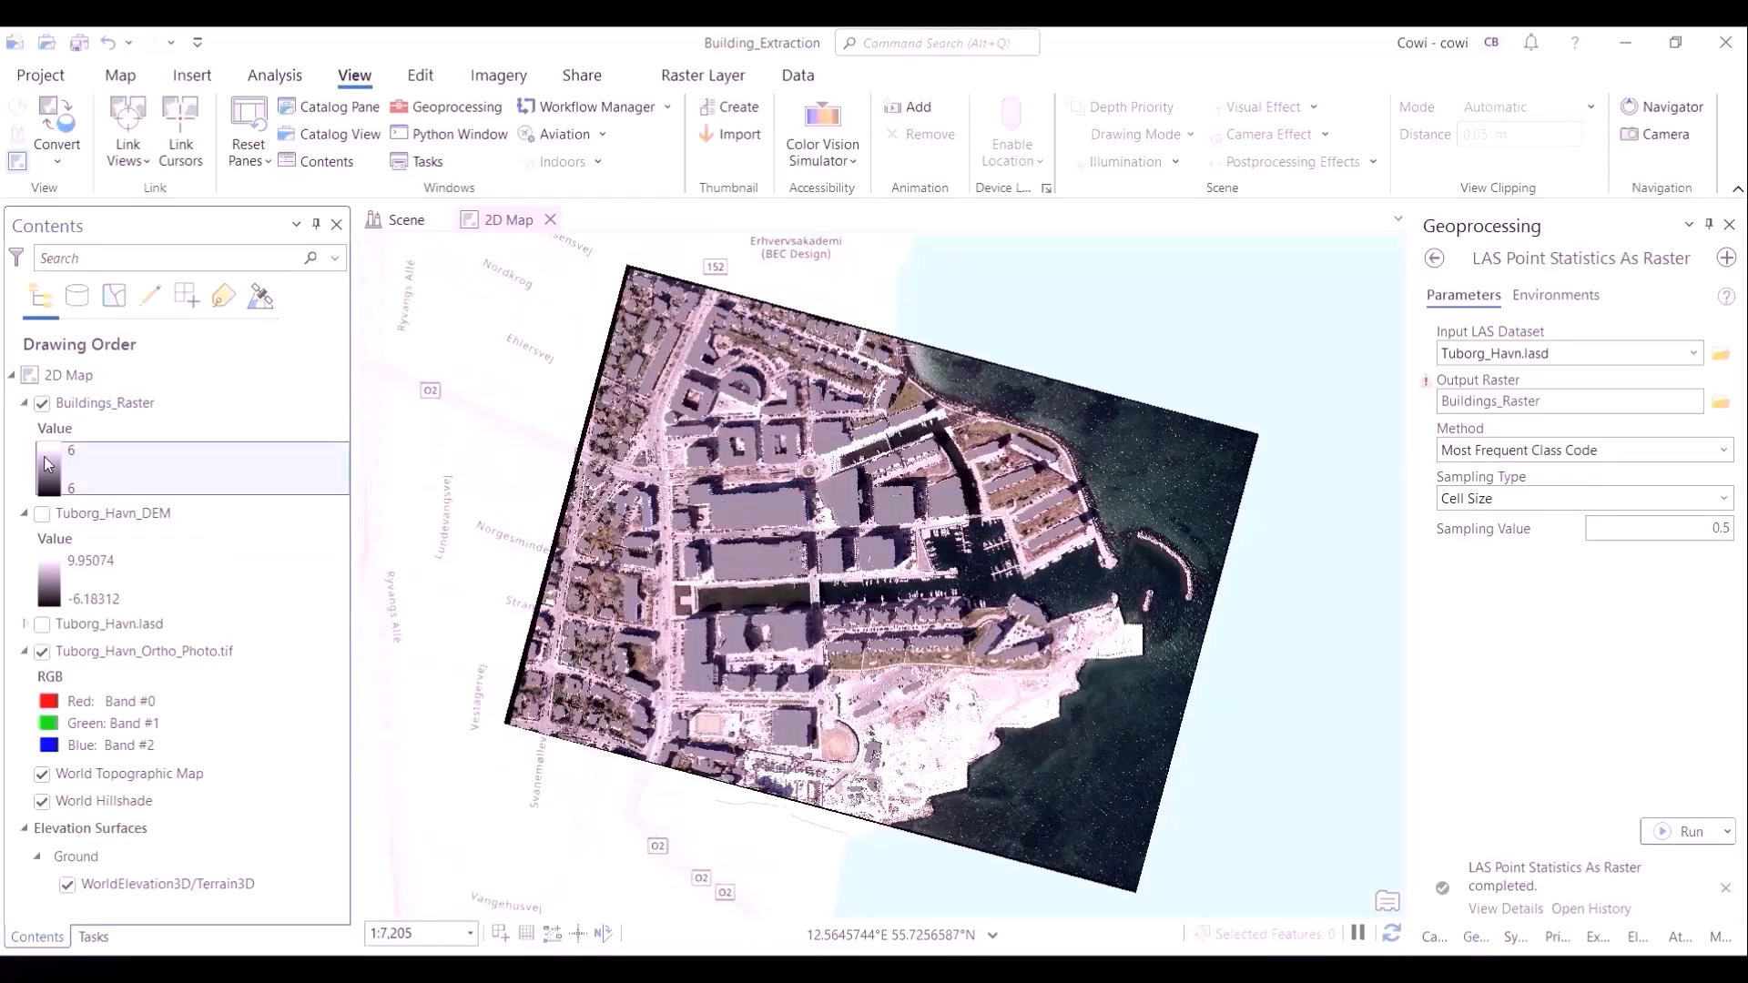
pyautogui.click(44, 456)
pyautogui.click(237, 482)
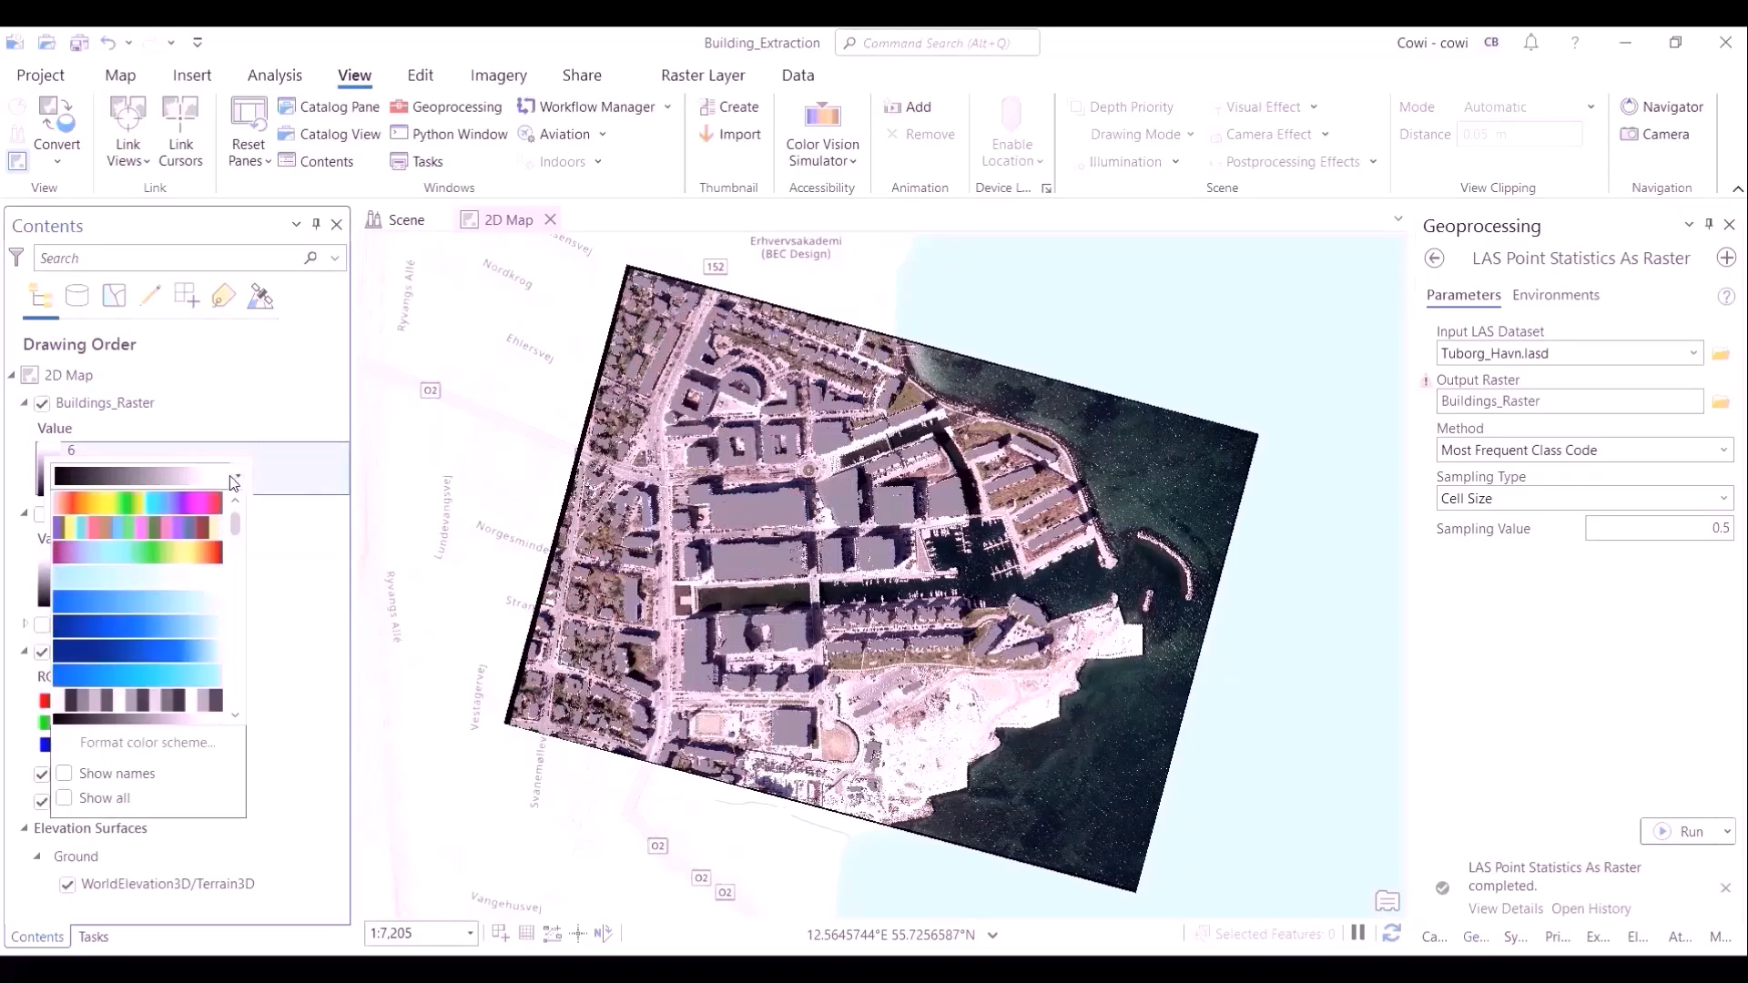
pyautogui.click(148, 772)
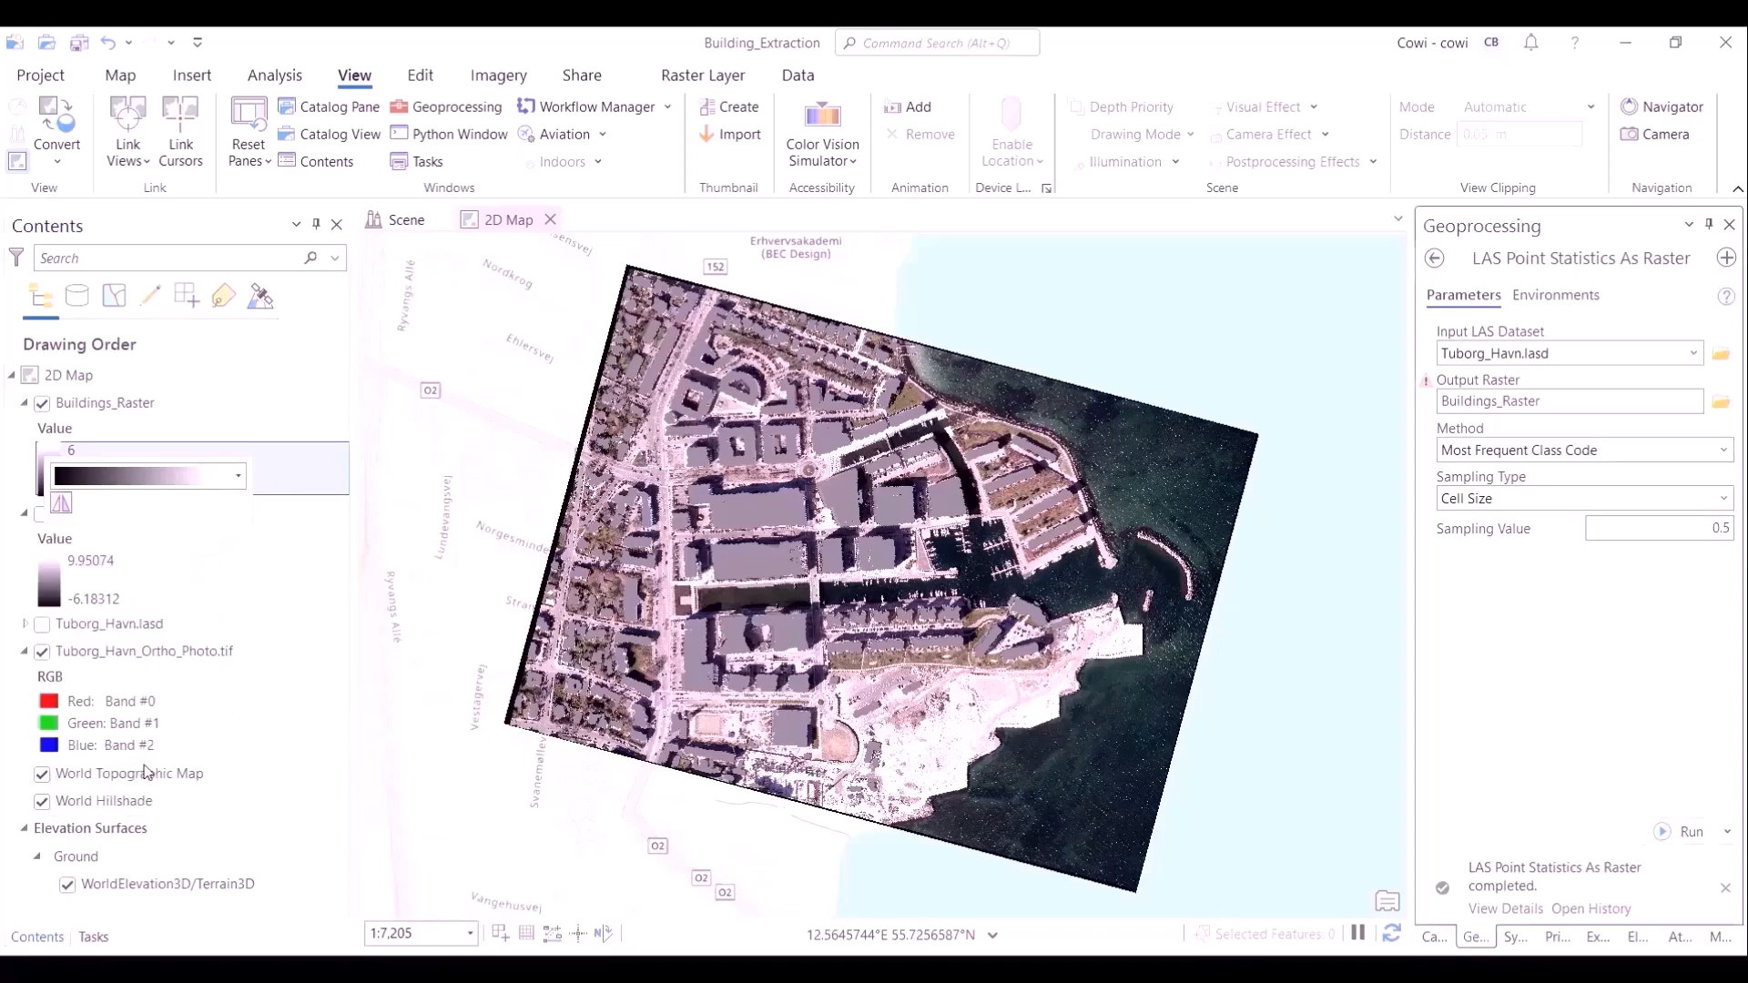
pyautogui.click(240, 476)
pyautogui.moveTo(248, 541); pyautogui.dragTo(259, 602)
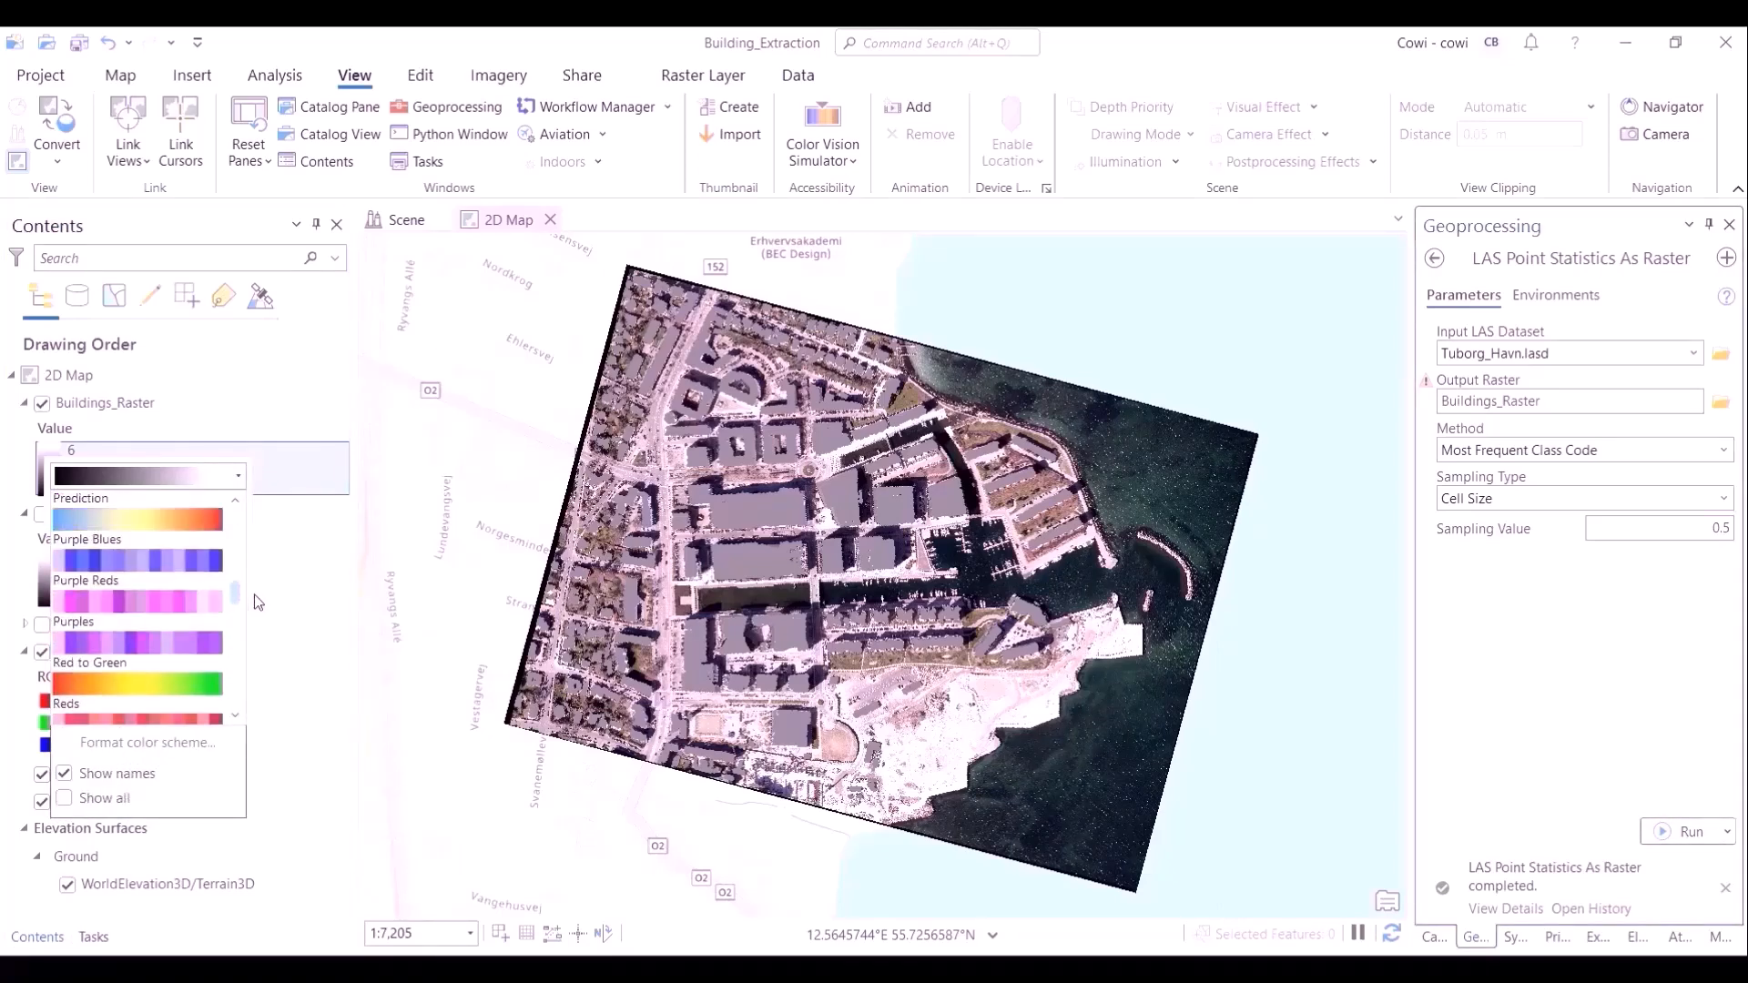
pyautogui.scroll(-5, 238, 724)
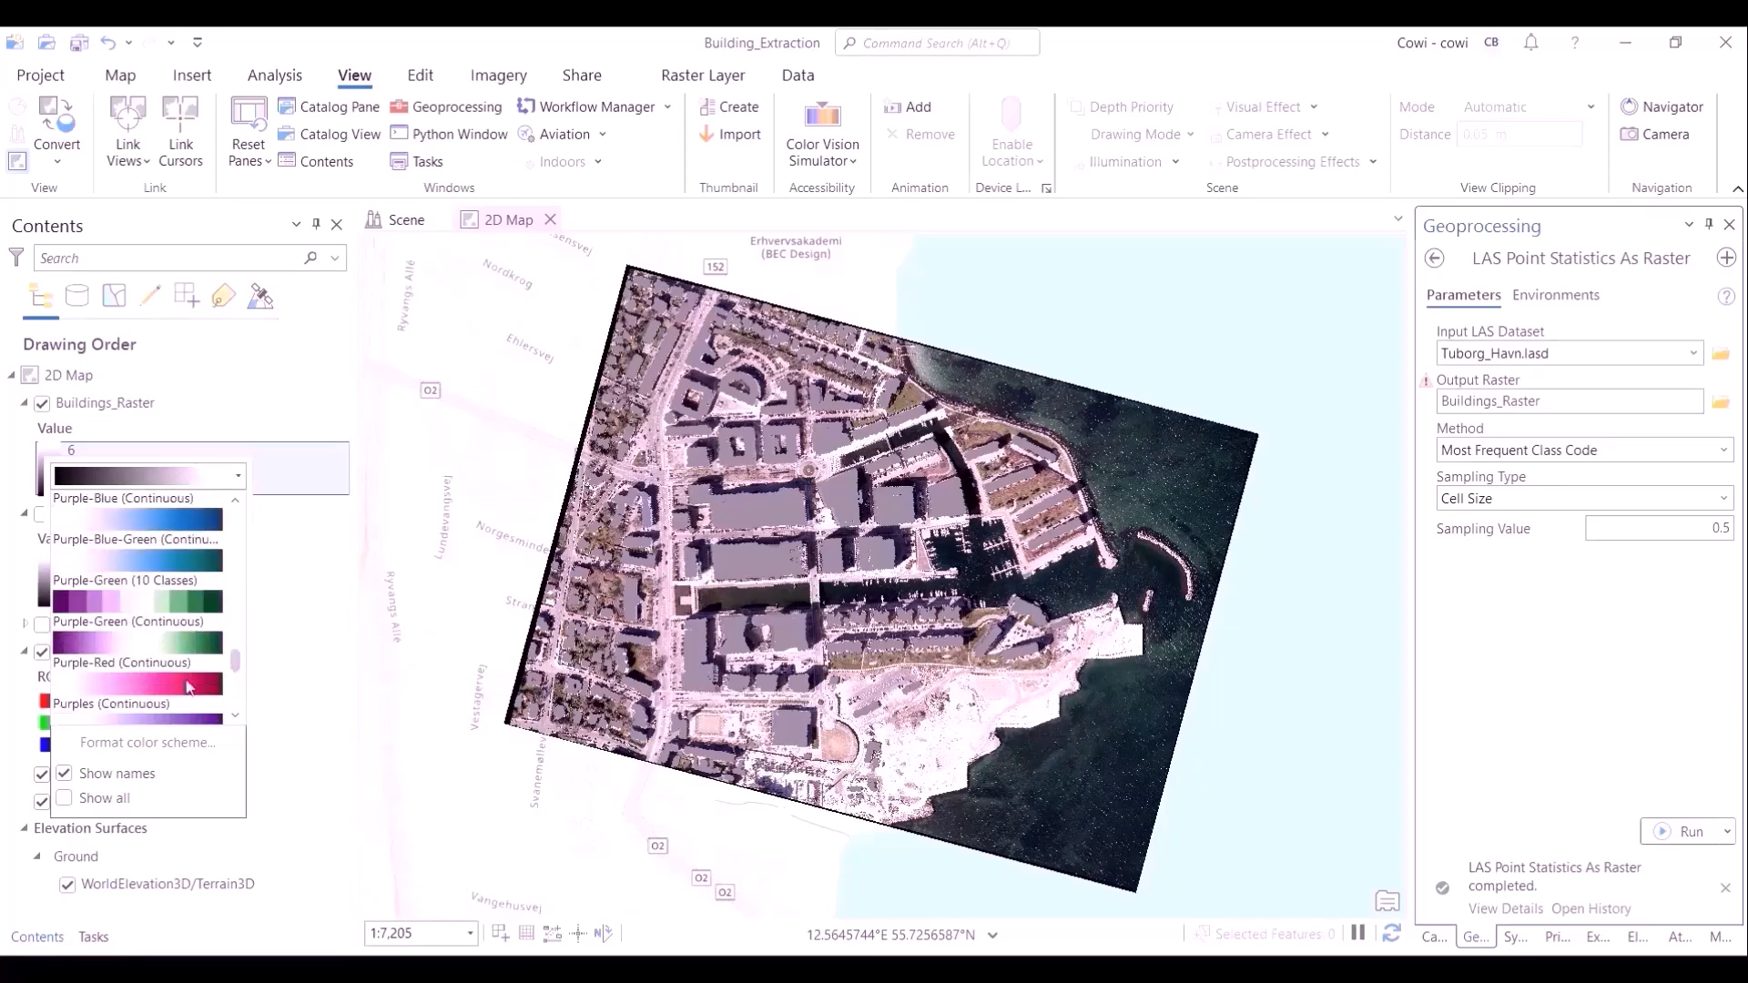
pyautogui.click(187, 685)
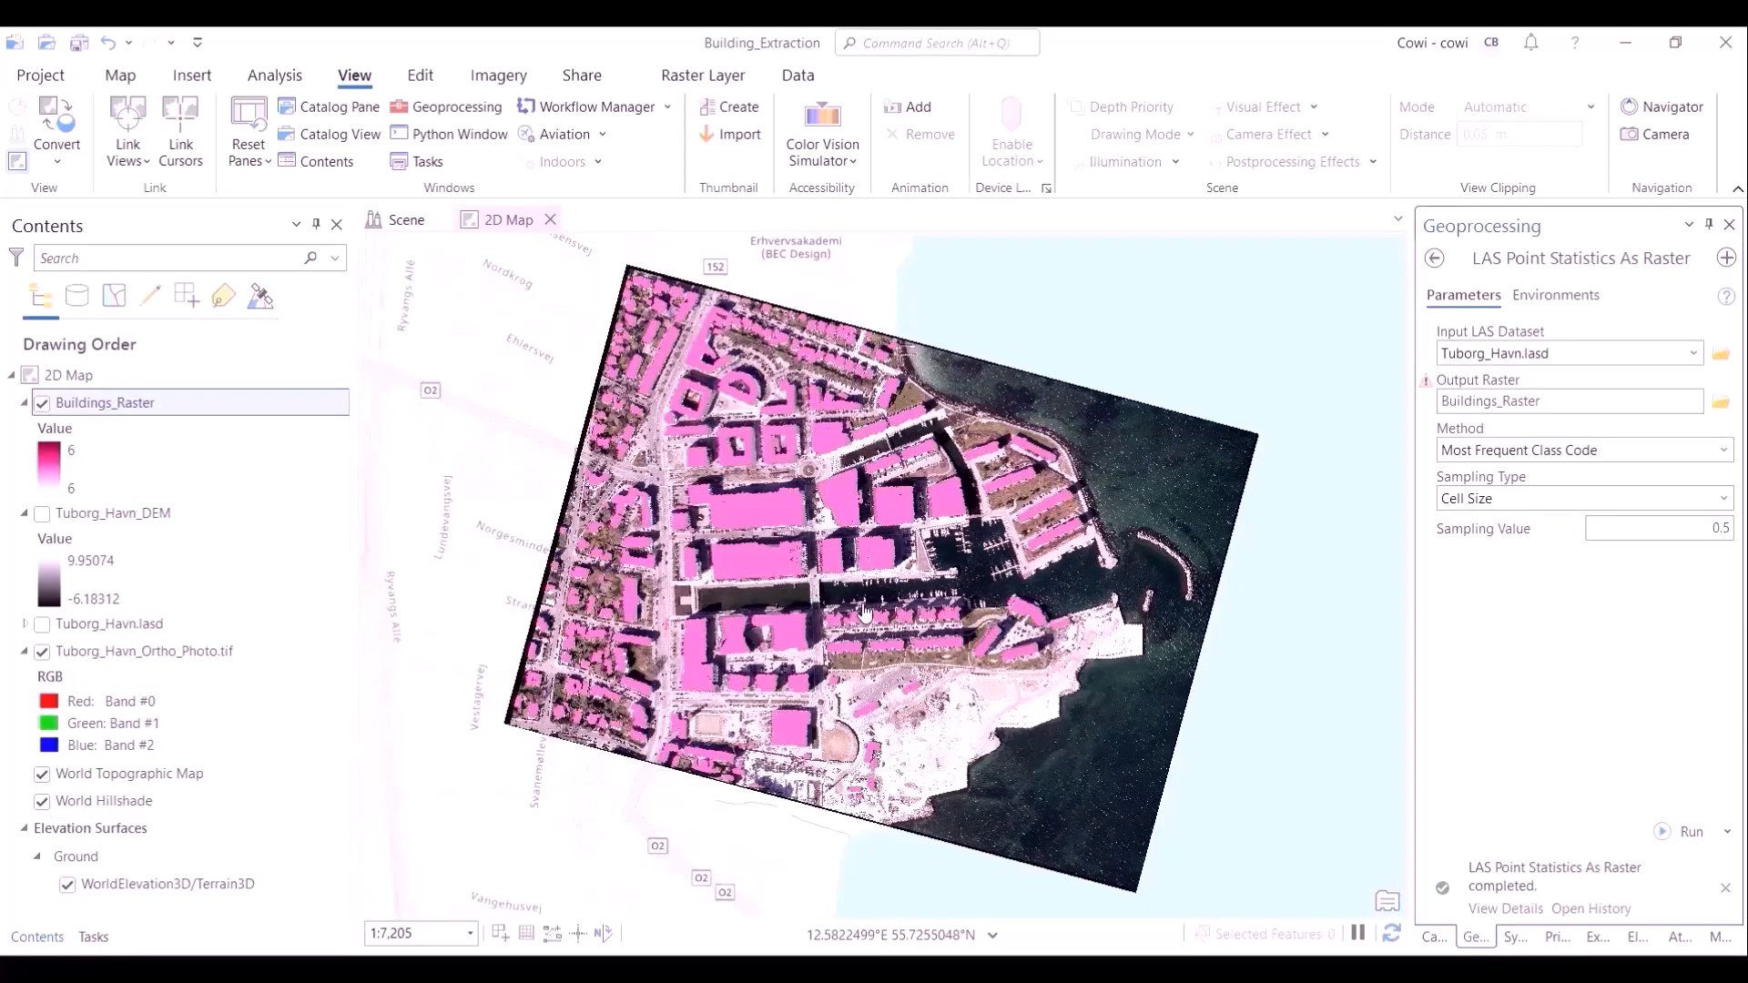
# Step: Examine close up how the Buildings_Raster cells cover the building roofs in the ortho photo
pyautogui.scroll(4, 845, 616)
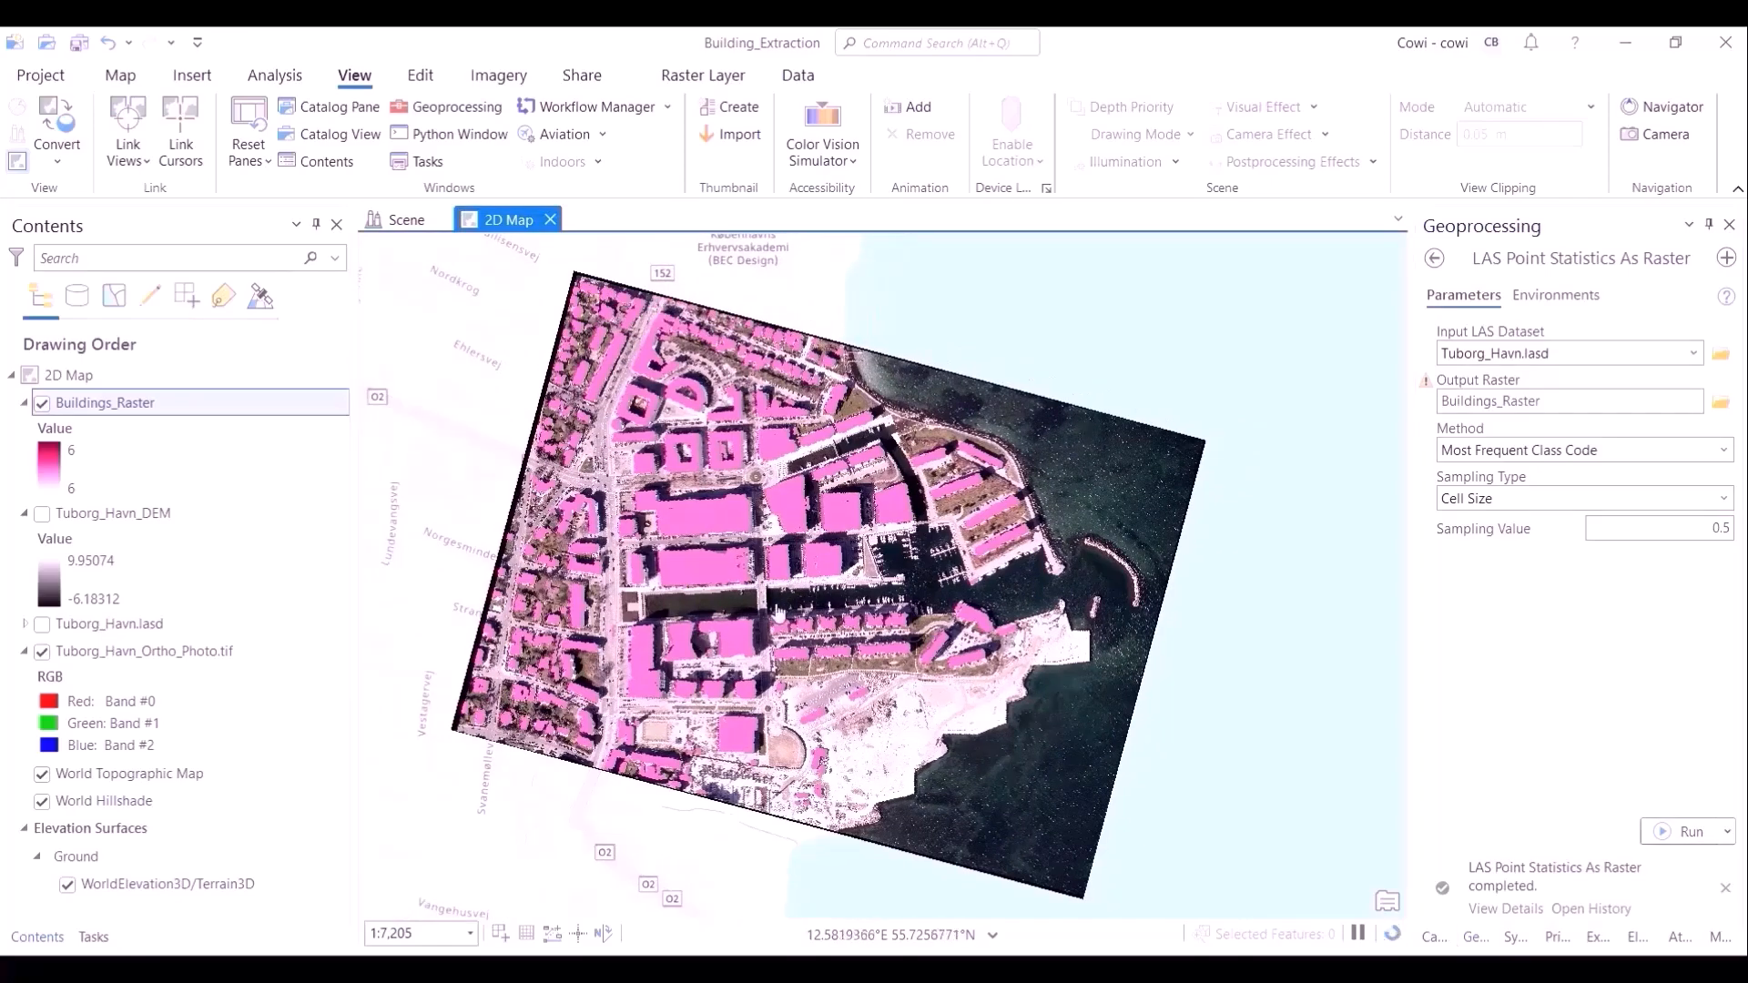
pyautogui.scroll(2, 819, 547)
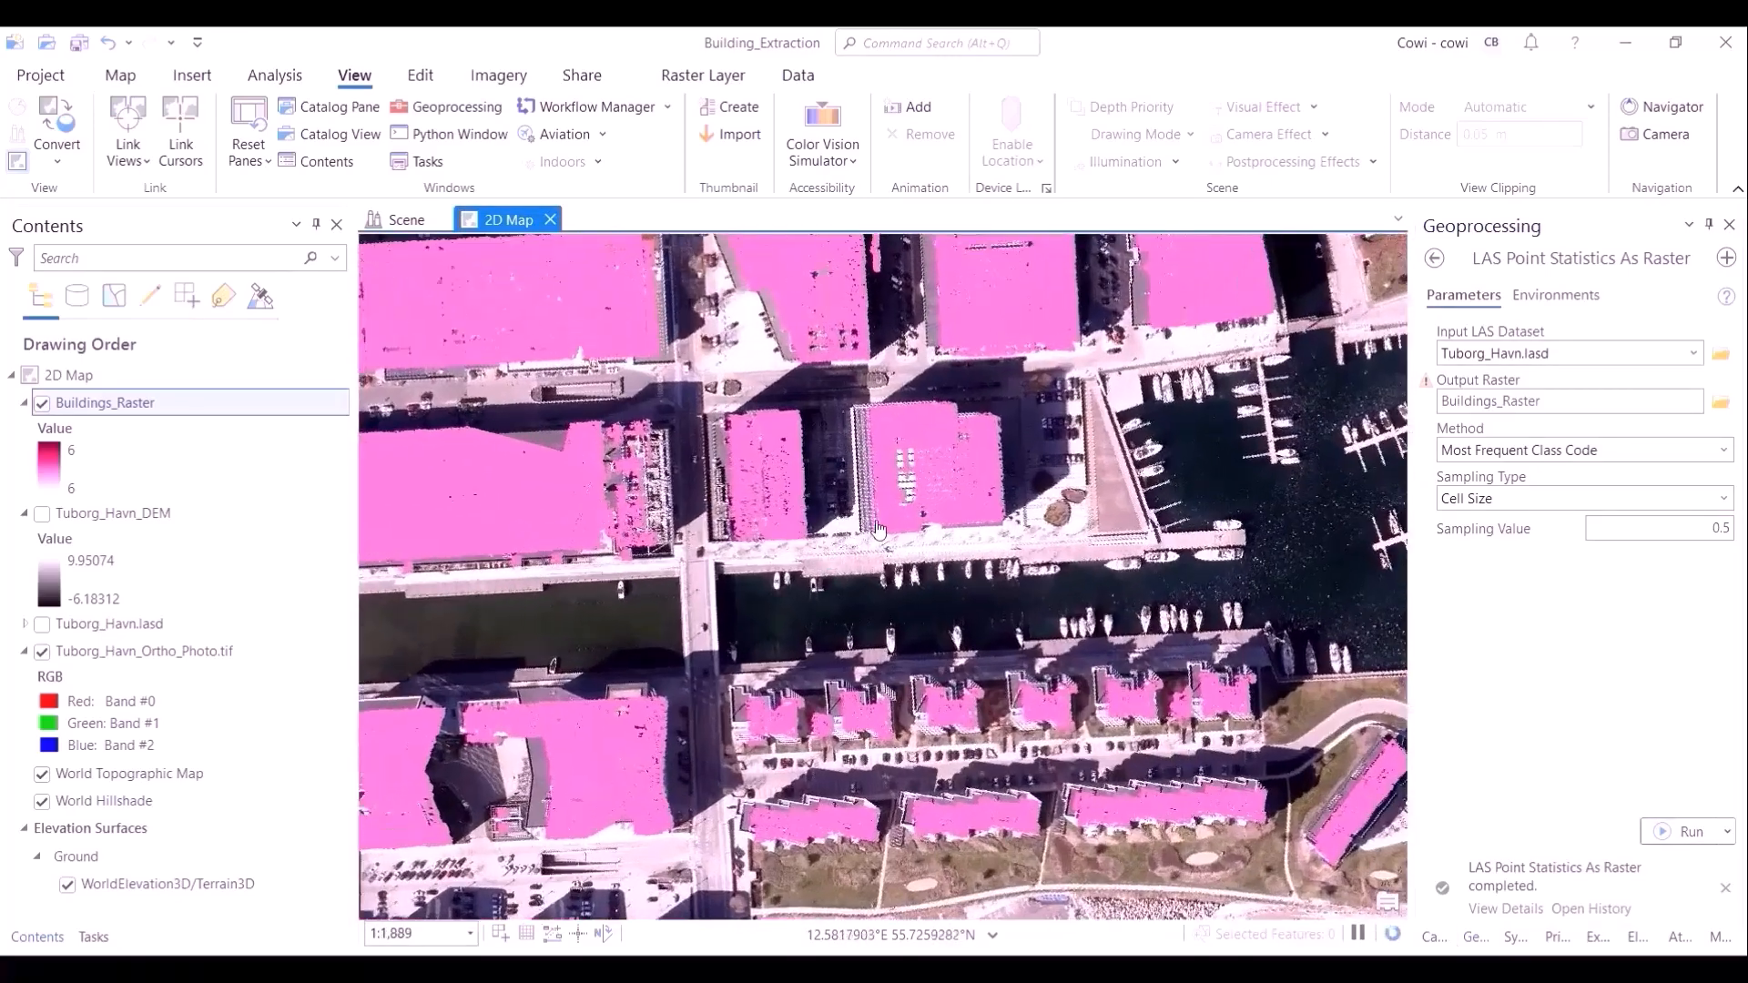
pyautogui.moveTo(927, 428); pyautogui.dragTo(936, 583)
pyautogui.moveTo(728, 324); pyautogui.dragTo(904, 734)
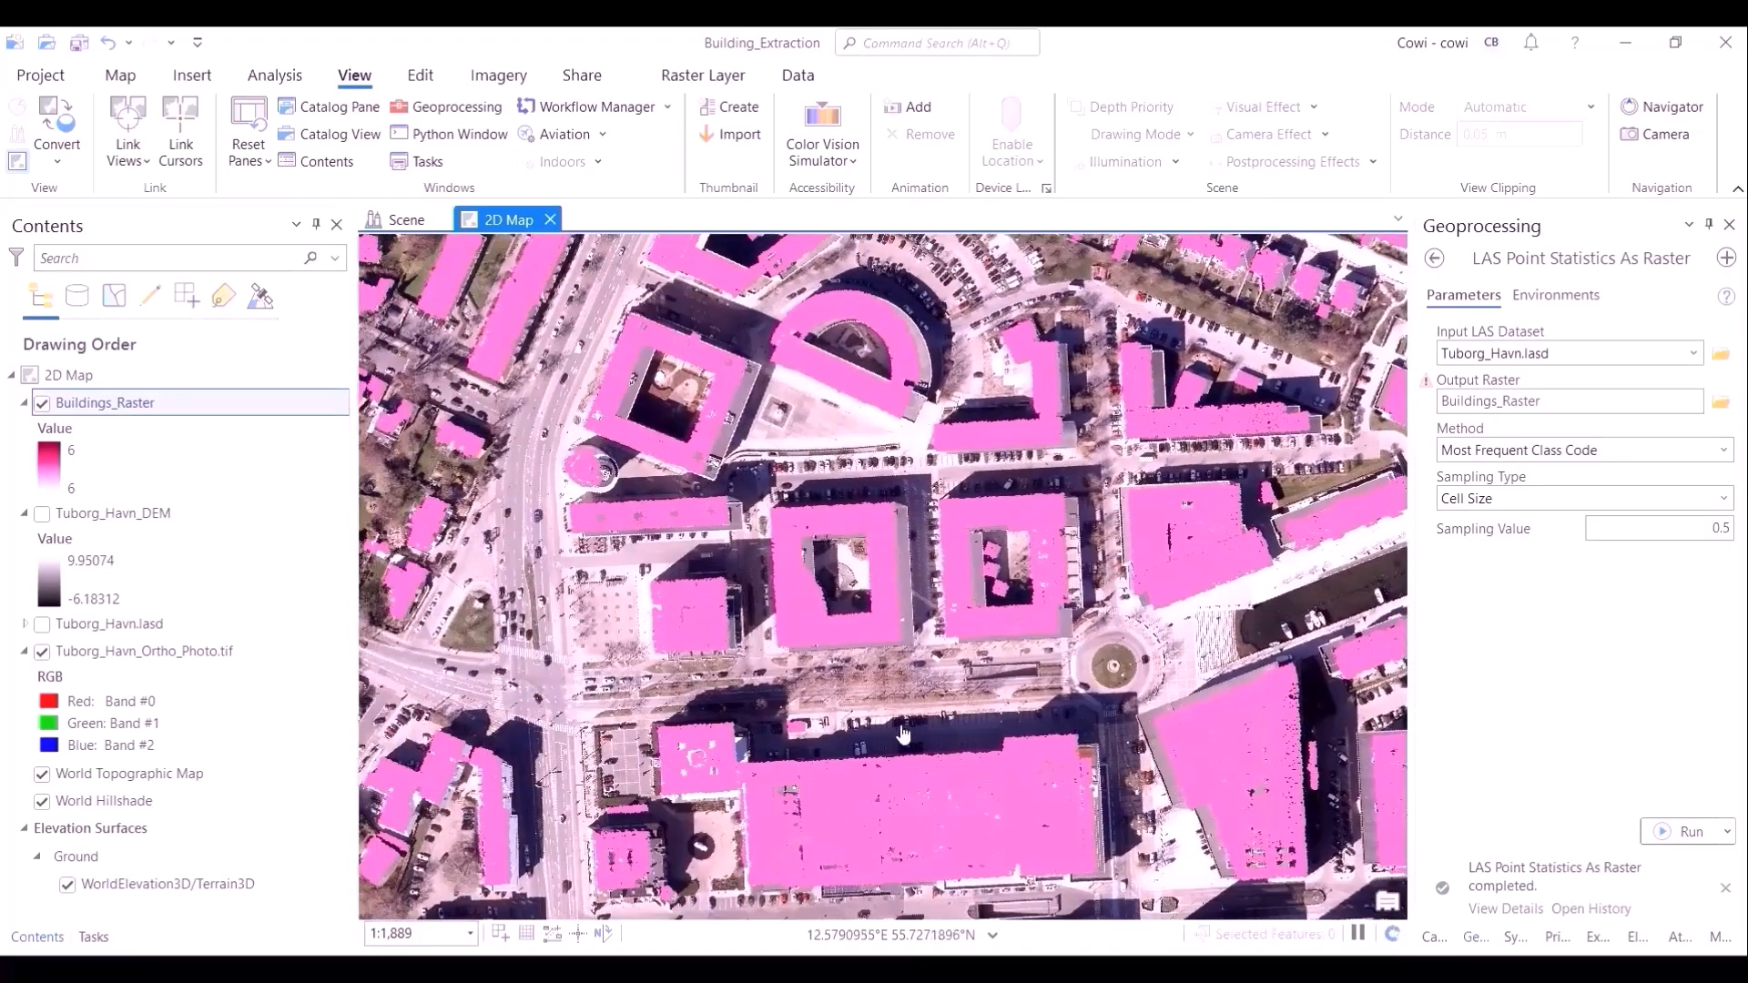
pyautogui.moveTo(782, 765); pyautogui.dragTo(783, 724)
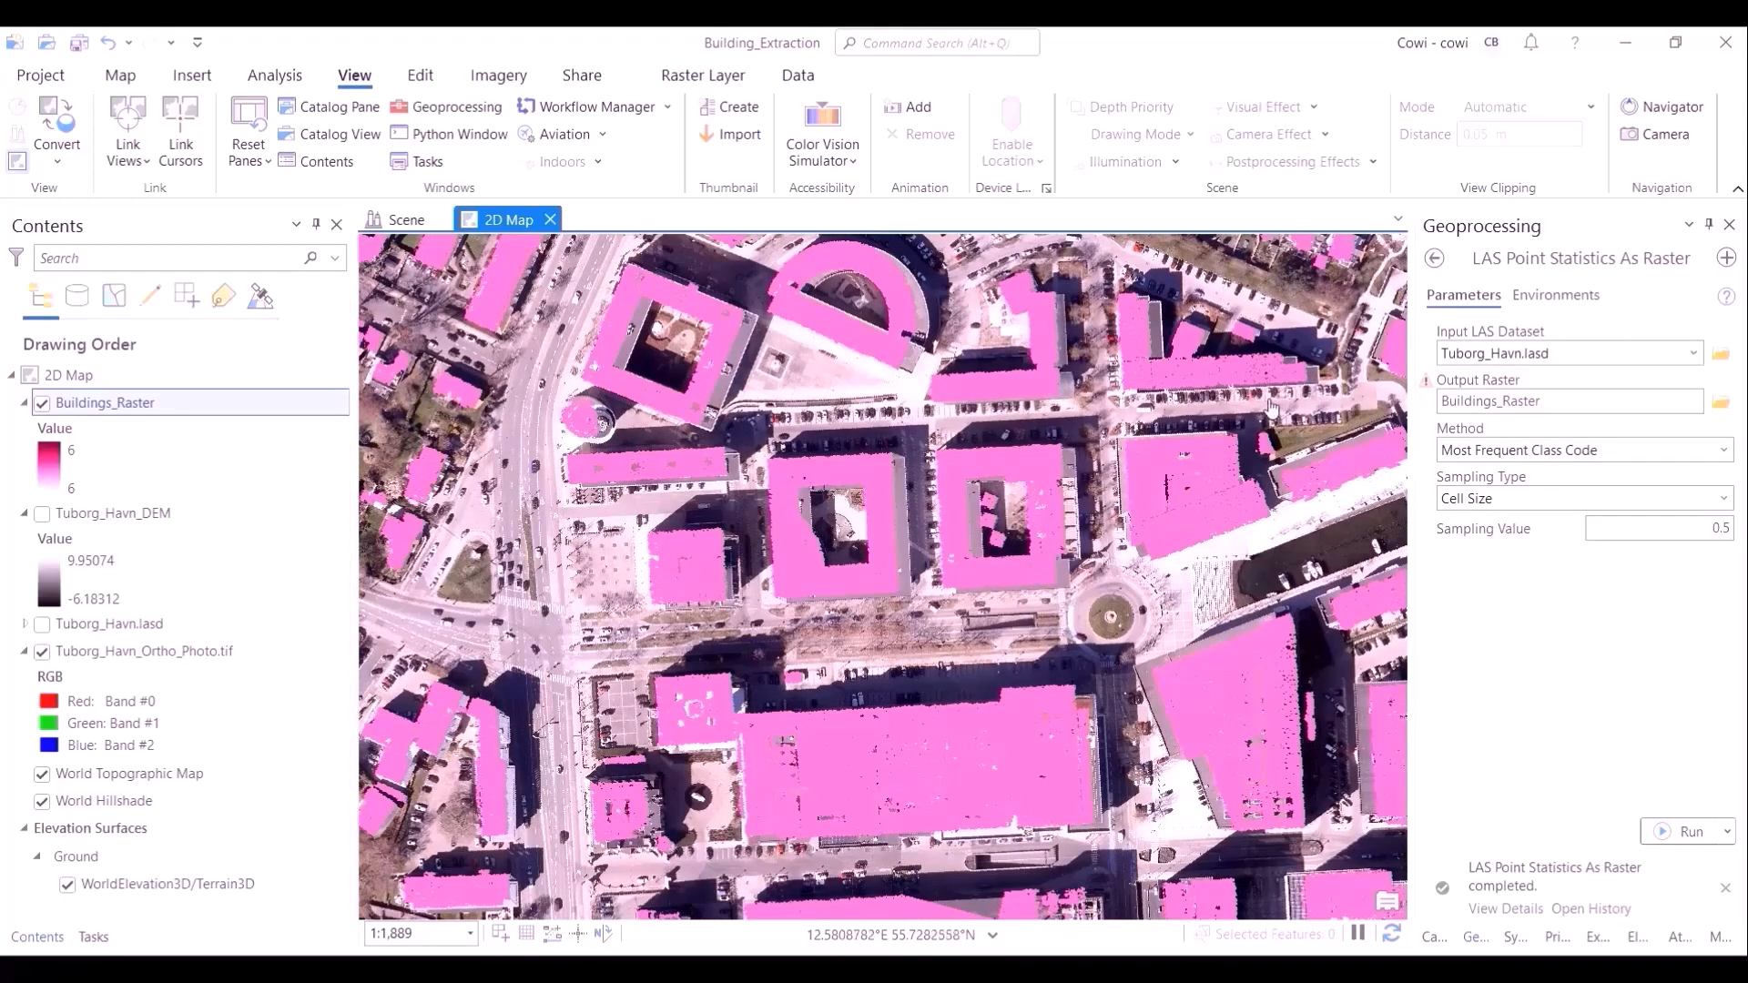
# Step: Search the geoprocessing tools for "raster to polygon" and open the Raster to Polygon tool
pyautogui.click(1434, 258)
pyautogui.moveTo(1618, 257); pyautogui.dragTo(1322, 304)
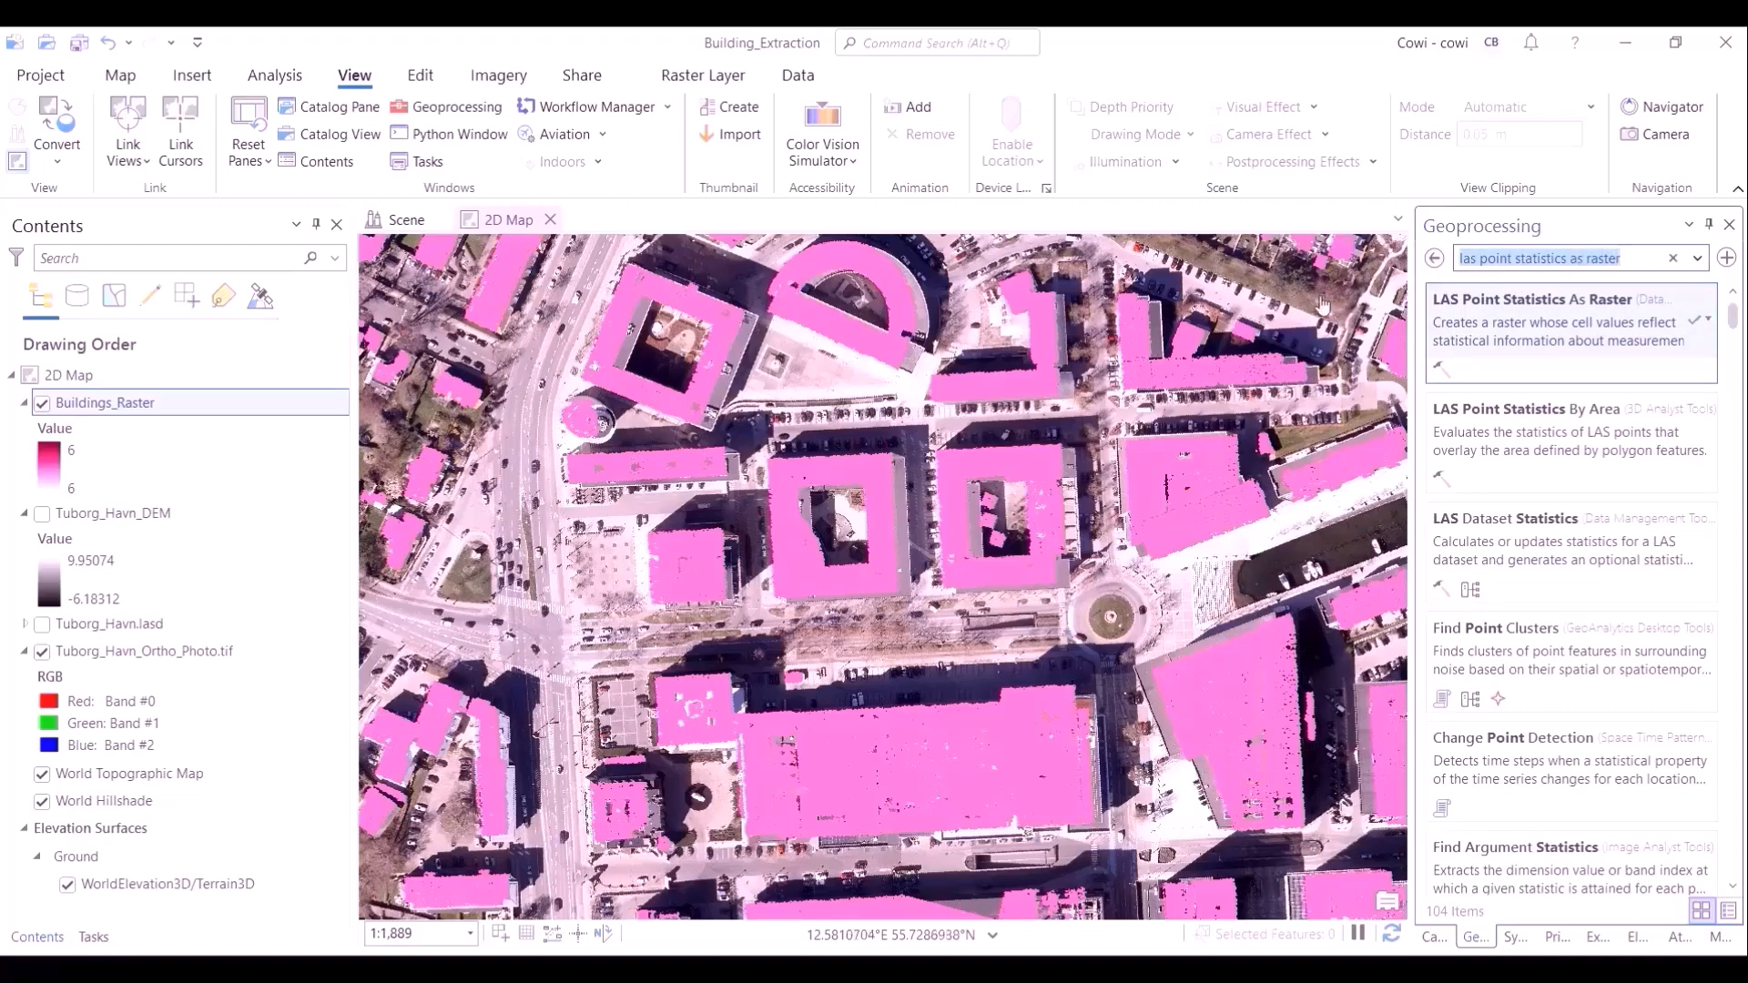
pyautogui.write('raster t')
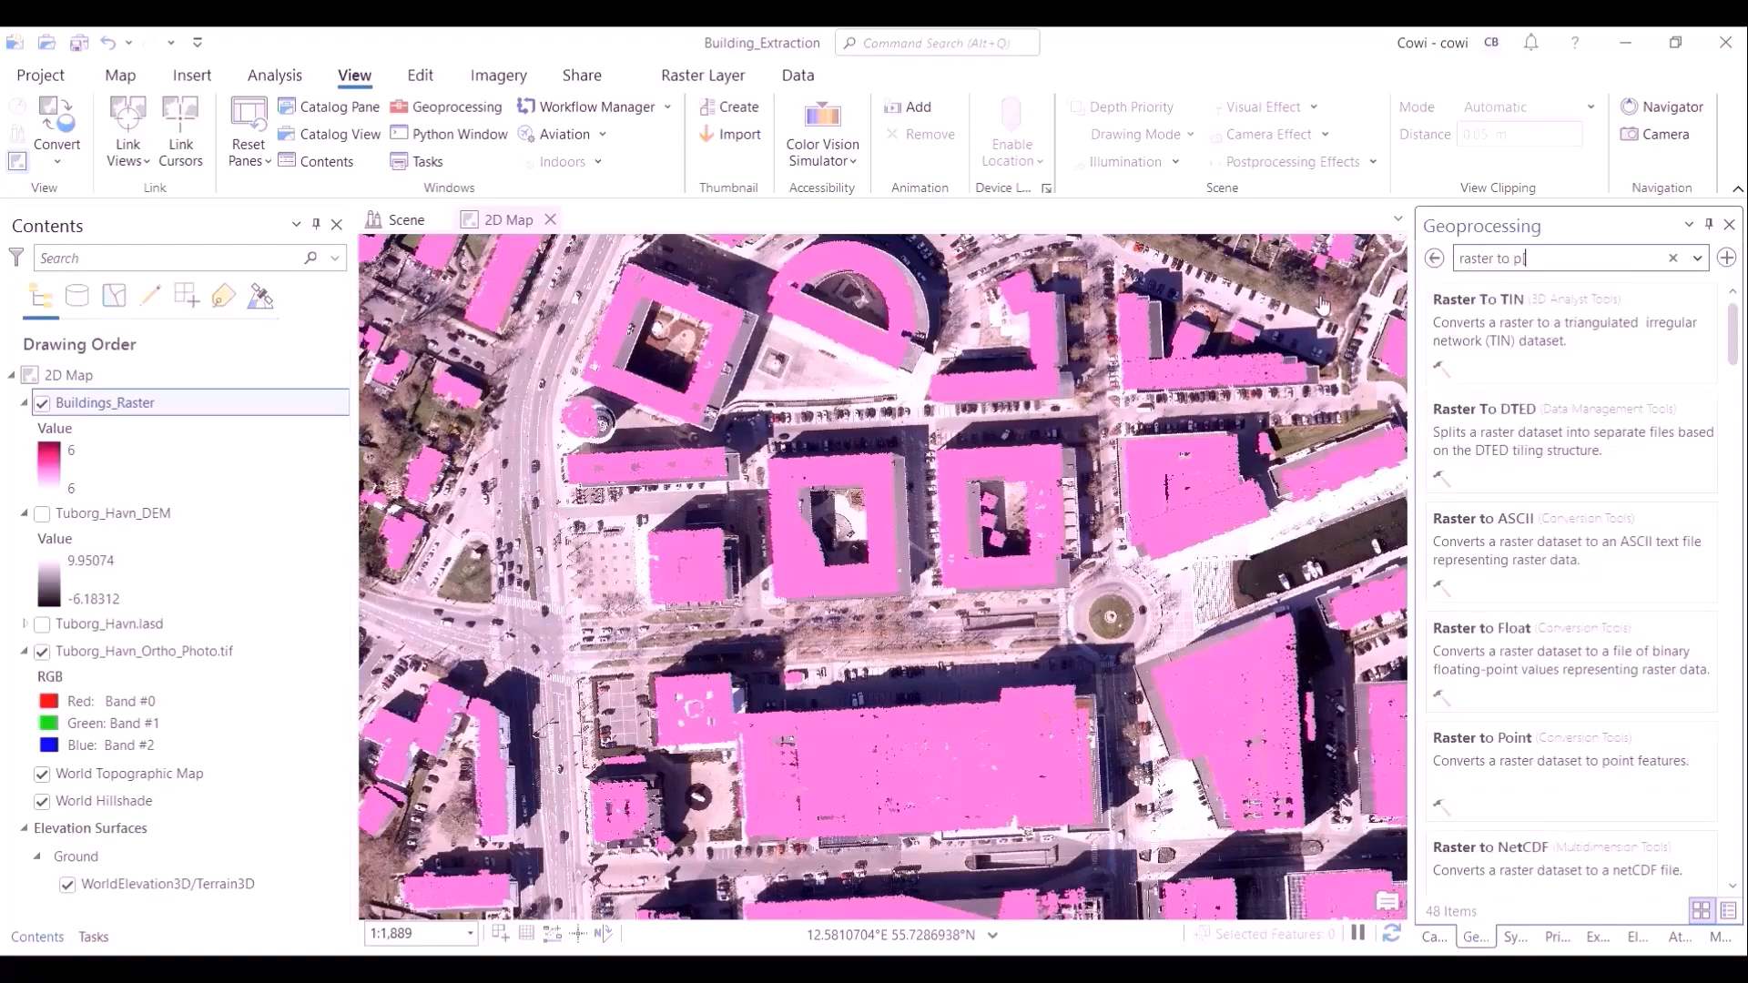
pyautogui.write('o polygon')
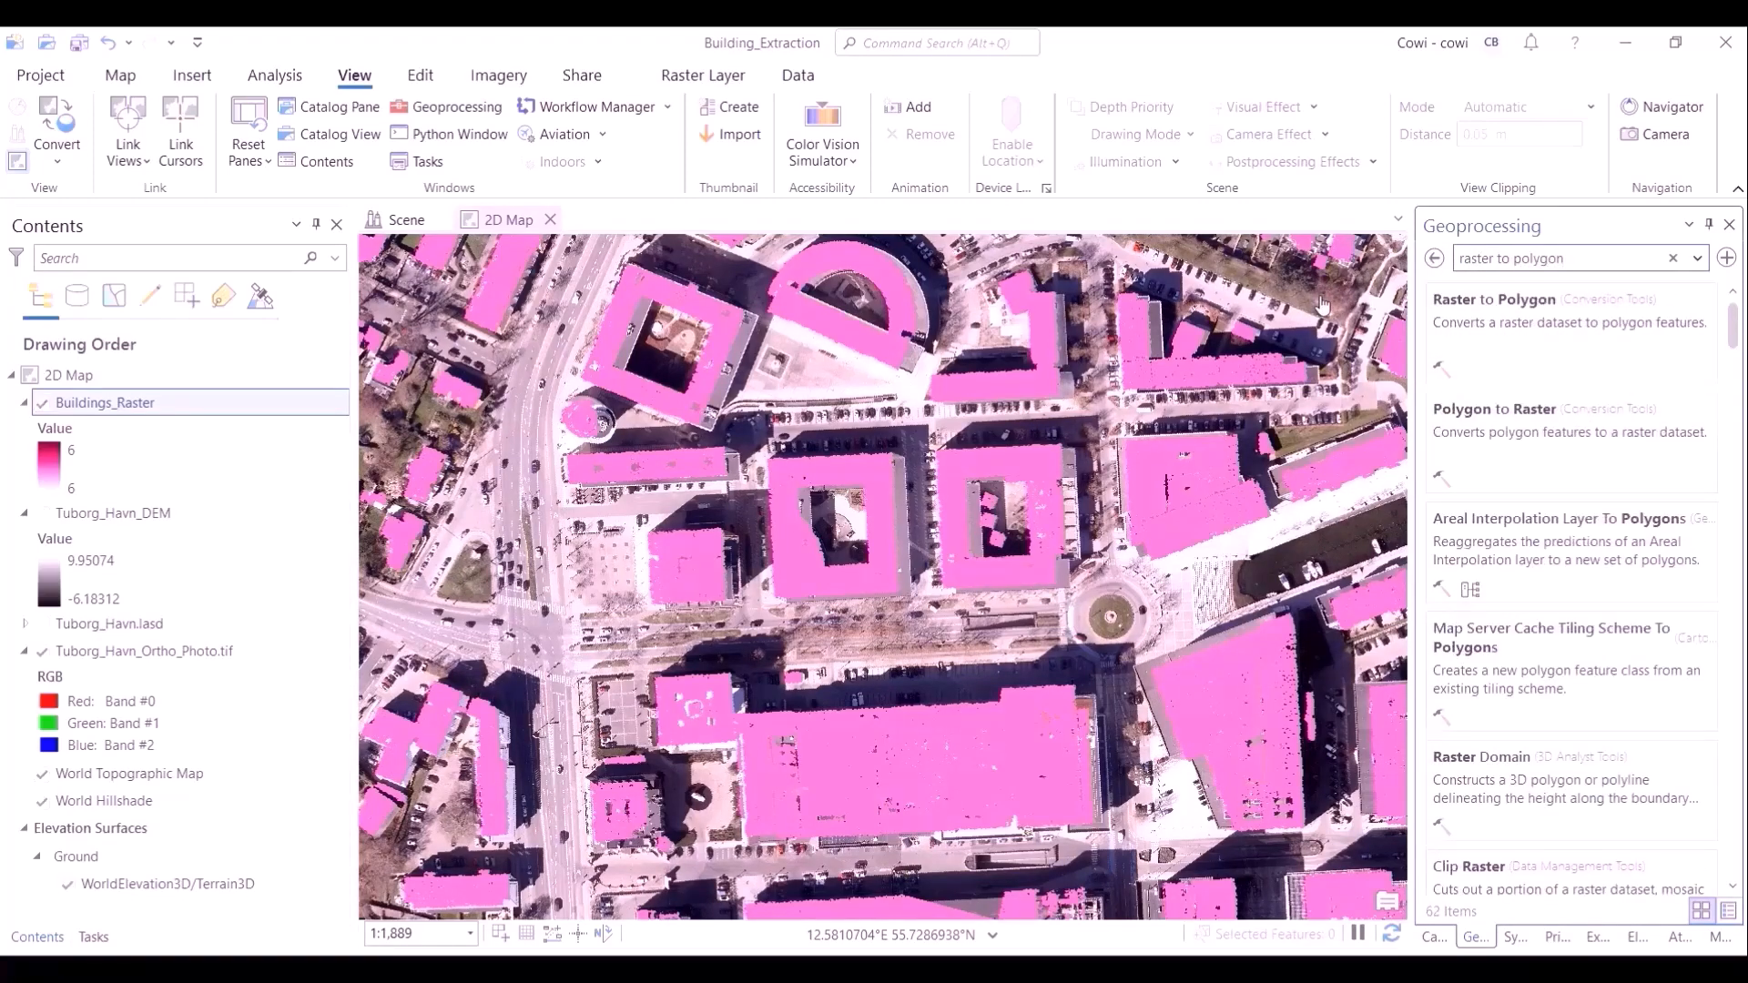
pyautogui.click(1646, 336)
# Step: Convert Buildings_Raster to polygon features named Buildings_Raw, using the Value field and without simplifying the polygons
pyautogui.click(1694, 353)
pyautogui.click(1487, 401)
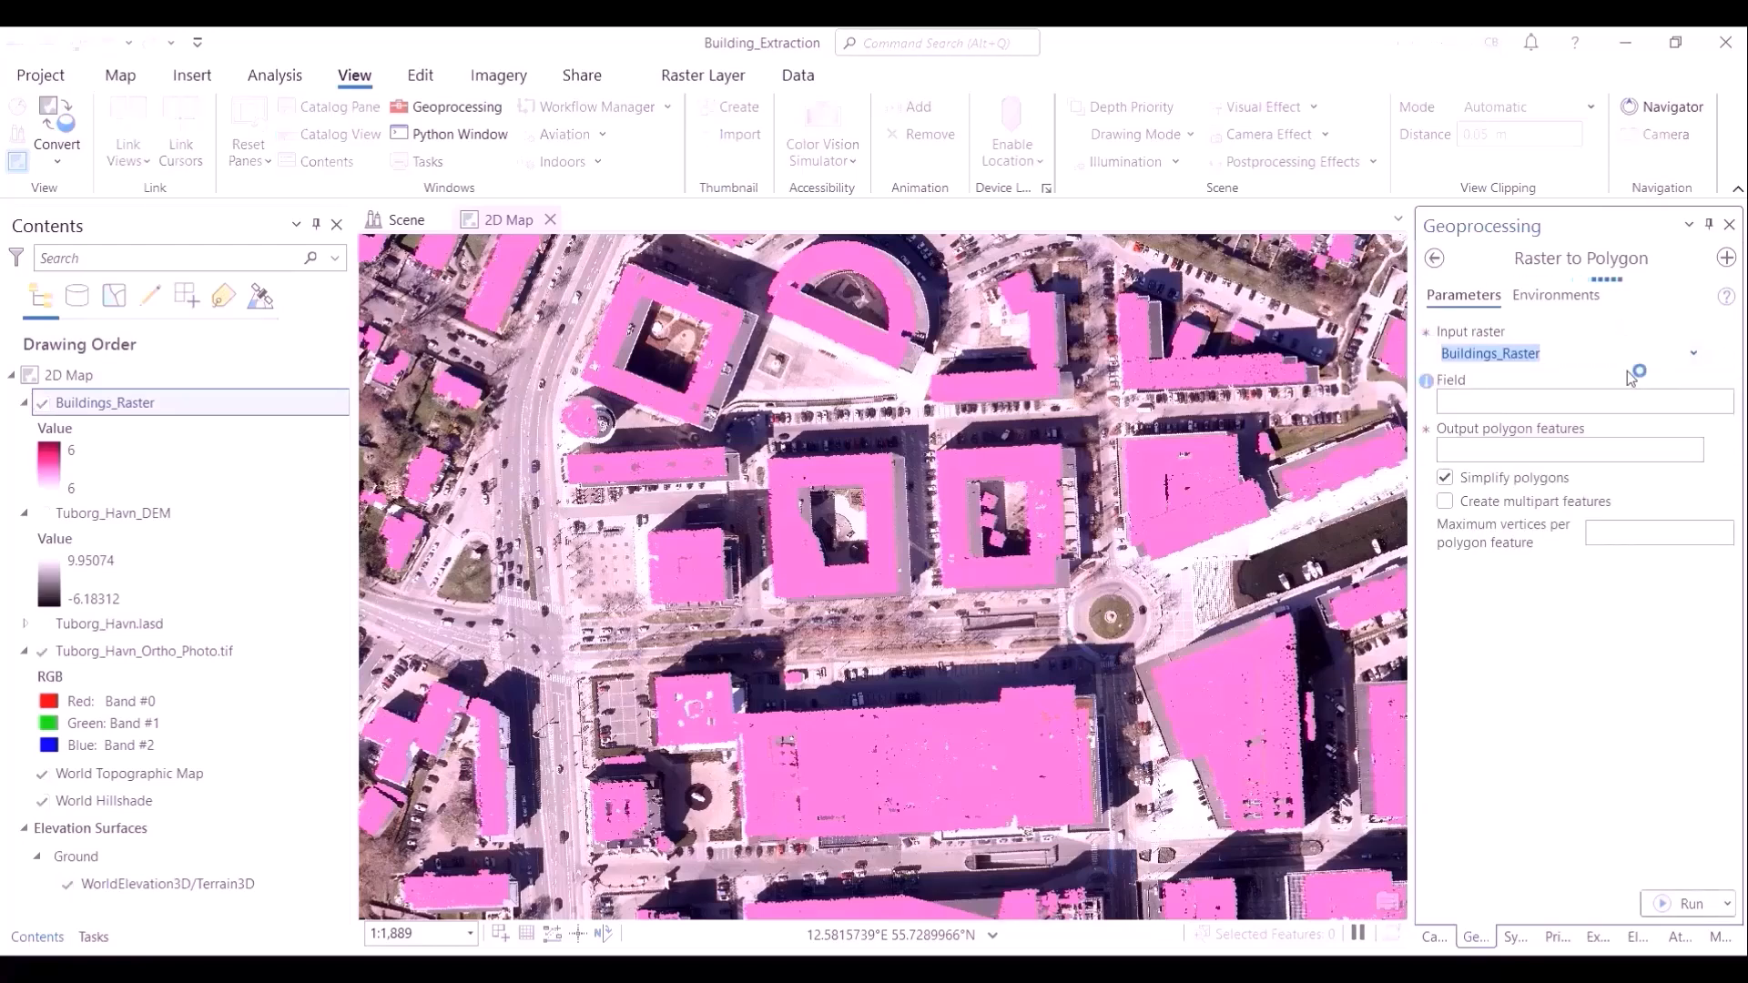
pyautogui.doubleClick(1571, 449)
pyautogui.write('Buildings_Raw')
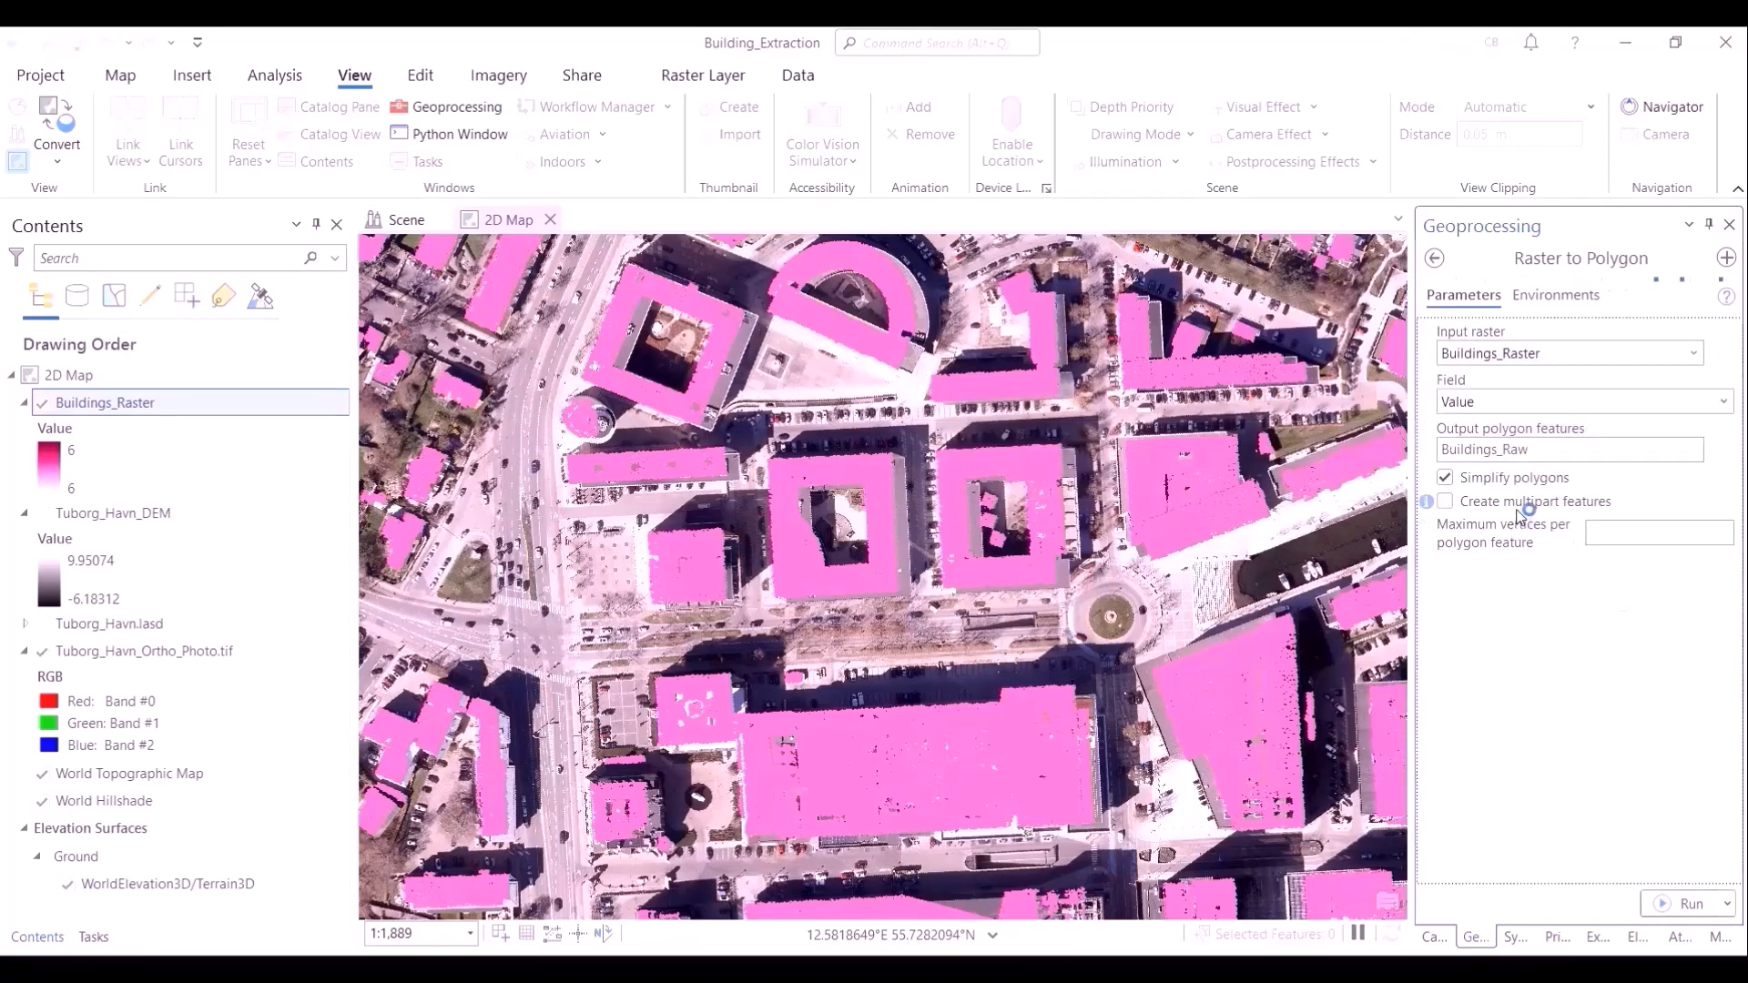
pyautogui.click(1563, 475)
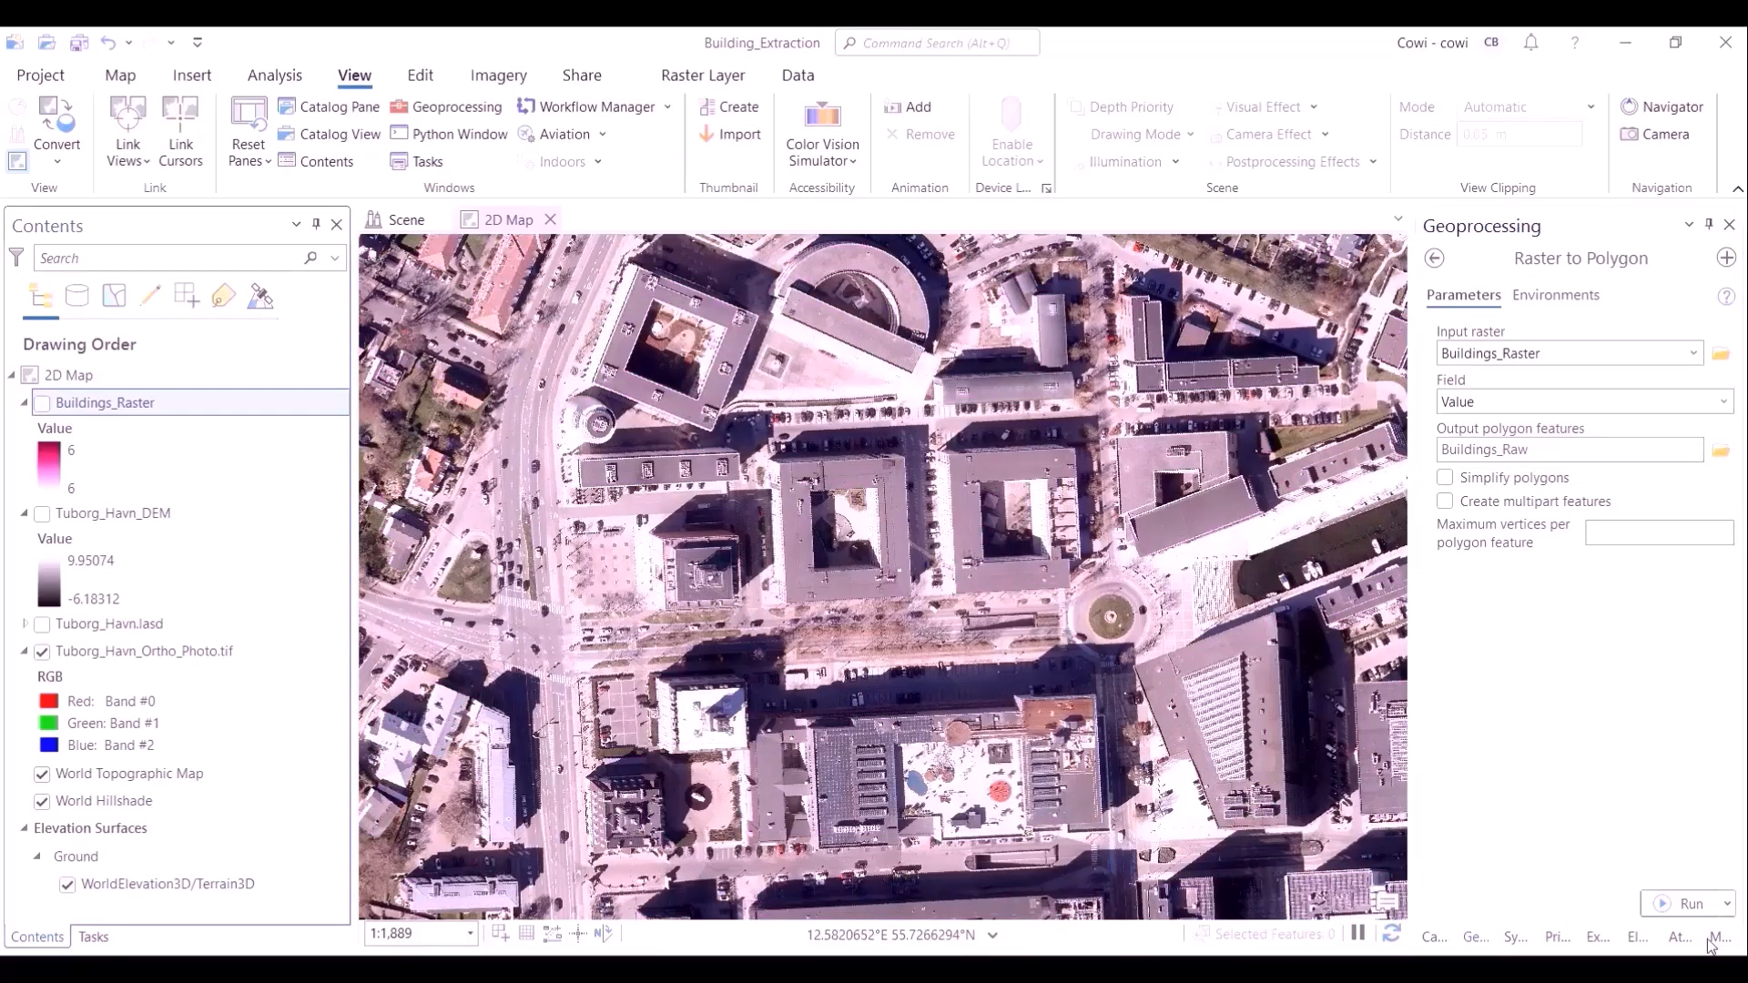
pyautogui.click(1676, 904)
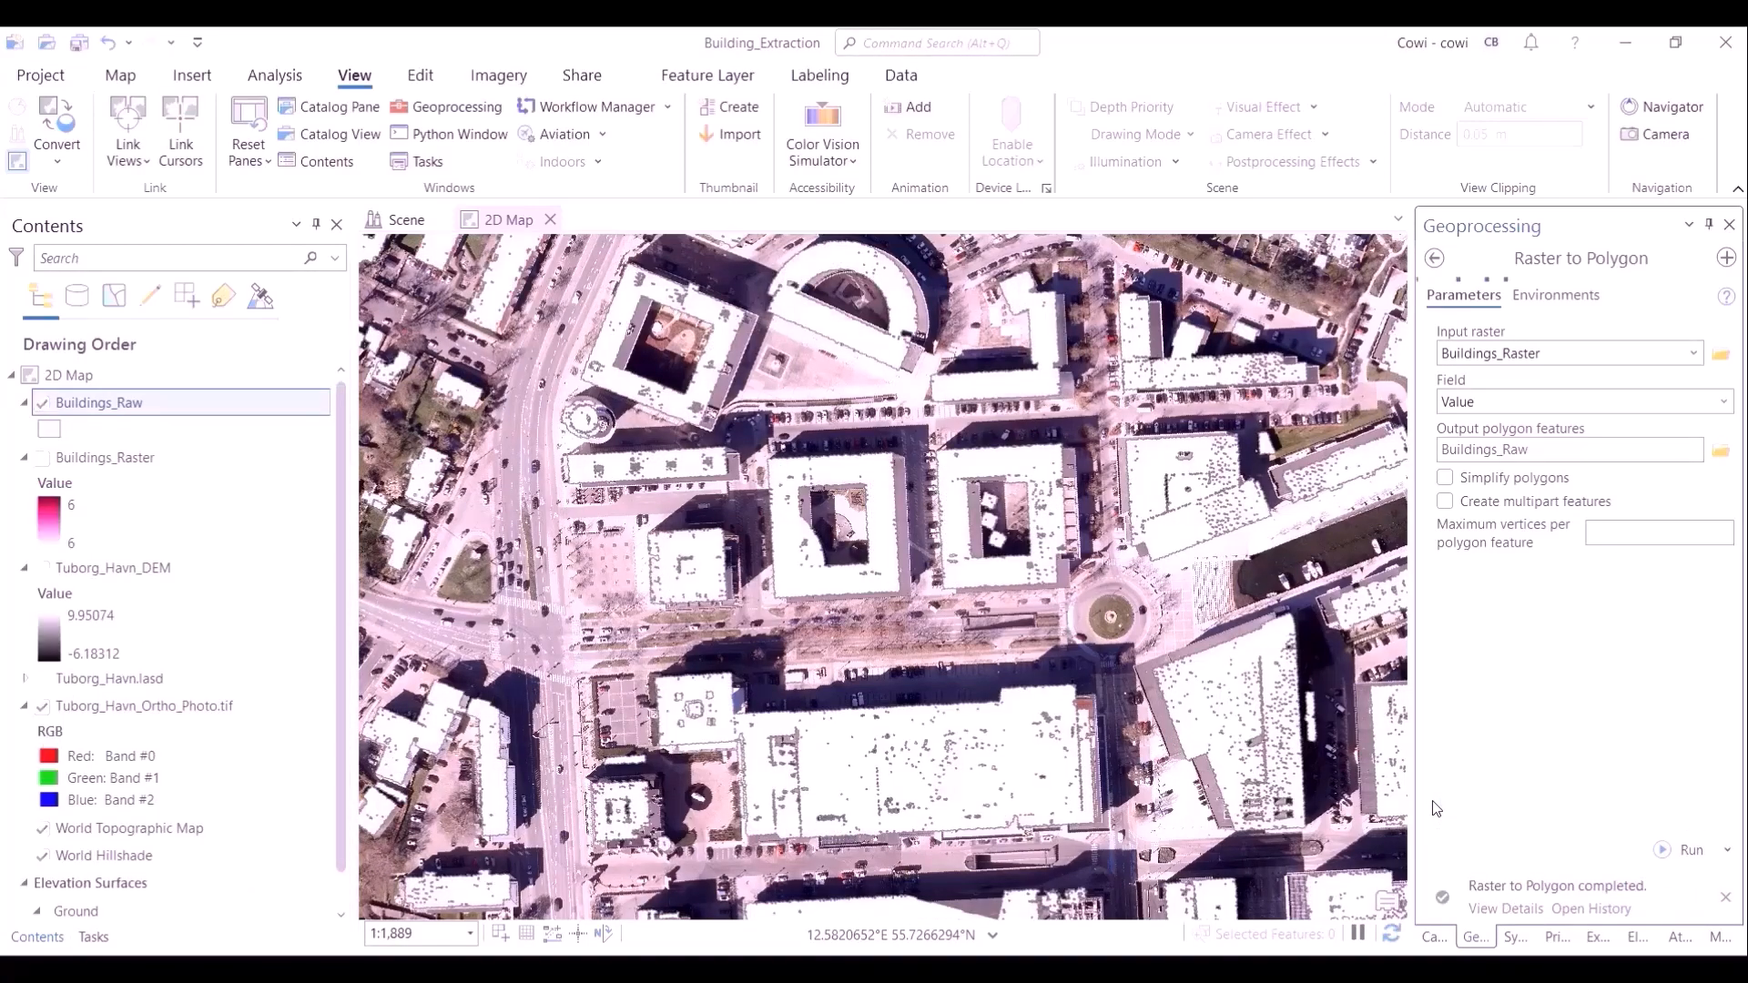
# Step: Change the symbol color of the Buildings_Raw polygons to light pink
pyautogui.rightClick(50, 431)
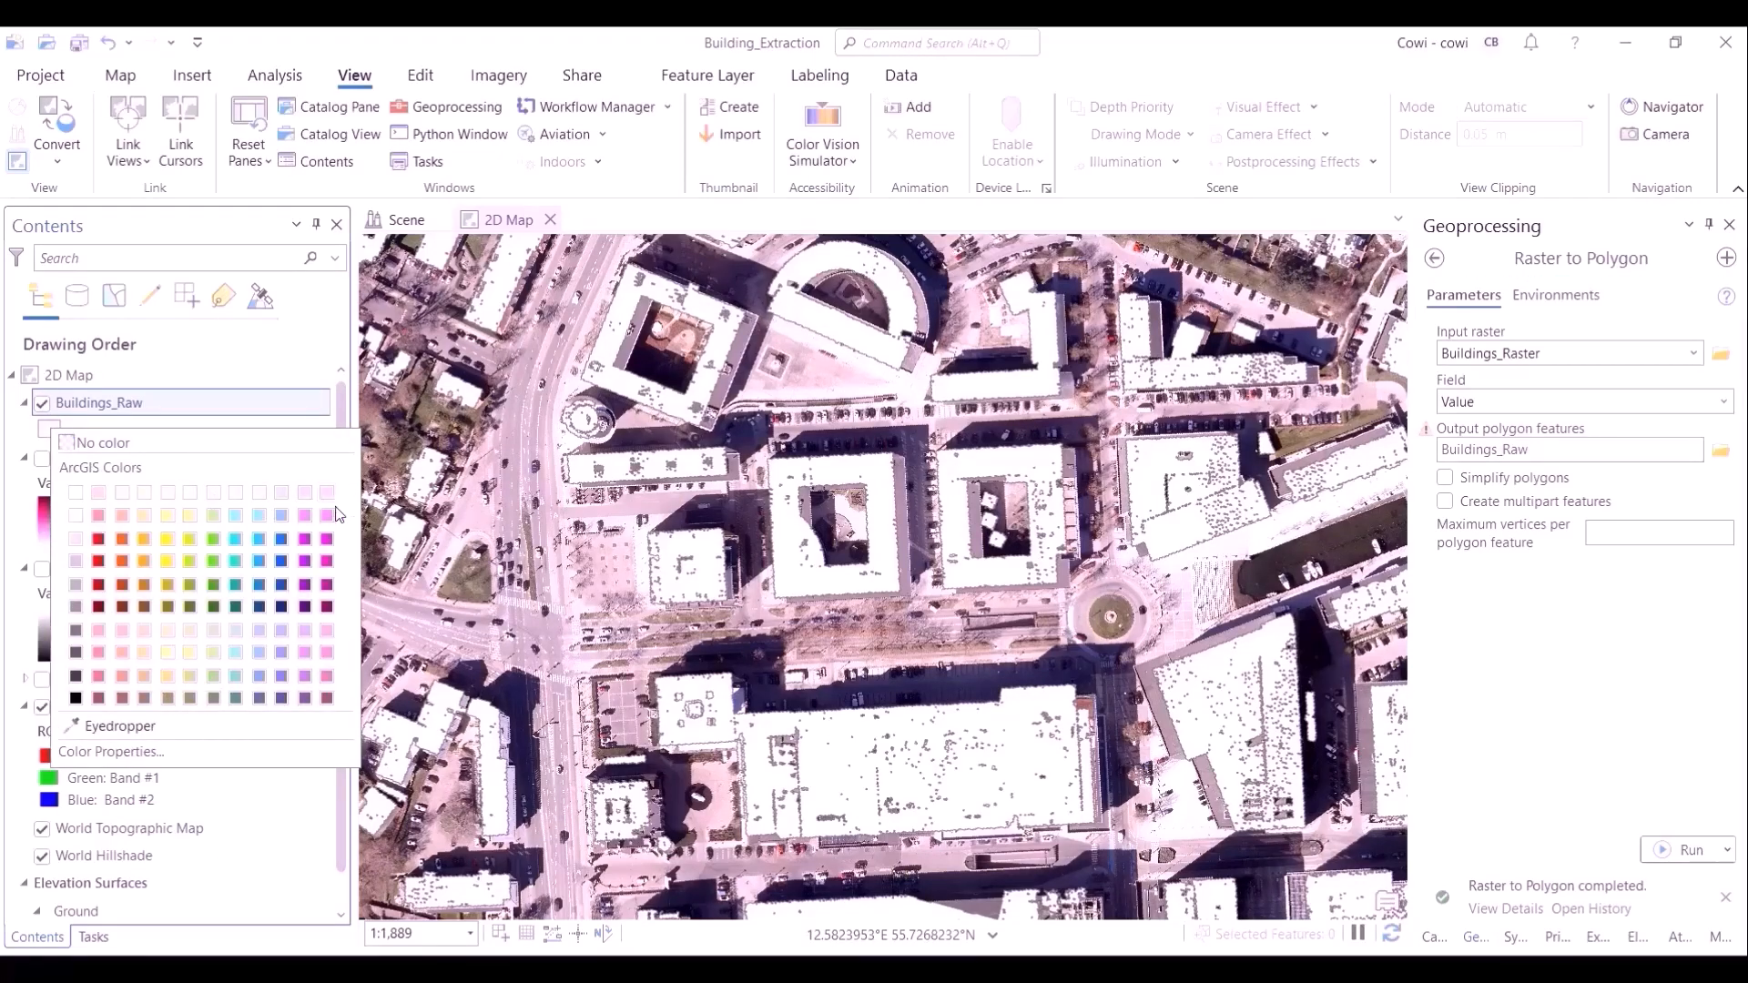
pyautogui.click(327, 518)
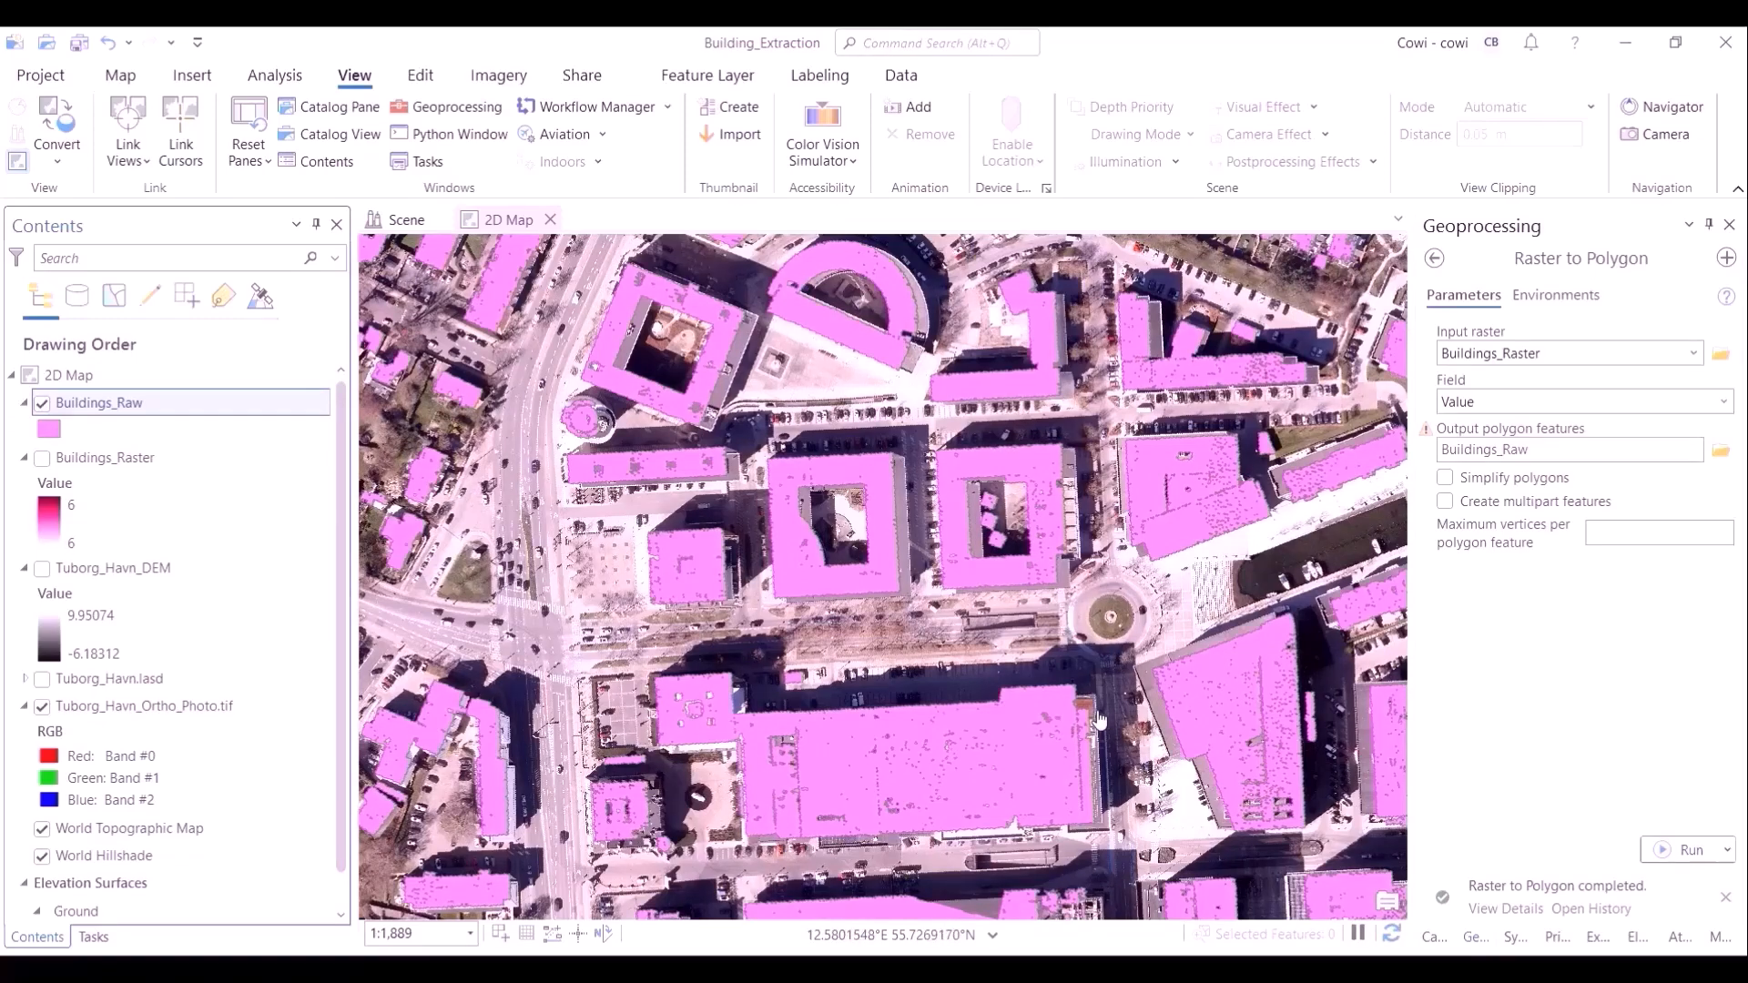
# Step: Look through the feature records and areas in the Buildings_Raw attribute table, closing the table when done
pyautogui.scroll(-4, 1050, 715)
pyautogui.moveTo(679, 771); pyautogui.dragTo(394, 516)
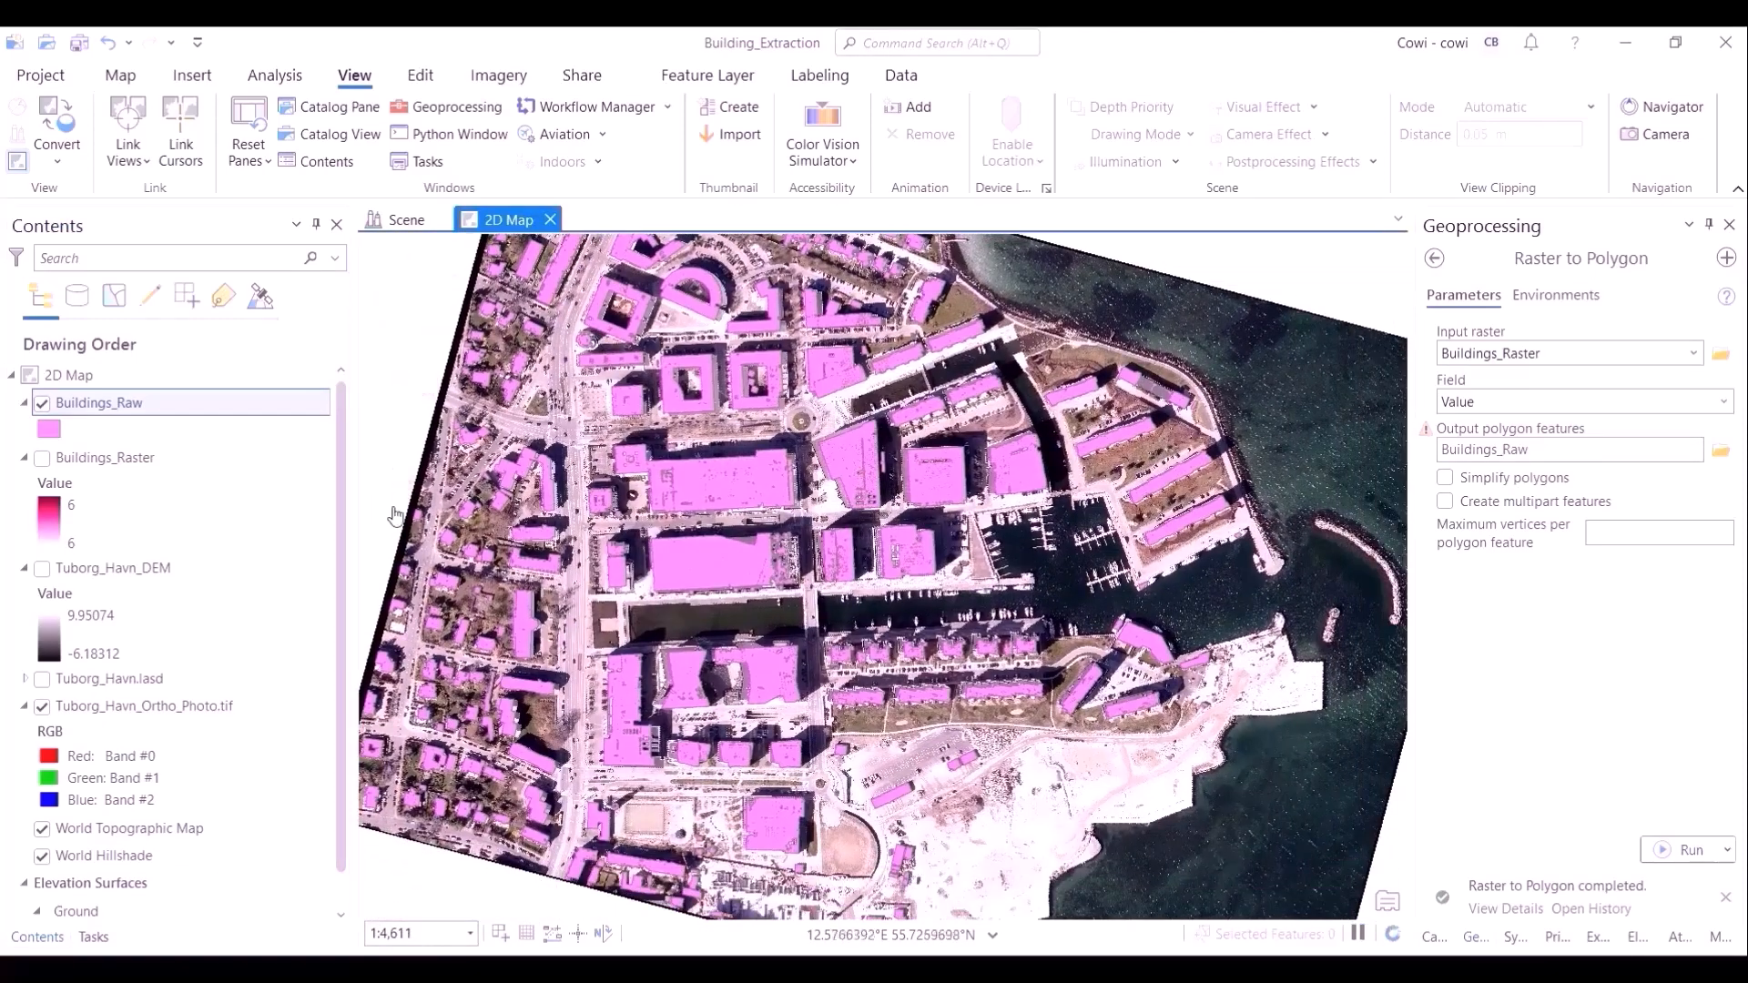
pyautogui.hotkey('ctrl', 't')
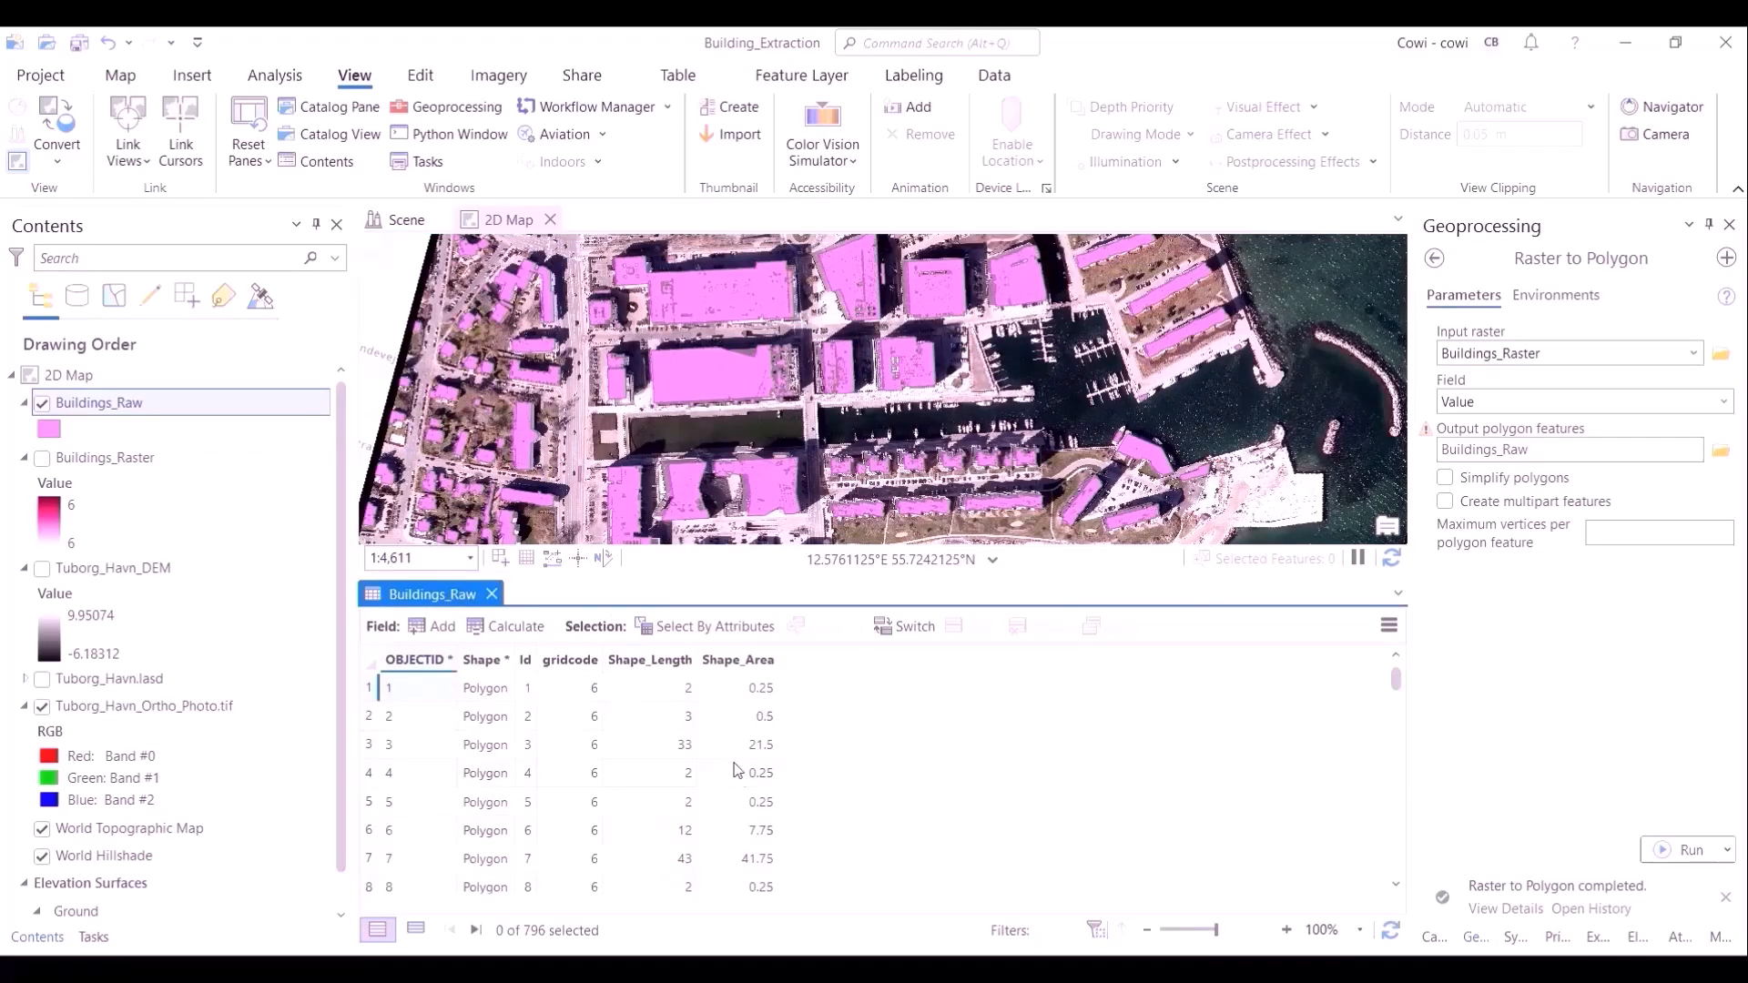
pyautogui.scroll(-8, 737, 771)
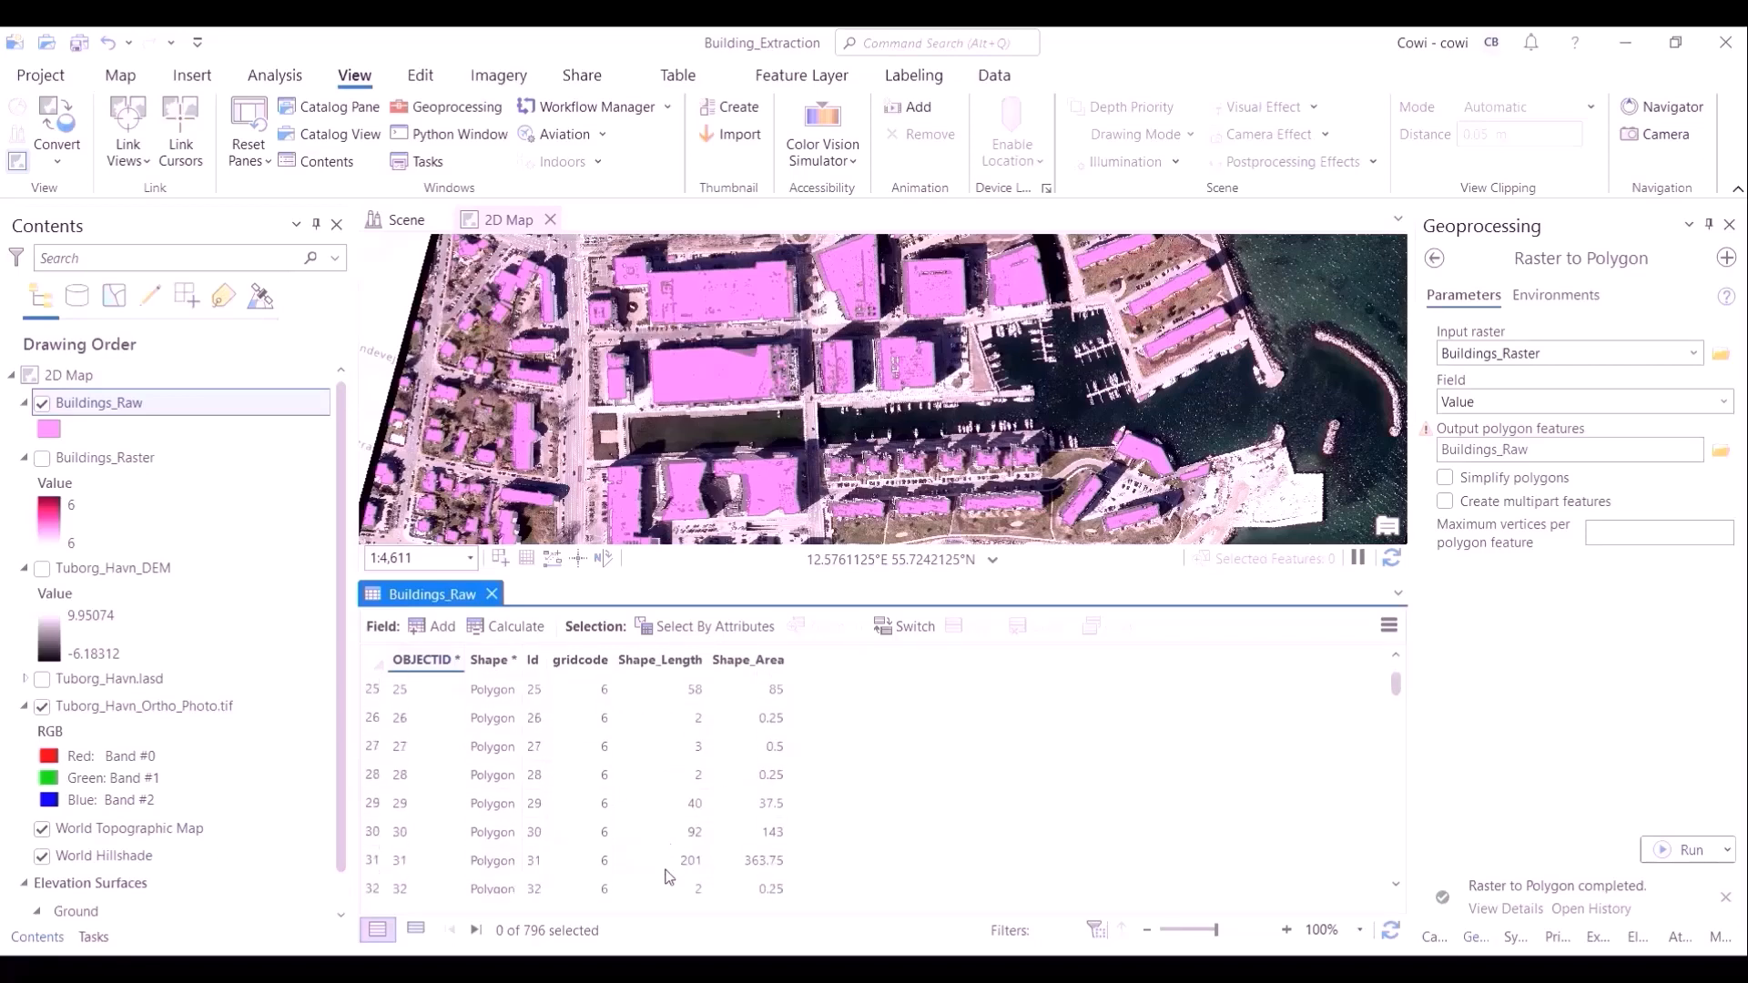
pyautogui.scroll(8, 667, 865)
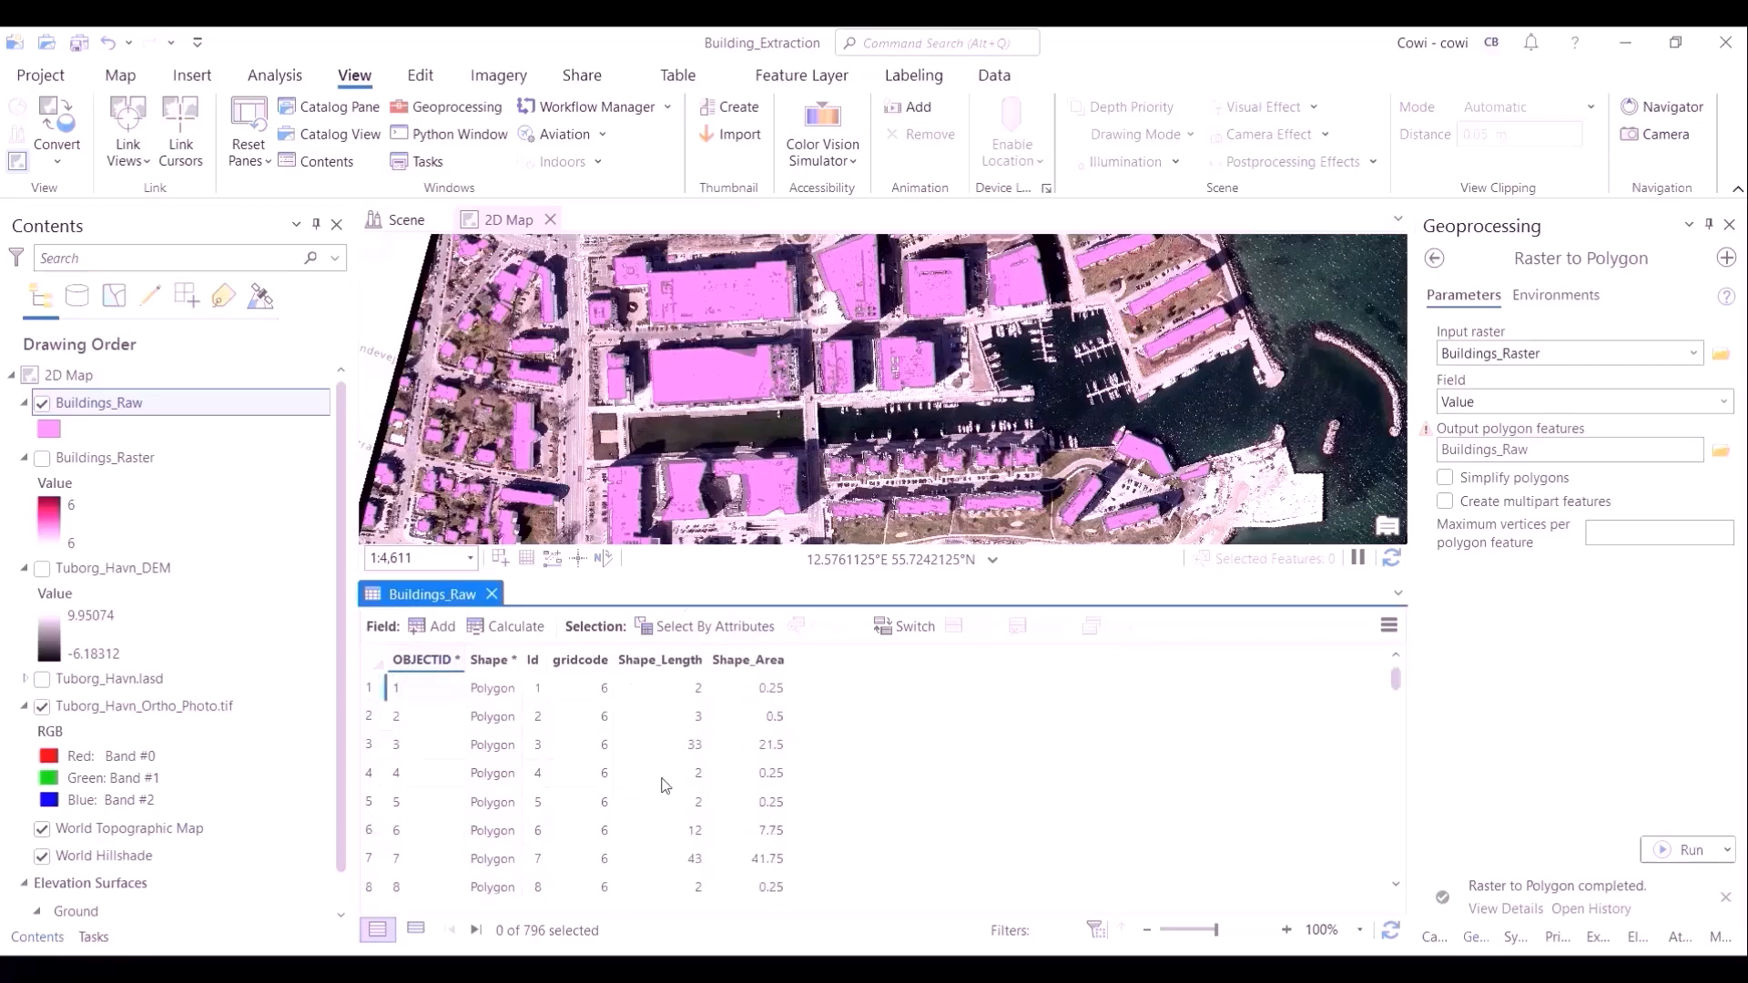
pyautogui.scroll(-8, 665, 785)
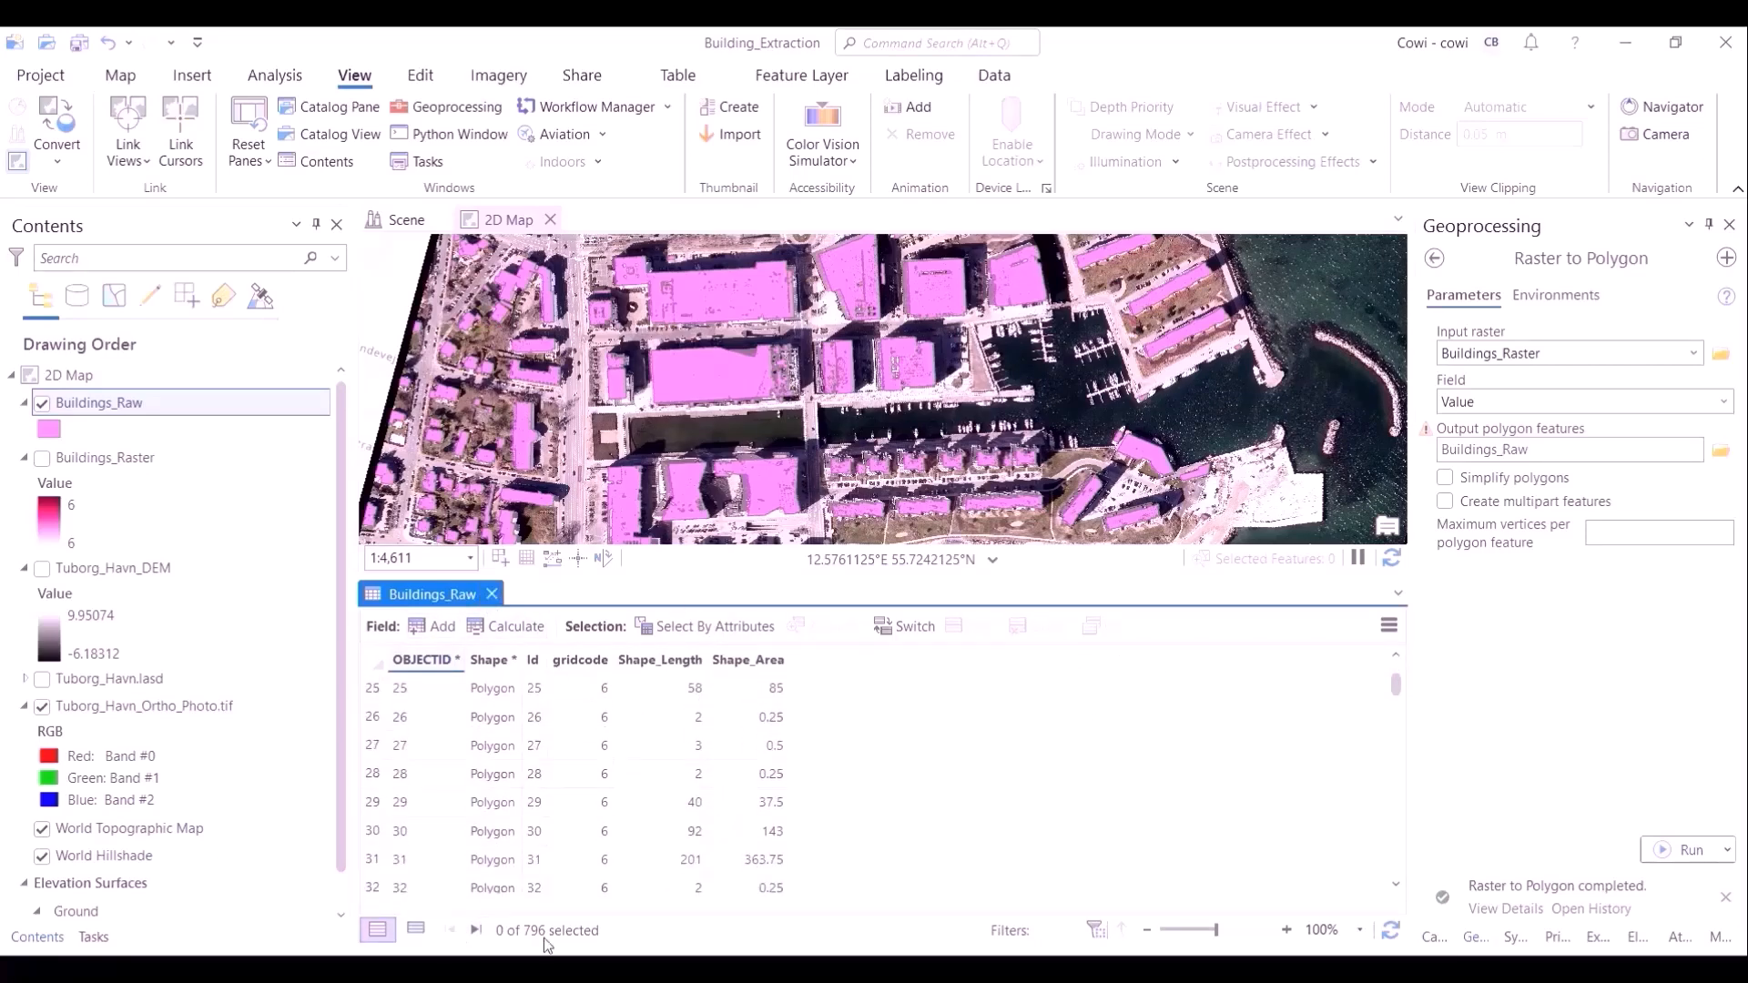
pyautogui.click(492, 594)
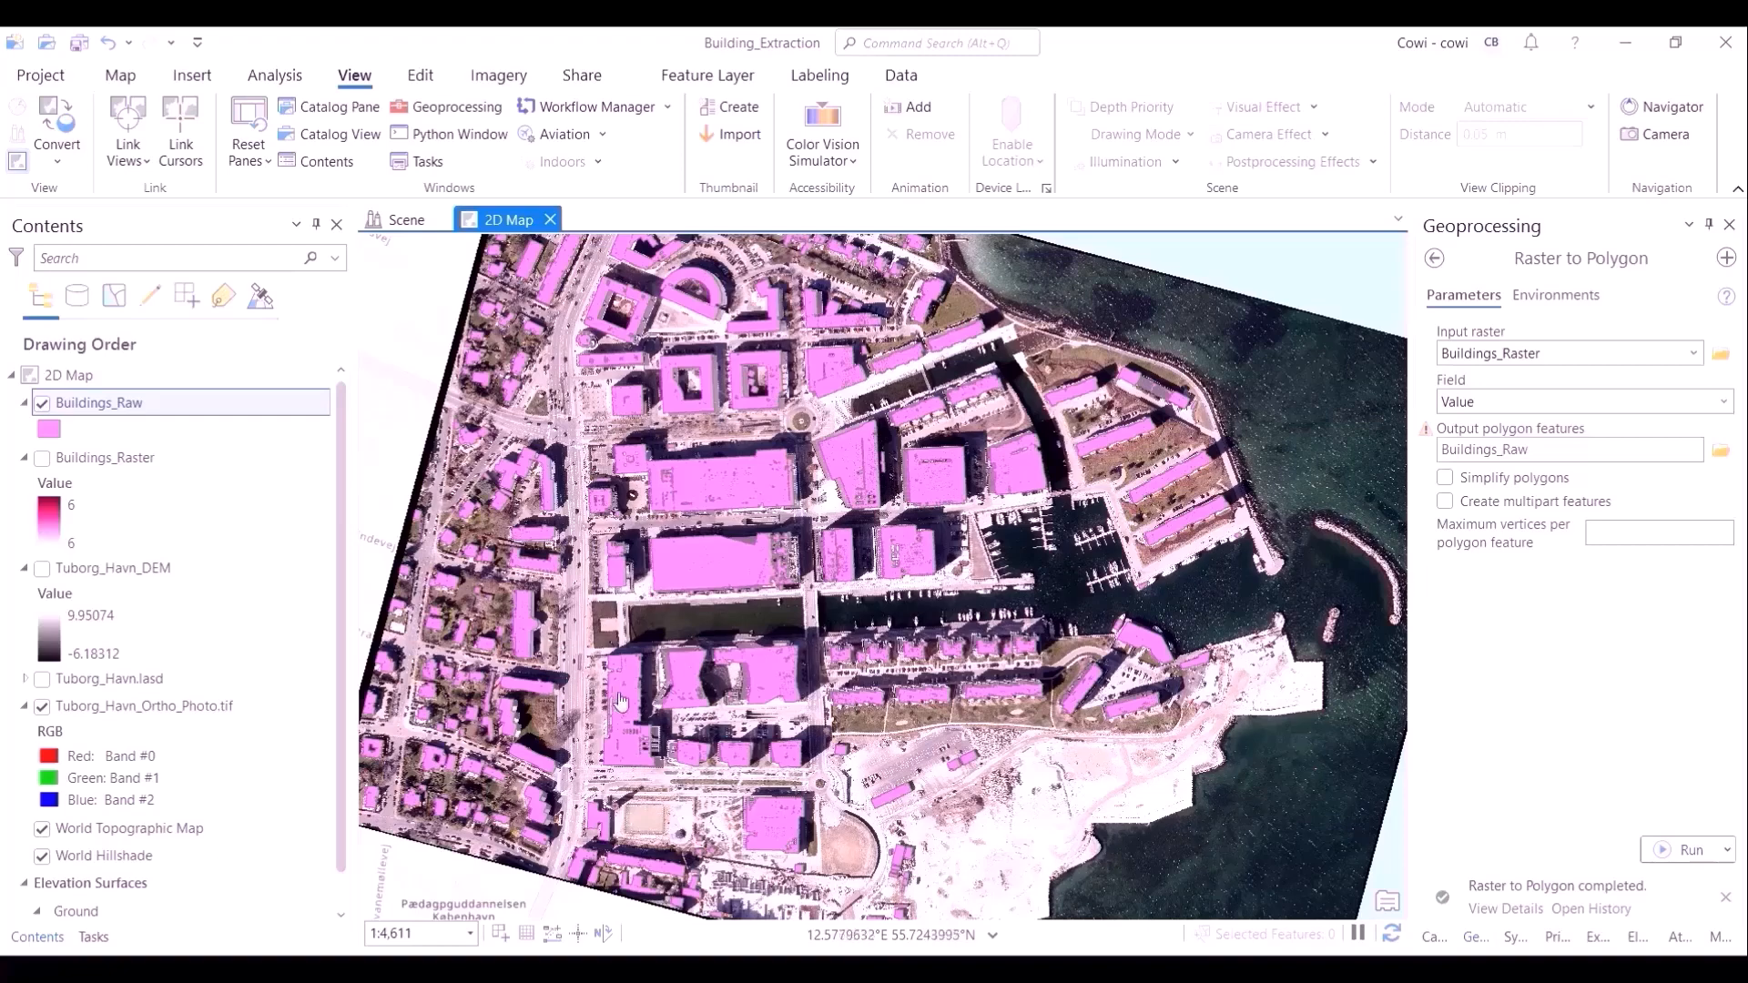
# Step: Compare the Buildings_Raw polygons with the ortho photo close up, around the residential houses and along the main road
pyautogui.scroll(5, 620, 701)
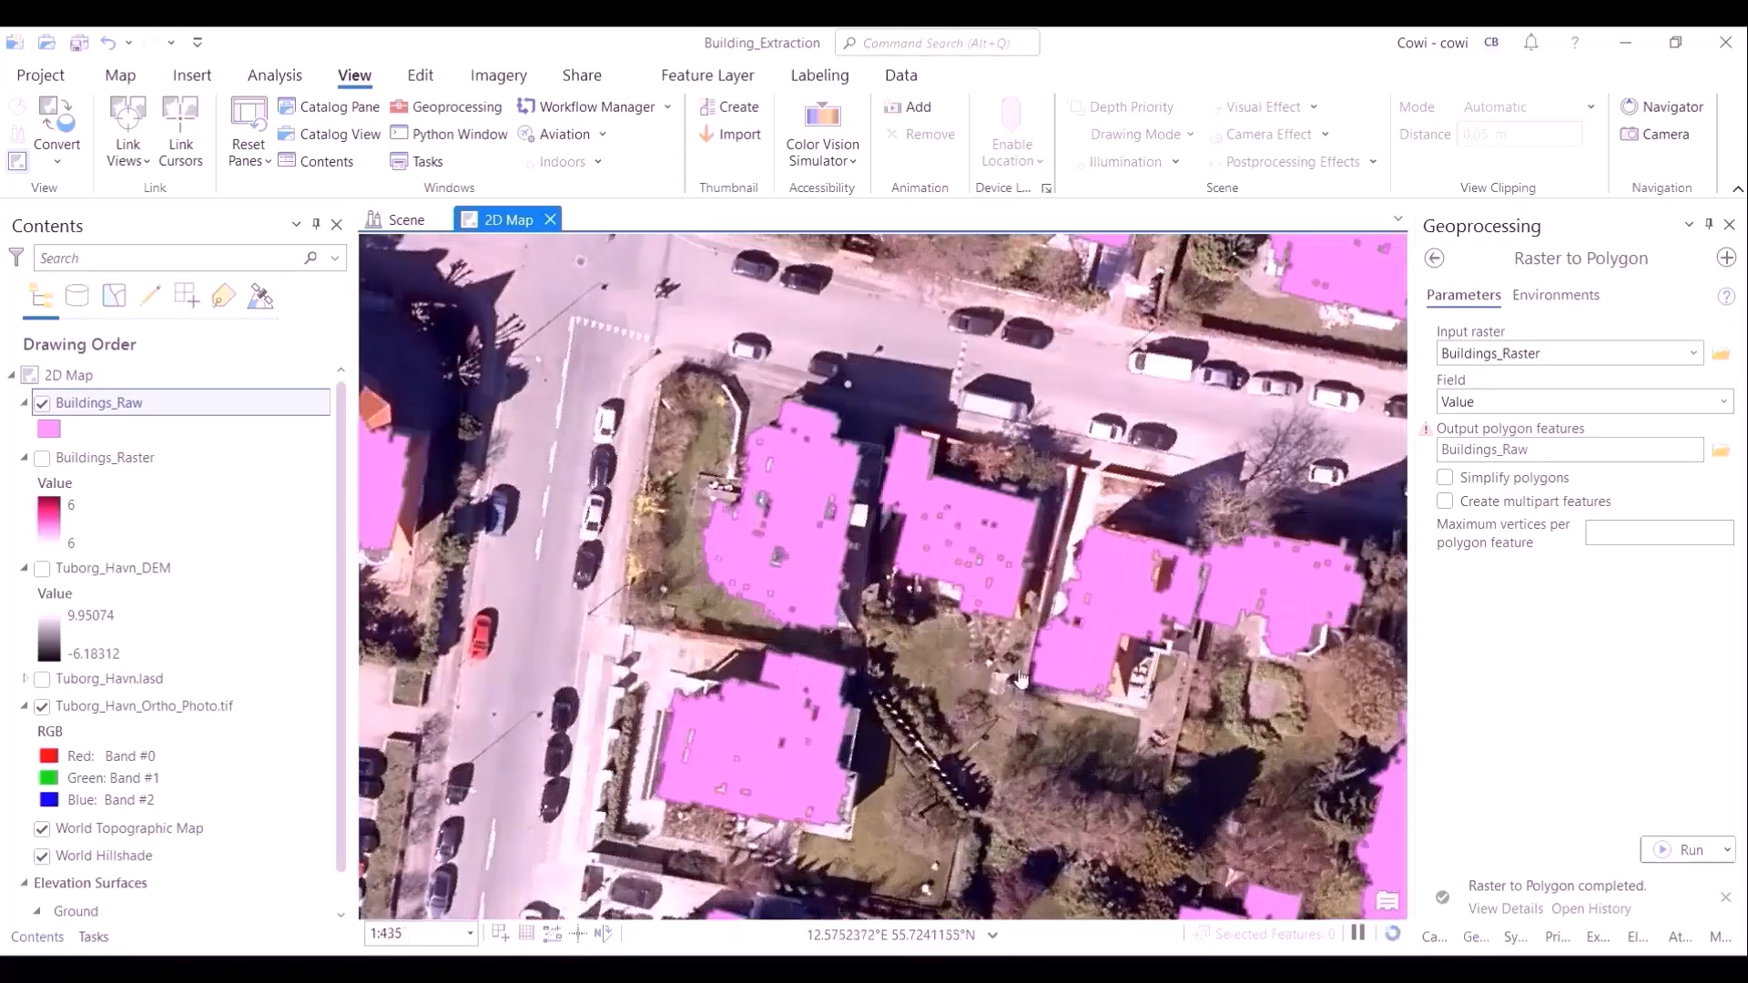
pyautogui.moveTo(989, 491); pyautogui.dragTo(634, 900)
pyautogui.moveTo(537, 405); pyautogui.dragTo(205, 451)
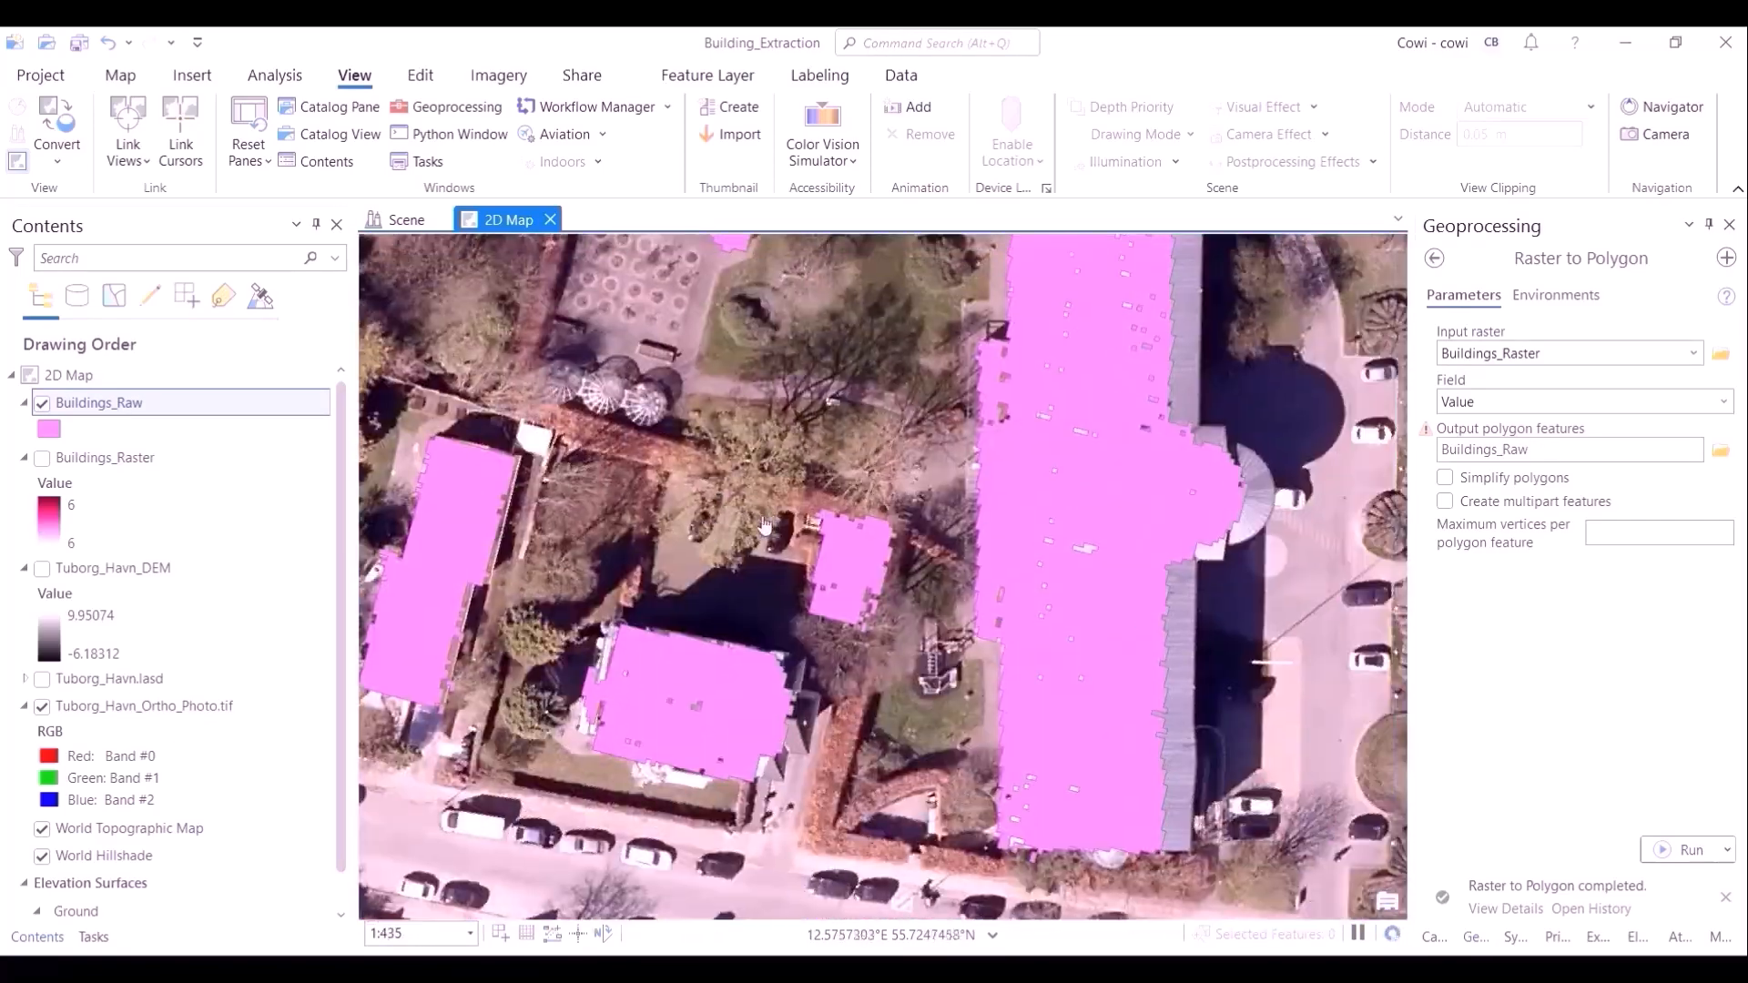
pyautogui.click(45, 405)
pyautogui.click(45, 406)
pyautogui.scroll(-10, 1023, 507)
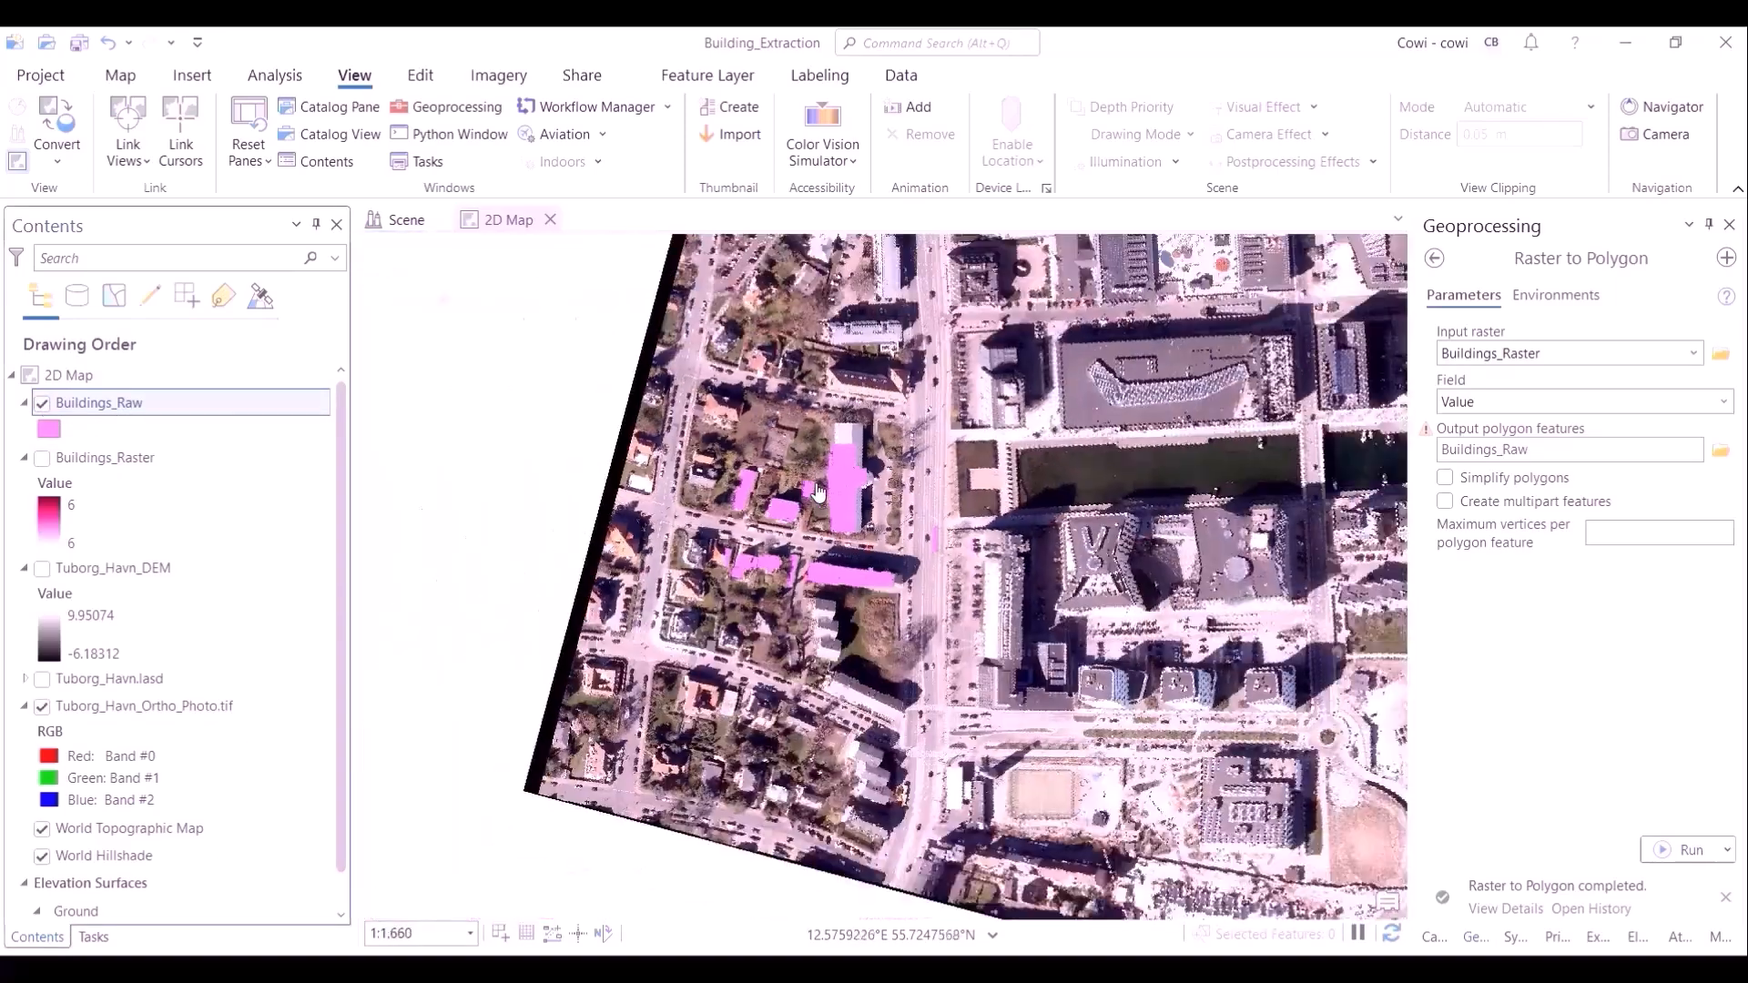
pyautogui.moveTo(1065, 564); pyautogui.dragTo(966, 545)
pyautogui.scroll(10, 966, 545)
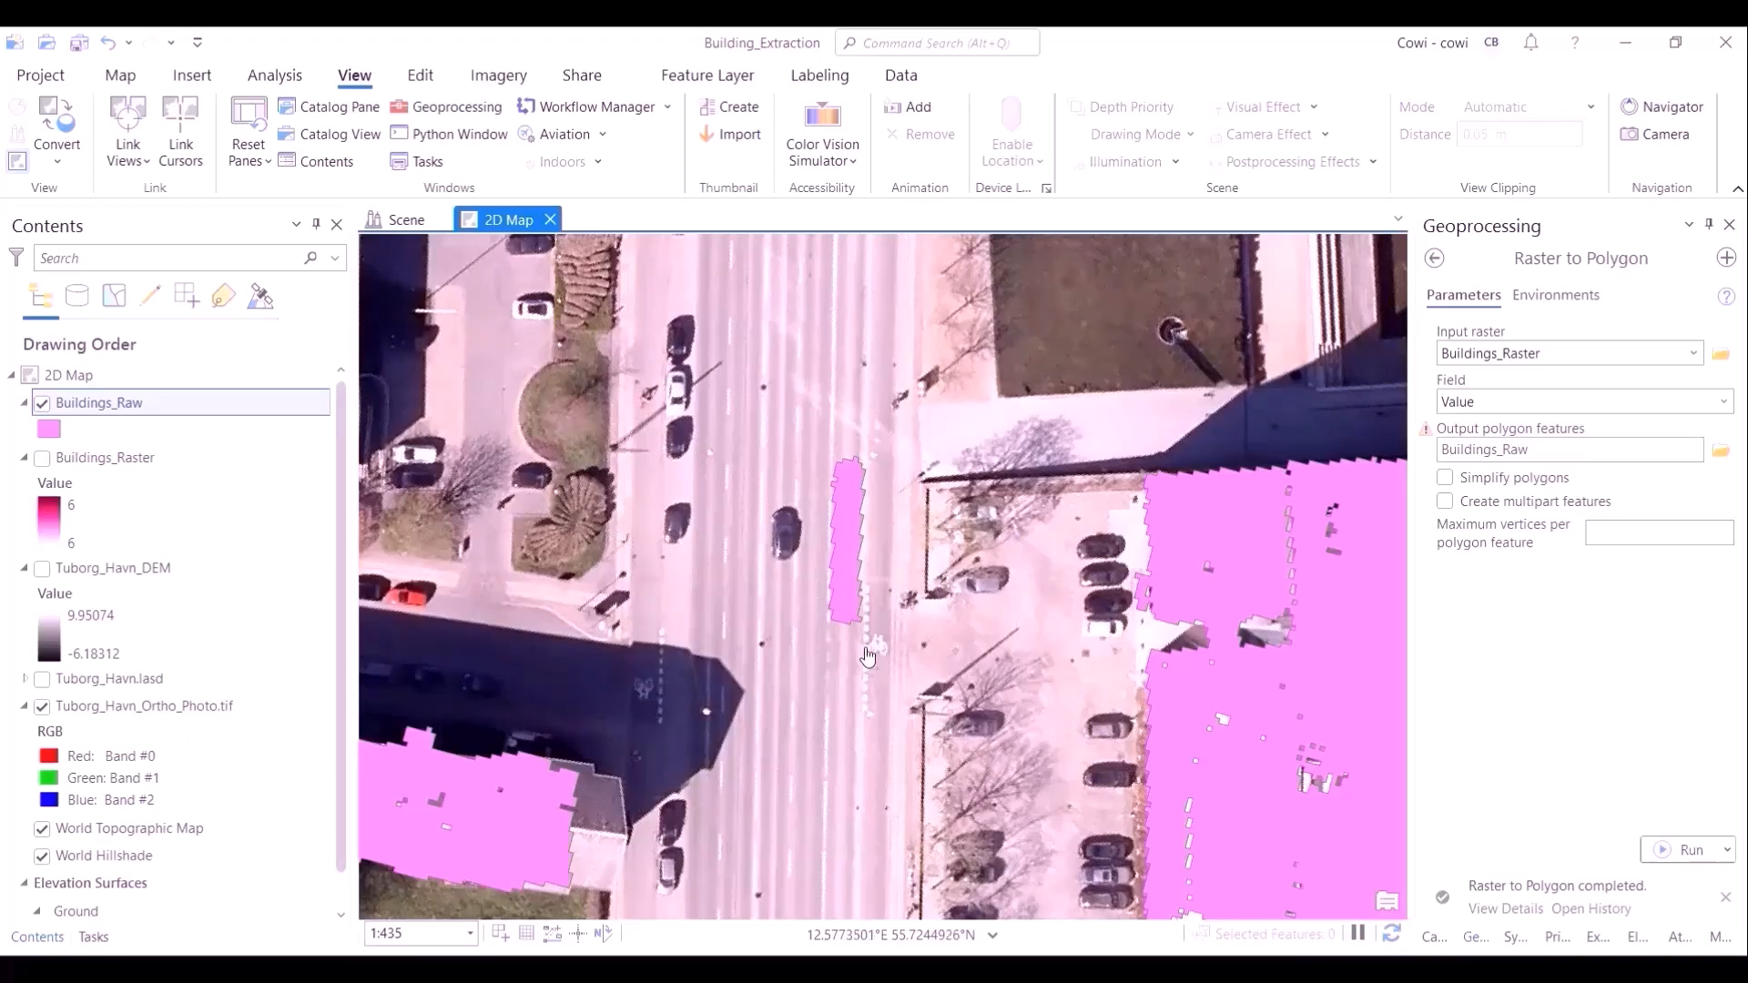
# Step: Fit the map to the extent of Buildings_Raw and check the attributes of two building polygons near the canal
pyautogui.rightClick(285, 413)
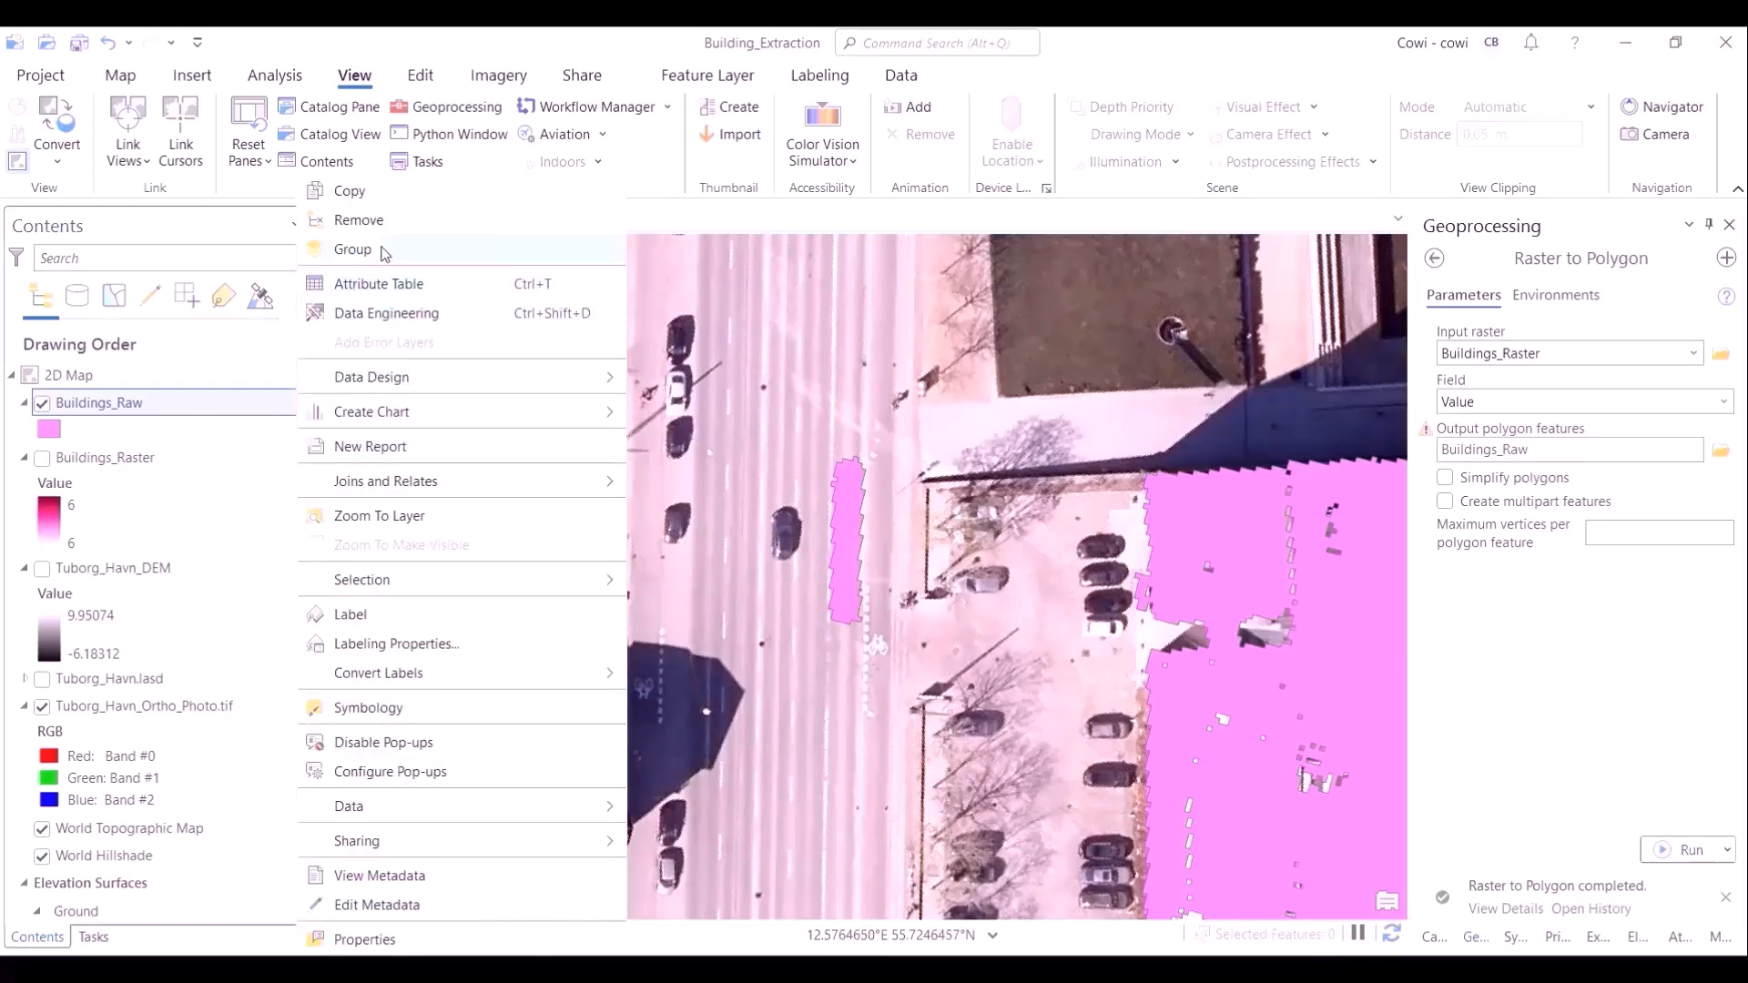
pyautogui.click(436, 516)
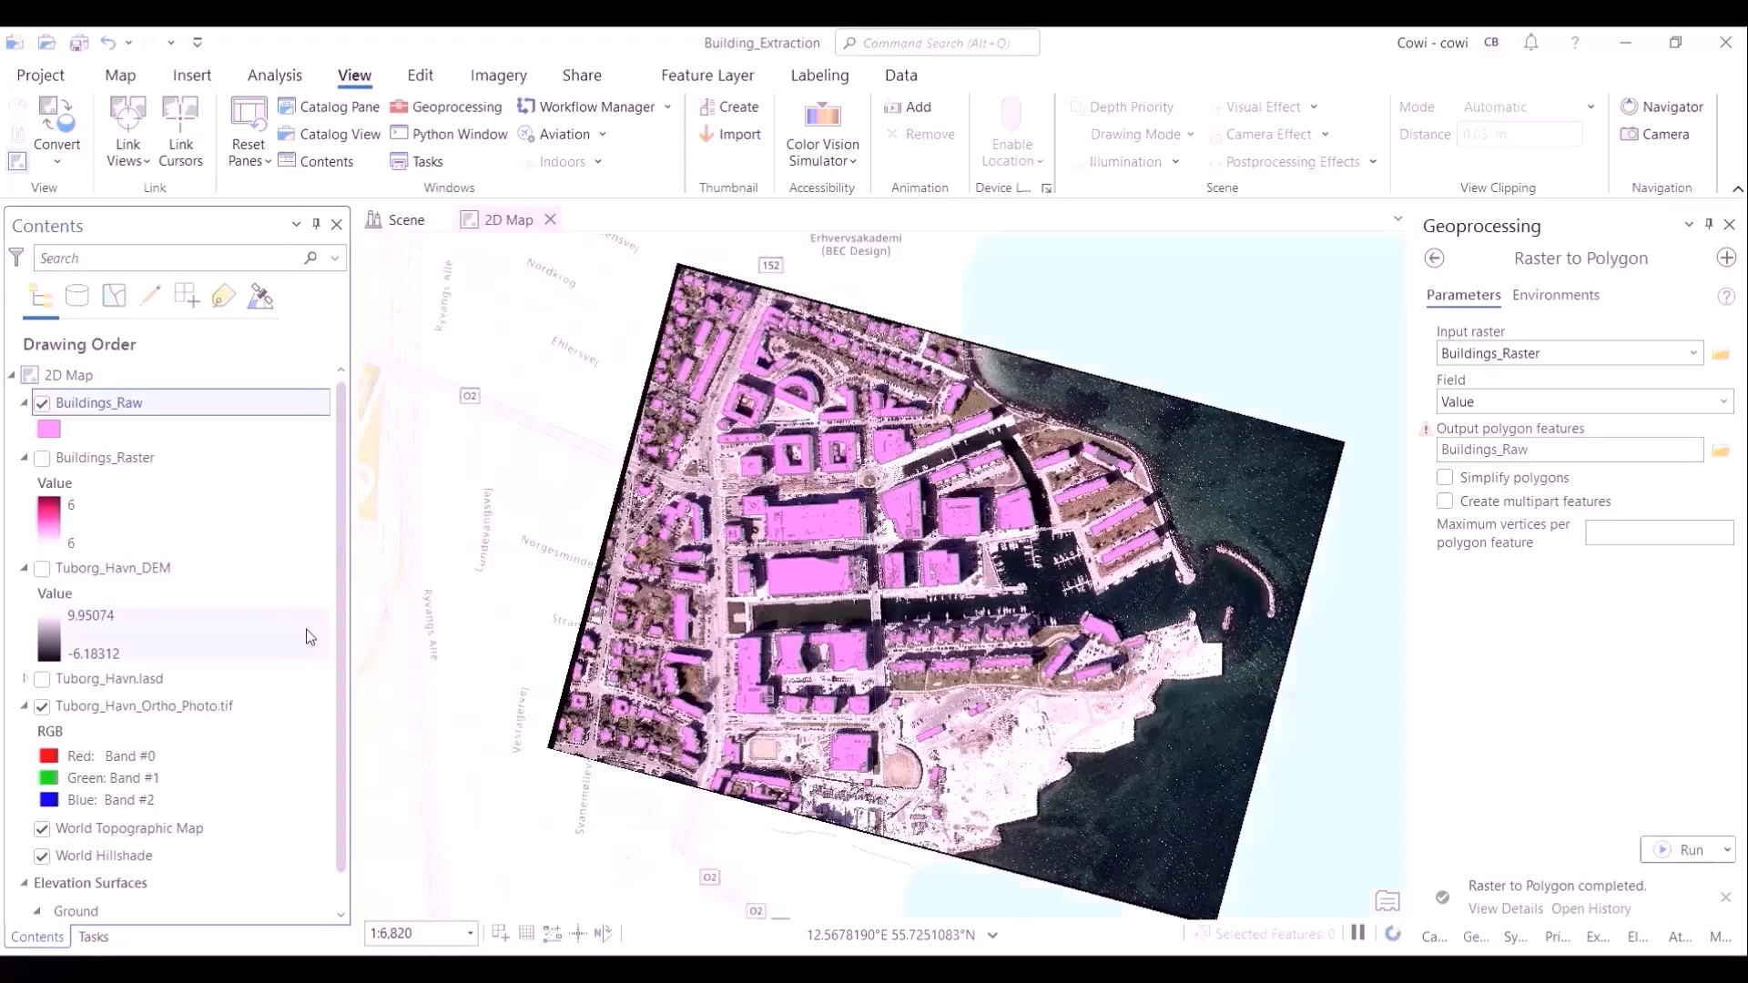
pyautogui.click(811, 579)
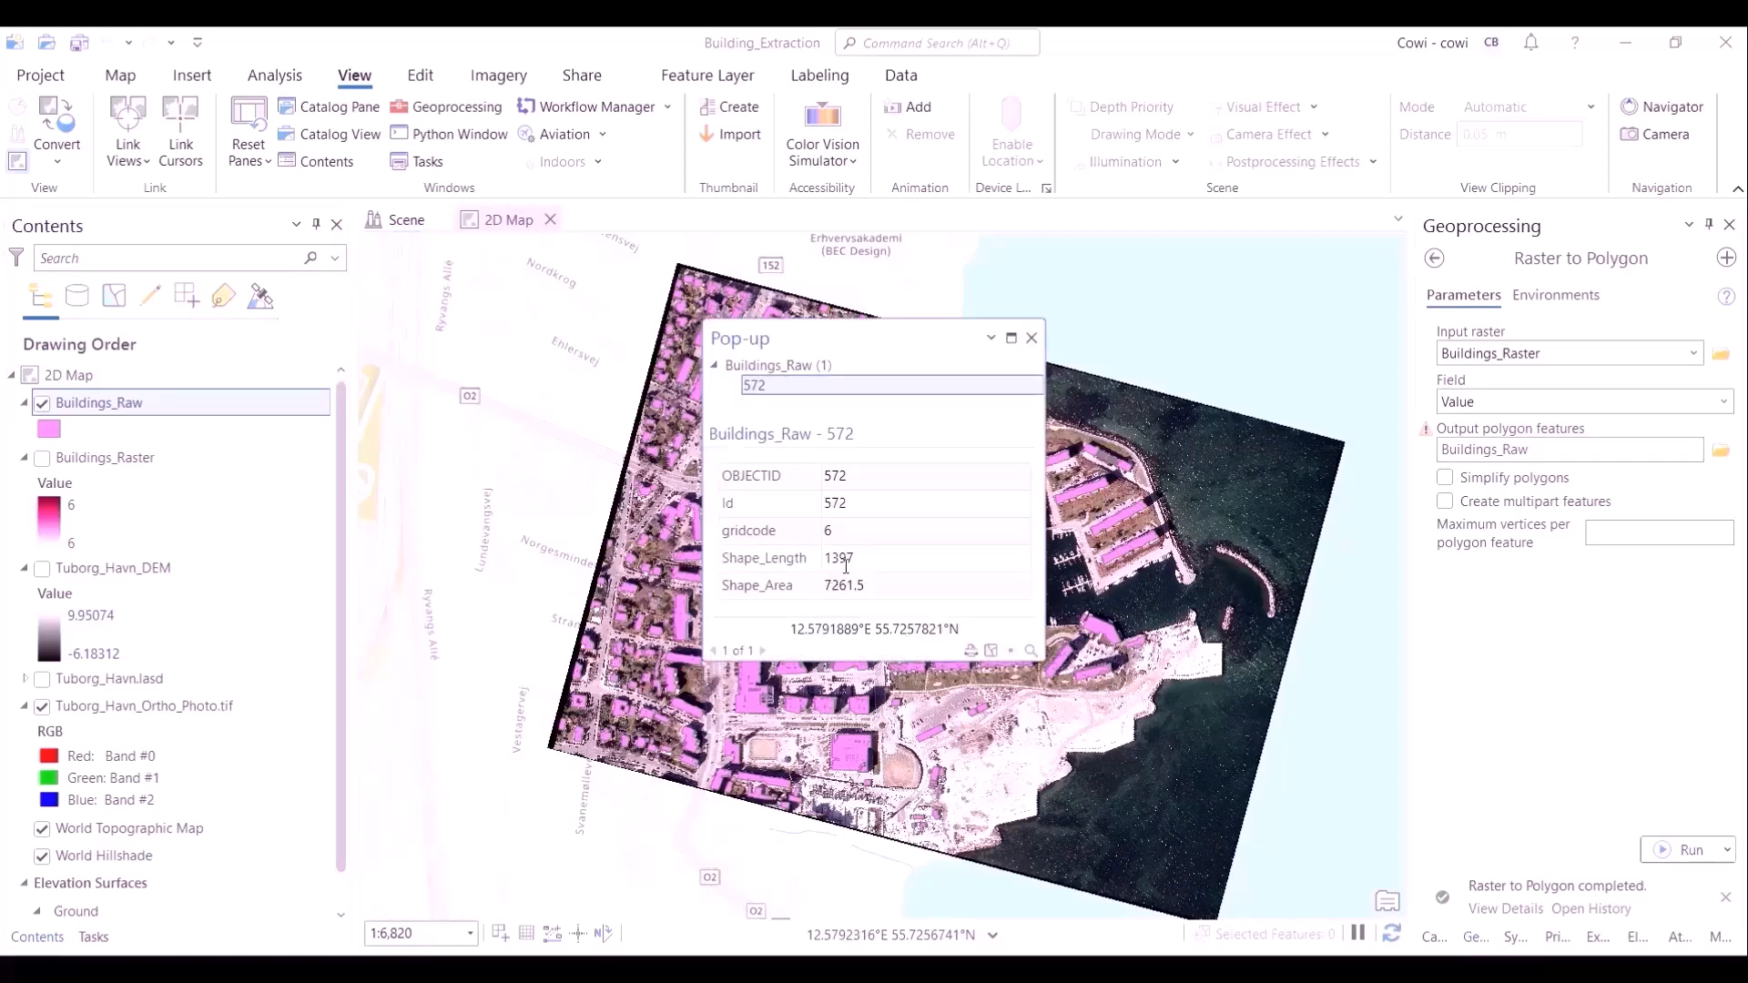
pyautogui.click(1032, 338)
pyautogui.click(847, 697)
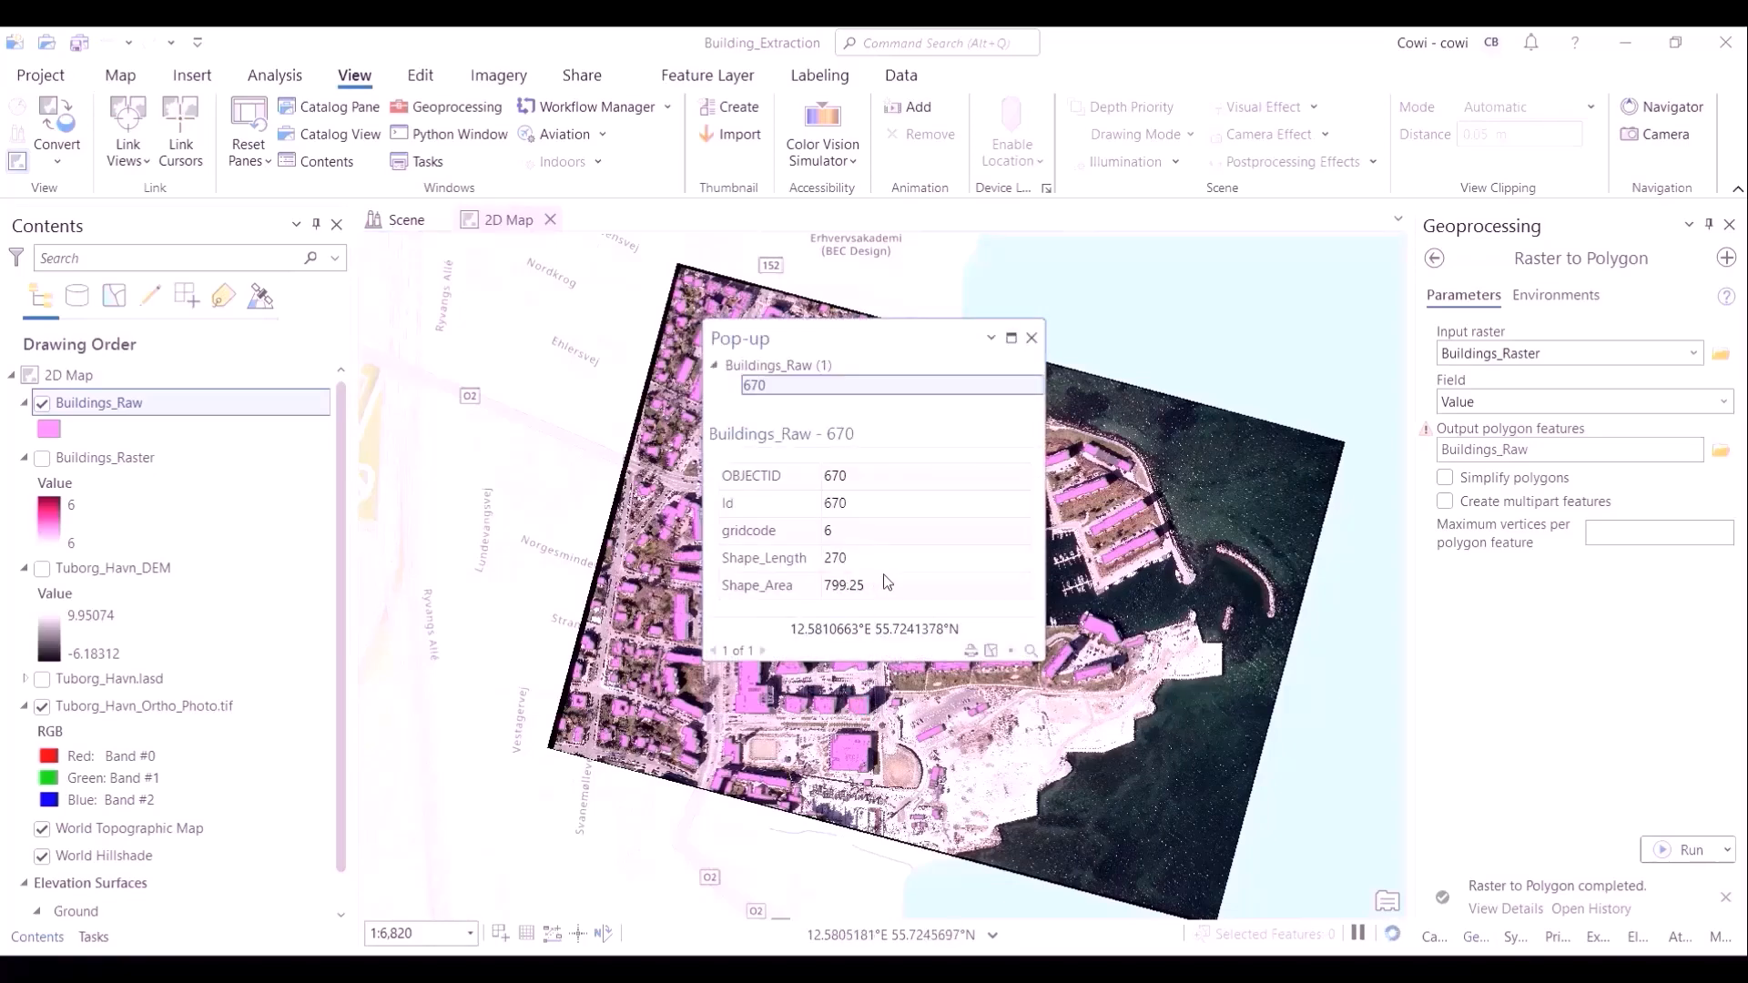
pyautogui.click(1032, 338)
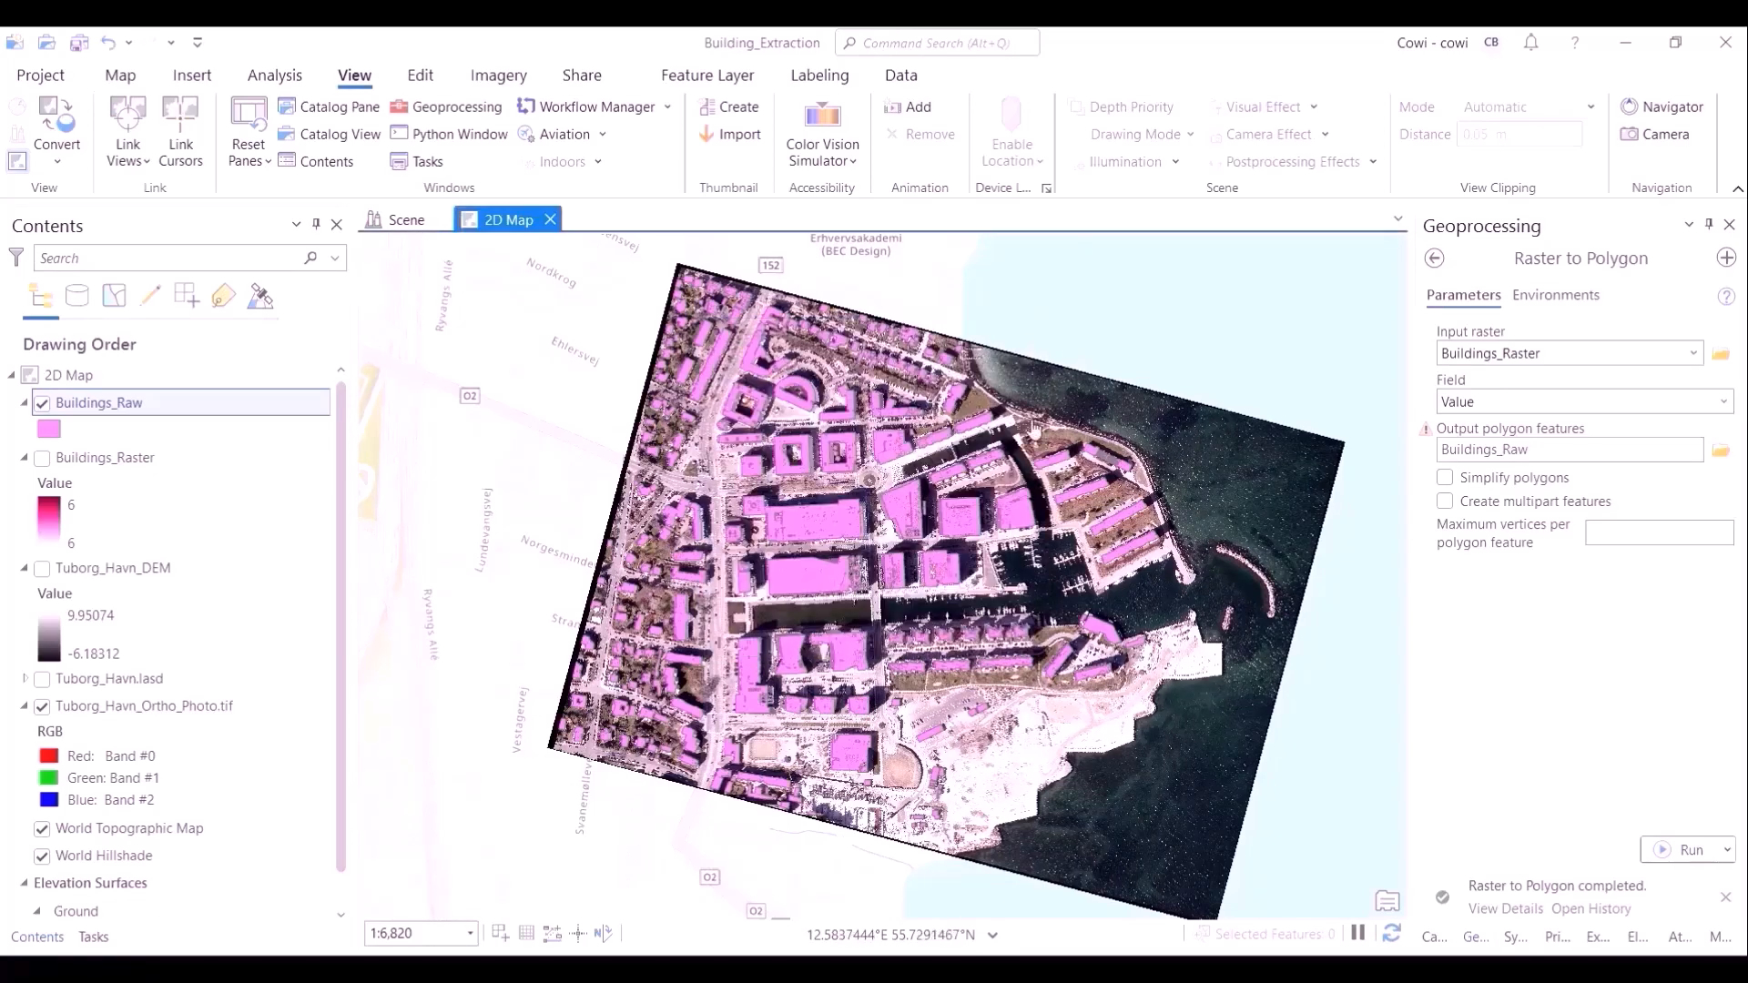
# Step: Check the area of a small house polygon in the northwest and of the narrow polygon on the main road
pyautogui.scroll(3, 667, 307)
pyautogui.click(654, 312)
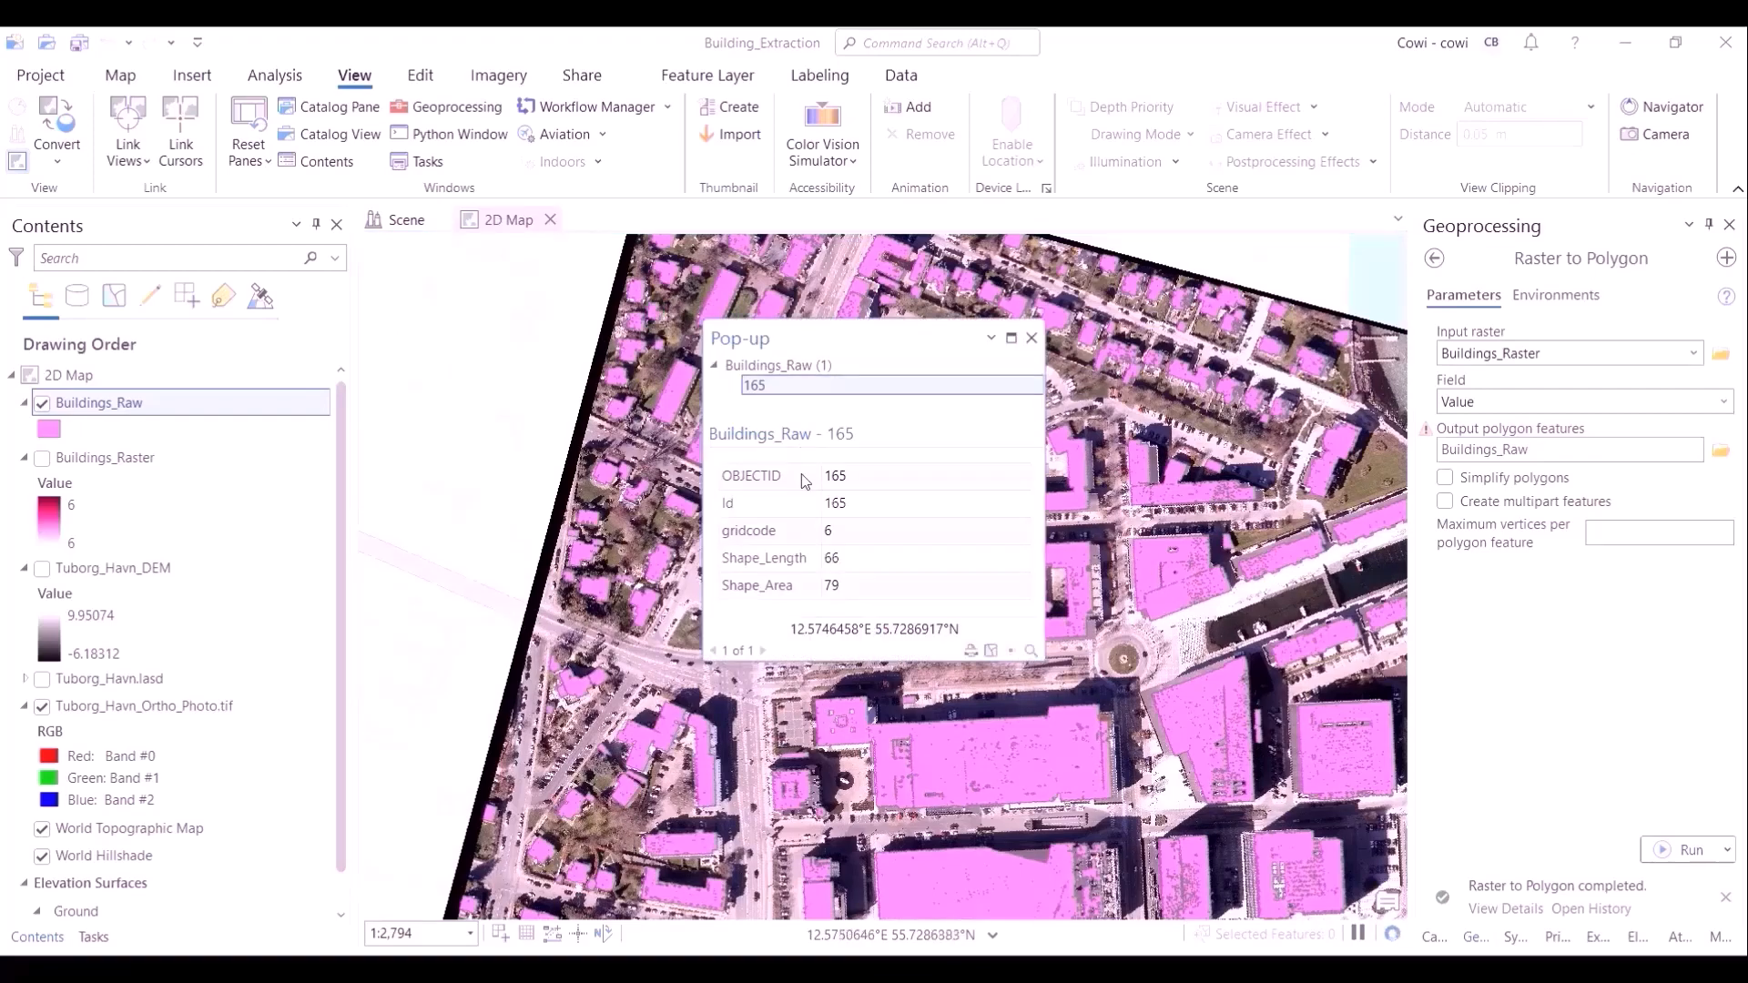
pyautogui.click(1032, 338)
pyautogui.moveTo(767, 806); pyautogui.dragTo(863, 531)
pyautogui.click(855, 783)
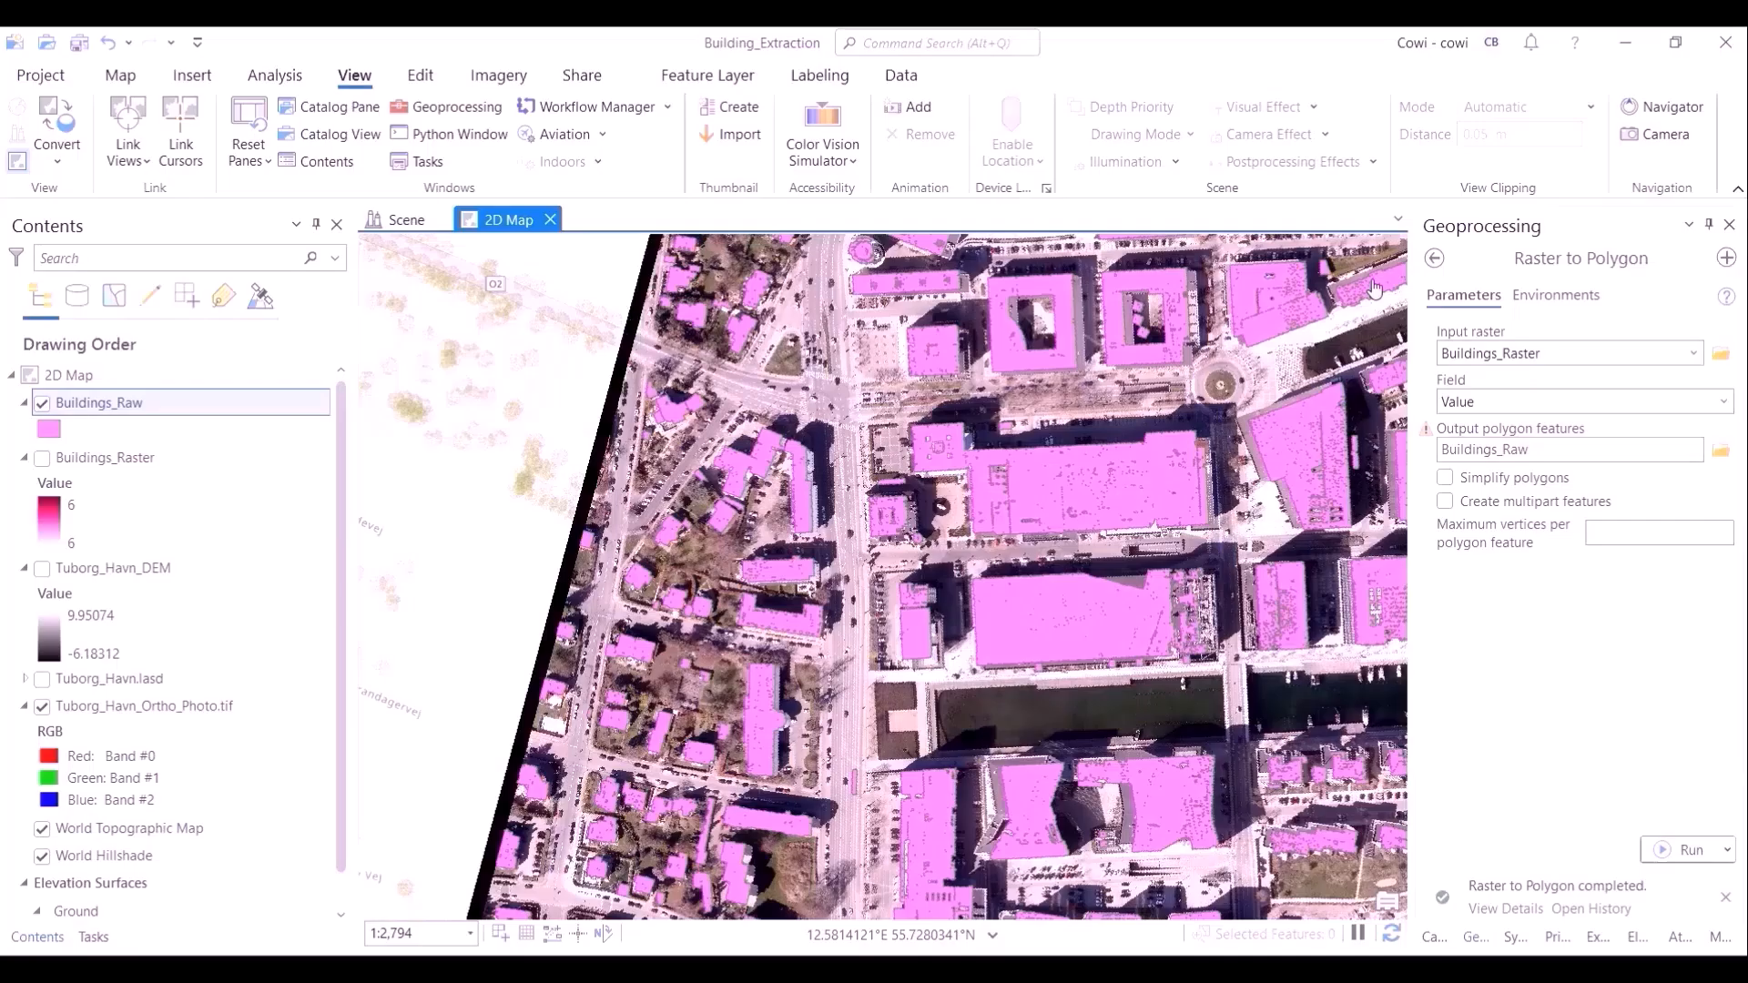
# Step: Search the geoprocessing tools for "select layer by attri" and open the Select Layer By Attribute tool
pyautogui.click(1435, 258)
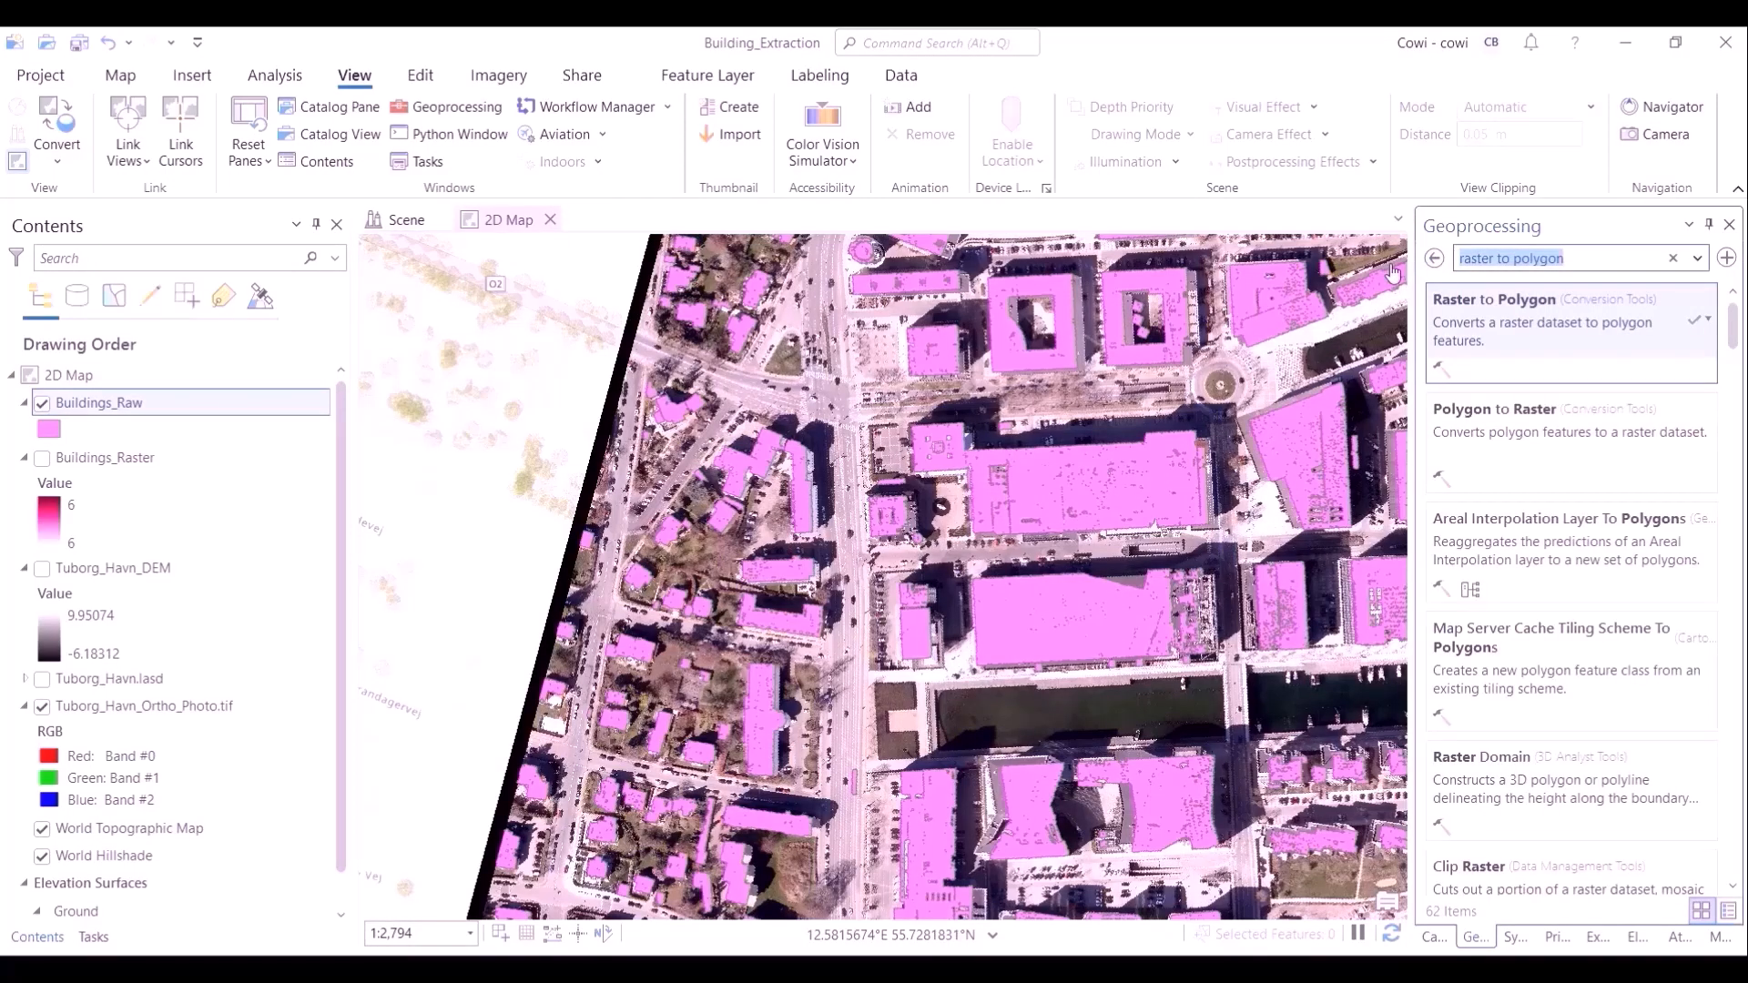
pyautogui.write('select layer by attri')
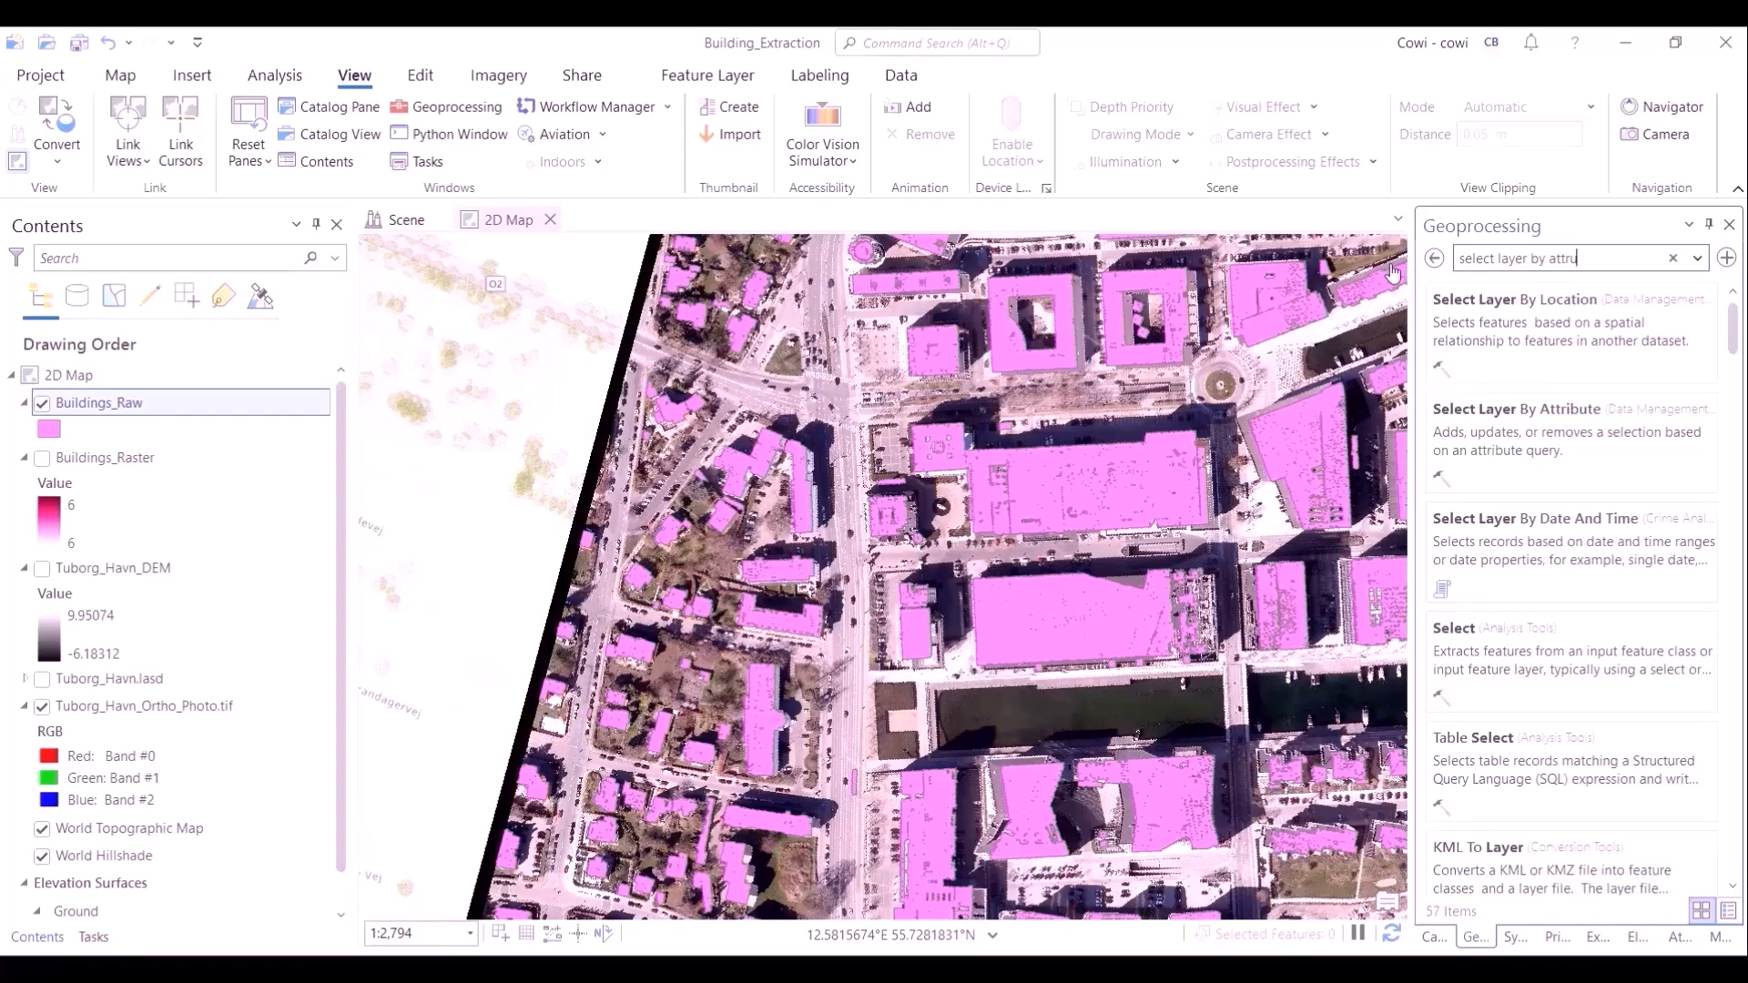
pyautogui.click(1545, 328)
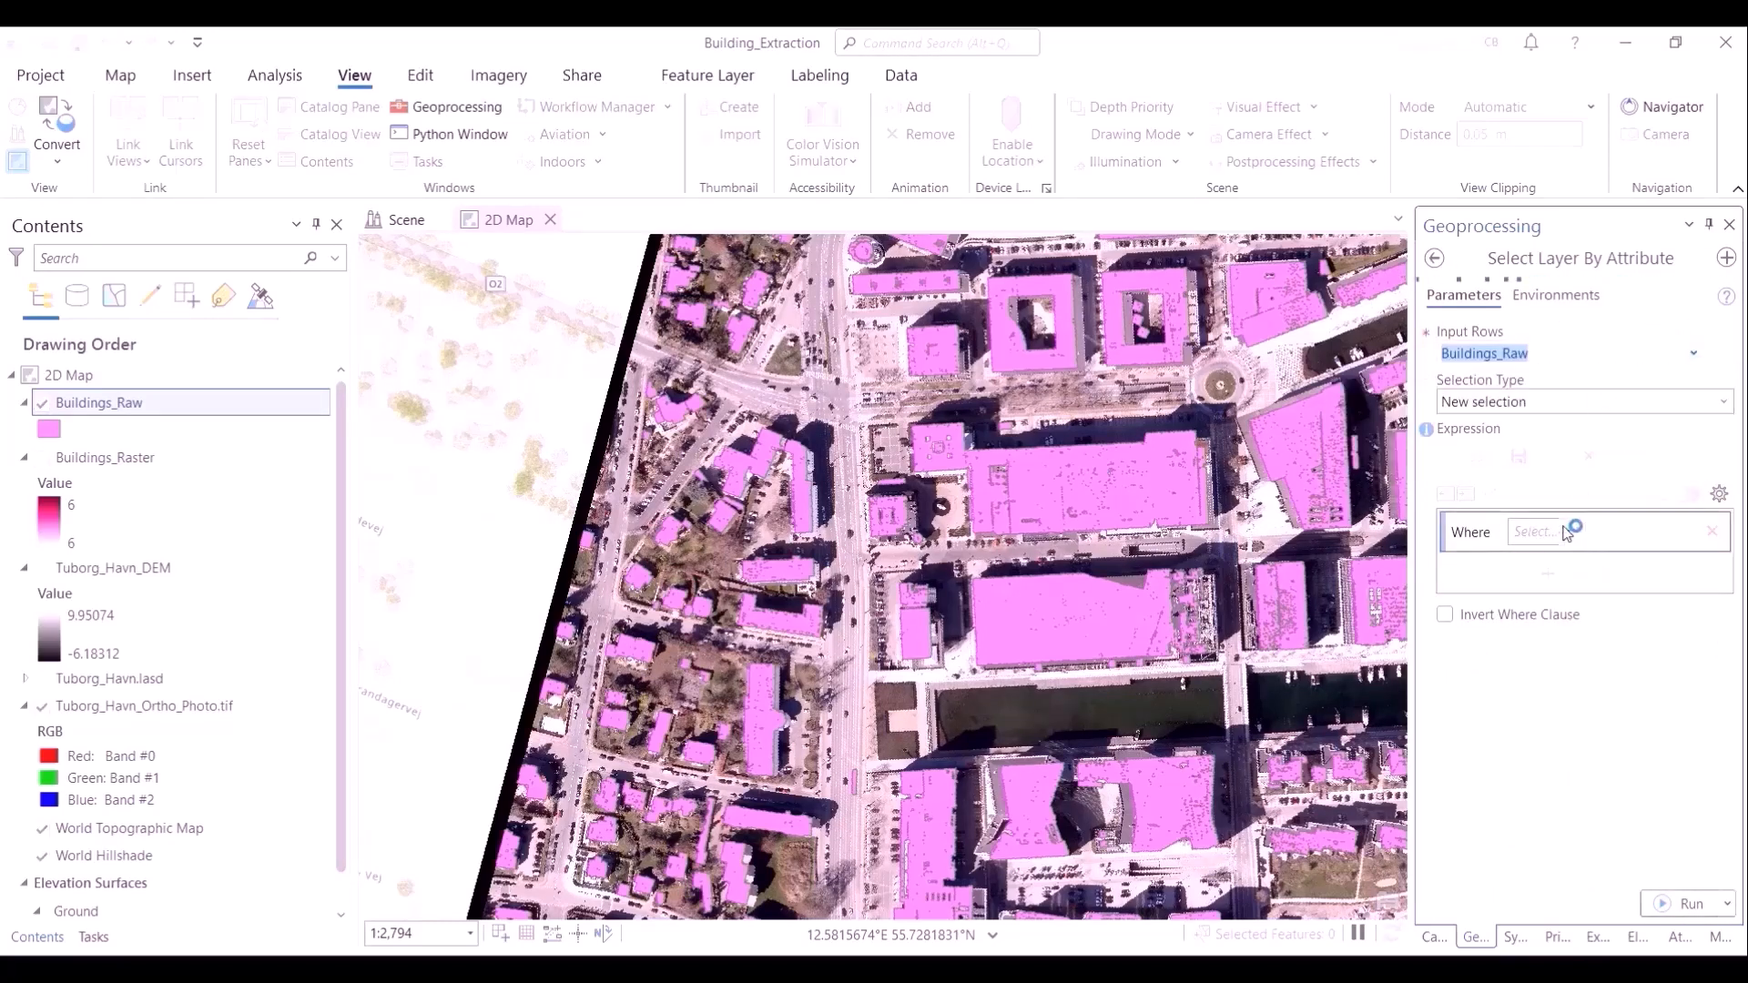
# Step: Select the Buildings_Raw polygons whose Shape_Area is greater than 70 as a new selection
pyautogui.click(1564, 531)
pyautogui.click(1559, 648)
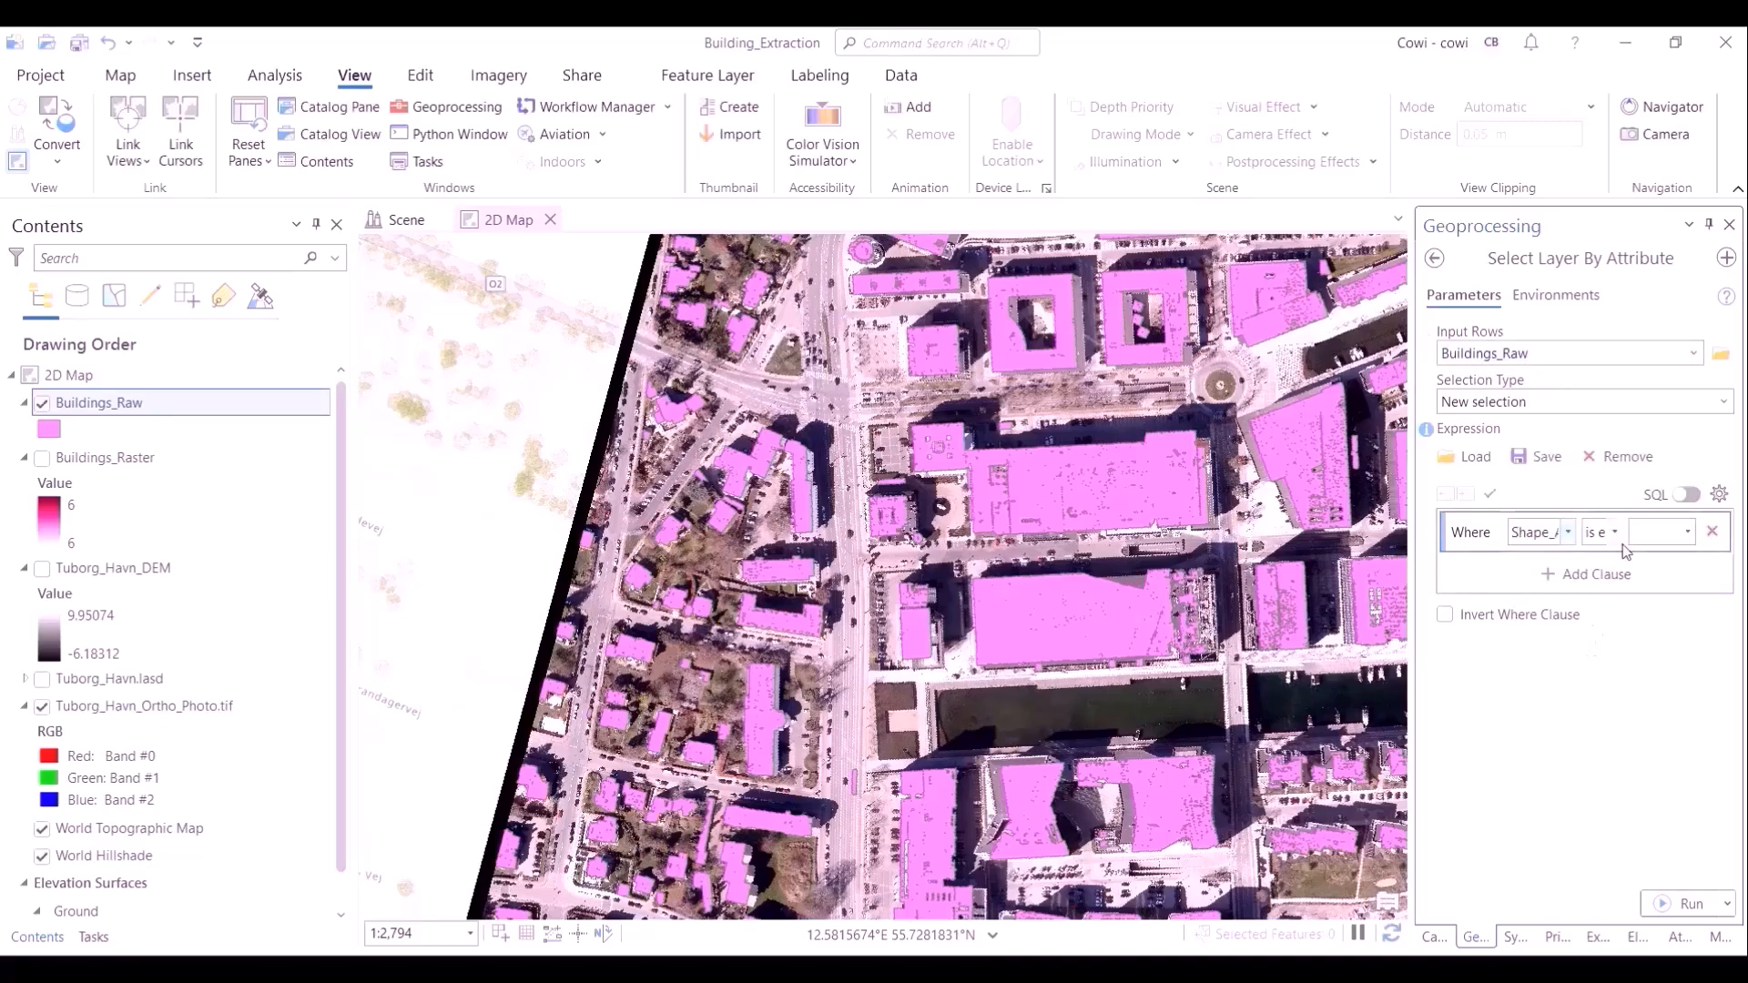
pyautogui.rightClick(85, 405)
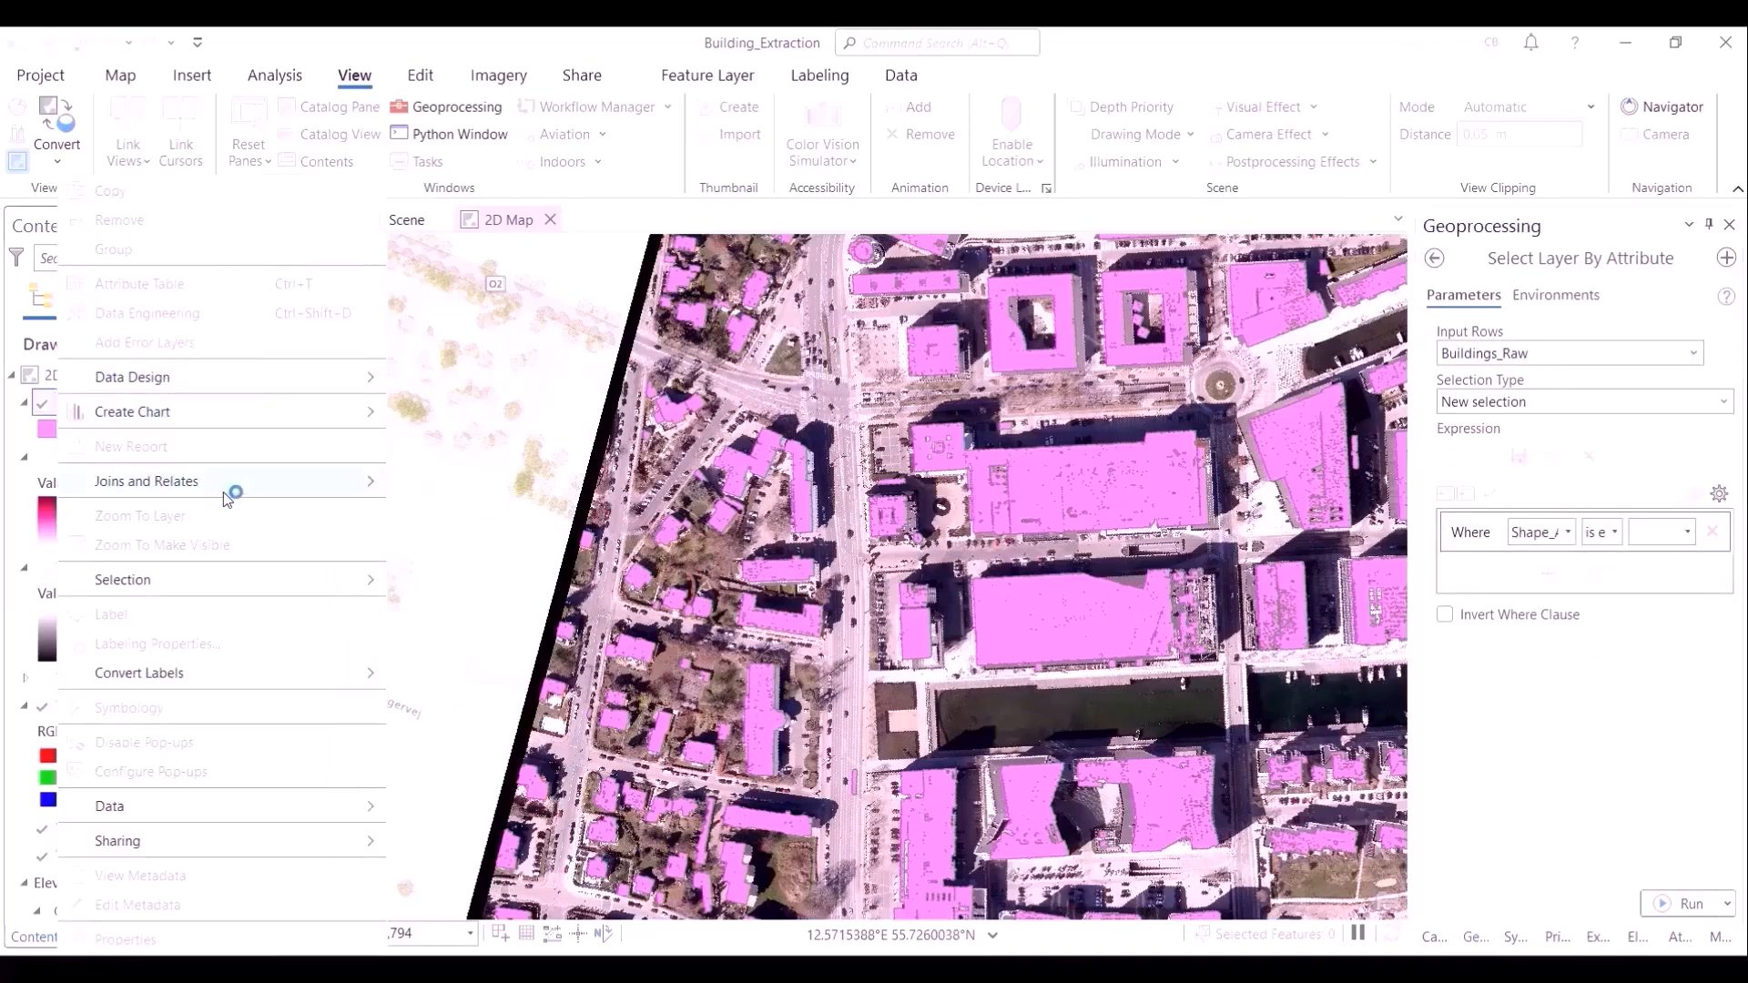
pyautogui.moveTo(238, 484)
pyautogui.click(140, 516)
pyautogui.click(1615, 533)
pyautogui.click(1637, 600)
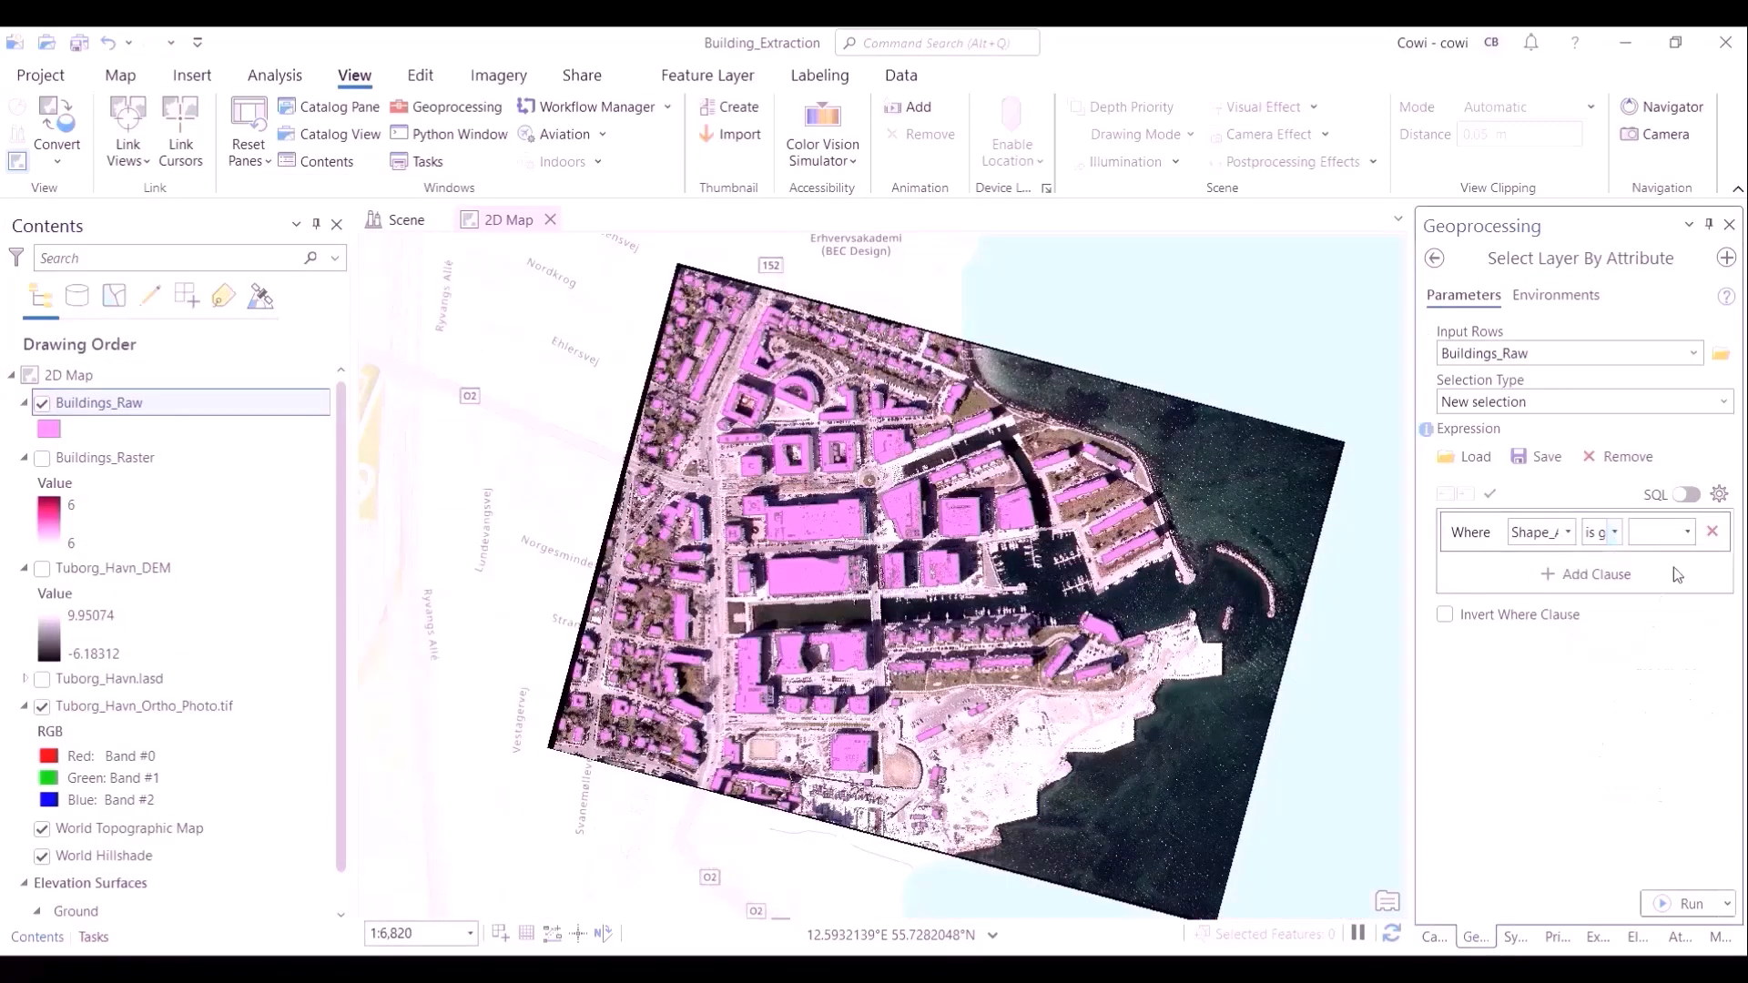
pyautogui.click(1687, 532)
pyautogui.click(1677, 557)
pyautogui.press('Tab')
pyautogui.doubleClick(1661, 532)
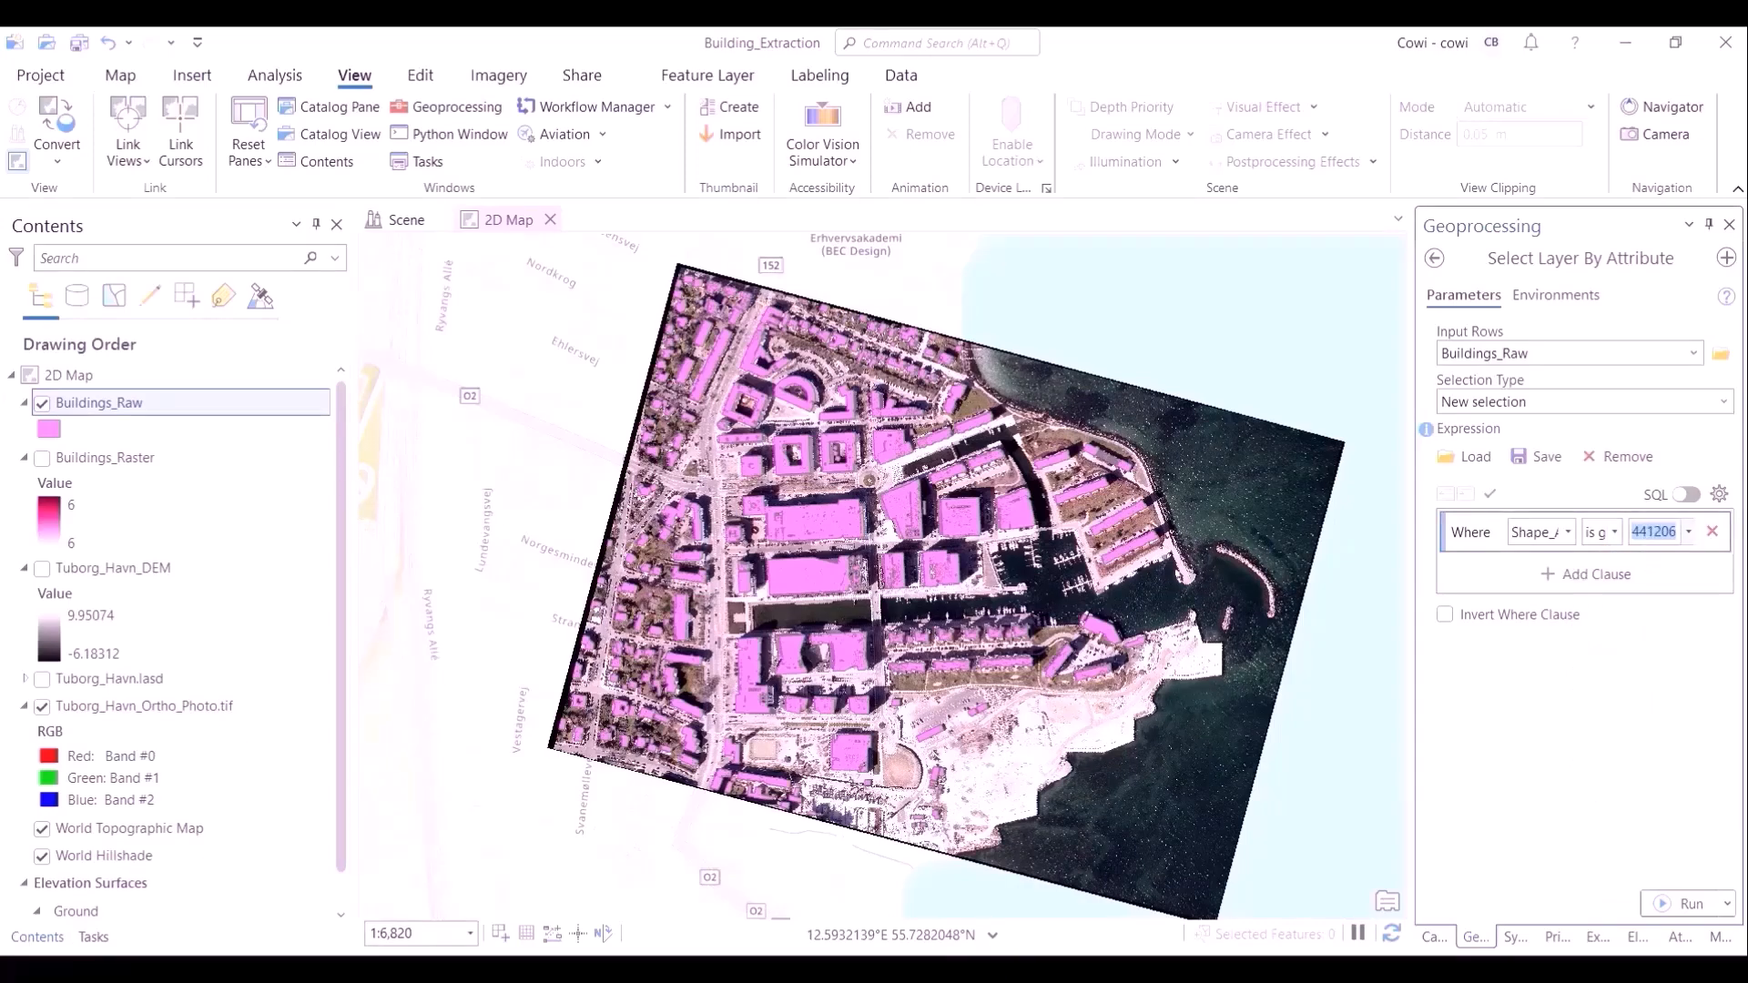
pyautogui.write('70')
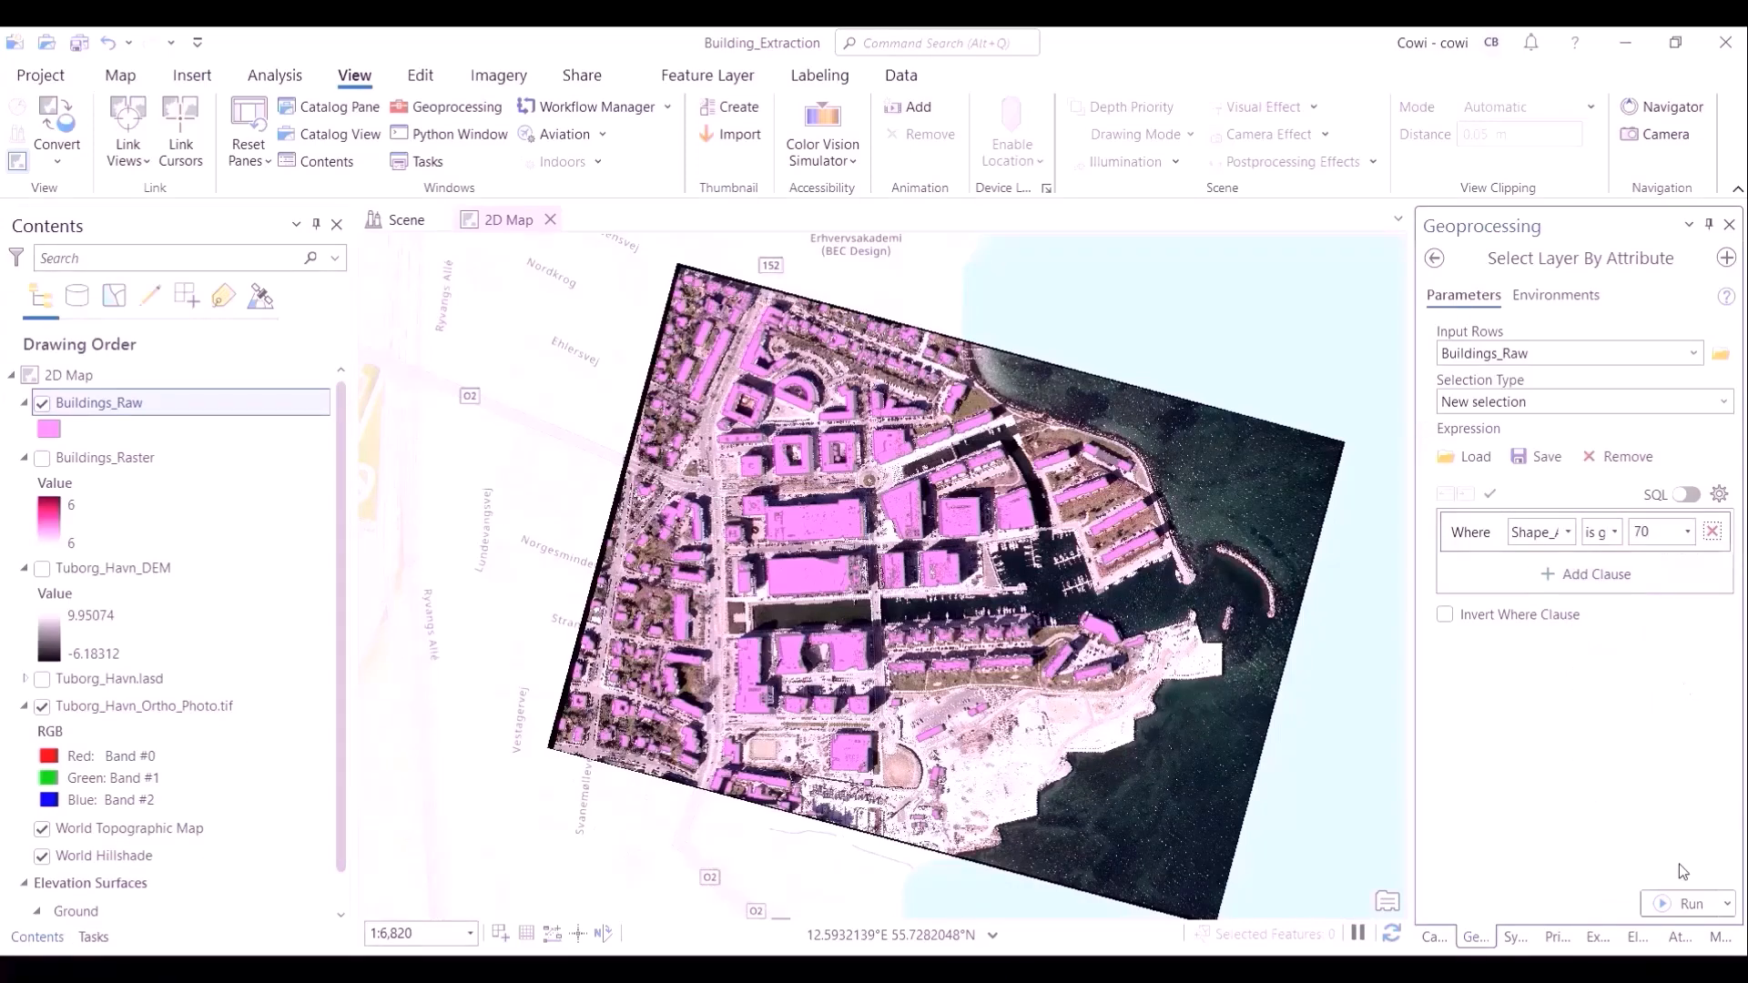
pyautogui.click(1684, 902)
# Step: Inspect the selected building polygons, search the geoprocessing tools for "eliminate polygon part" and open the Eliminate Polygon Part tool
pyautogui.scroll(2, 1083, 742)
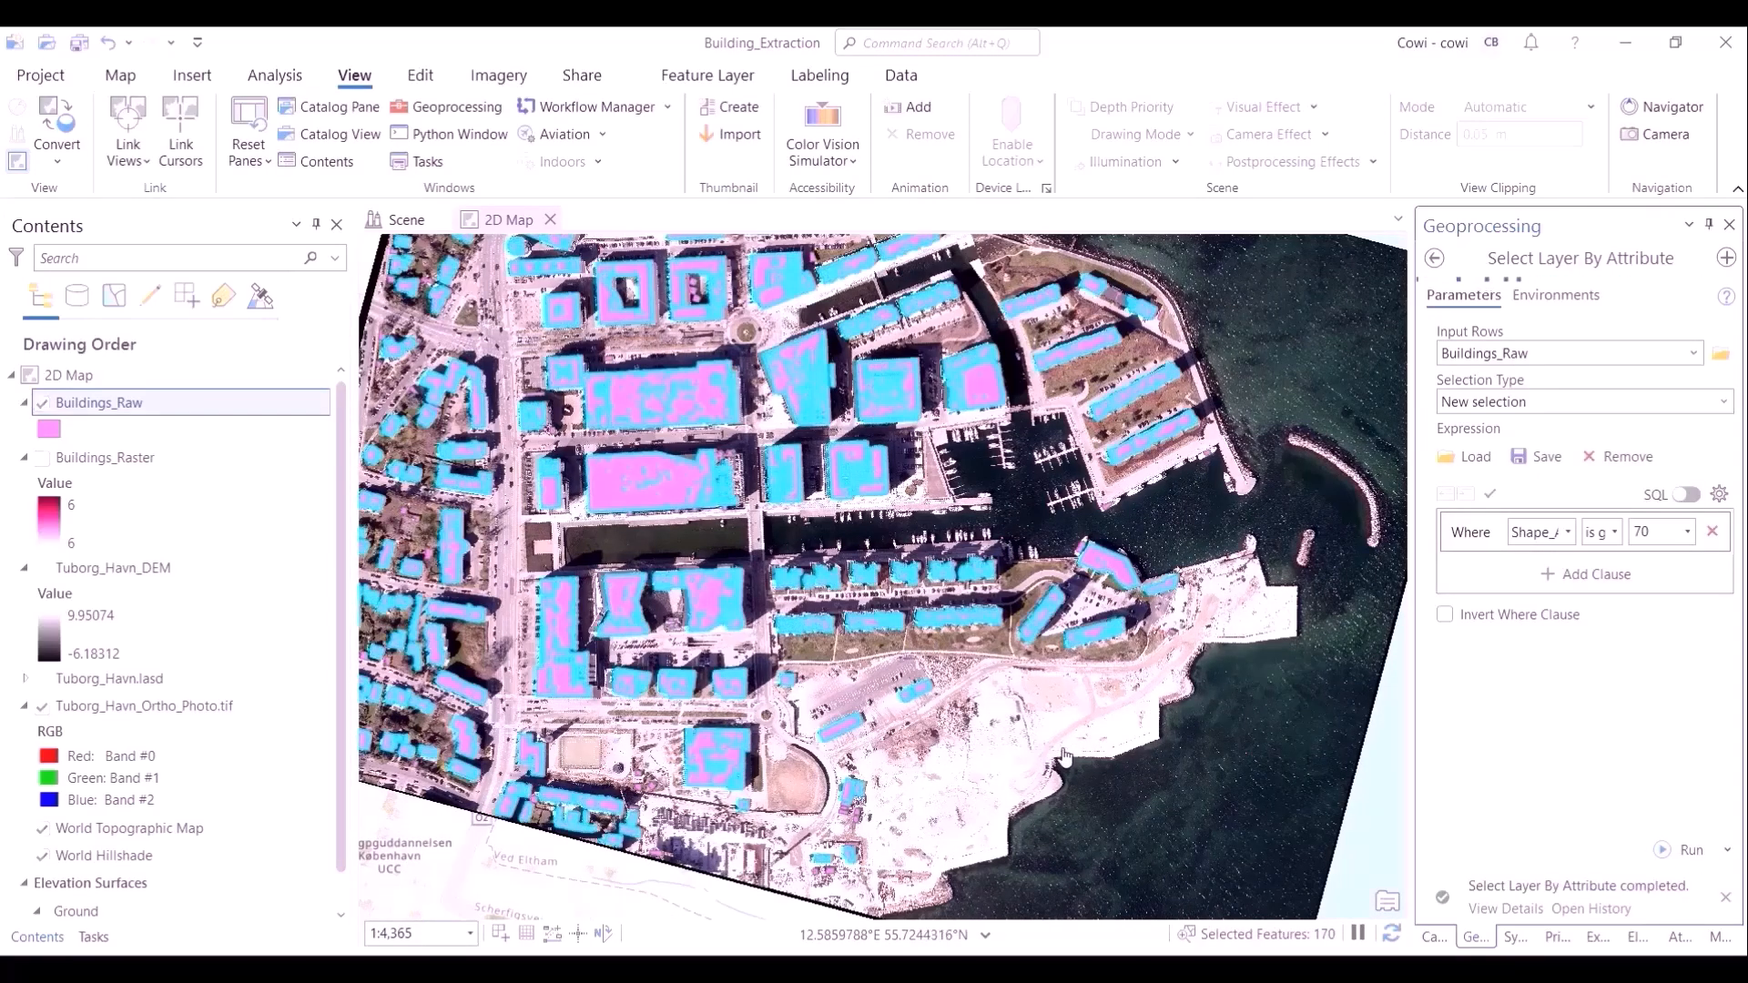
pyautogui.moveTo(925, 704); pyautogui.dragTo(1090, 769)
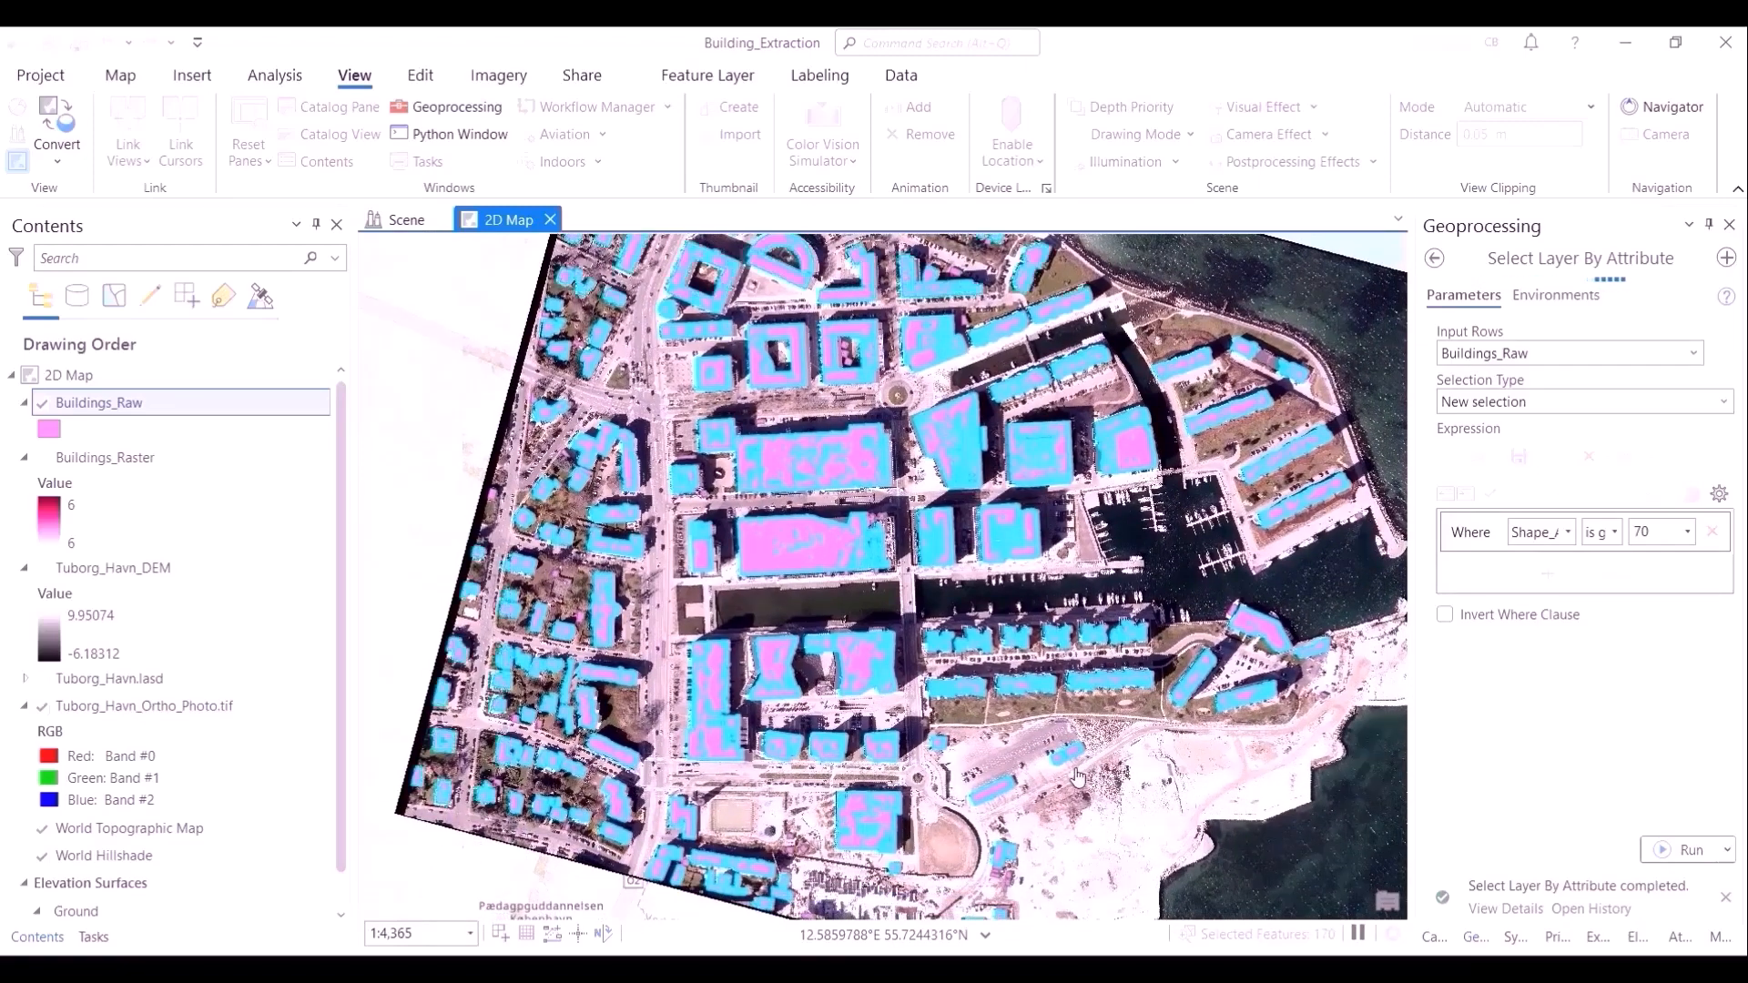
pyautogui.scroll(2, 661, 677)
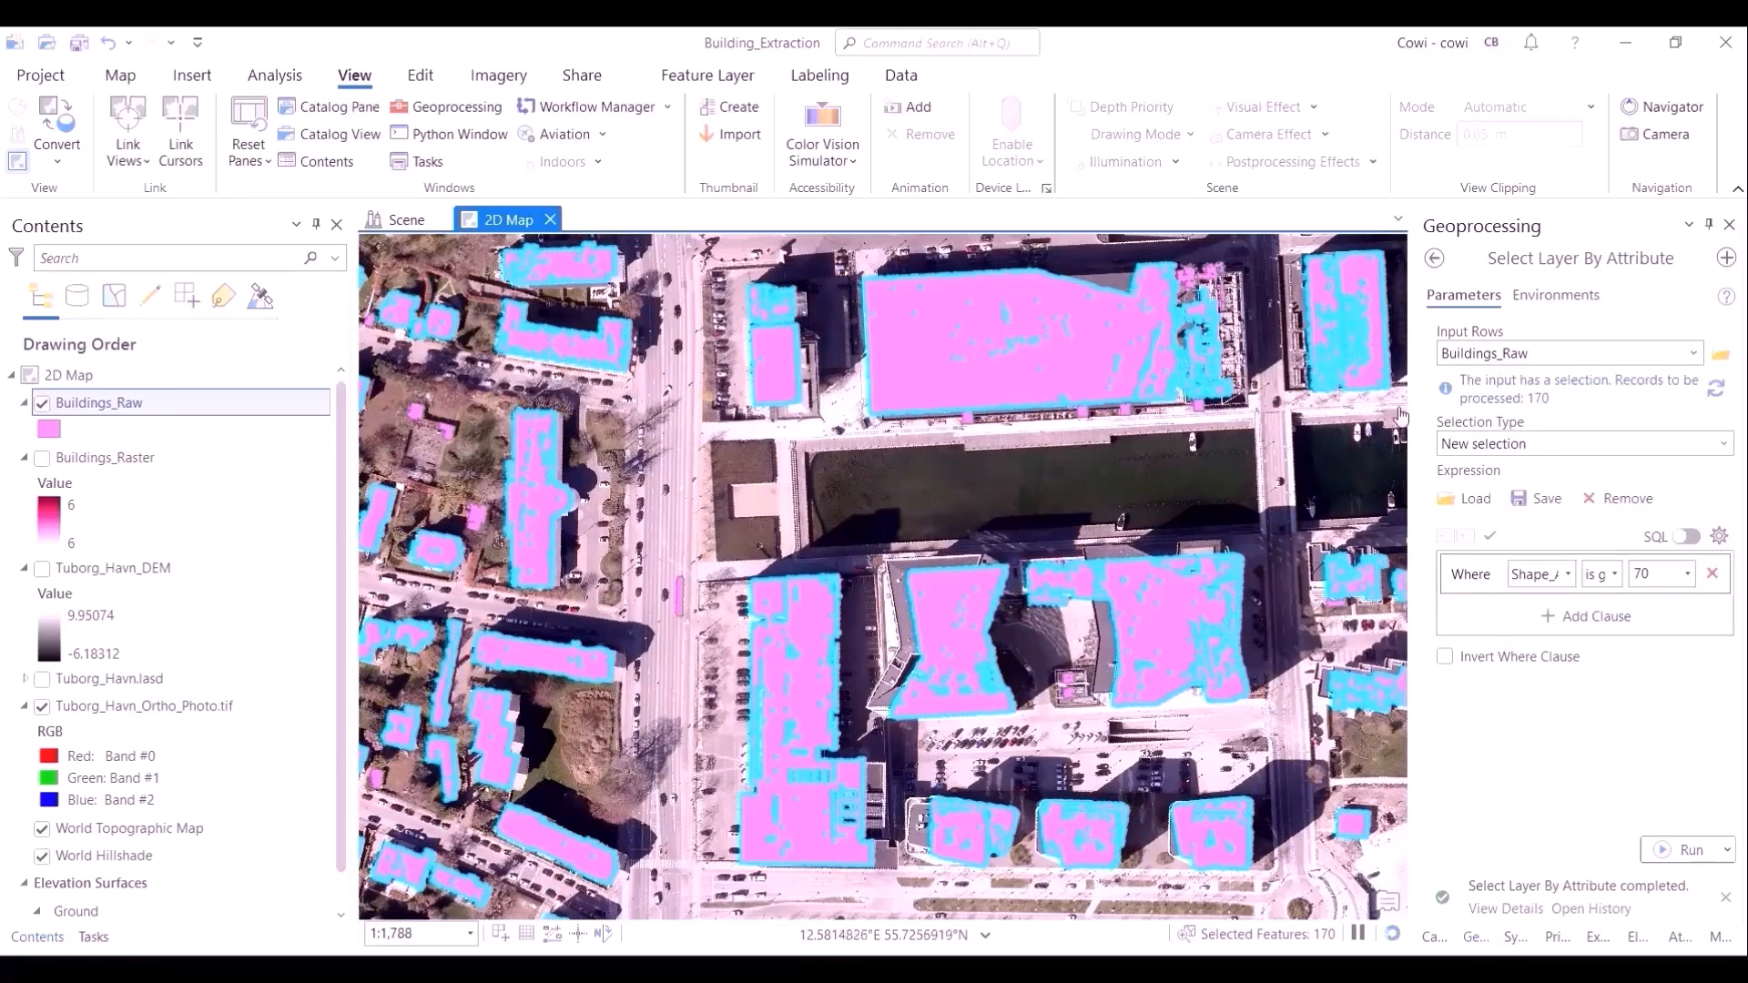
pyautogui.click(1436, 259)
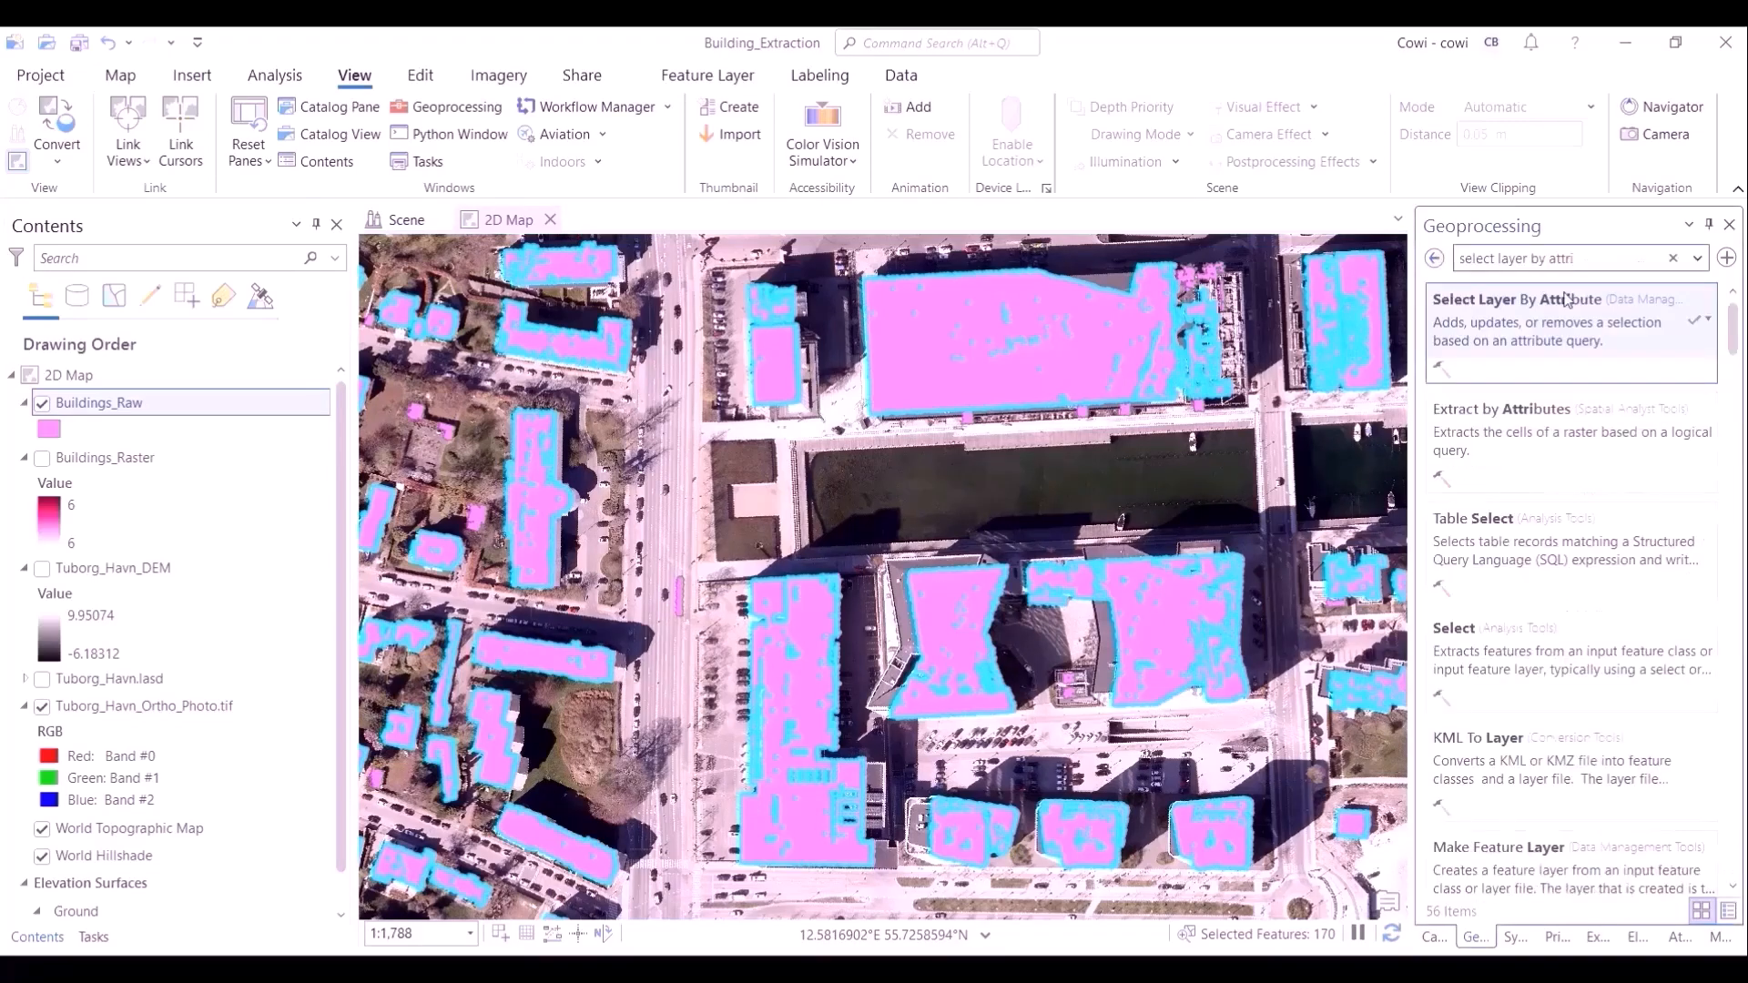
pyautogui.moveTo(1462, 264); pyautogui.dragTo(1425, 273)
pyautogui.write('eliminate polygon')
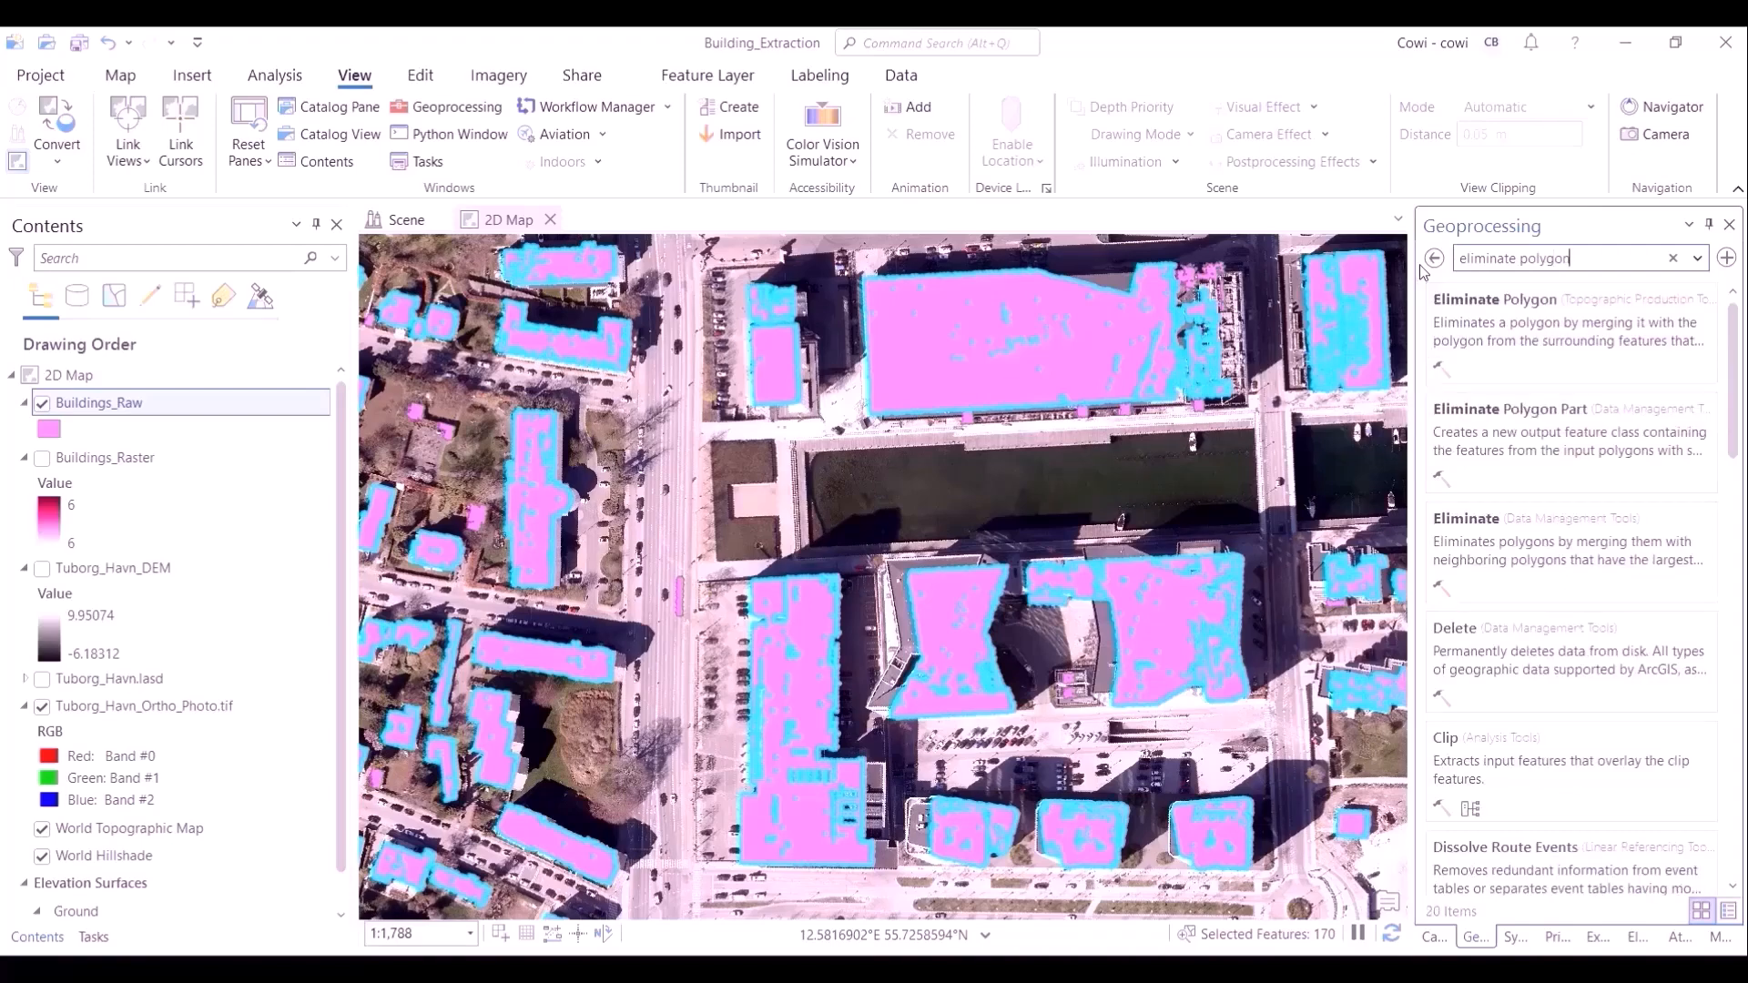
pyautogui.write(' part')
pyautogui.click(1545, 340)
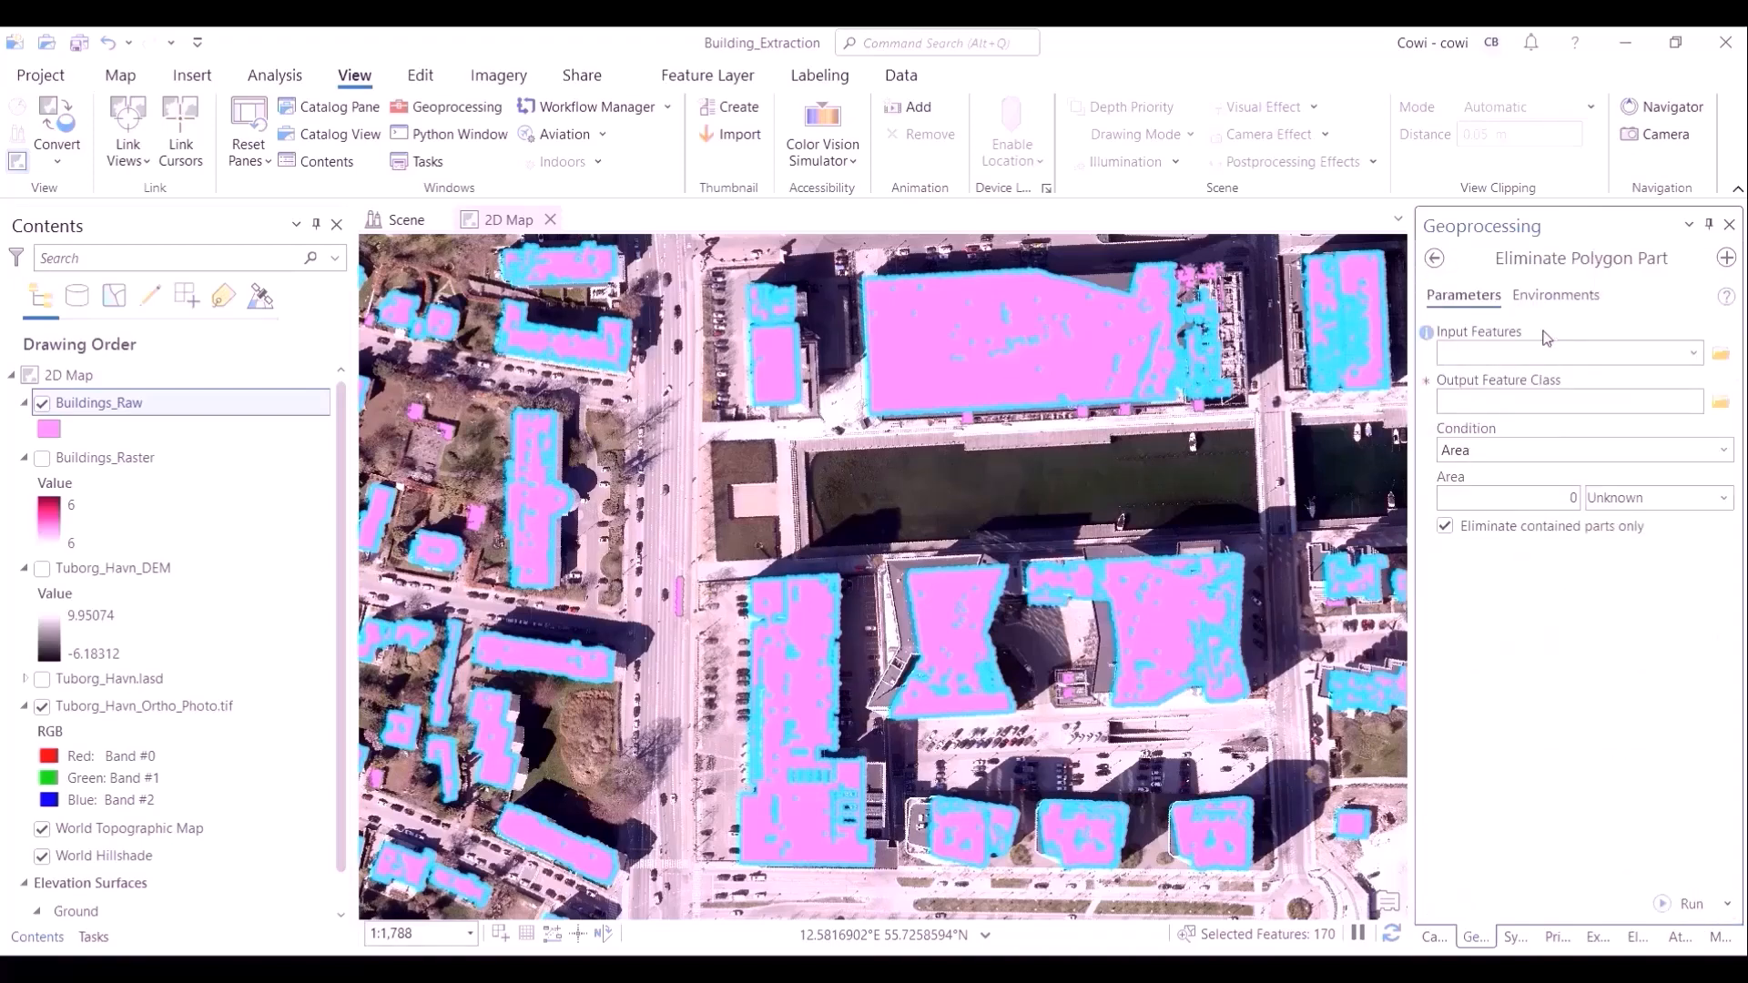
# Step: Eliminate contained parts under 50 square meters from the selected Buildings_Raw polygons, output as Buildings_Clean, and hide the Buildings_Raw layer
pyautogui.click(1693, 354)
pyautogui.tripleClick(1566, 442)
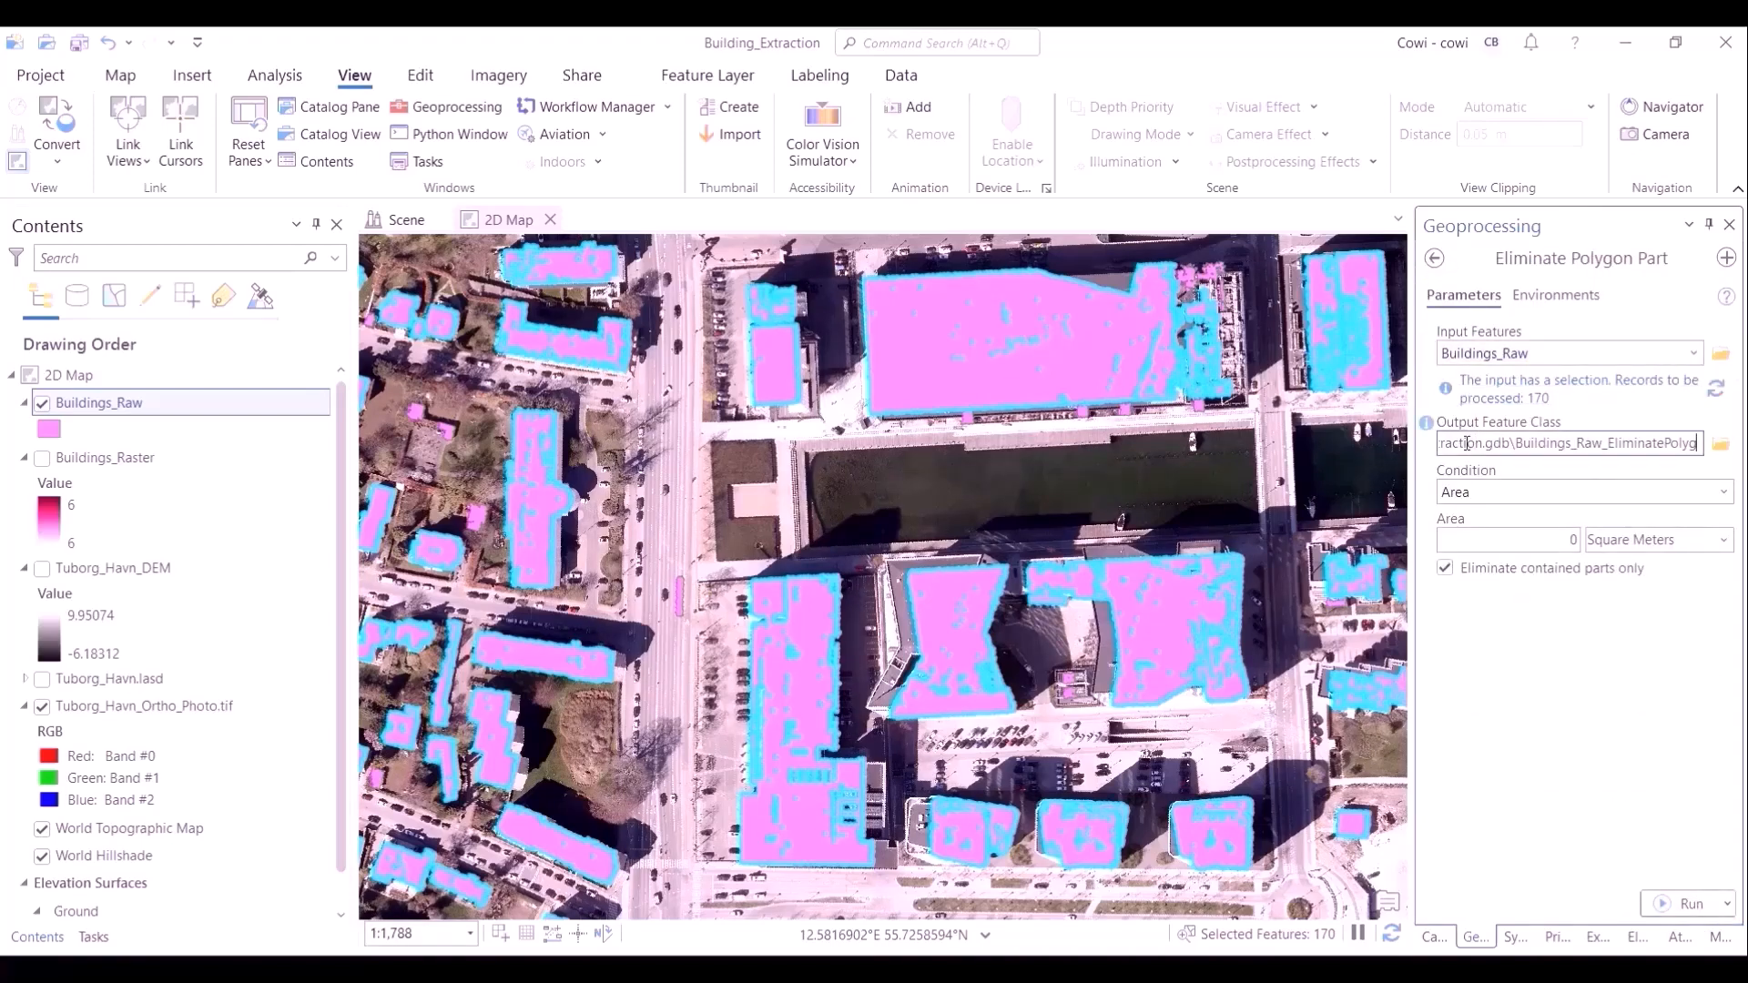
pyautogui.write('Buildings_Clean')
pyautogui.click(1575, 541)
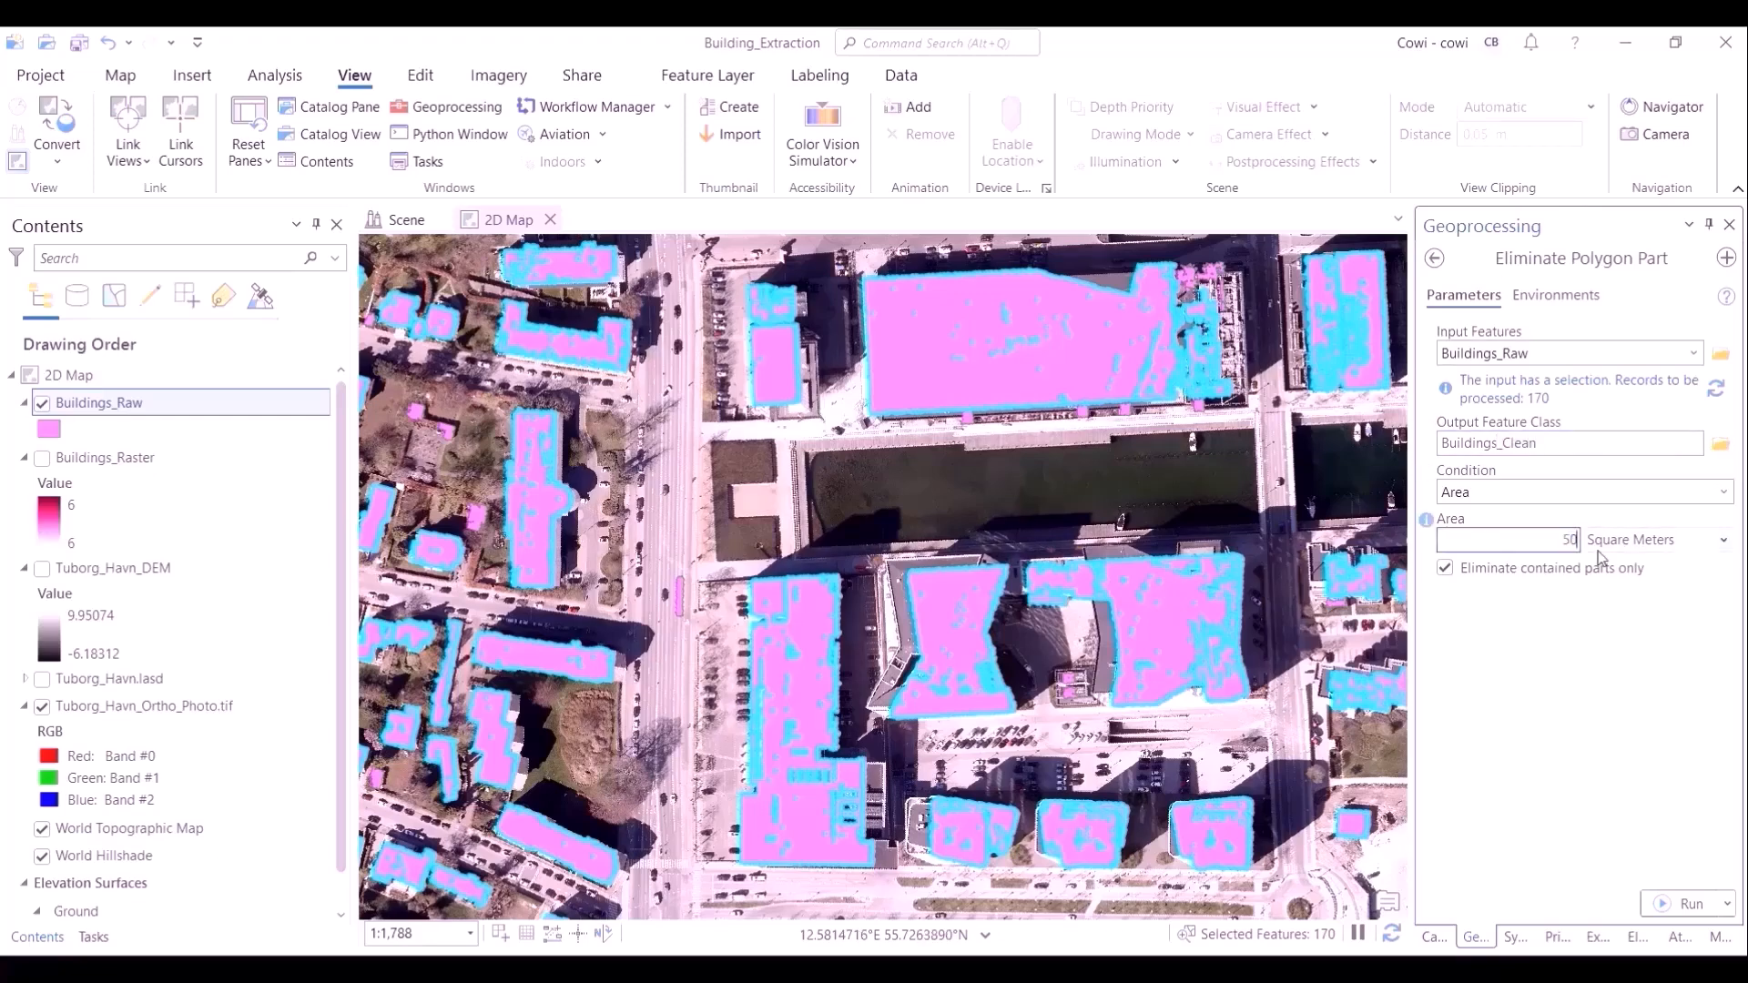
pyautogui.write('50')
pyautogui.click(1692, 902)
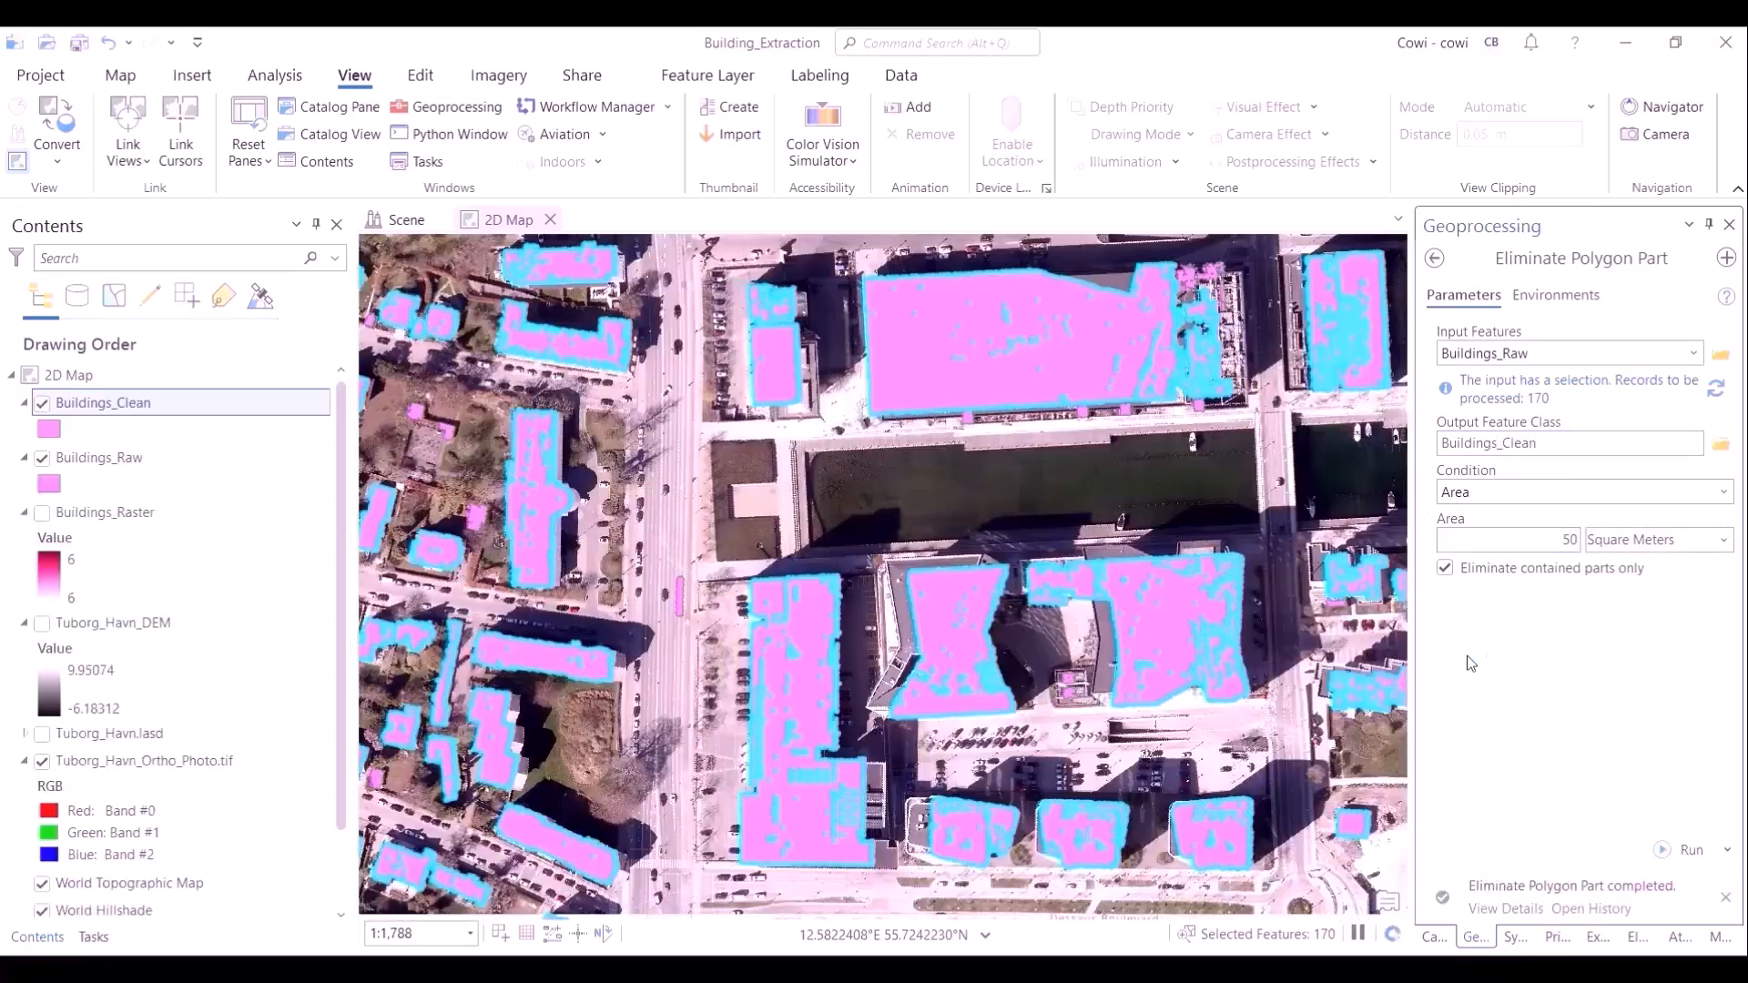
pyautogui.click(42, 458)
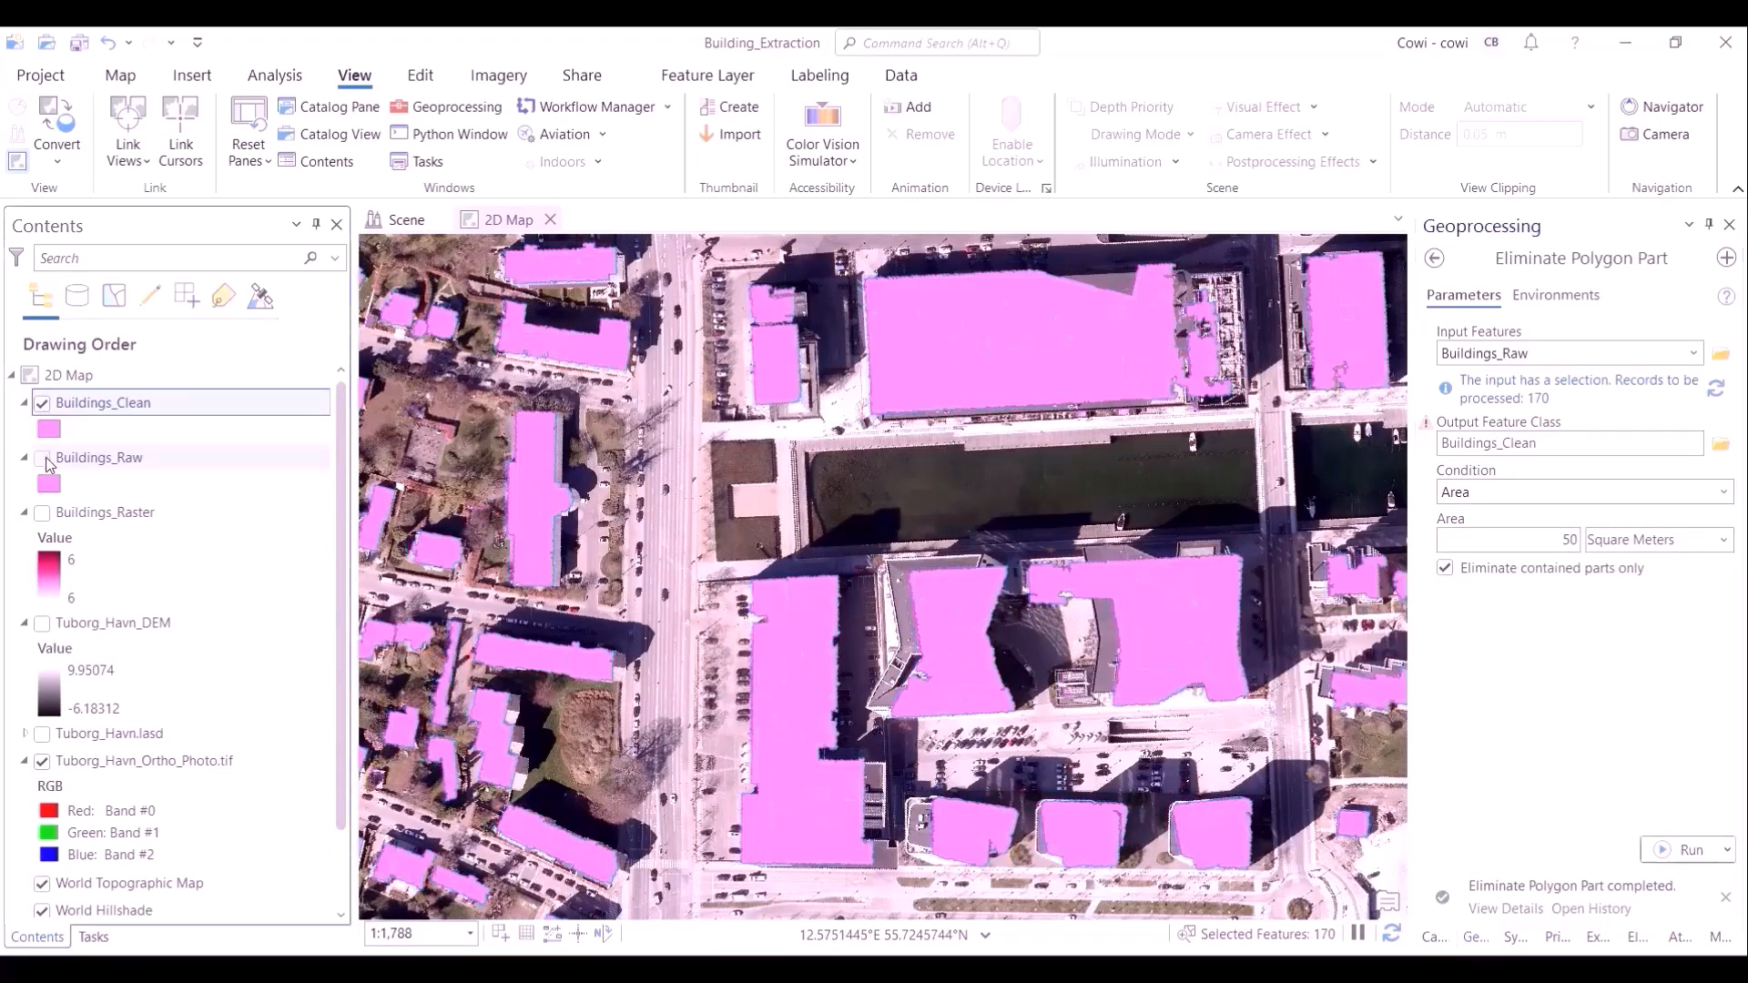
# Step: Compare the Buildings_Clean polygons with Buildings_Raw by toggling layer visibility, leaving only Buildings_Clean shown, and review the whole area
pyautogui.moveTo(848, 423); pyautogui.dragTo(546, 530)
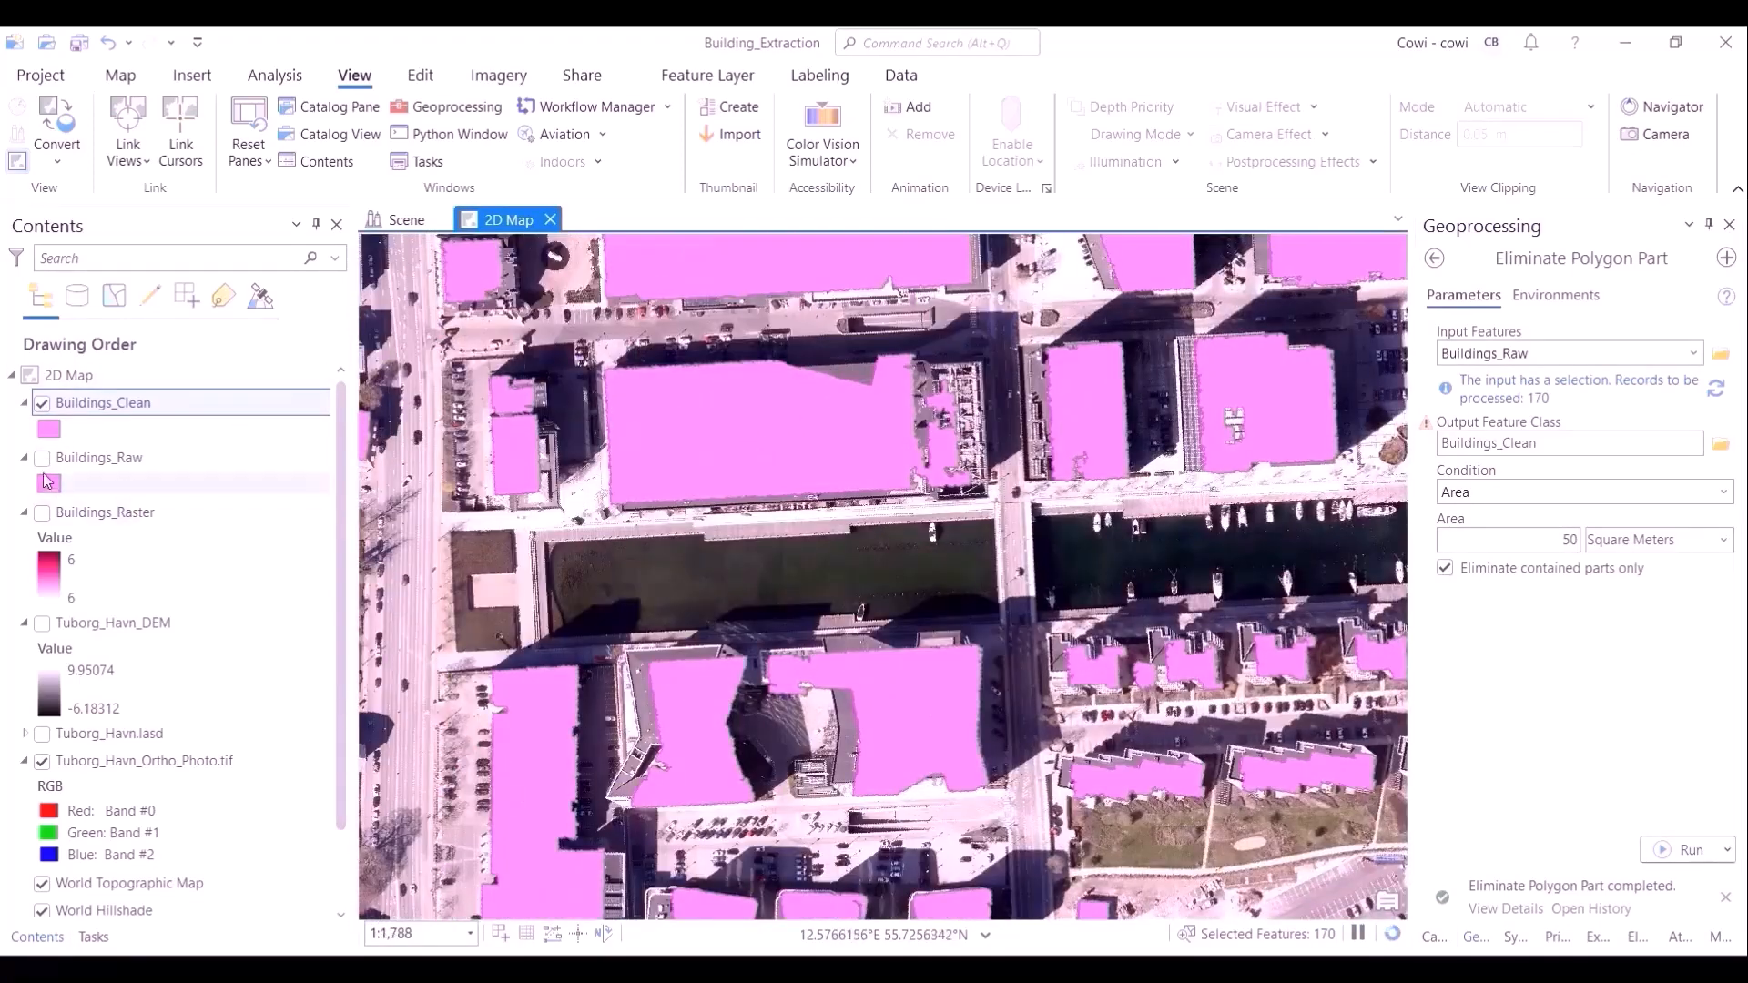
pyautogui.click(42, 458)
pyautogui.click(42, 404)
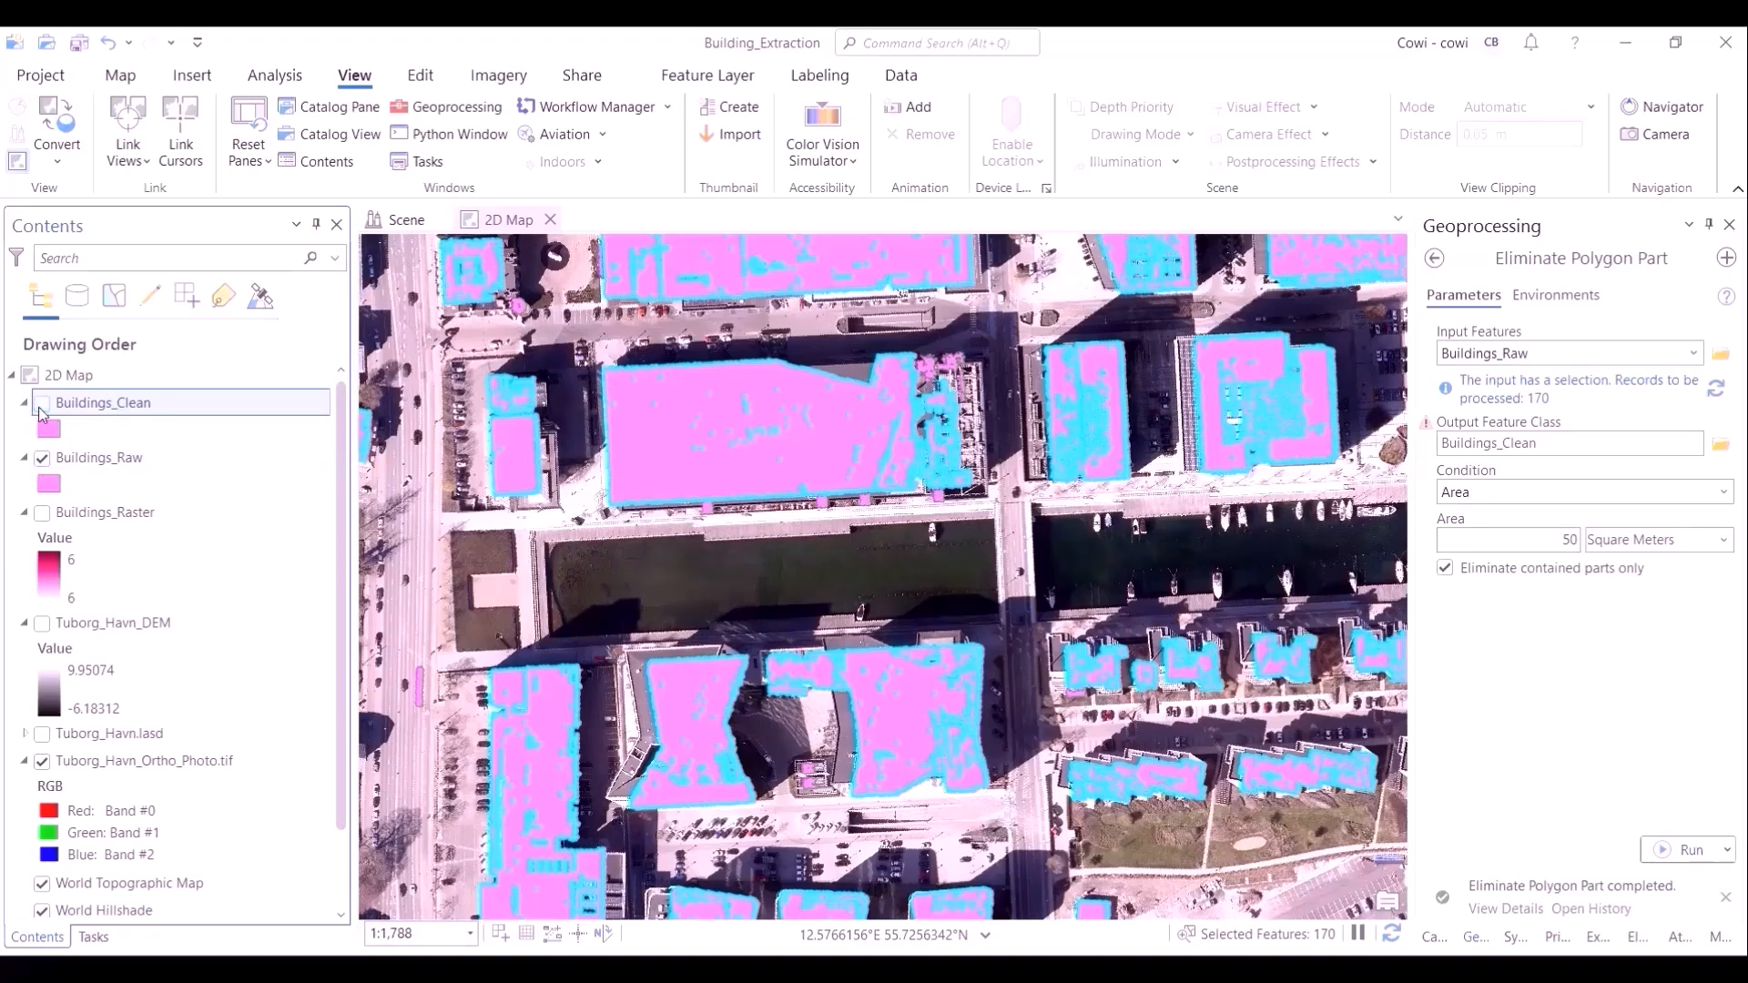
pyautogui.click(42, 458)
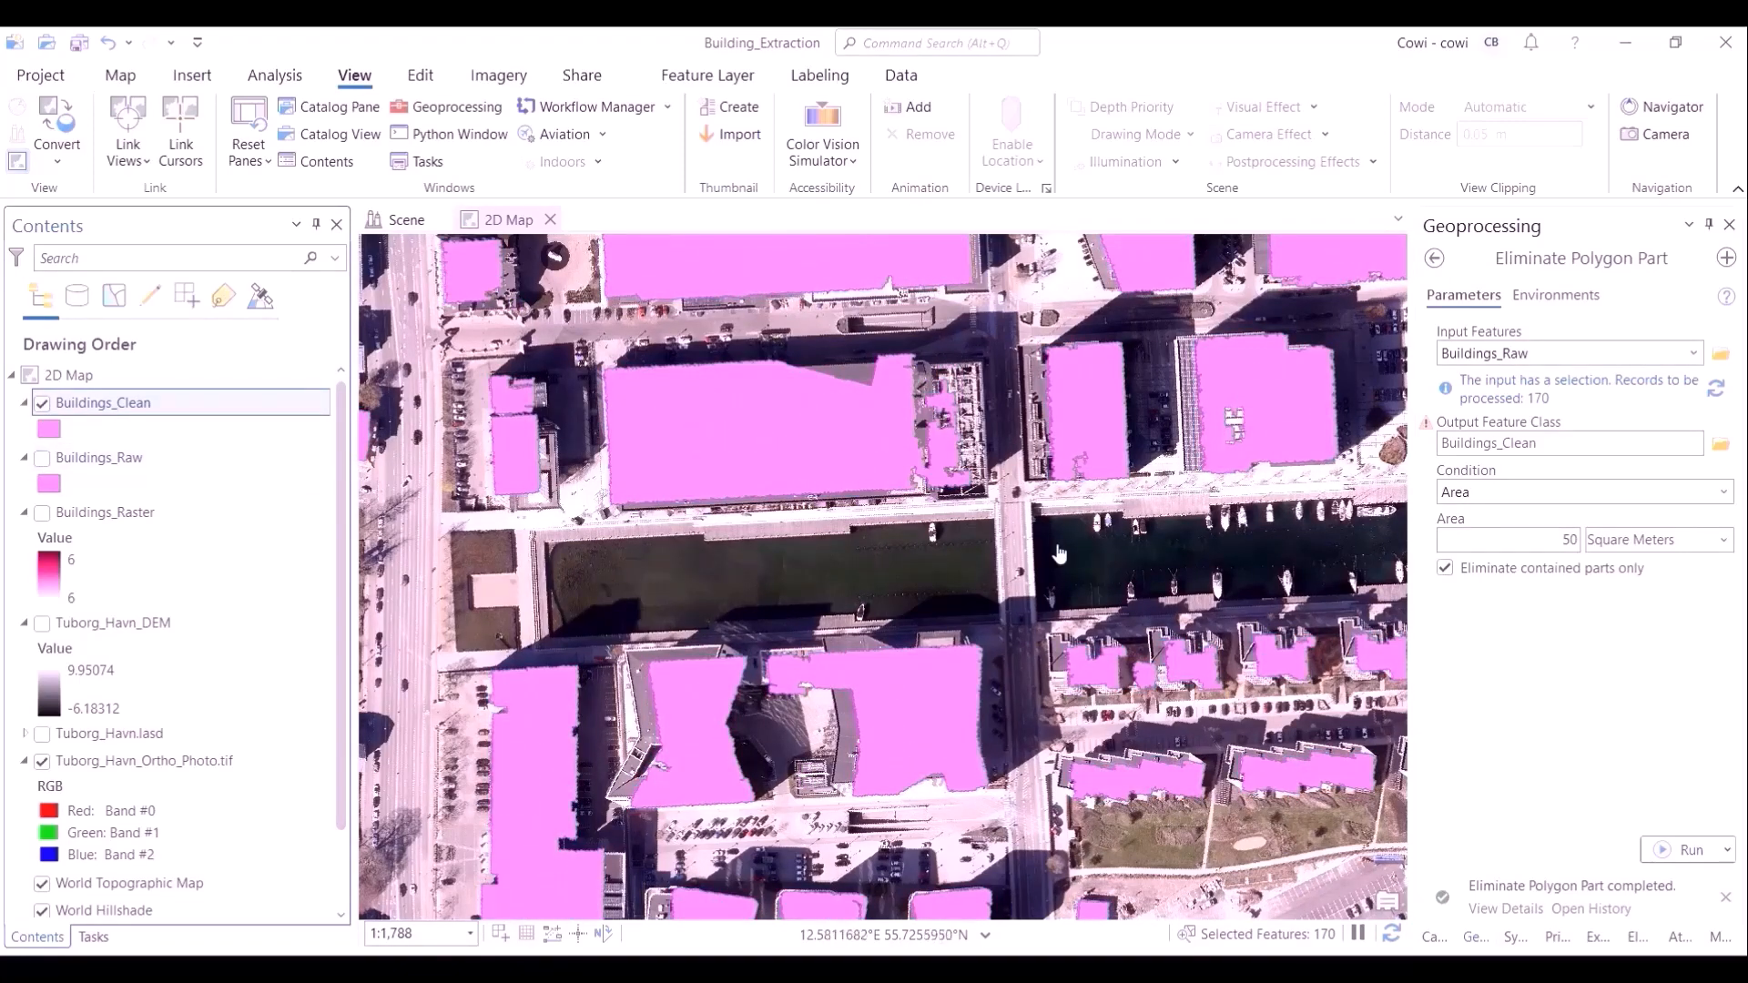
pyautogui.scroll(-4, 1003, 560)
pyautogui.moveTo(1002, 560); pyautogui.dragTo(980, 561)
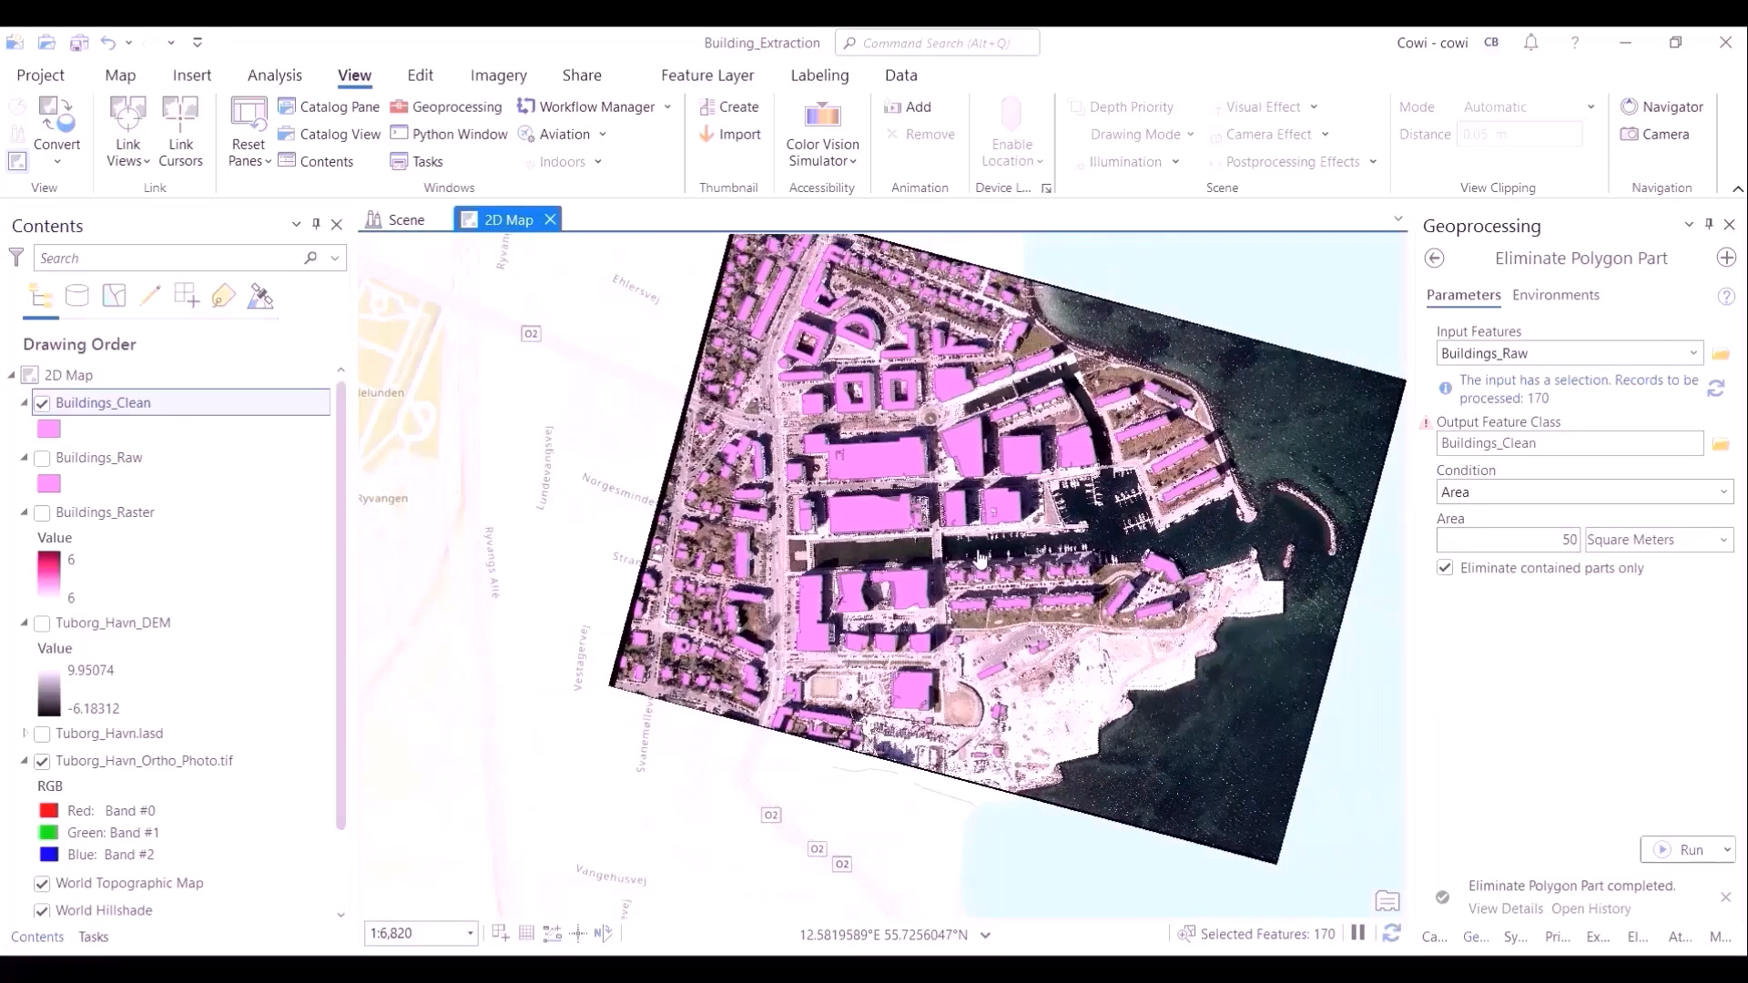
# Step: Search the geoprocessing tools for "regular", open Regularize Building Footprint, and set Buildings_Clean as input and Building_Footprints as output
pyautogui.click(1434, 258)
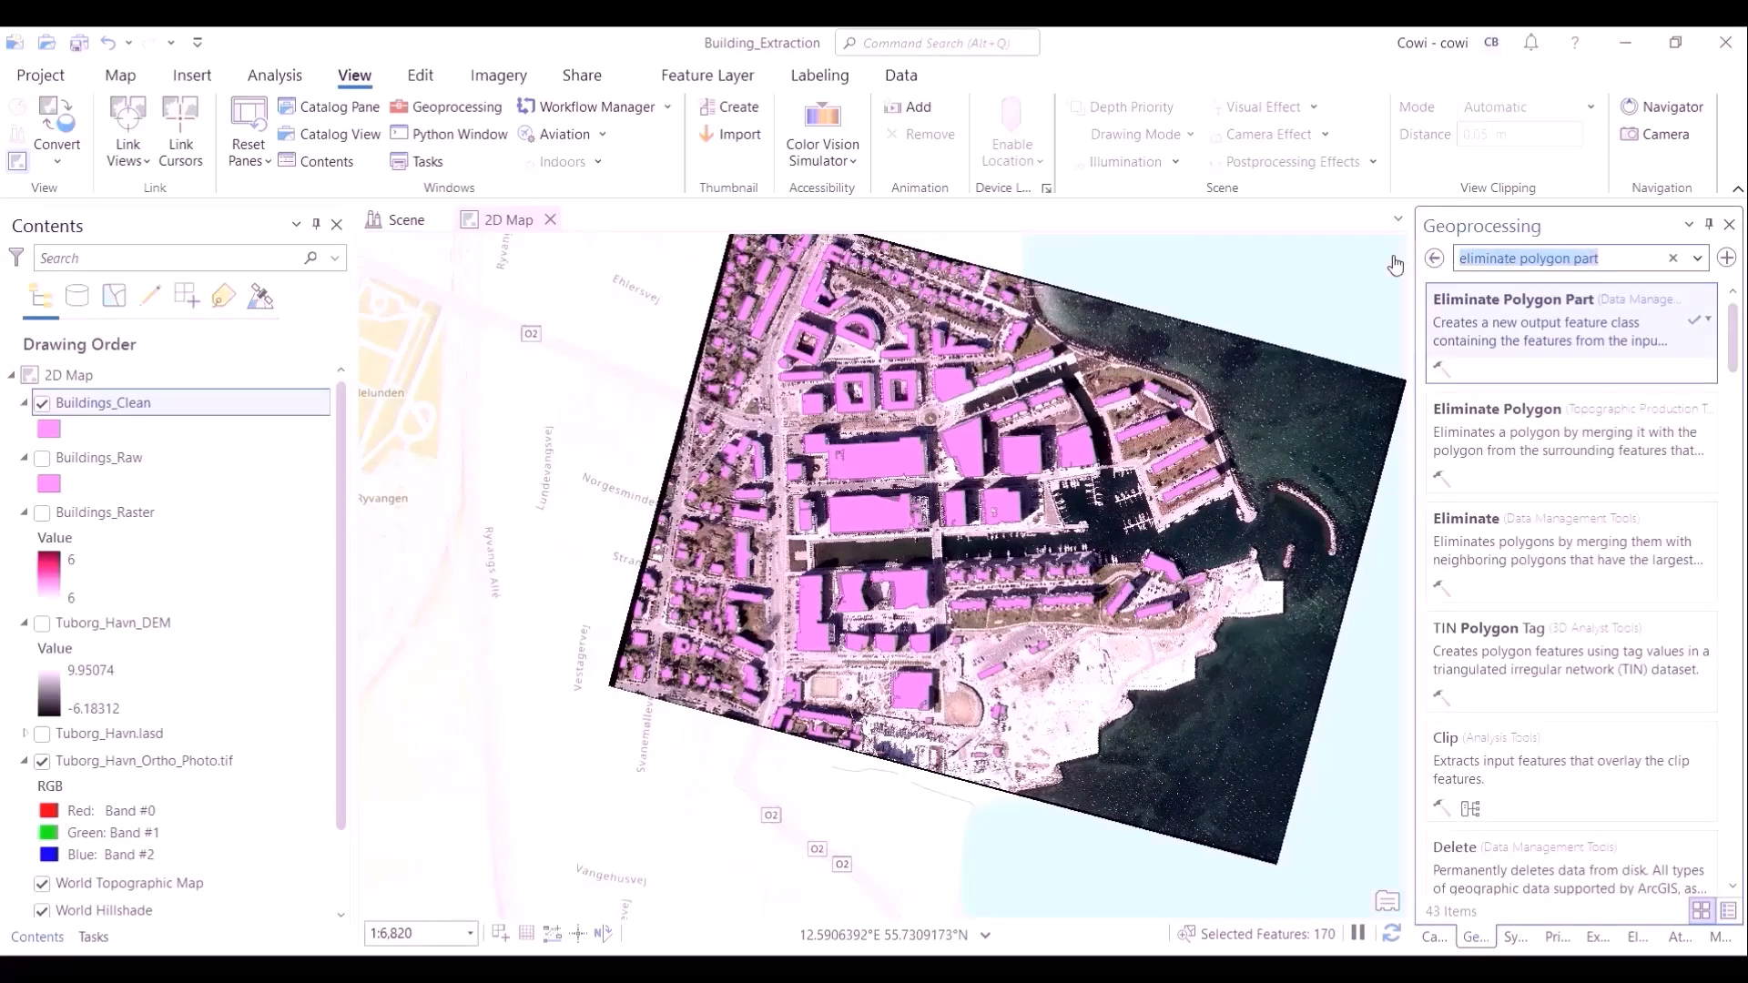
pyautogui.write('regular')
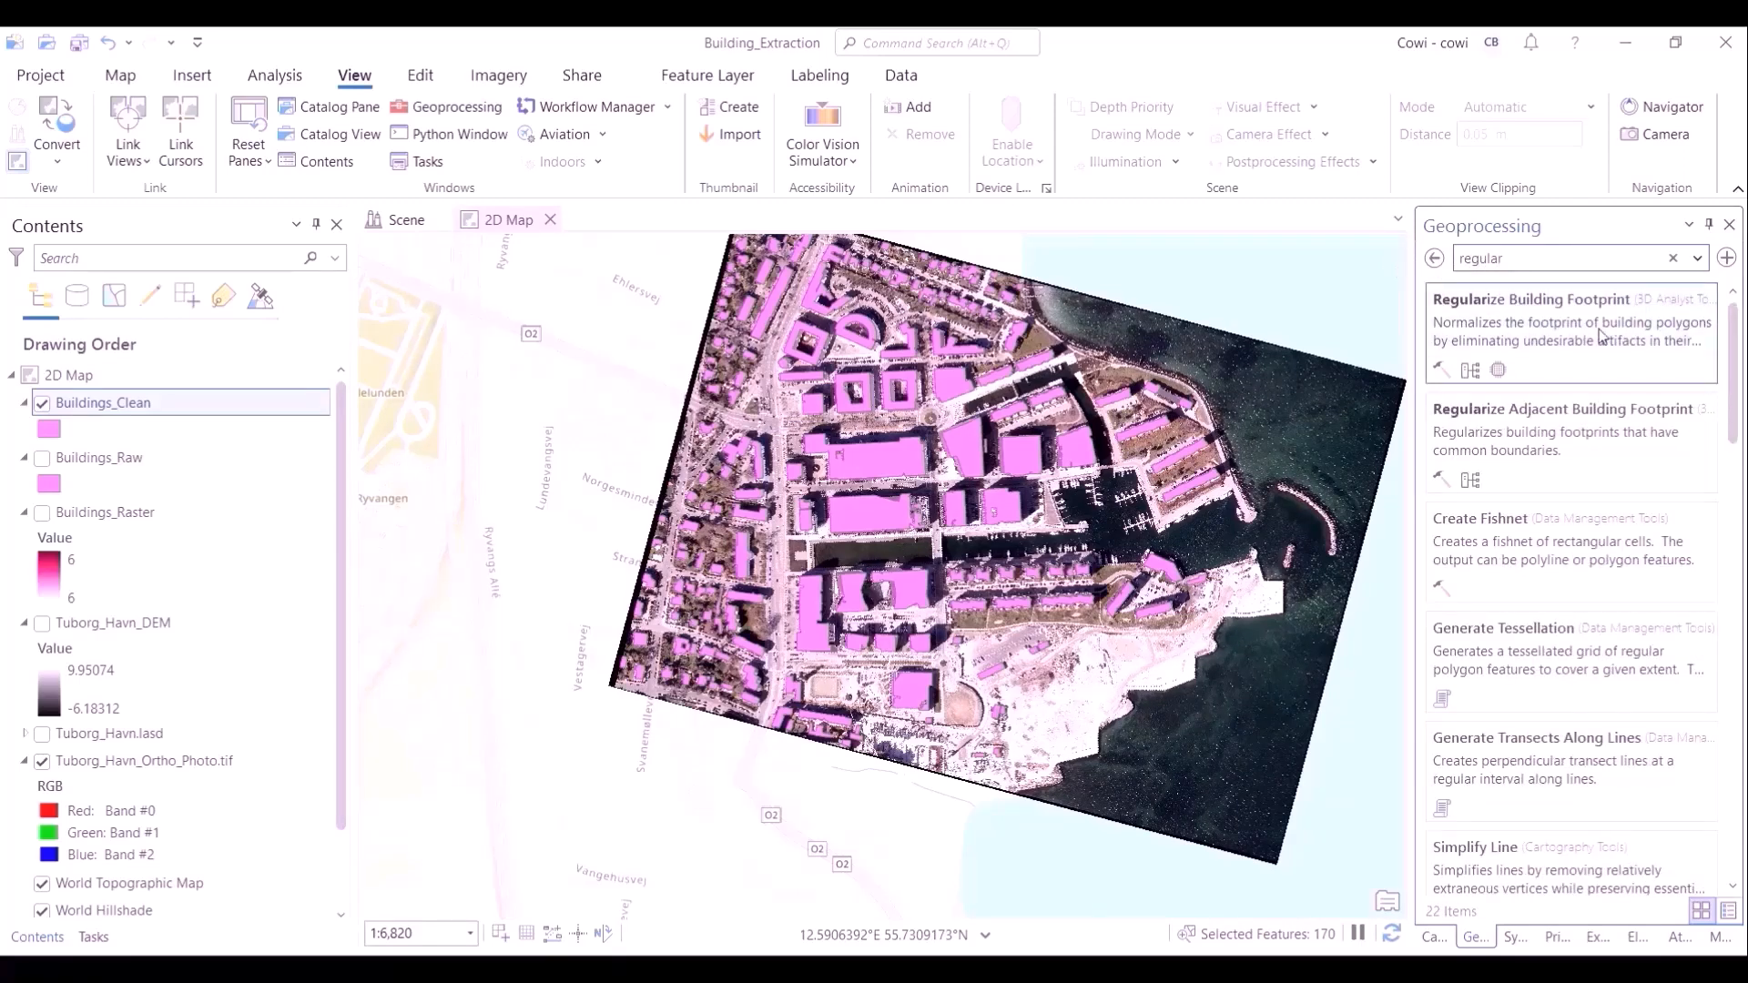
pyautogui.click(1600, 336)
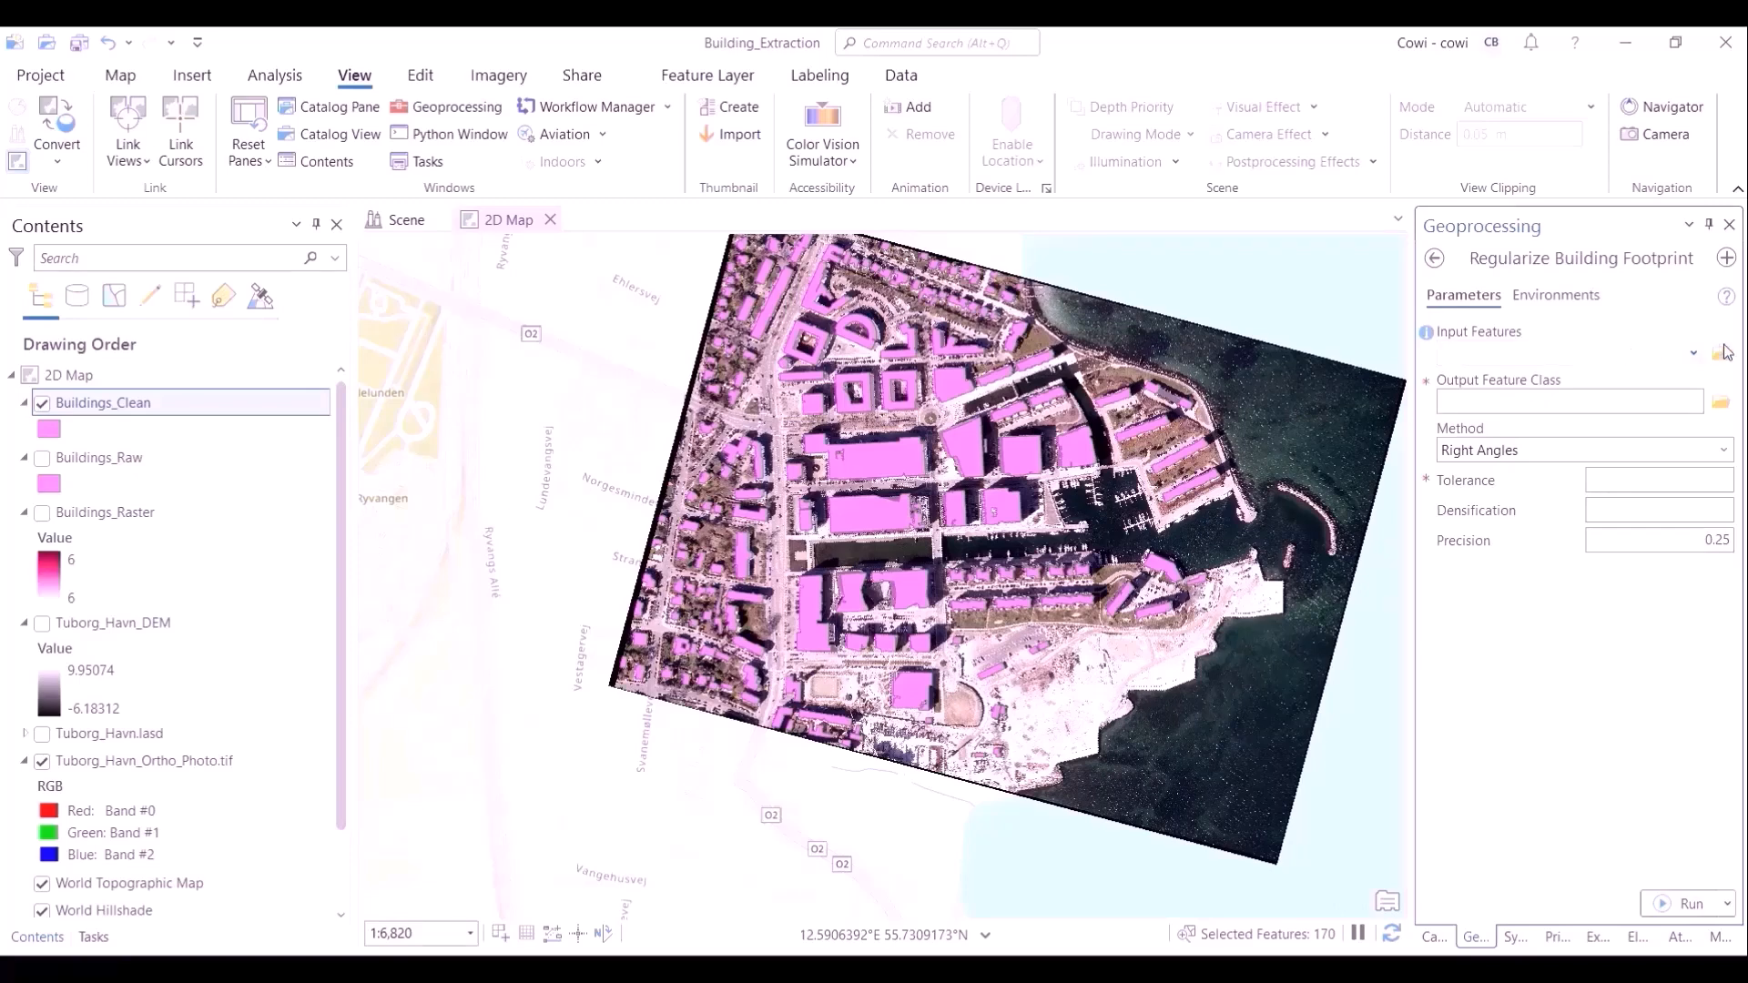
pyautogui.click(1607, 401)
pyautogui.write('Bui')
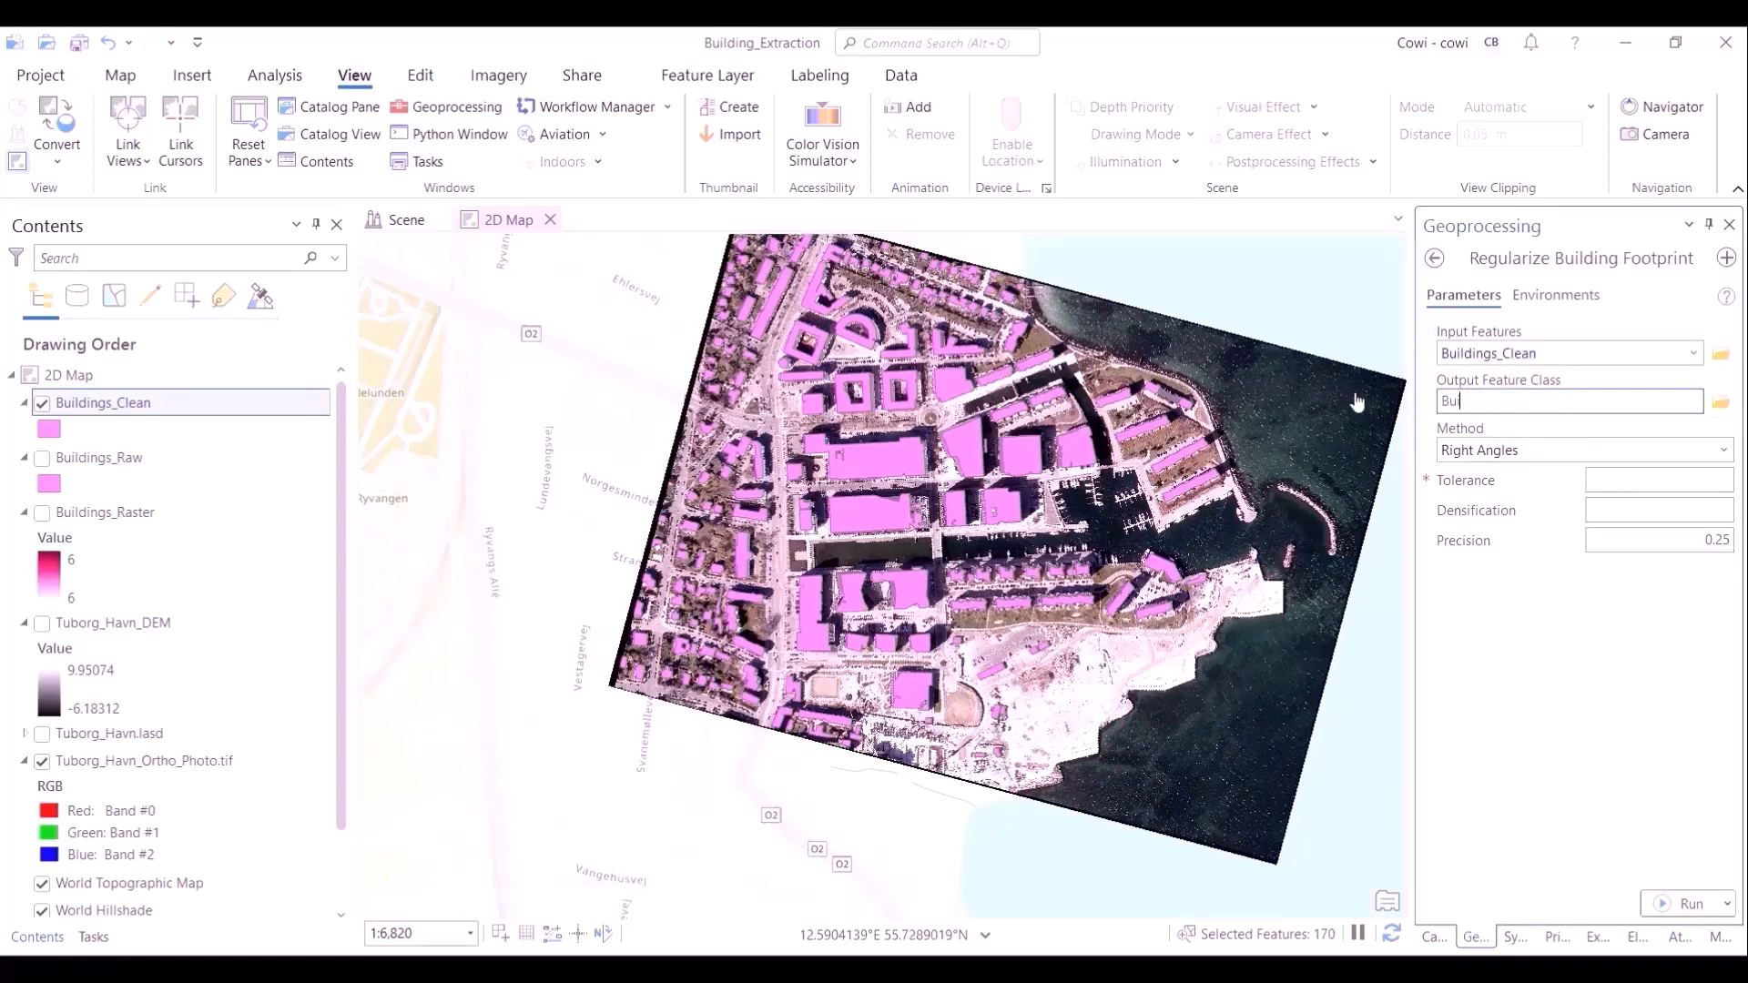
pyautogui.write('lding_Footprints')
pyautogui.click(1618, 642)
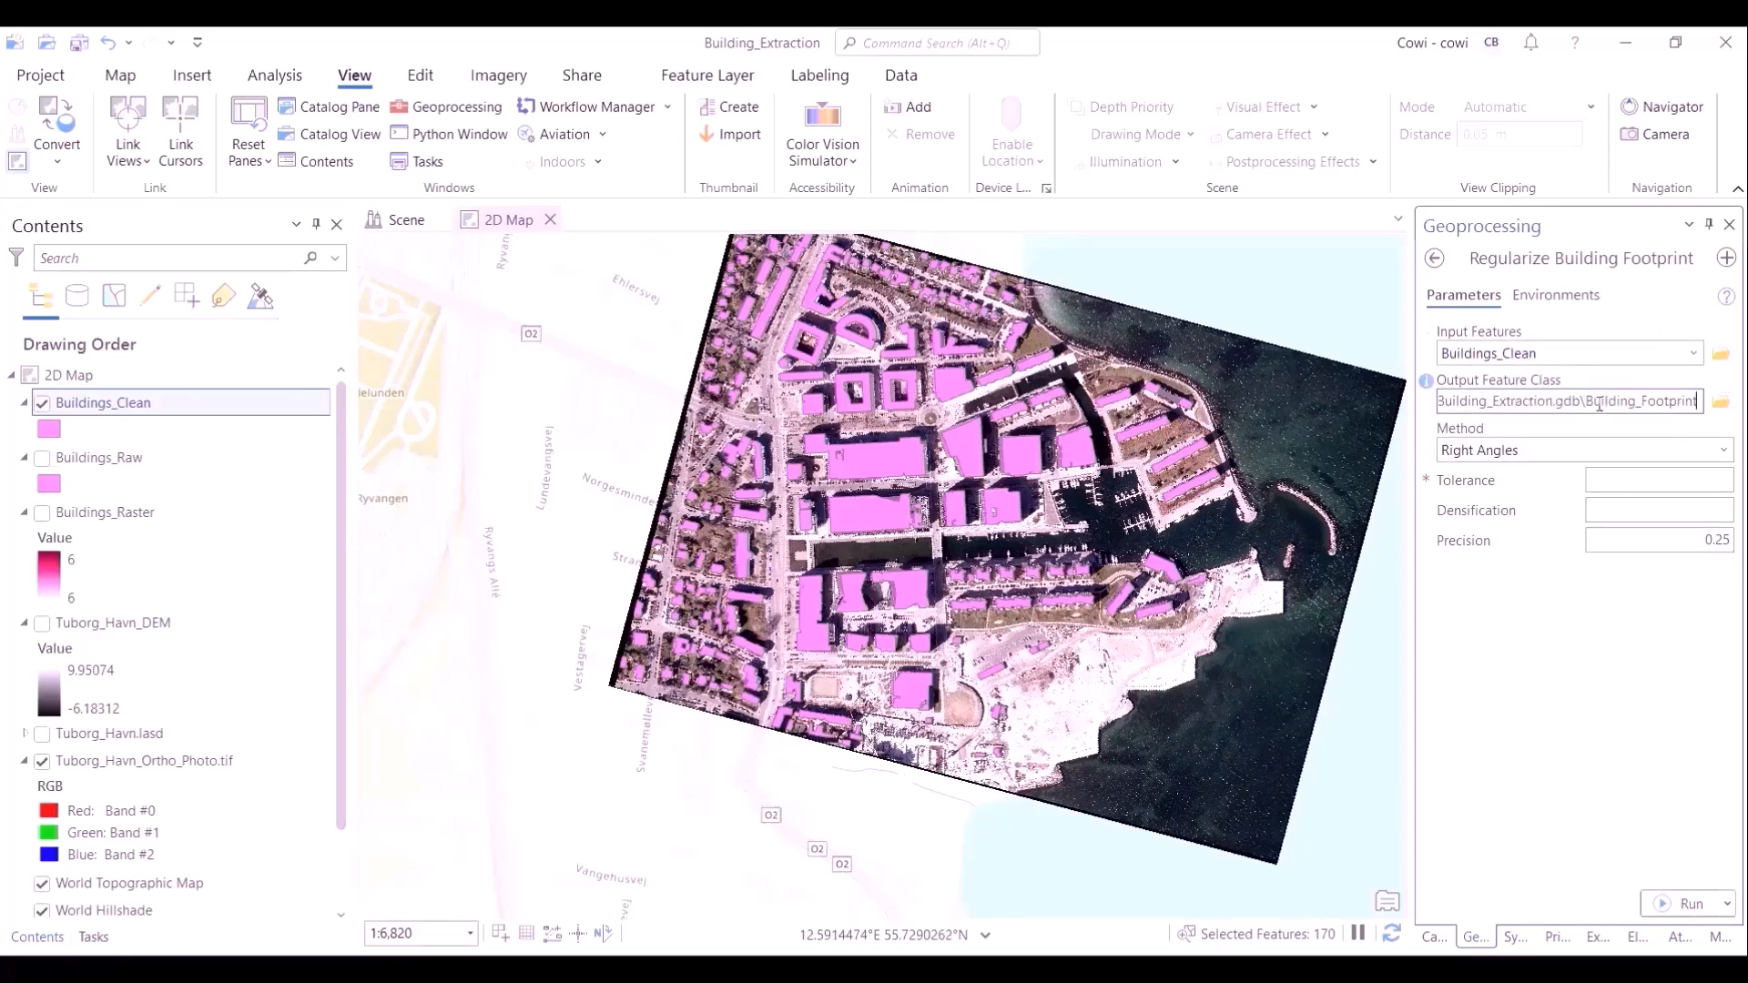
# Step: Run the footprint regularization with the Right Angles method, tolerance 1, densification 1 and precision 0.15
pyautogui.click(1717, 482)
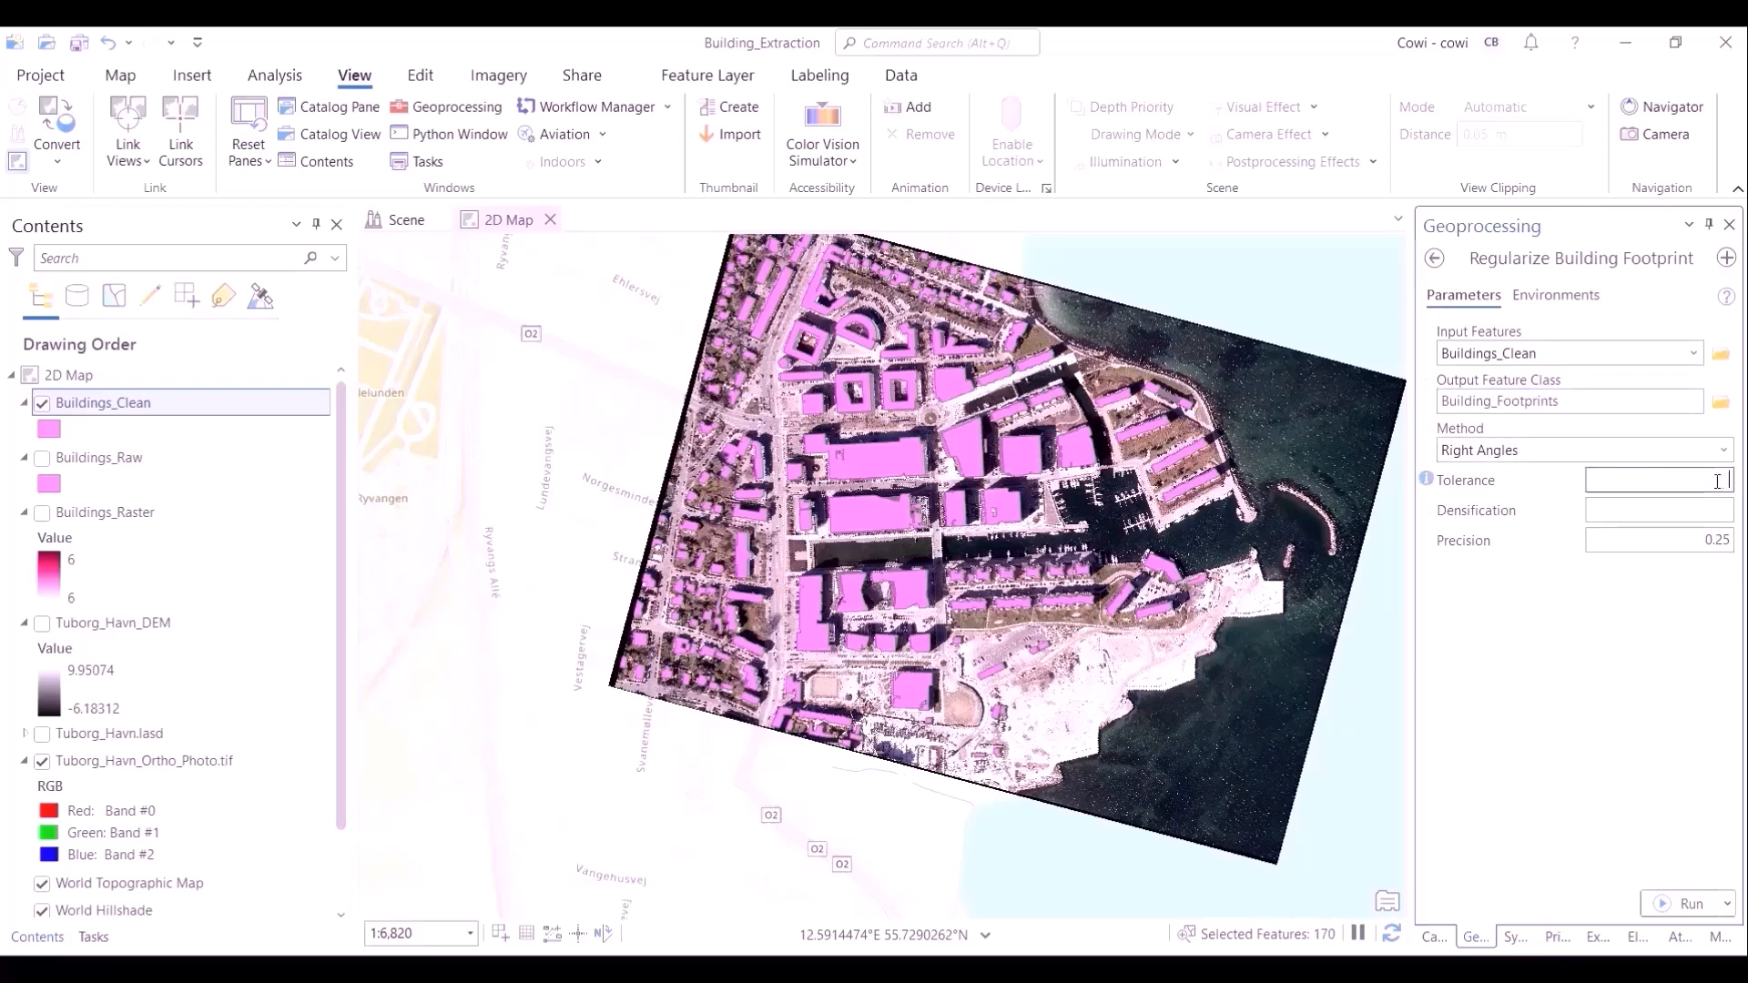
pyautogui.click(1717, 509)
pyautogui.press('Tab')
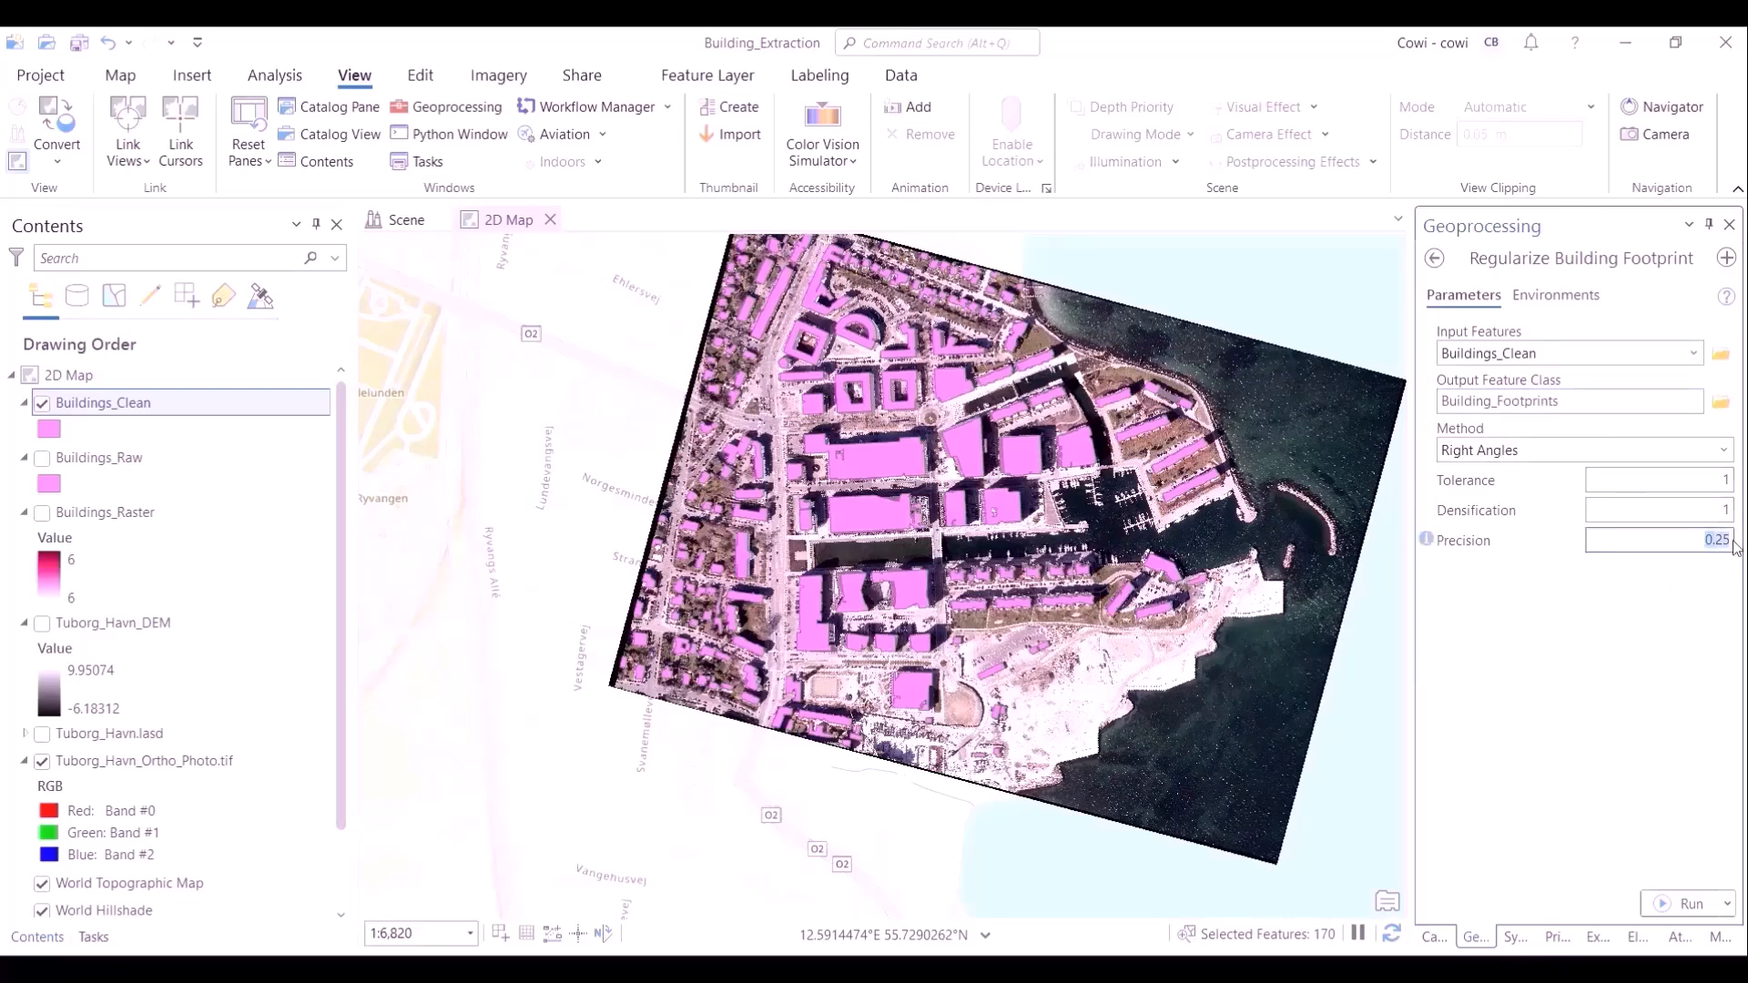
pyautogui.write('0.15')
pyautogui.click(1718, 586)
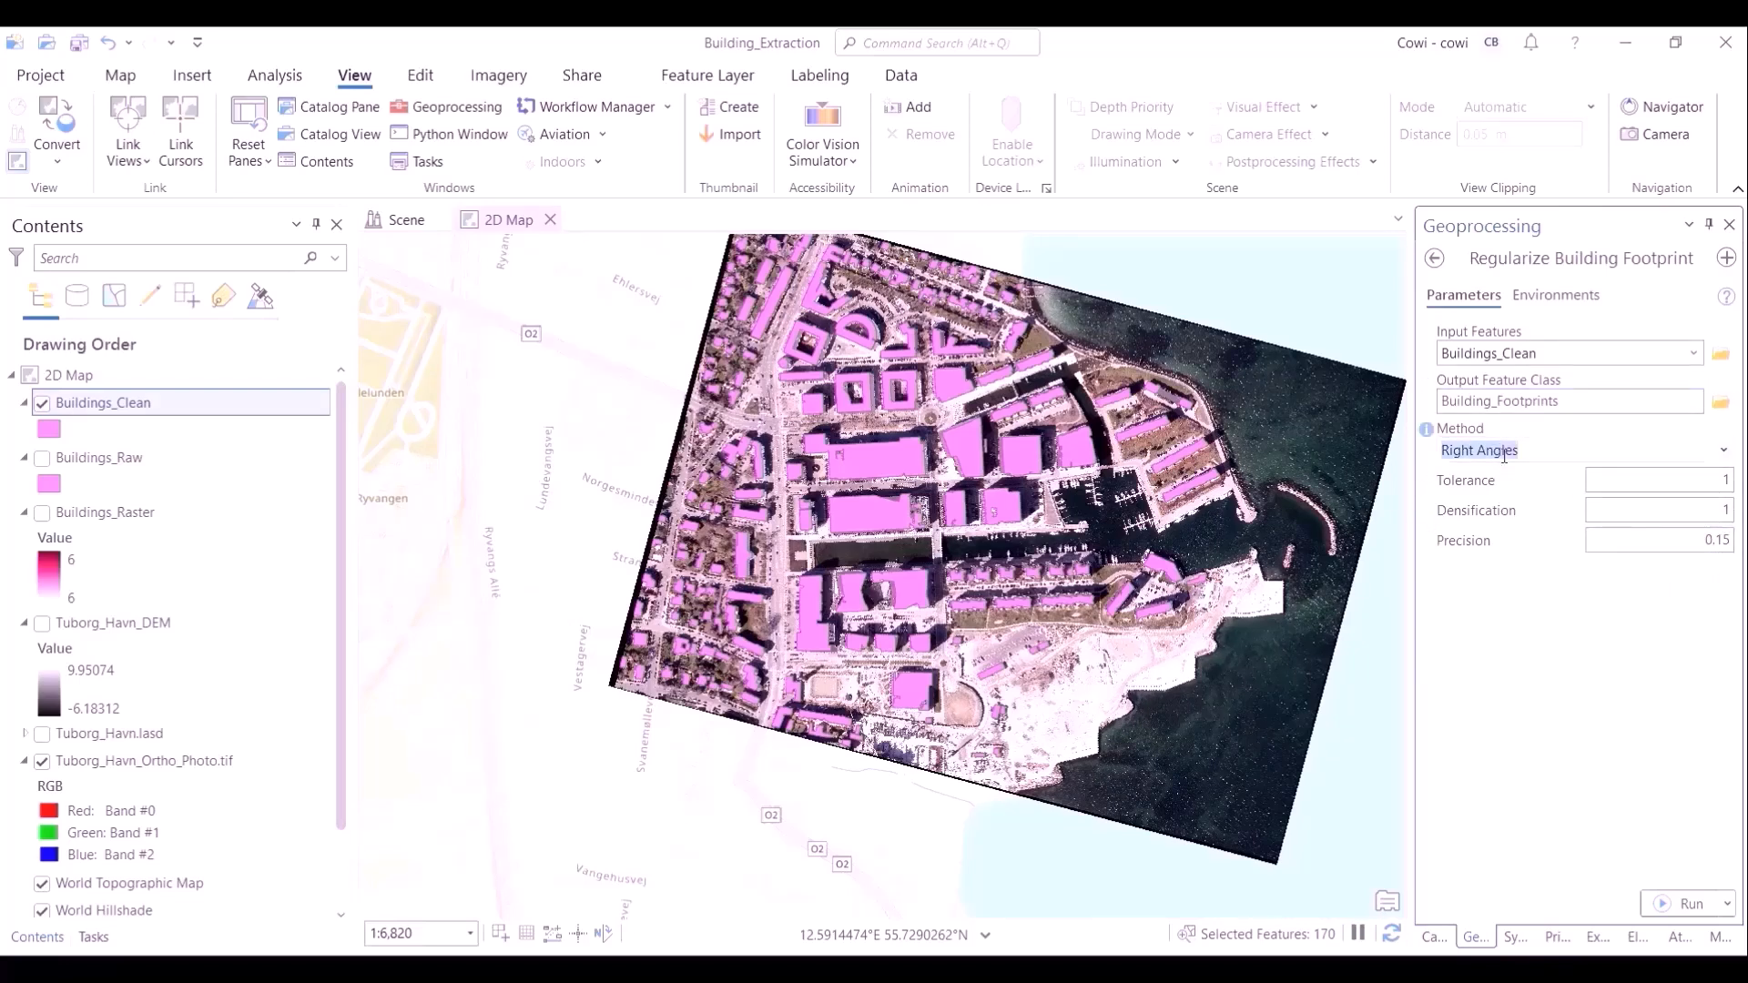
pyautogui.click(1723, 450)
pyautogui.click(1596, 605)
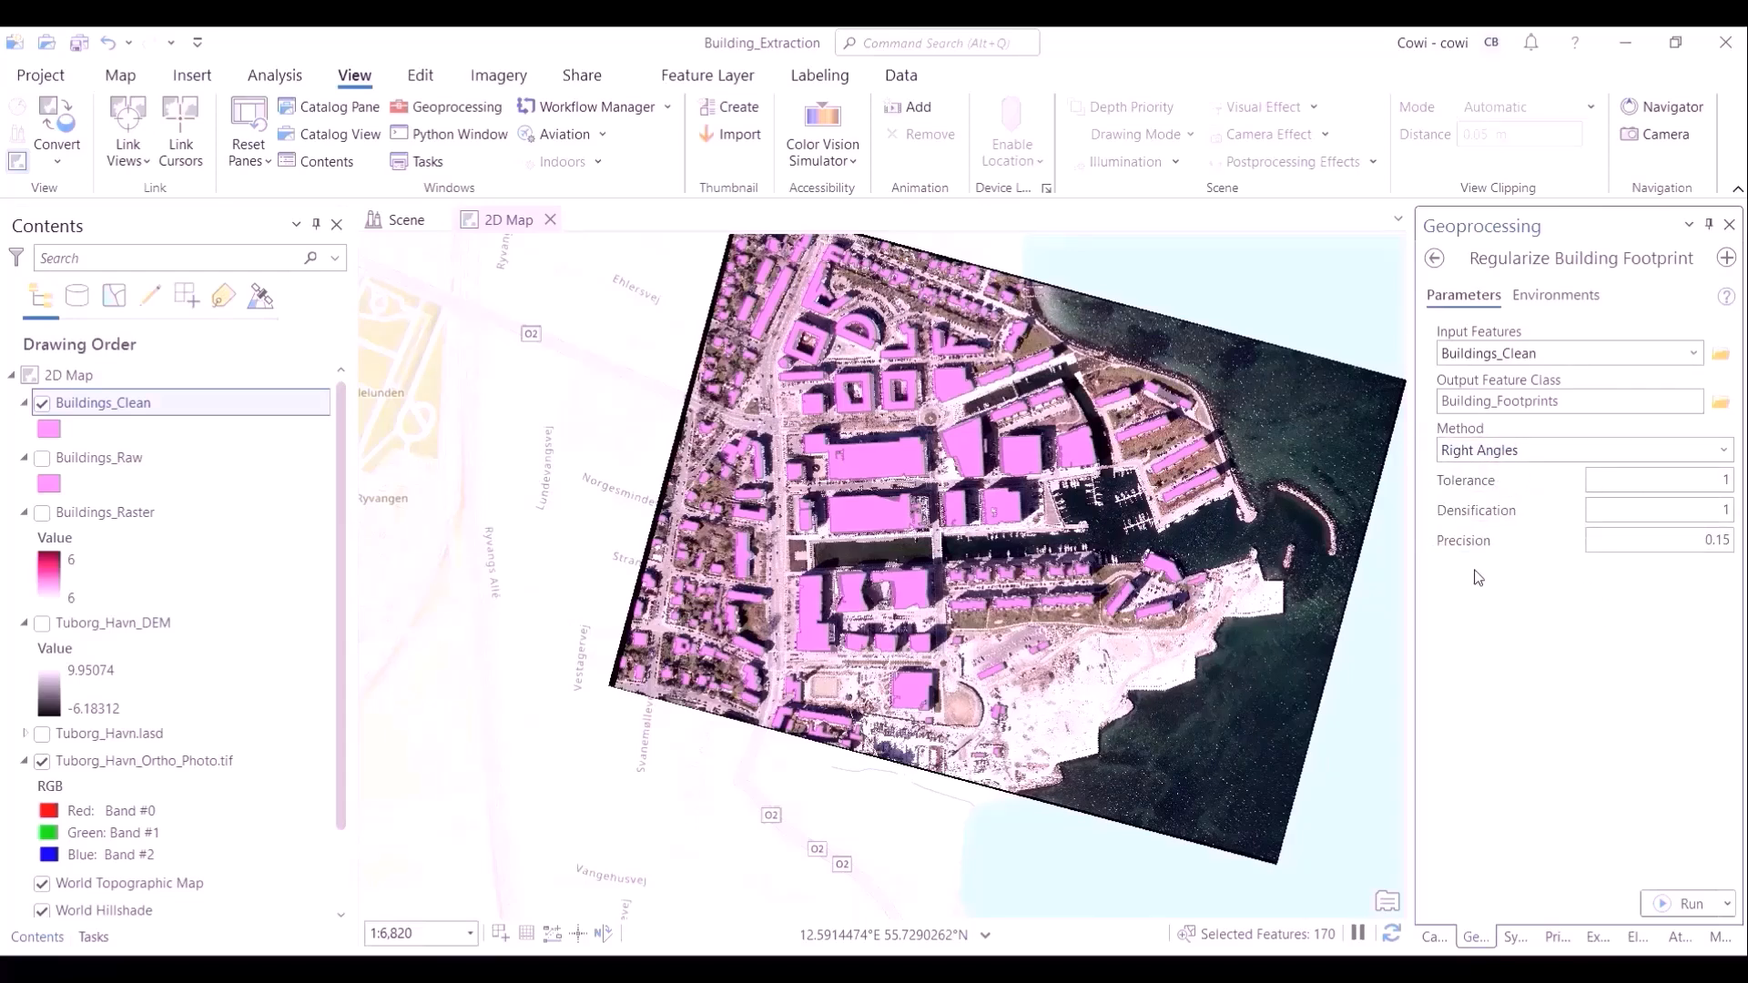
pyautogui.click(1685, 905)
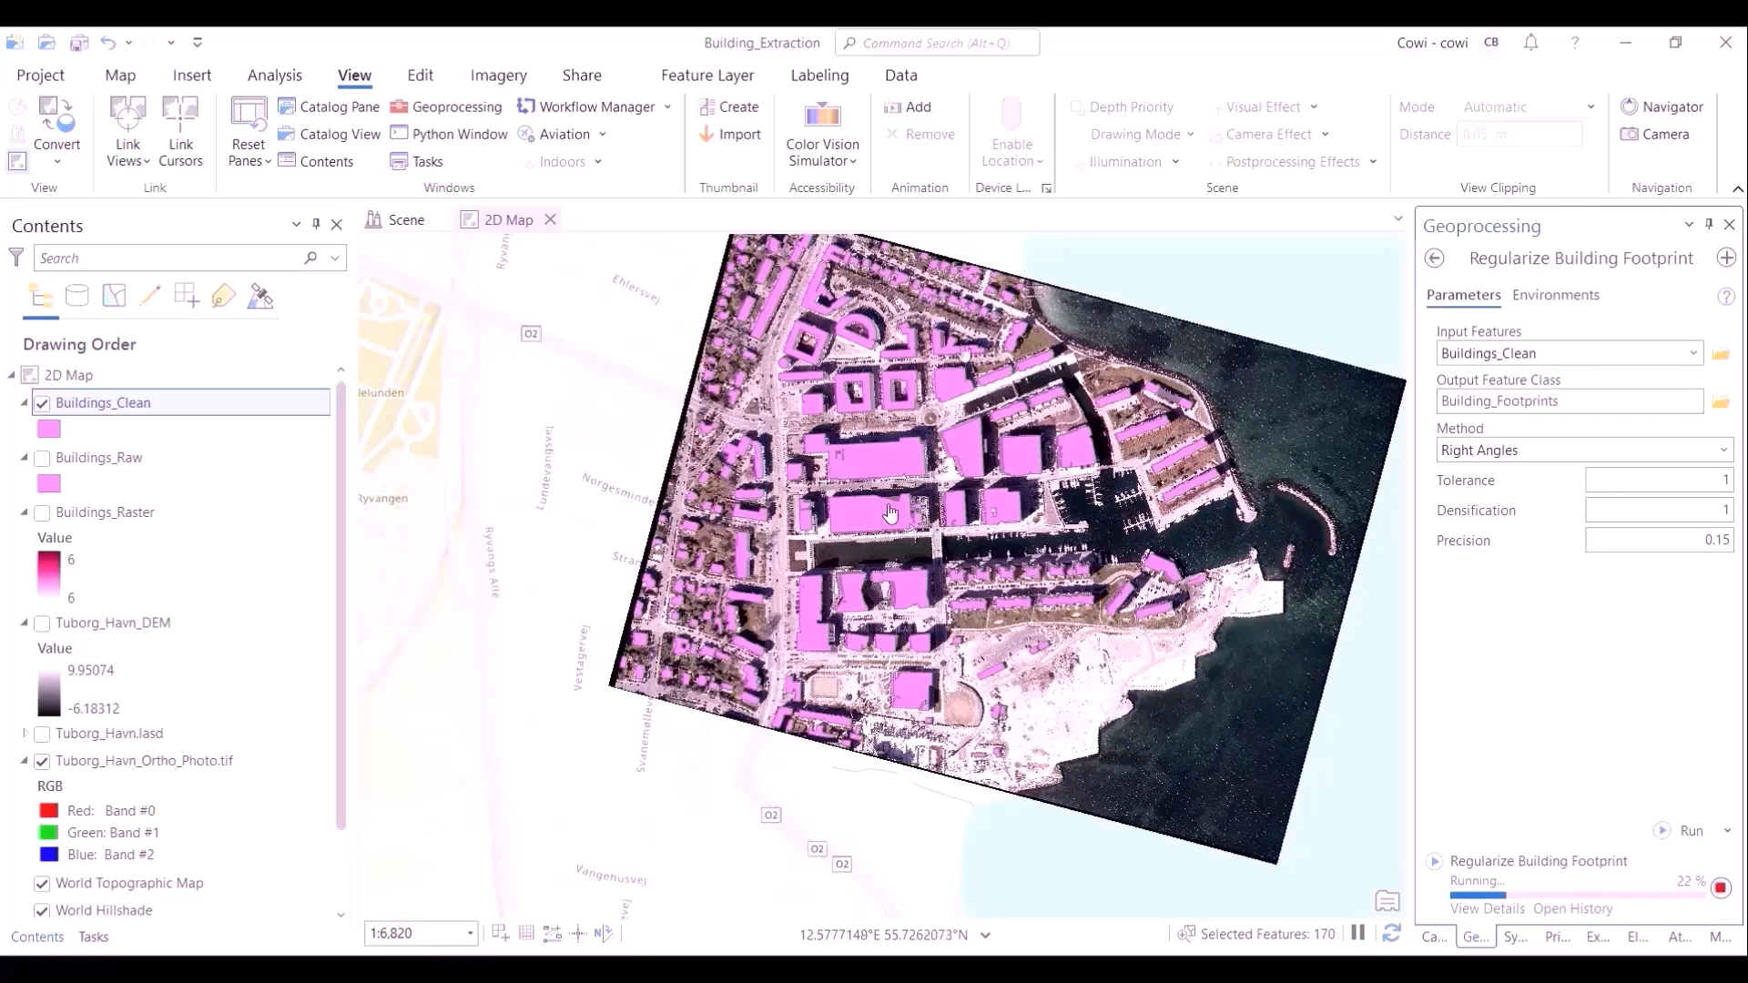
# Step: Compare the regularized Building_Footprints edges with Buildings_Clean on a large building by toggling the Building_Footprints layer
pyautogui.scroll(4, 898, 491)
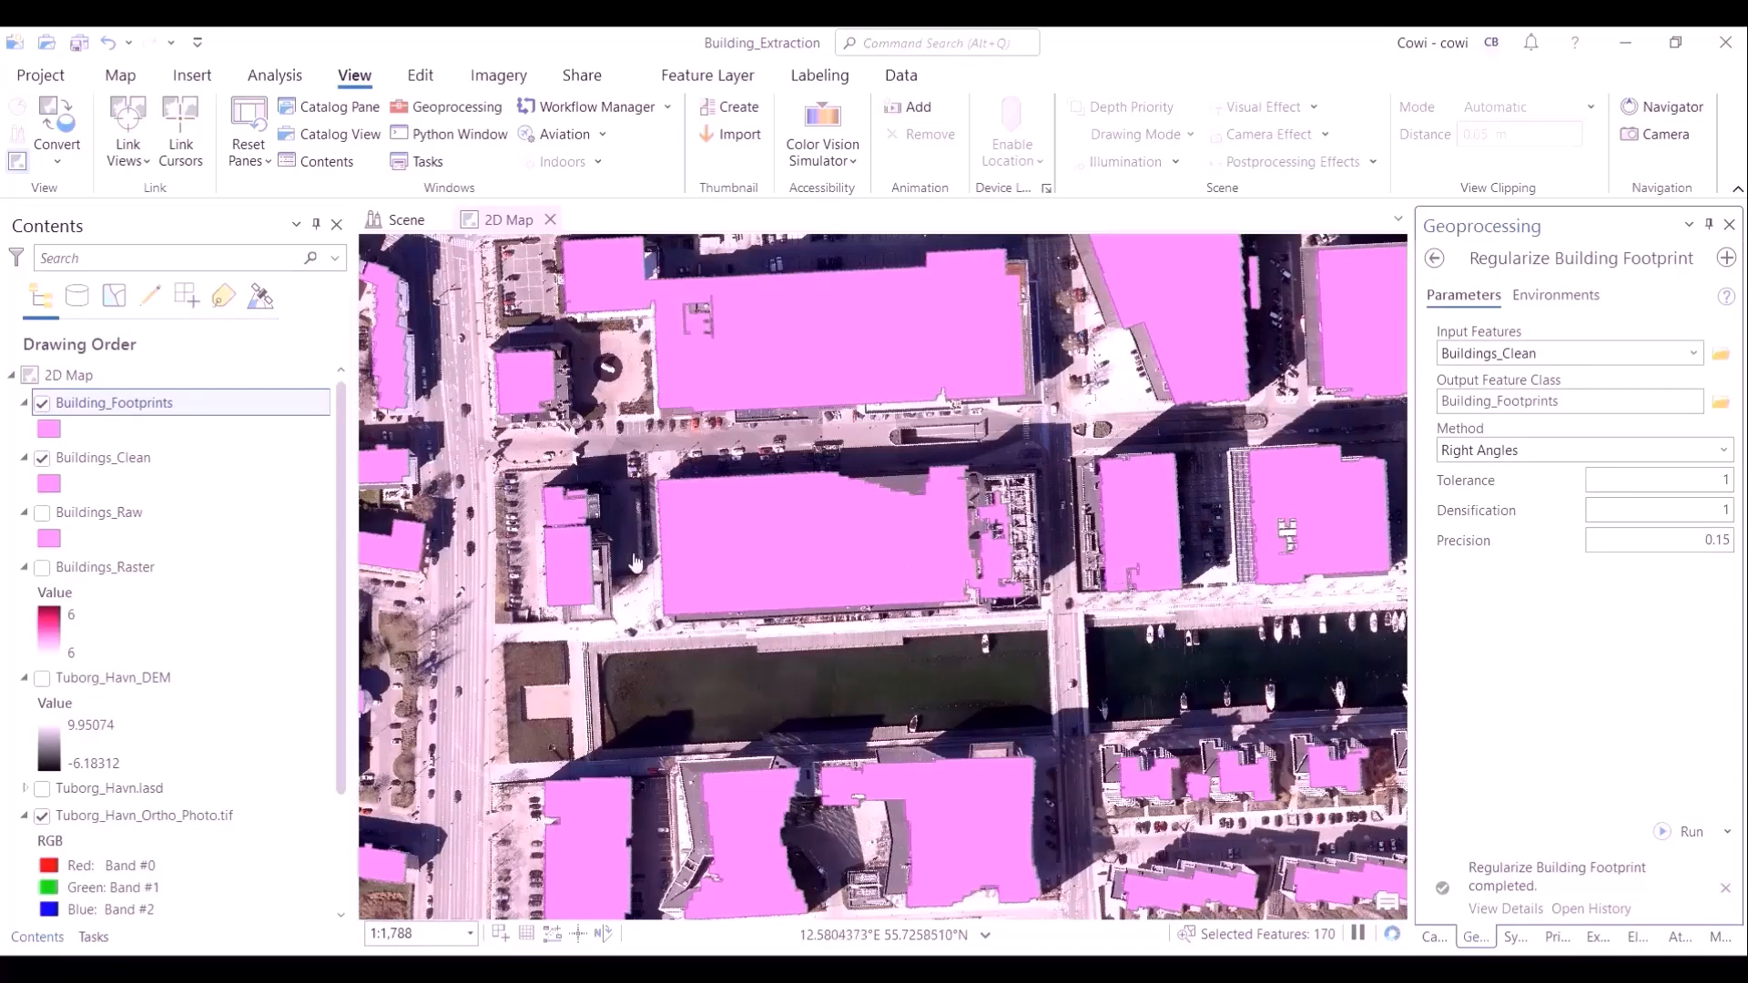
pyautogui.click(42, 404)
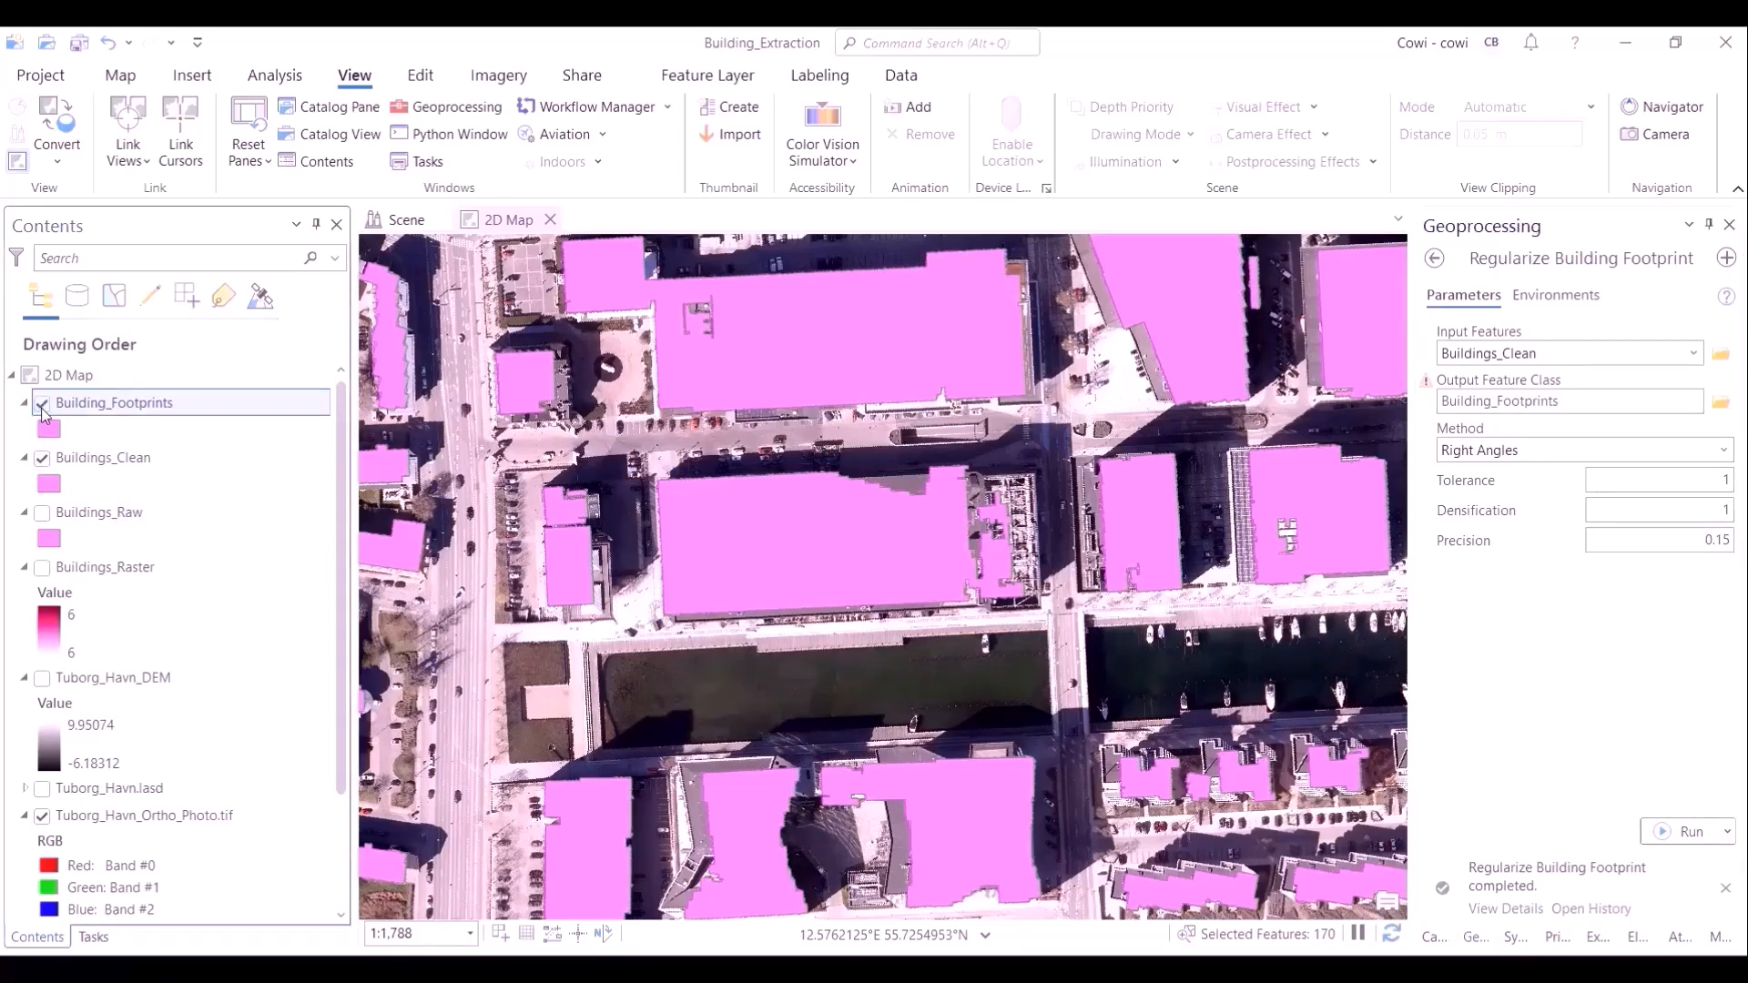
pyautogui.scroll(4, 1123, 684)
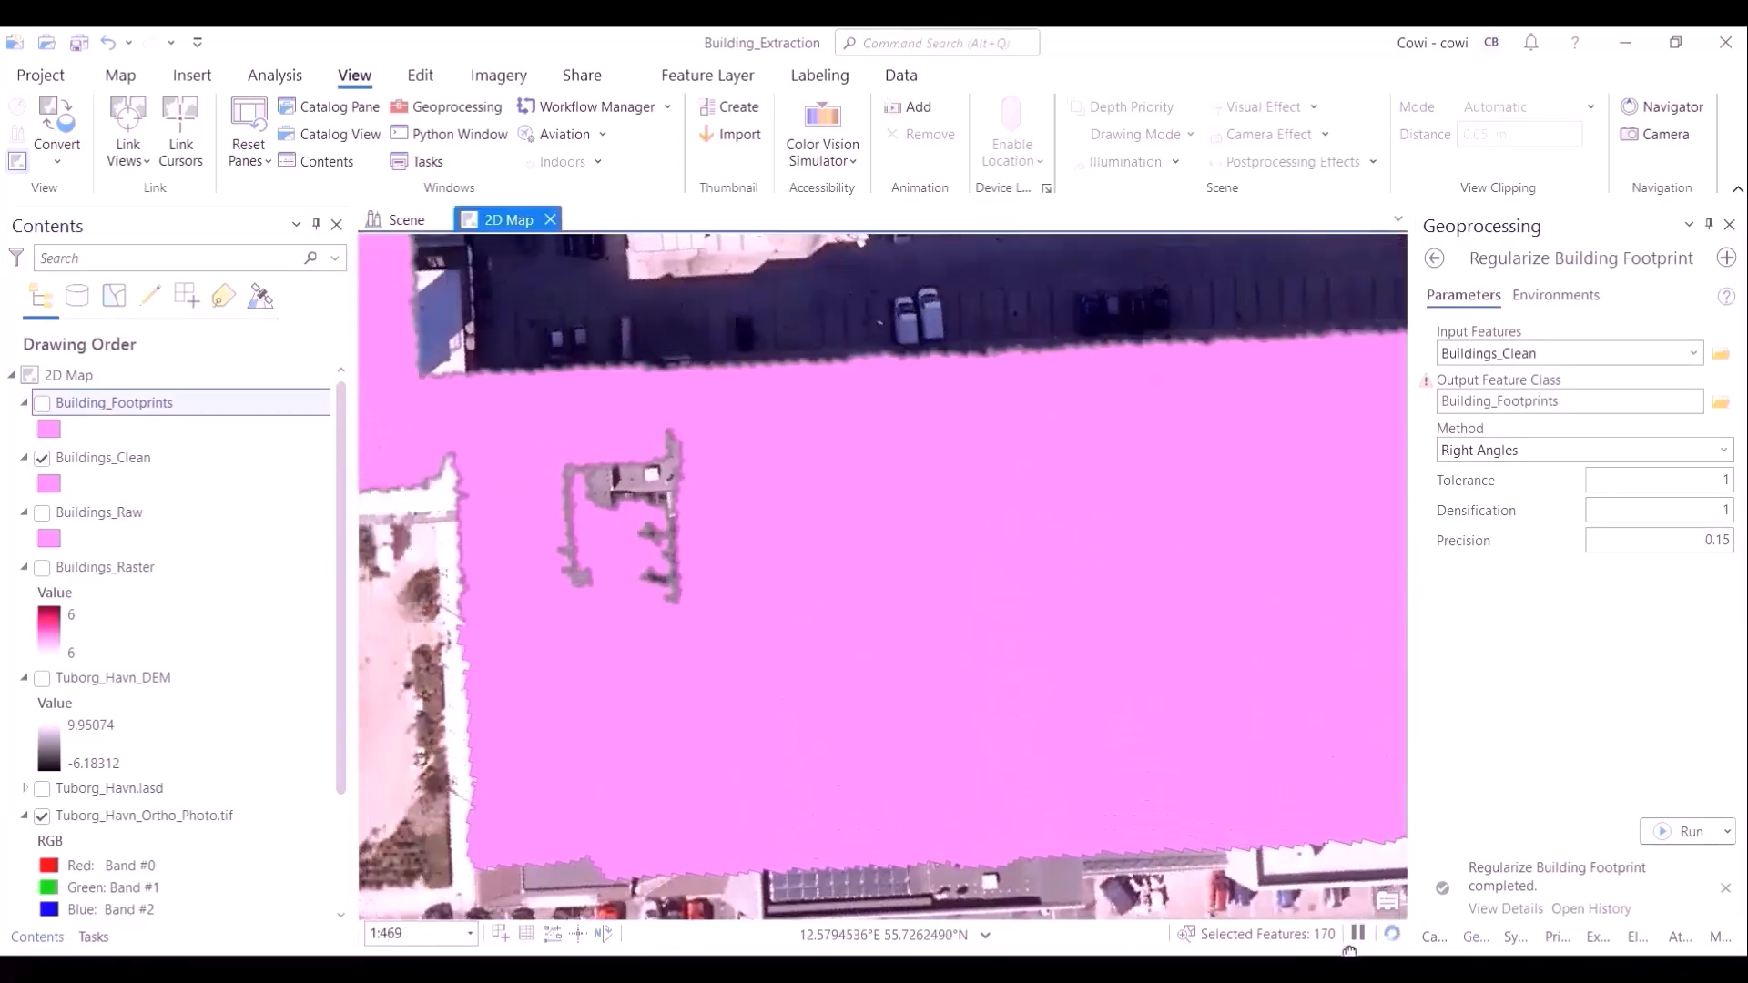
pyautogui.click(42, 404)
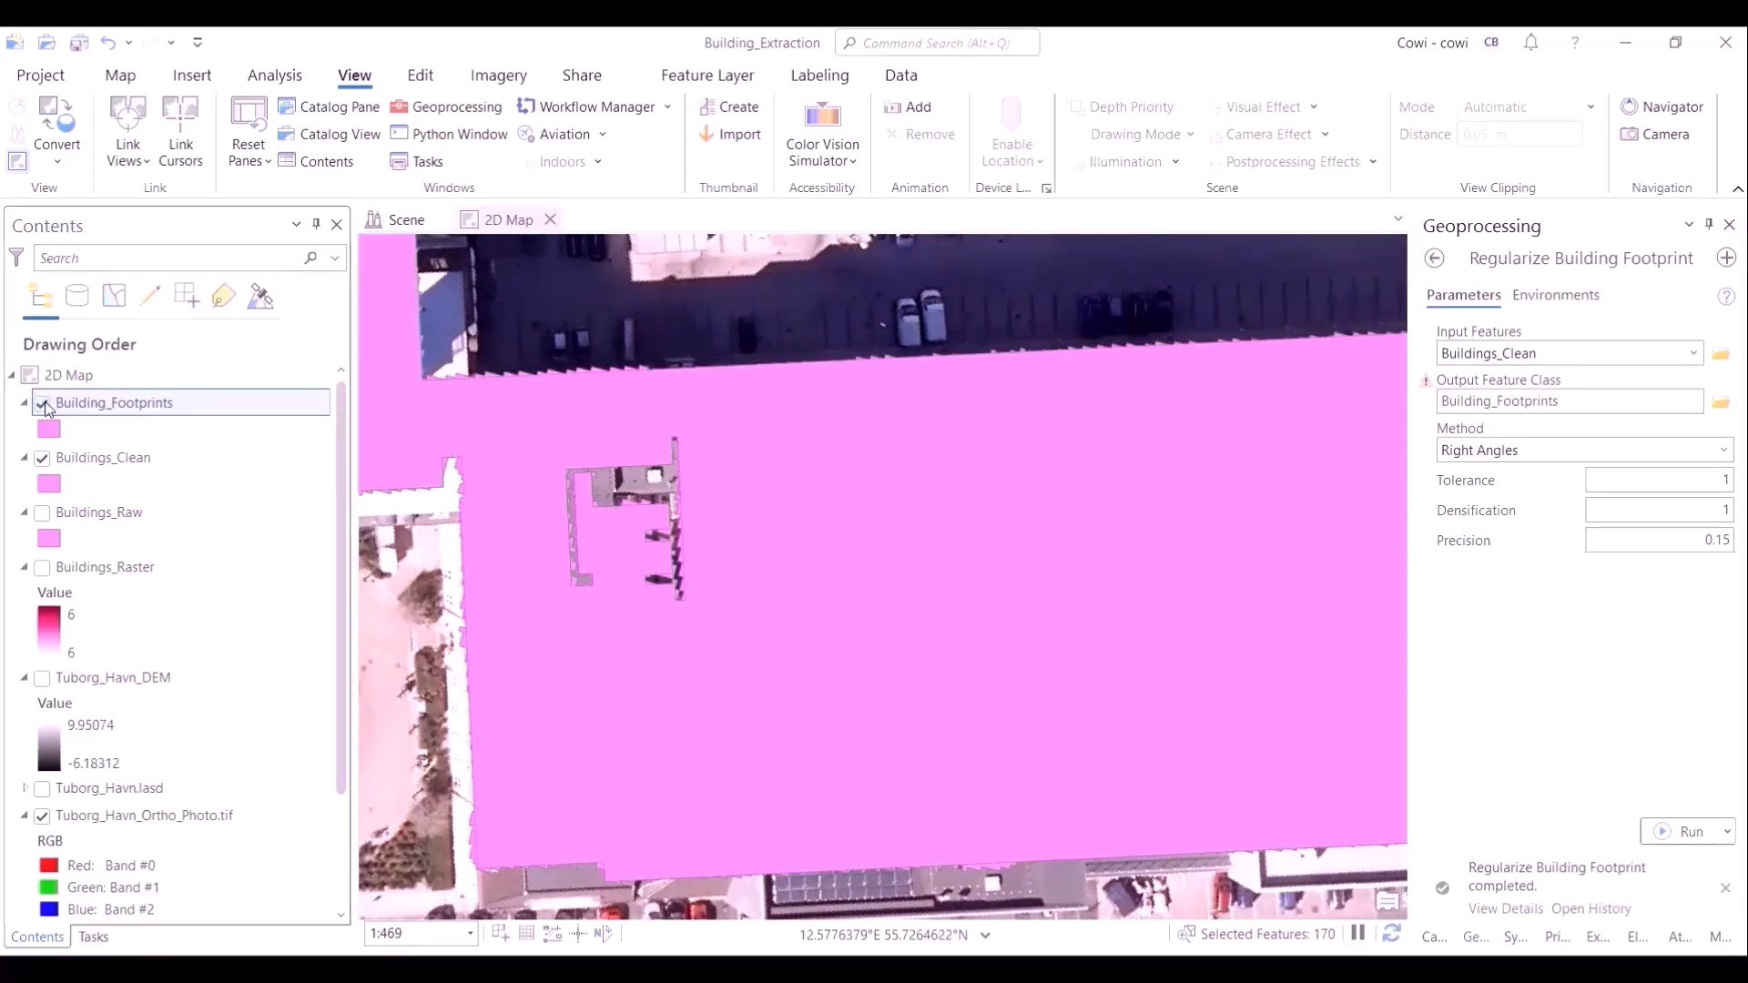
pyautogui.click(43, 404)
pyautogui.click(43, 405)
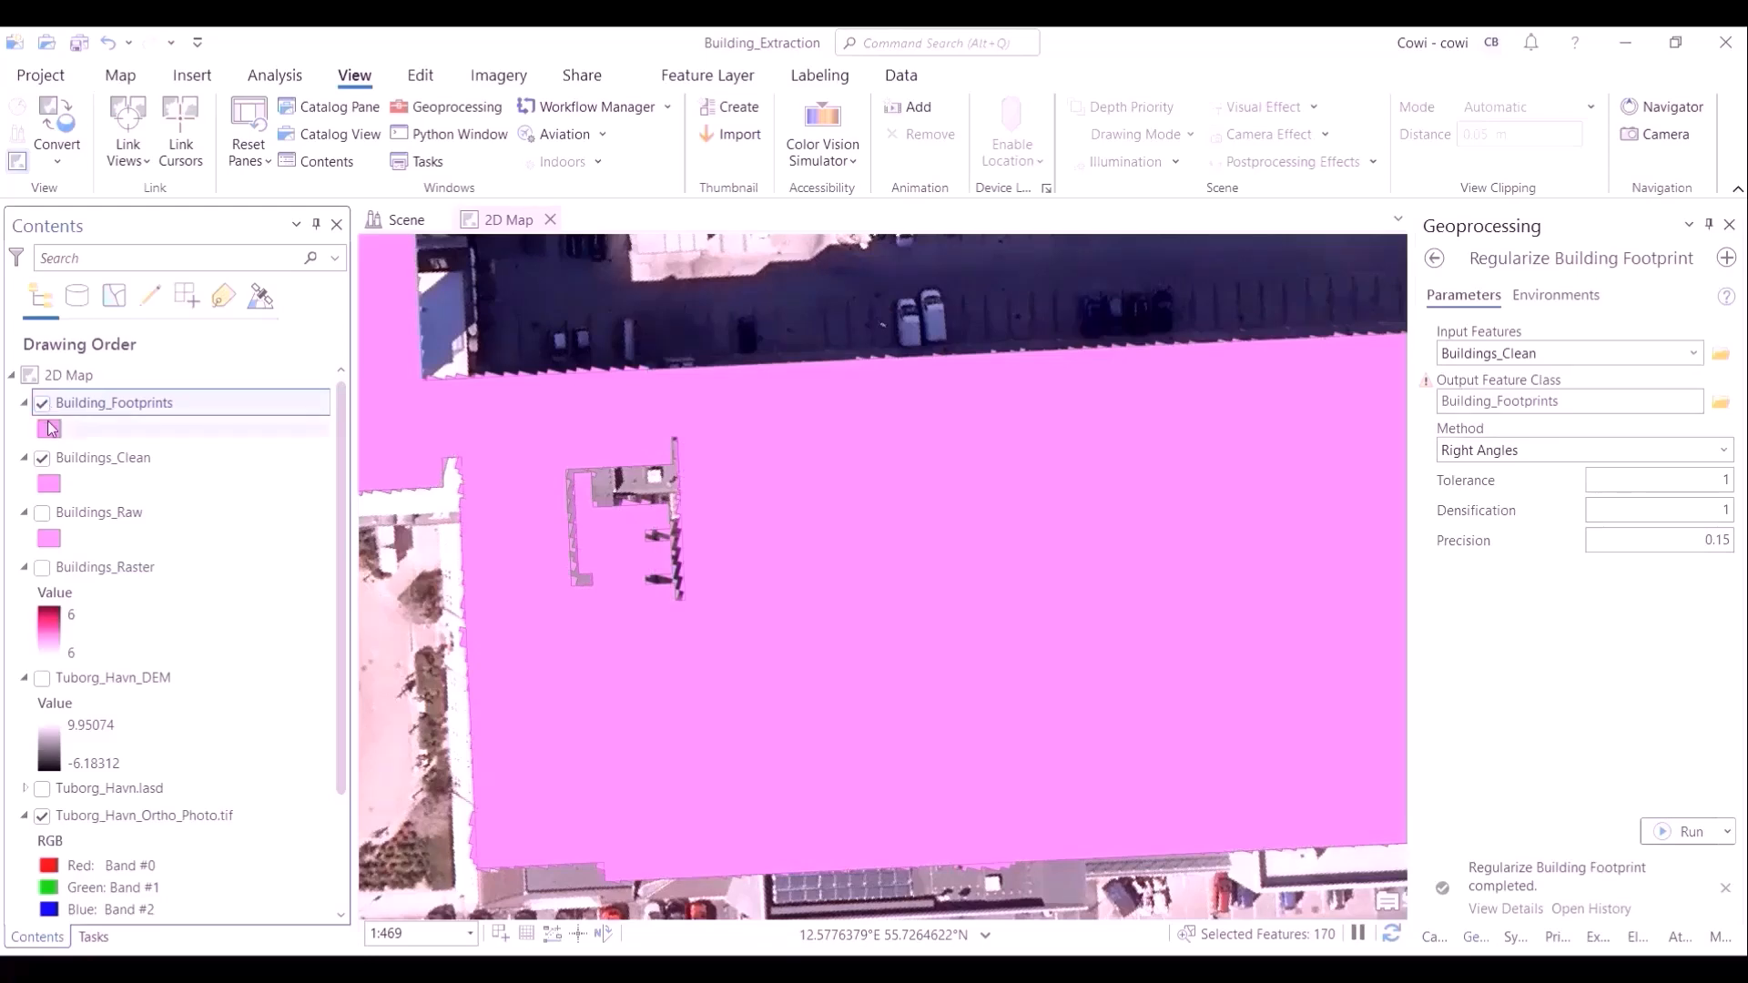
# Step: Colour the Building_Footprints polygons yellow to contrast them with Buildings_Clean, and return the fill to pink
pyautogui.rightClick(49, 429)
pyautogui.click(164, 508)
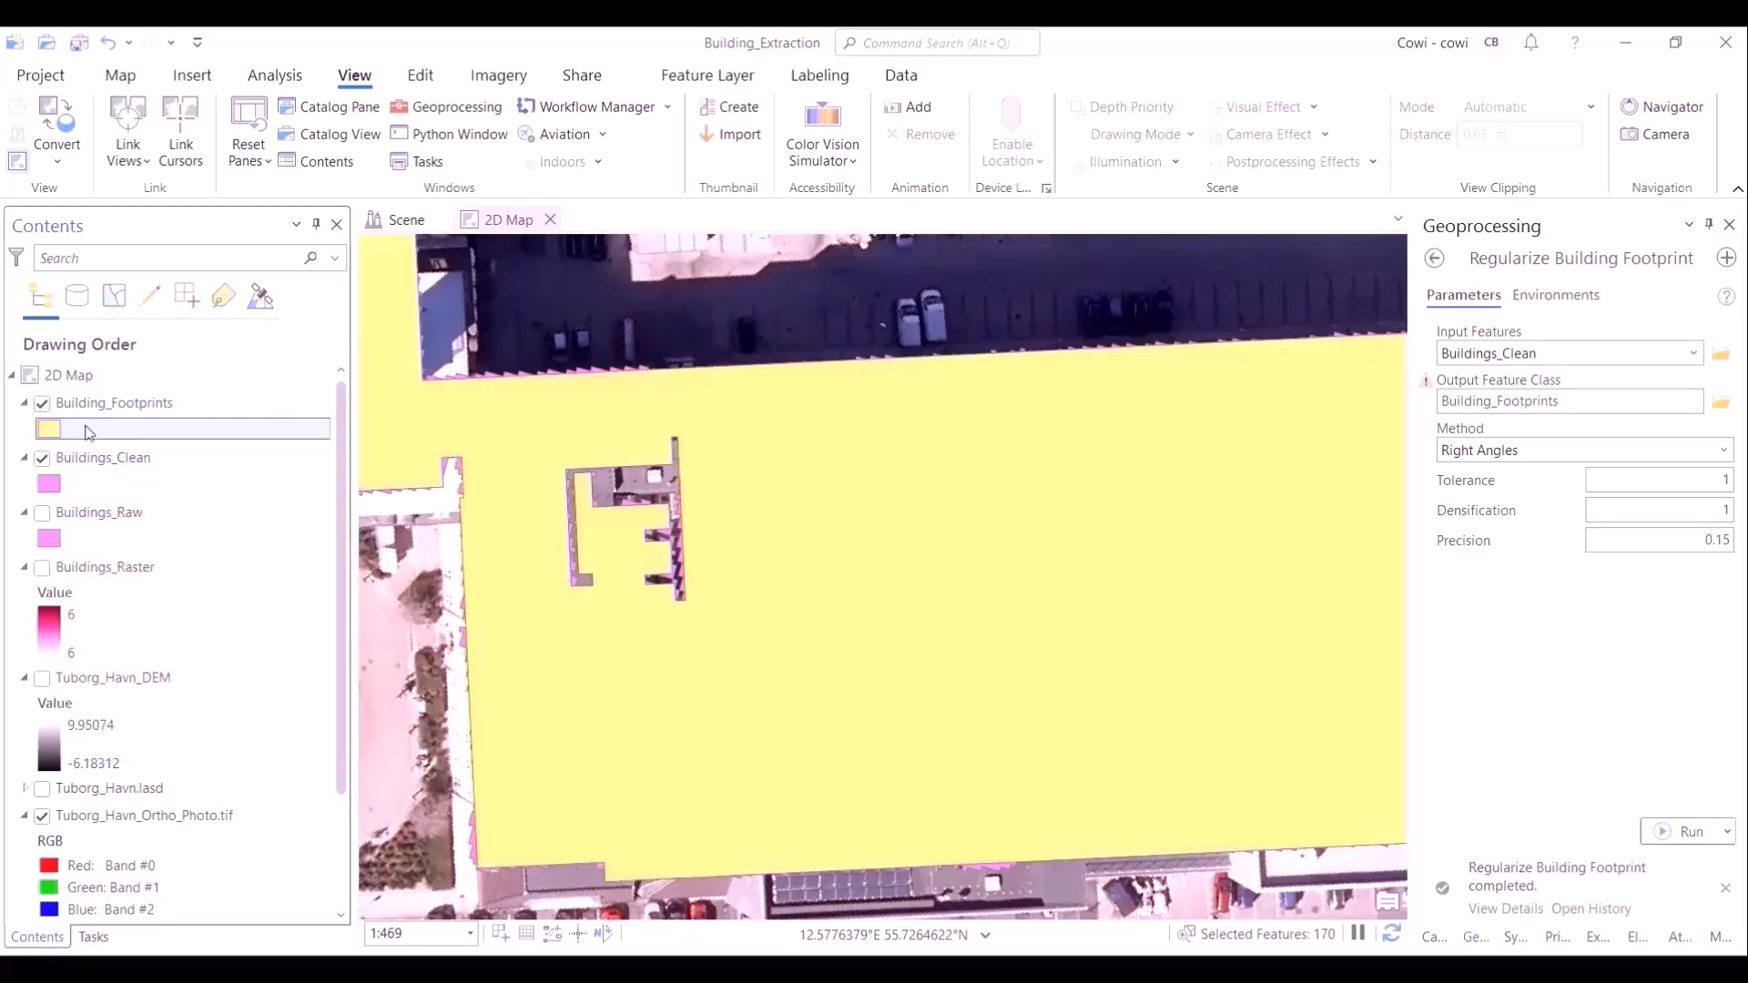
pyautogui.click(46, 404)
pyautogui.click(45, 405)
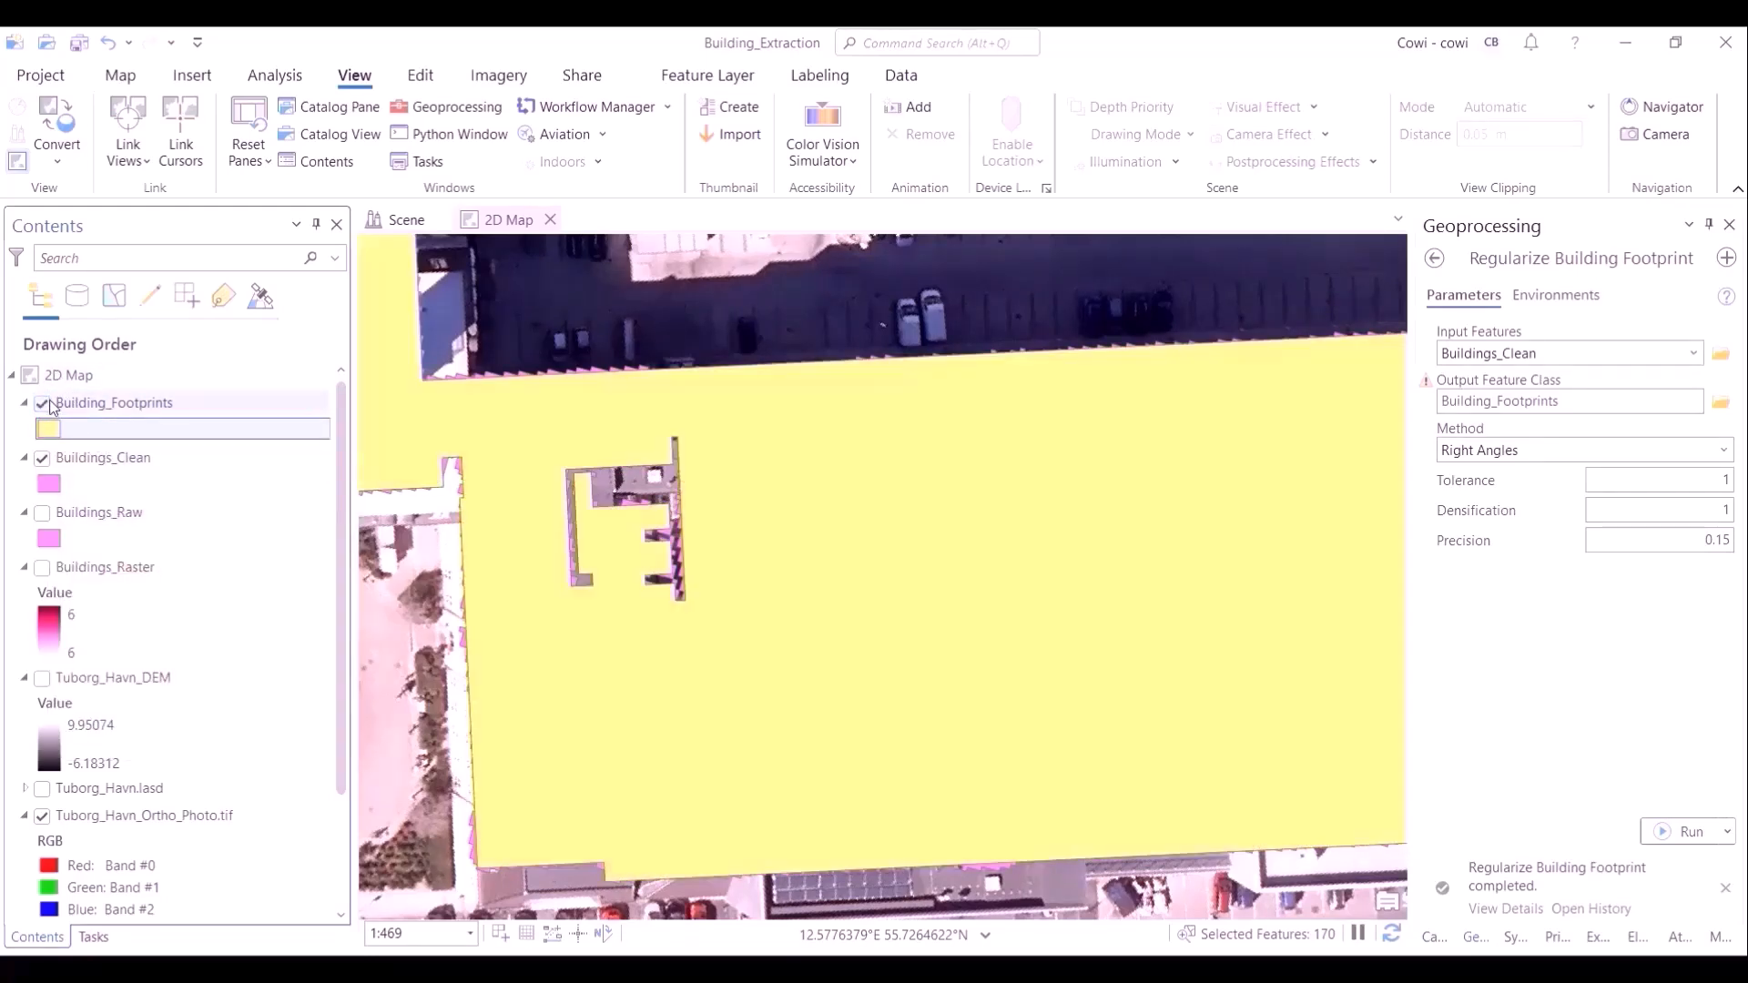
pyautogui.rightClick(50, 429)
pyautogui.click(335, 511)
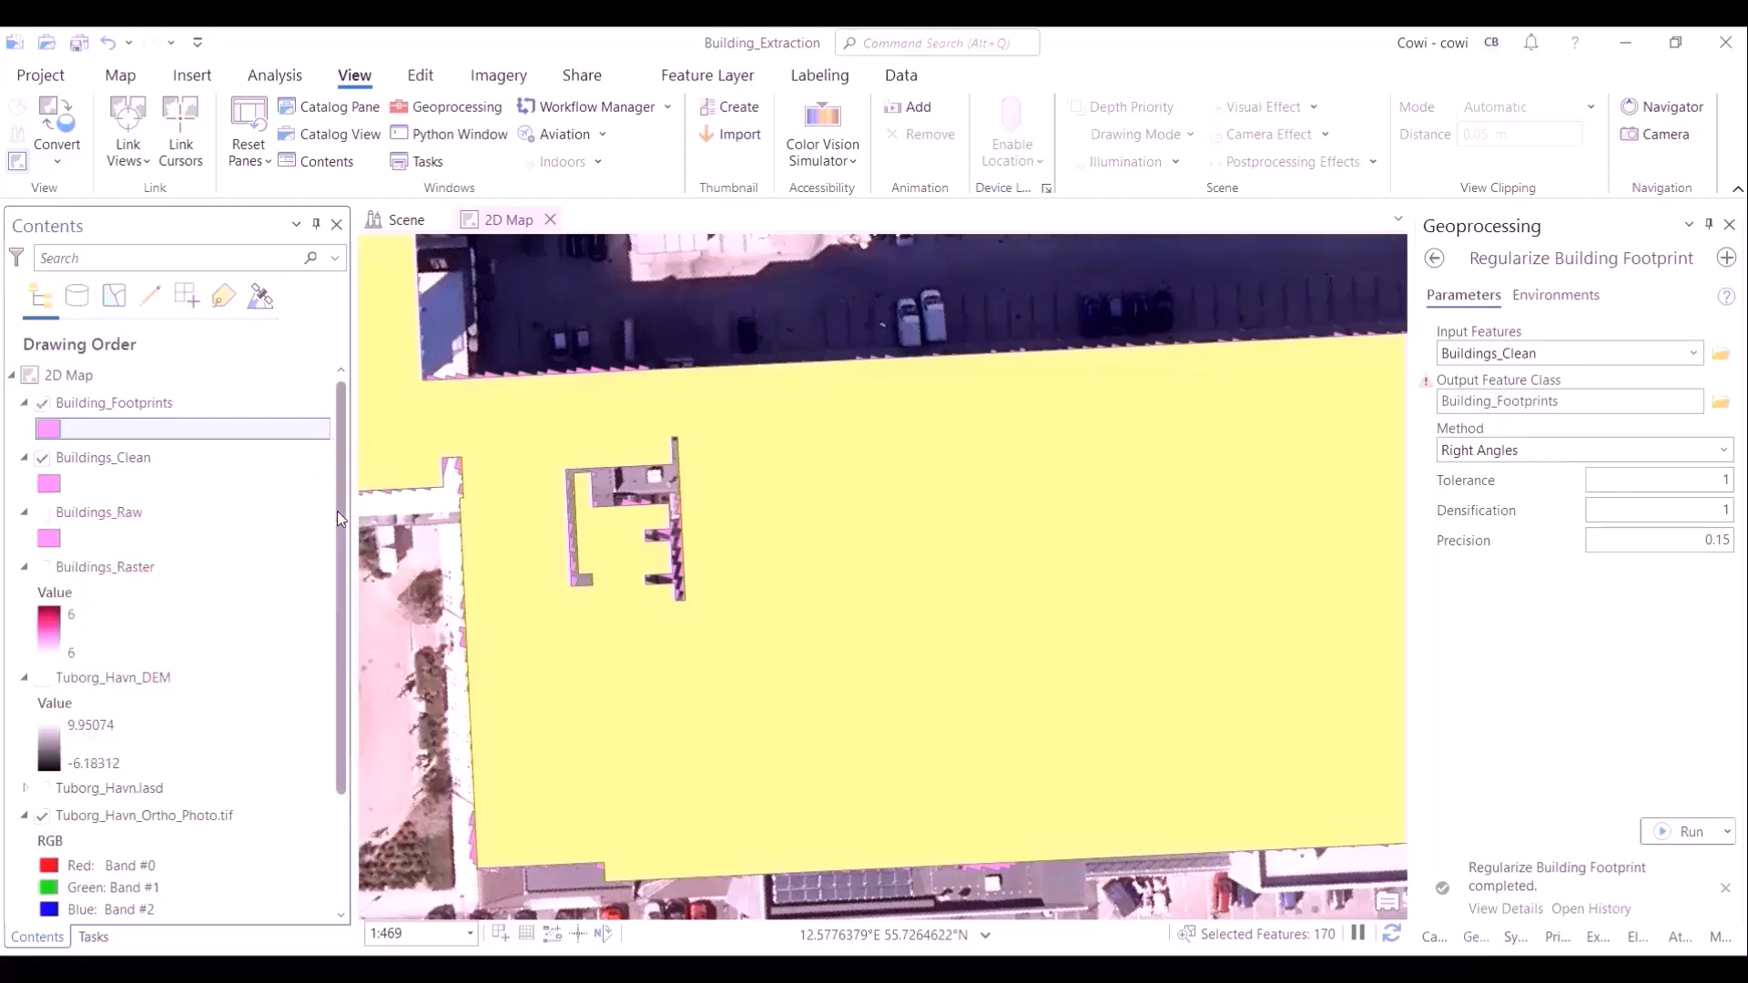
# Step: Hide the Buildings_Clean layer and inspect the regularized footprints of the buildings south of the harbour
pyautogui.scroll(-2, 747, 492)
pyautogui.scroll(-2, 748, 492)
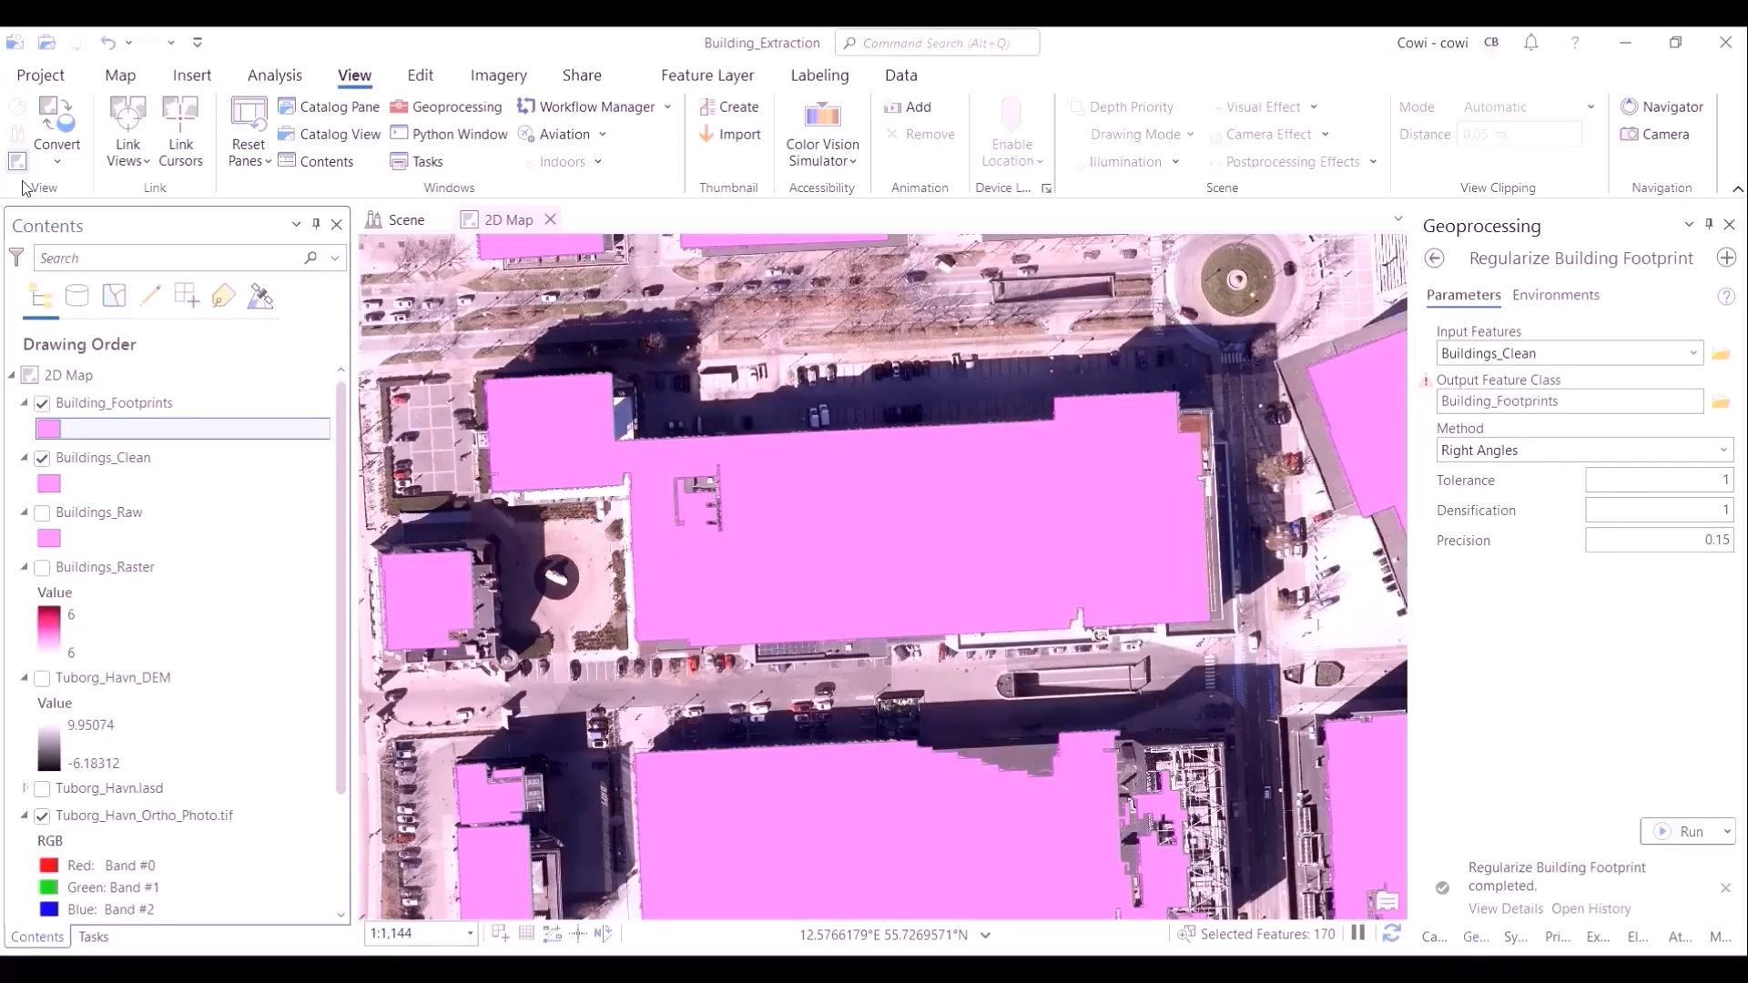
pyautogui.click(42, 459)
pyautogui.scroll(-8, 847, 497)
pyautogui.moveTo(1016, 624); pyautogui.dragTo(907, 617)
pyautogui.scroll(6, 907, 617)
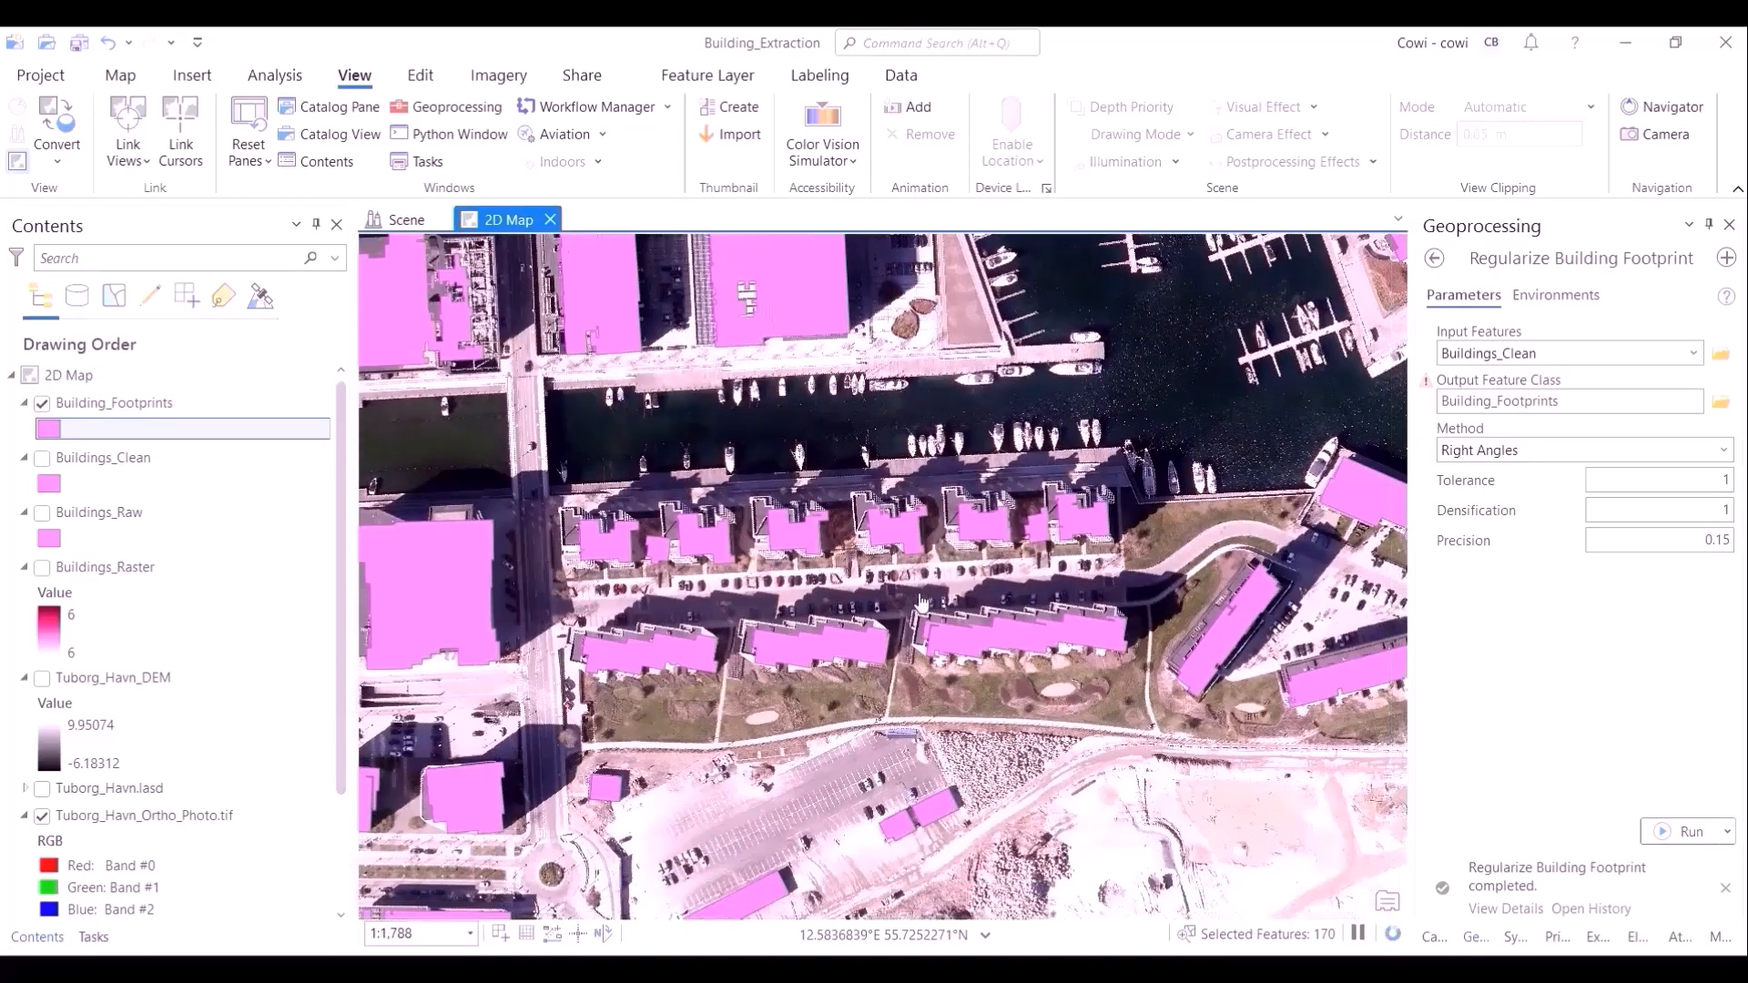
pyautogui.scroll(2, 881, 586)
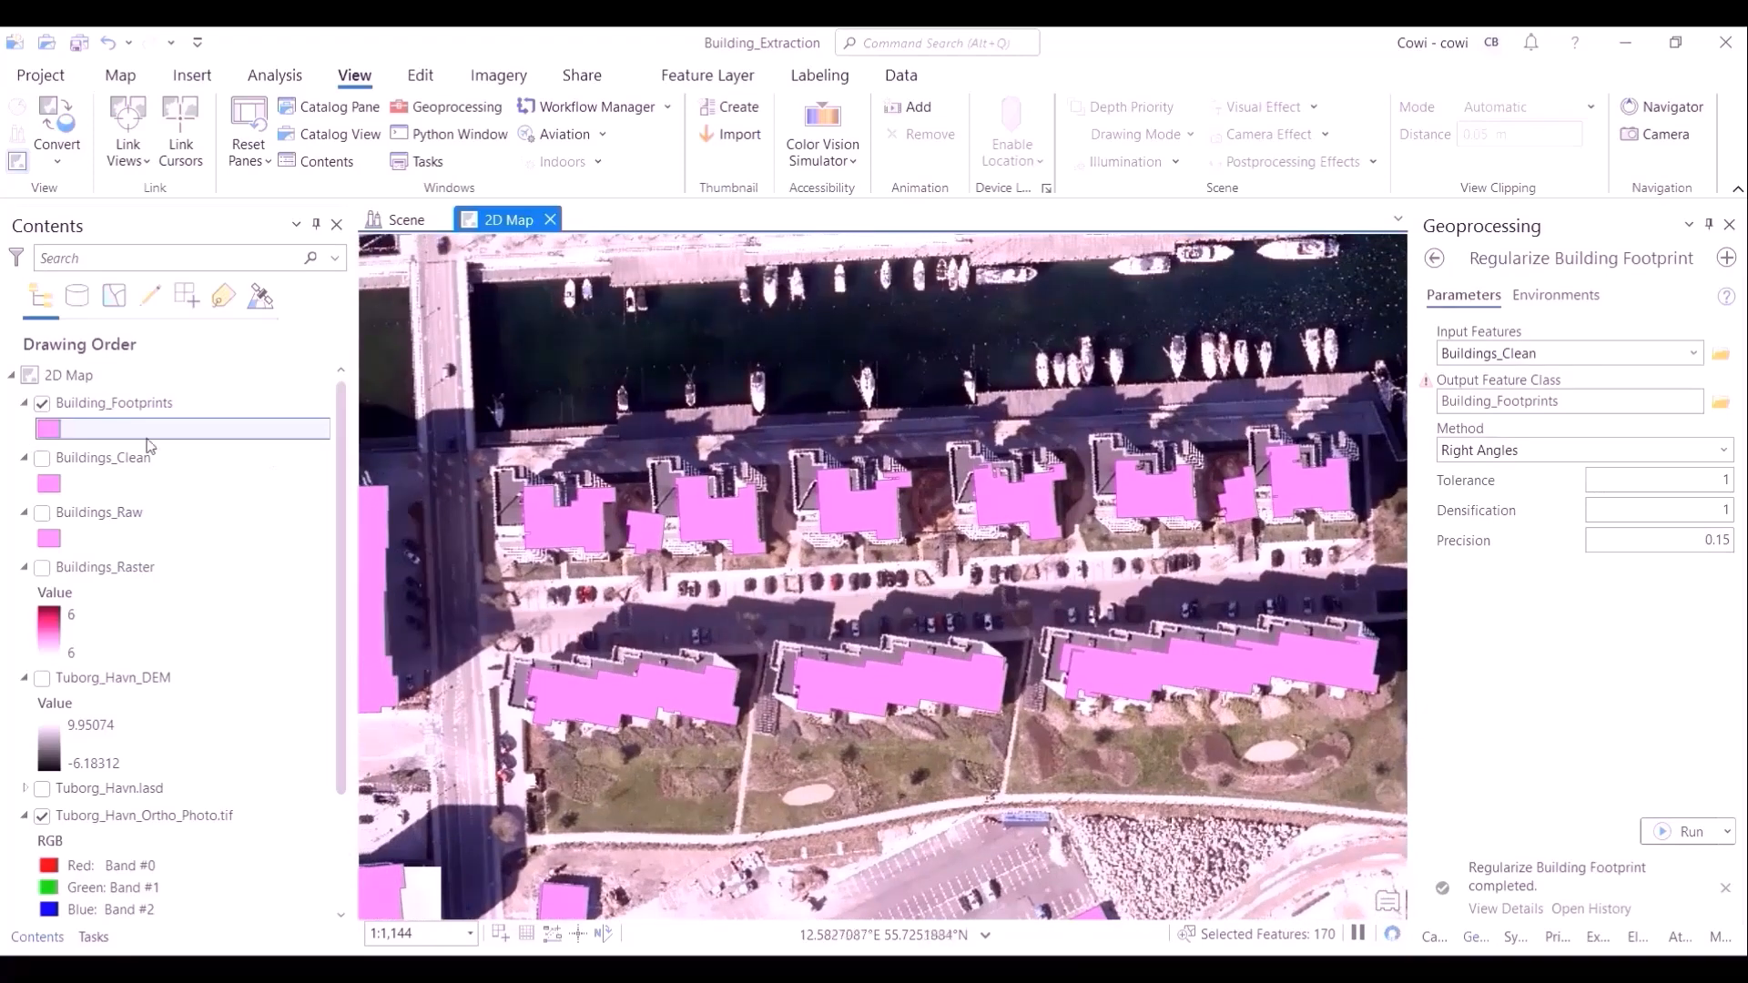
# Step: Check the harbour-side footprints against the orthophoto by toggling the Building_Footprints layer, looking for polygons without a real building
pyautogui.click(41, 404)
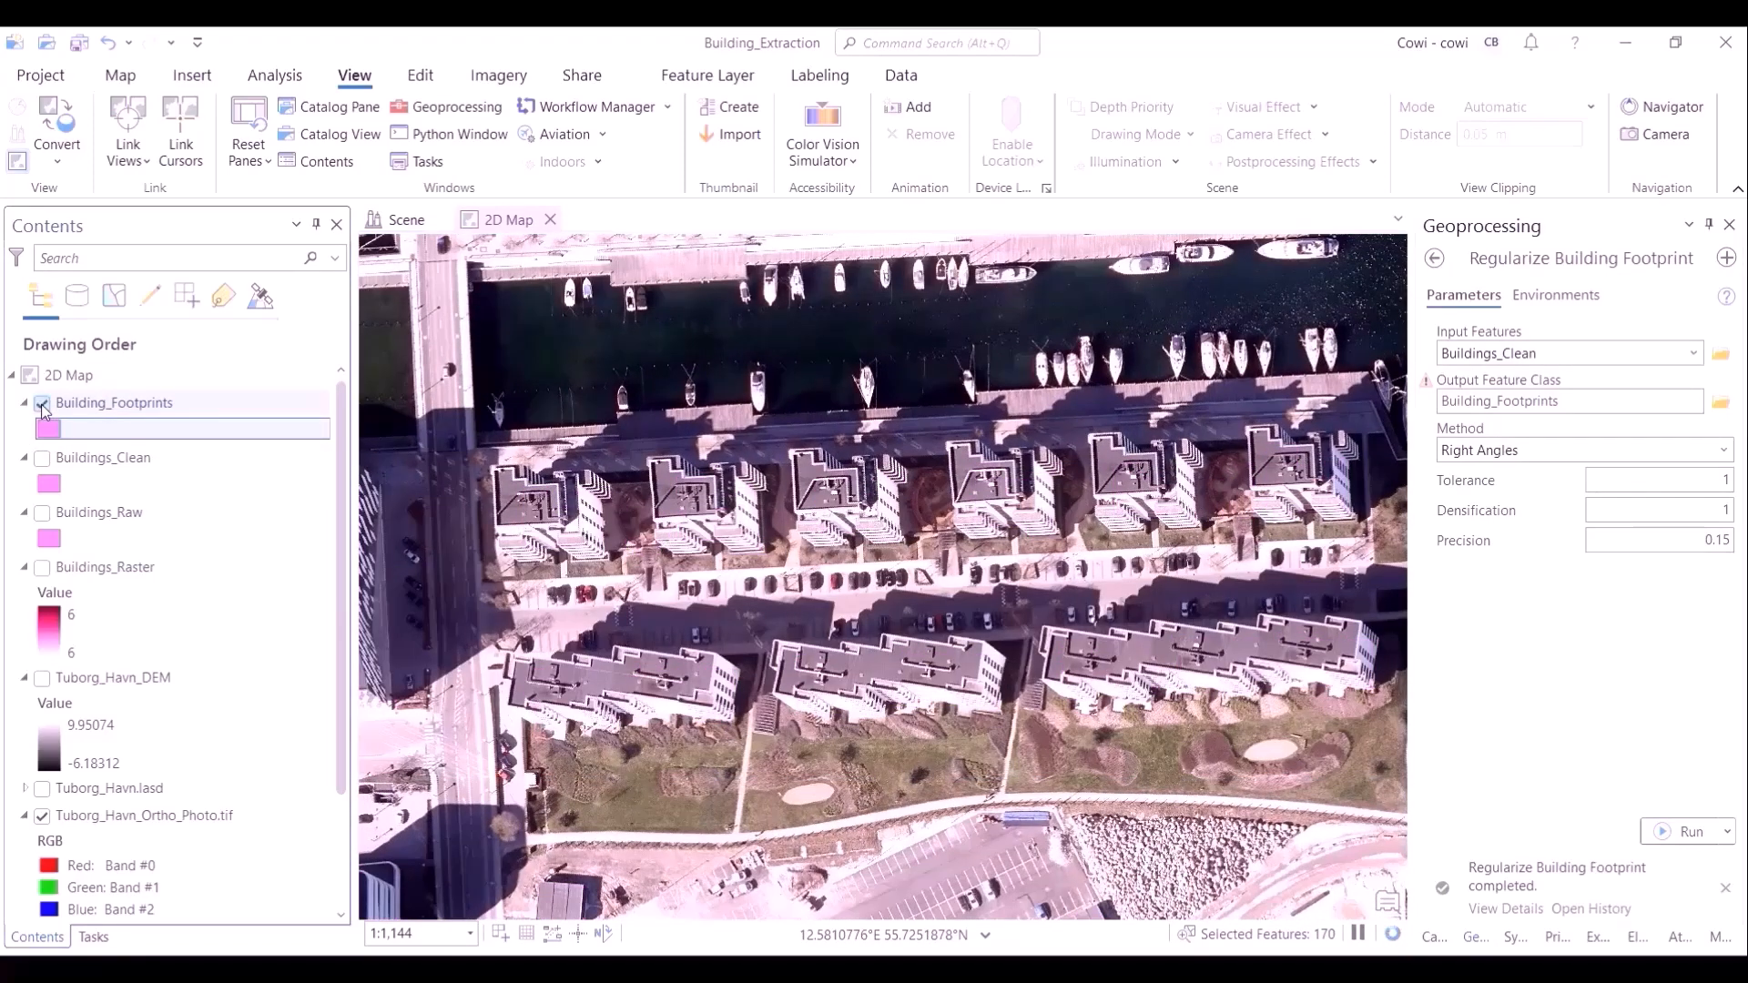
pyautogui.click(42, 404)
pyautogui.click(42, 404)
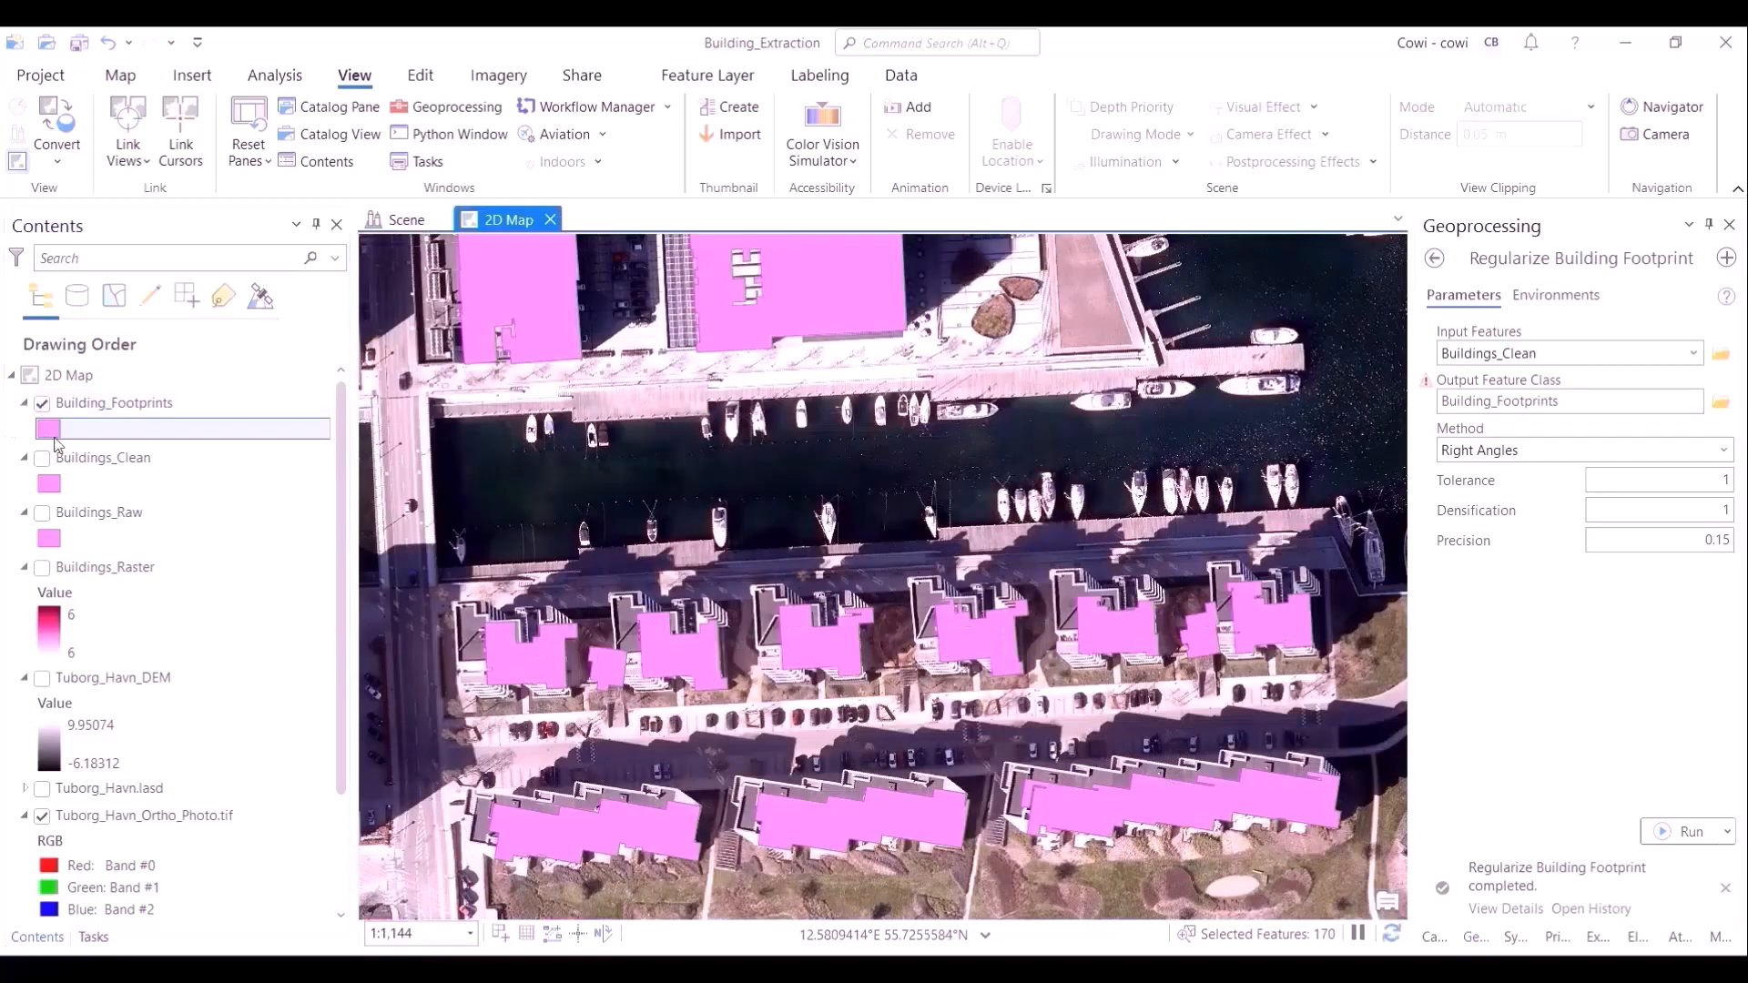
pyautogui.click(42, 405)
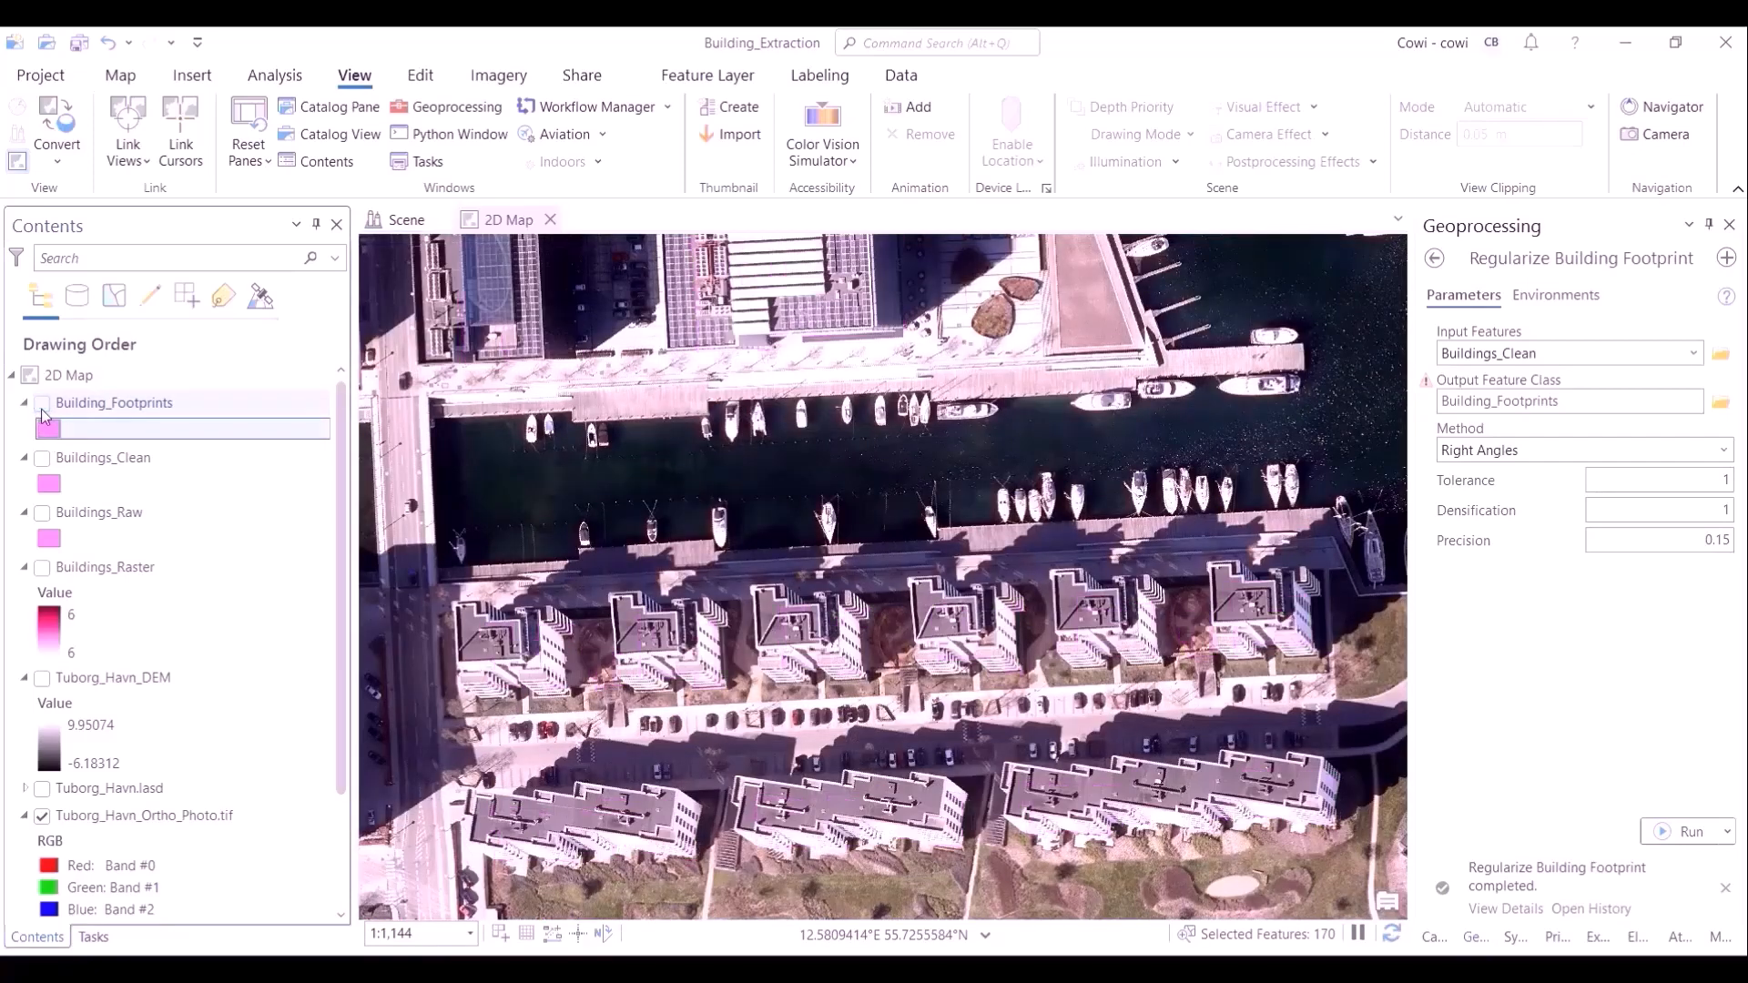
pyautogui.click(41, 404)
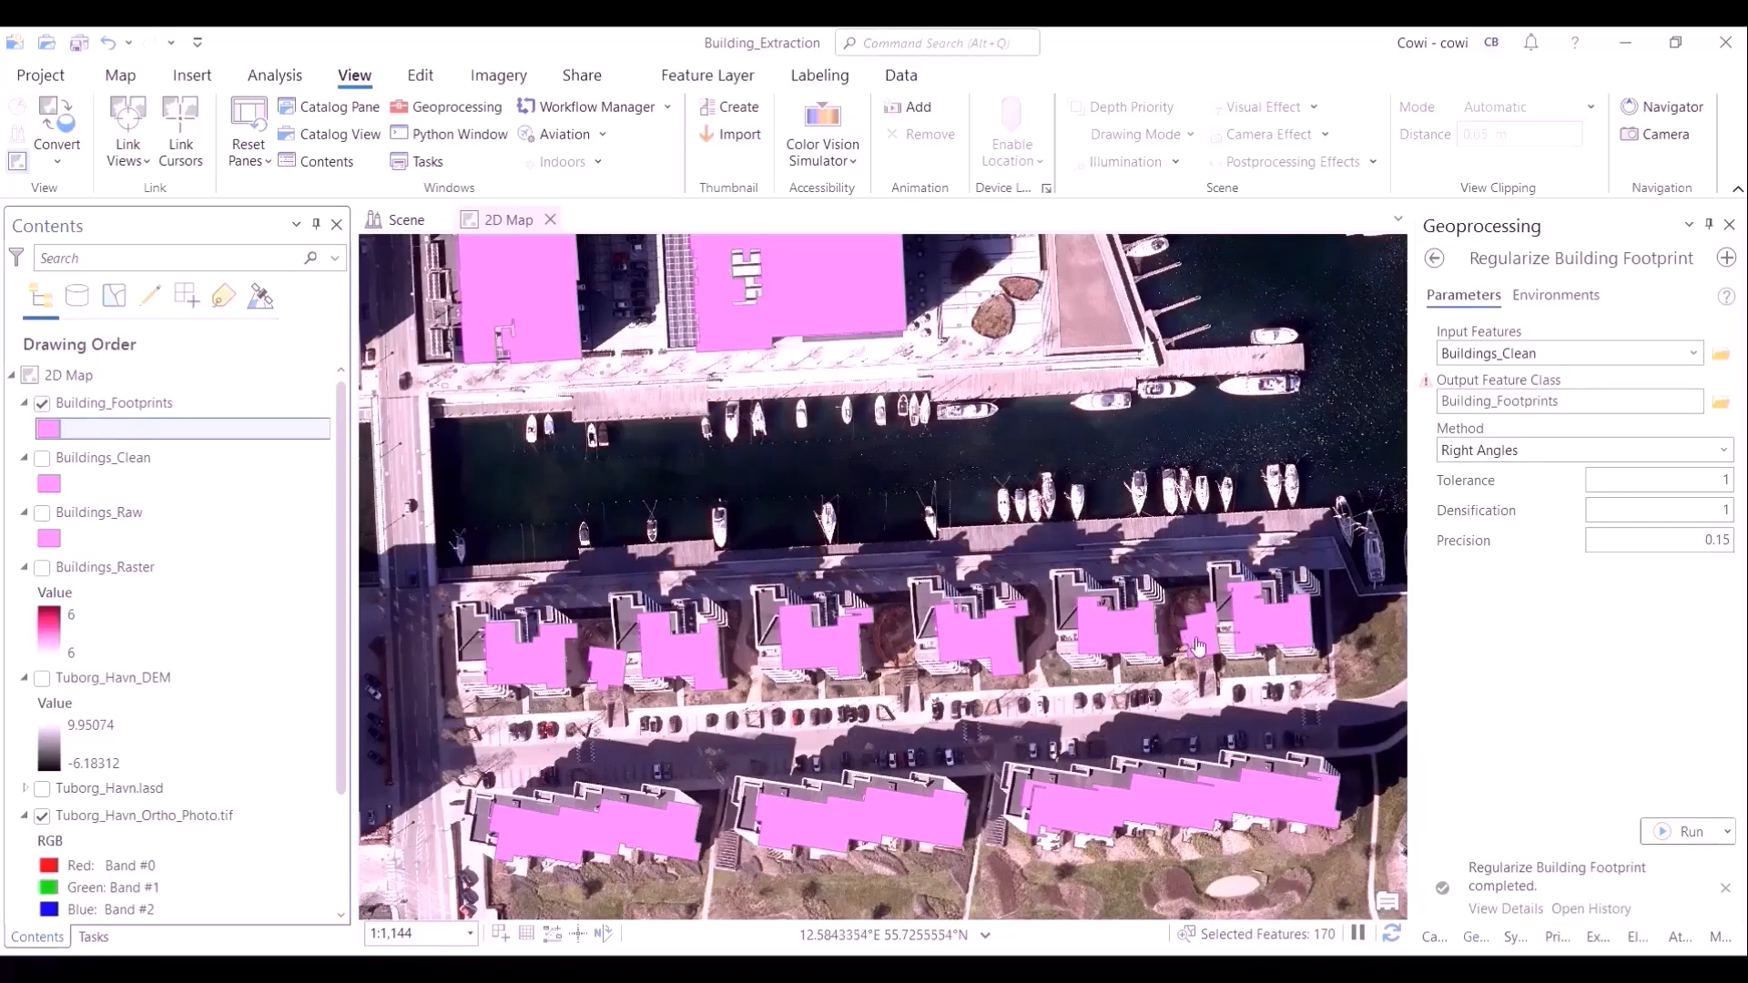
pyautogui.scroll(2, 554, 501)
pyautogui.moveTo(554, 500); pyautogui.dragTo(453, 408)
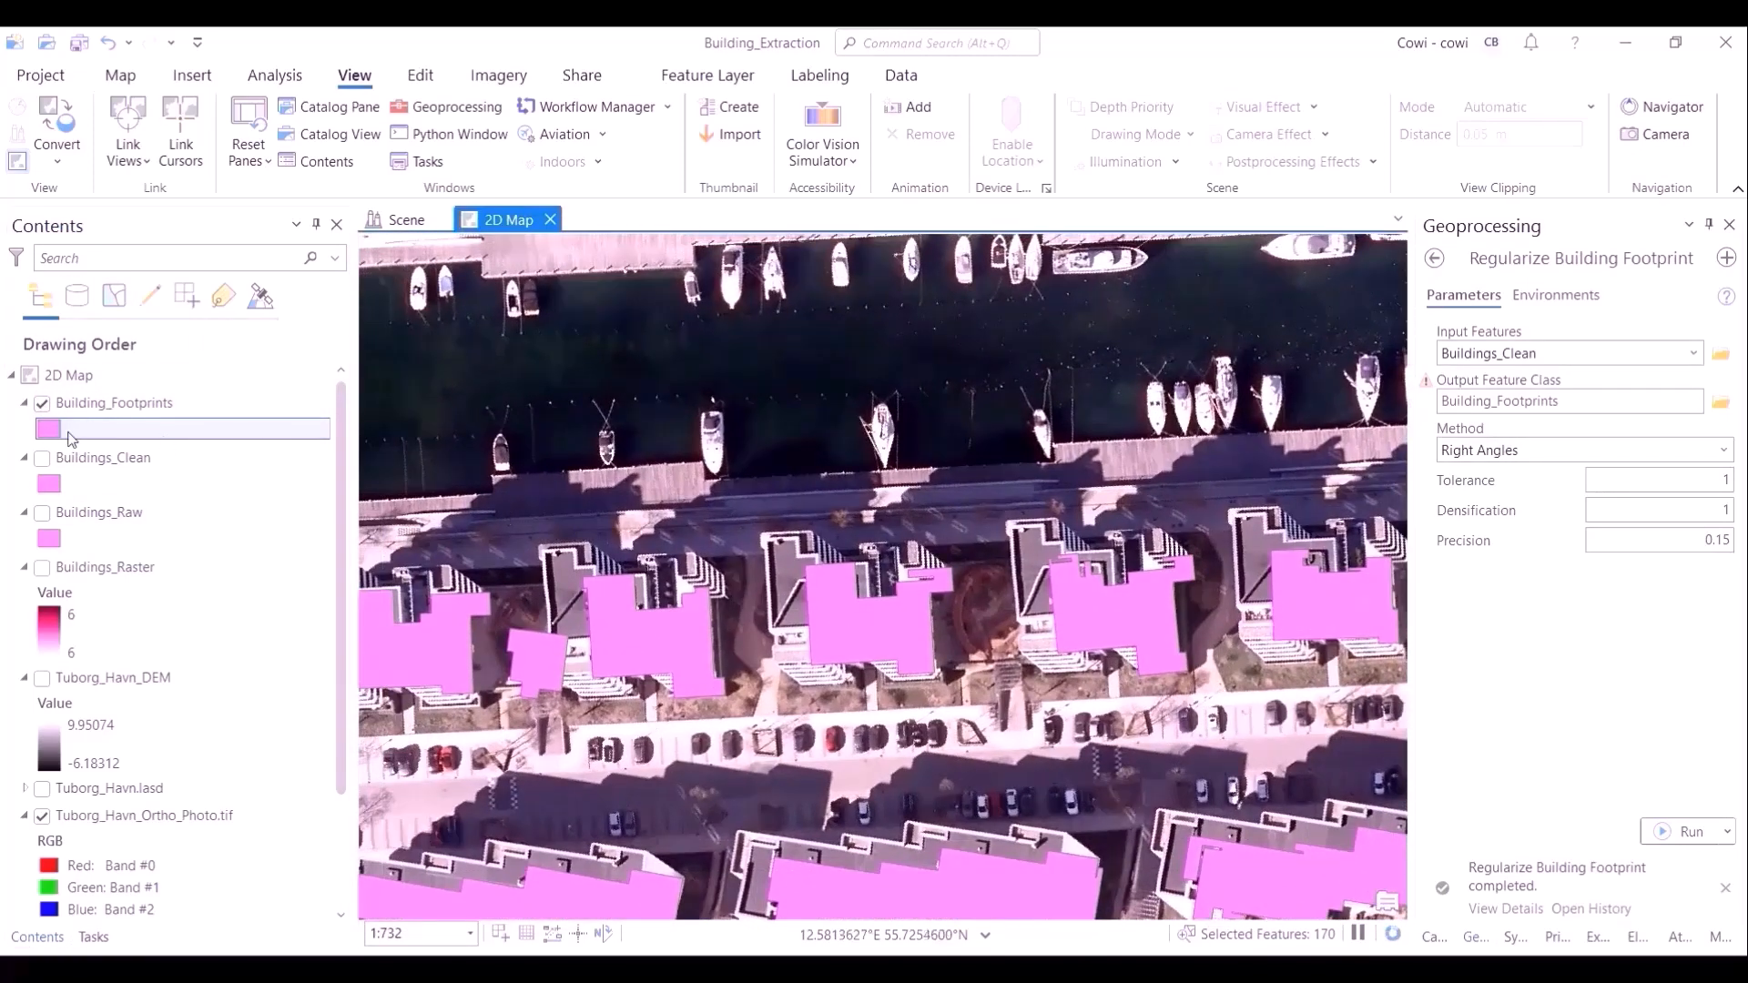
pyautogui.click(43, 411)
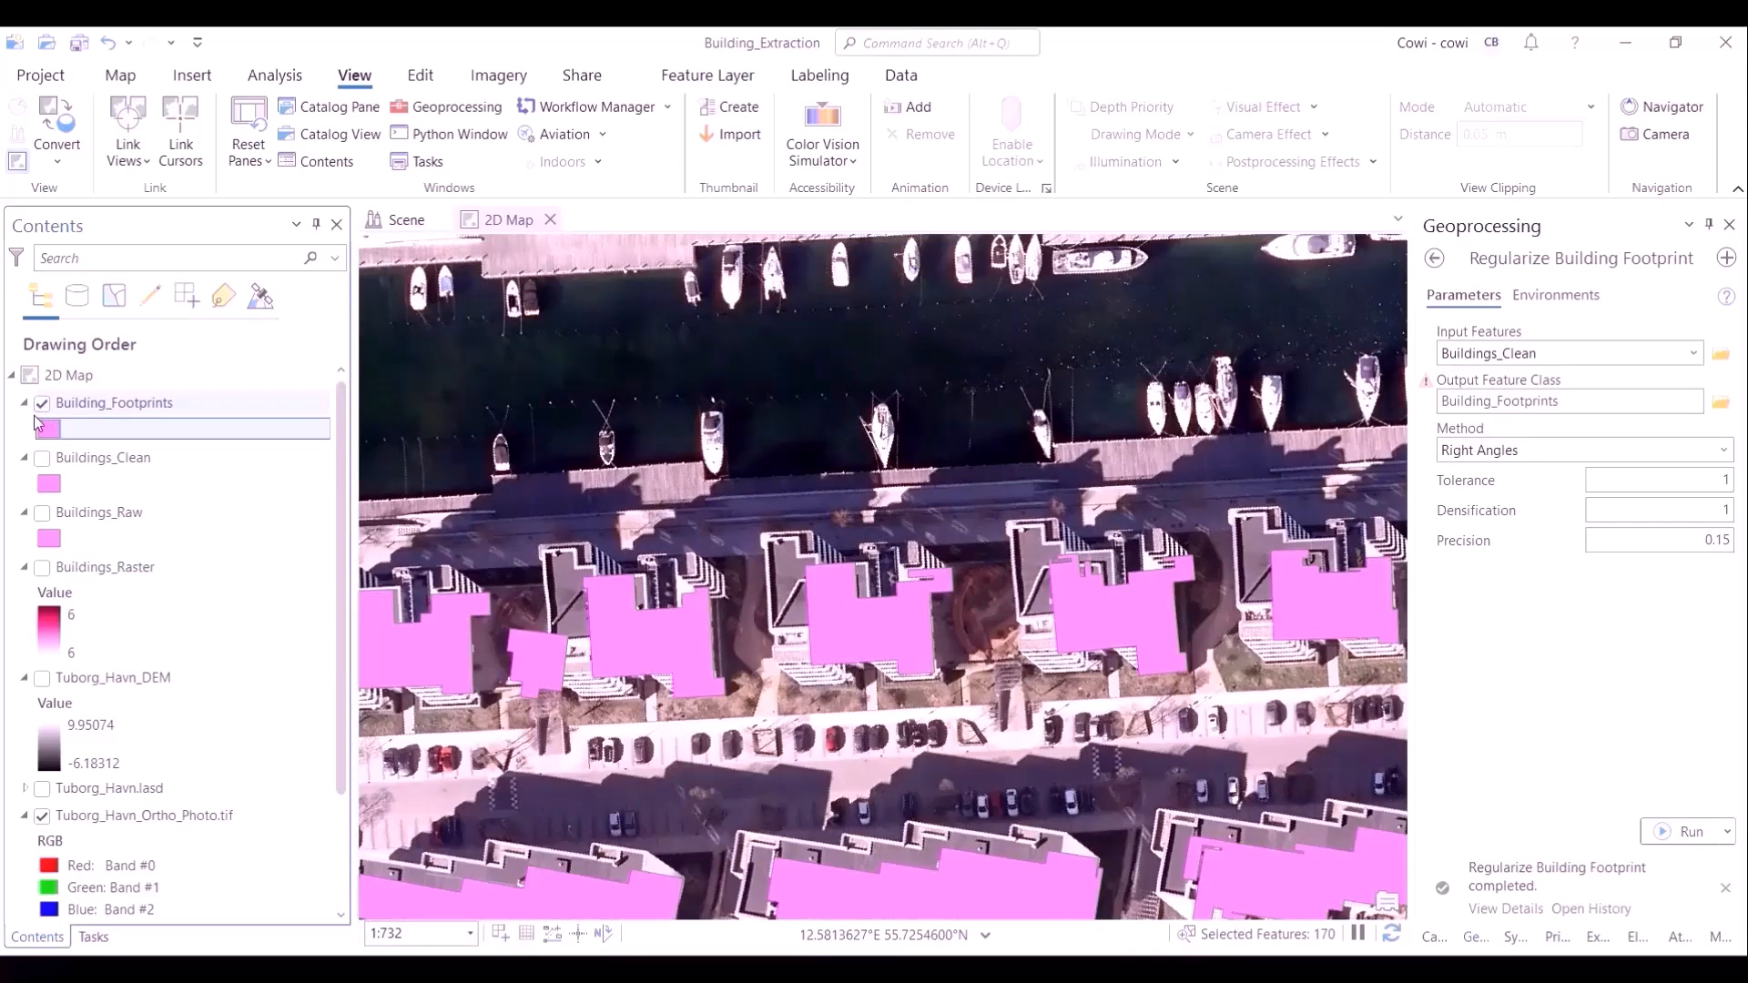
pyautogui.scroll(-2, 943, 519)
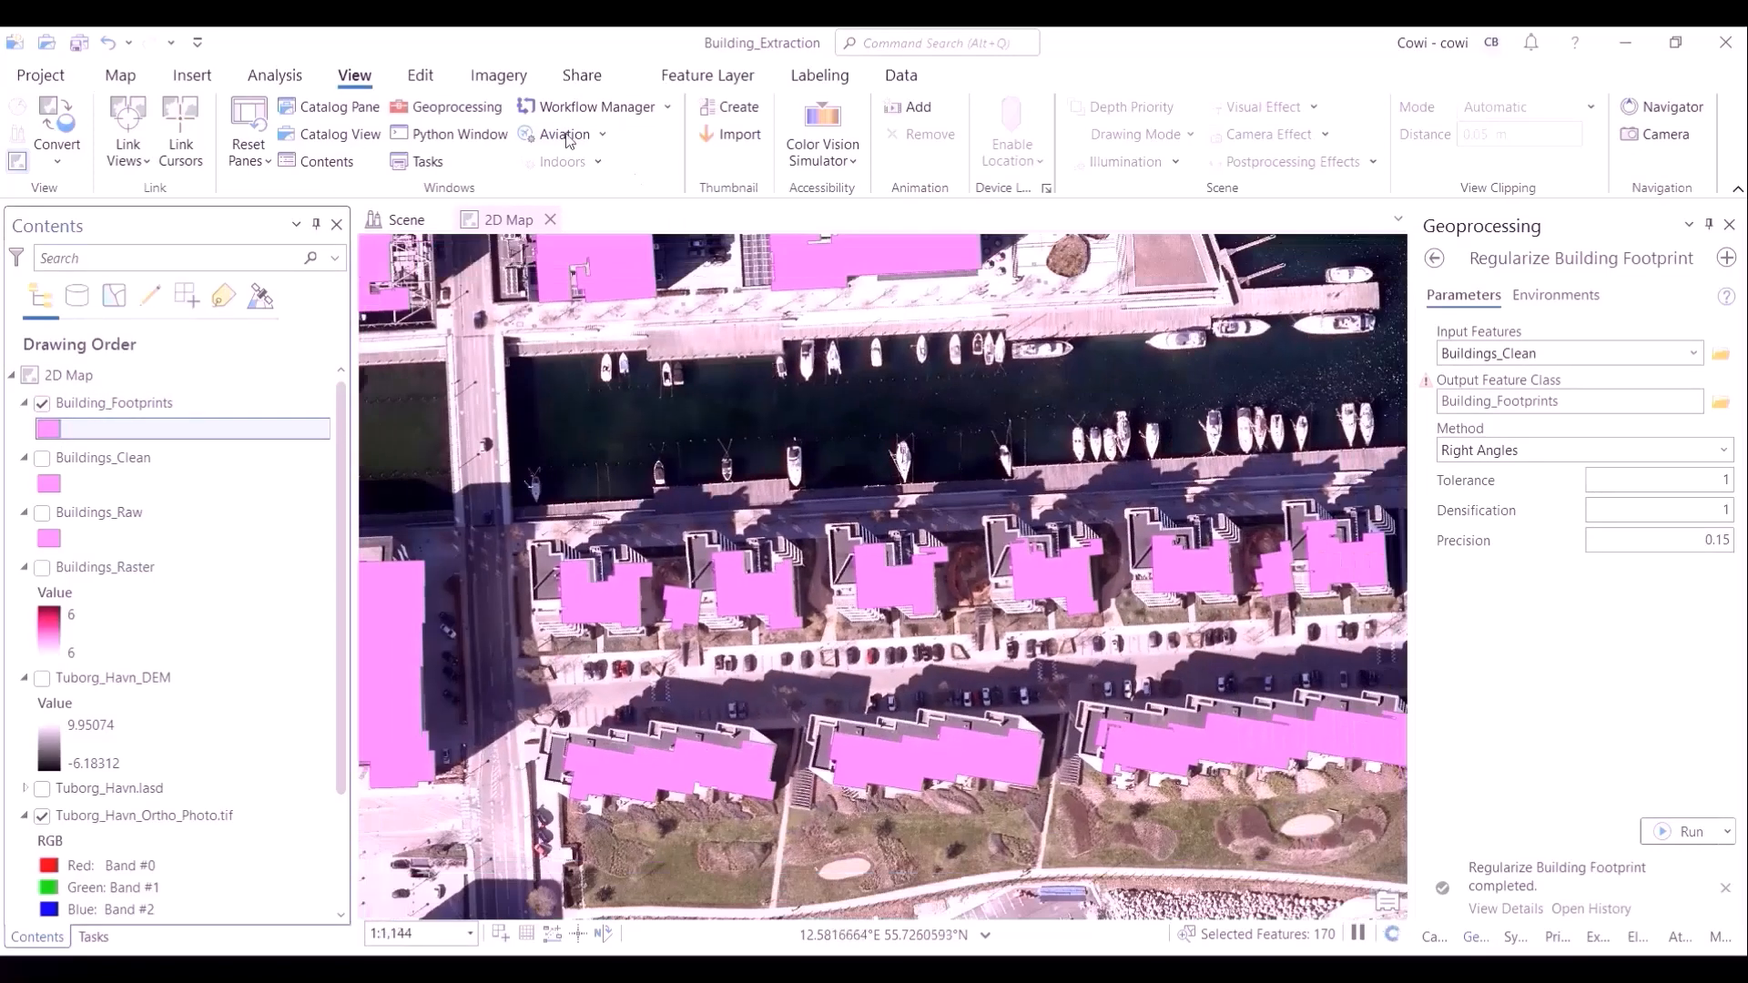
# Step: Delete the two small false footprint polygons between the row buildings south of the harbour and save the edits
pyautogui.click(420, 77)
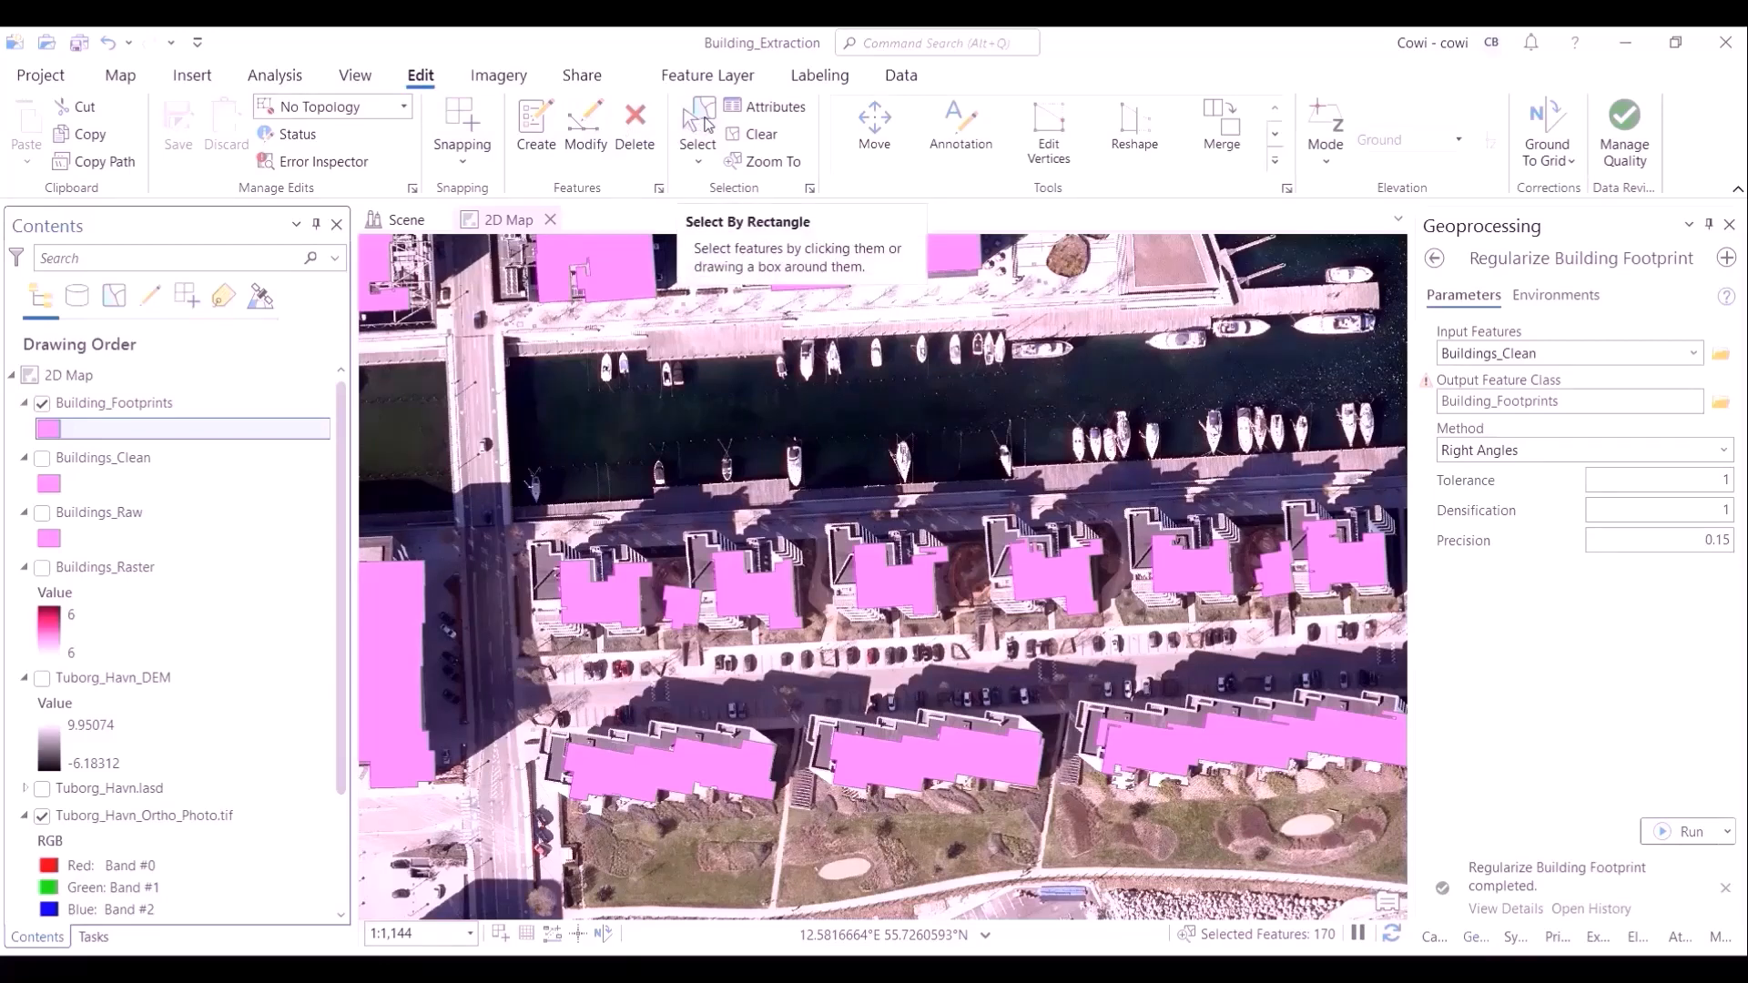
pyautogui.click(689, 125)
pyautogui.click(669, 631)
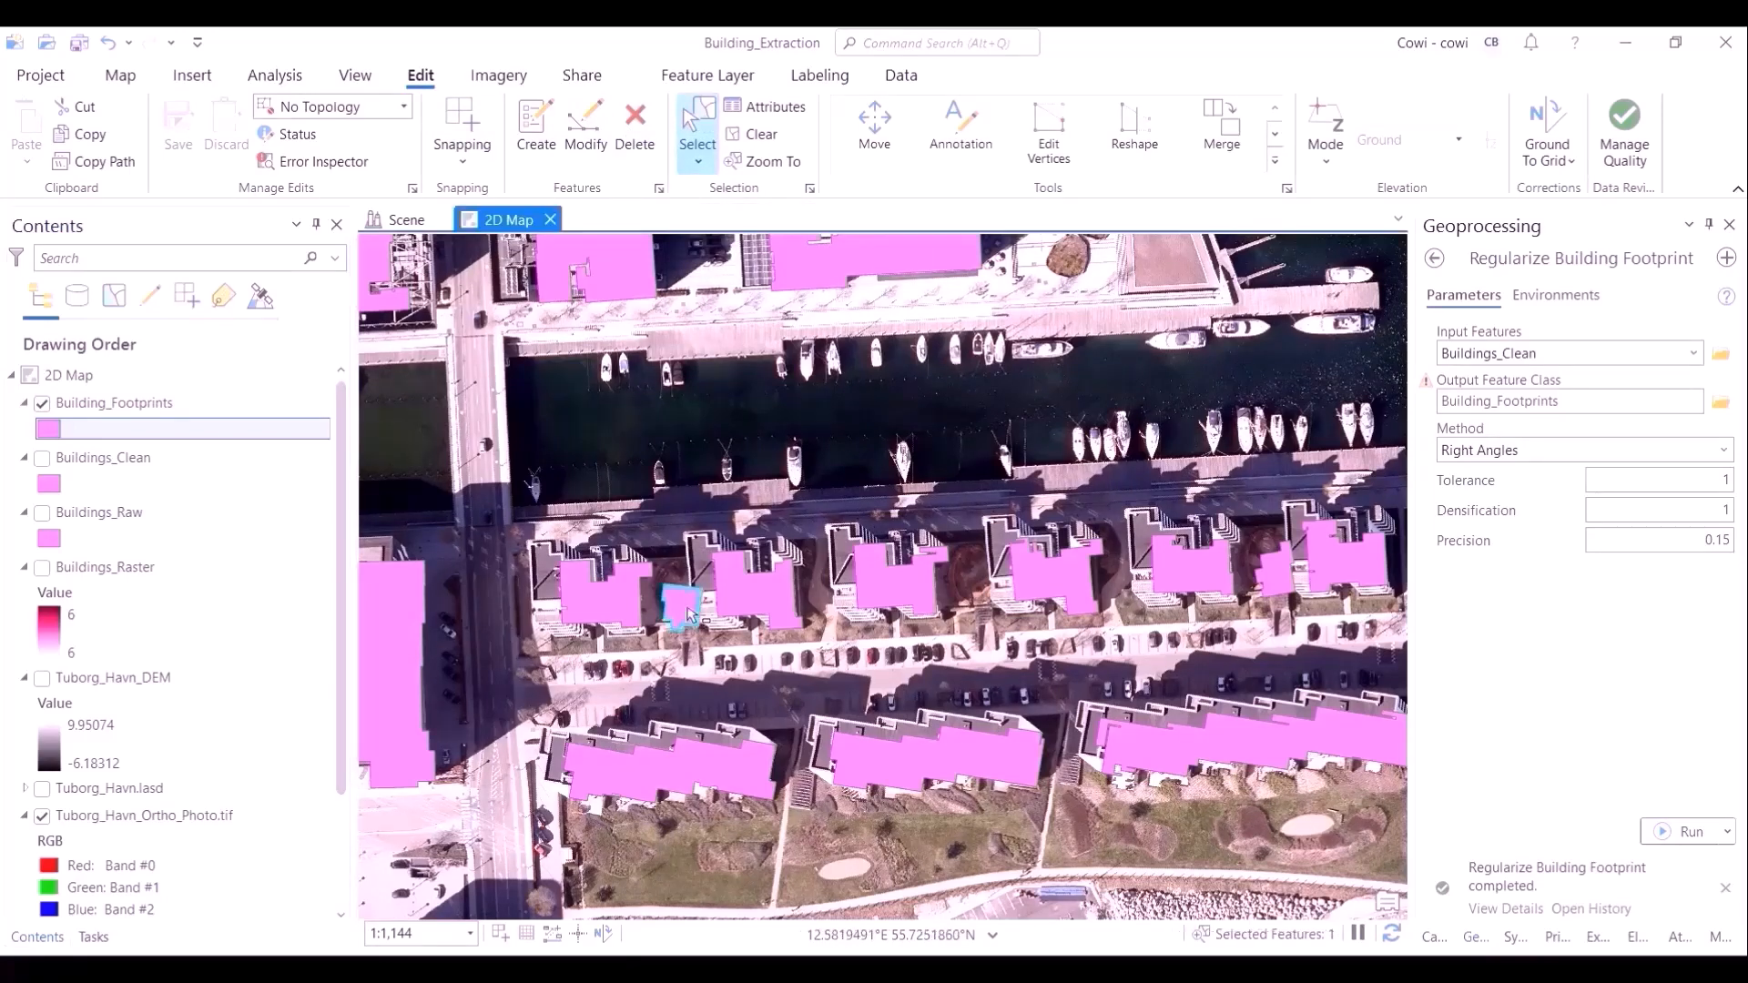
pyautogui.click(1271, 576)
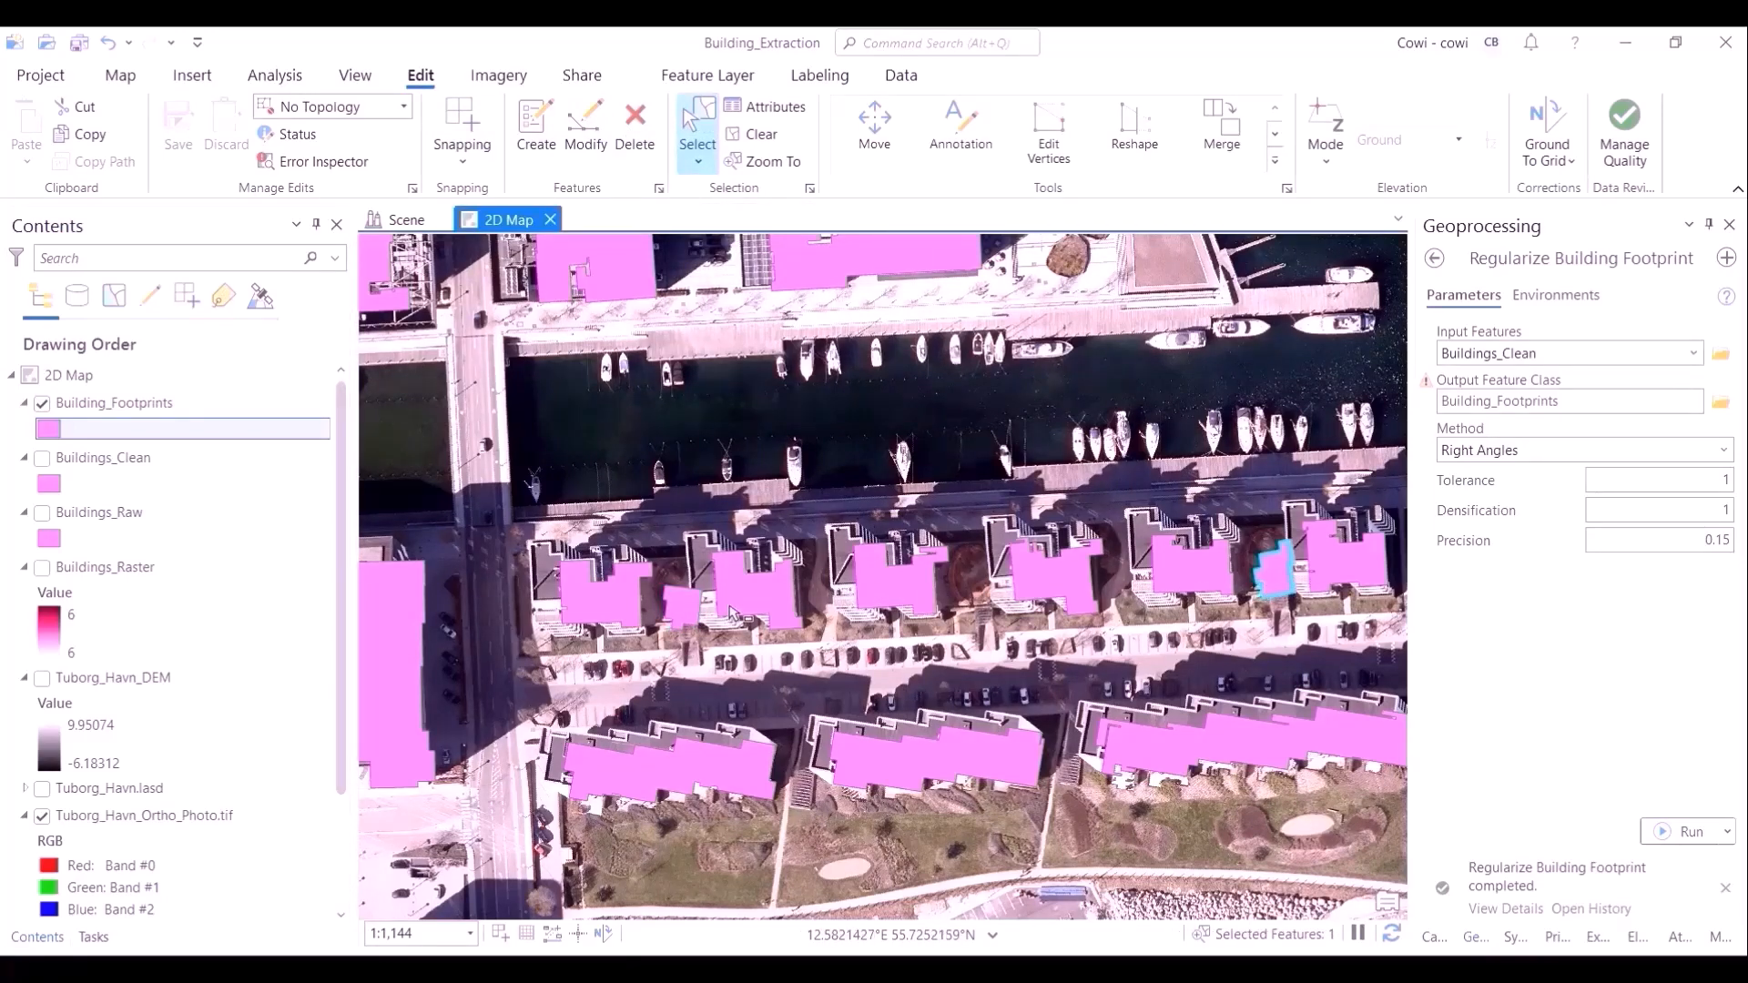
pyautogui.click(644, 109)
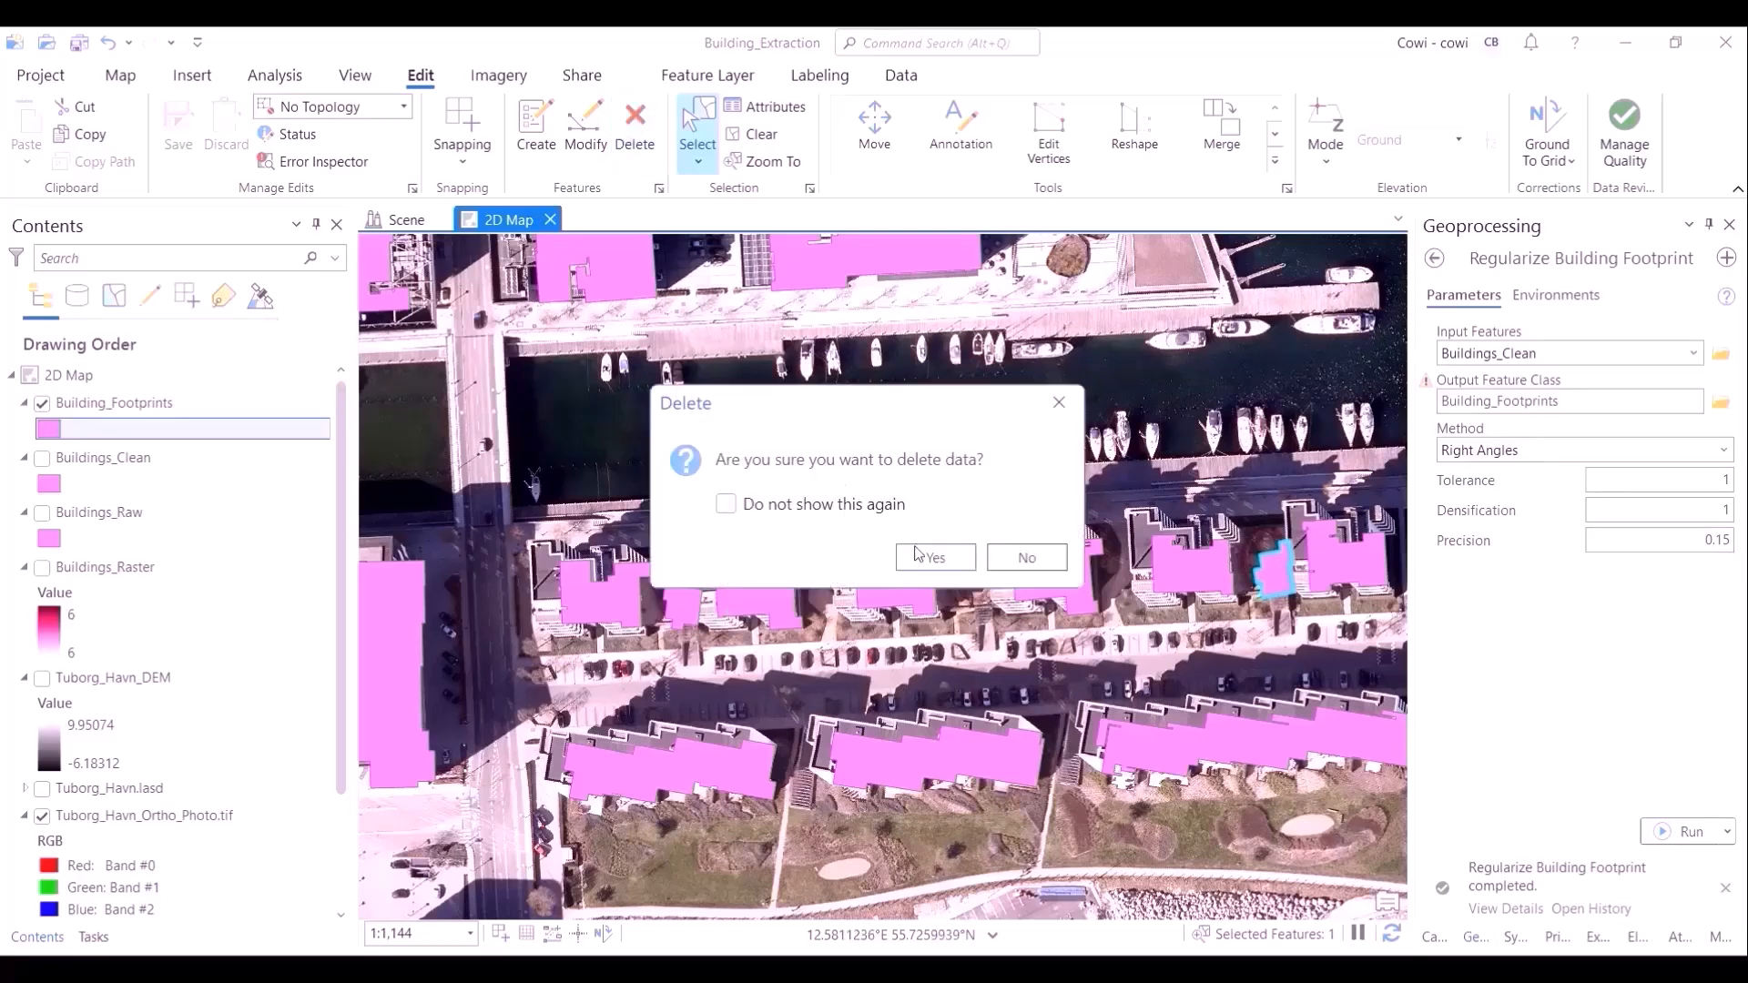
pyautogui.click(924, 557)
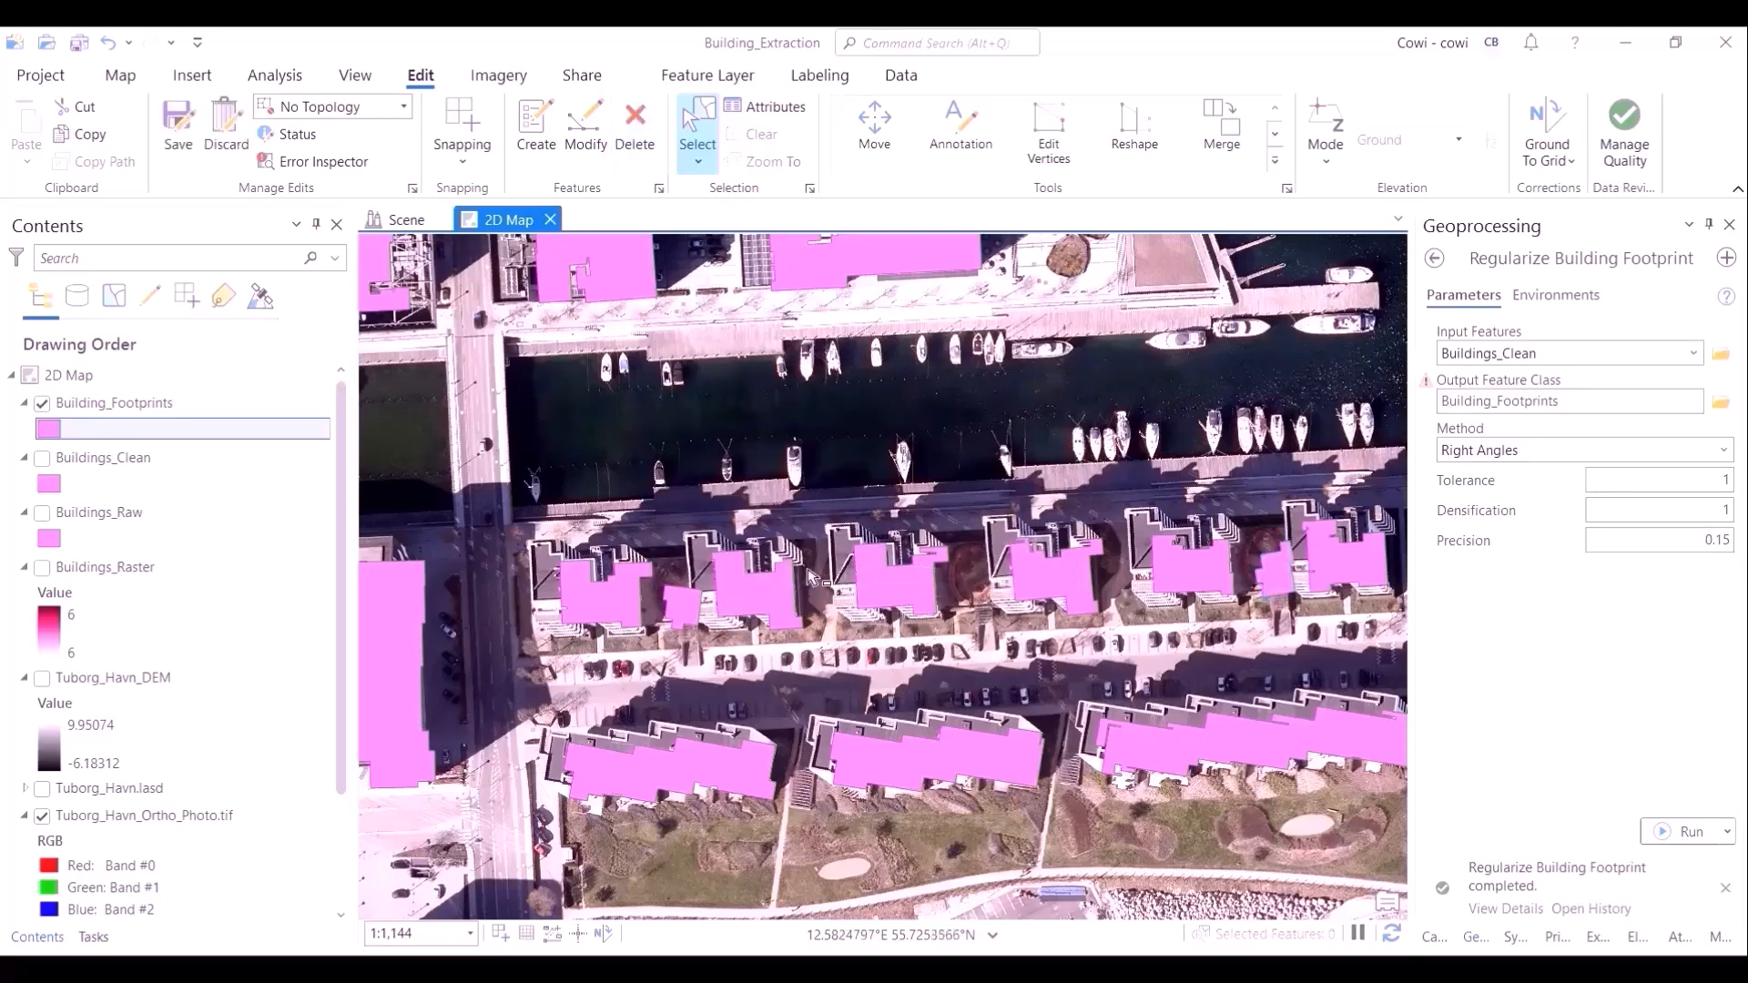
pyautogui.click(634, 123)
pyautogui.click(916, 557)
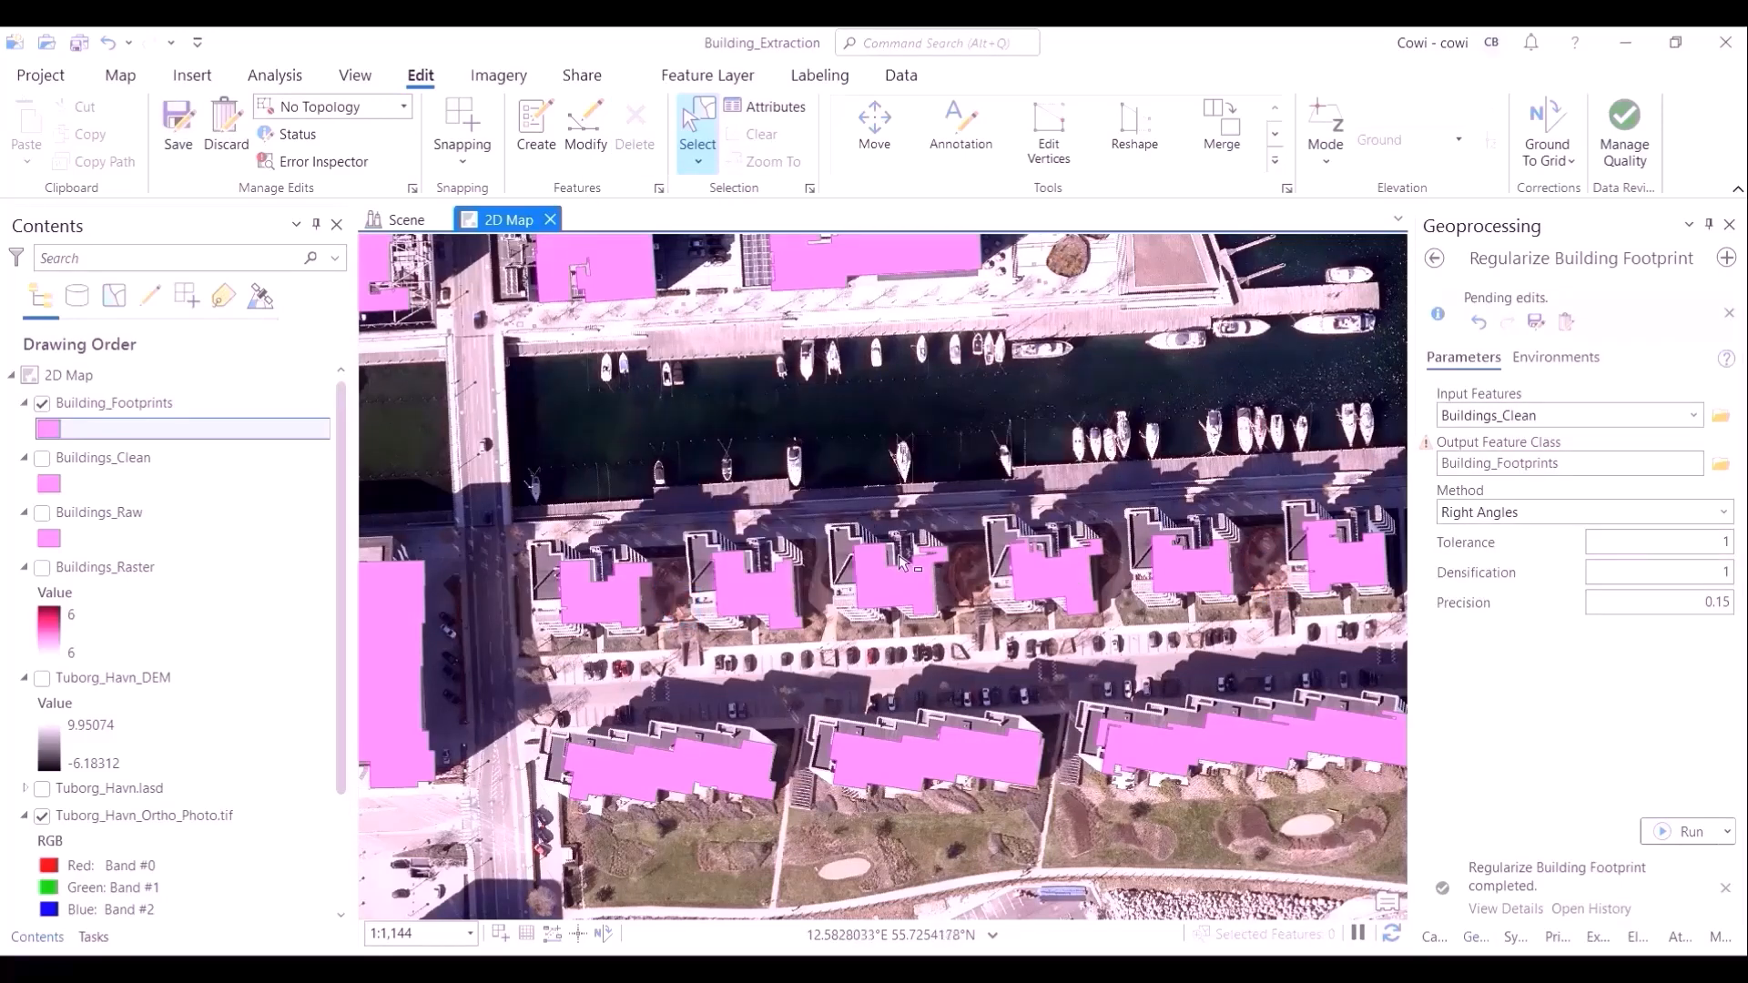
pyautogui.click(170, 126)
pyautogui.click(861, 532)
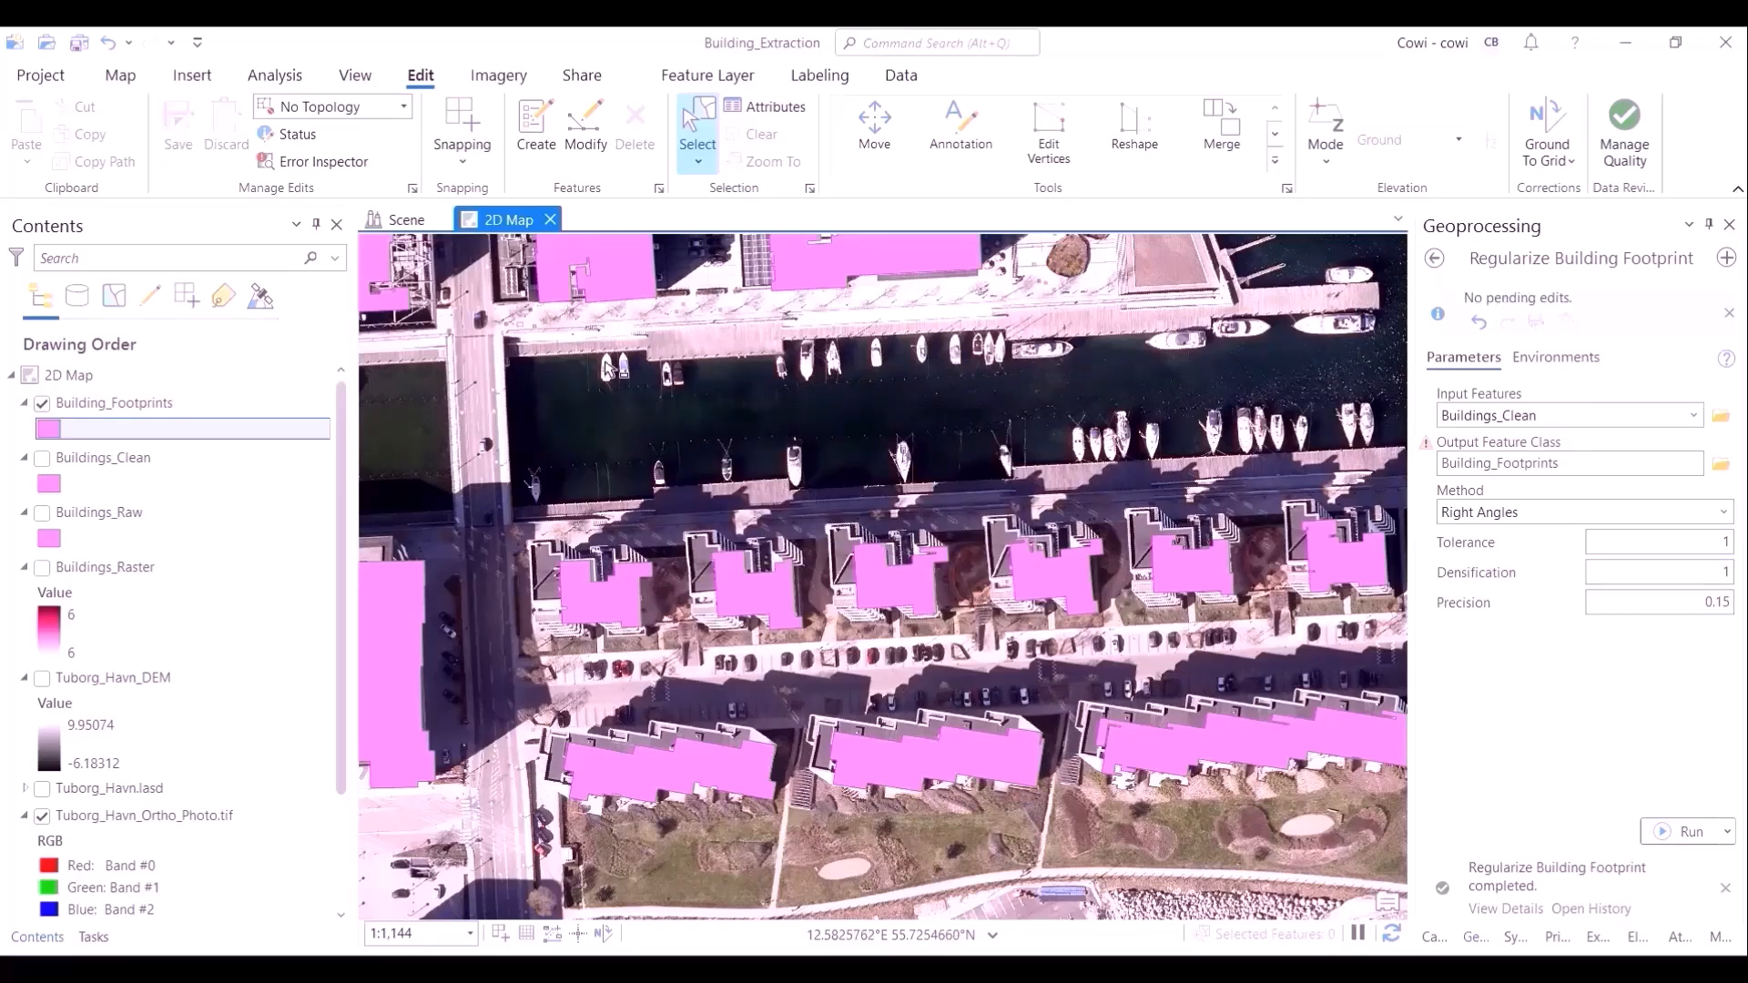
# Step: Reshape the footprint of the large building just north of the canal so its notched northern and eastern edges follow the orthophoto roof outline
pyautogui.click(120, 75)
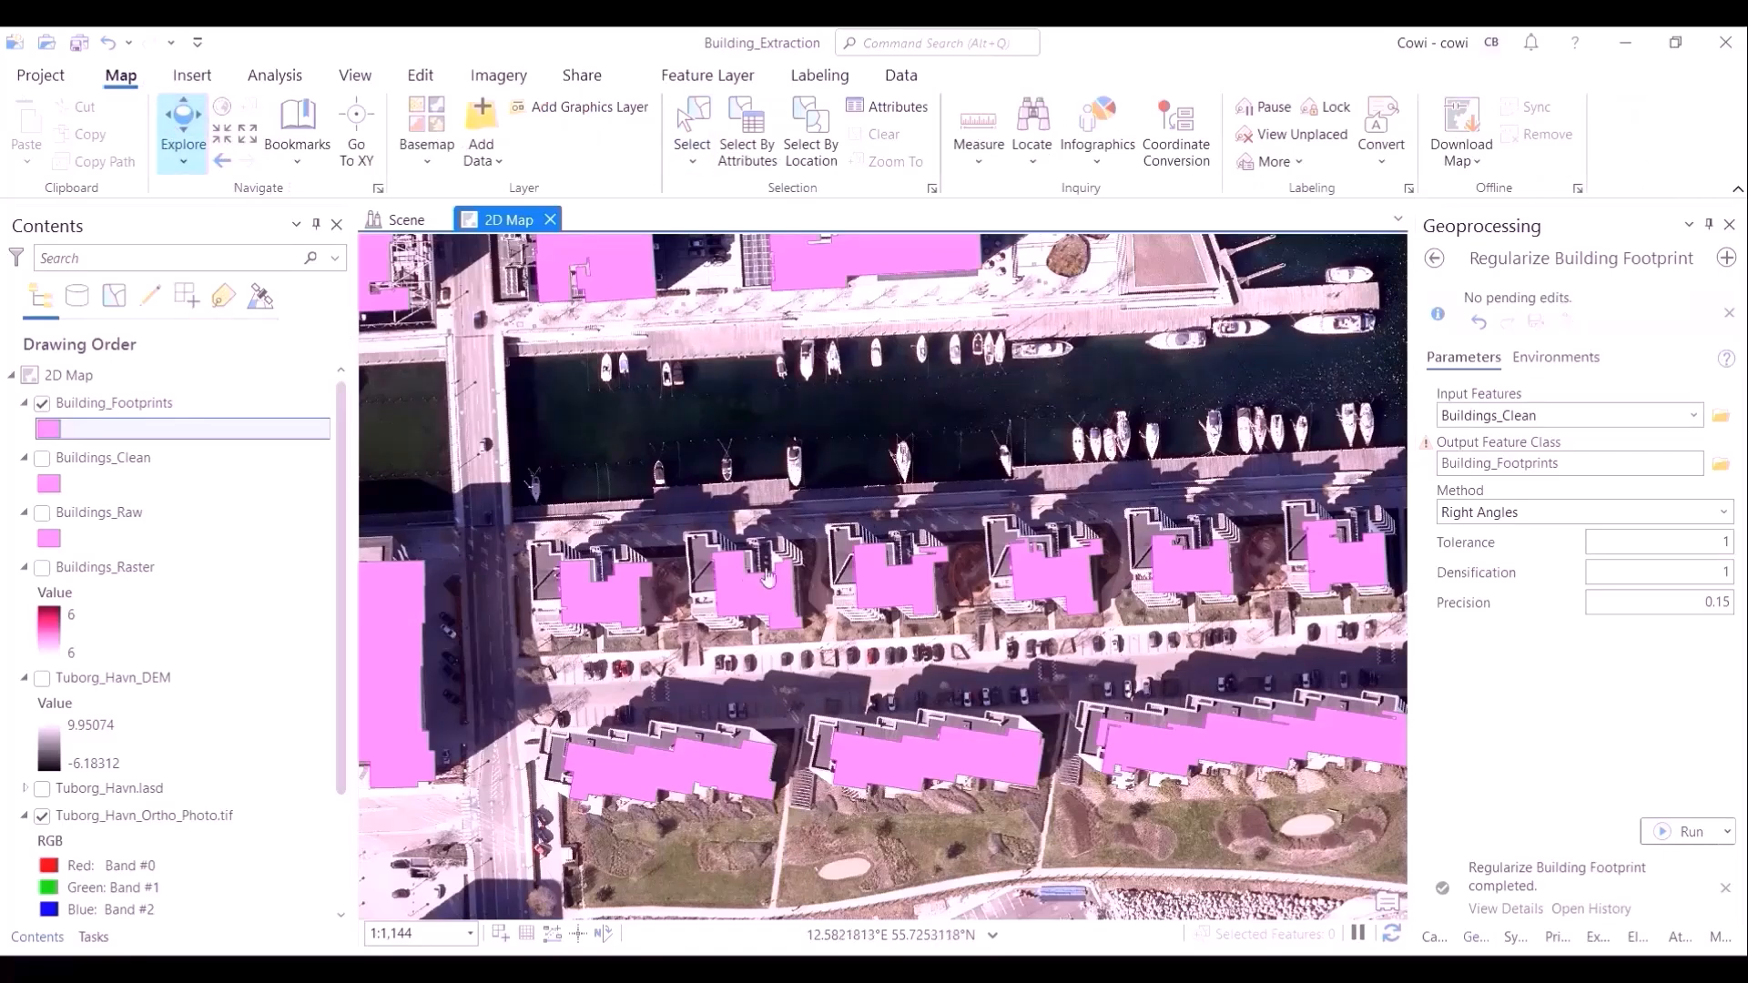
pyautogui.scroll(-5, 768, 577)
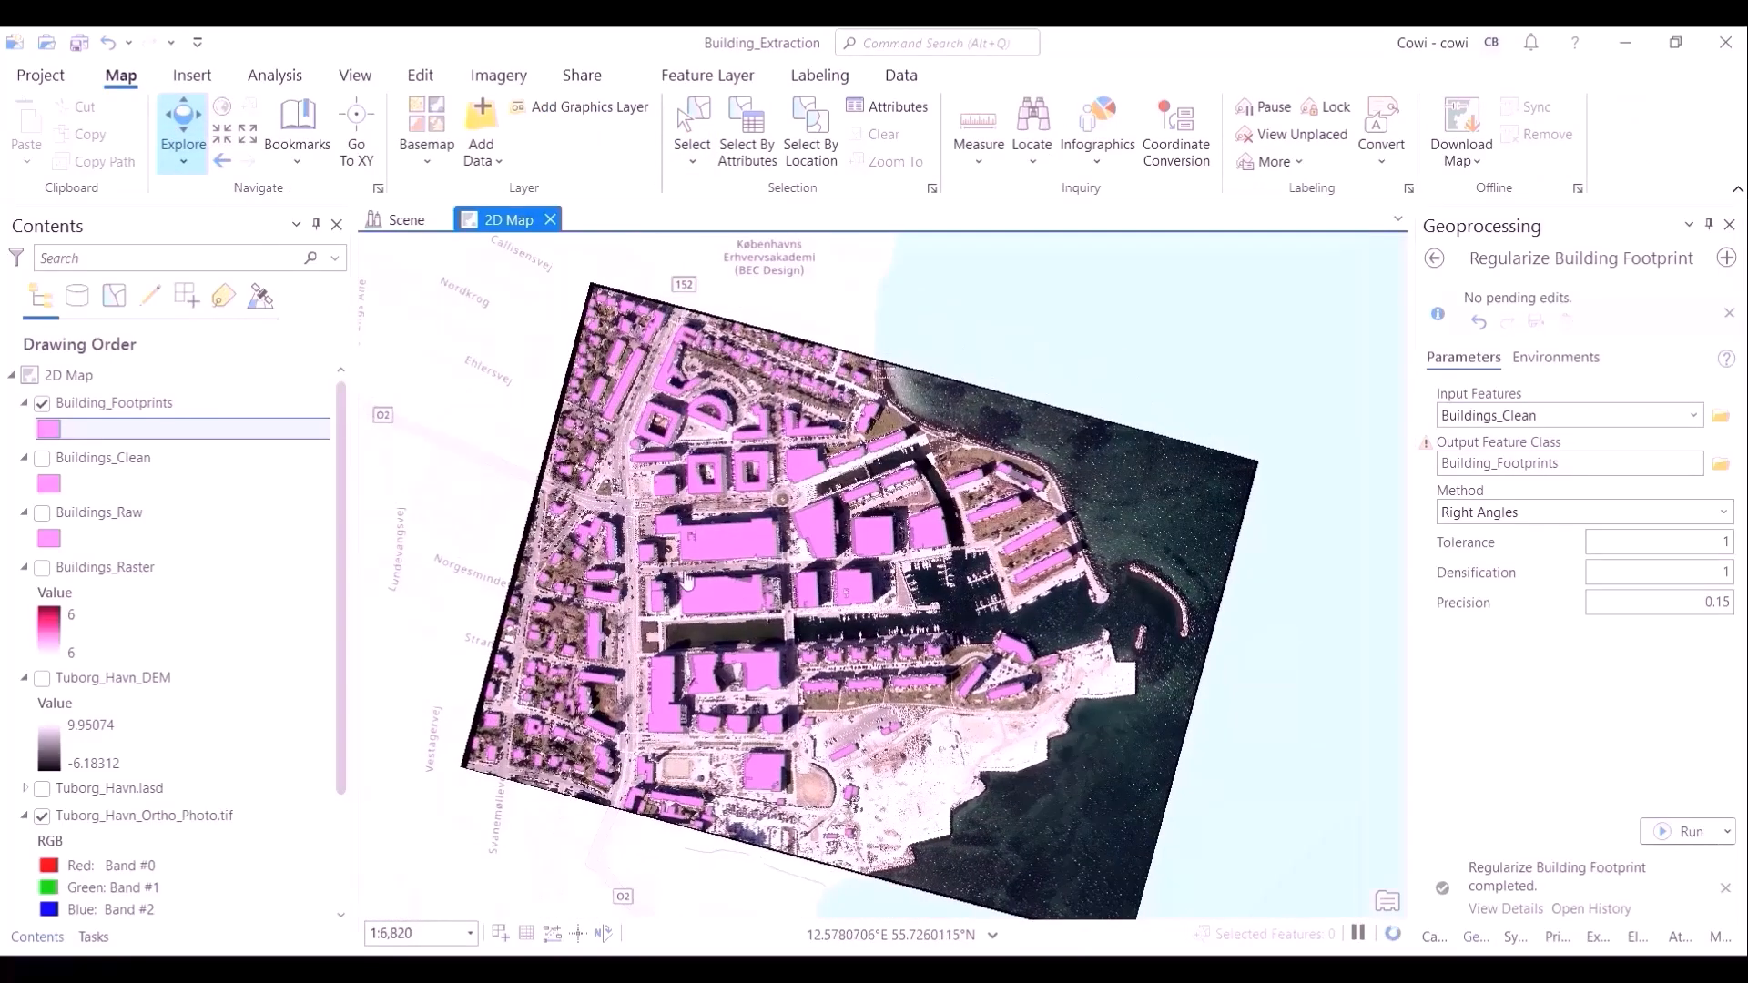
pyautogui.scroll(6, 689, 581)
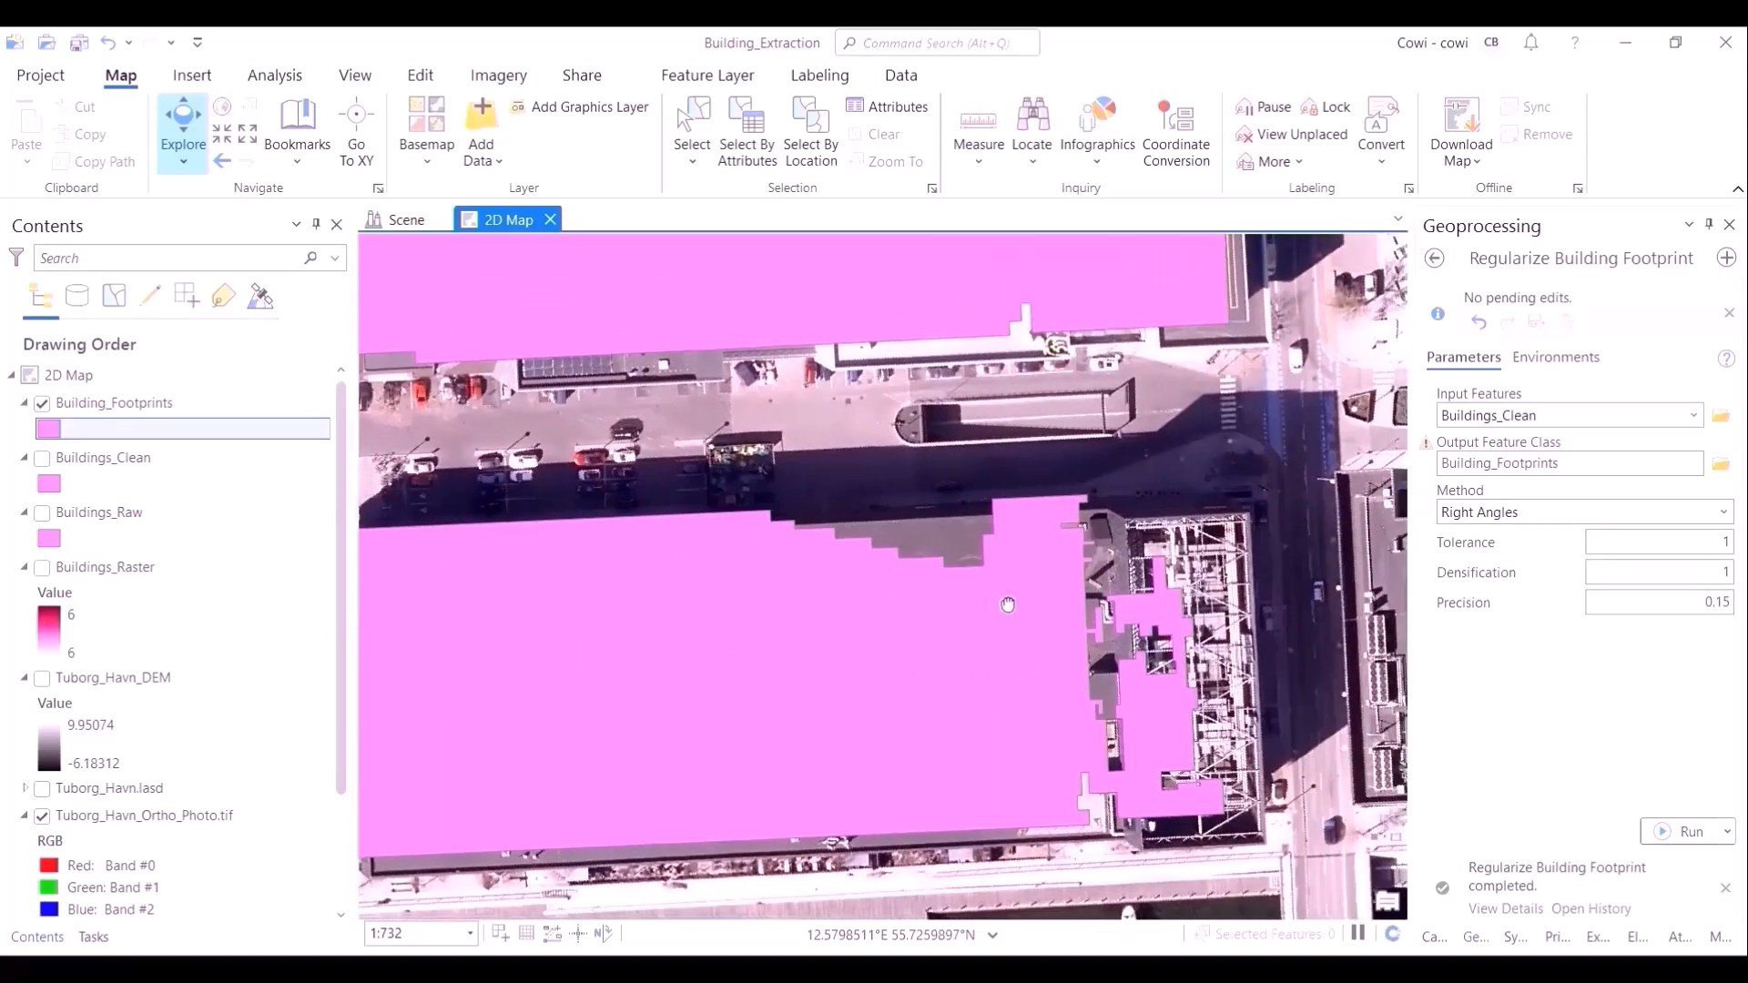
pyautogui.moveTo(1008, 604); pyautogui.dragTo(1095, 595)
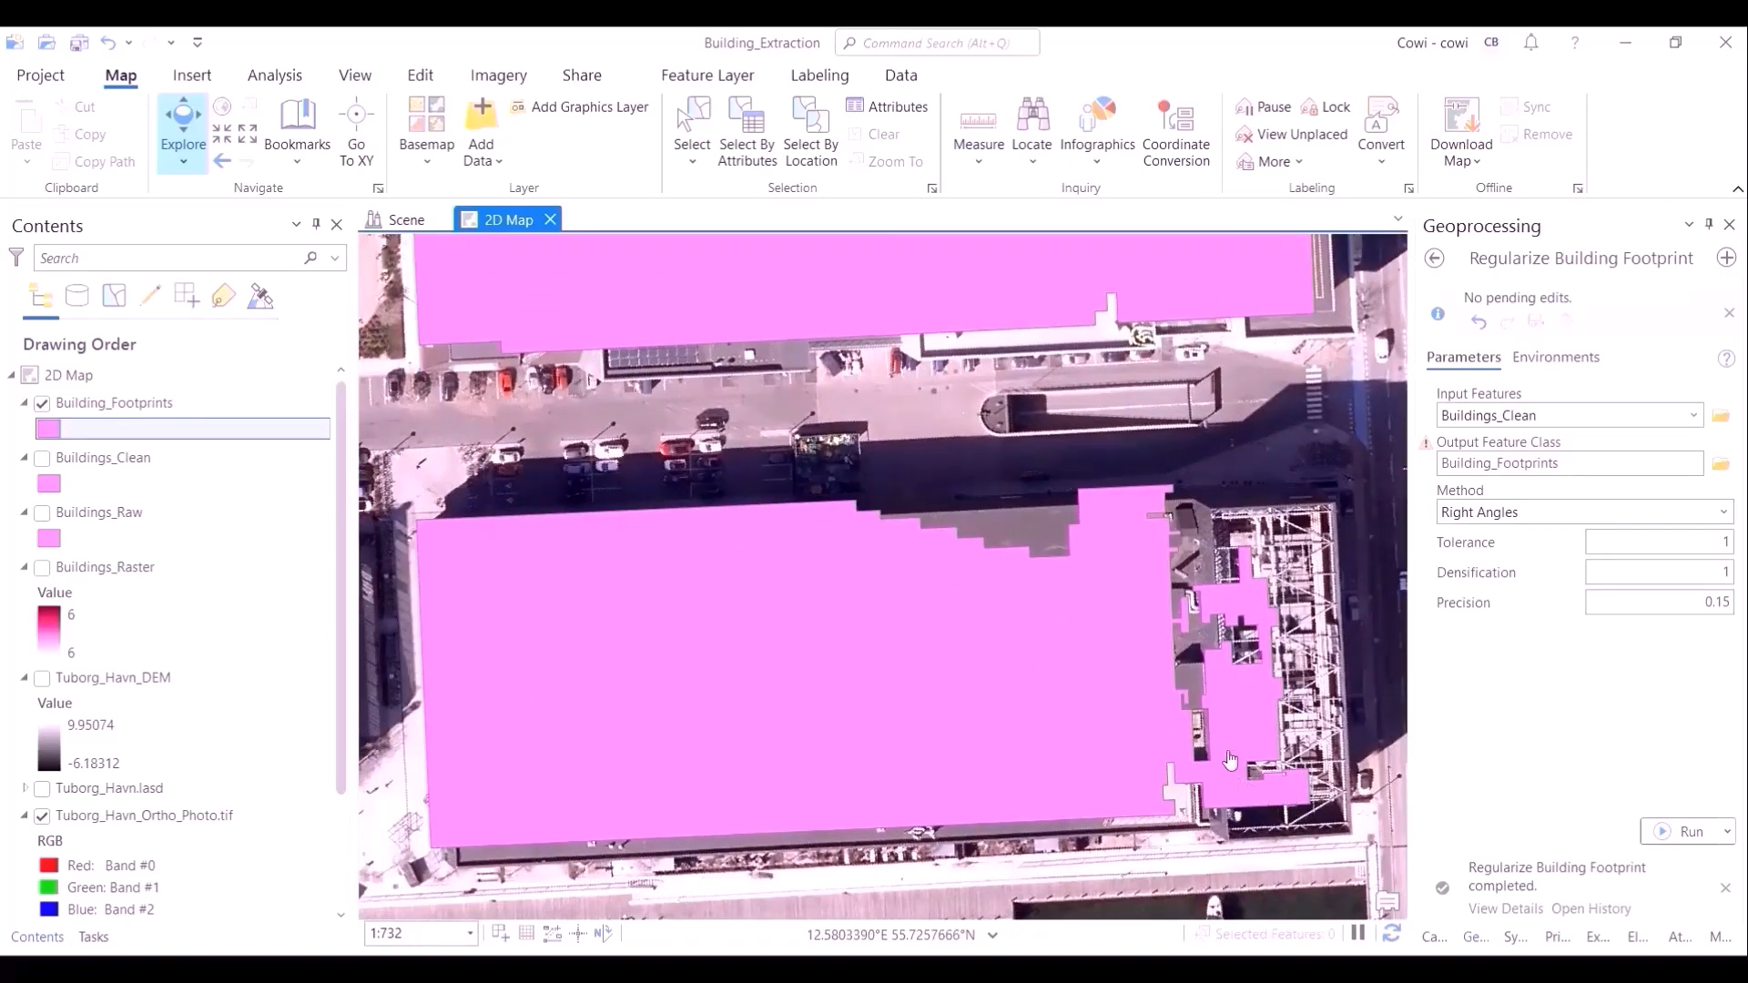
pyautogui.click(435, 81)
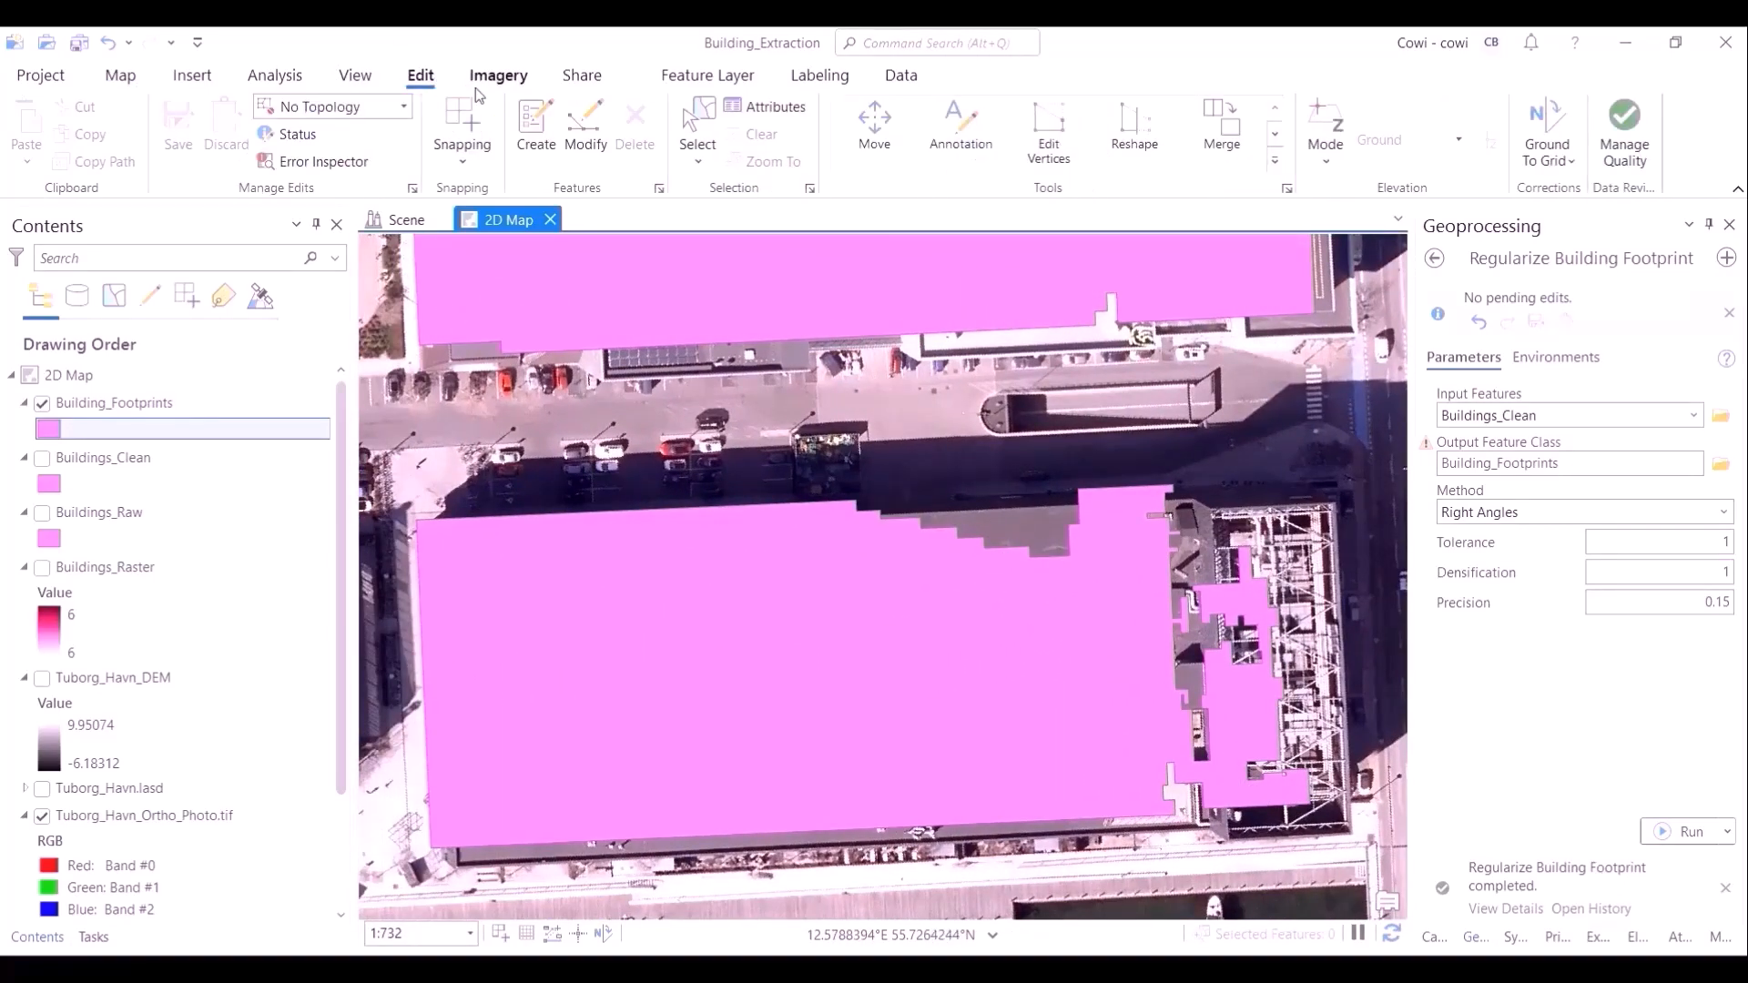
pyautogui.click(1135, 128)
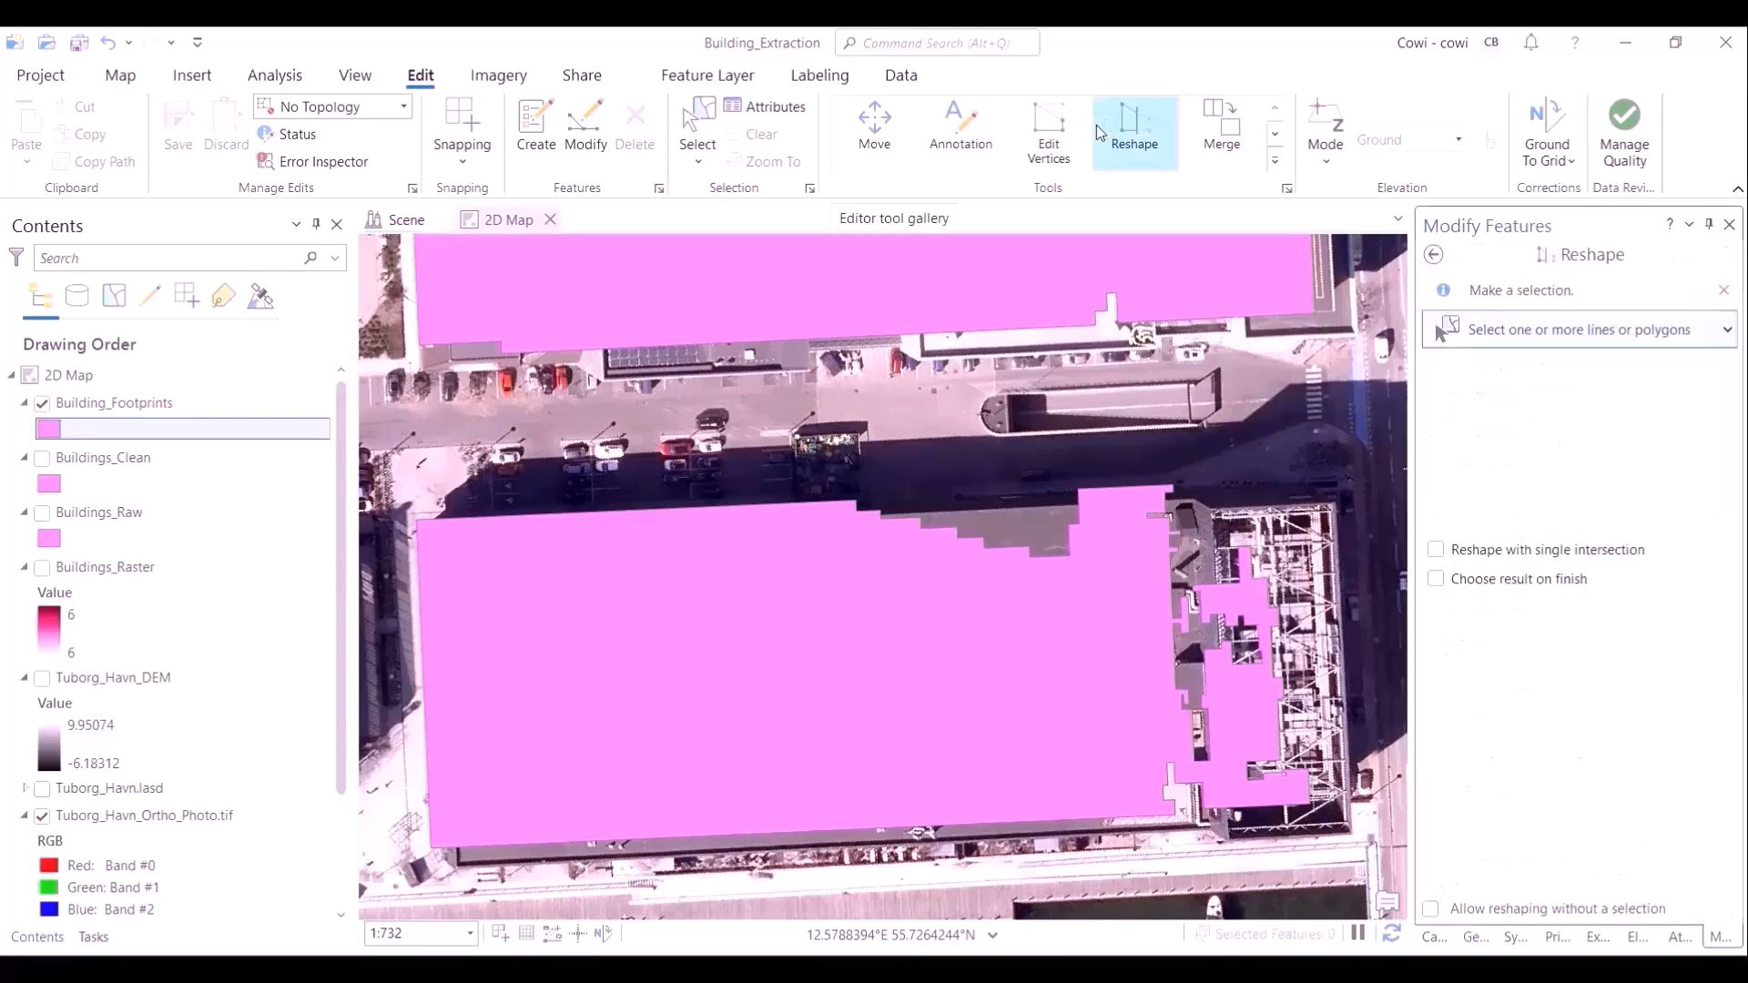
pyautogui.click(1308, 799)
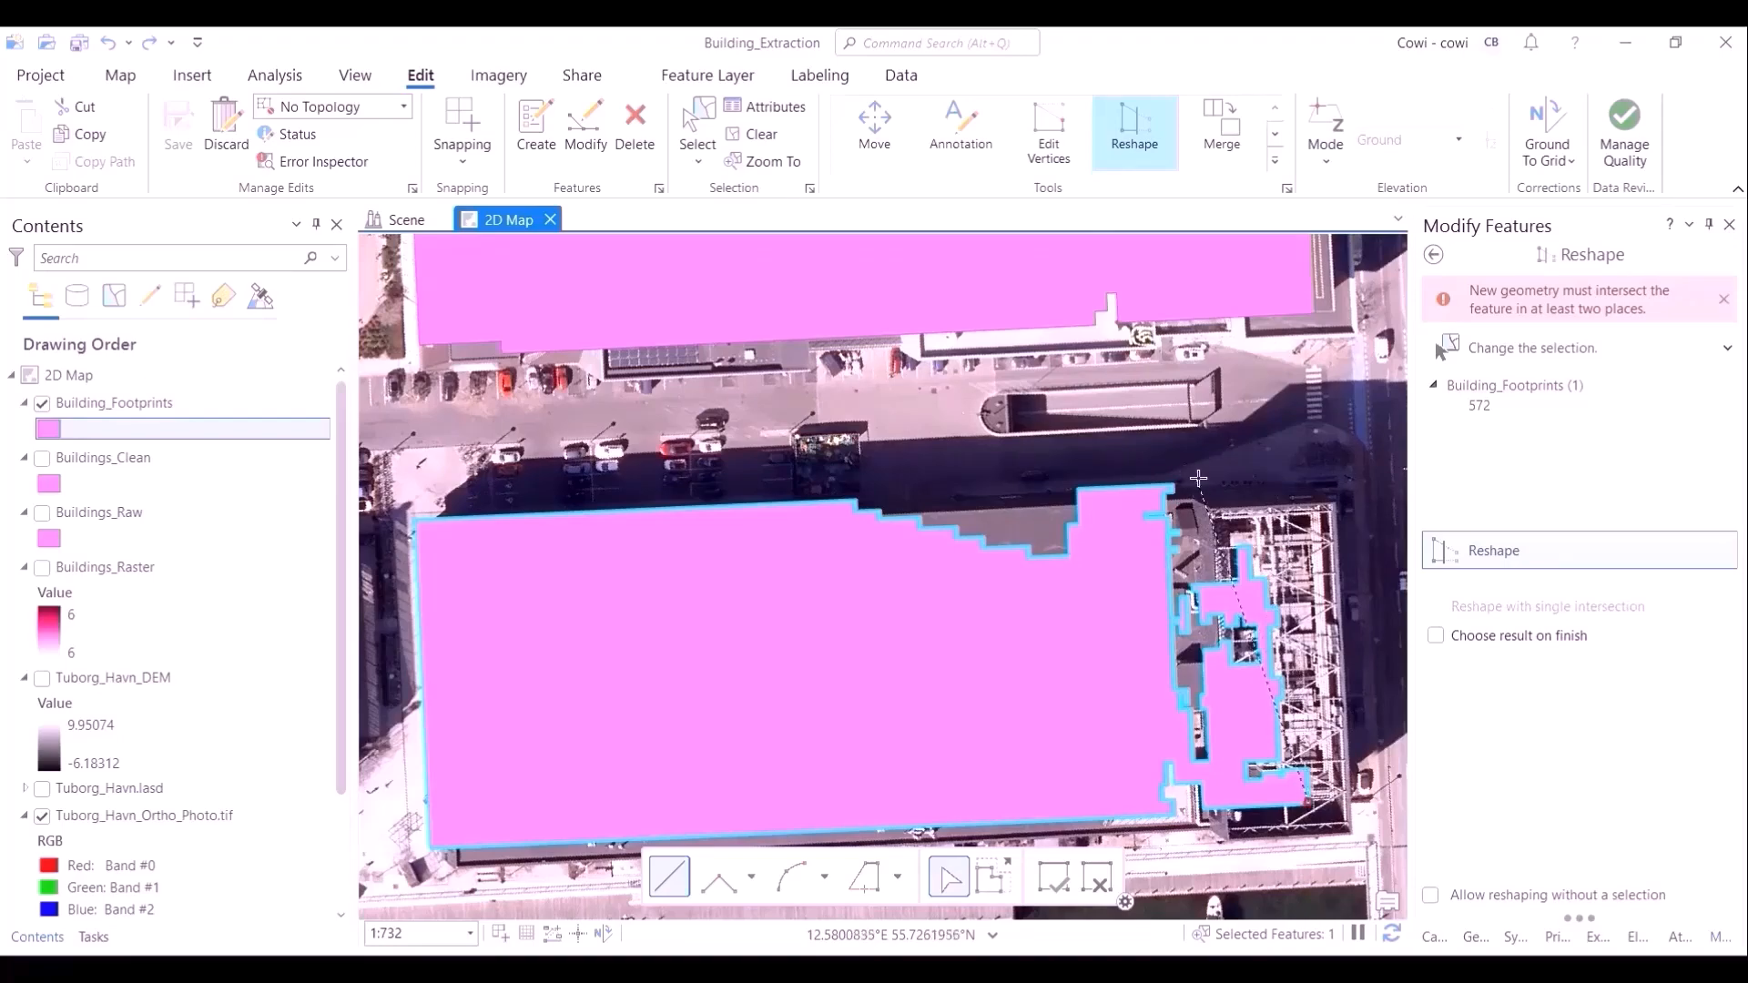
pyautogui.doubleClick(872, 488)
pyautogui.scroll(-3, 1017, 624)
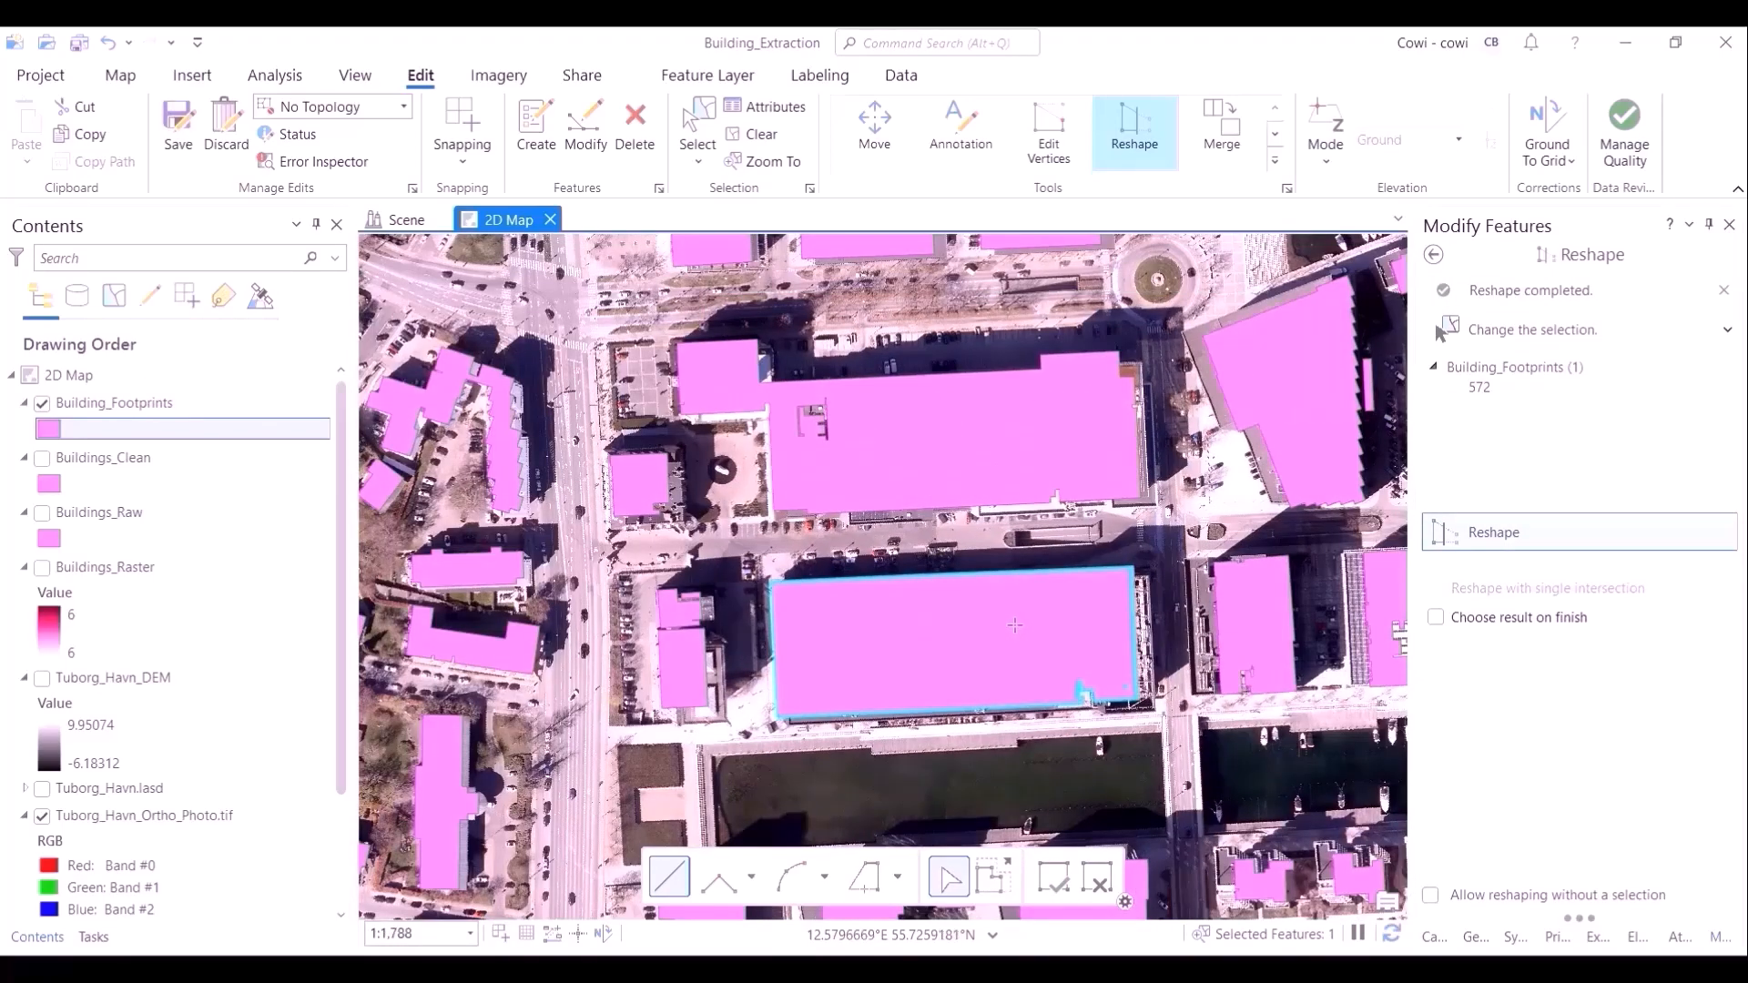
# Step: Save the reshaped footprint edit and clear the feature selection
pyautogui.click(178, 123)
pyautogui.click(890, 535)
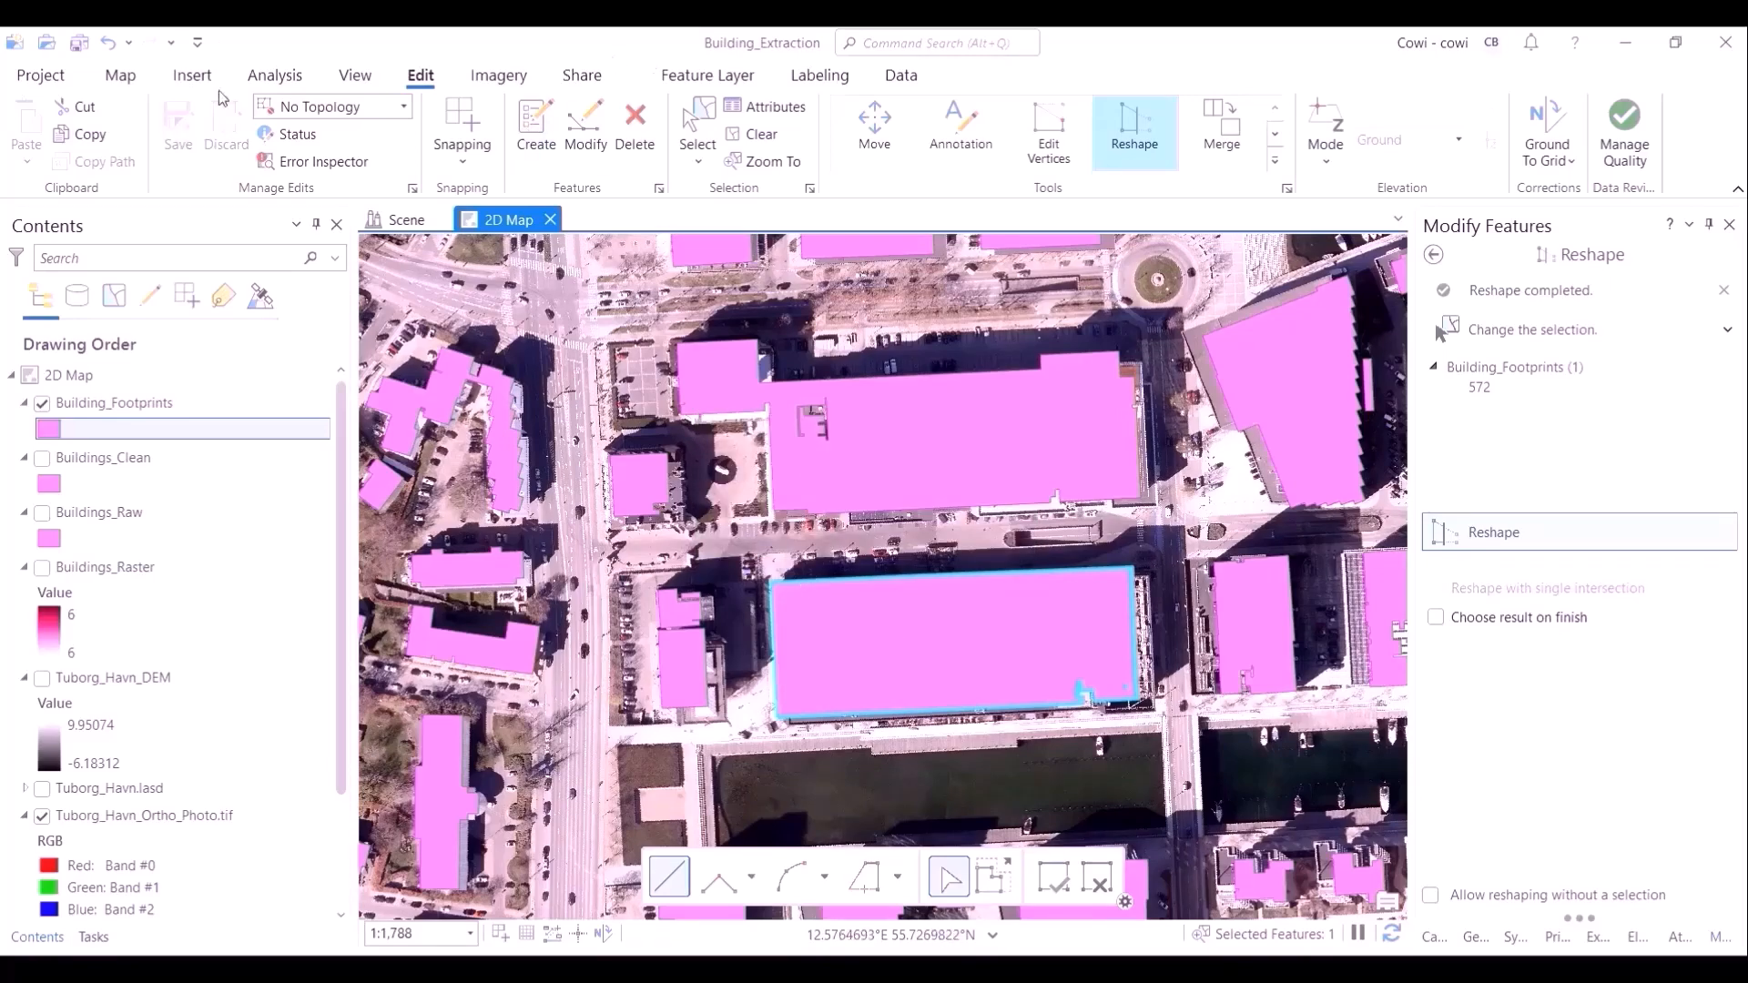
pyautogui.click(120, 74)
pyautogui.click(882, 134)
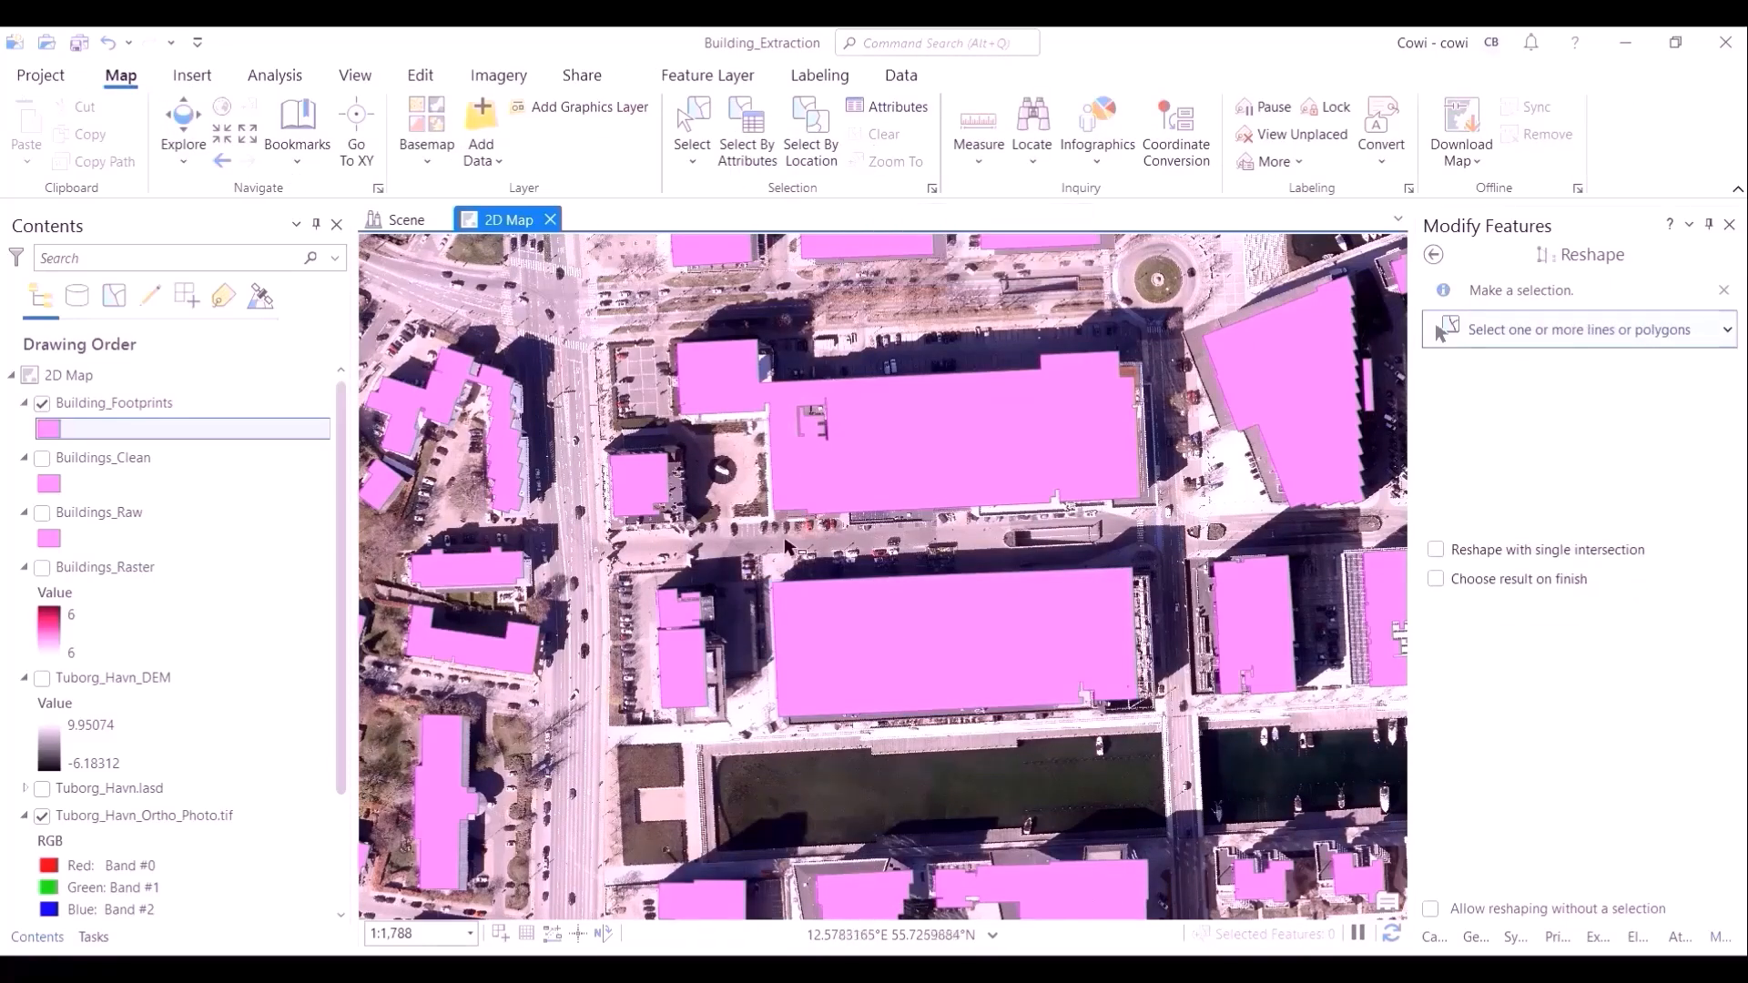
# Step: Hide the Tuborg_Havn_Ortho_Photo.tif layer to show the footprints of the whole area over the basemap
pyautogui.click(42, 679)
pyautogui.click(41, 678)
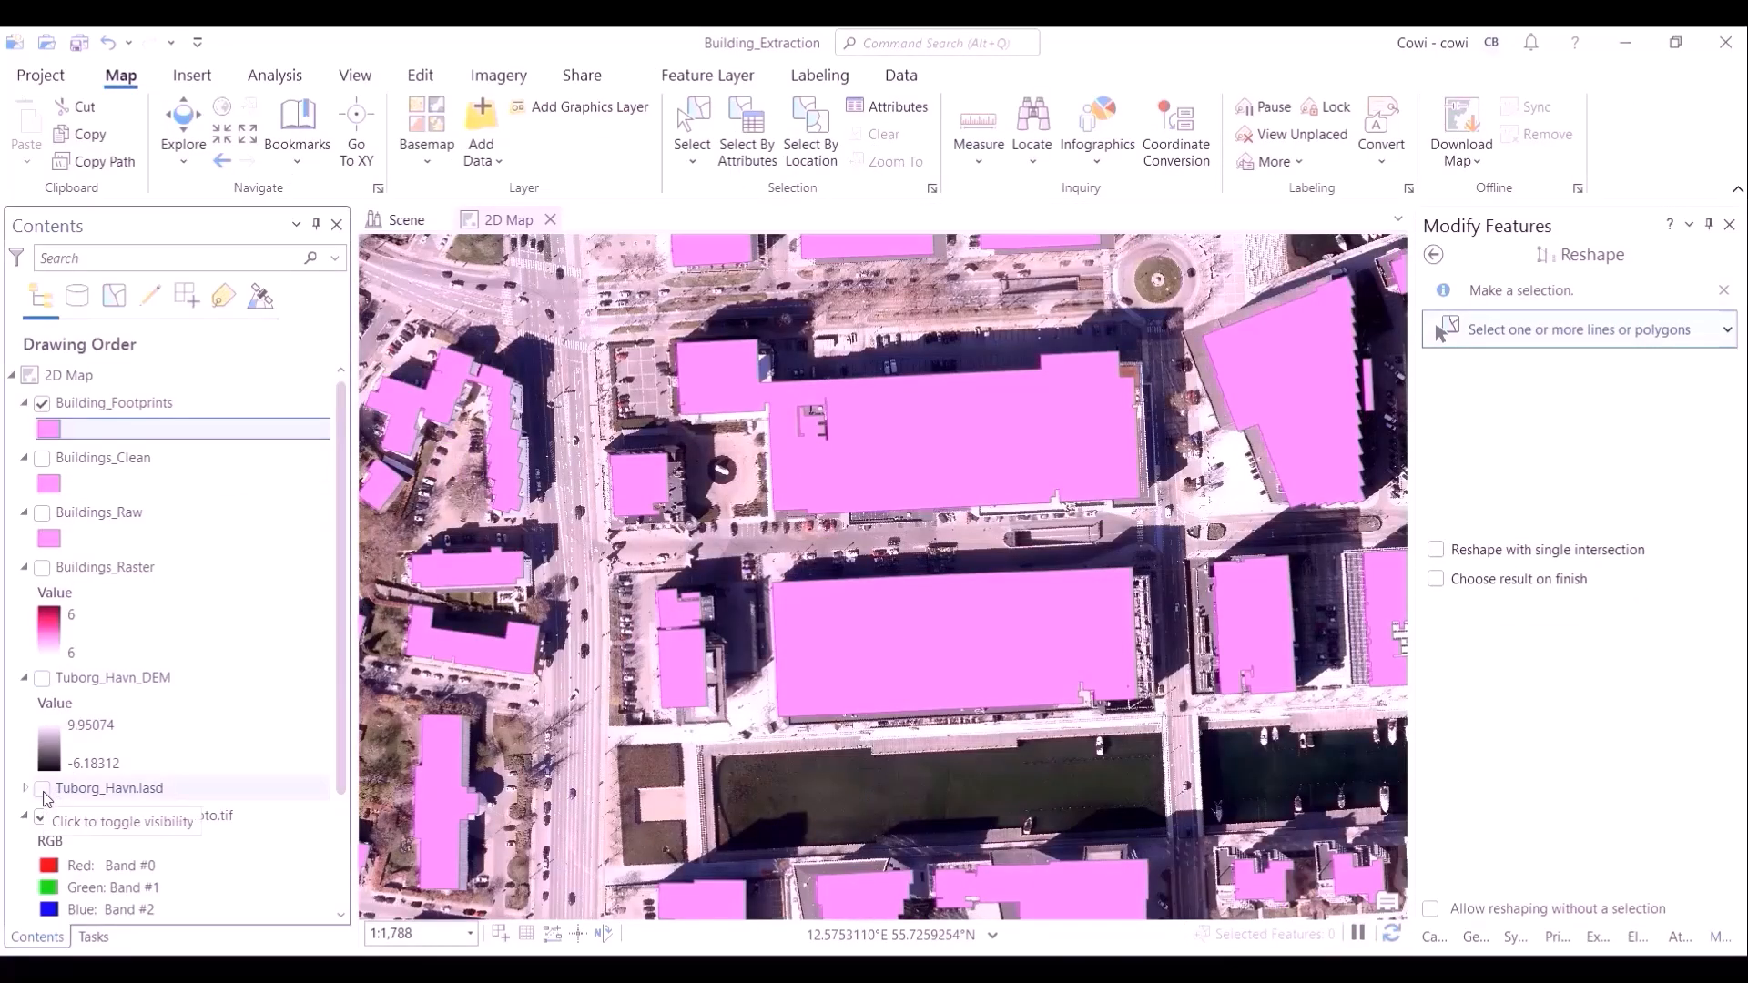
pyautogui.click(42, 816)
pyautogui.scroll(-5, 895, 497)
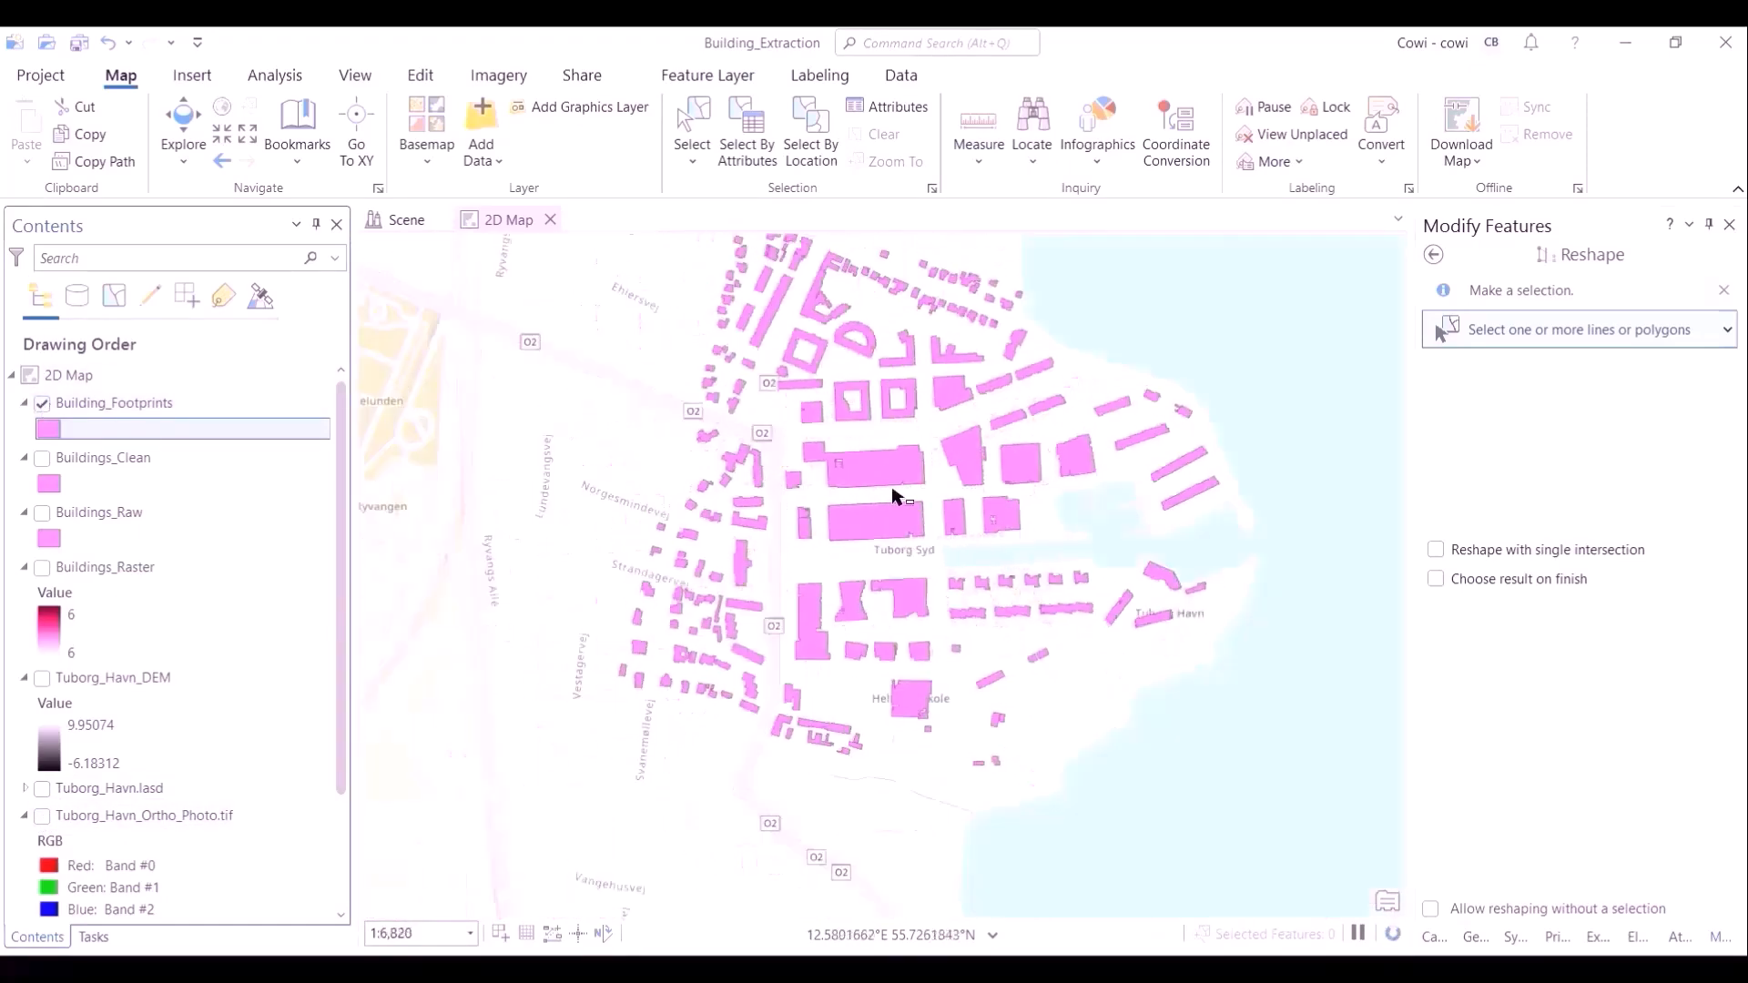
# Step: Examine the cleaned footprints against the basemap across the area by swiping the Building_Footprints layer
pyautogui.moveTo(696, 538); pyautogui.dragTo(637, 469)
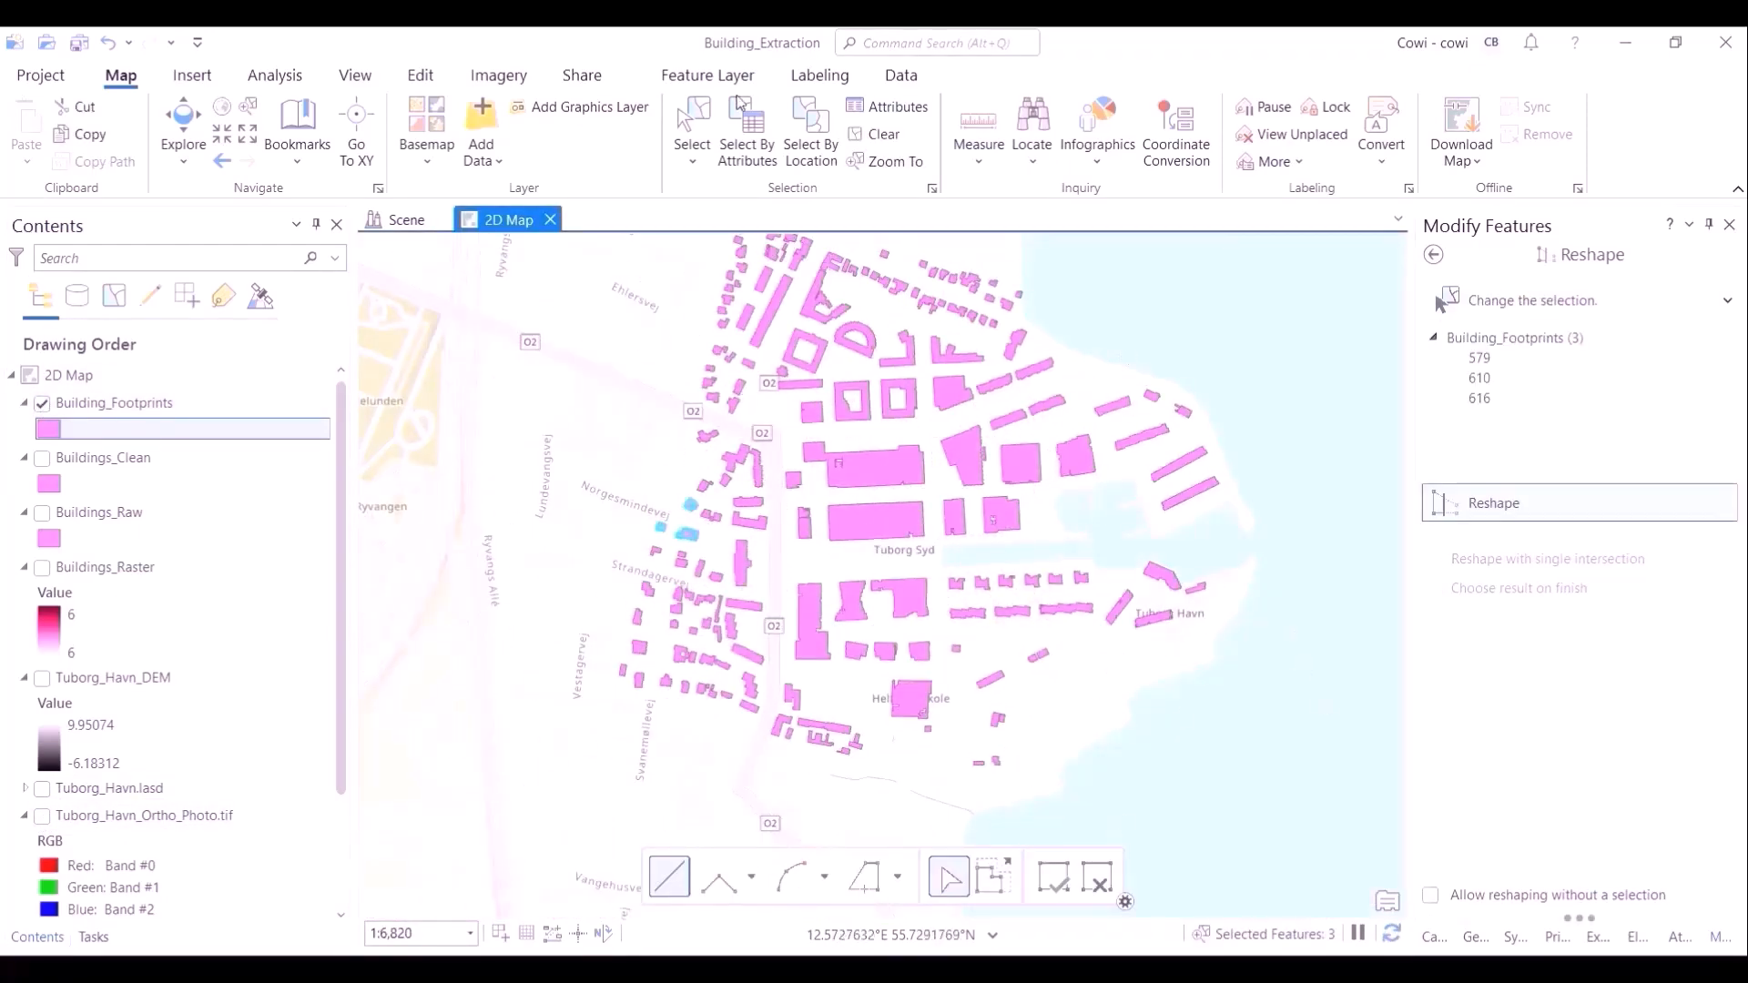
pyautogui.scroll(-4, 741, 102)
pyautogui.scroll(4, 740, 102)
pyautogui.click(183, 123)
pyautogui.scroll(2, 865, 605)
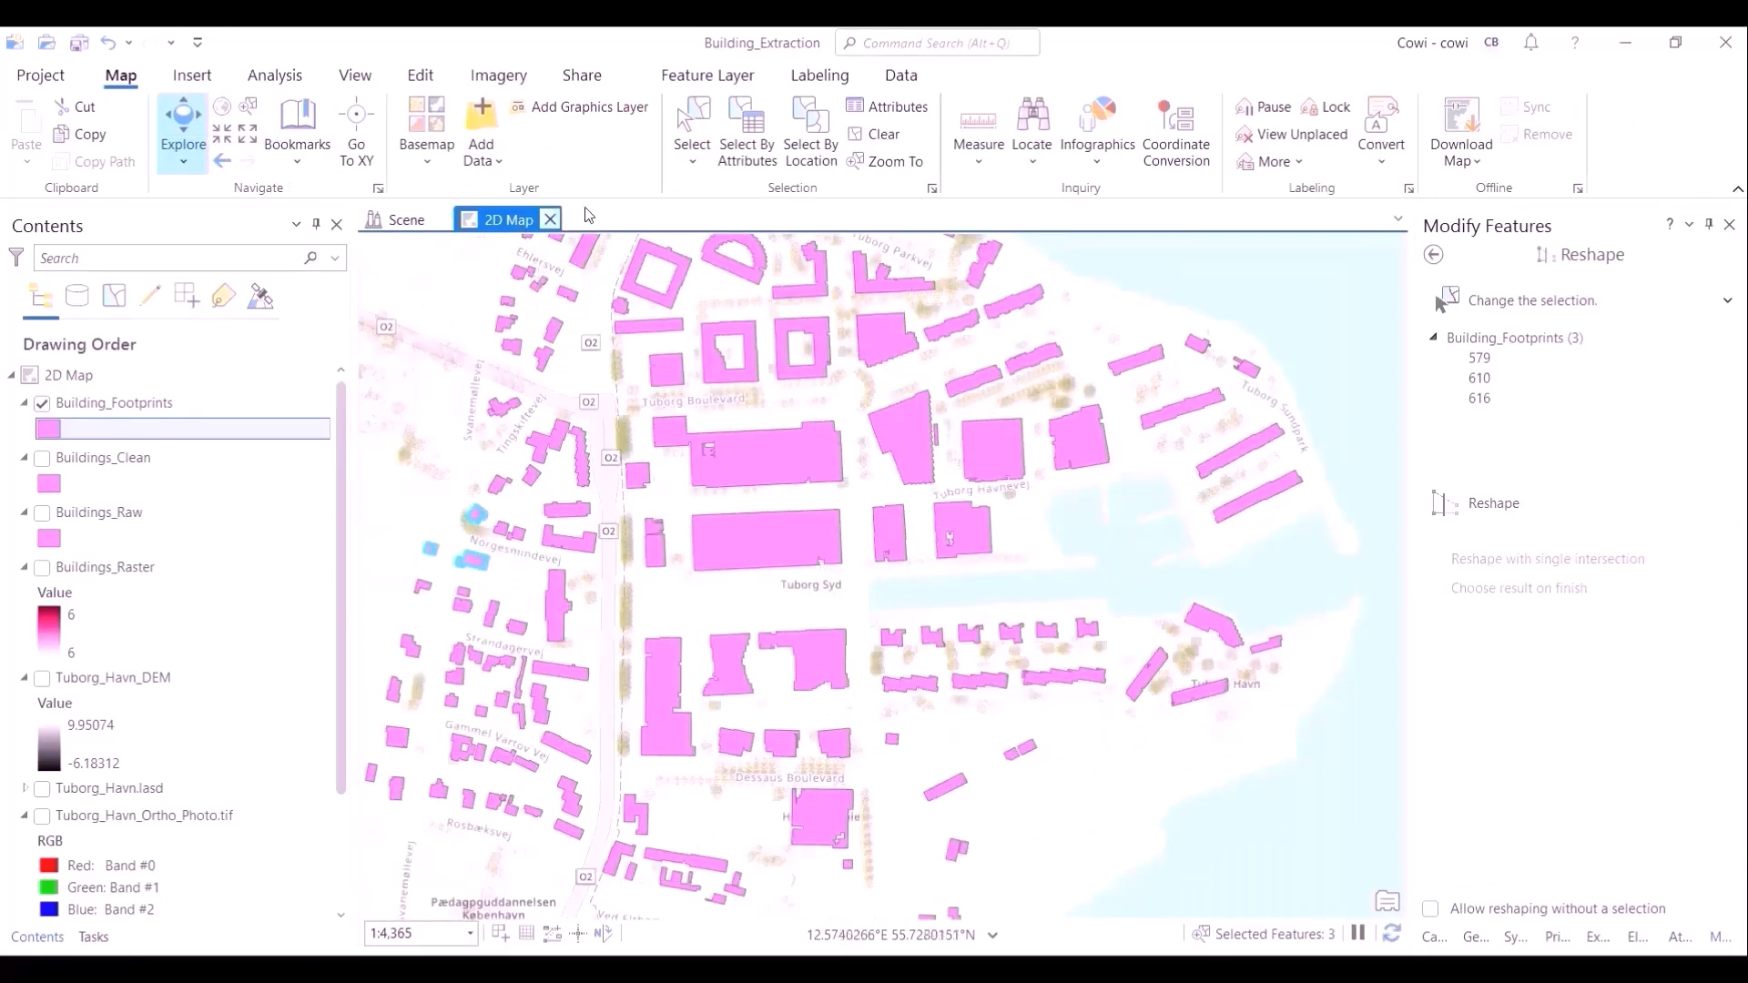
pyautogui.click(707, 75)
pyautogui.click(547, 107)
pyautogui.moveTo(847, 255); pyautogui.dragTo(842, 626)
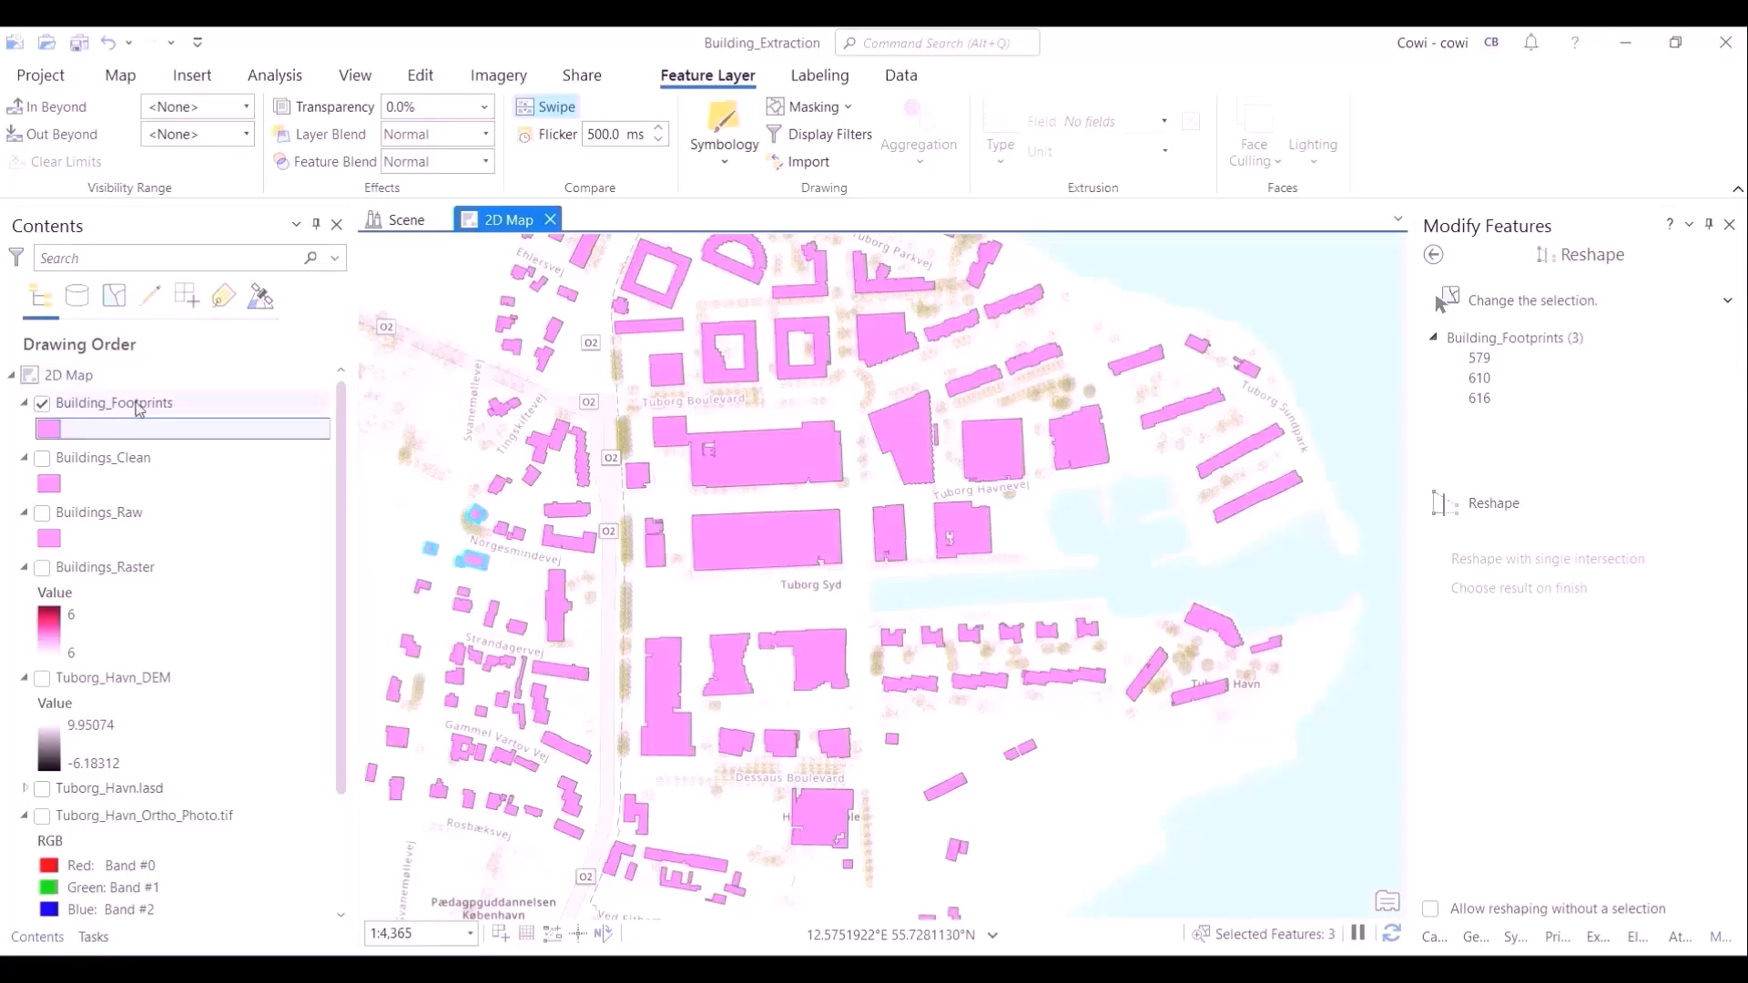
# Step: Copy the Building_Footprints layer from the 2D map into the Scene and hide Tuborg_Havn.lasd there
pyautogui.rightClick(156, 398)
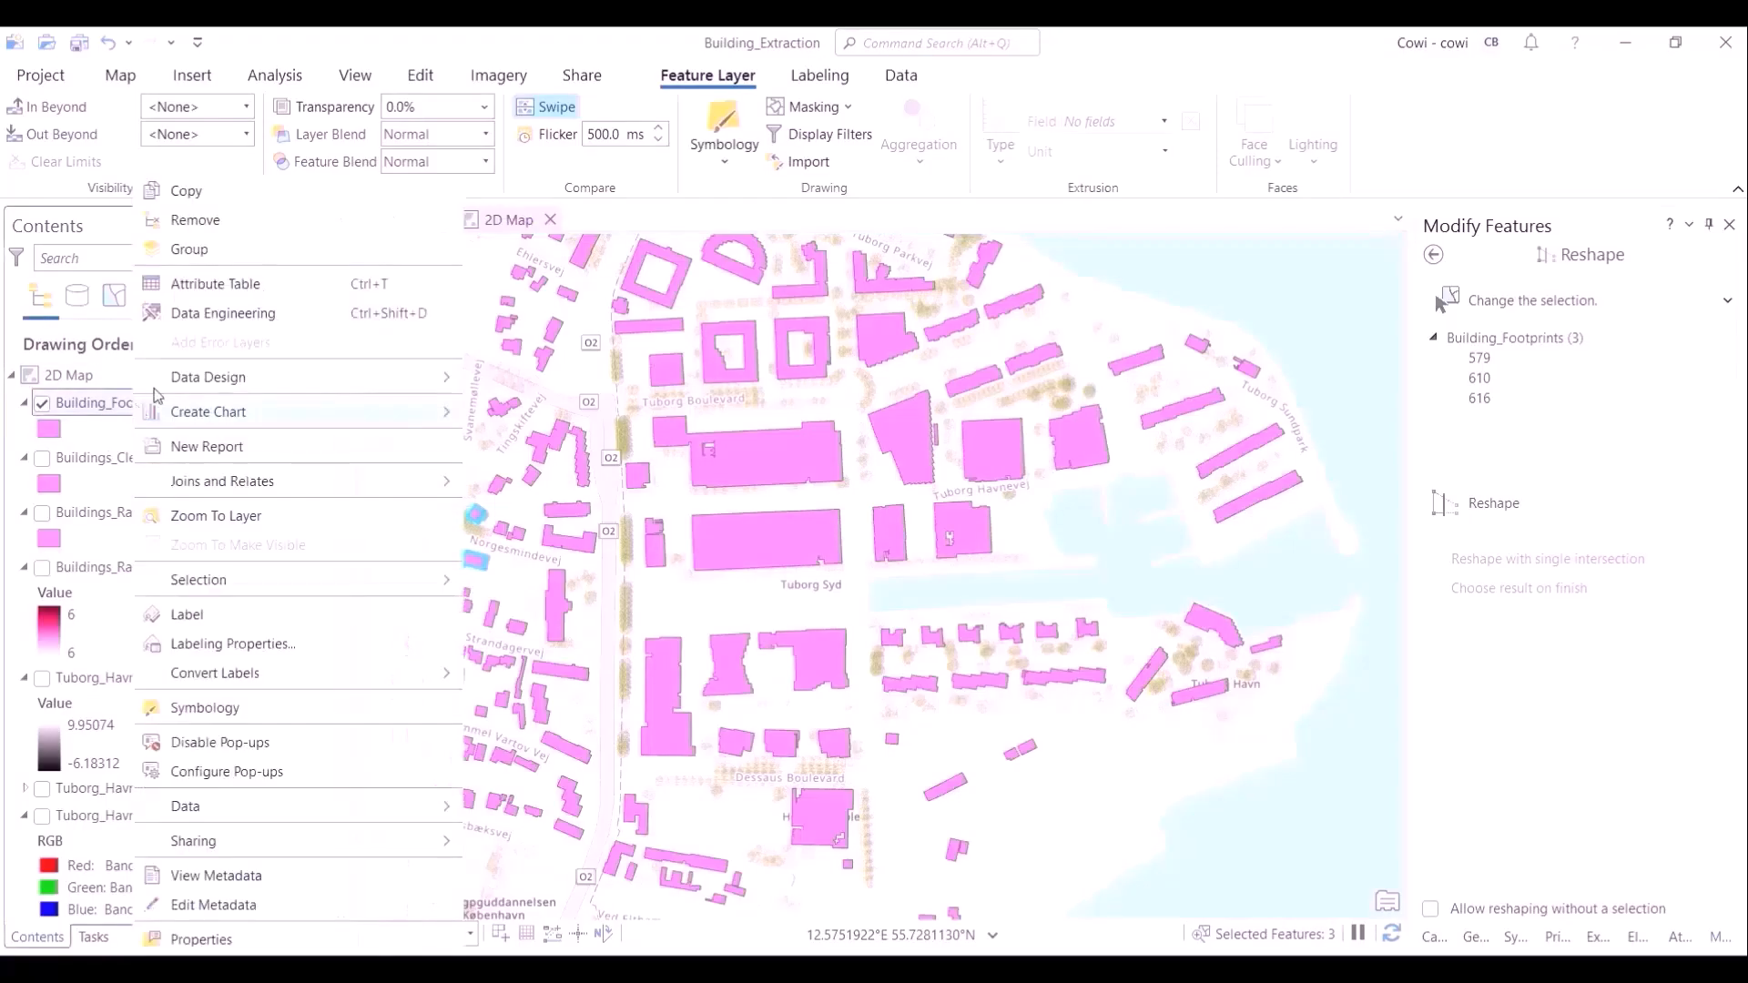
pyautogui.click(222, 200)
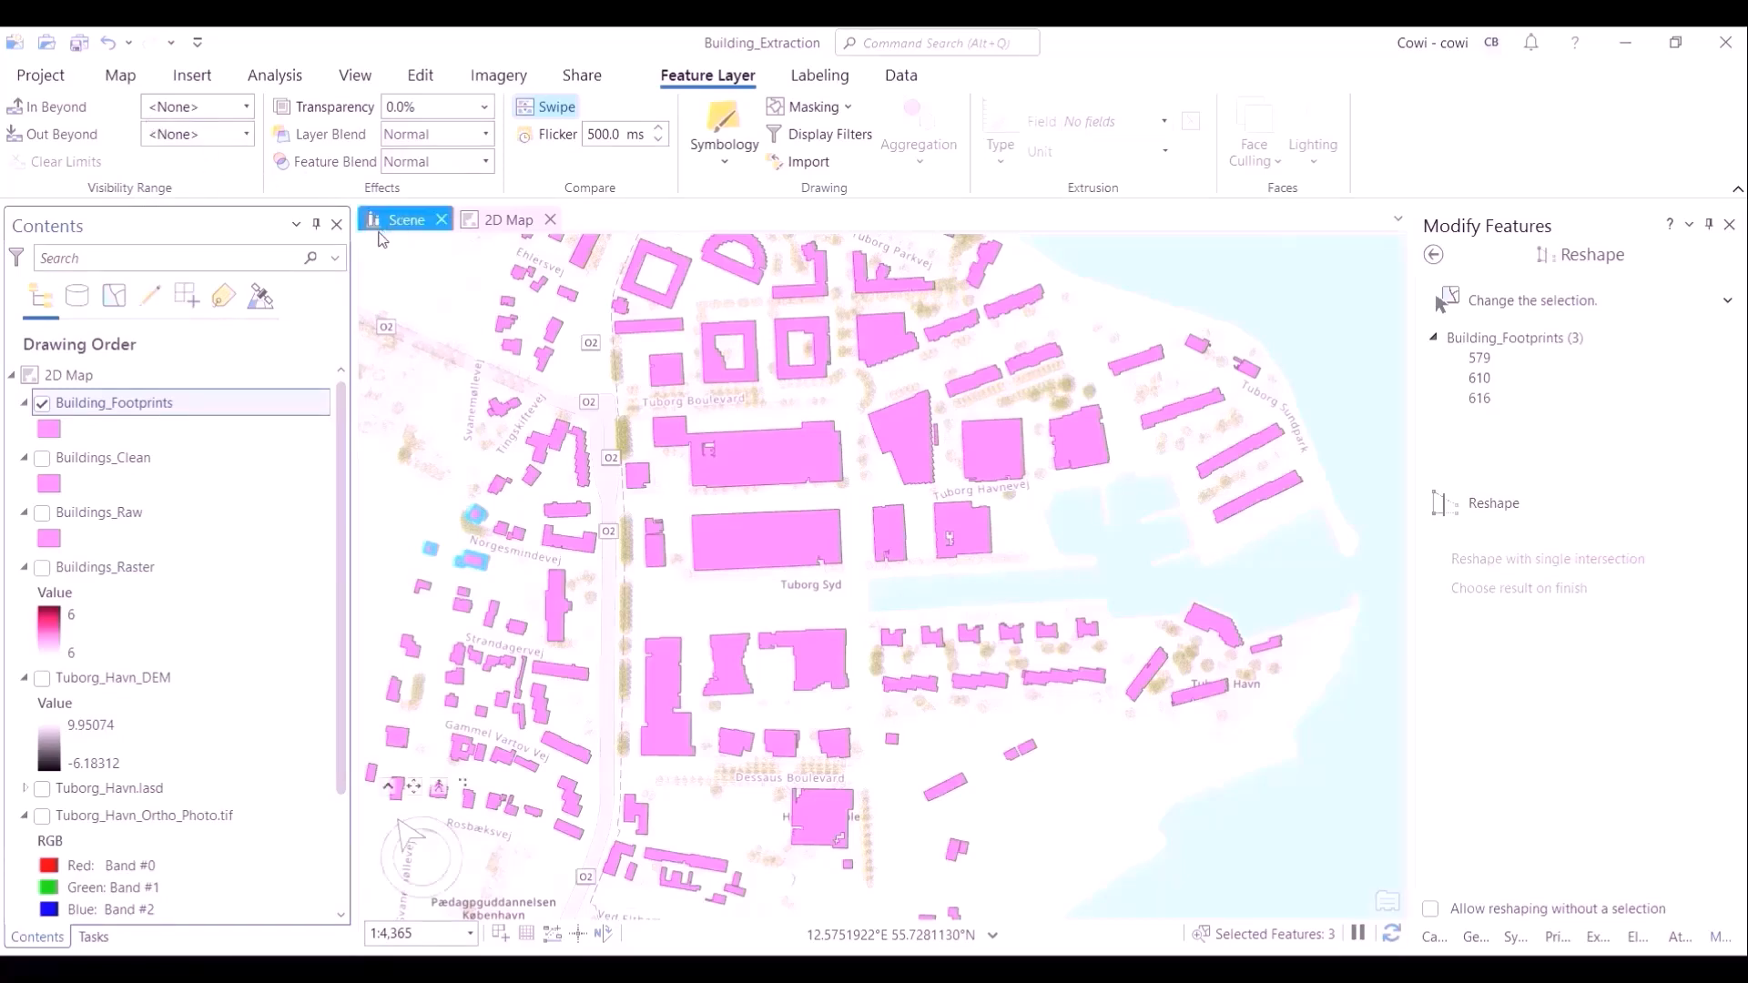
pyautogui.click(401, 221)
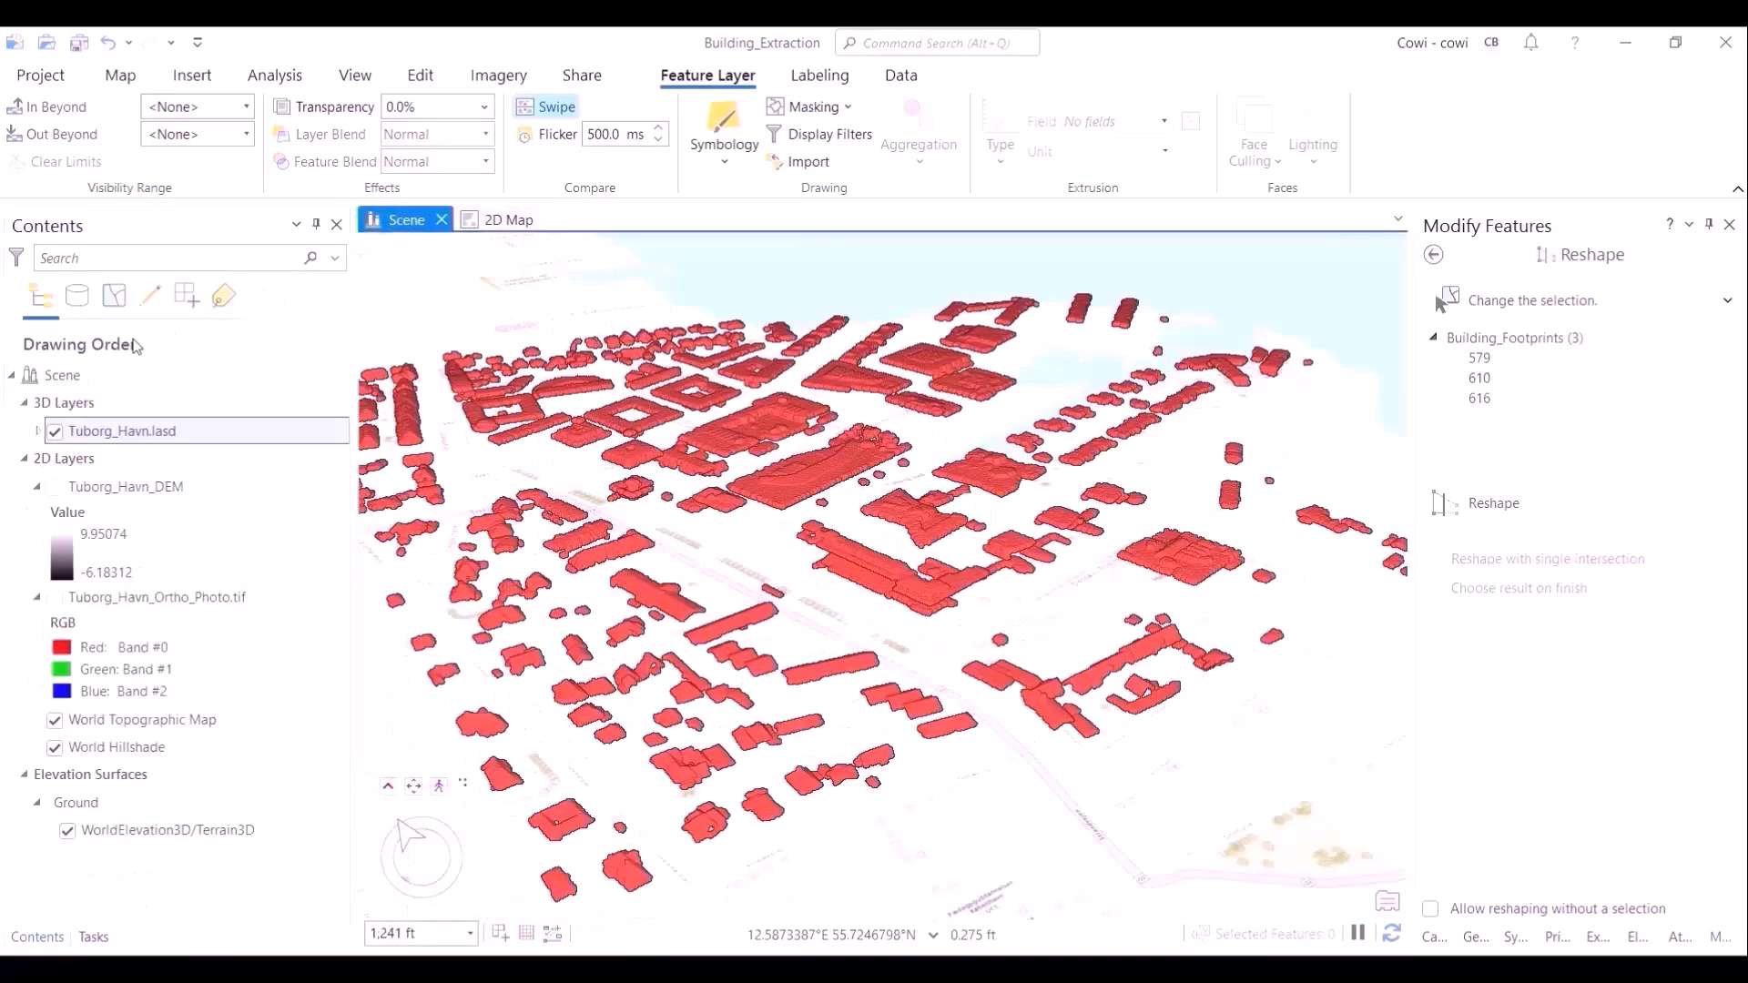
pyautogui.rightClick(88, 384)
pyautogui.click(130, 423)
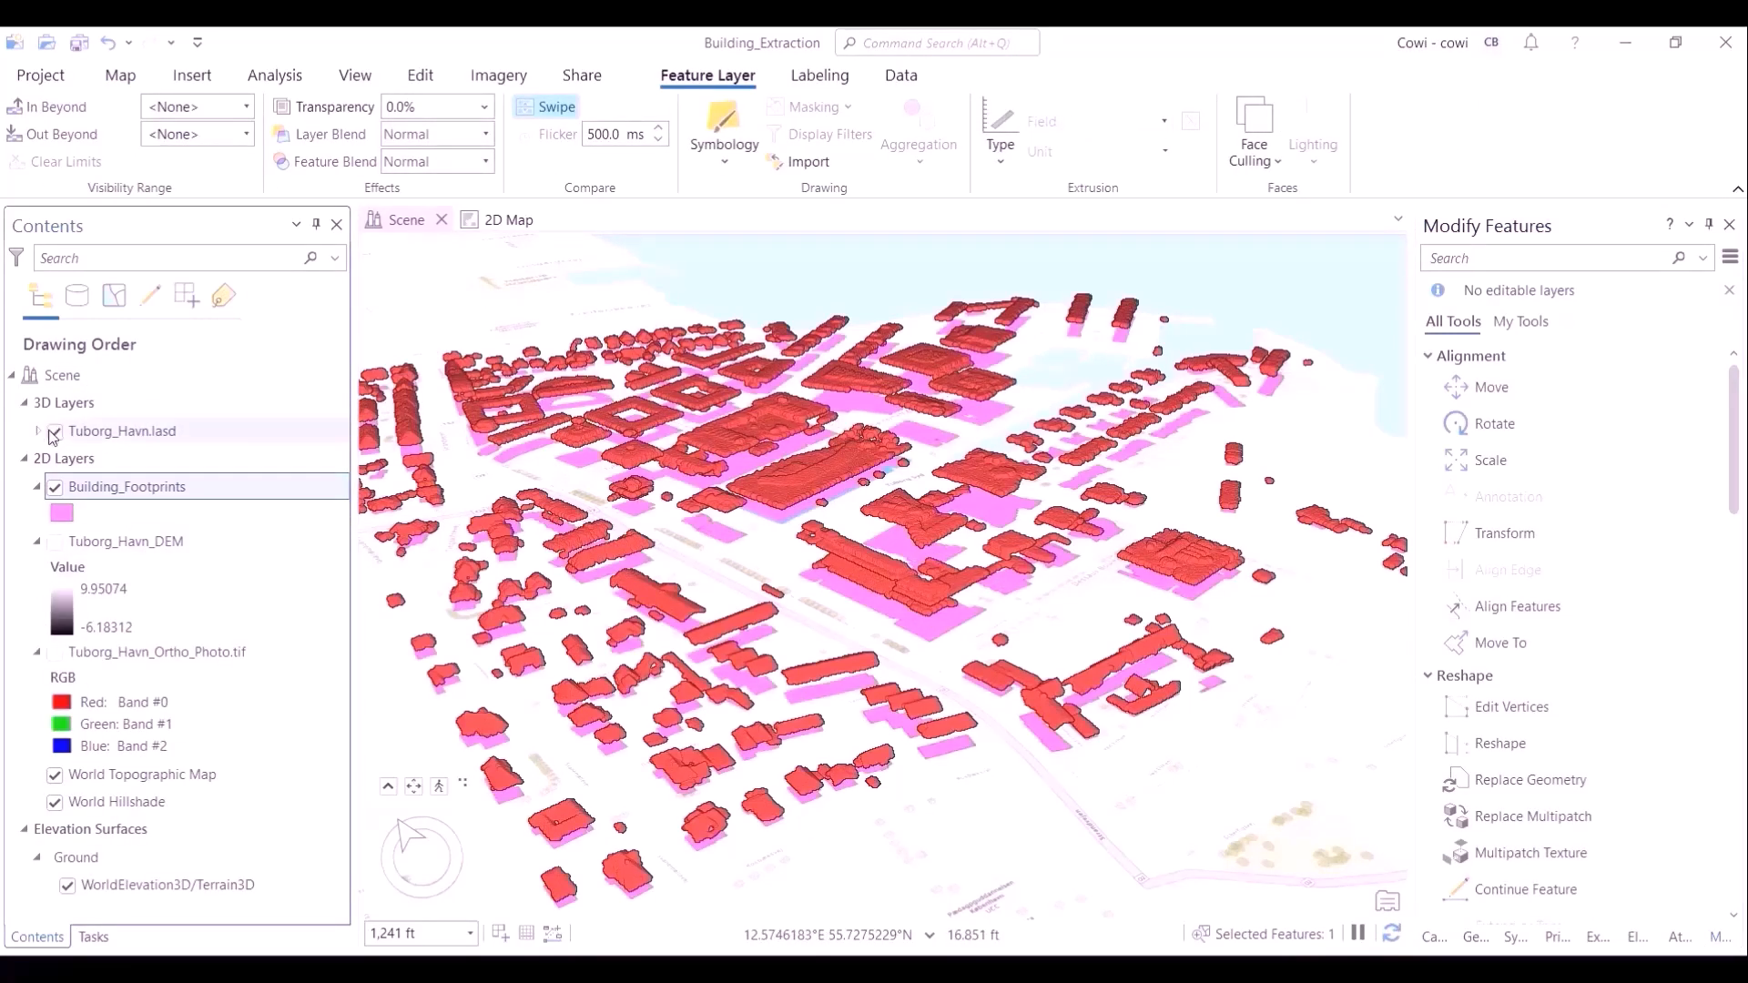
pyautogui.click(55, 432)
pyautogui.click(113, 494)
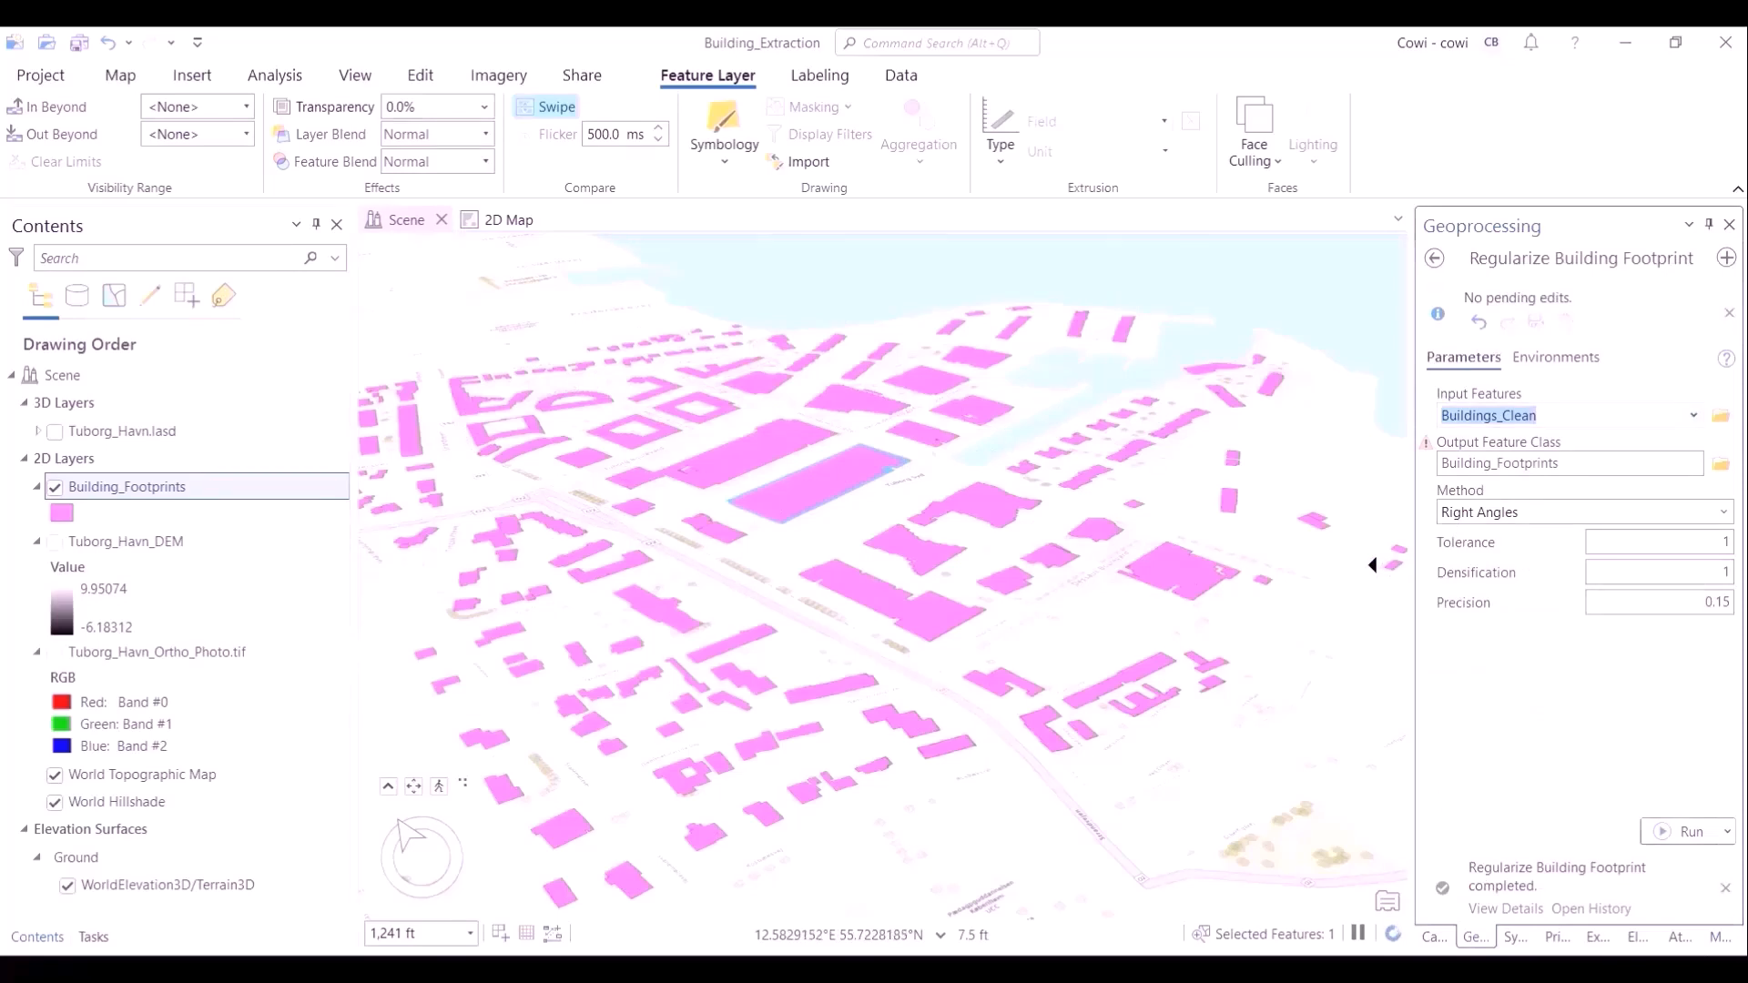
# Step: Search the geoprocessing tools for "multipat" and open the LAS Building Multipatch tool
pyautogui.click(1435, 258)
pyautogui.doubleClick(1514, 262)
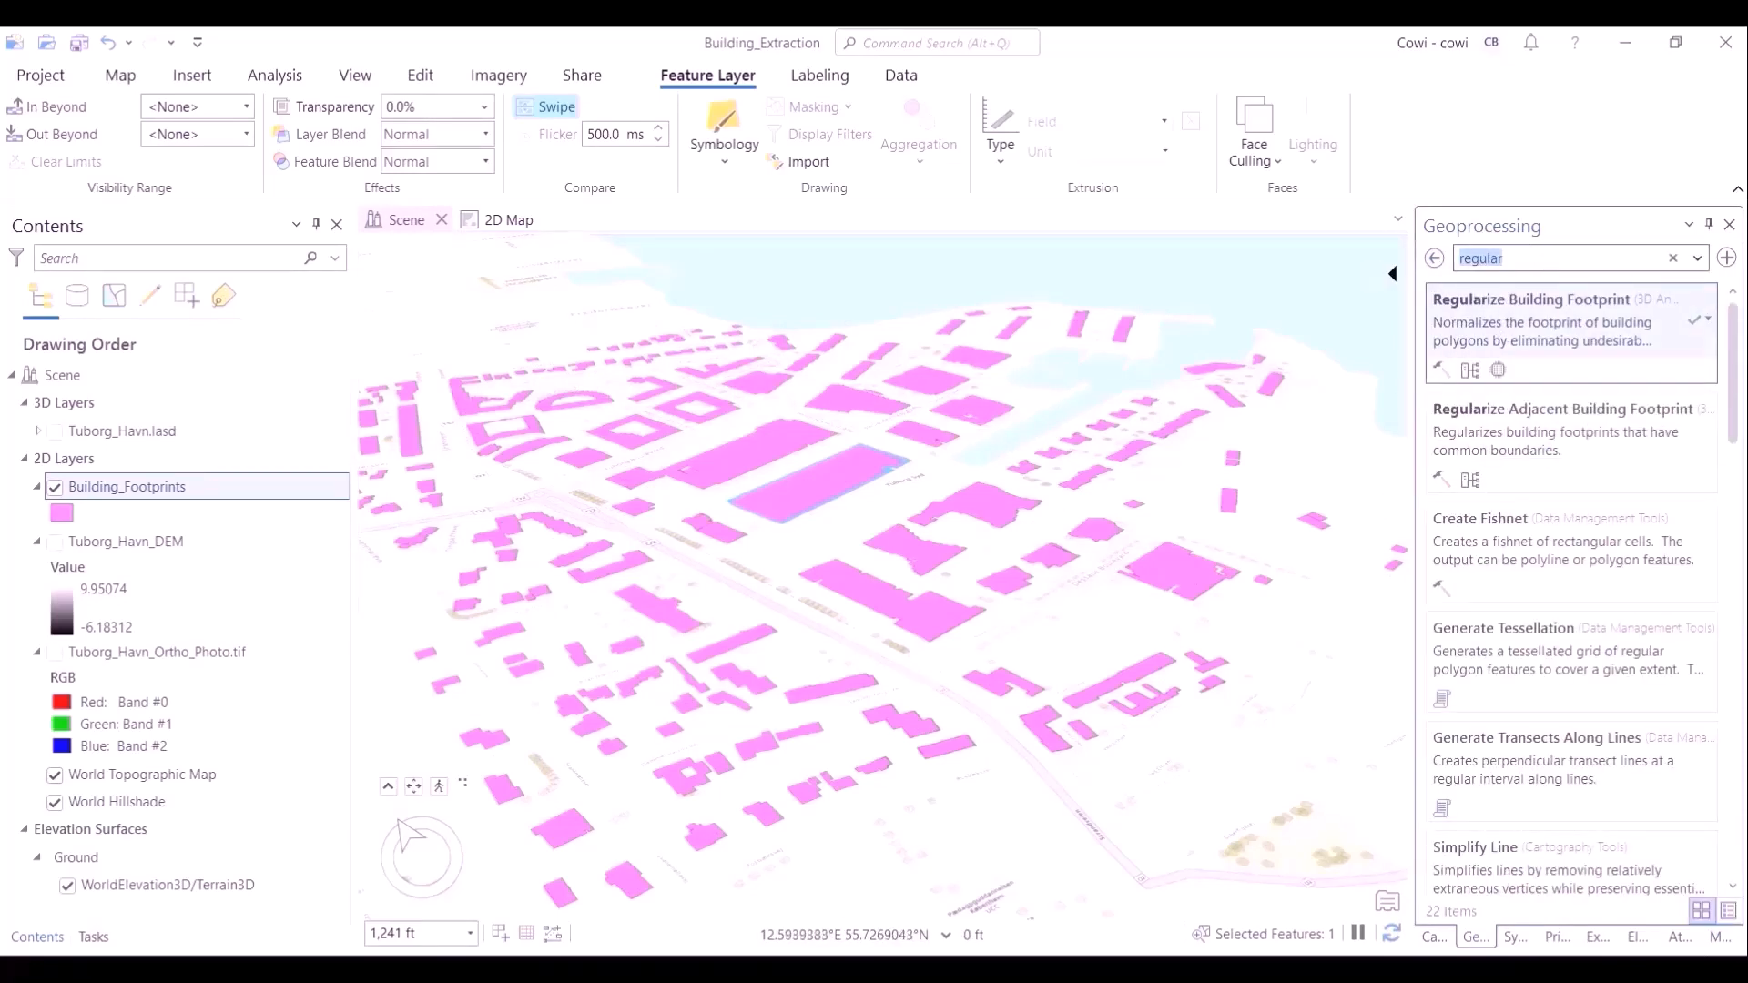
pyautogui.write('multipat')
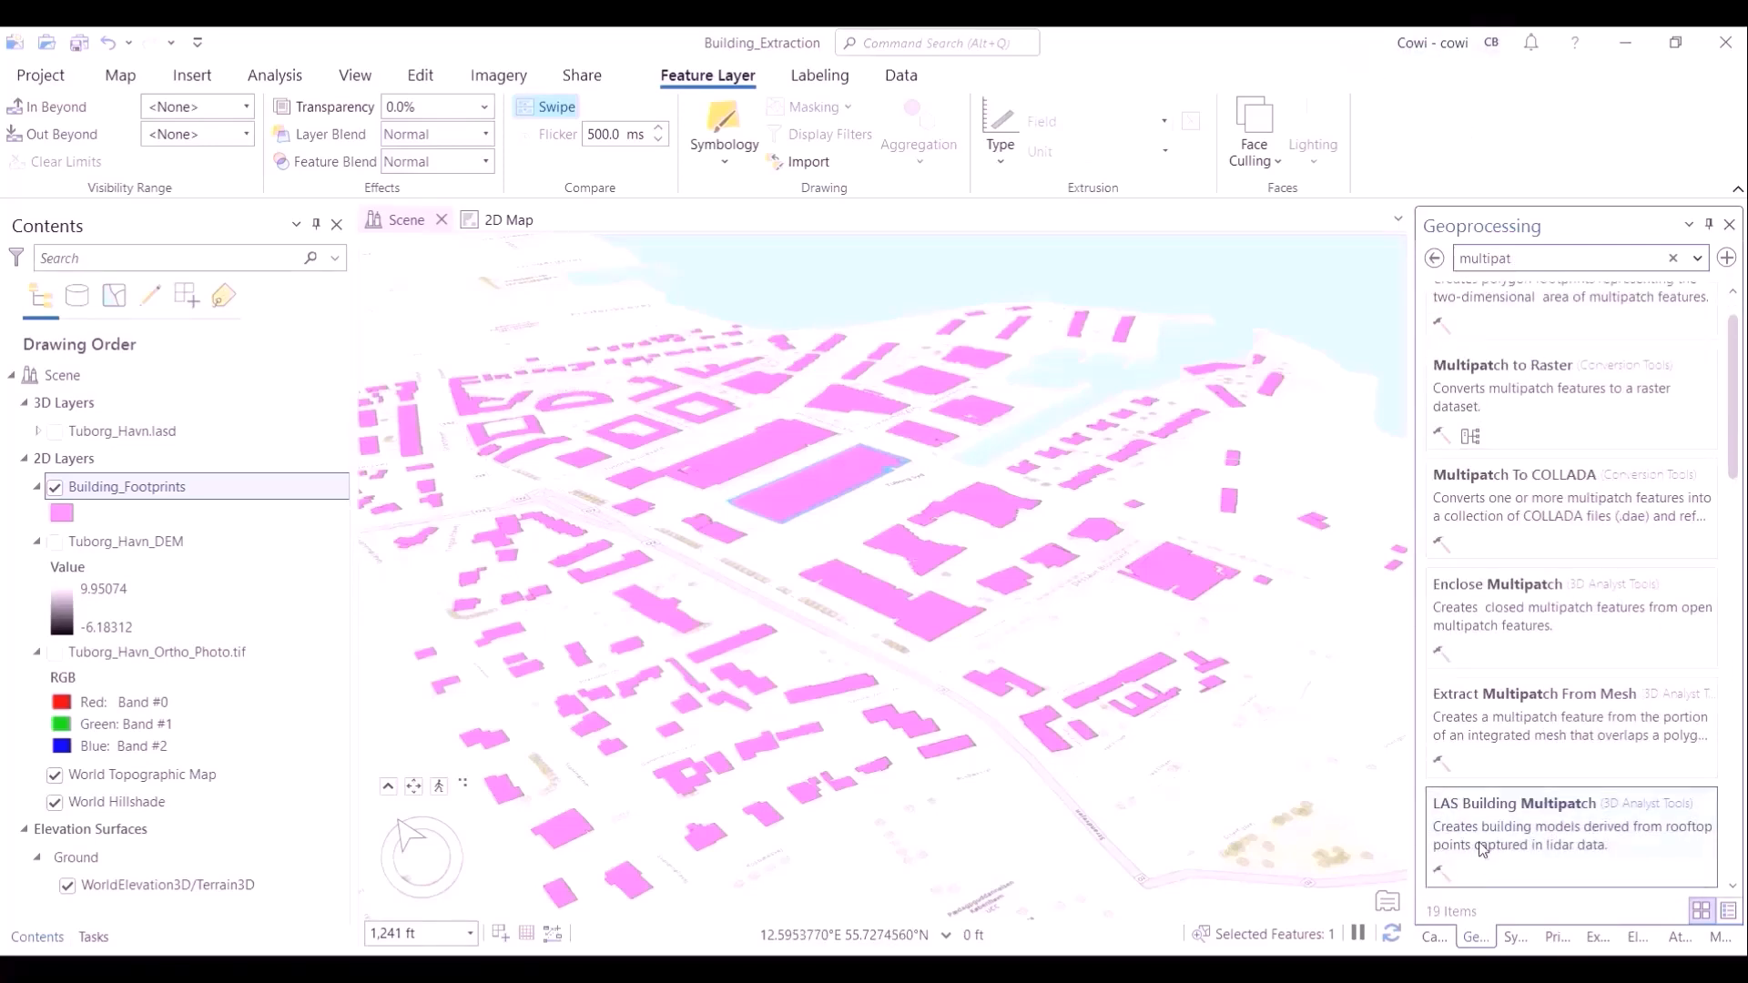
pyautogui.click(1494, 831)
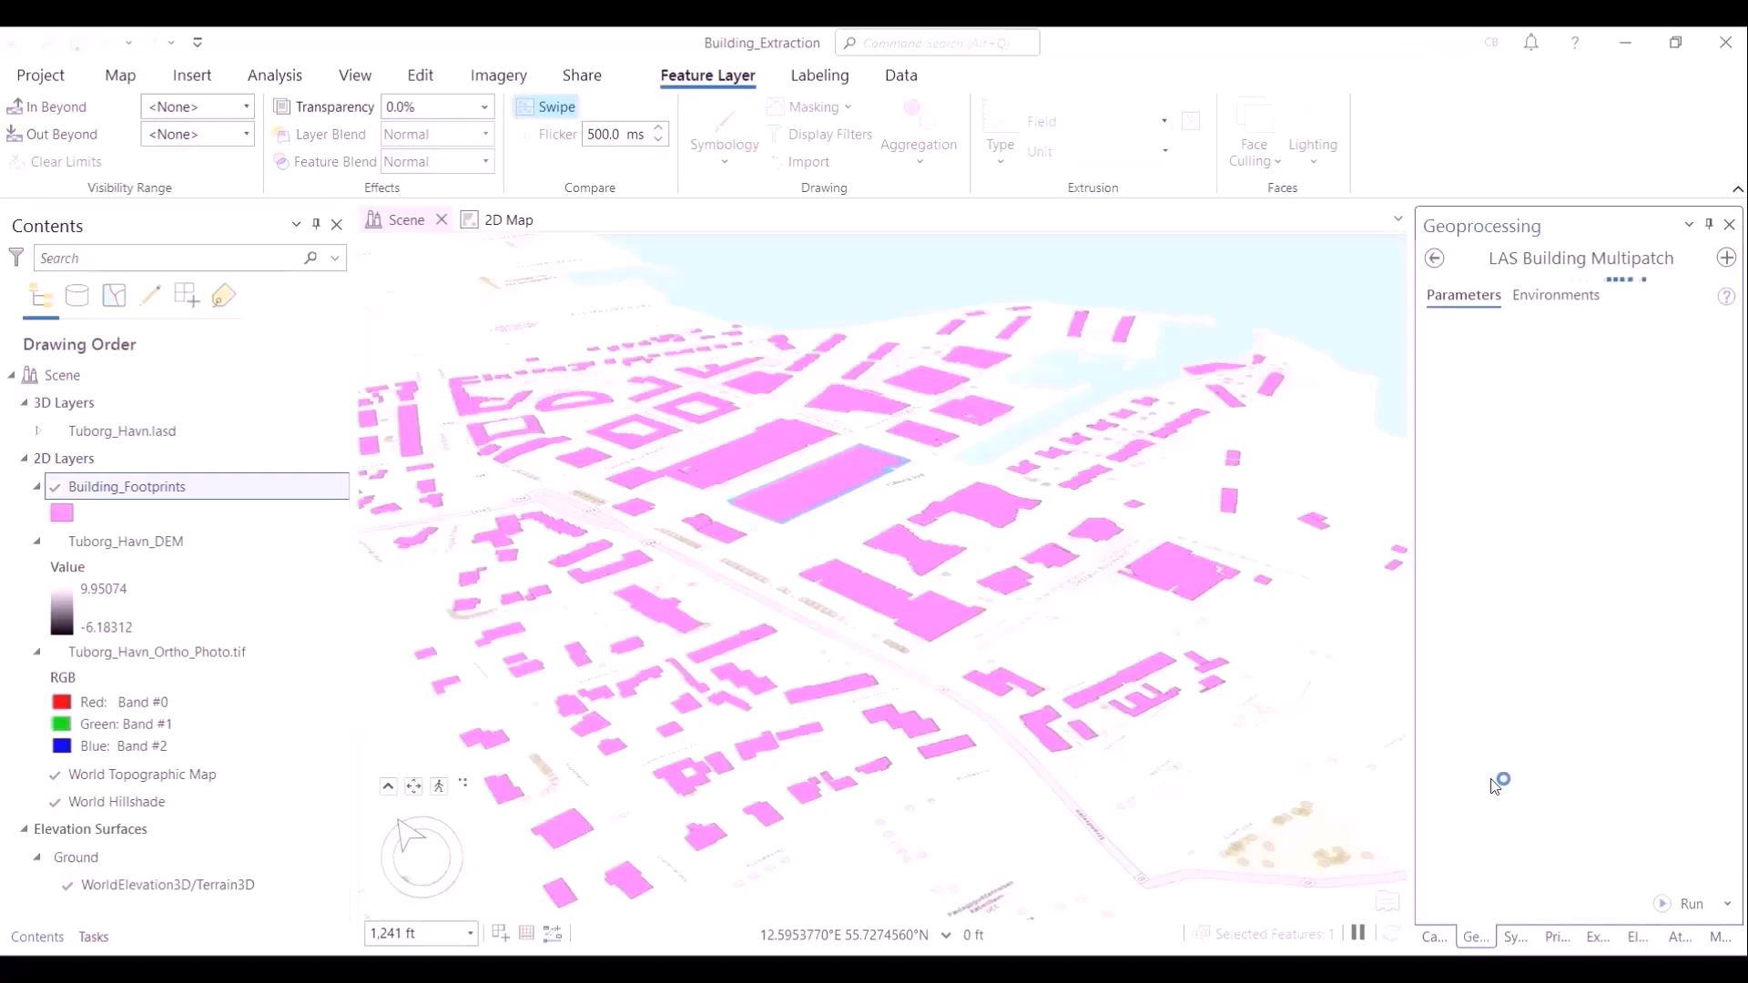
# Step: Set Tuborg_Havn.lasd as the input LAS dataset and Building_Footprints as the input features
pyautogui.click(1692, 353)
pyautogui.click(1617, 382)
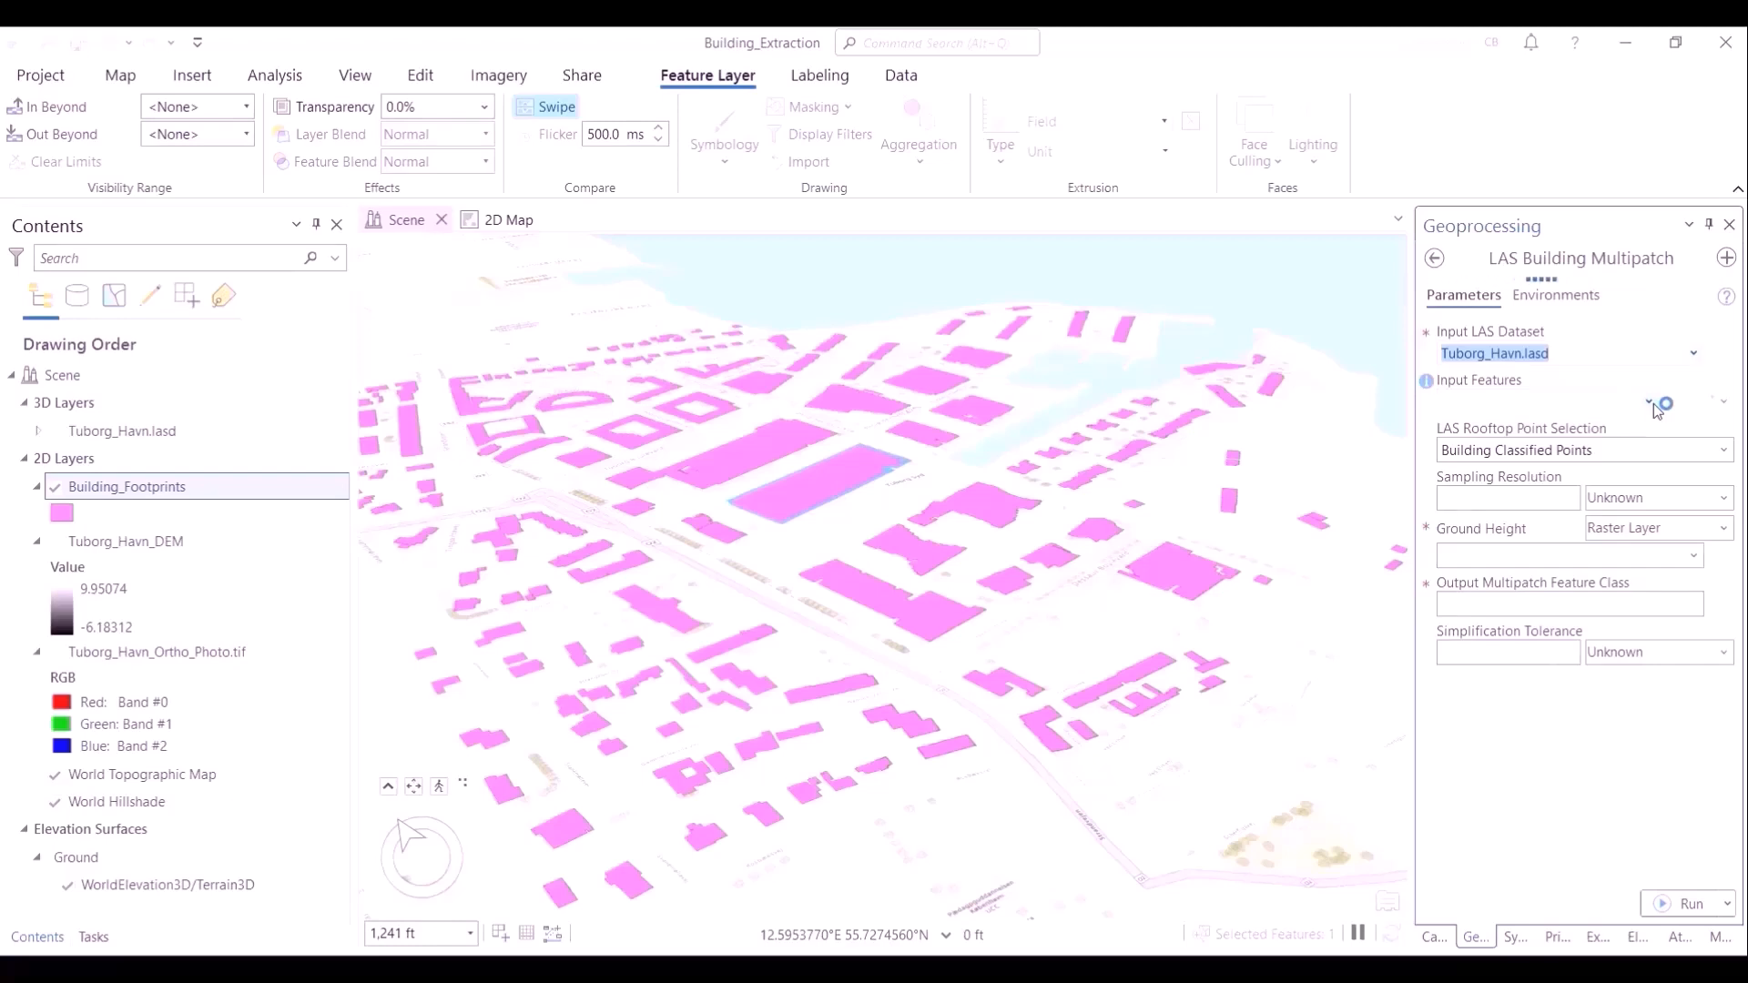
pyautogui.click(1651, 402)
pyautogui.click(1648, 426)
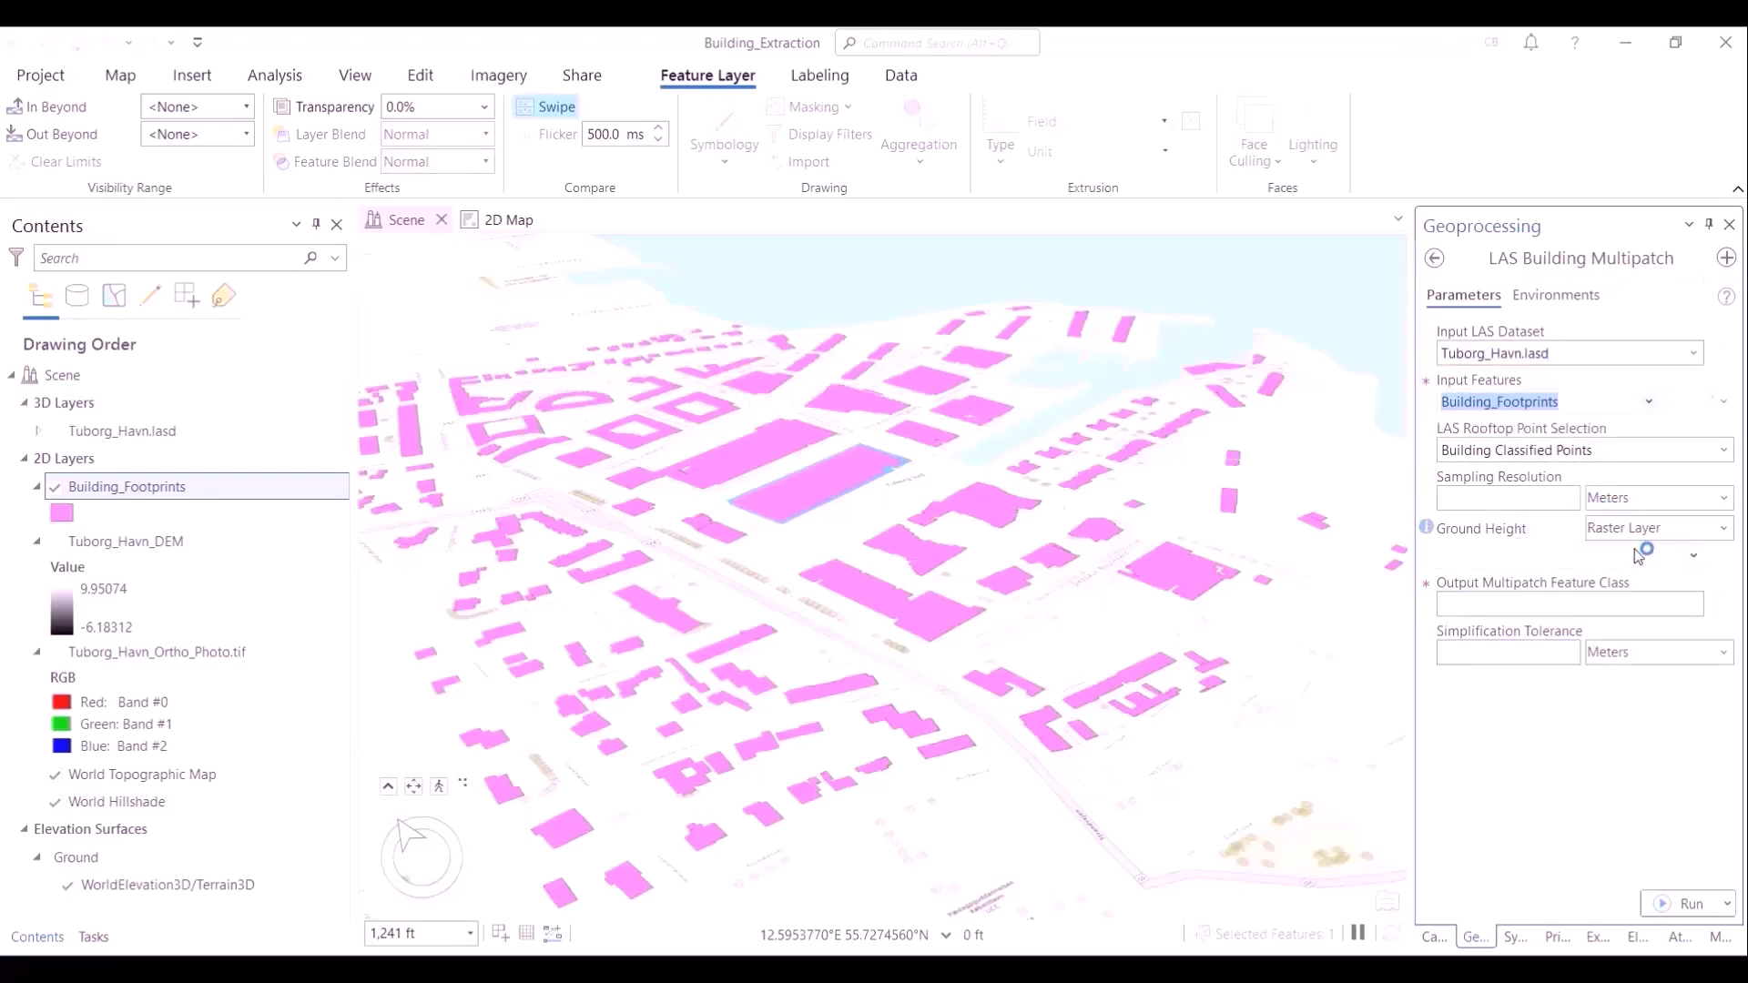
# Step: Clear the feature selection so all footprints are processed, and set the ground height raster to Tuborg_Havn_DEM
pyautogui.click(119, 77)
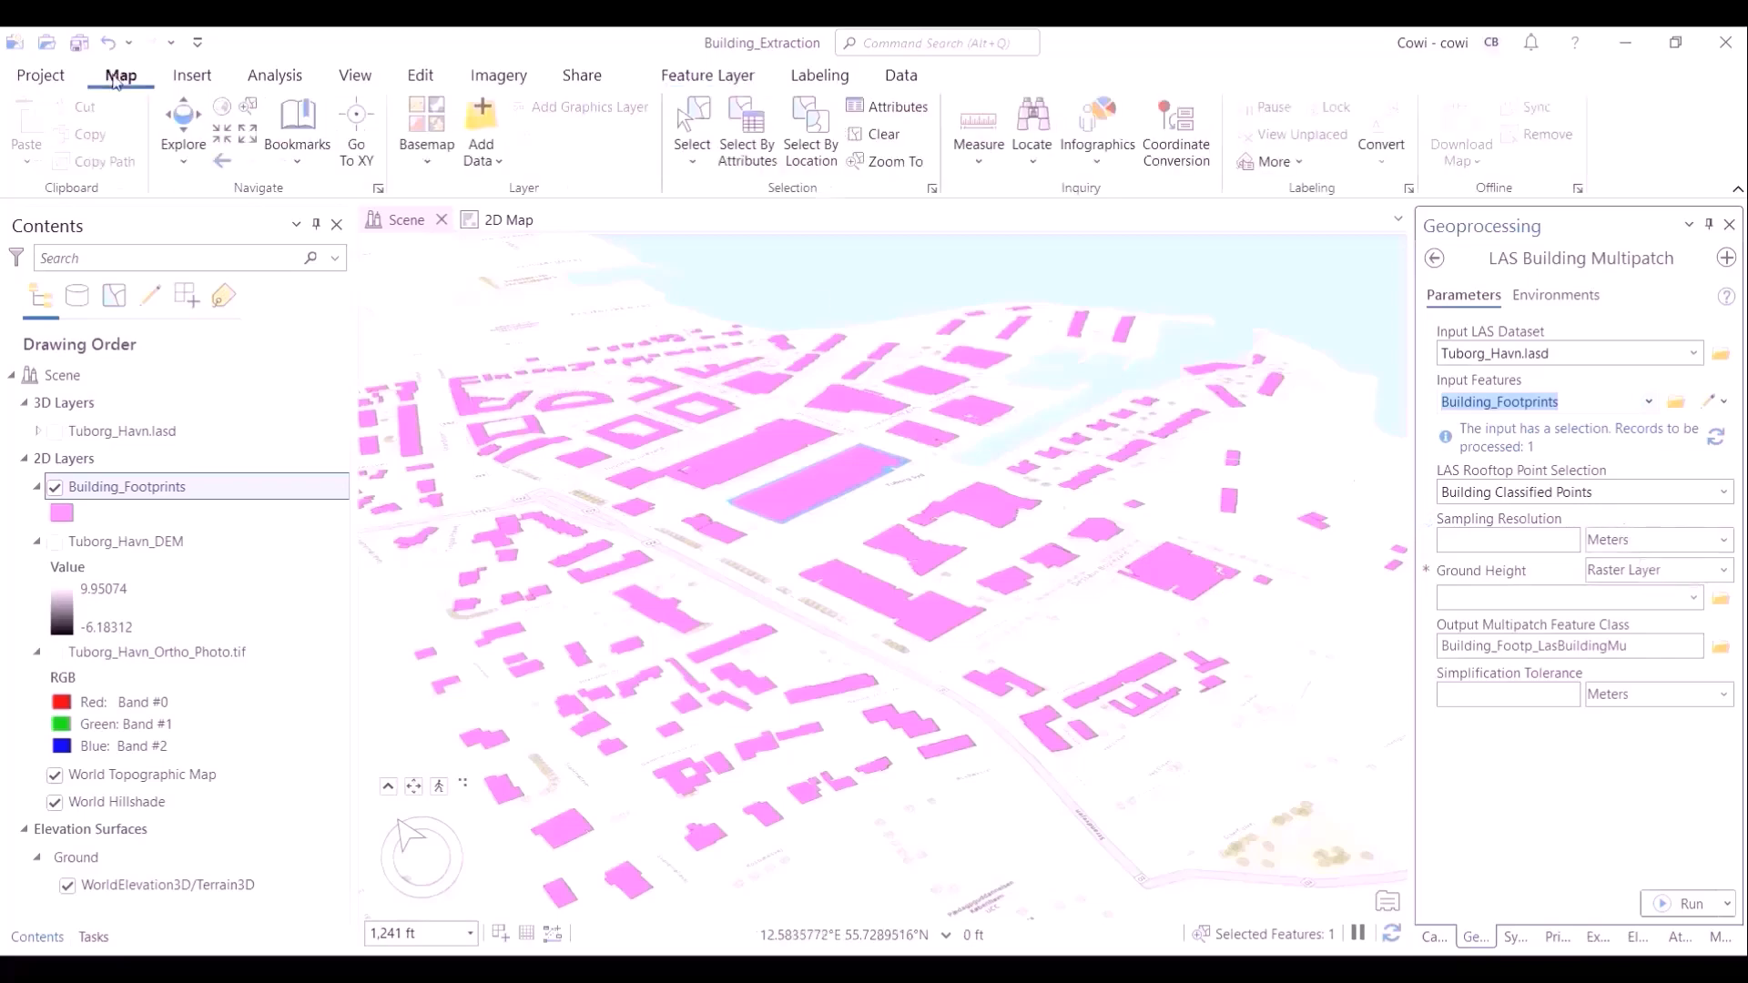
pyautogui.click(872, 136)
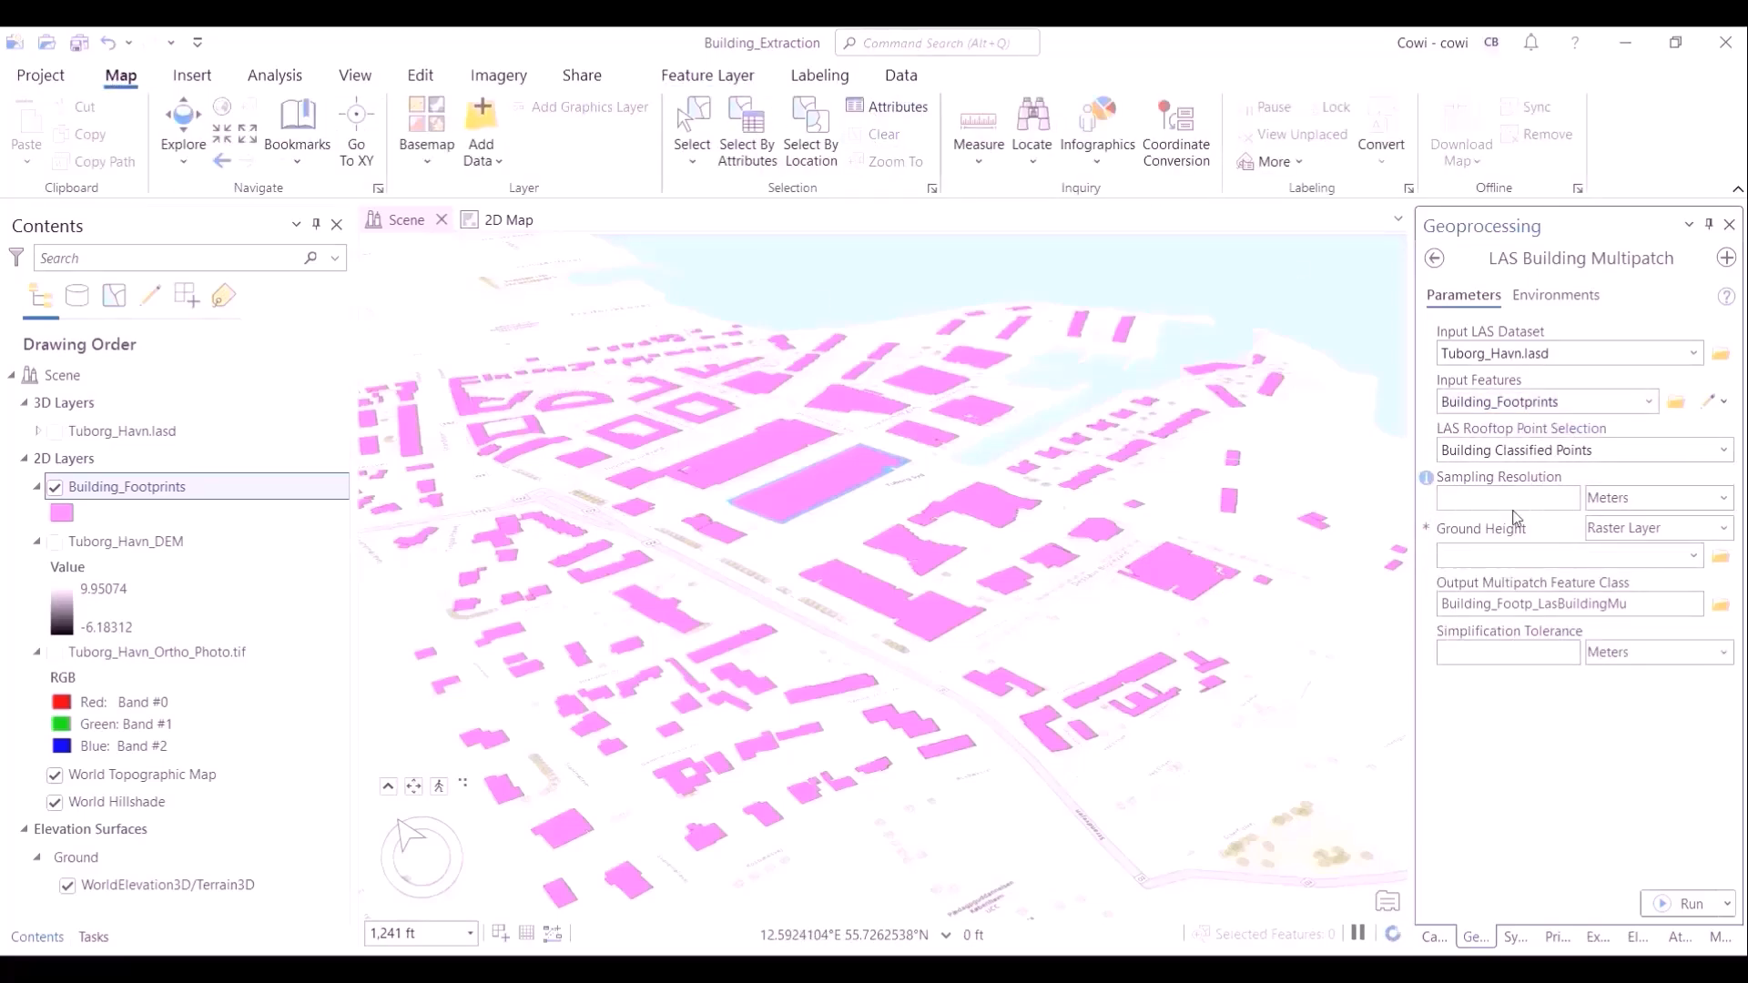
pyautogui.click(1693, 556)
pyautogui.click(1637, 576)
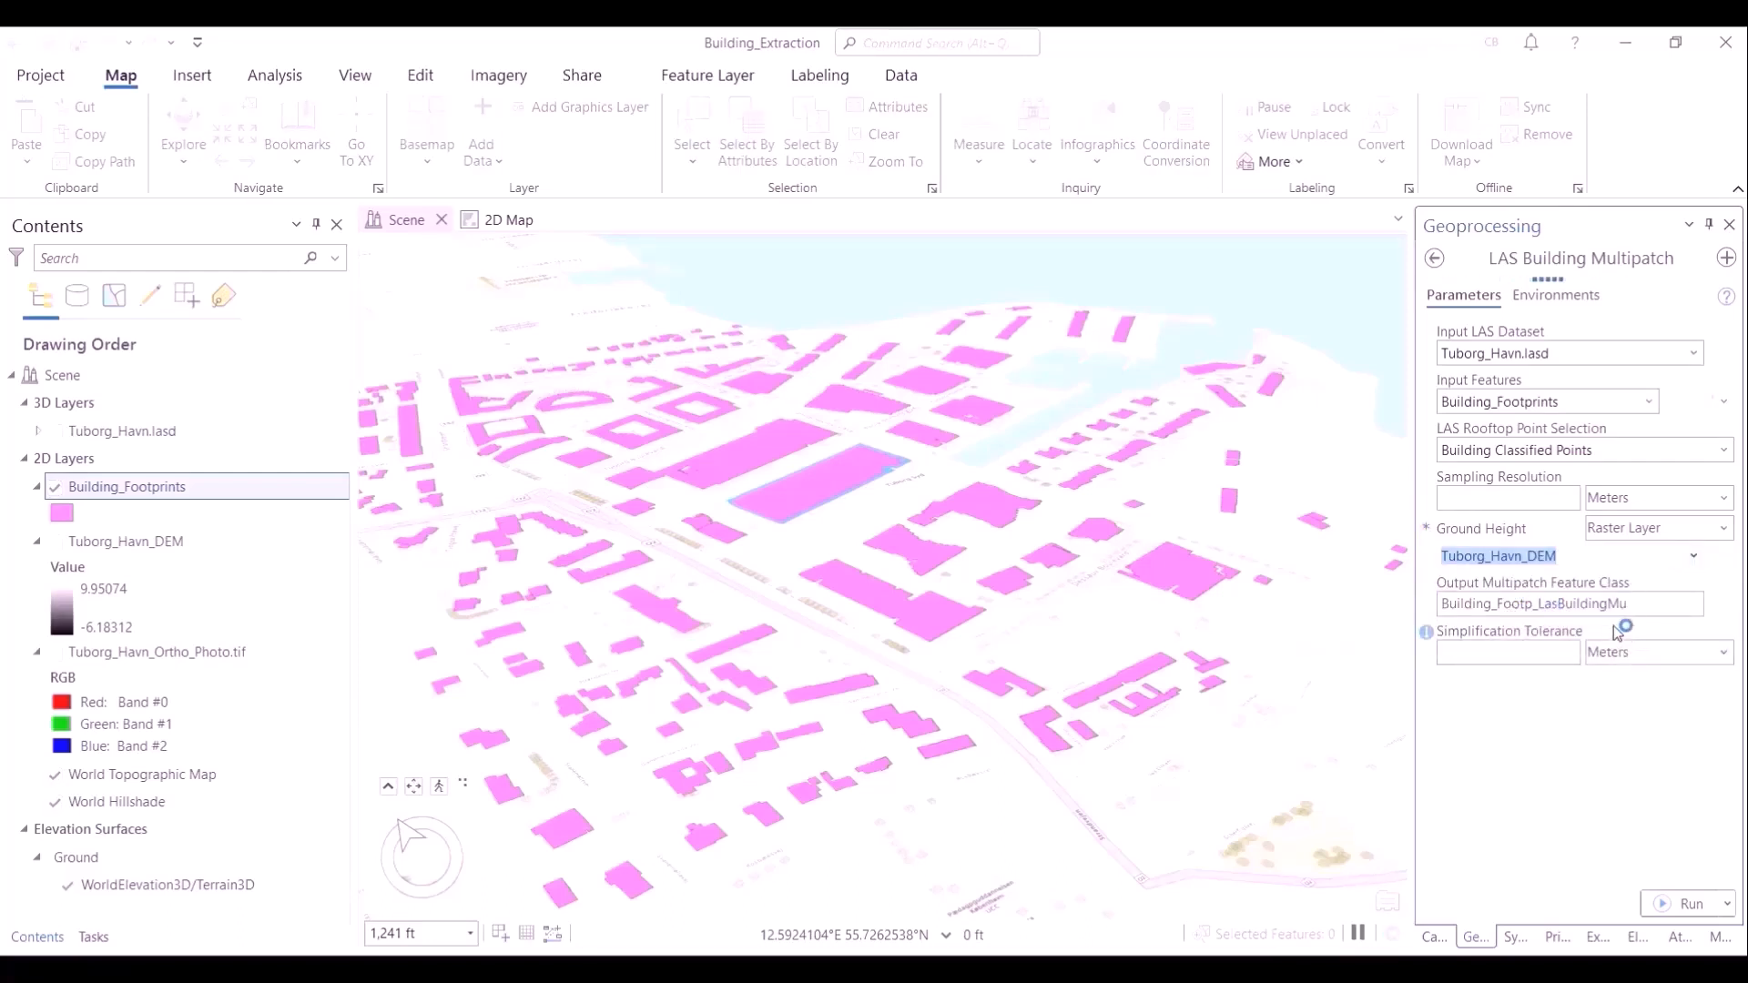
# Step: Set the tool's output multipatch feature class to Multipatch_3D_Buildings inside Building_Extraction.gdb
pyautogui.click(1724, 608)
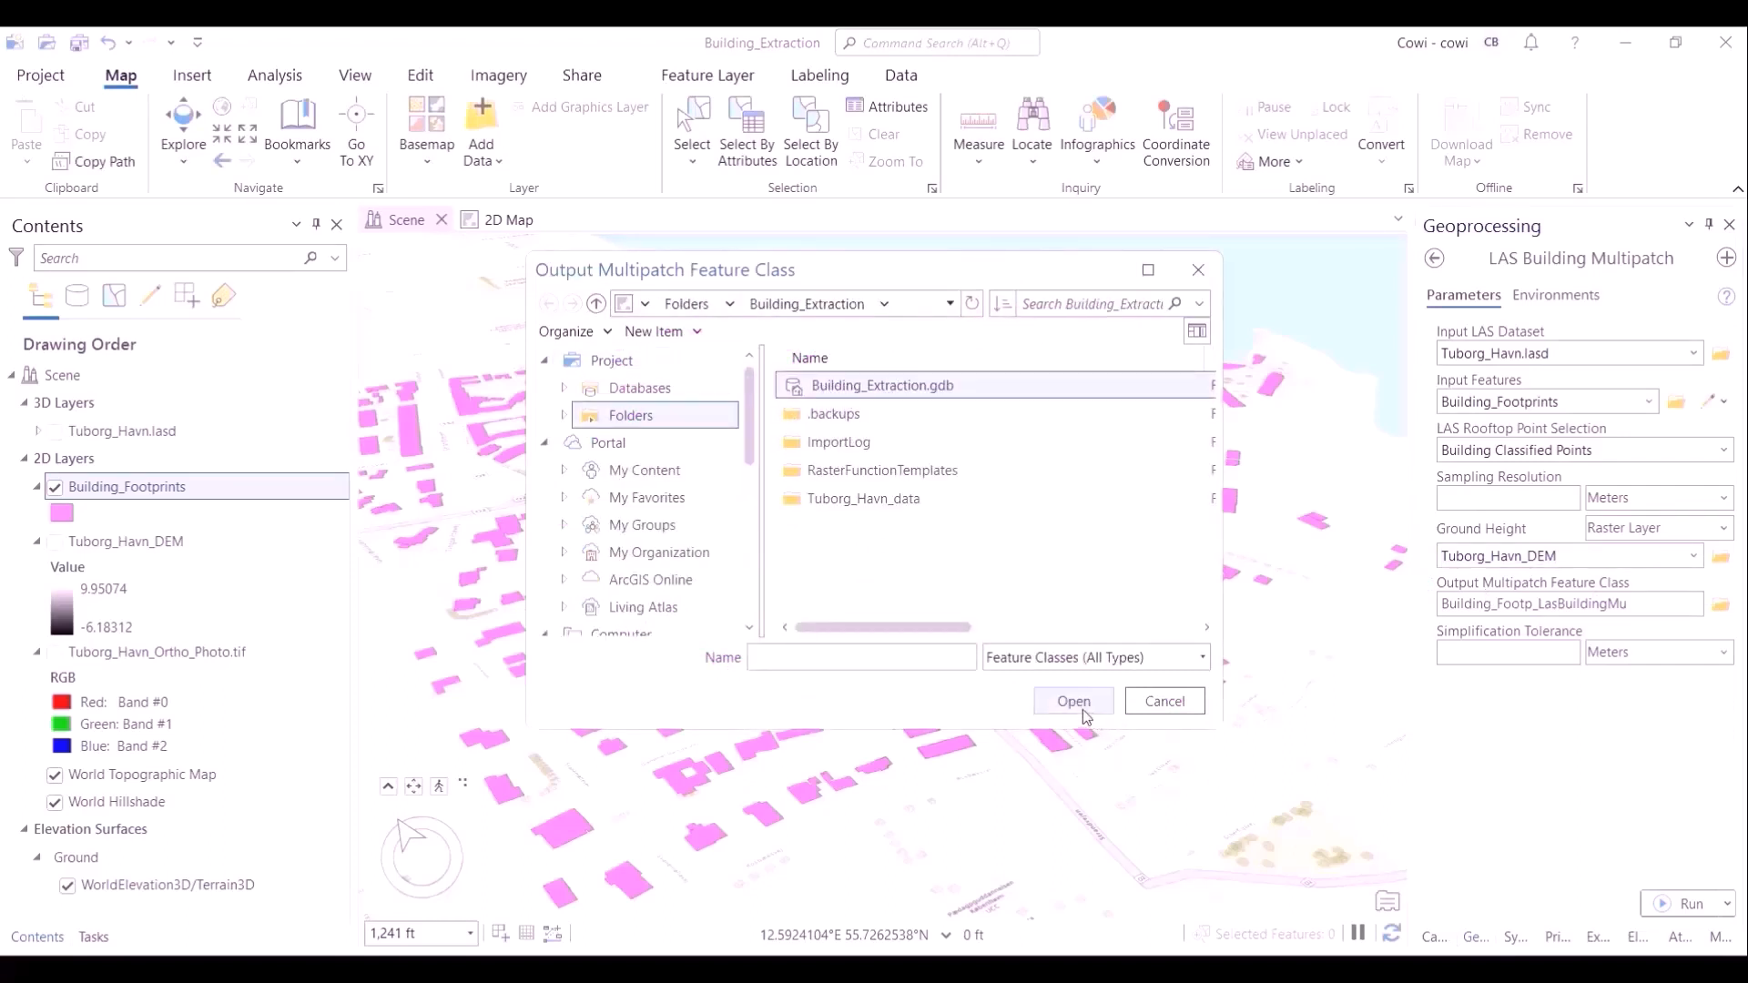
pyautogui.doubleClick(870, 387)
pyautogui.write('Multipatch_3D_Buildings')
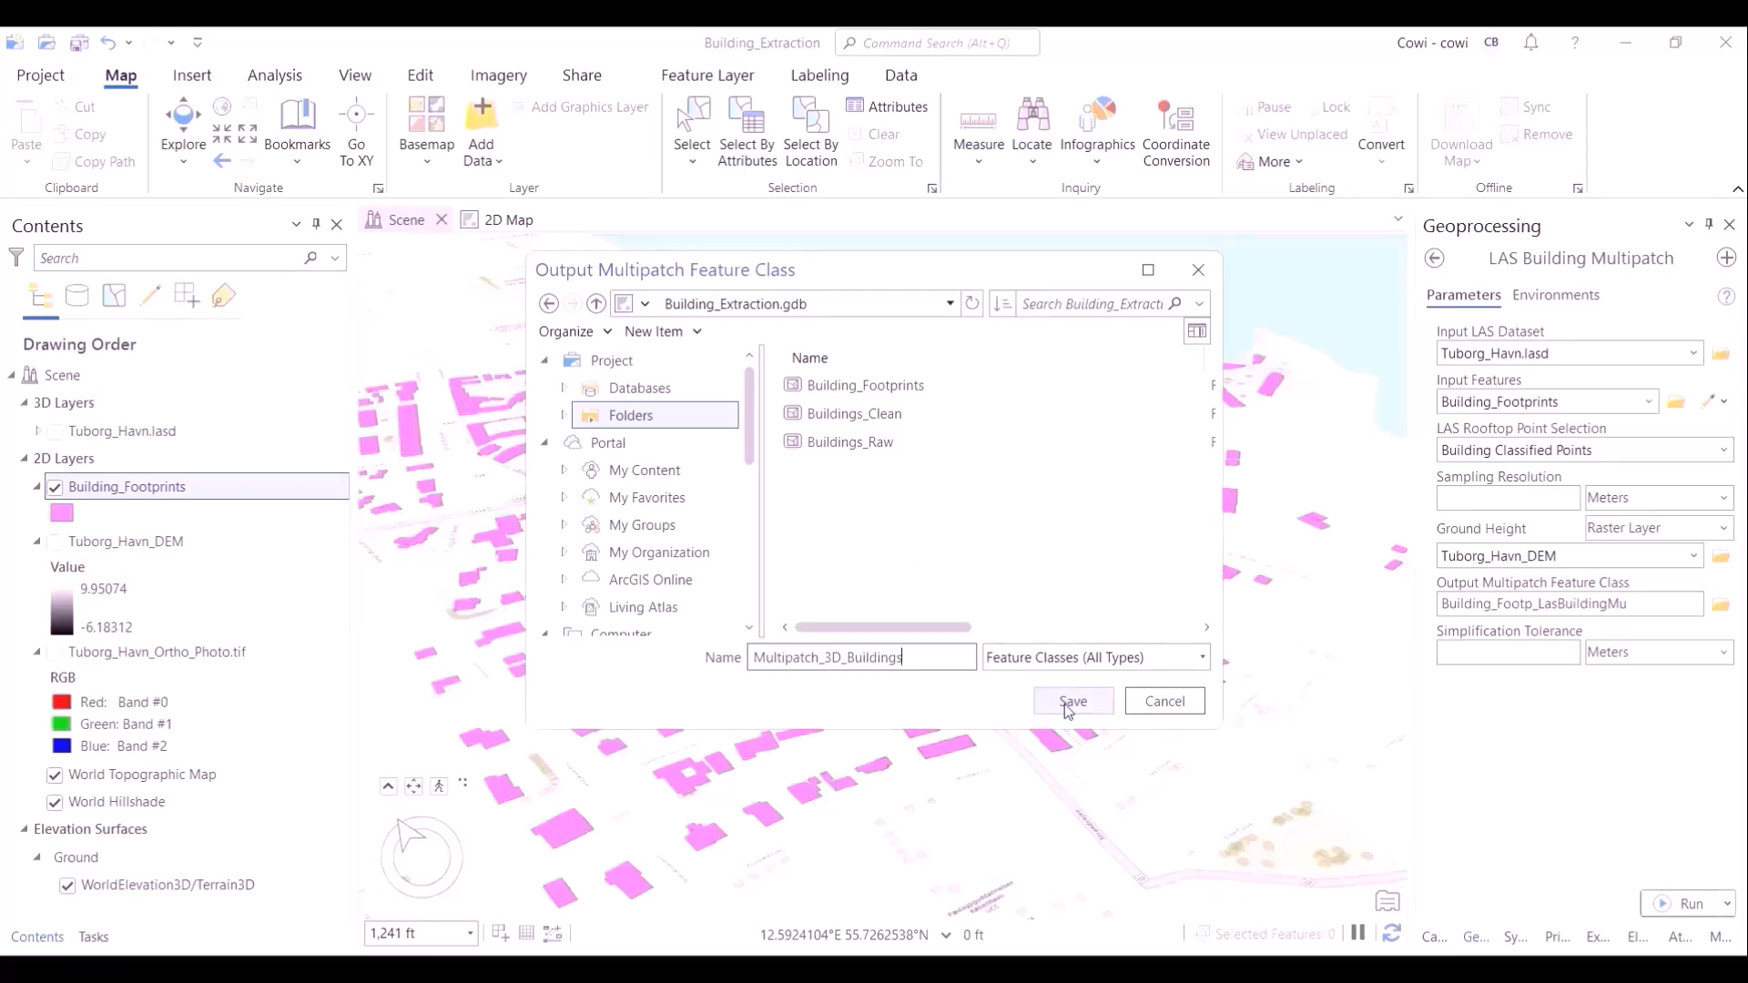
pyautogui.click(1070, 702)
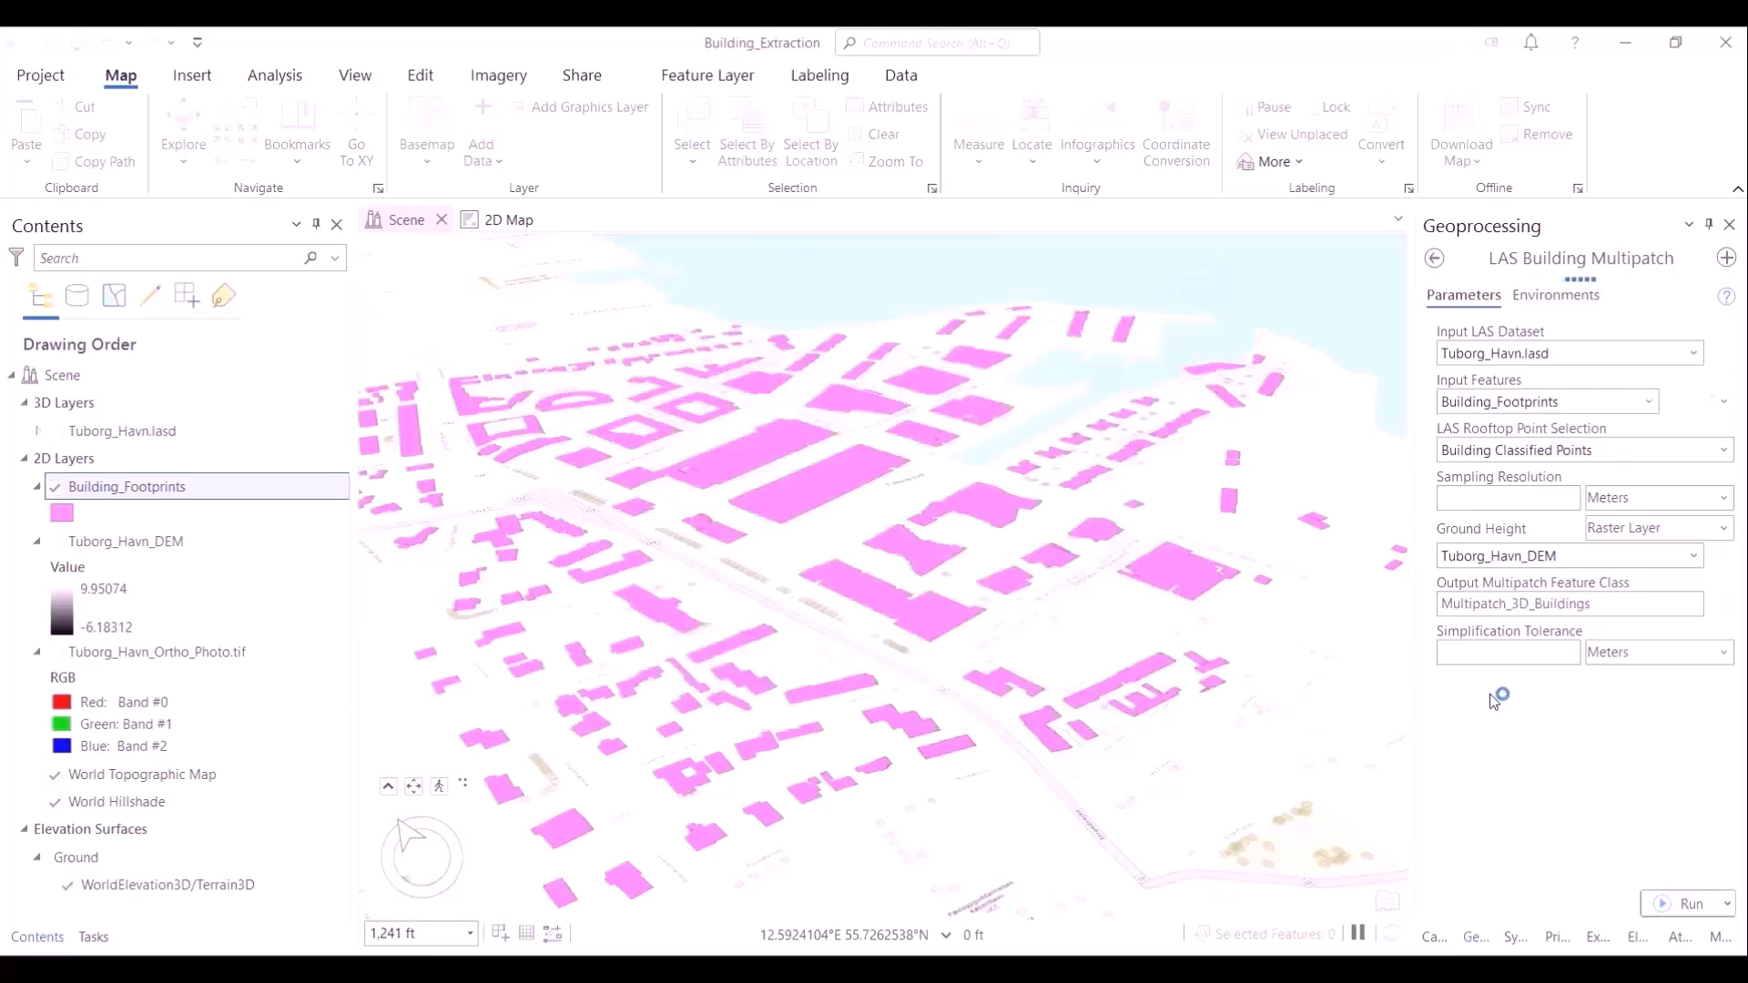
# Step: Run LAS Building Multipatch with a simplification tolerance of 0.5 meters, and hide the Building_Footprints layer
pyautogui.click(1535, 650)
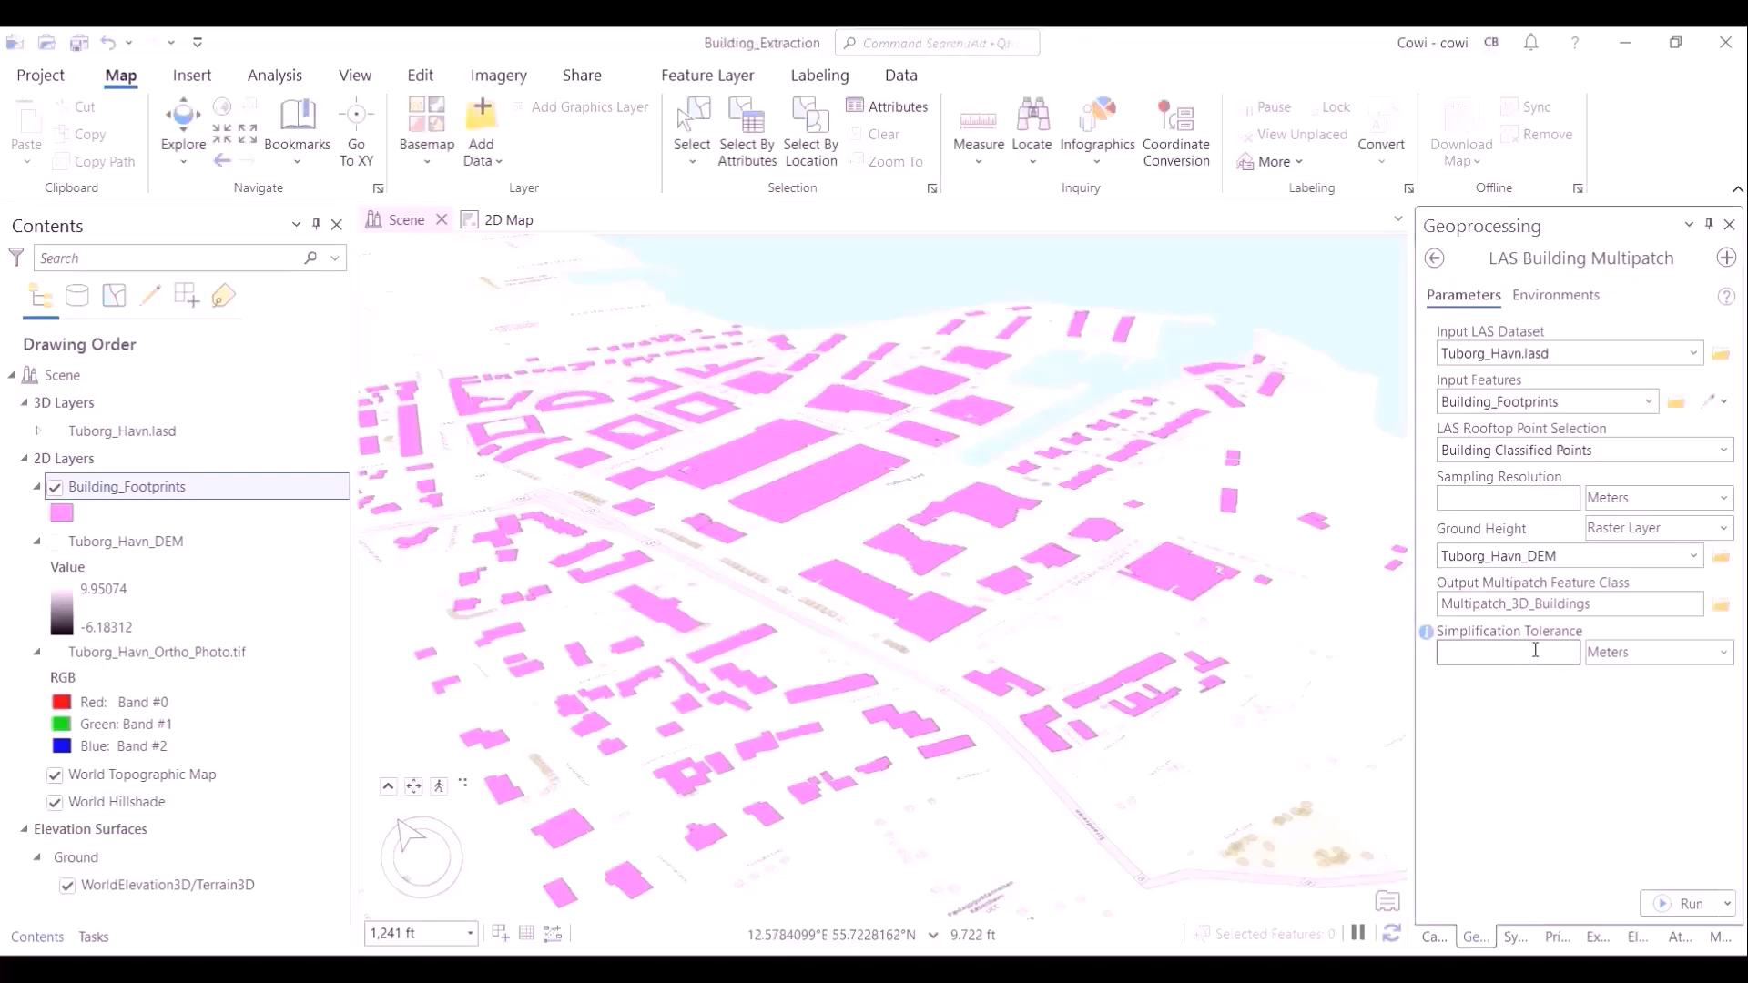
pyautogui.click(54, 486)
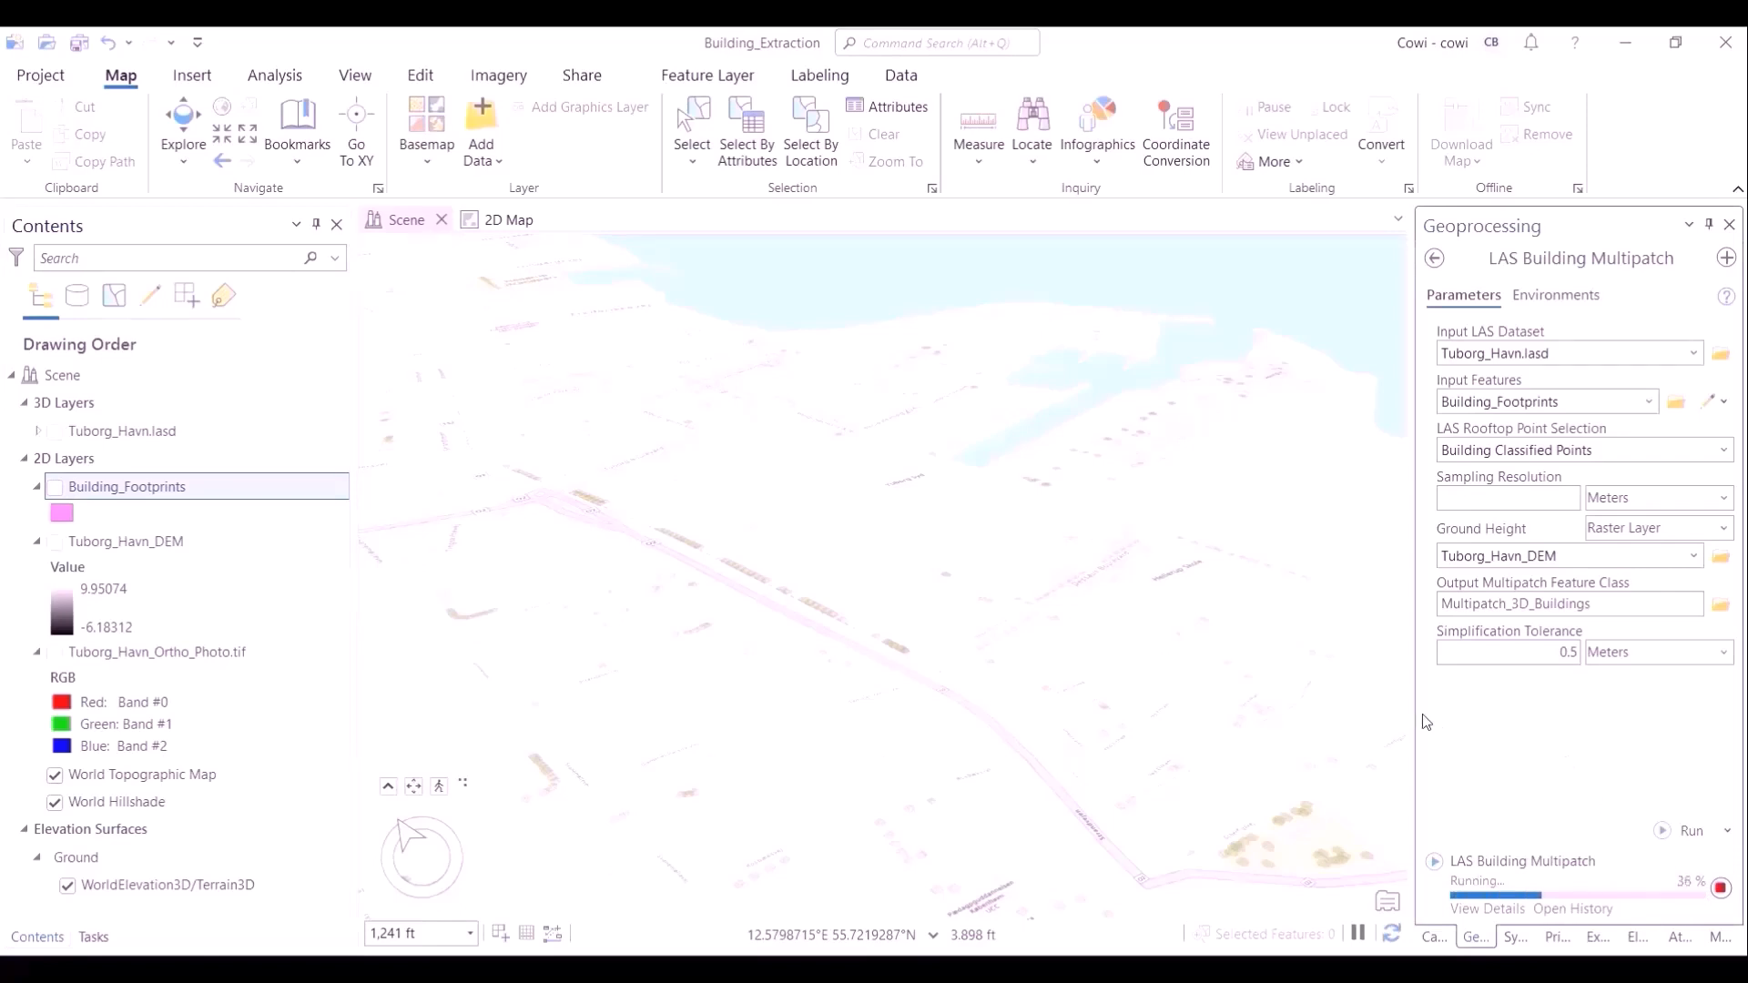
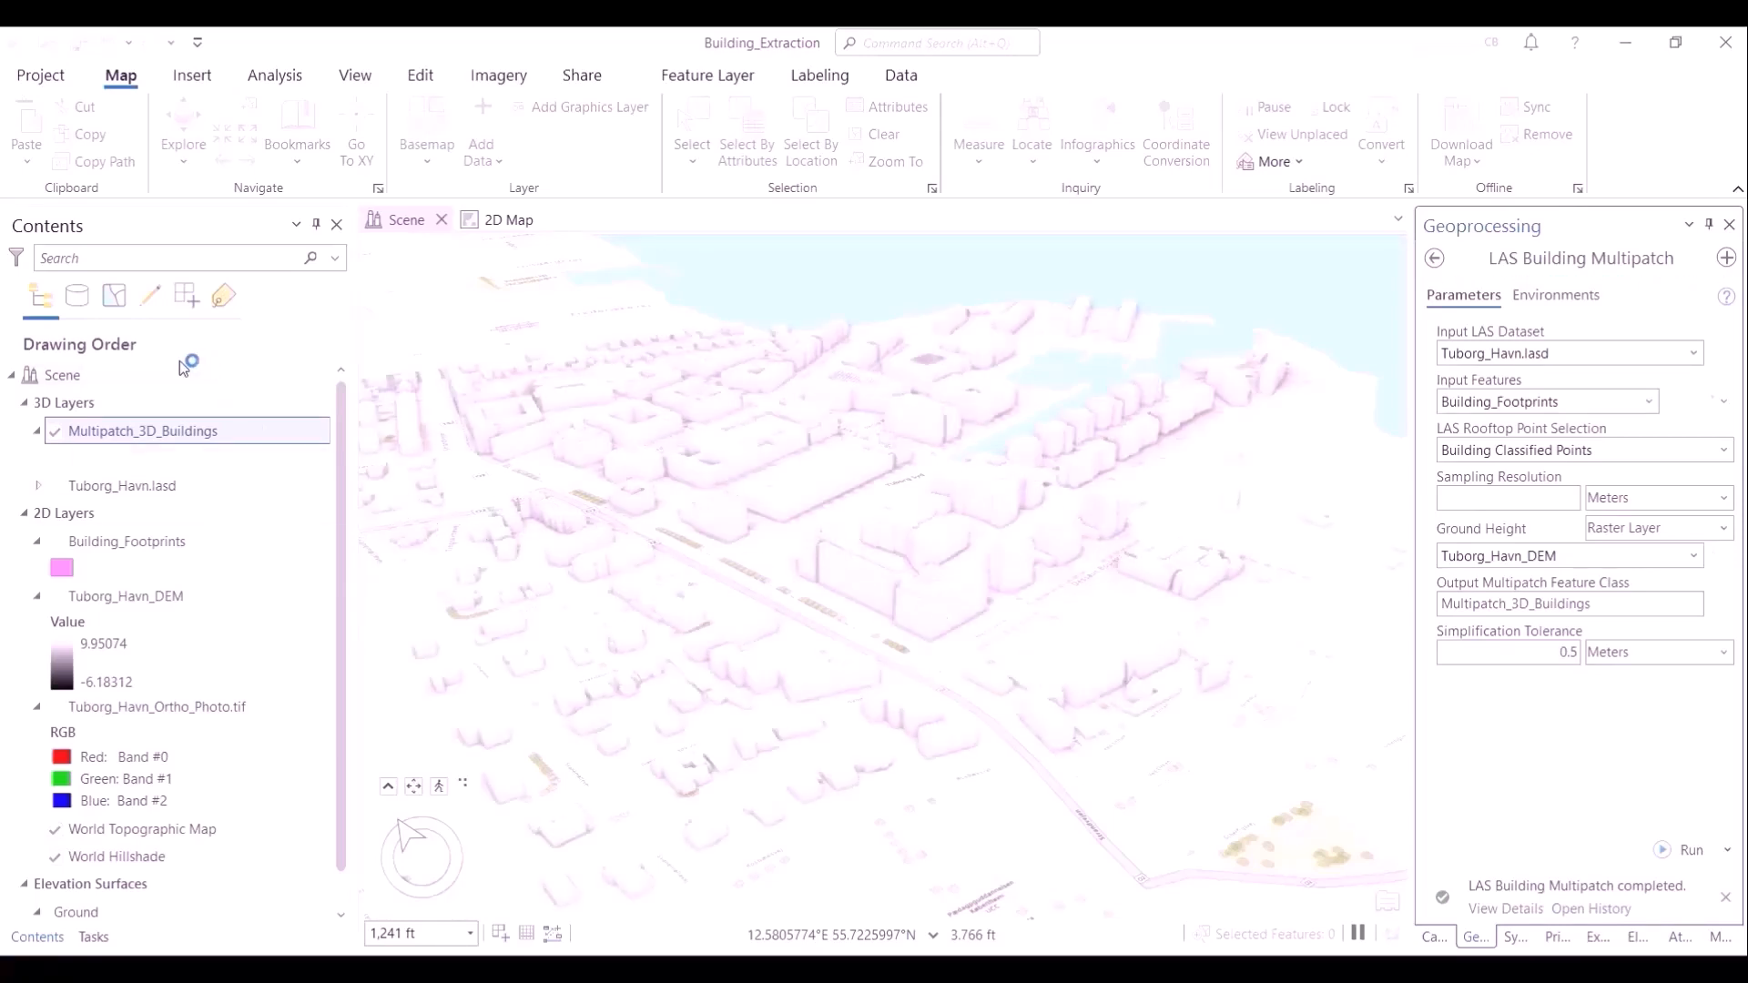
# Step: Change the Multipatch_3D_Buildings layer's symbol color to light yellow
pyautogui.rightClick(118, 433)
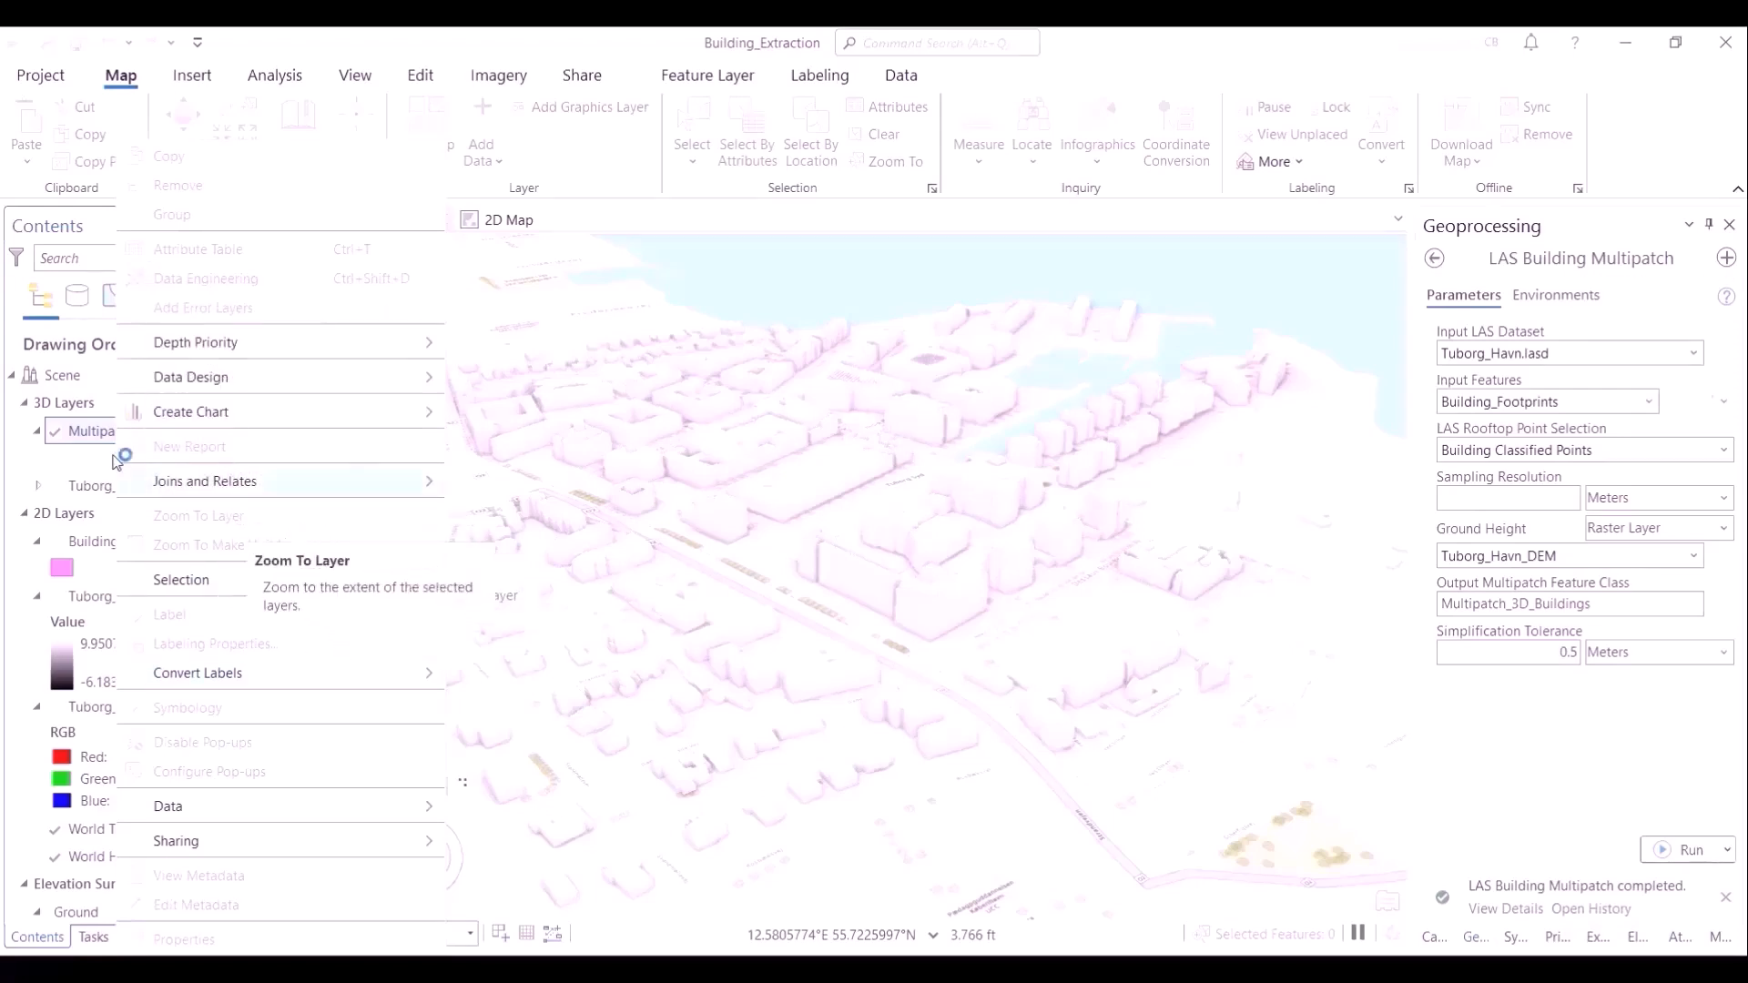
pyautogui.click(84, 459)
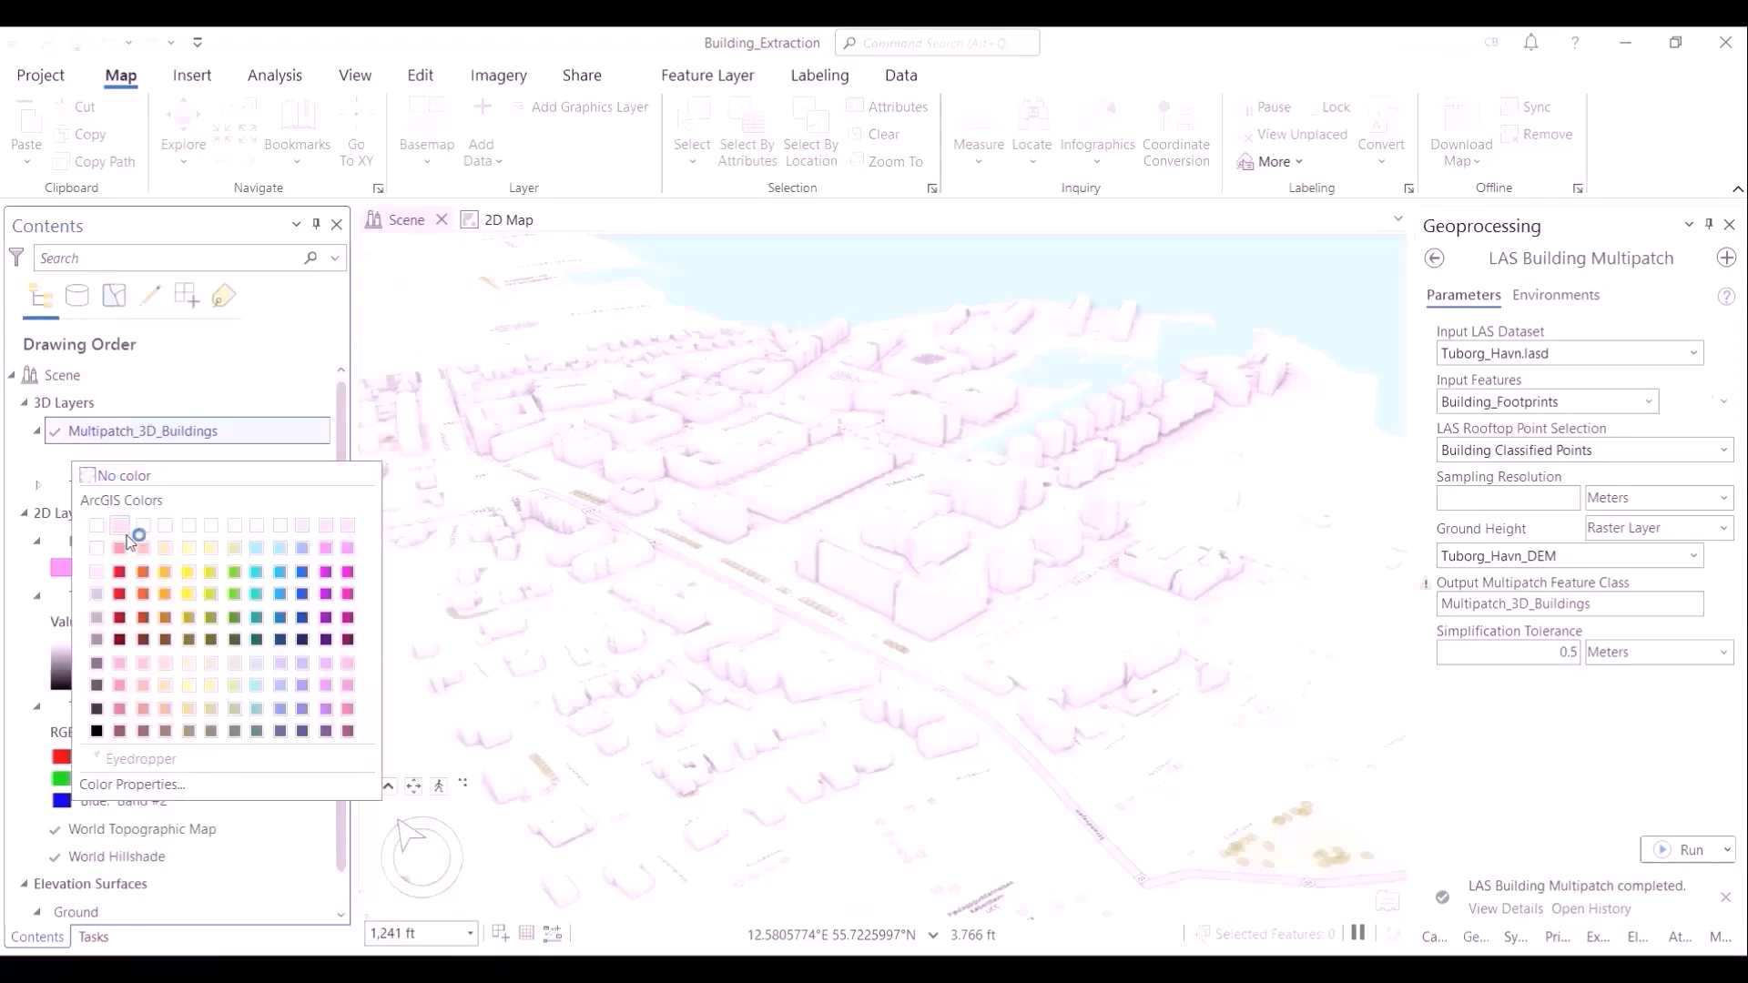
pyautogui.click(191, 550)
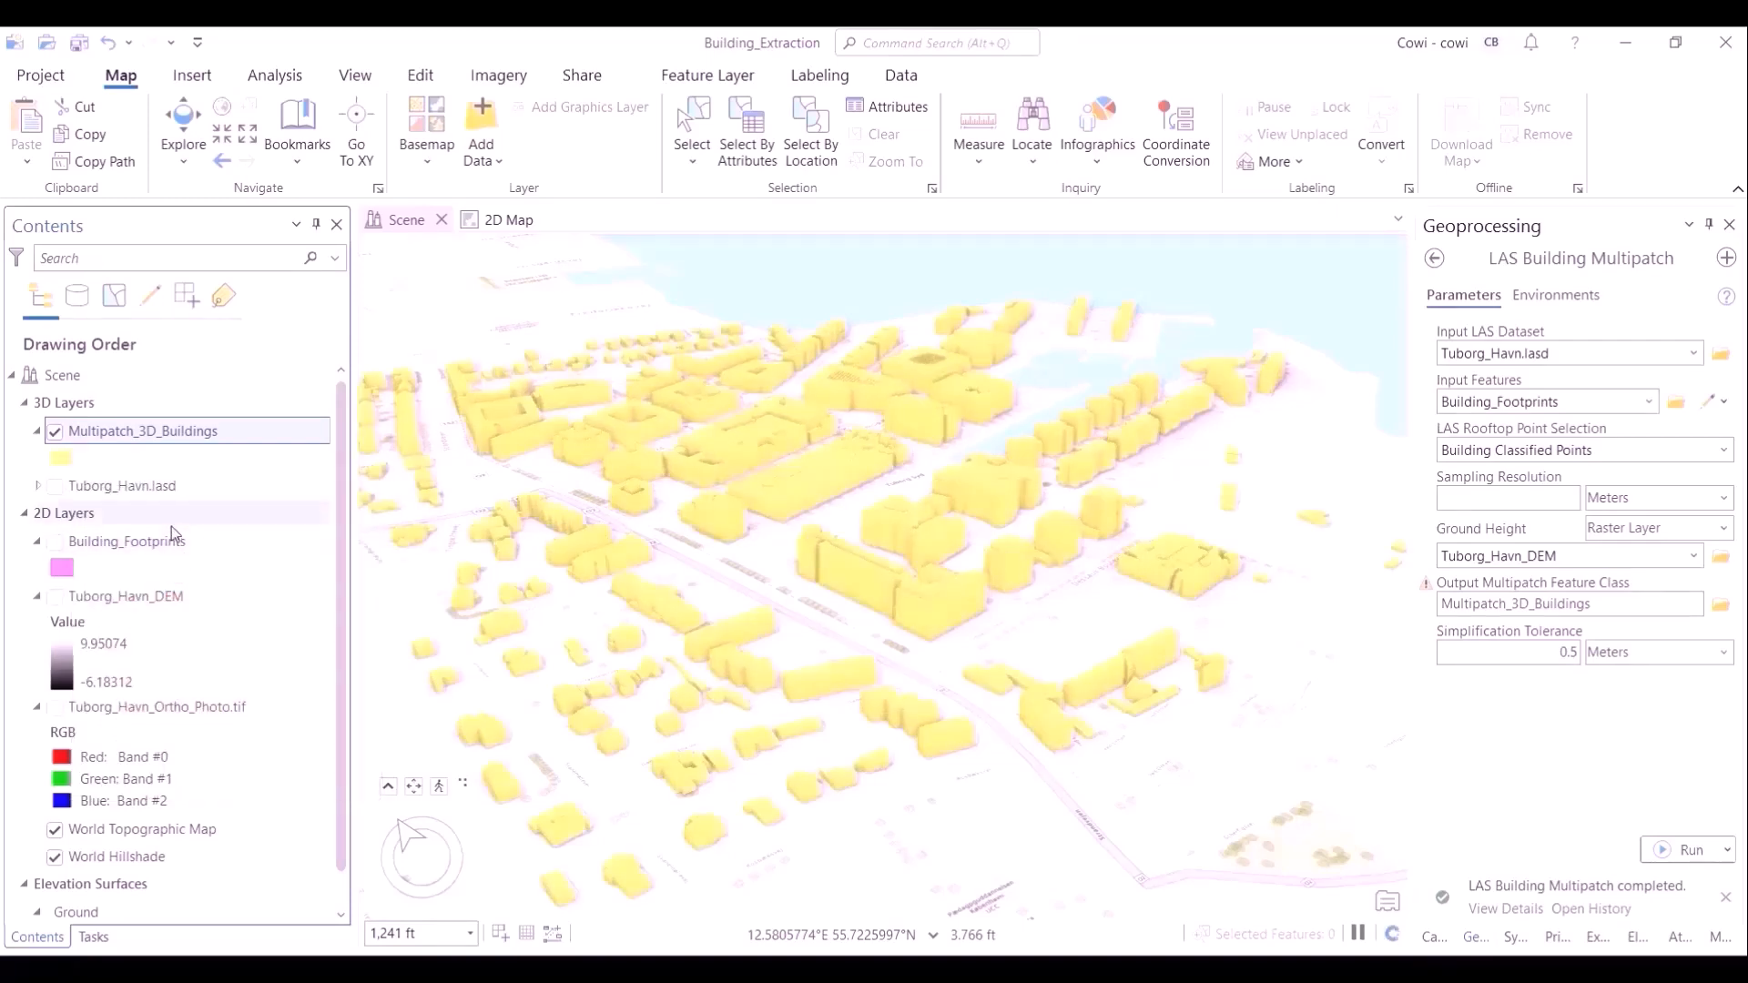
# Step: Examine the extracted 3D buildings from several angles and distances, including those along the harbour
pyautogui.scroll(3, 909, 714)
pyautogui.moveTo(625, 378); pyautogui.dragTo(625, 434)
pyautogui.scroll(-4, 1011, 492)
pyautogui.moveTo(942, 565); pyautogui.dragTo(686, 538)
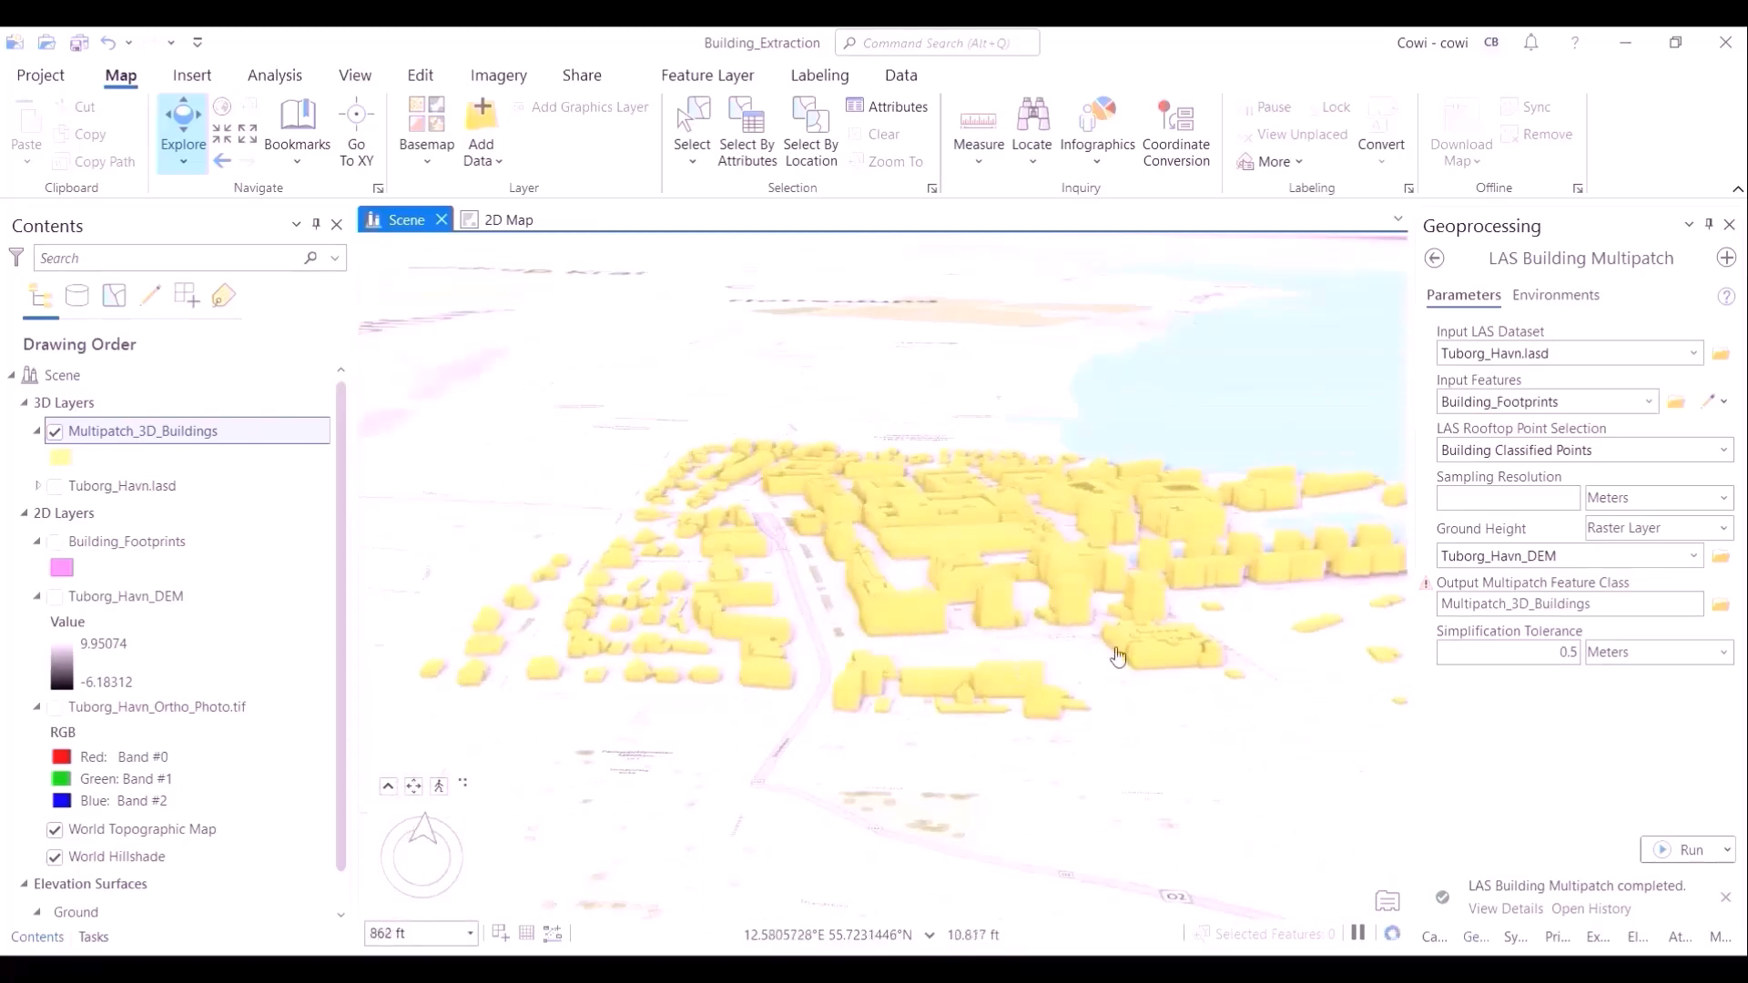
pyautogui.moveTo(1066, 657); pyautogui.dragTo(635, 678)
pyautogui.scroll(1, 897, 641)
pyautogui.scroll(4, 898, 642)
pyautogui.moveTo(1135, 640); pyautogui.dragTo(642, 697)
pyautogui.moveTo(1237, 664)
pyautogui.mouseDown()
pyautogui.moveTo(965, 701)
pyautogui.moveTo(874, 690)
pyautogui.moveTo(1006, 708)
pyautogui.mouseUp()
pyautogui.scroll(-7, 716, 703)
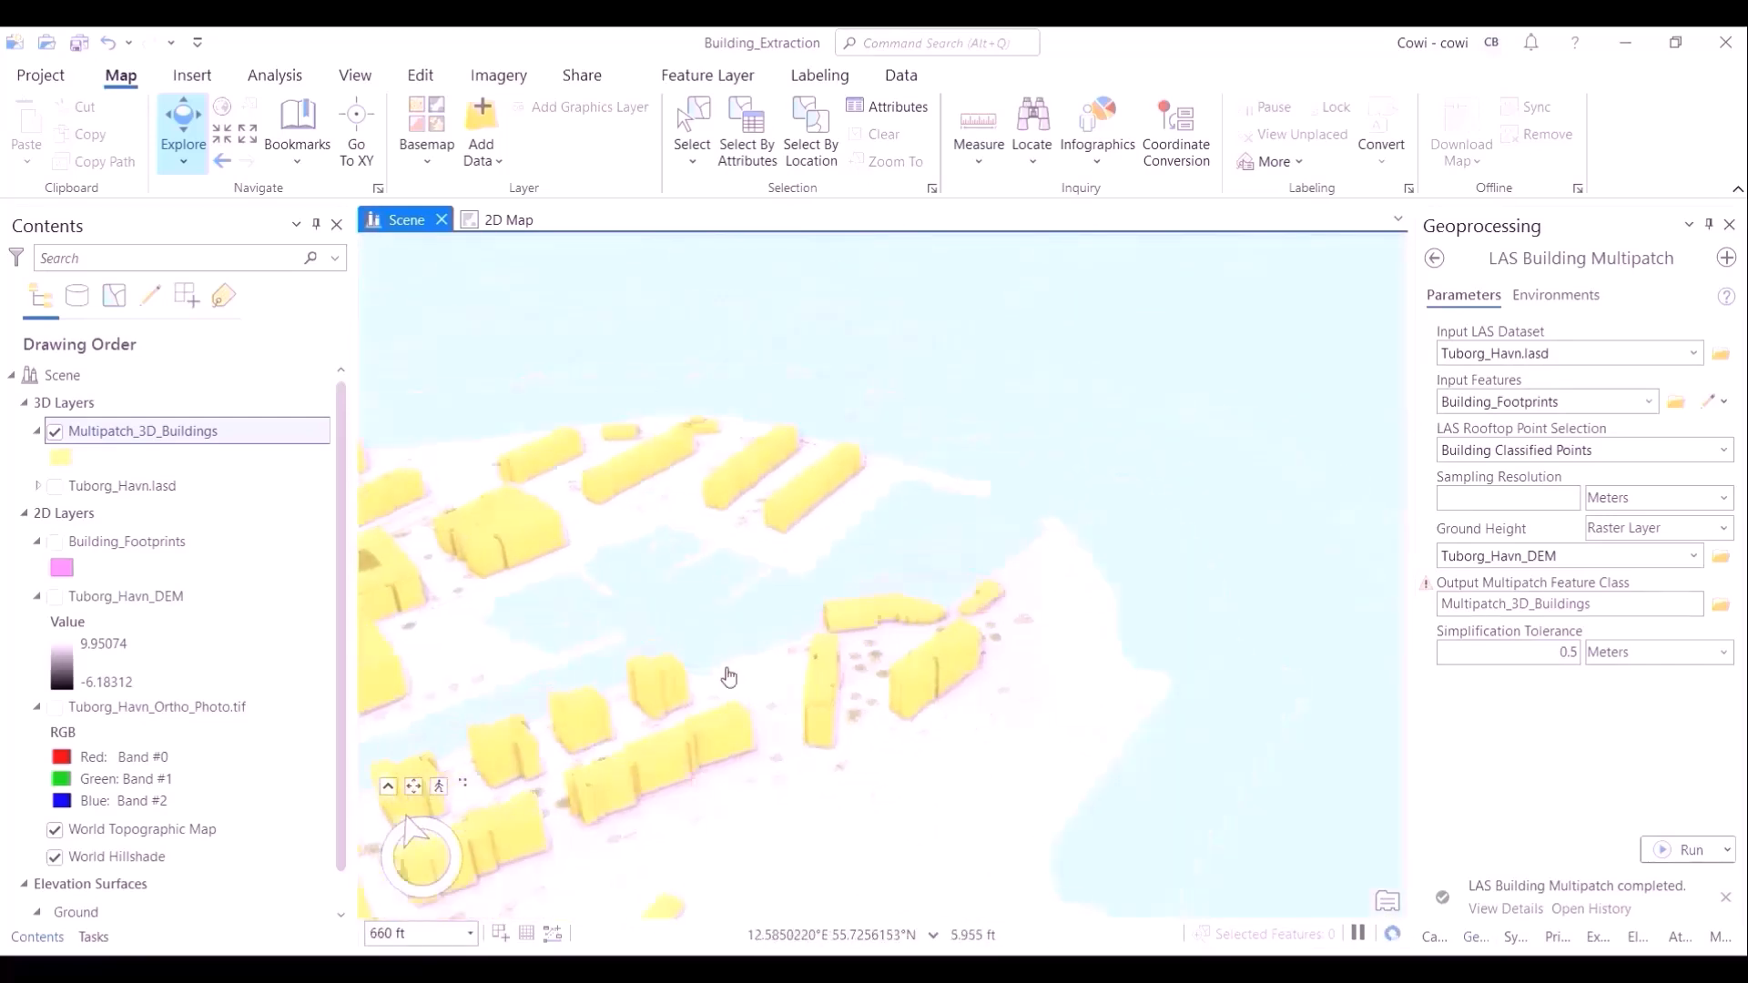
pyautogui.moveTo(842, 648); pyautogui.dragTo(862, 607)
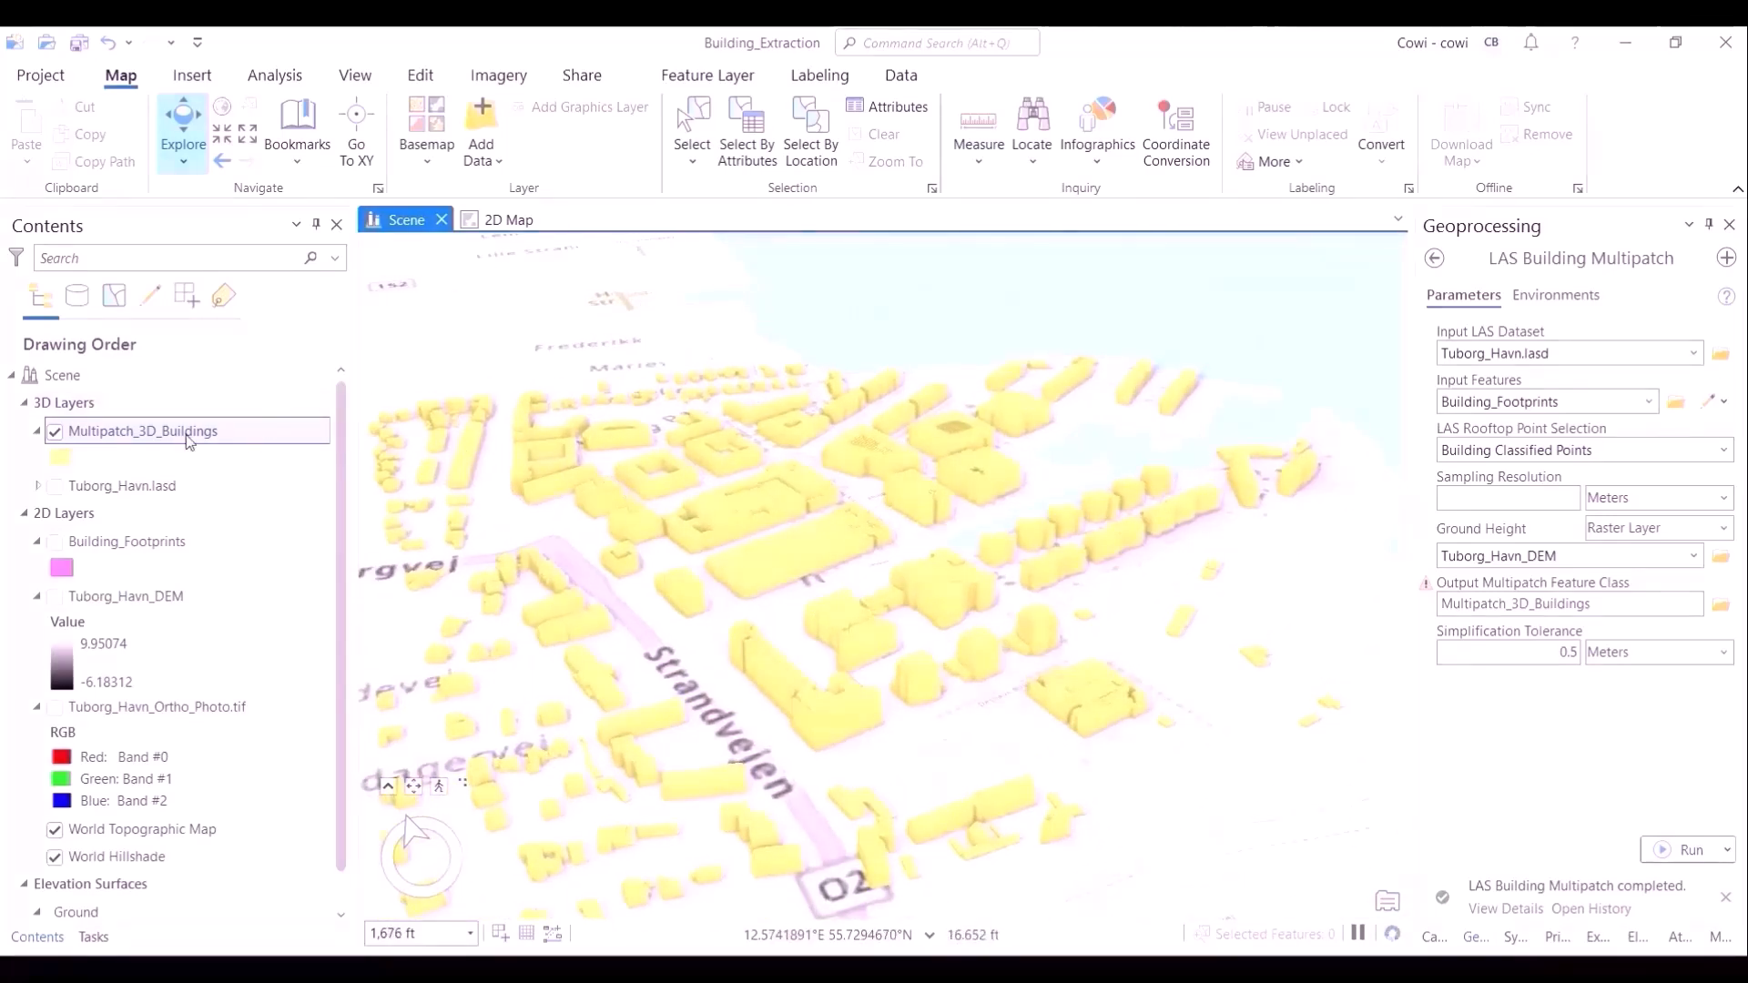
# Step: Review the records in the Multipatch_3D_Buildings attribute table and close the table
pyautogui.hotkey('ctrl', 't')
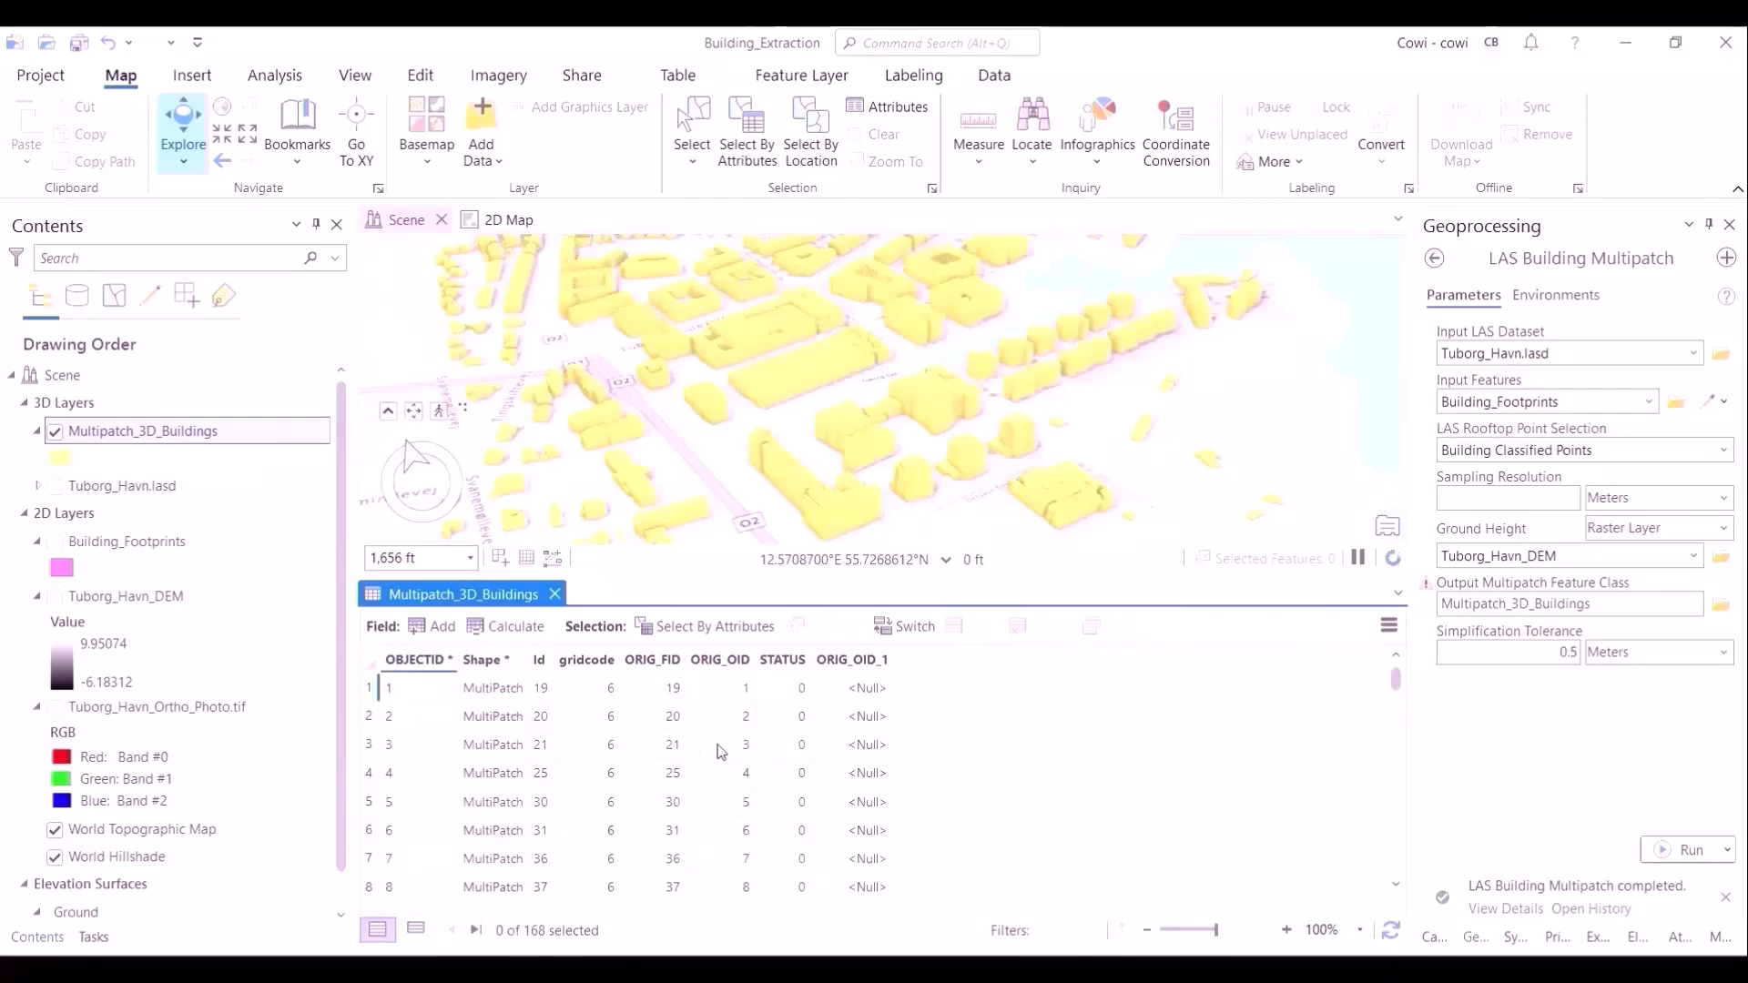
pyautogui.scroll(-2, 774, 754)
pyautogui.scroll(-5, 770, 756)
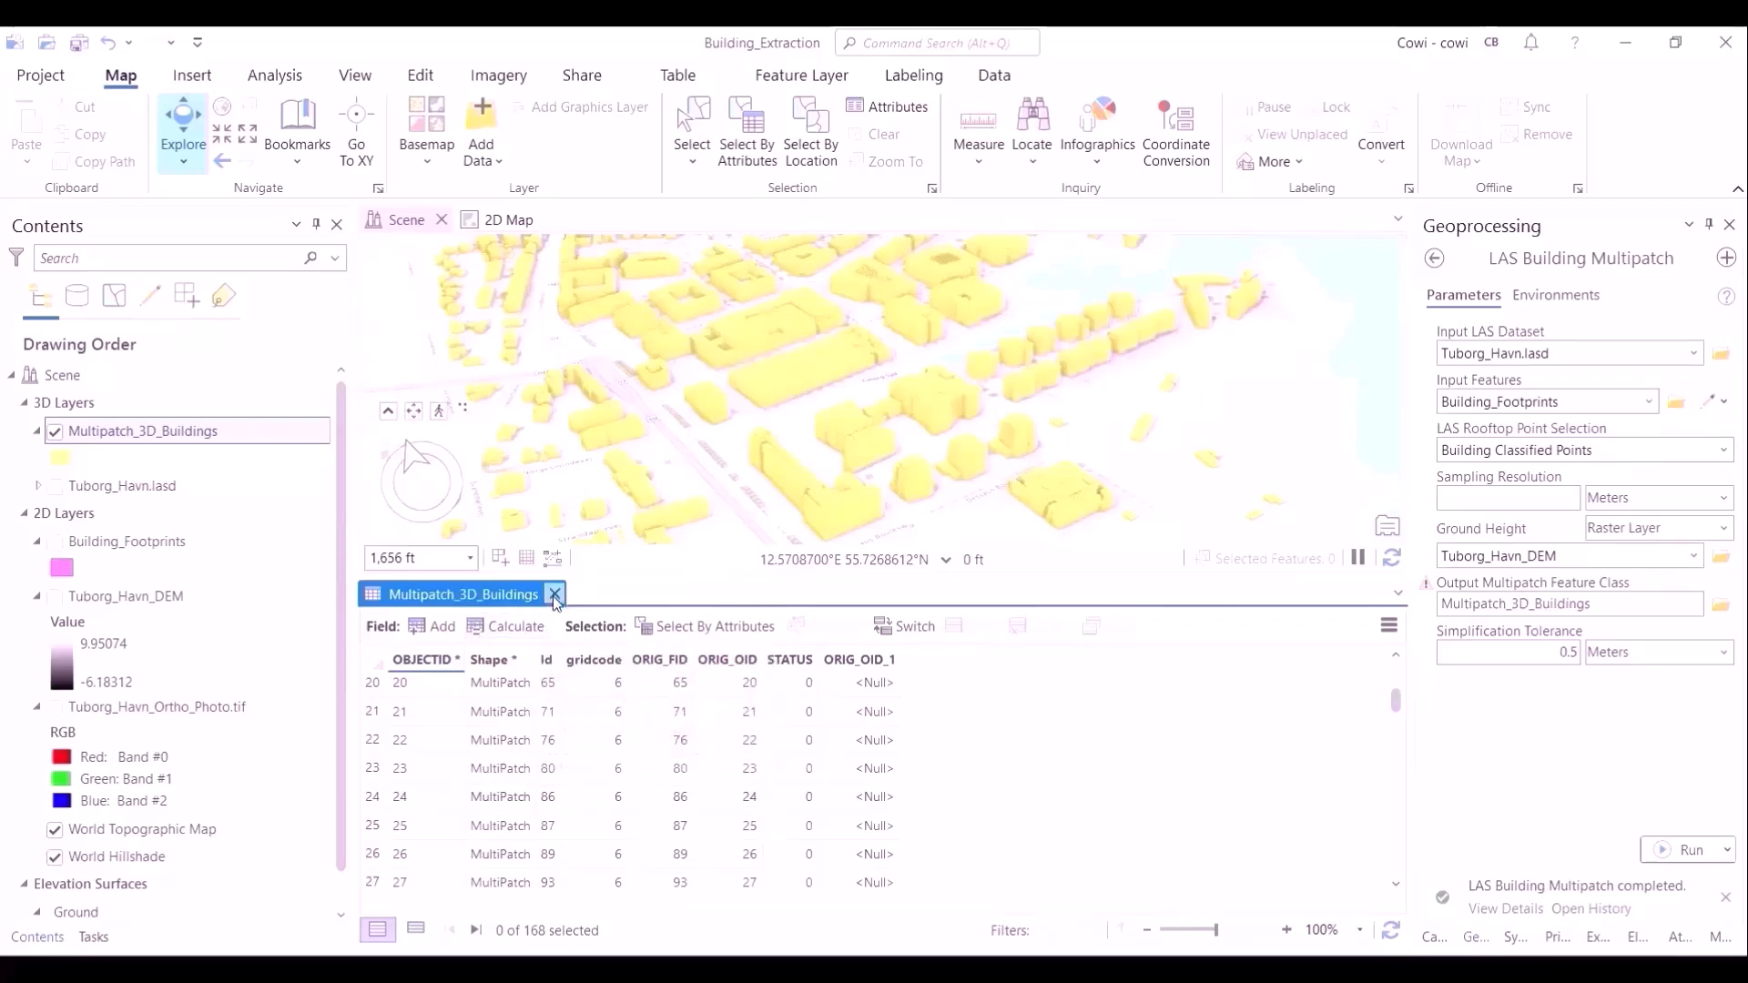
pyautogui.click(554, 594)
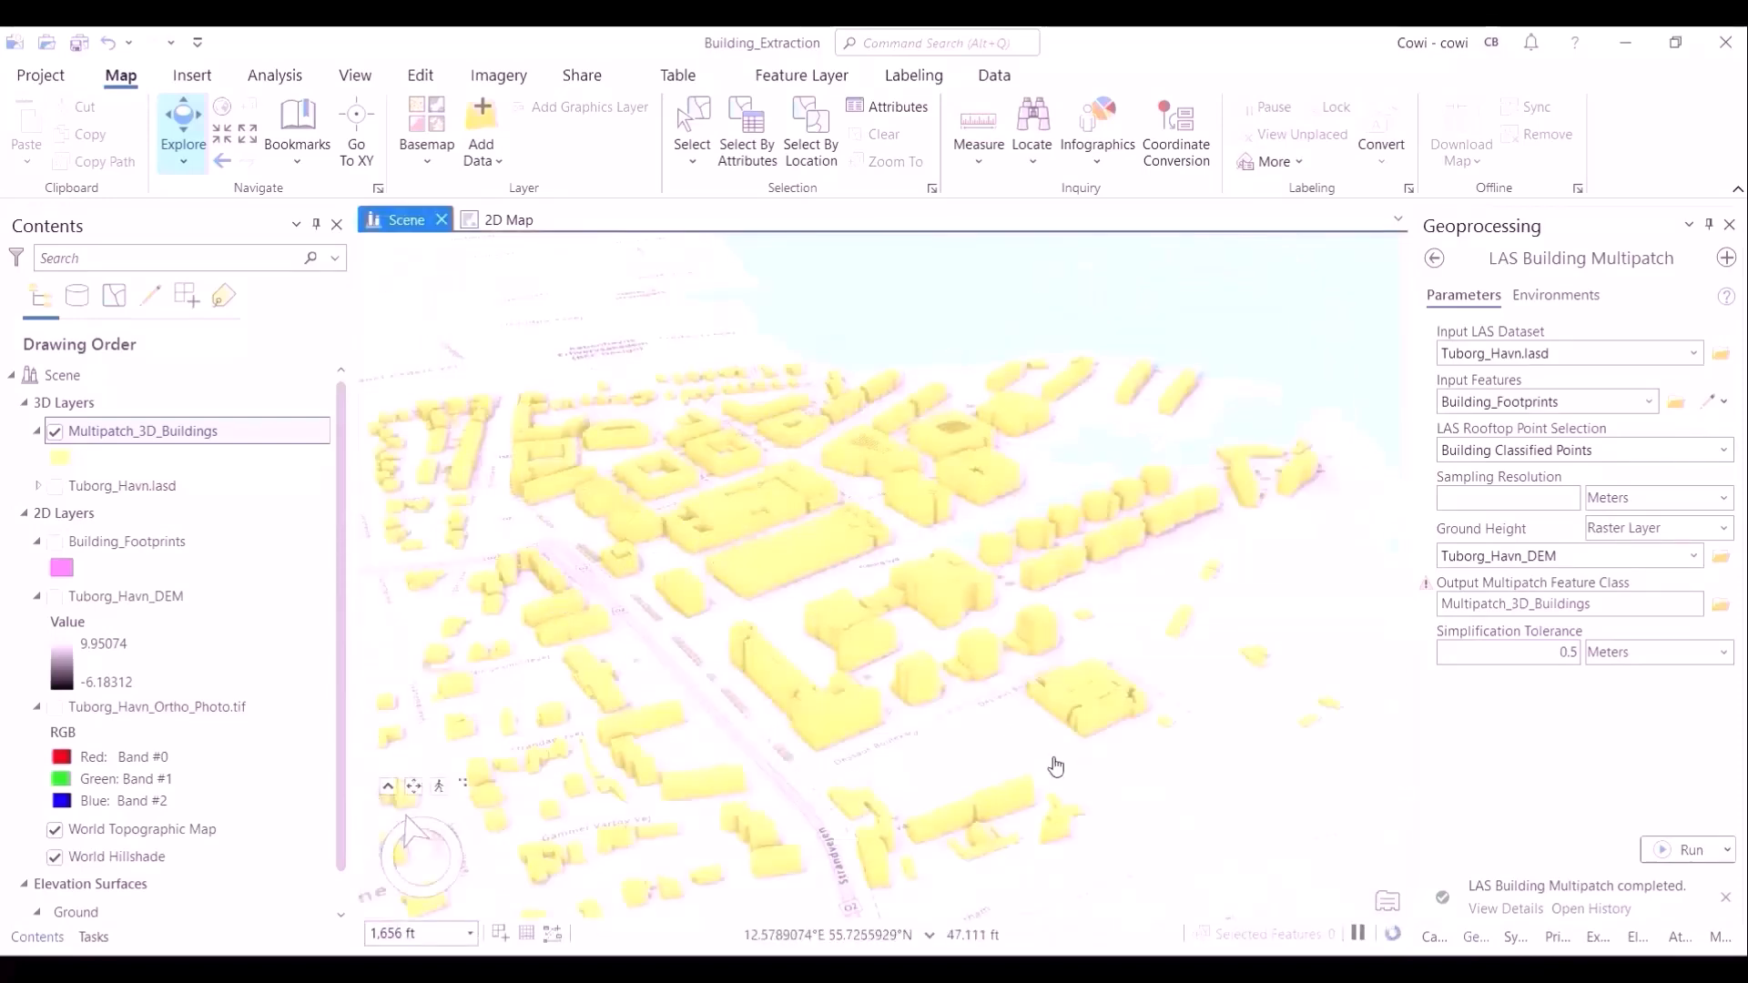
# Step: Zoom to the Multipatch_3D_Buildings layer and examine at street level how the building bases meet the ground surface
pyautogui.rightClick(203, 436)
pyautogui.click(322, 520)
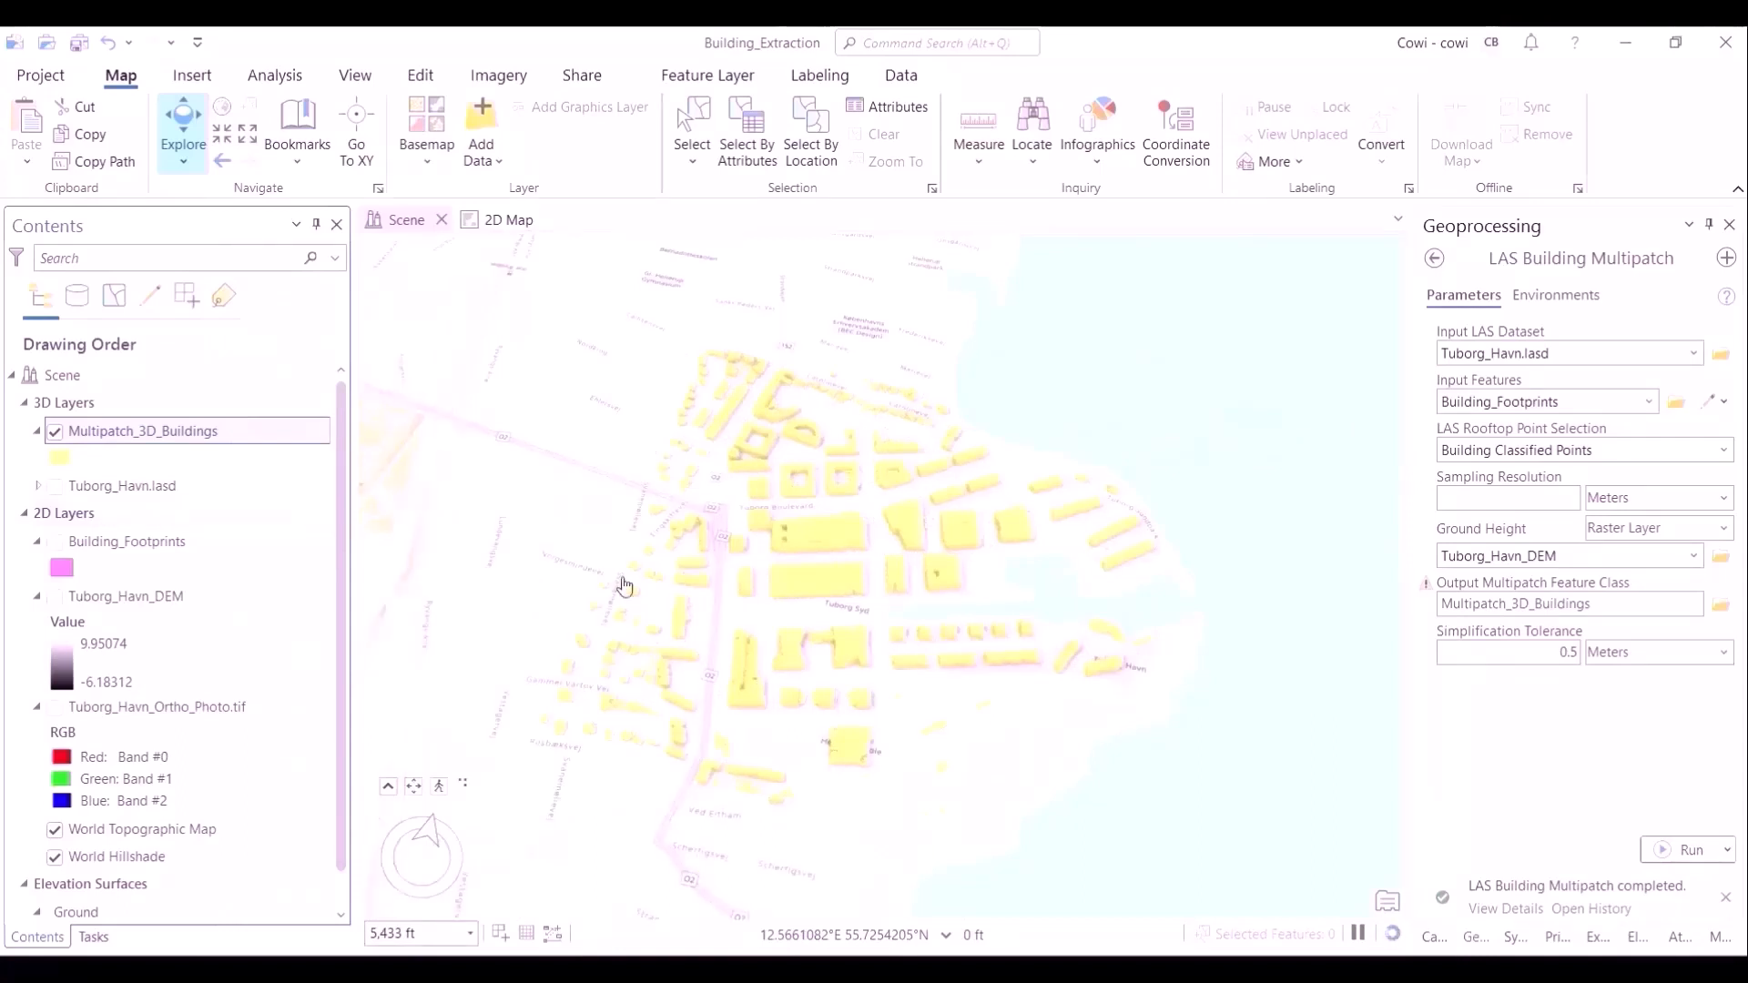
pyautogui.moveTo(901, 711); pyautogui.dragTo(891, 465)
pyautogui.scroll(3, 885, 735)
pyautogui.scroll(5, 883, 738)
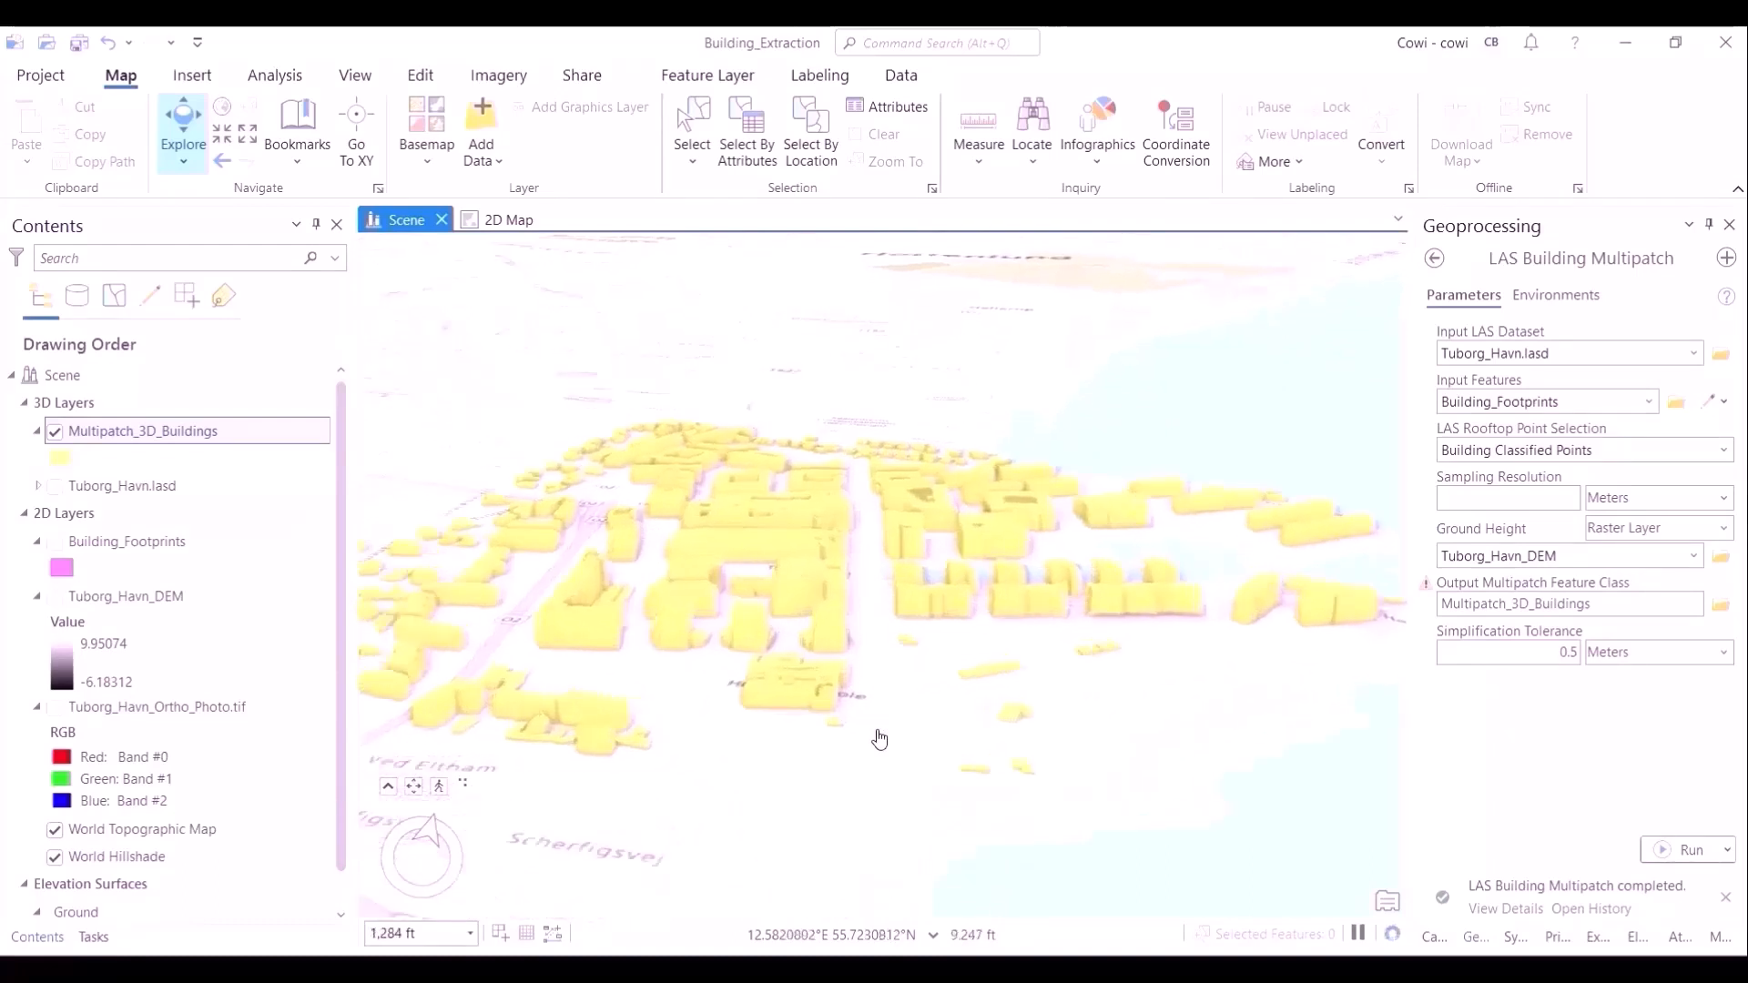
pyautogui.scroll(5, 824, 692)
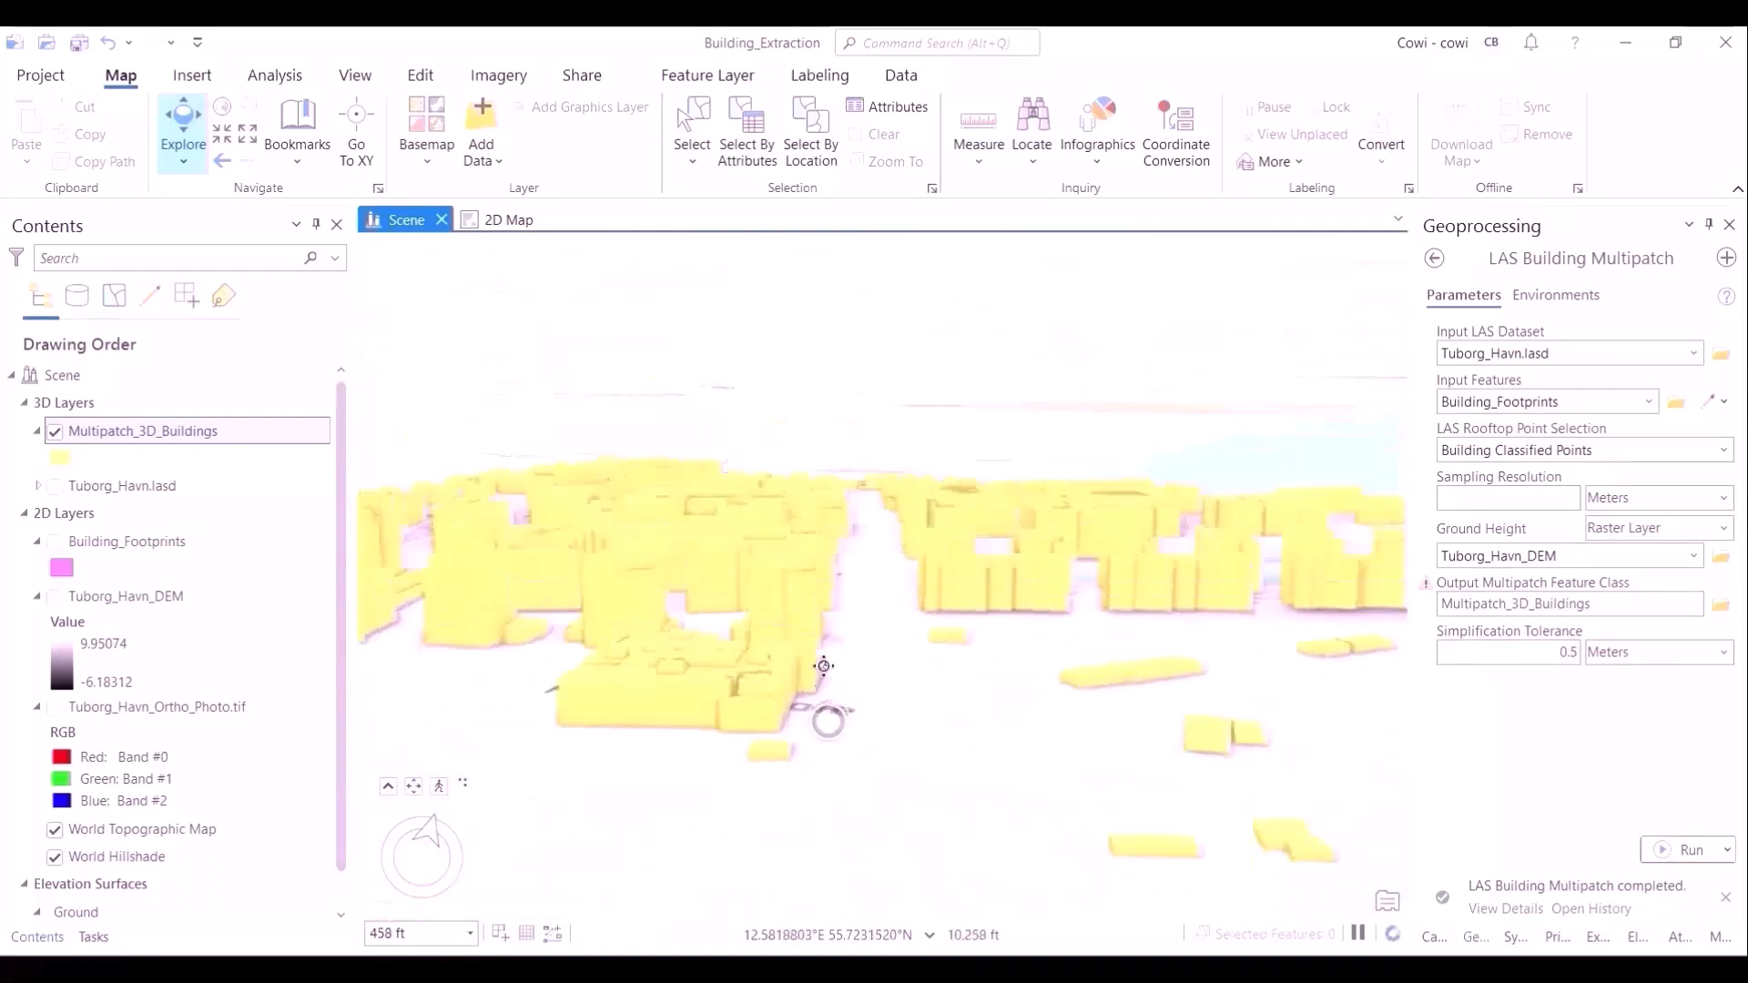
pyautogui.moveTo(786, 774); pyautogui.dragTo(1615, 796)
pyautogui.scroll(3, 808, 807)
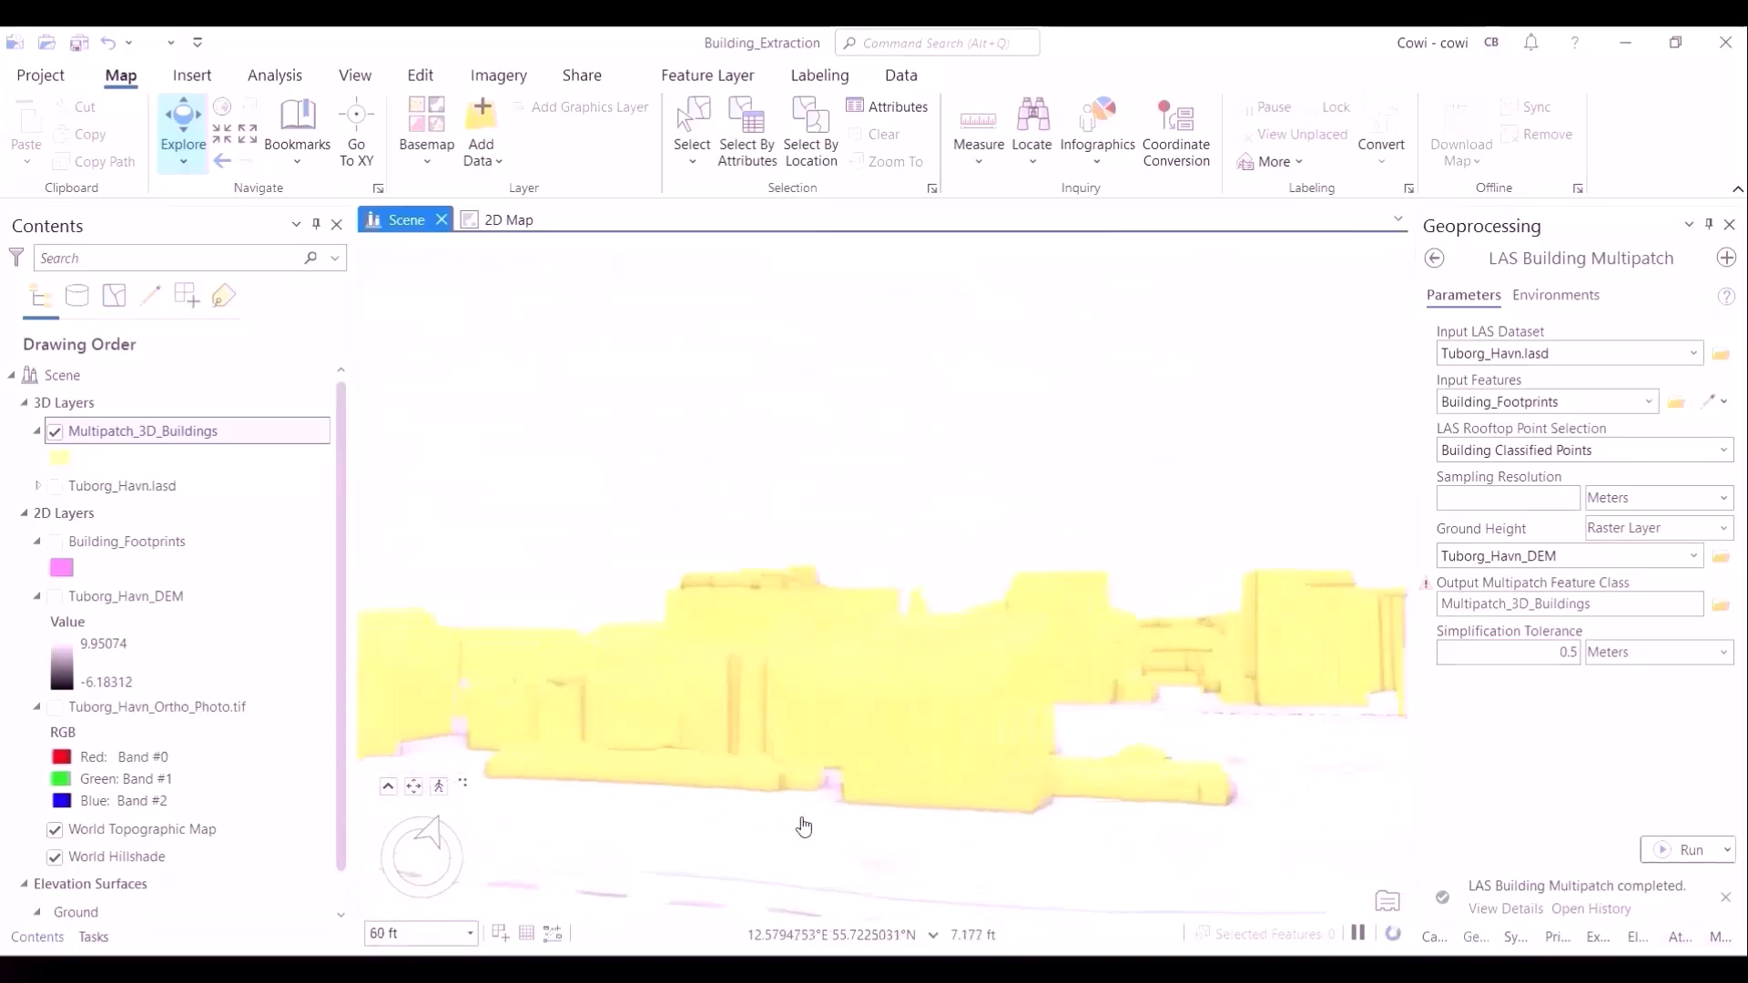
pyautogui.moveTo(1333, 884); pyautogui.dragTo(1511, 878)
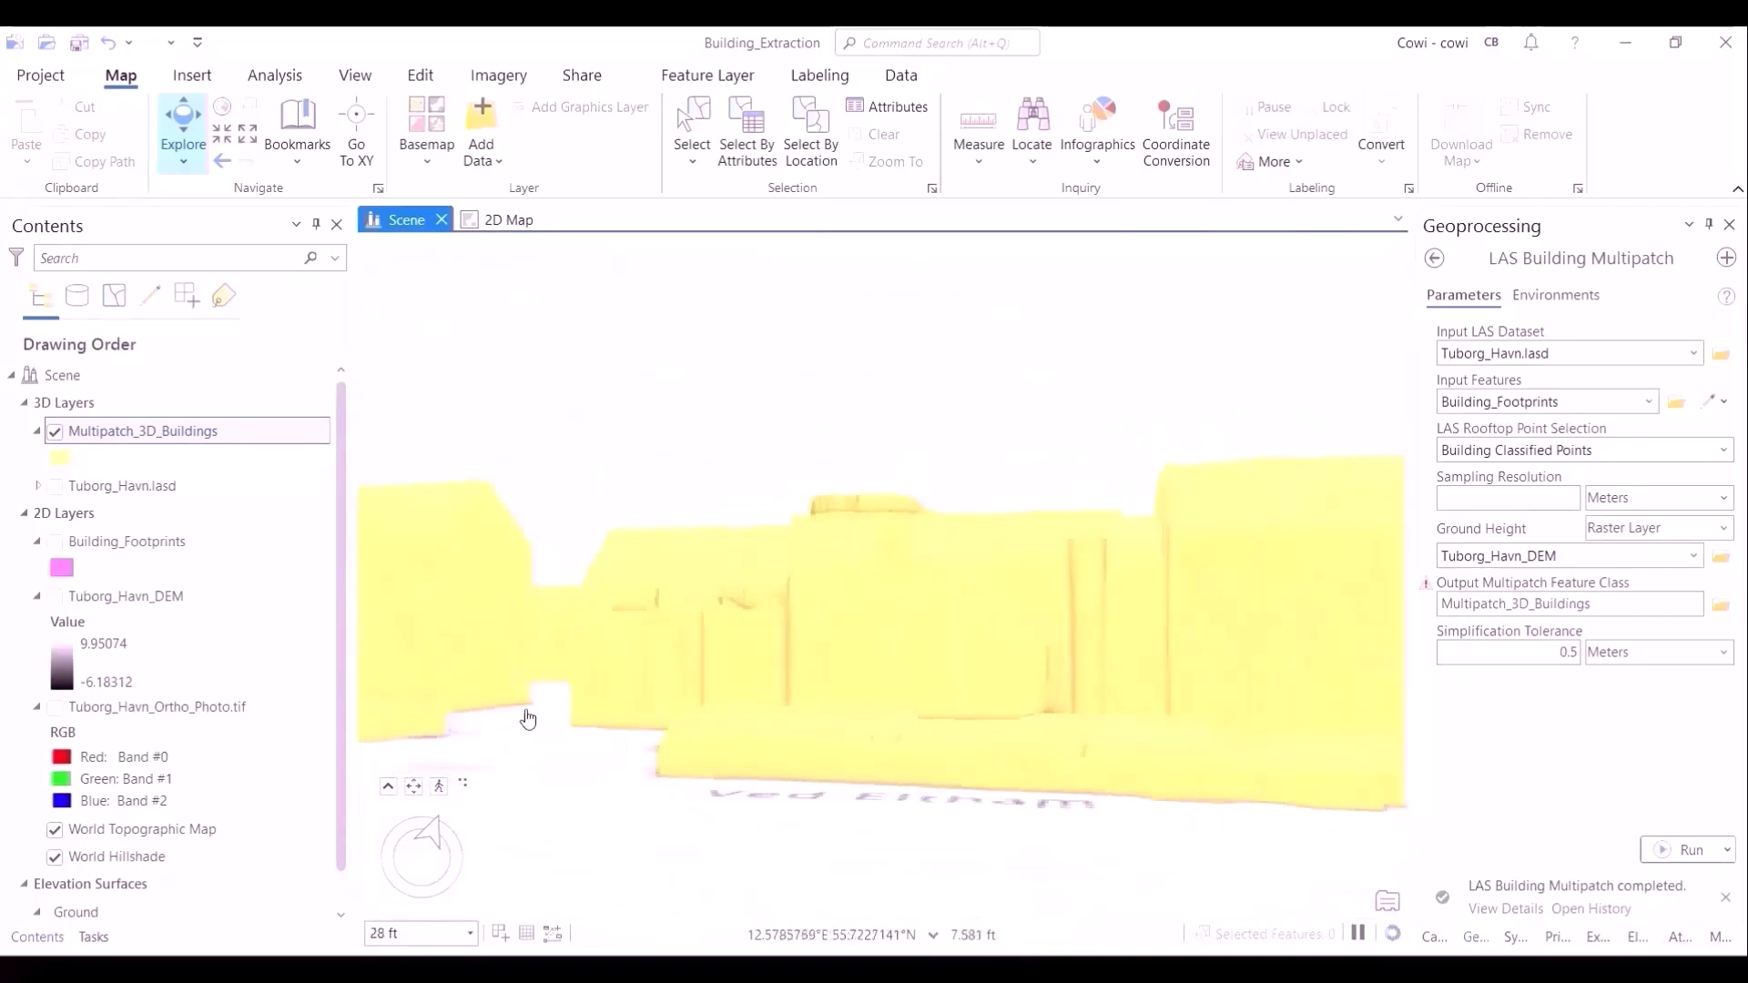
pyautogui.moveTo(527, 719); pyautogui.dragTo(1202, 784)
pyautogui.scroll(-3, 828, 799)
pyautogui.scroll(-5, 815, 761)
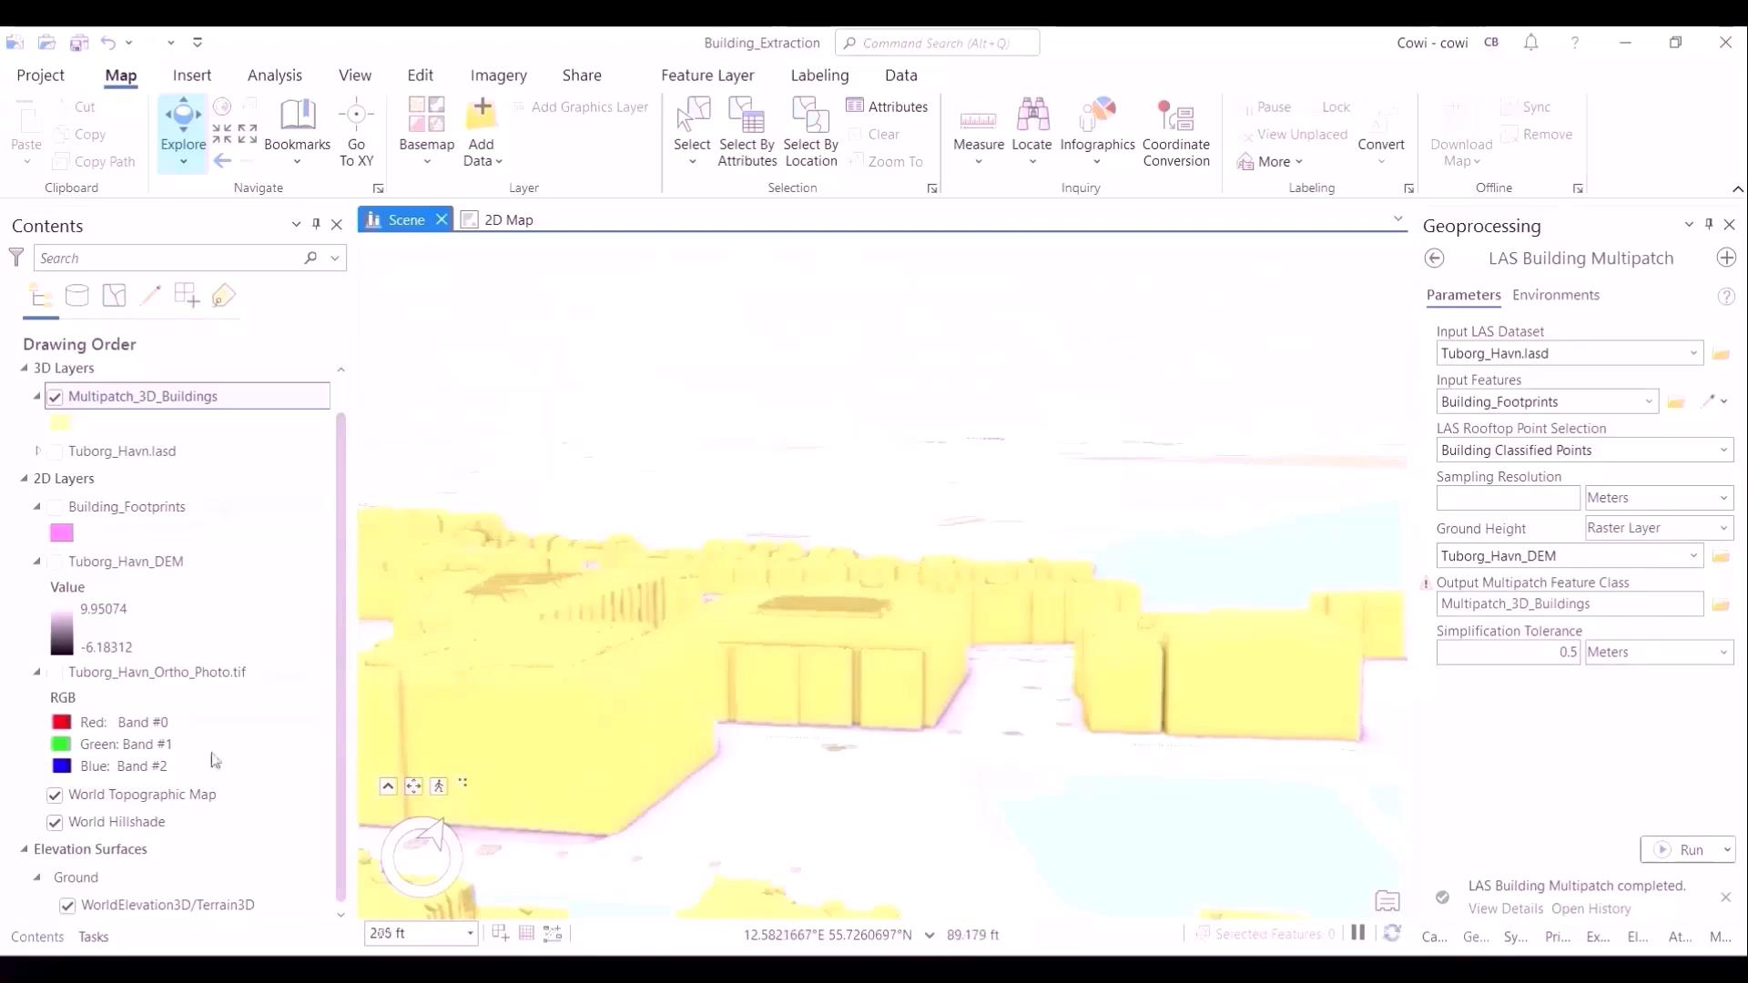
# Step: Add Tuborg_Havn_DEM from Building_Extraction.gdb as an elevation source for the scene's Ground surface
pyautogui.rightClick(81, 877)
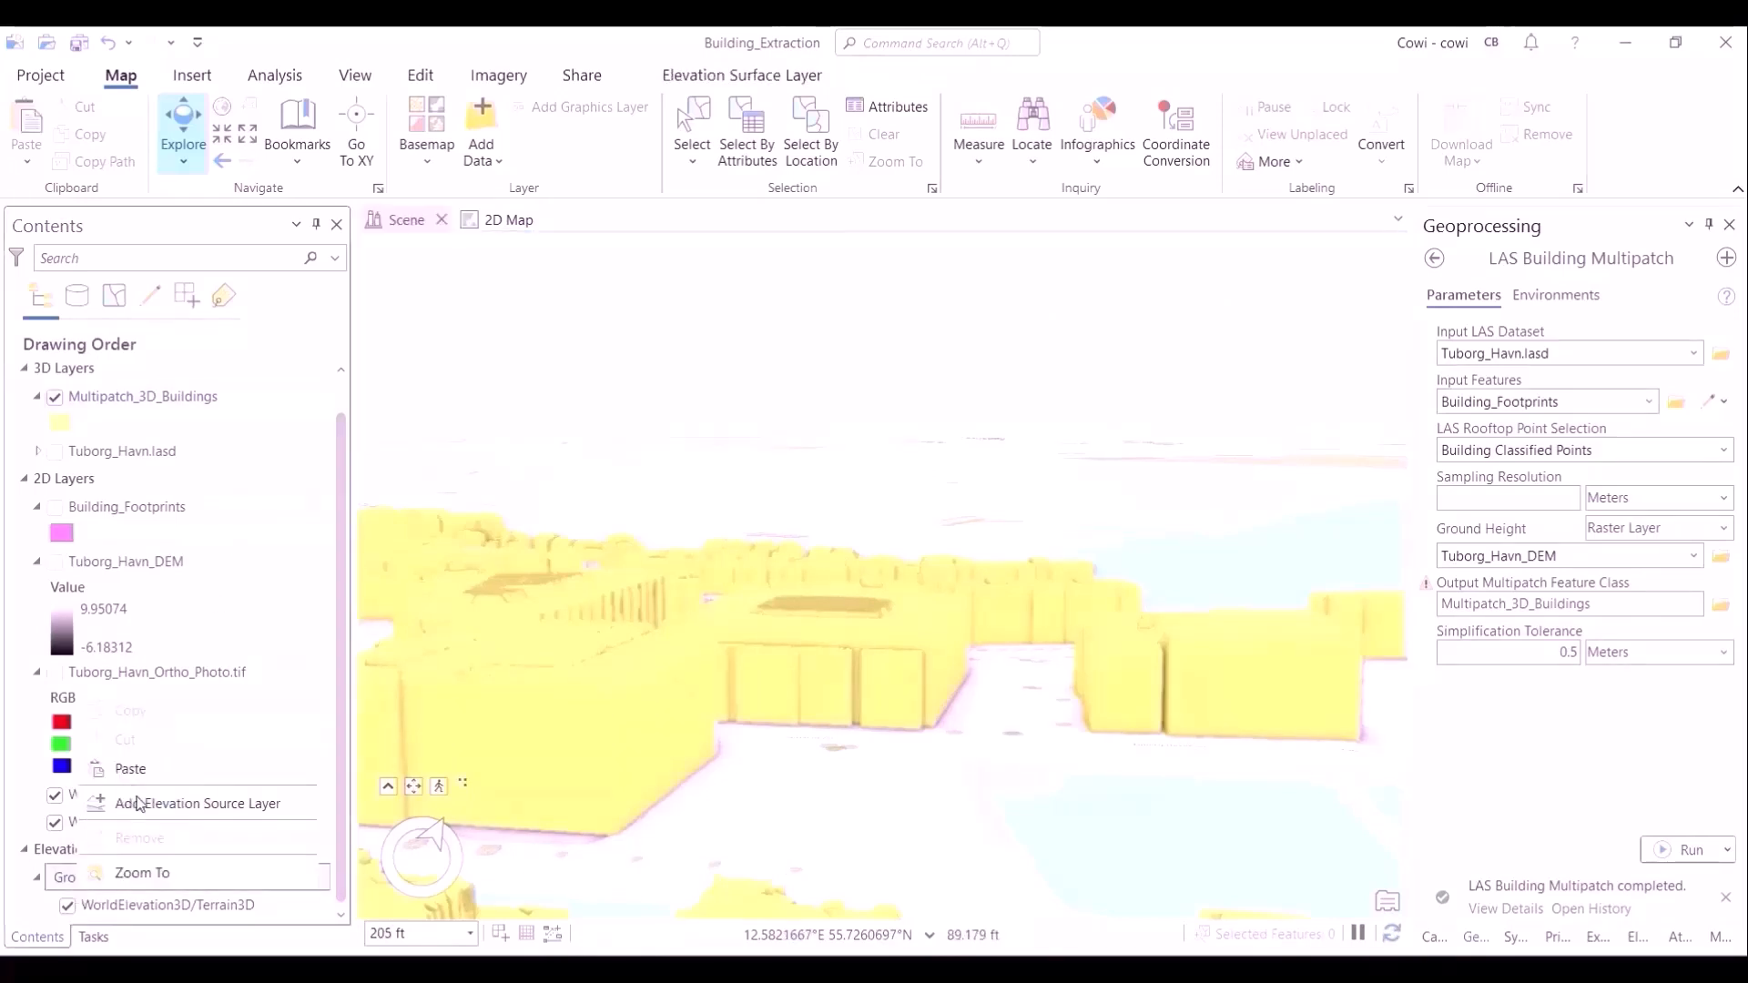
pyautogui.click(126, 806)
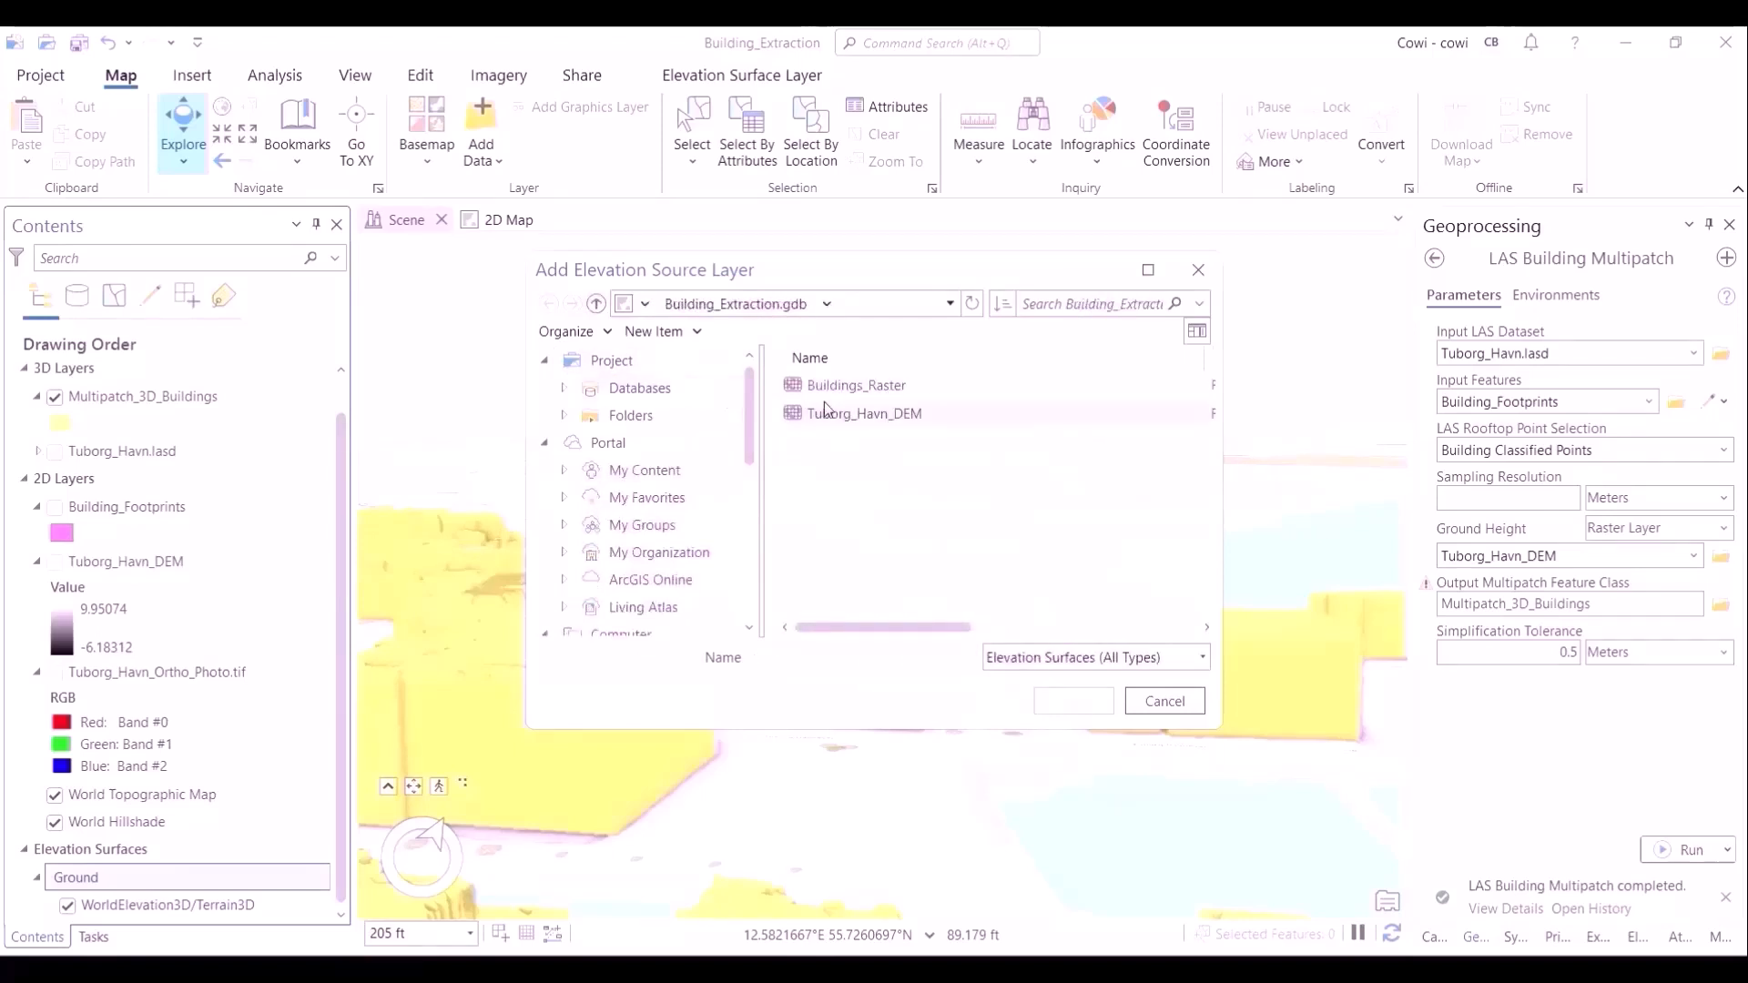
pyautogui.click(913, 386)
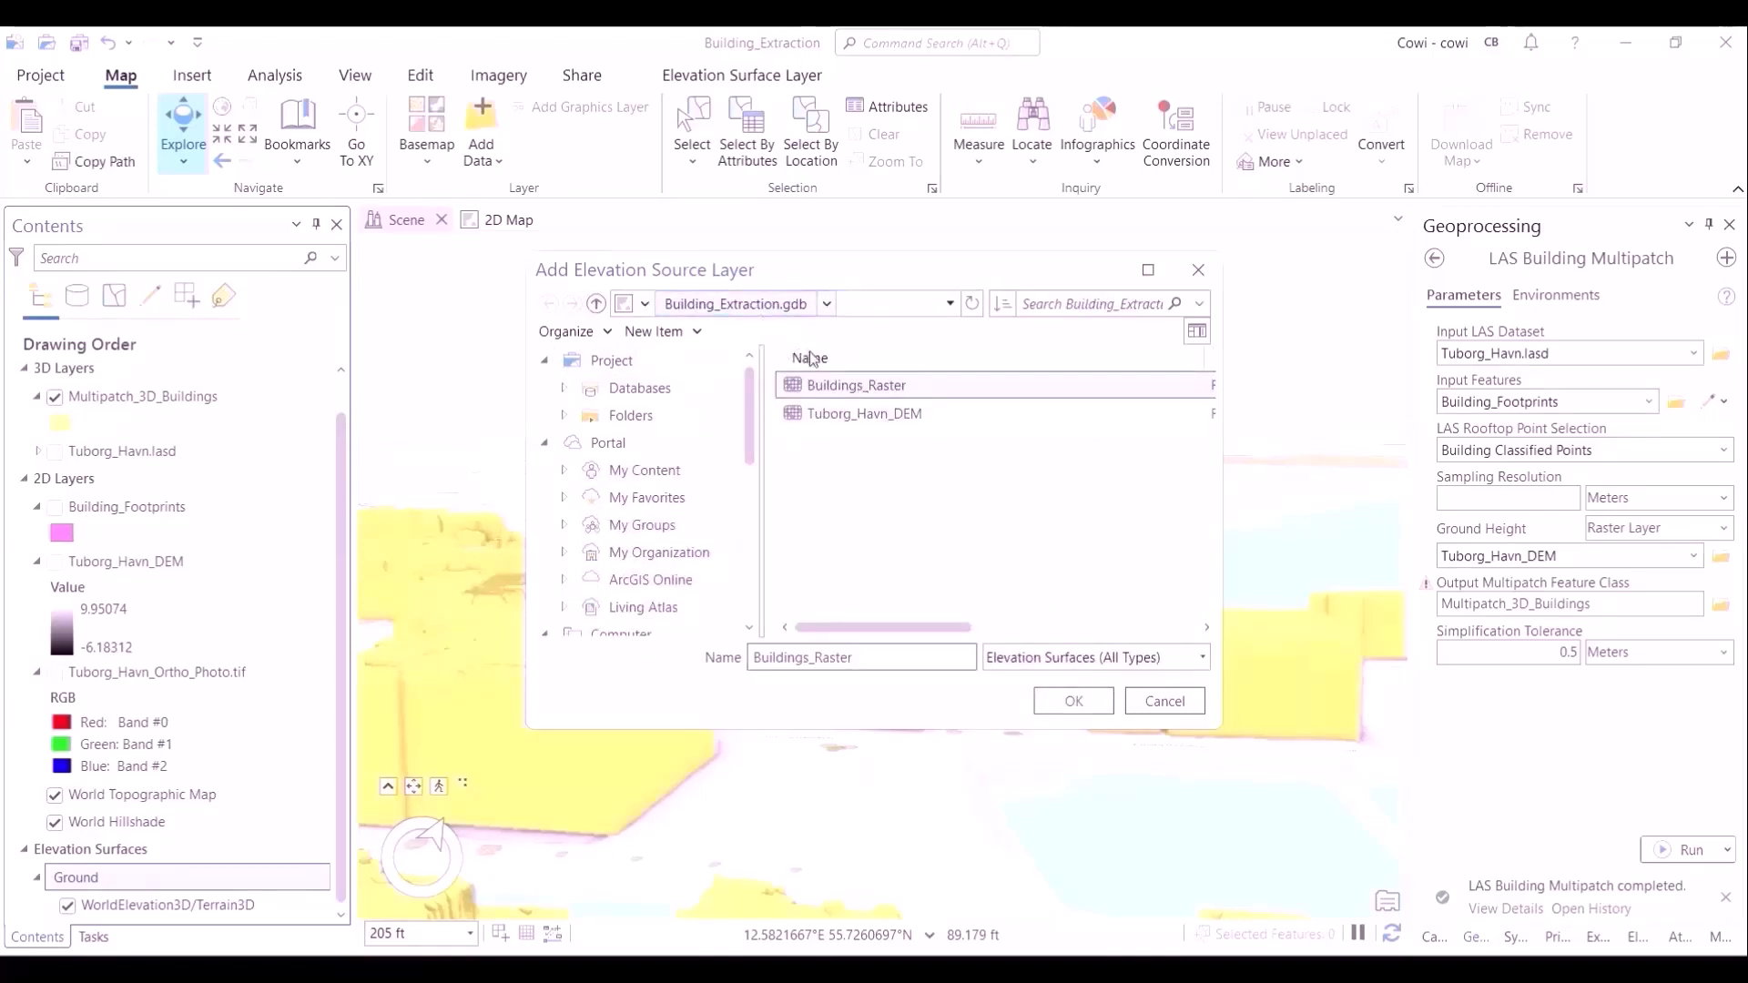
pyautogui.click(915, 417)
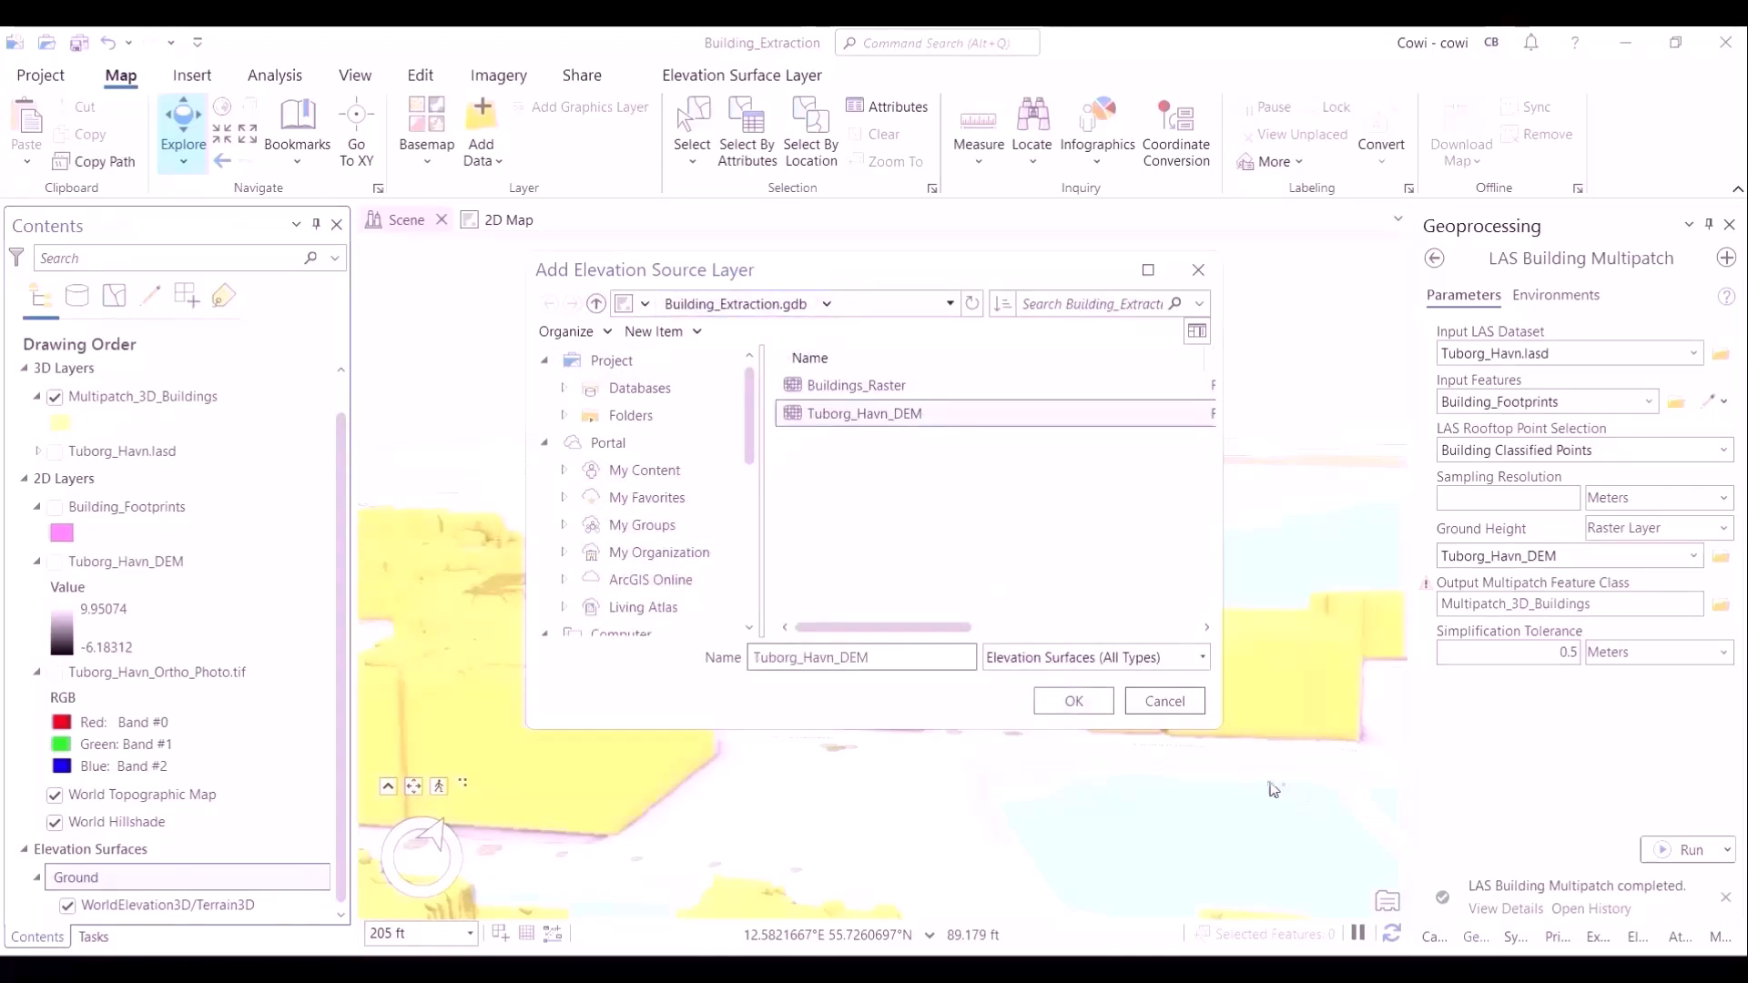
pyautogui.click(1071, 703)
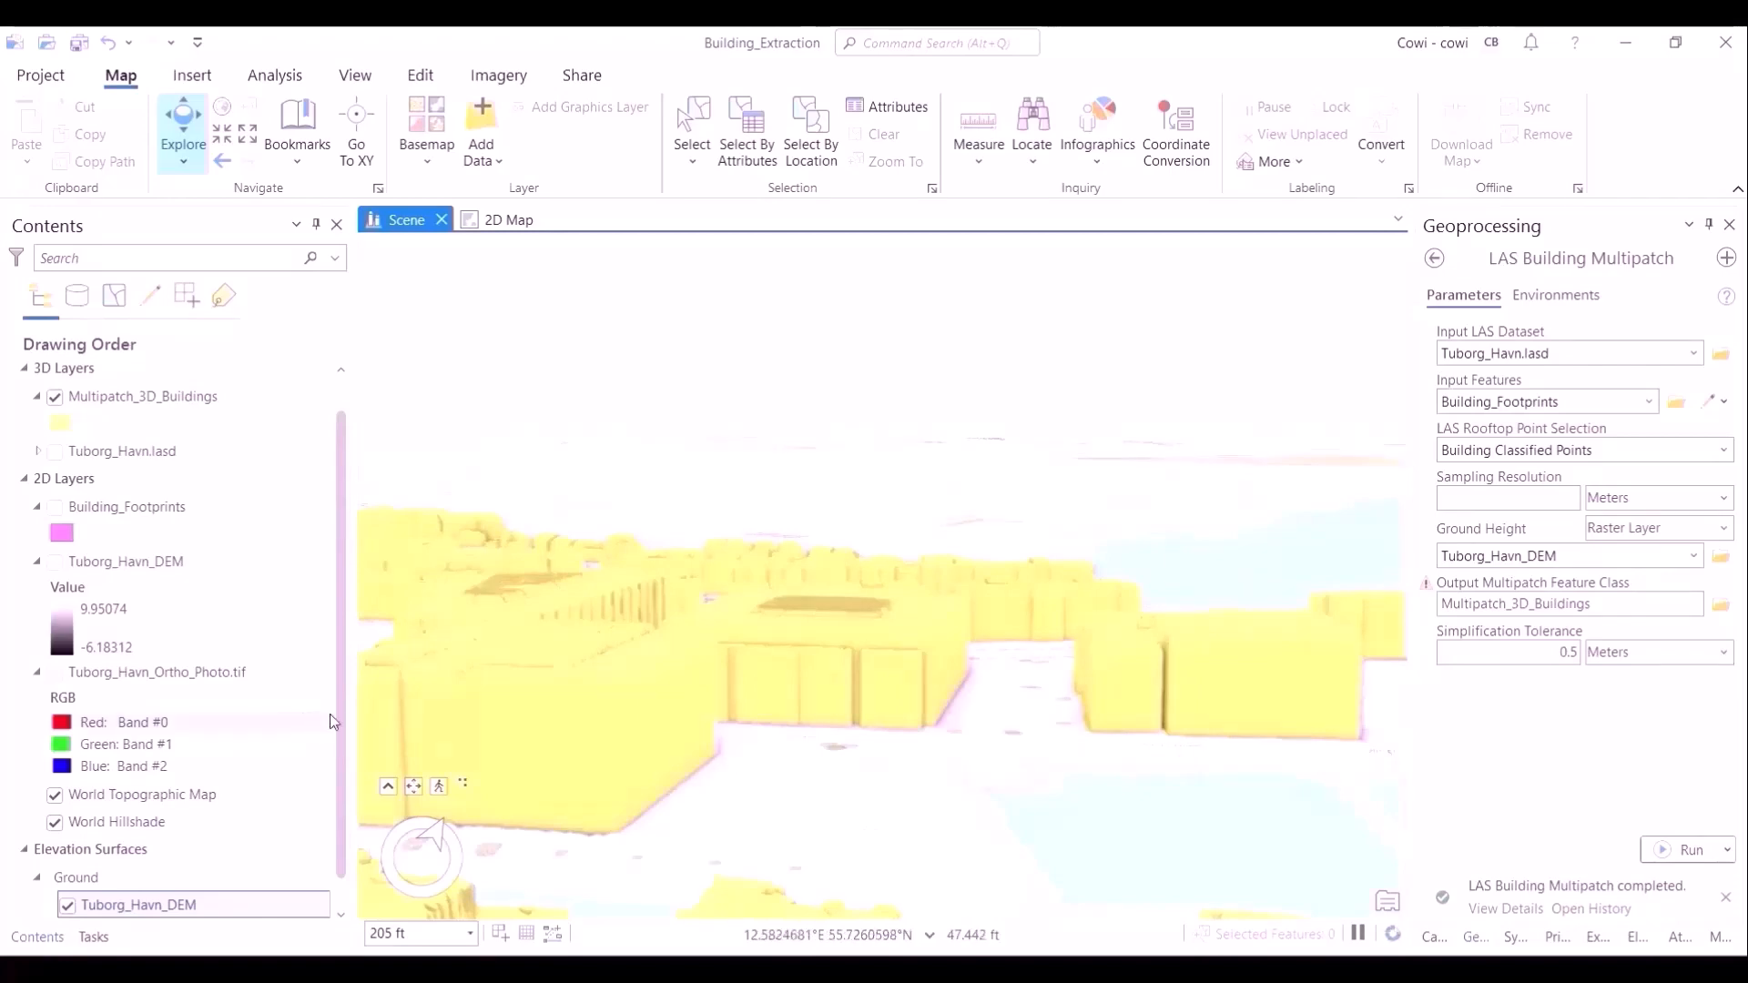
# Step: Inspect how the buildings sit on the terrain with Tuborg_Havn_DEM as the ground elevation source
pyautogui.moveTo(341, 729); pyautogui.dragTo(341, 764)
pyautogui.moveTo(781, 818); pyautogui.dragTo(1099, 821)
pyautogui.scroll(-5, 1007, 760)
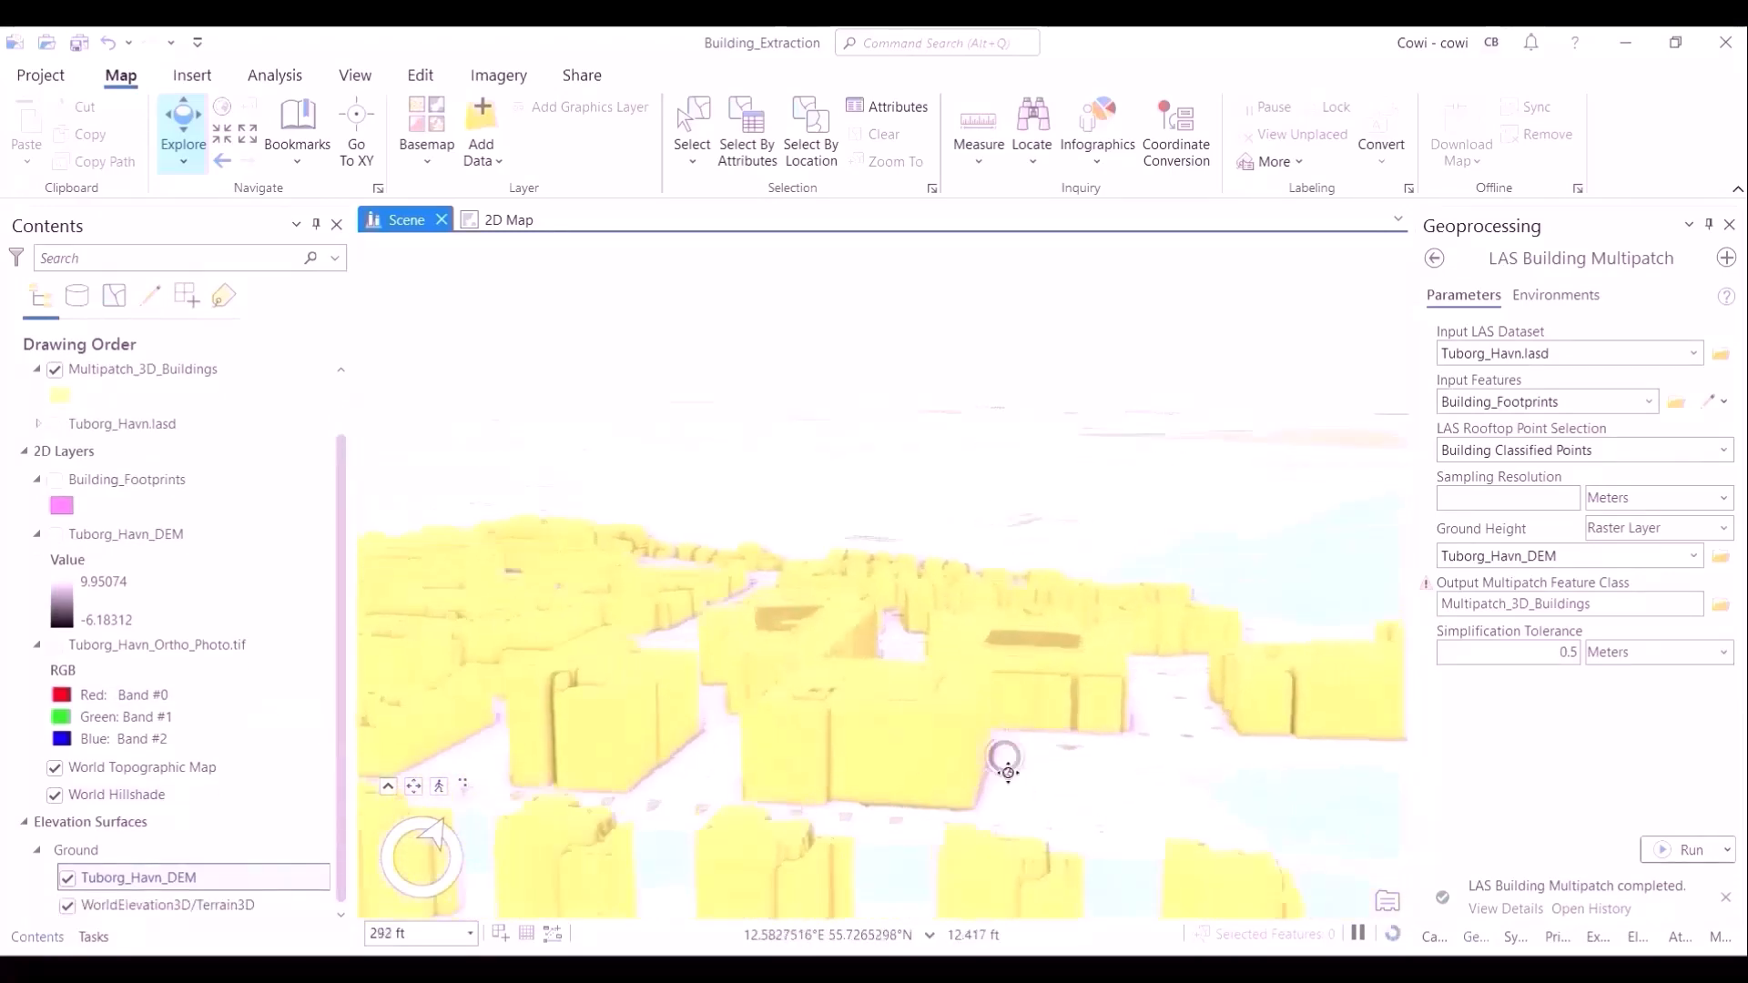
pyautogui.moveTo(776, 569); pyautogui.dragTo(984, 597)
pyautogui.moveTo(1014, 718); pyautogui.dragTo(887, 491)
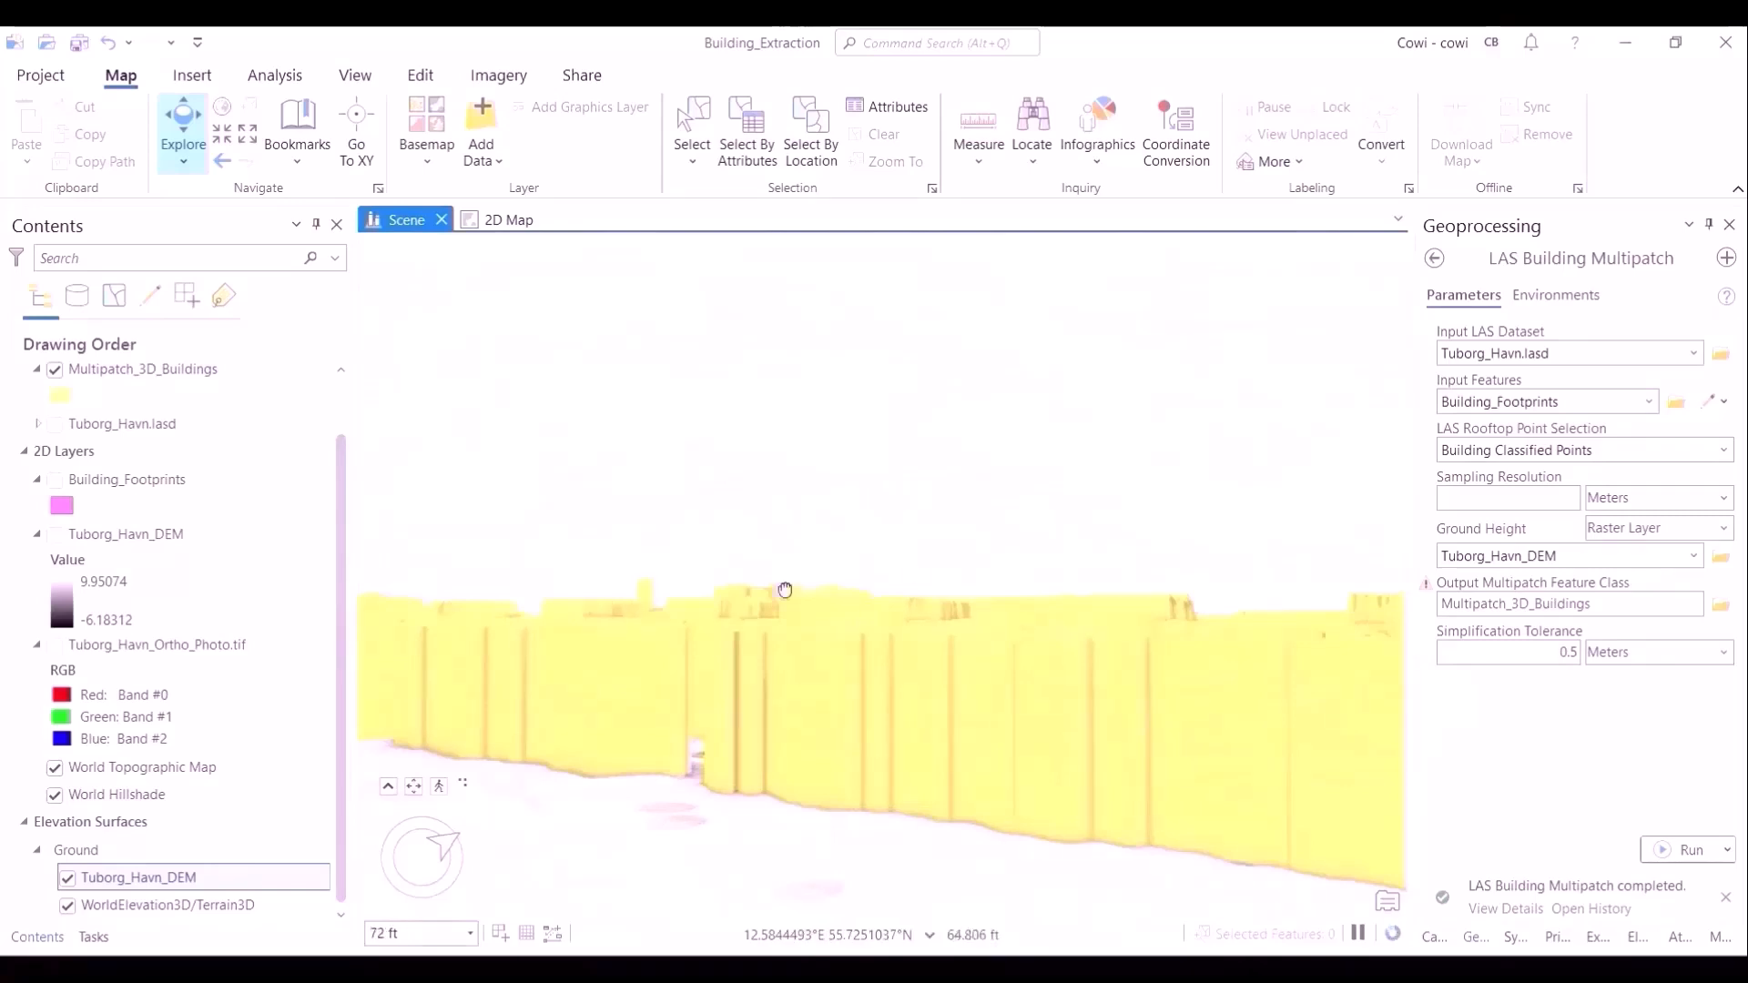
pyautogui.scroll(-3, 765, 592)
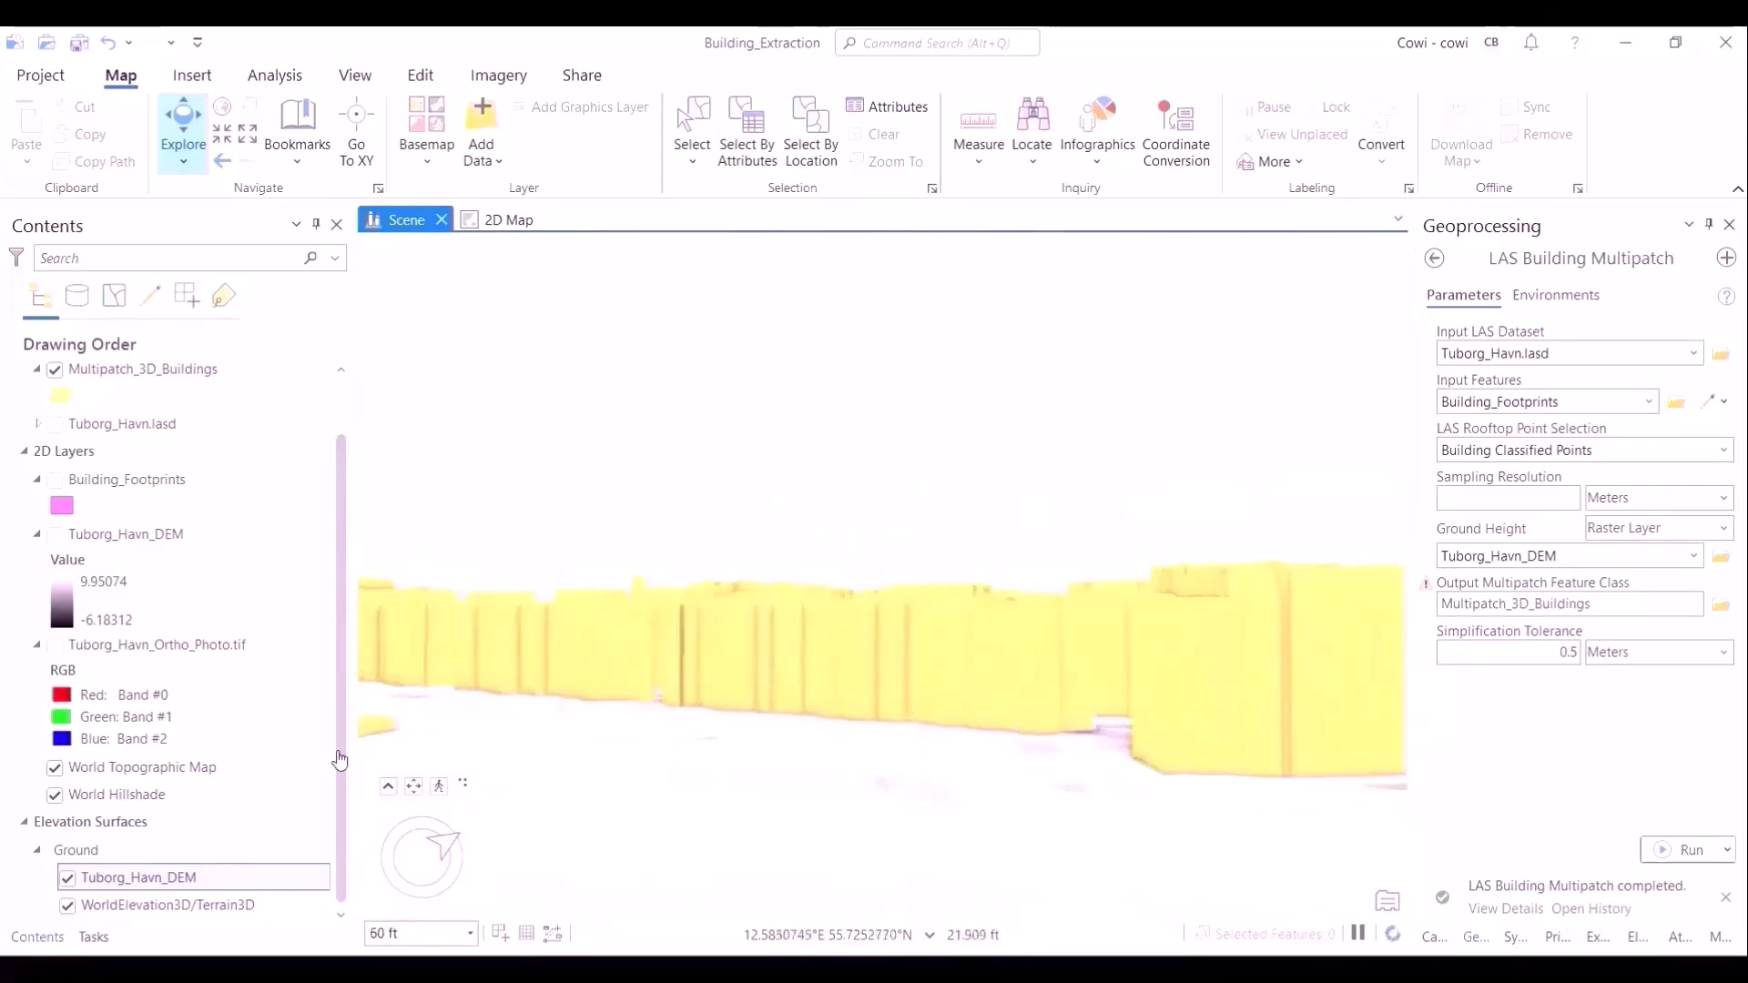
# Step: Toggle the Tuborg_Havn_DEM elevation source off and on to compare how the waterfront buildings meet the ground
pyautogui.click(68, 880)
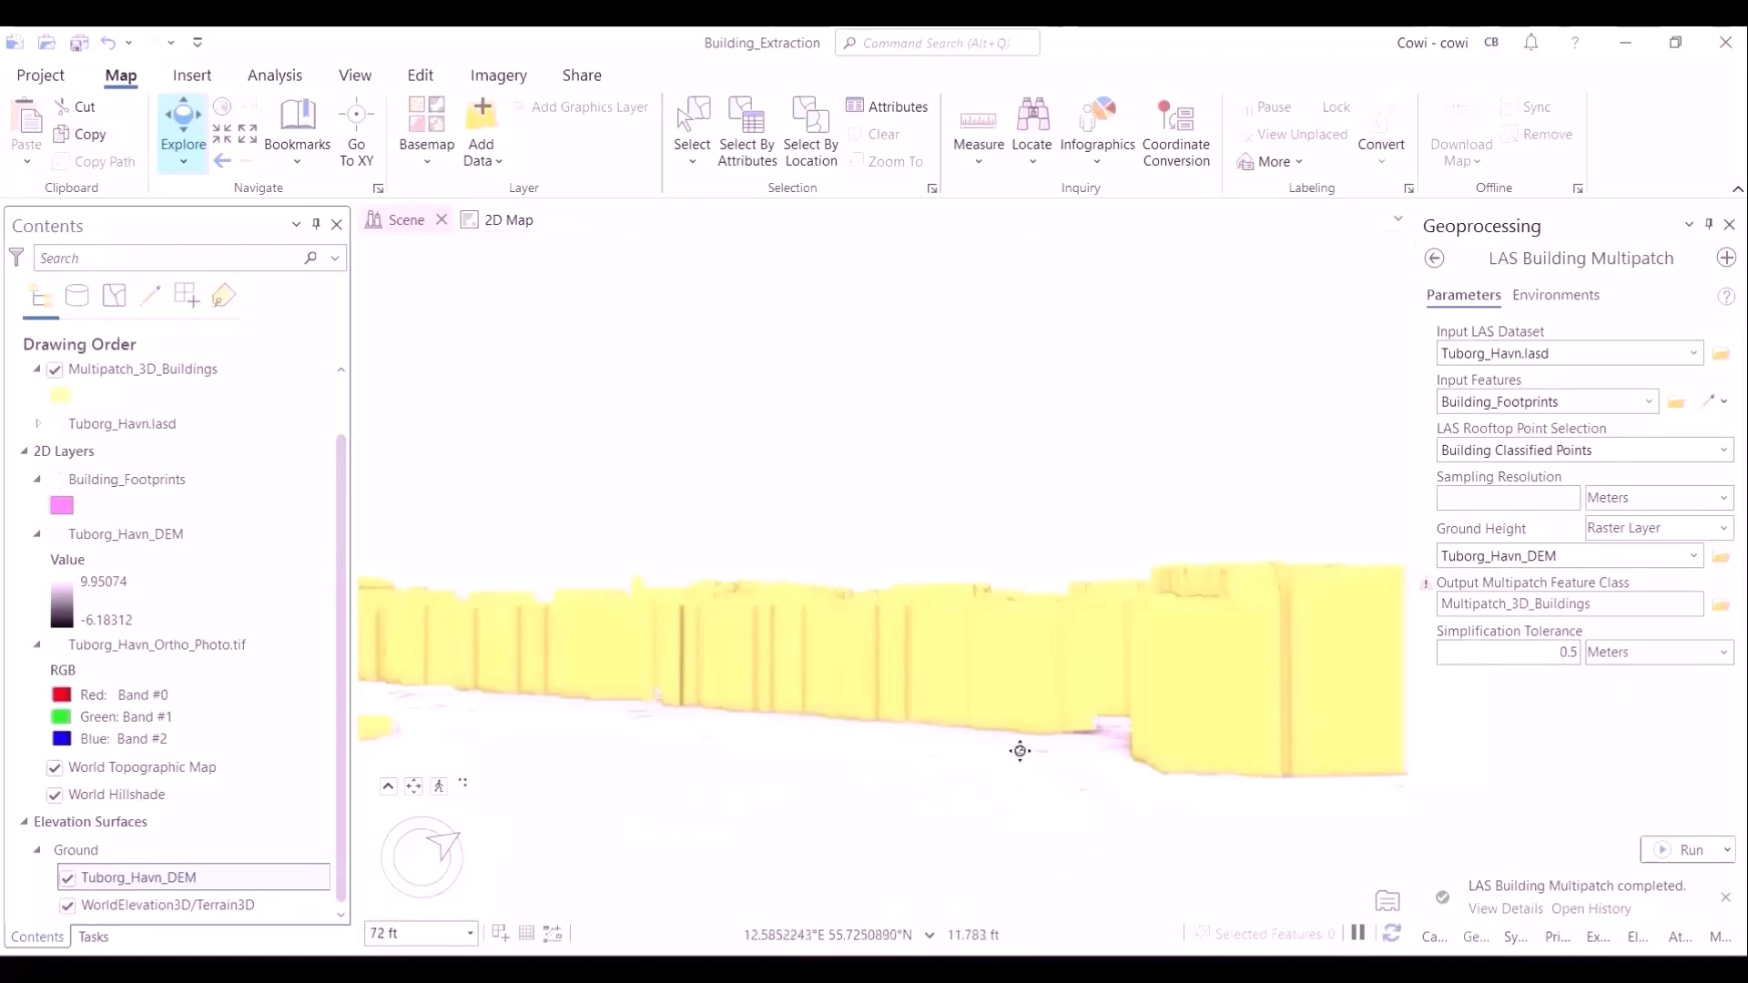
pyautogui.moveTo(1021, 756); pyautogui.dragTo(1009, 842)
pyautogui.moveTo(865, 707); pyautogui.dragTo(723, 769)
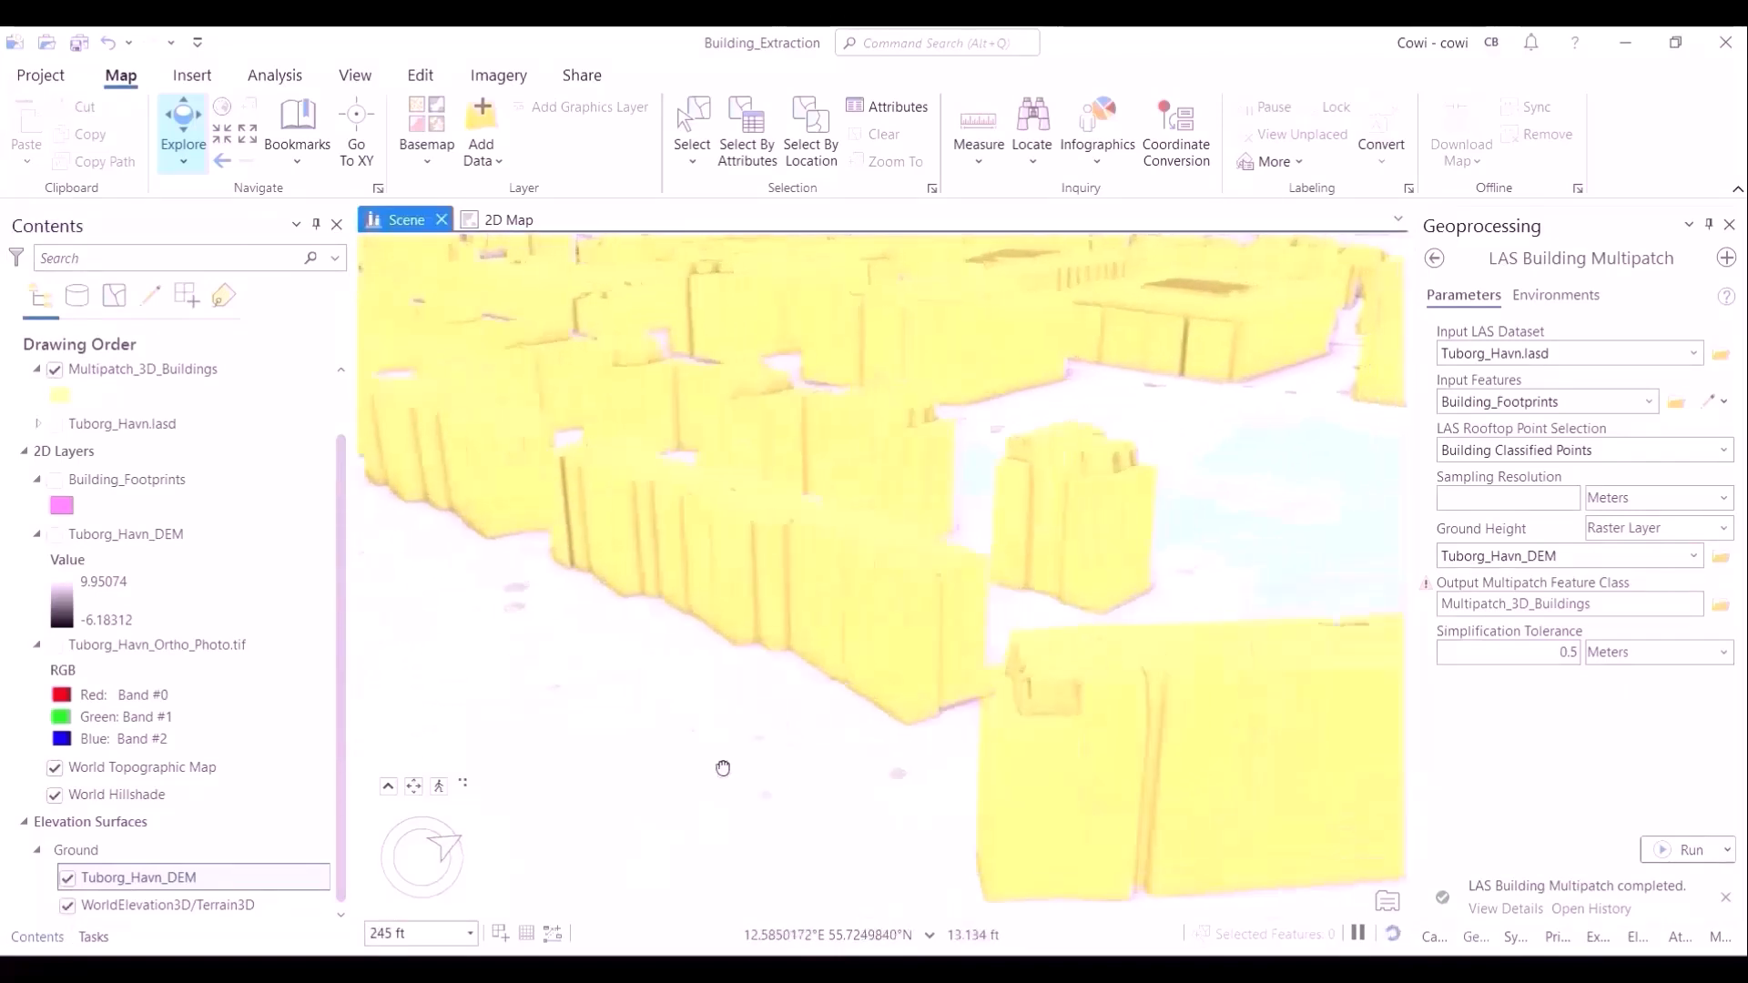
pyautogui.click(67, 878)
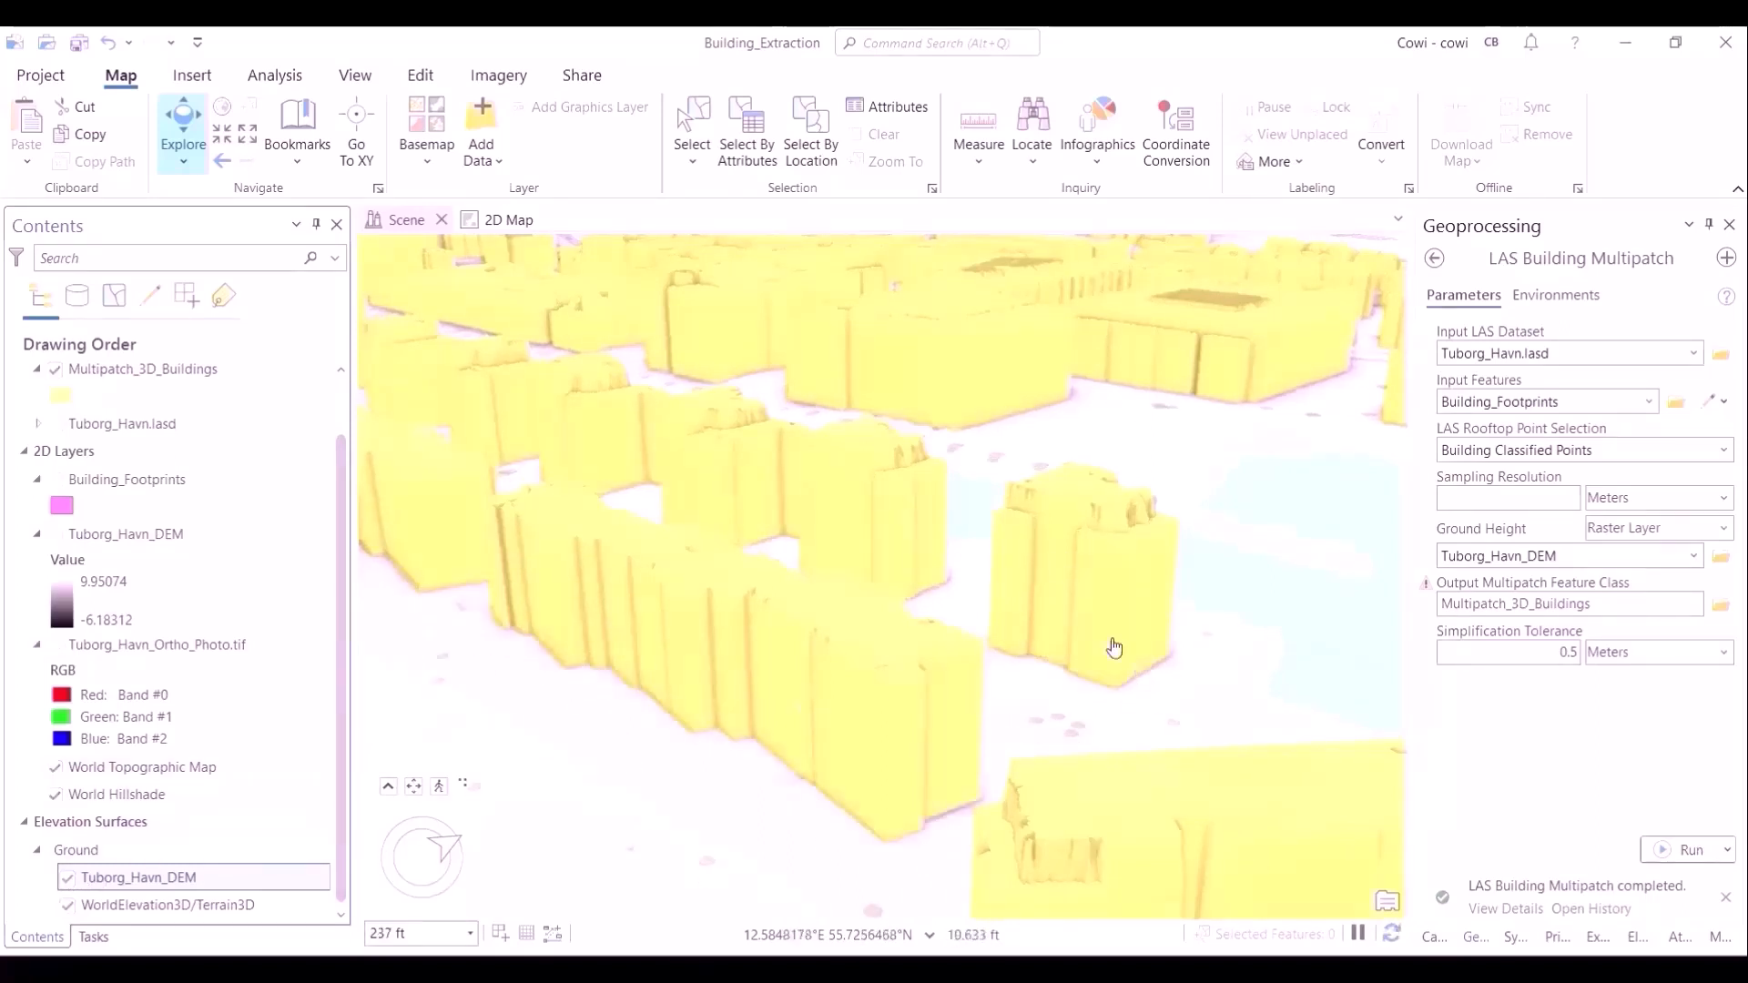
pyautogui.scroll(-2, 1077, 538)
pyautogui.scroll(-3, 1077, 537)
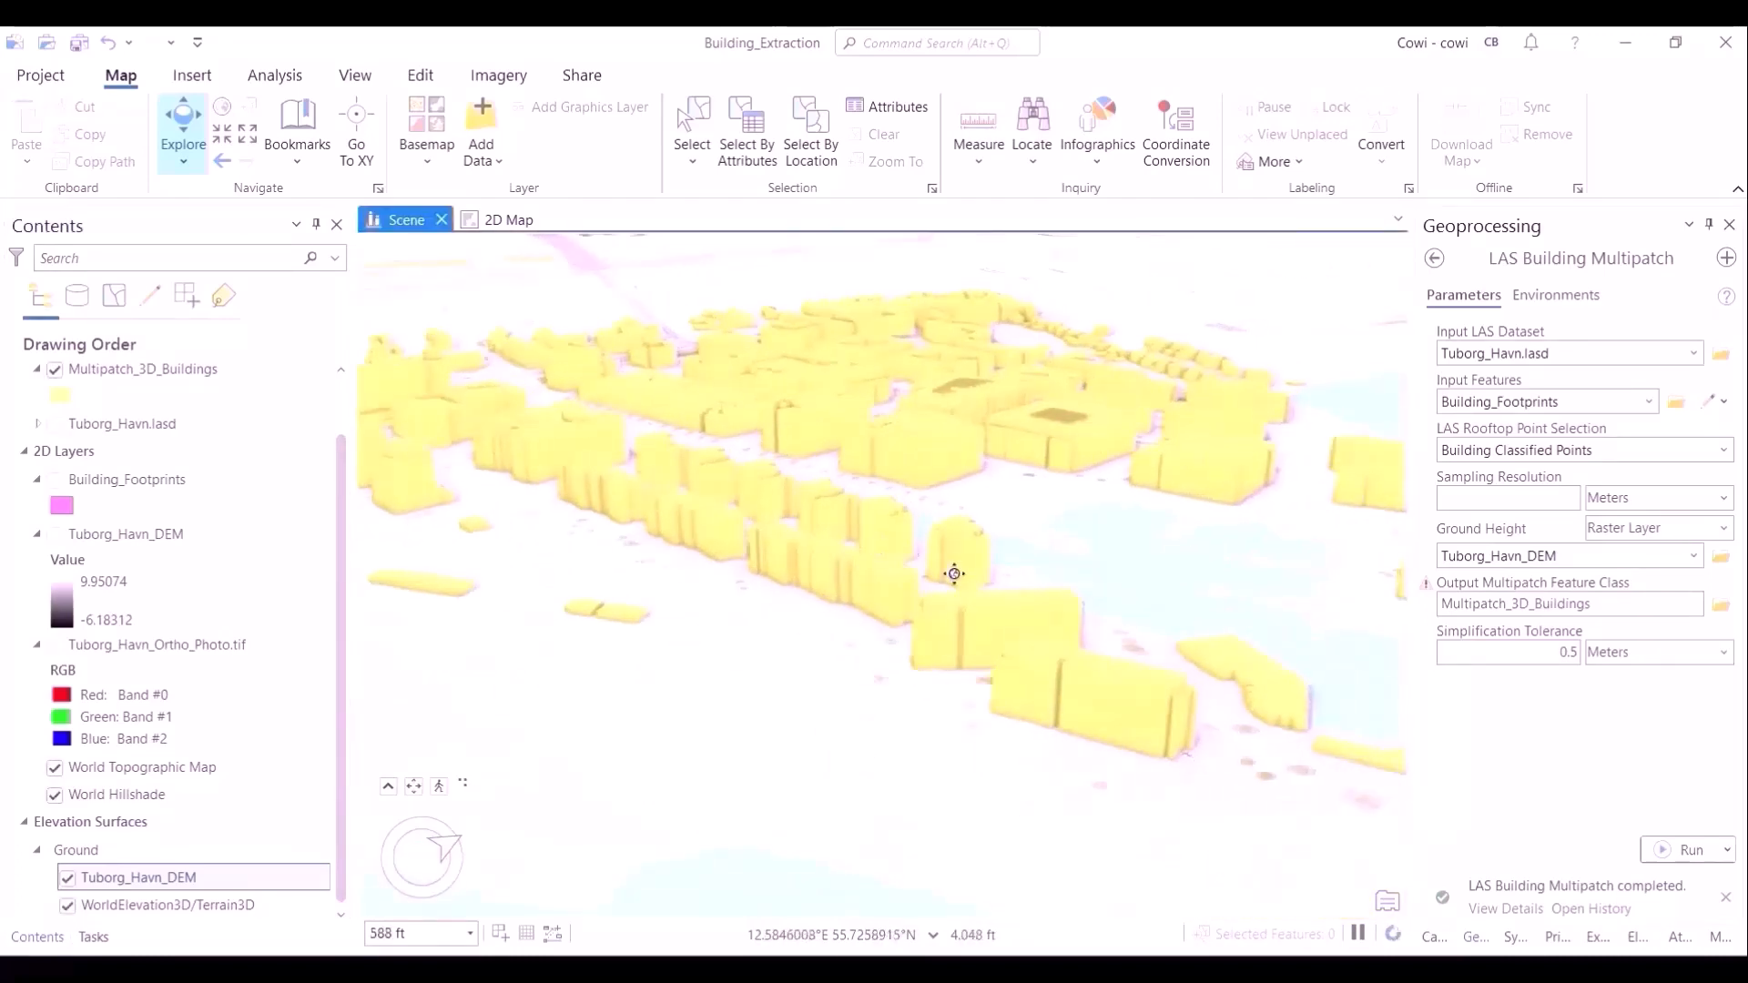